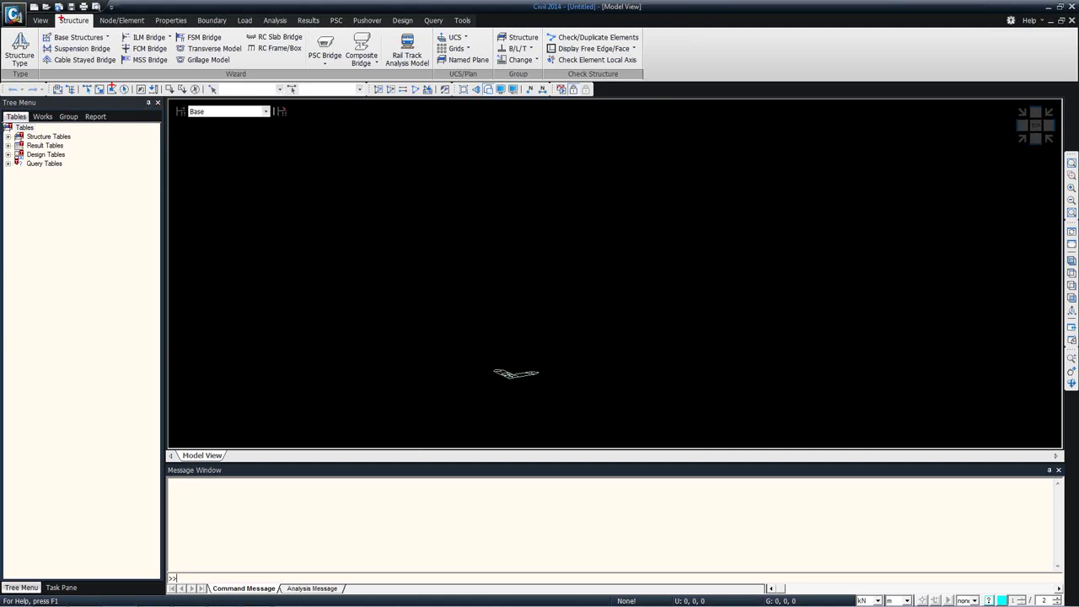
# - Review the available commands for structure wizards, nodes and elements, properties, boundaries, loads, analysis and results
pyautogui.moveTo(96, 69)
pyautogui.mouseDown()
pyautogui.moveTo(485, 70)
pyautogui.moveTo(465, 83)
pyautogui.mouseUp()
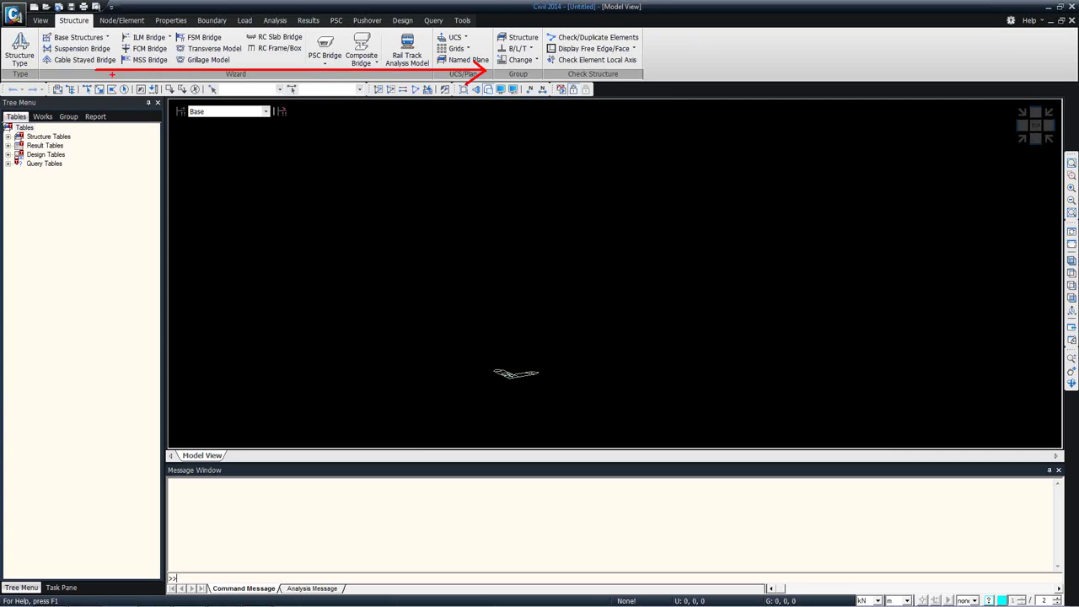
pyautogui.press('Escape')
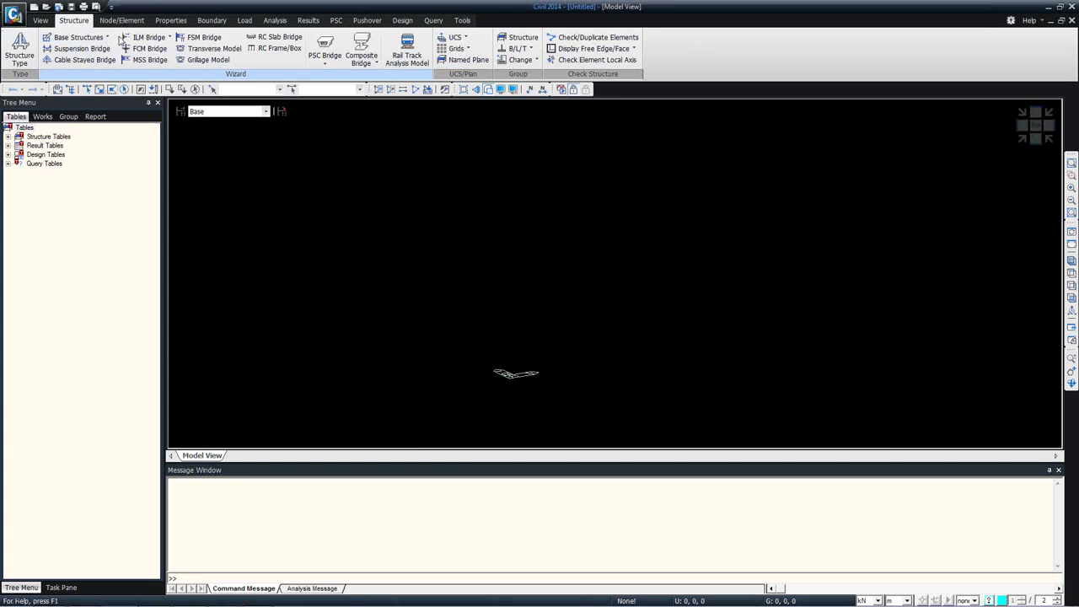
pyautogui.click(121, 20)
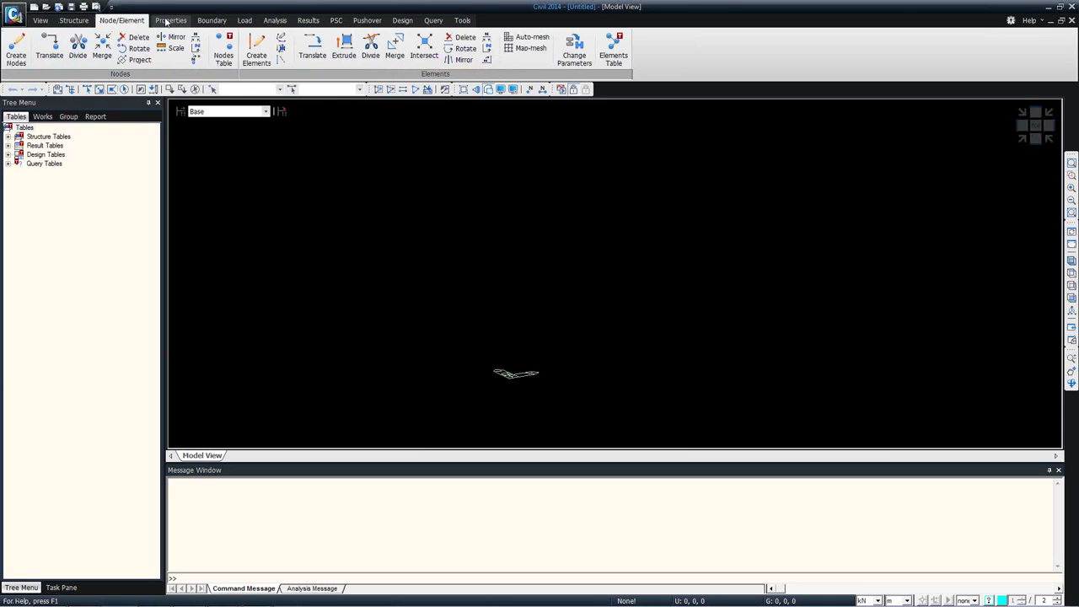
pyautogui.click(169, 20)
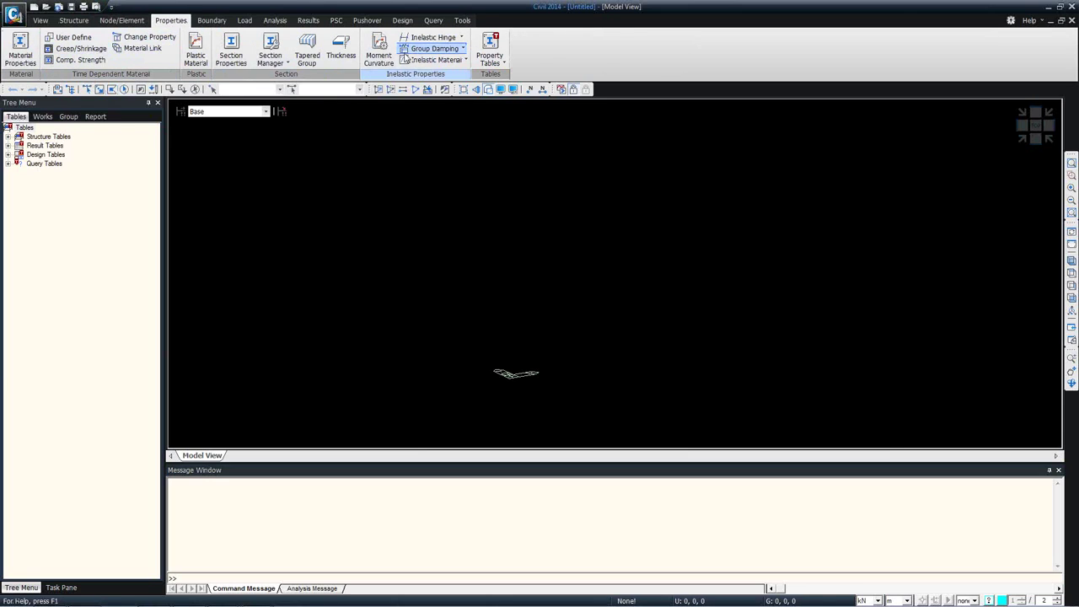
pyautogui.click(212, 20)
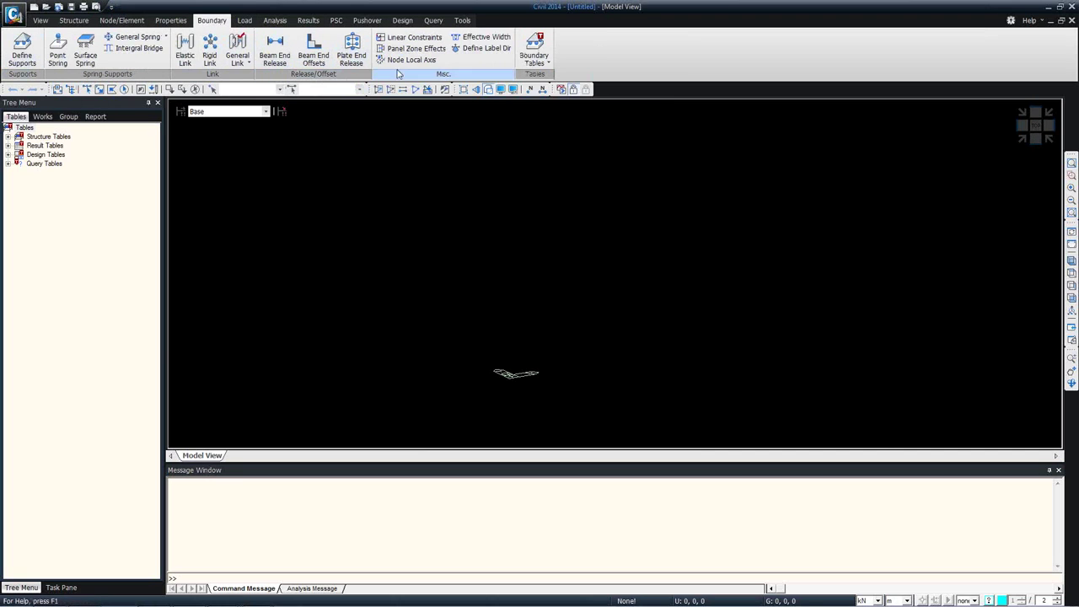
pyautogui.click(247, 20)
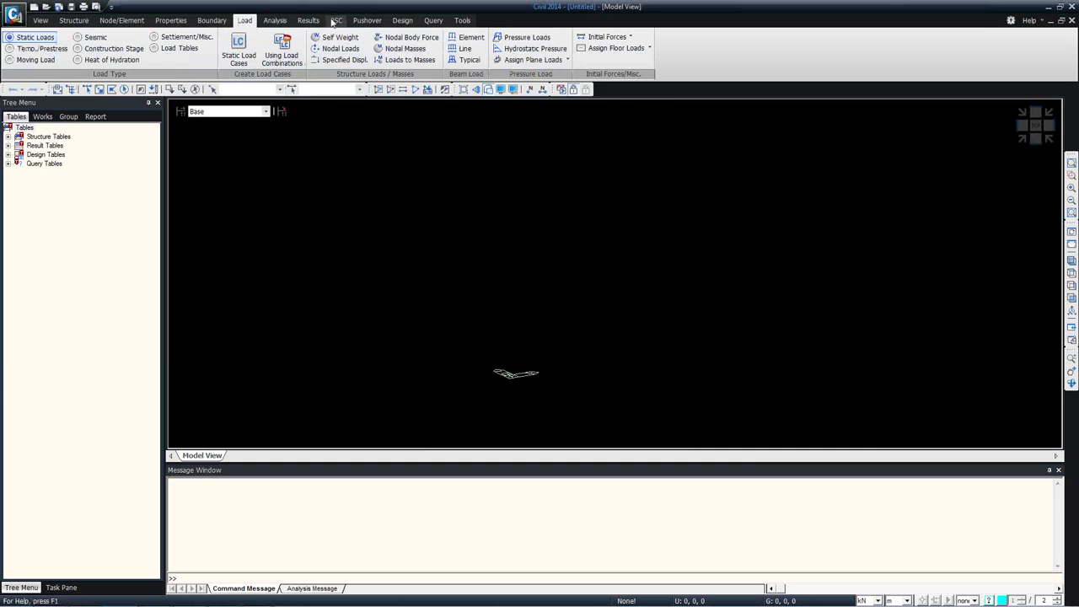
pyautogui.click(276, 20)
pyautogui.click(305, 21)
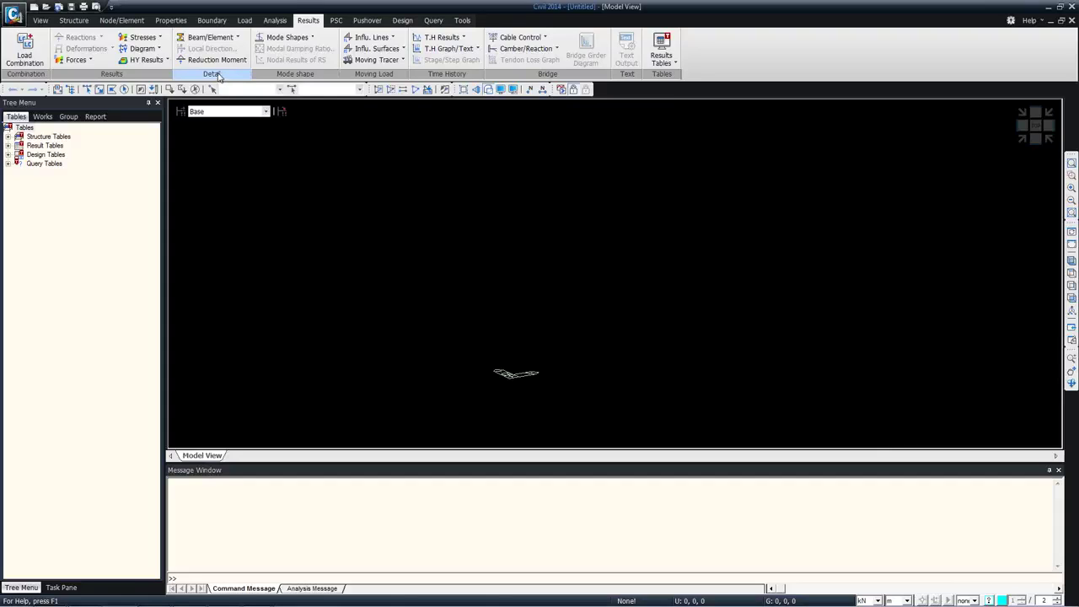
# - Try to view the section data of the FCM Bridge wizard and to open the Rail Track Analysis Model wizard
pyautogui.click(84, 24)
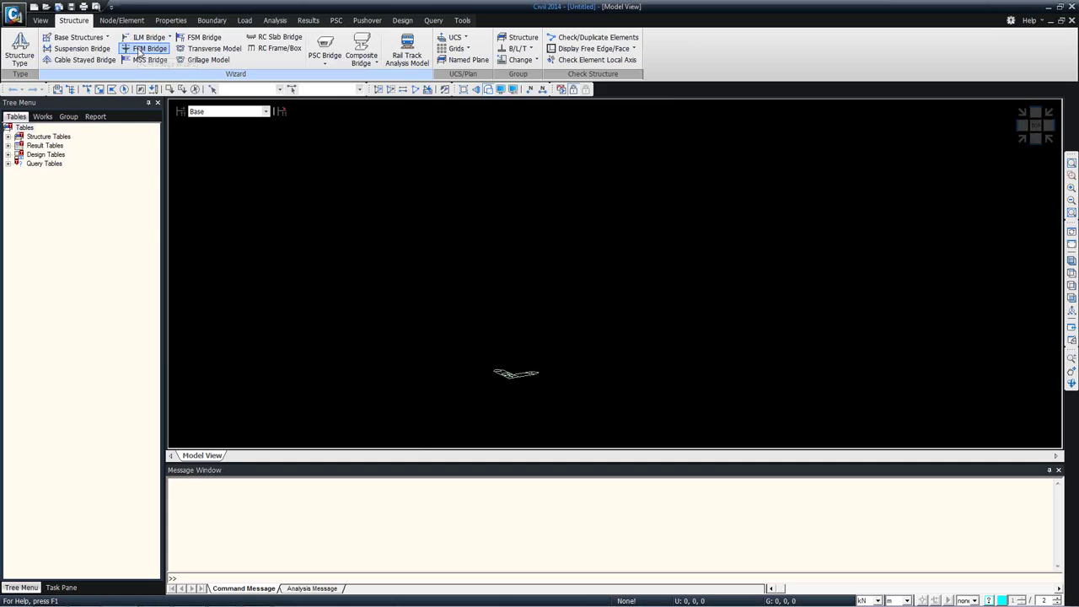
pyautogui.click(130, 51)
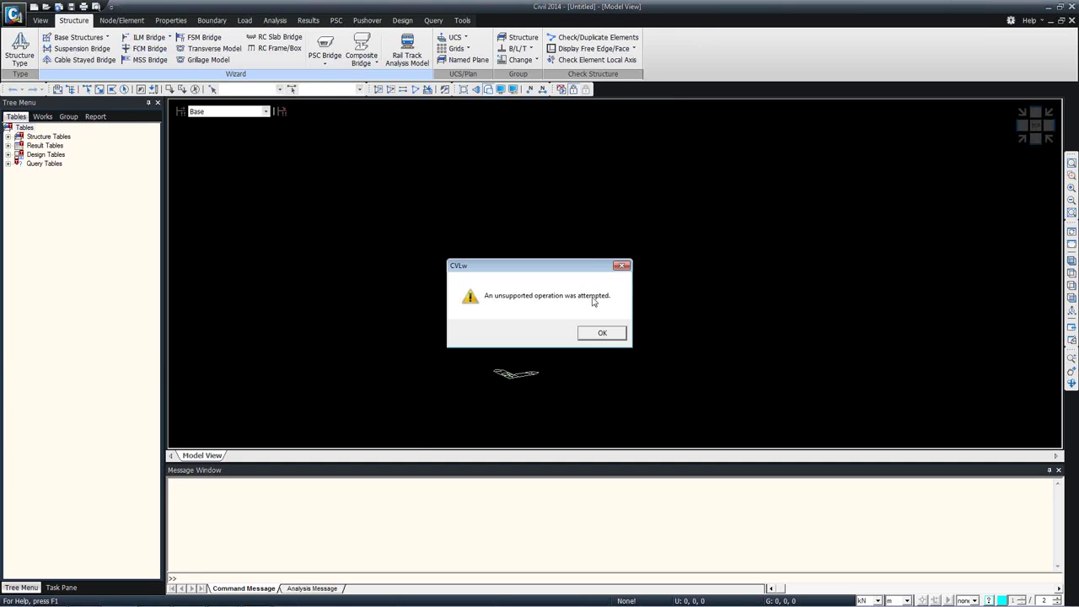
pyautogui.click(603, 332)
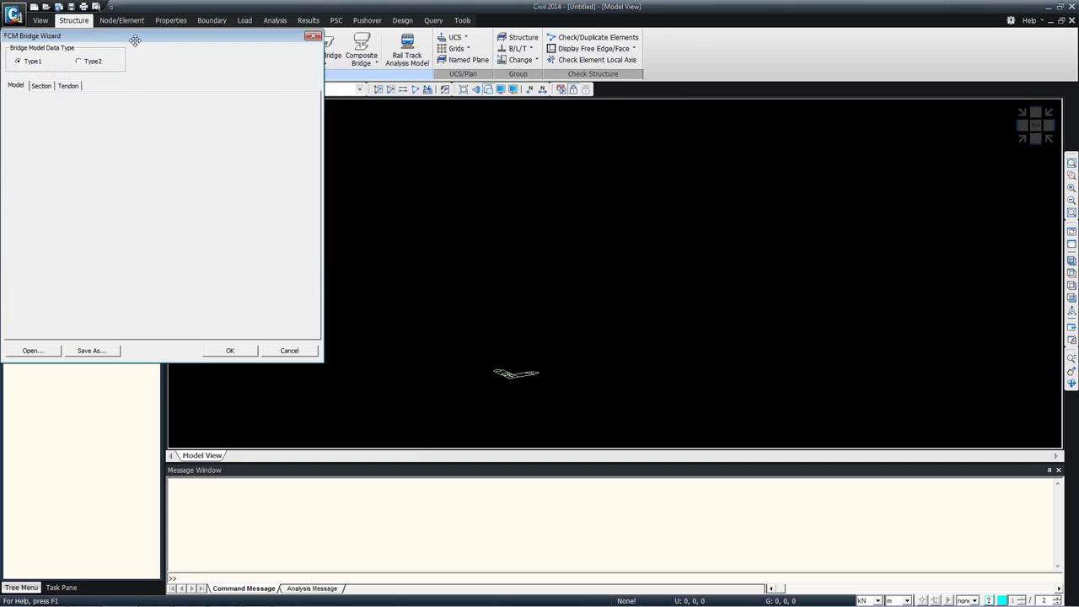
pyautogui.moveTo(135, 41); pyautogui.dragTo(257, 86)
pyautogui.click(169, 132)
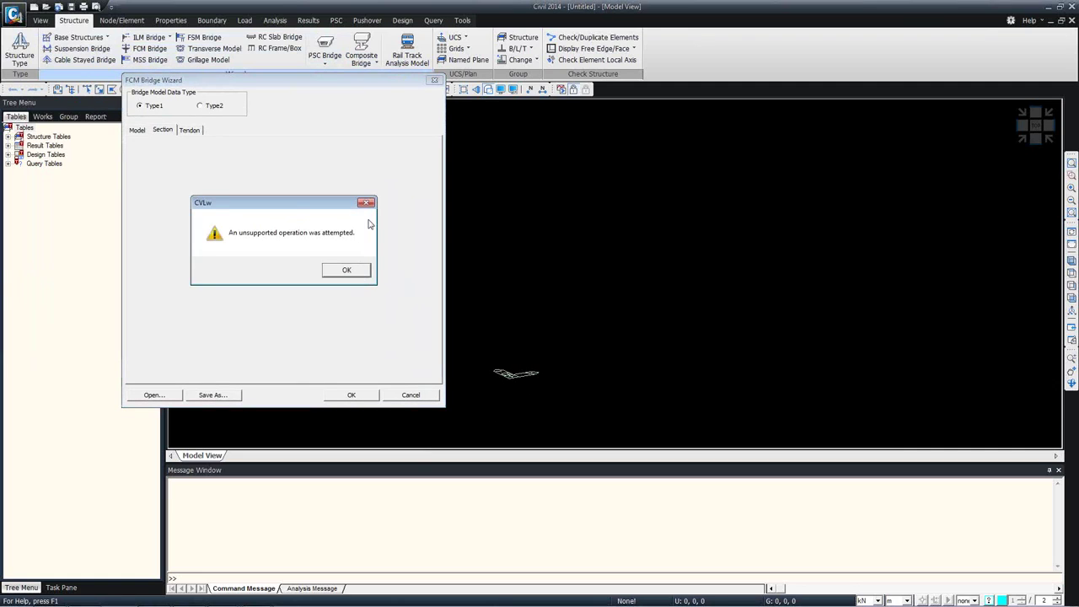
pyautogui.click(357, 270)
pyautogui.click(434, 80)
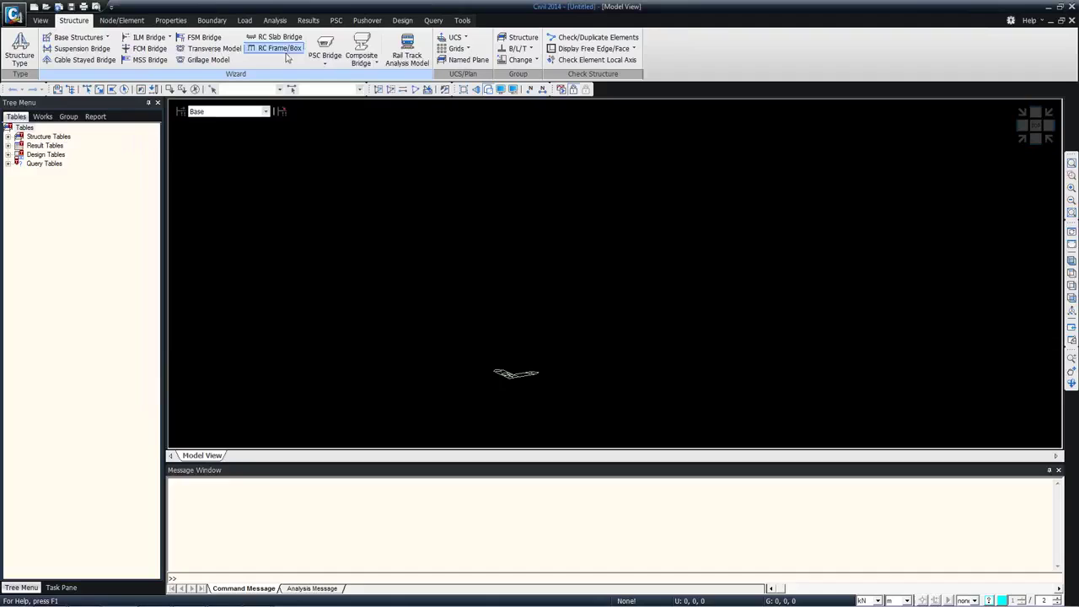
pyautogui.click(406, 59)
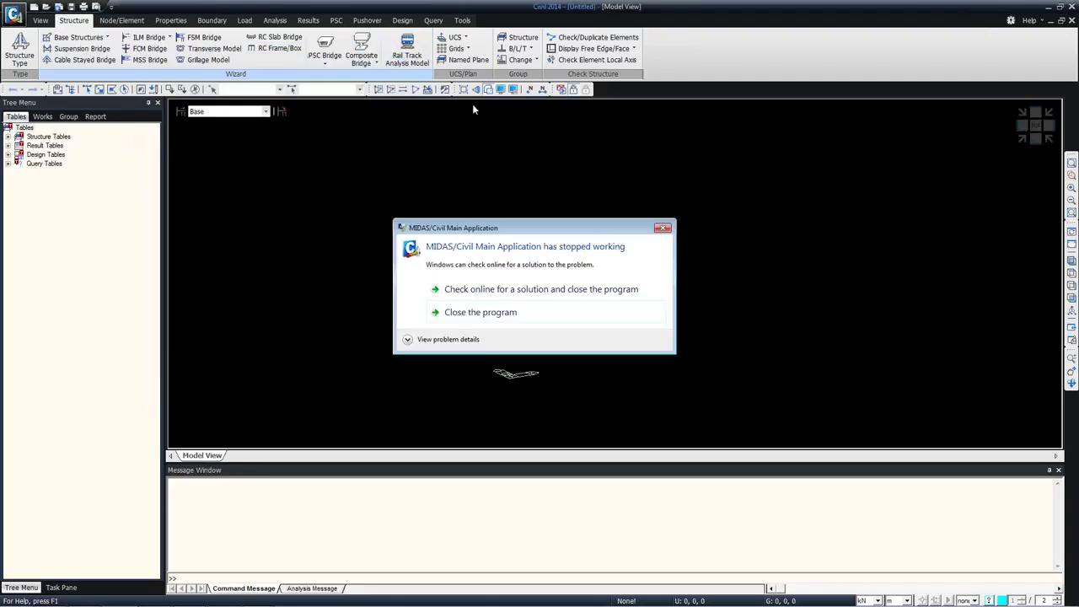
# - Close the unresponsive program and relaunch midas Civil
pyautogui.click(474, 313)
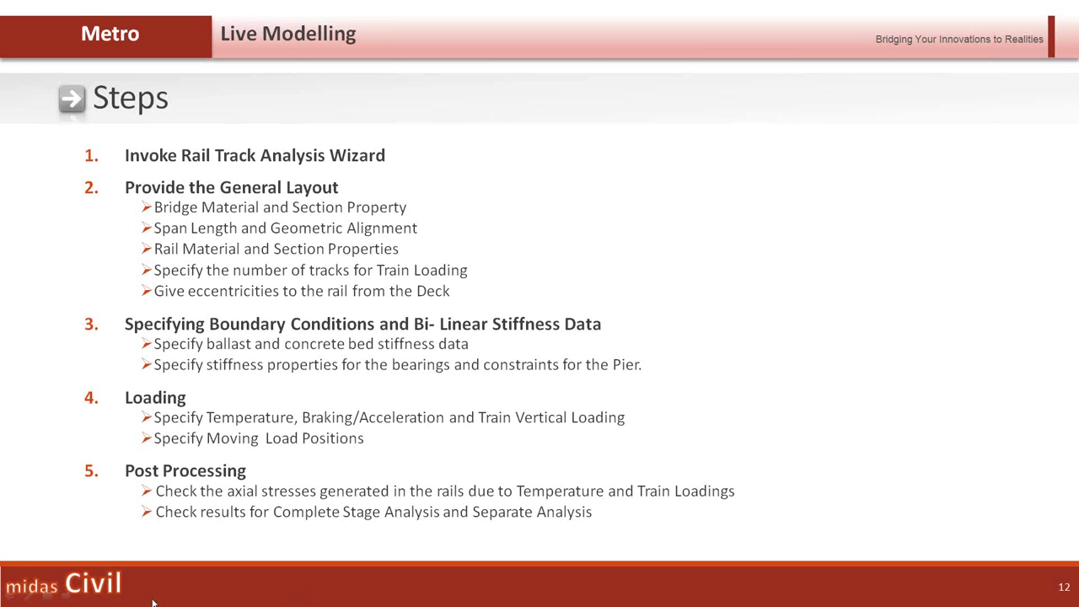
pyautogui.press('super')
pyautogui.rightClick(257, 596)
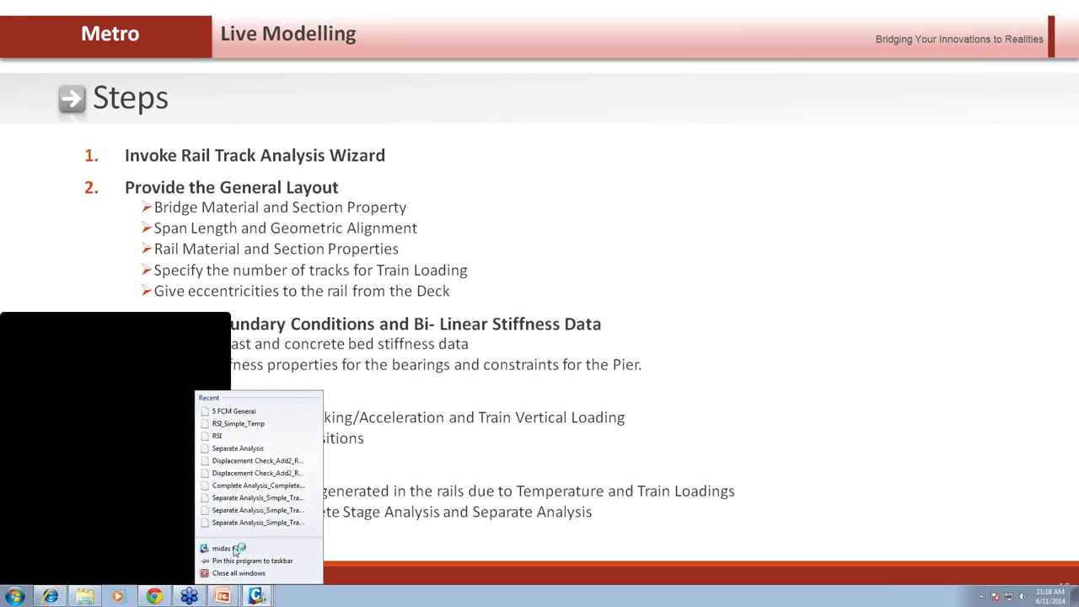
pyautogui.click(221, 549)
pyautogui.click(265, 601)
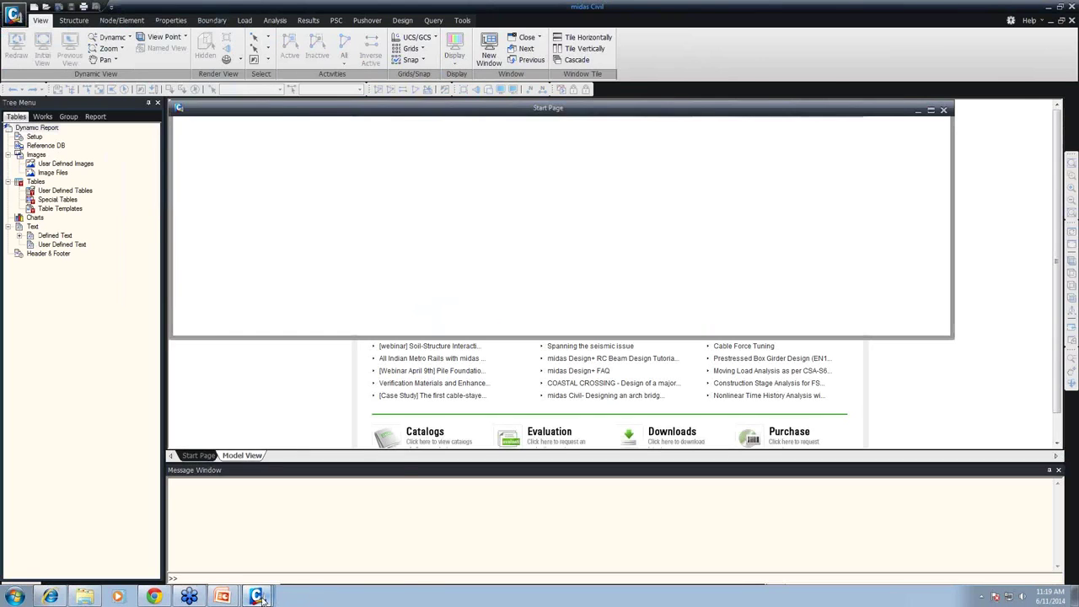
pyautogui.moveTo(258, 596)
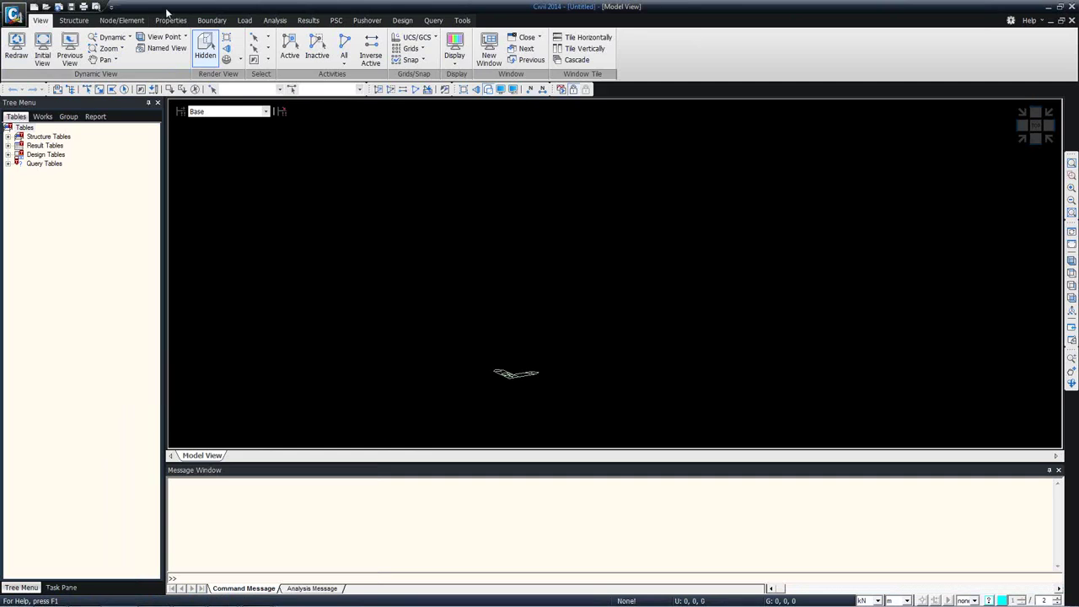
# - View the layout settings of the Rail Track Analysis Model wizard and close it without creating a model
pyautogui.click(73, 20)
pyautogui.click(406, 53)
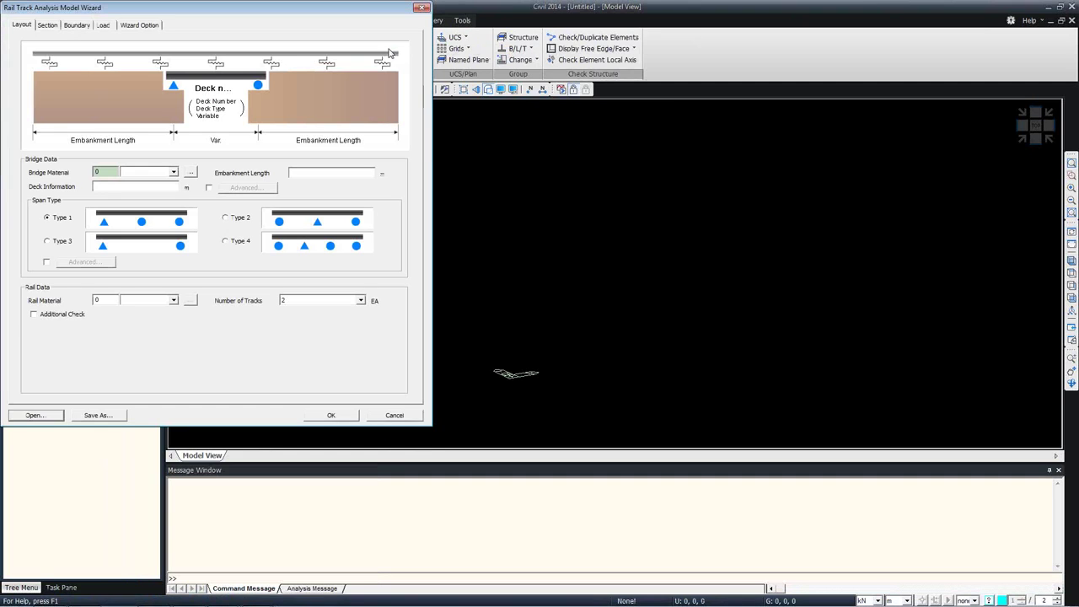
pyautogui.click(420, 7)
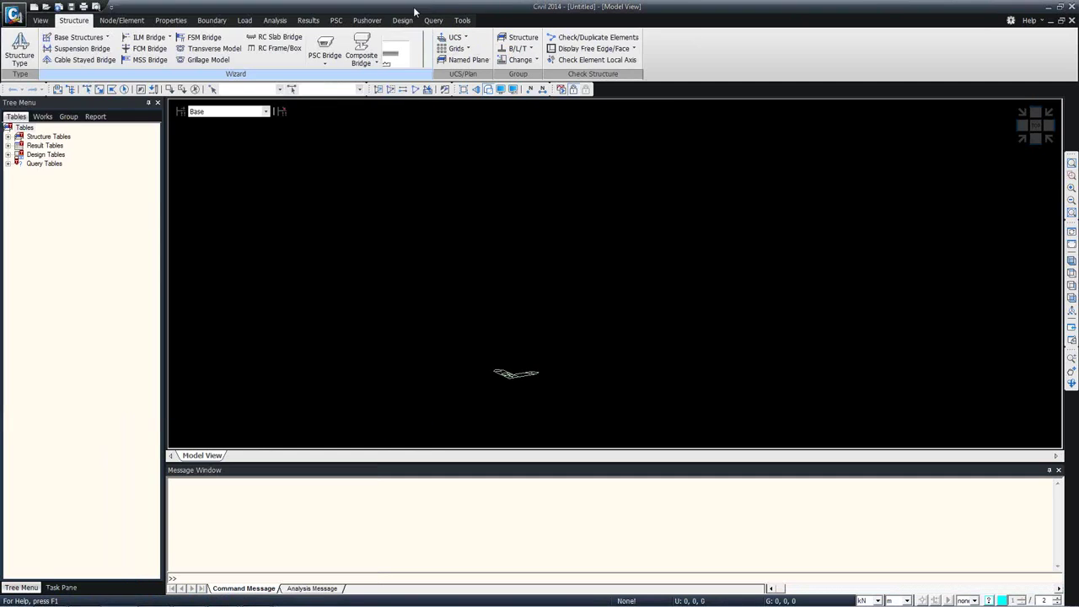
pyautogui.click(650, 334)
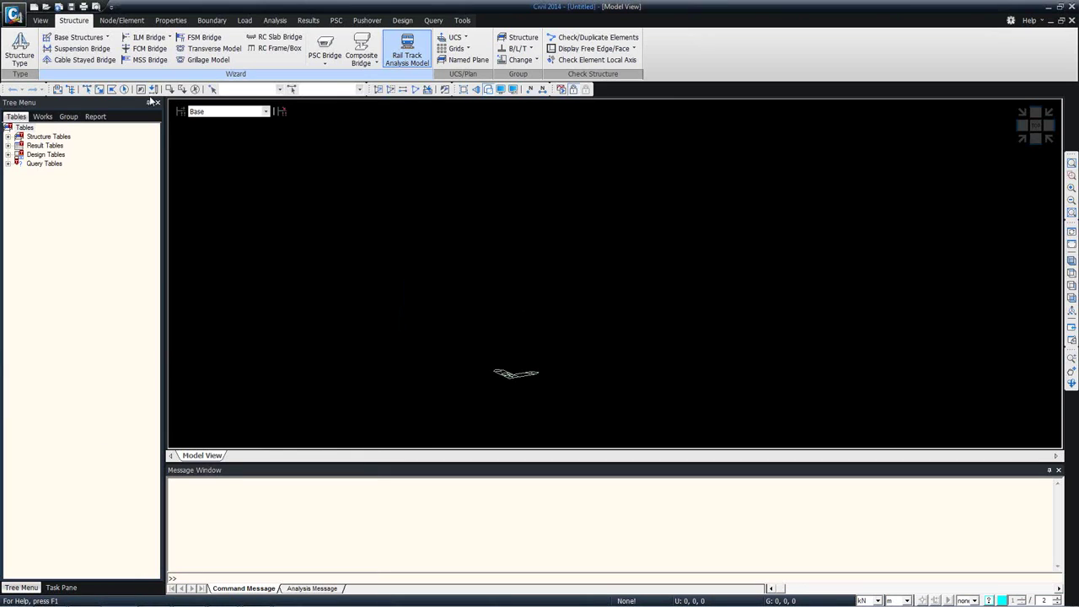
# - View the model settings of the FCM Bridge and FSM Bridge wizards, closing each without creating a model
pyautogui.click(141, 49)
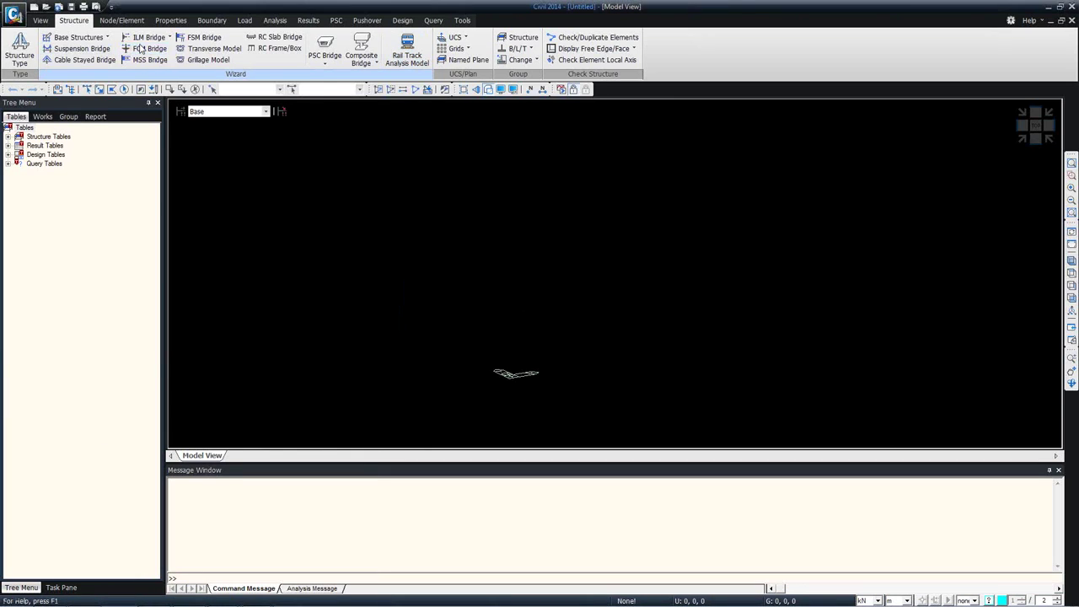
pyautogui.moveTo(158, 47); pyautogui.dragTo(272, 69)
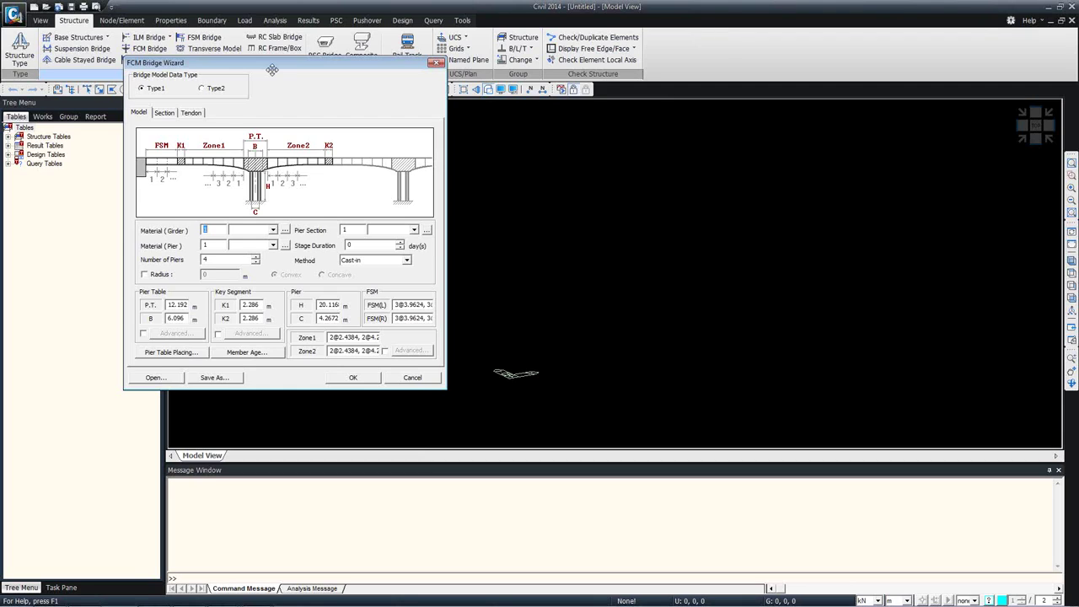
pyautogui.click(435, 63)
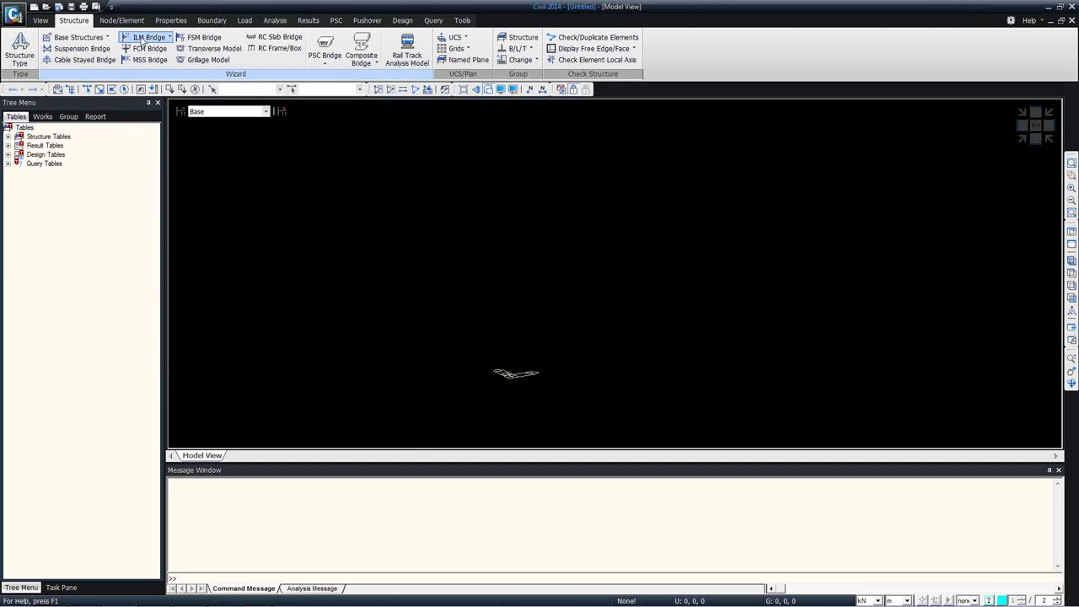
pyautogui.click(203, 37)
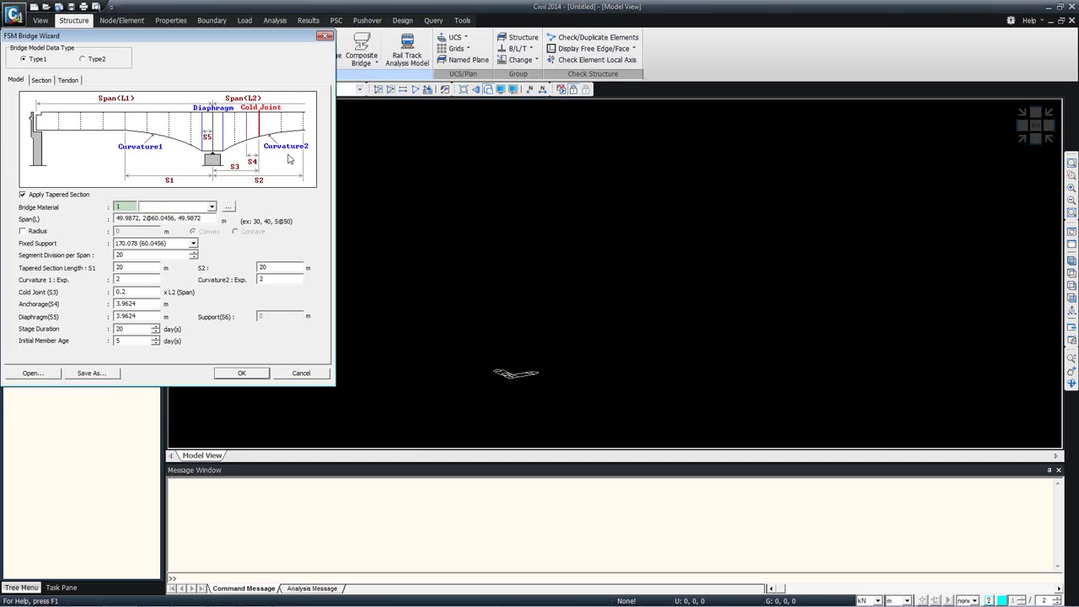
pyautogui.click(324, 36)
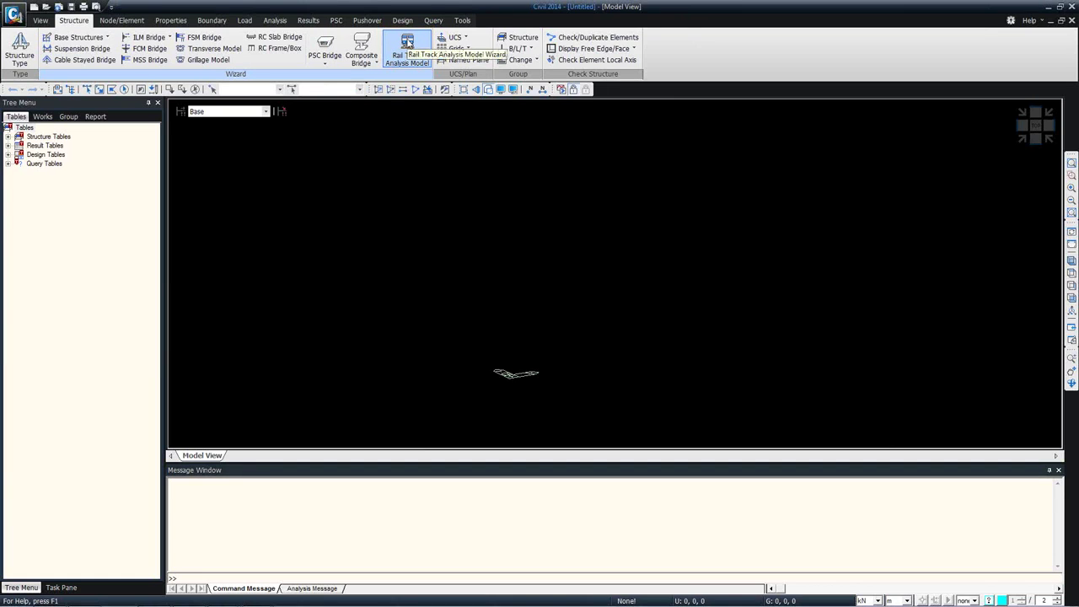
# - Open the Rail Track Analysis Model wizard at its layout settings and check which bridge materials are available
pyautogui.click(410, 40)
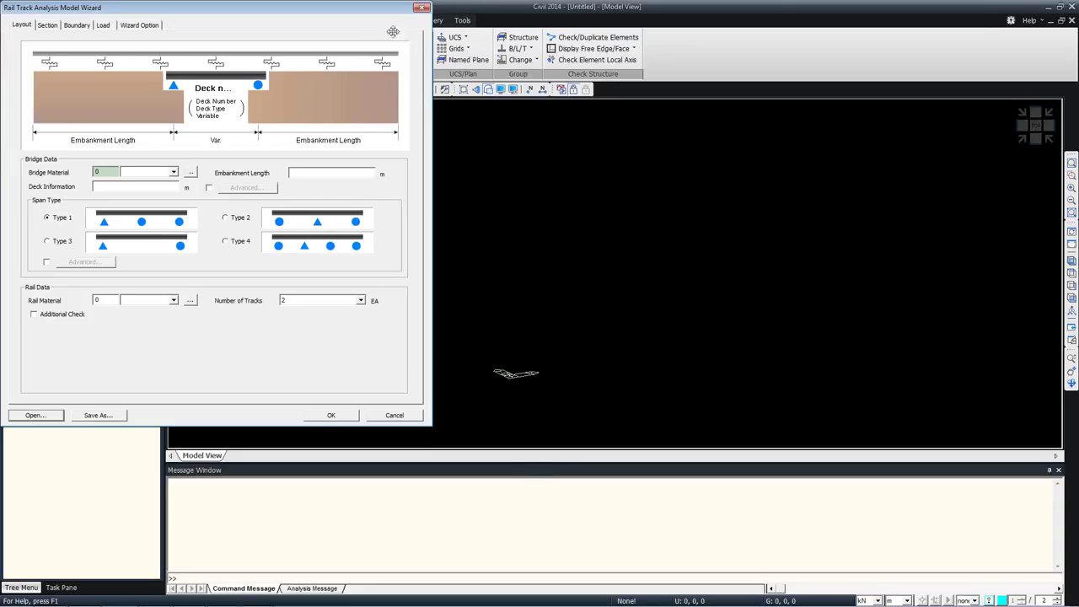
pyautogui.moveTo(370, 11); pyautogui.dragTo(533, 70)
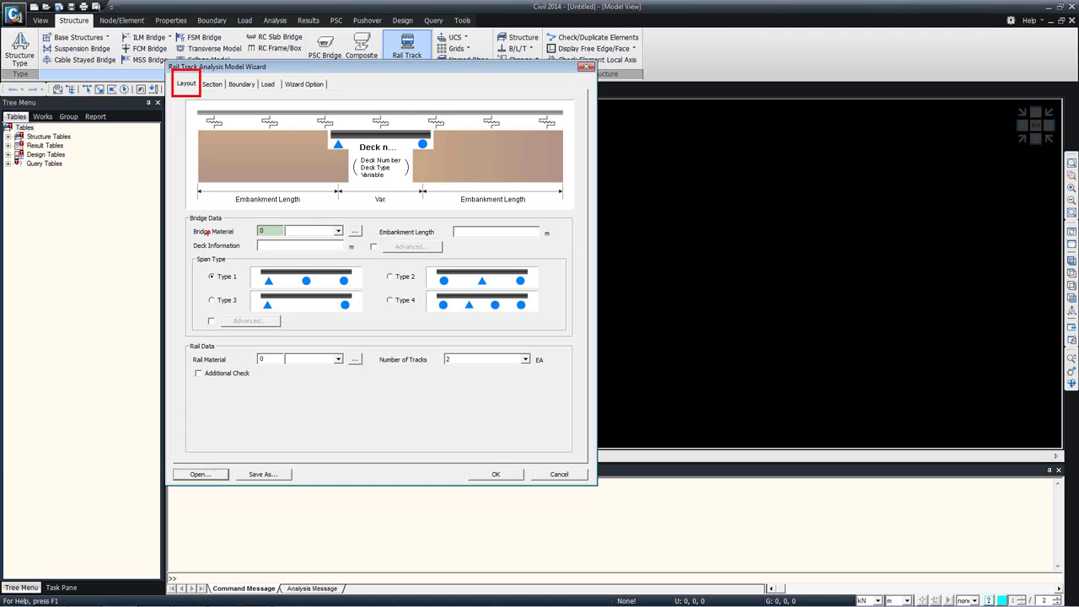
pyautogui.click(338, 231)
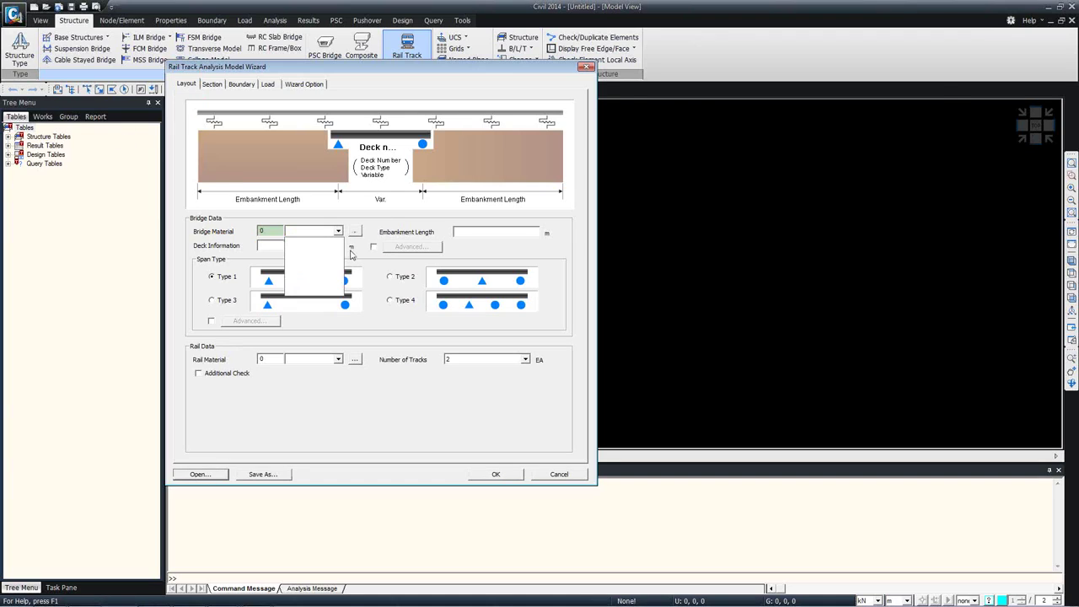
pyautogui.click(359, 258)
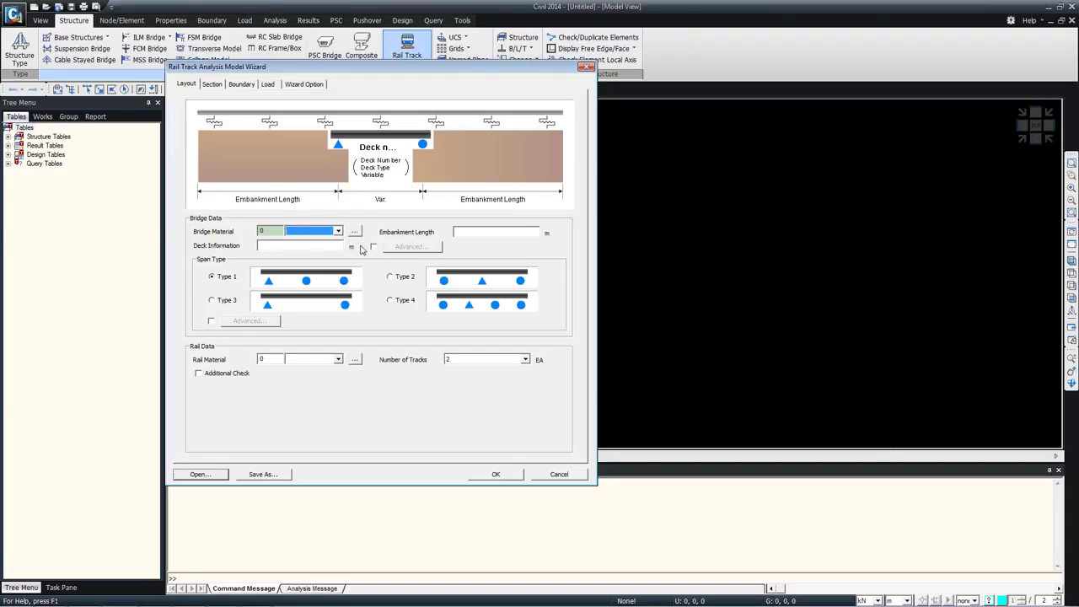
# - Import the materials Grade C5000, Grade C4000, Tendon and Rail from the existing project in the RSI midas folder, keeping their IDs
pyautogui.click(355, 231)
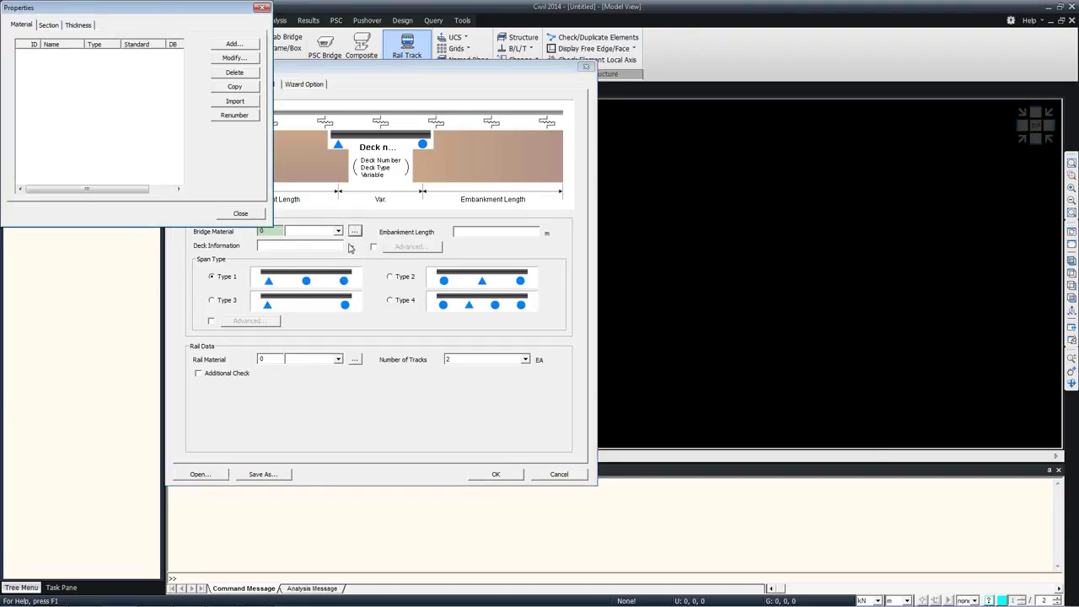
pyautogui.moveTo(159, 15); pyautogui.dragTo(252, 59)
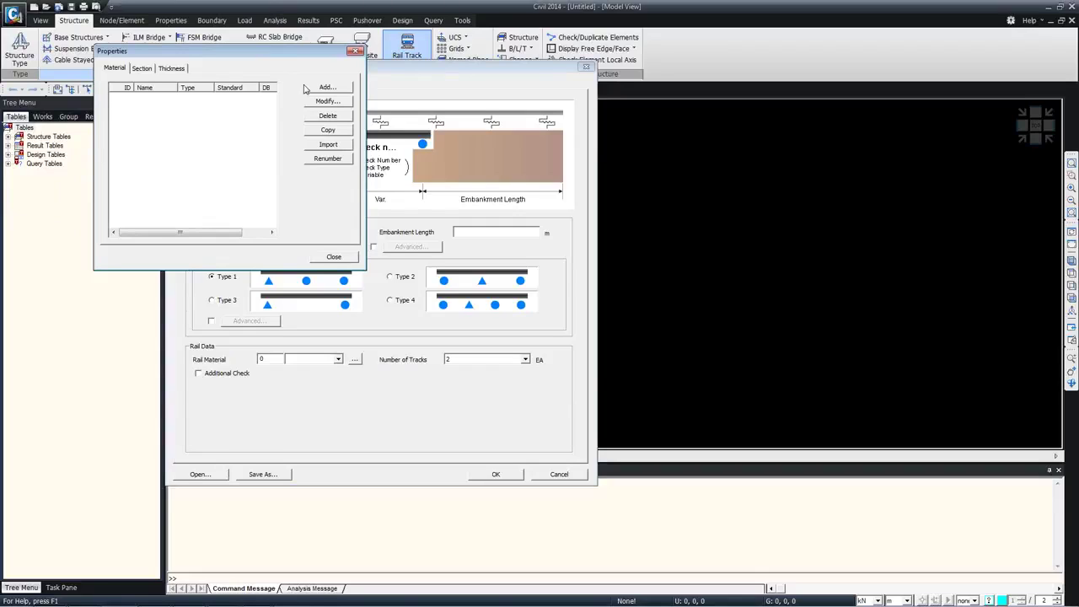
pyautogui.click(314, 144)
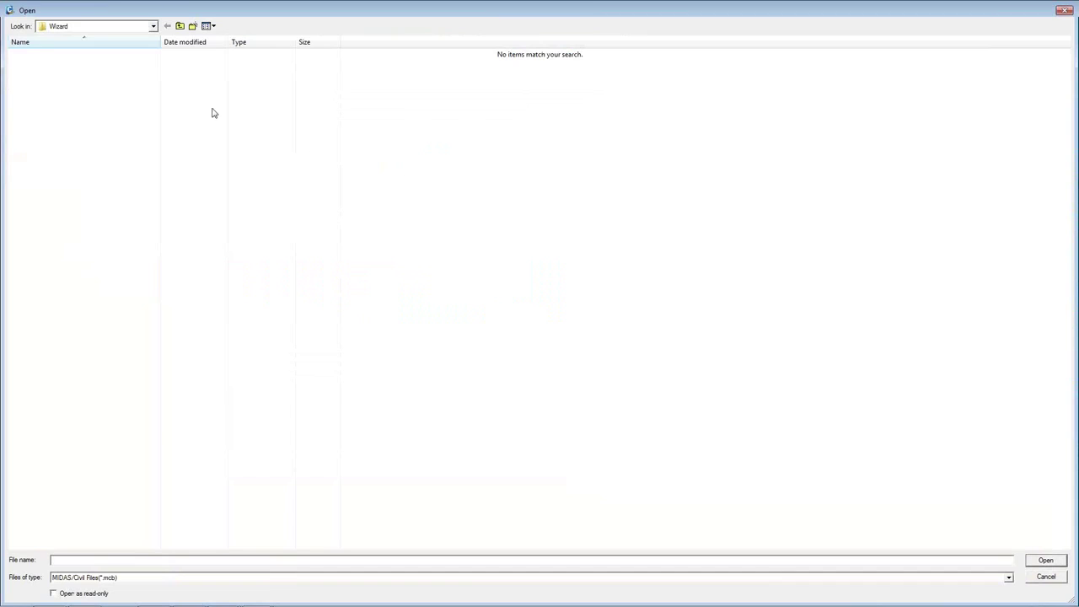
pyautogui.click(180, 27)
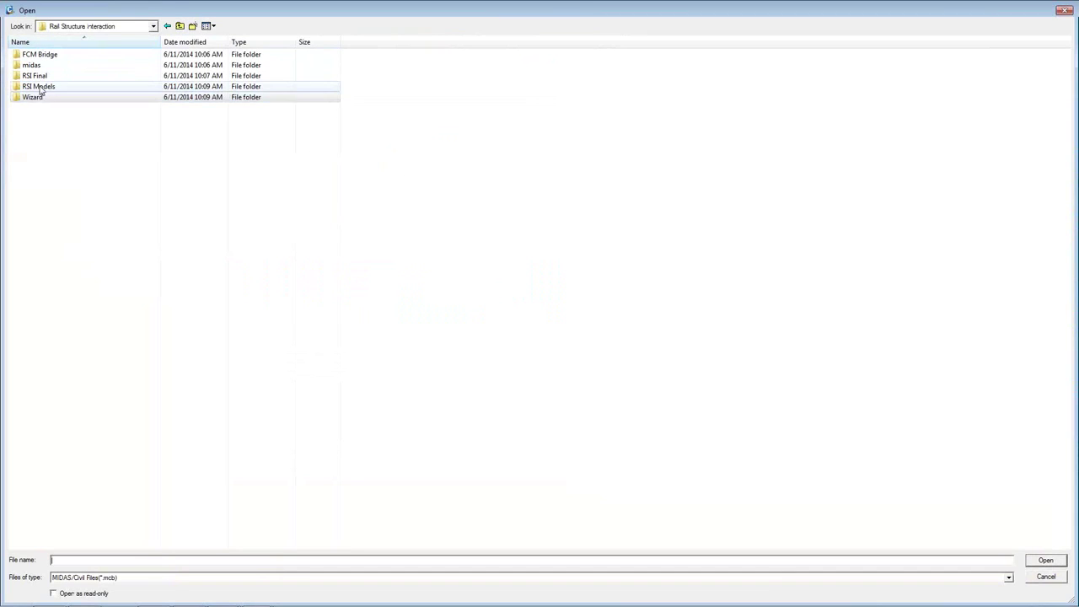
pyautogui.doubleClick(38, 87)
pyautogui.doubleClick(38, 54)
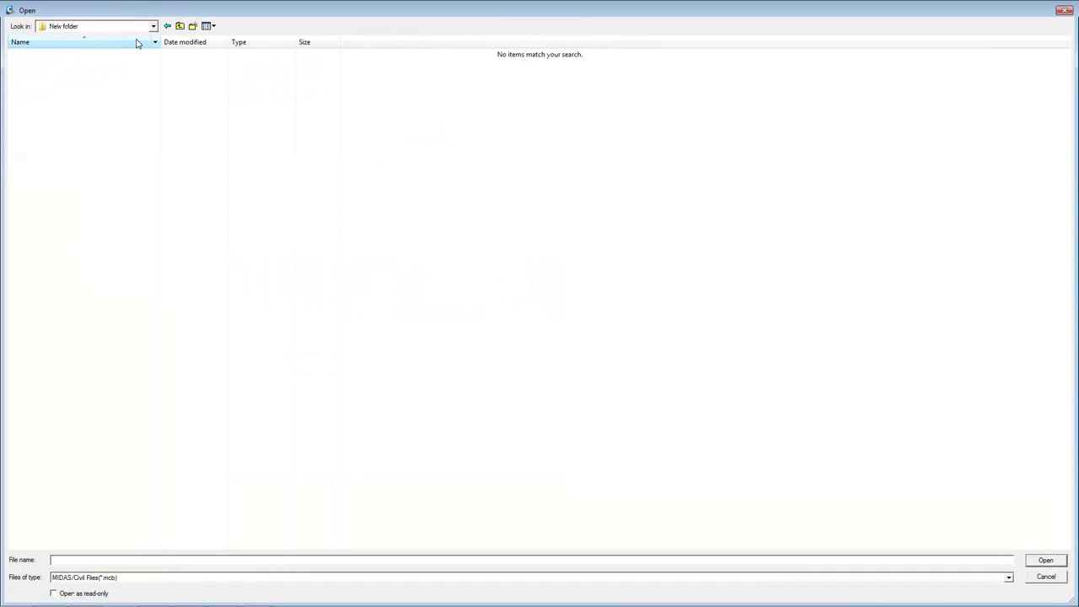
pyautogui.click(181, 28)
pyautogui.doubleClick(38, 83)
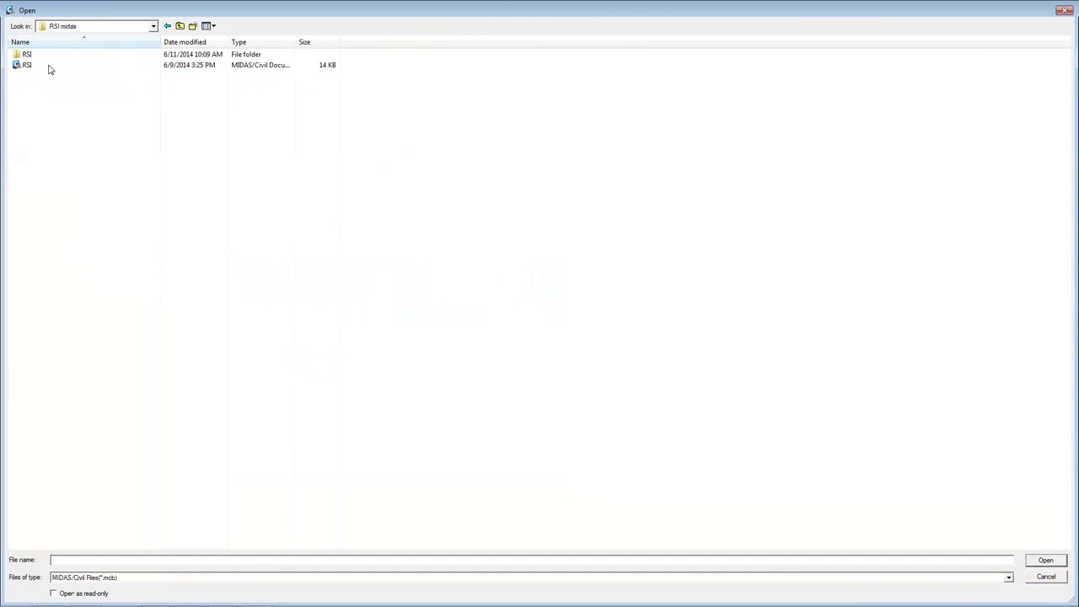
pyautogui.doubleClick(28, 54)
pyautogui.doubleClick(42, 54)
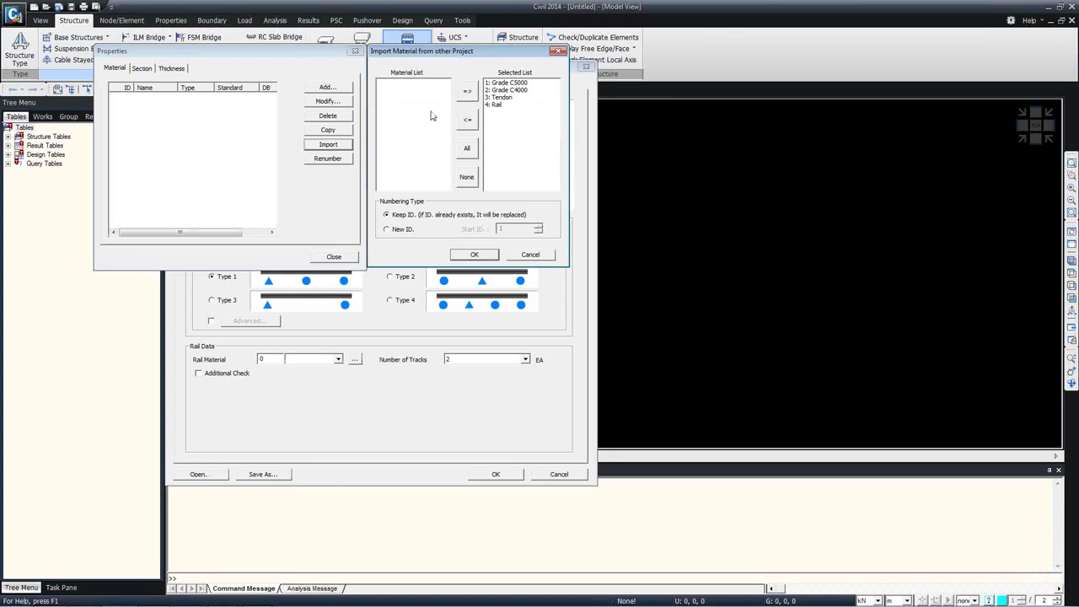
pyautogui.click(474, 254)
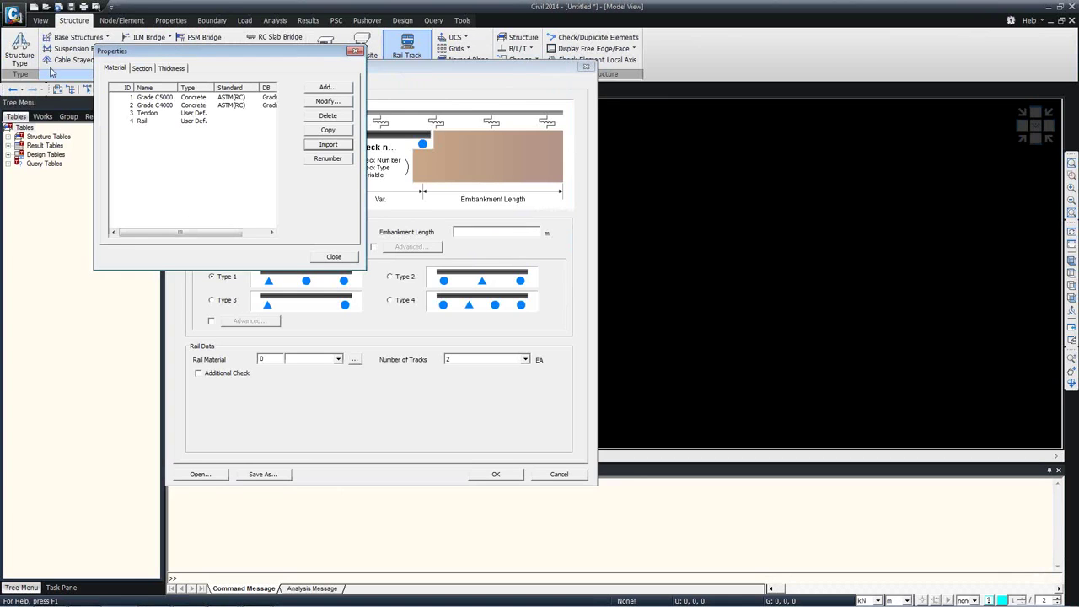
pyautogui.click(333, 257)
# - Set the bridge material to 1: Grade C5000 and the embankment length to 300 m
pyautogui.click(329, 229)
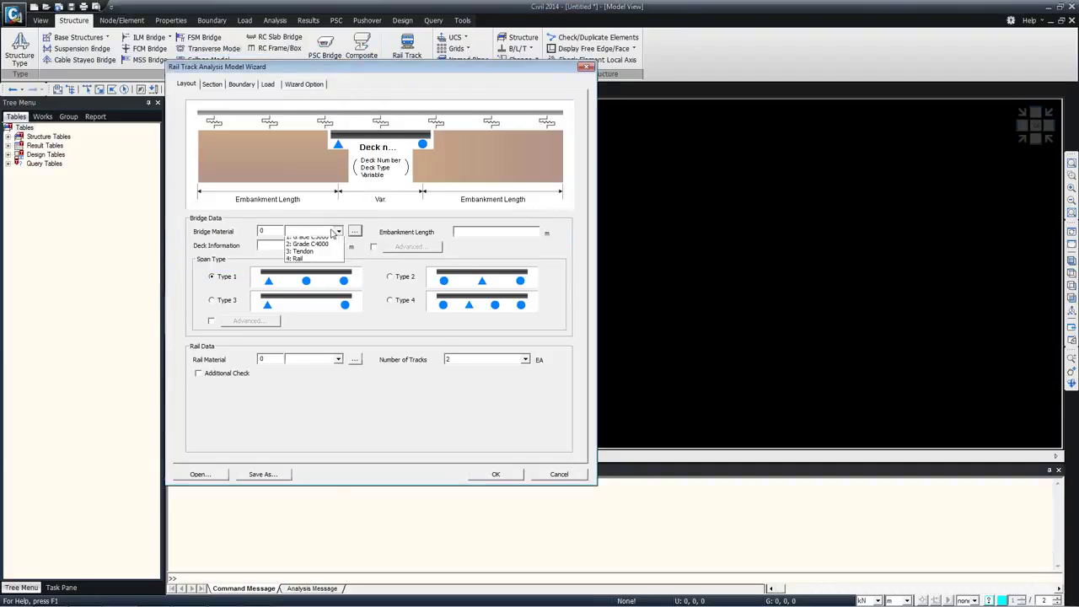
pyautogui.click(325, 241)
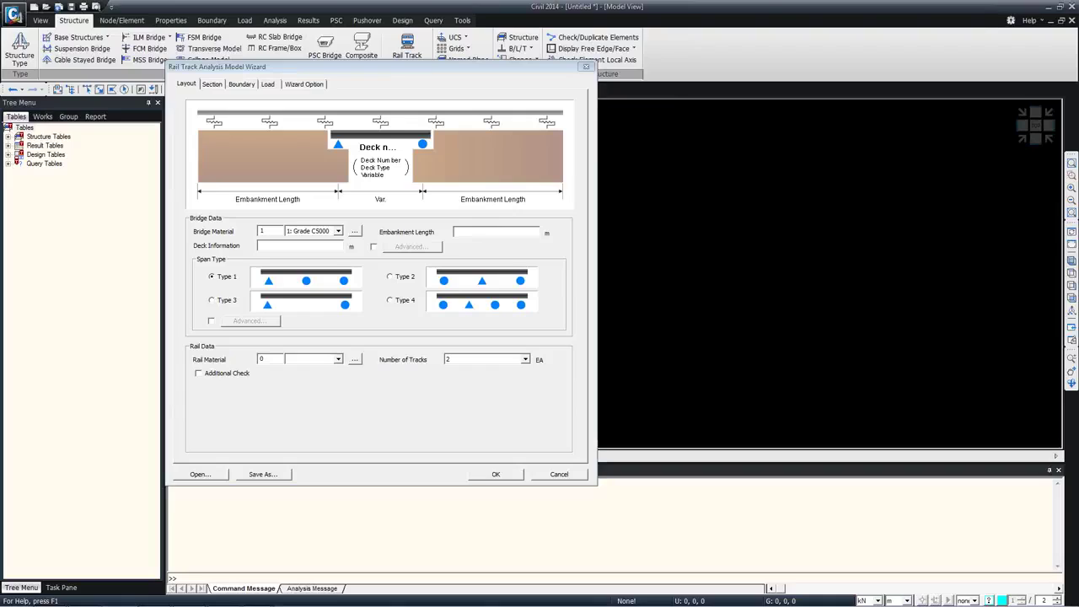
pyautogui.click(496, 232)
pyautogui.write('3')
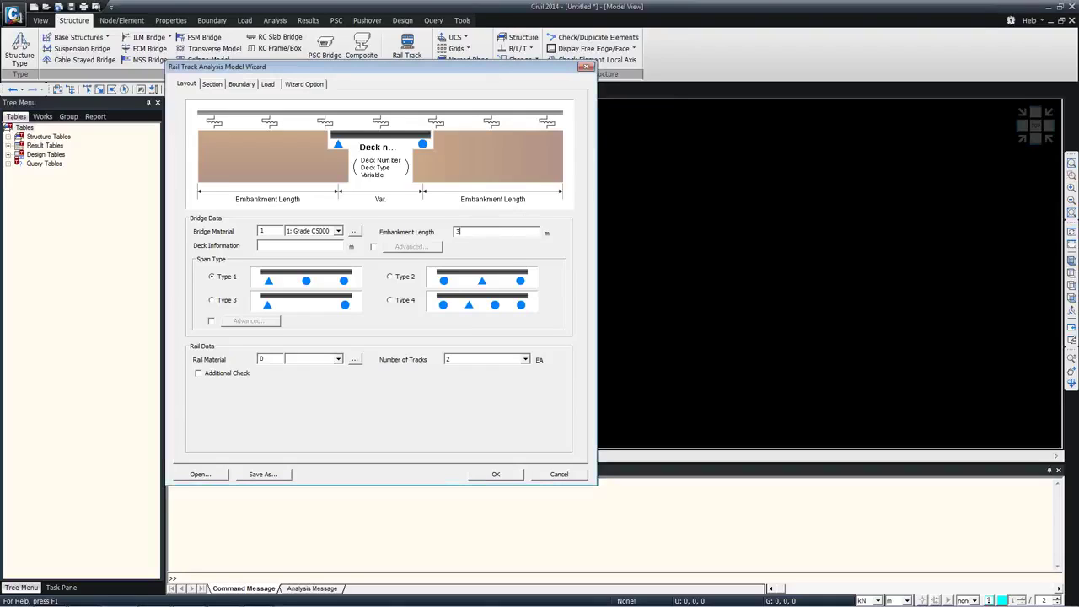
pyautogui.write('00')
pyautogui.moveTo(633, 274); pyautogui.dragTo(698, 256)
pyautogui.moveTo(698, 255); pyautogui.dragTo(1012, 165)
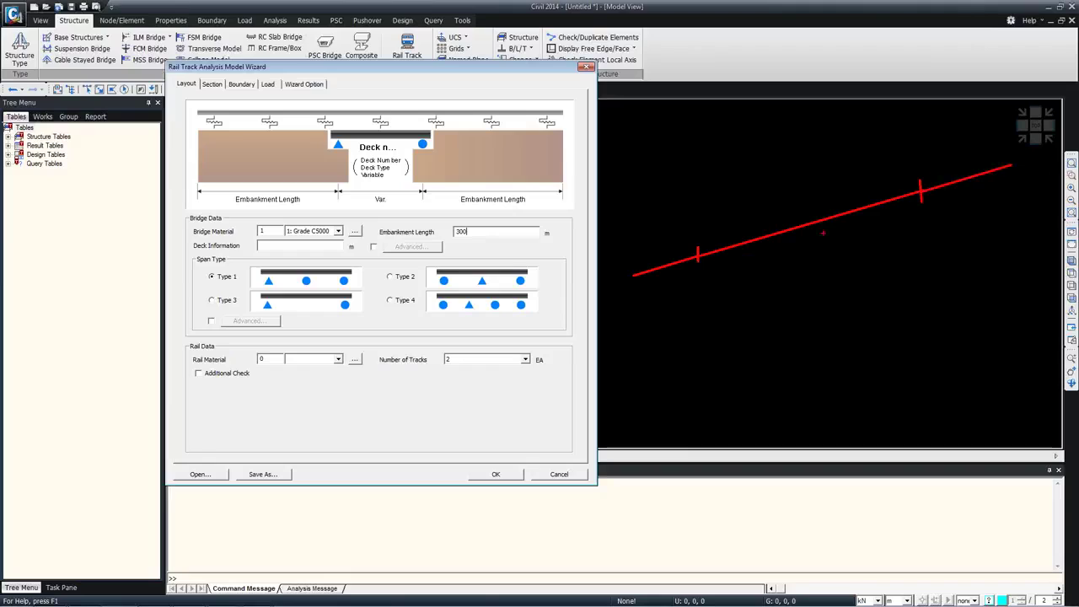
pyautogui.moveTo(735, 246); pyautogui.dragTo(734, 309)
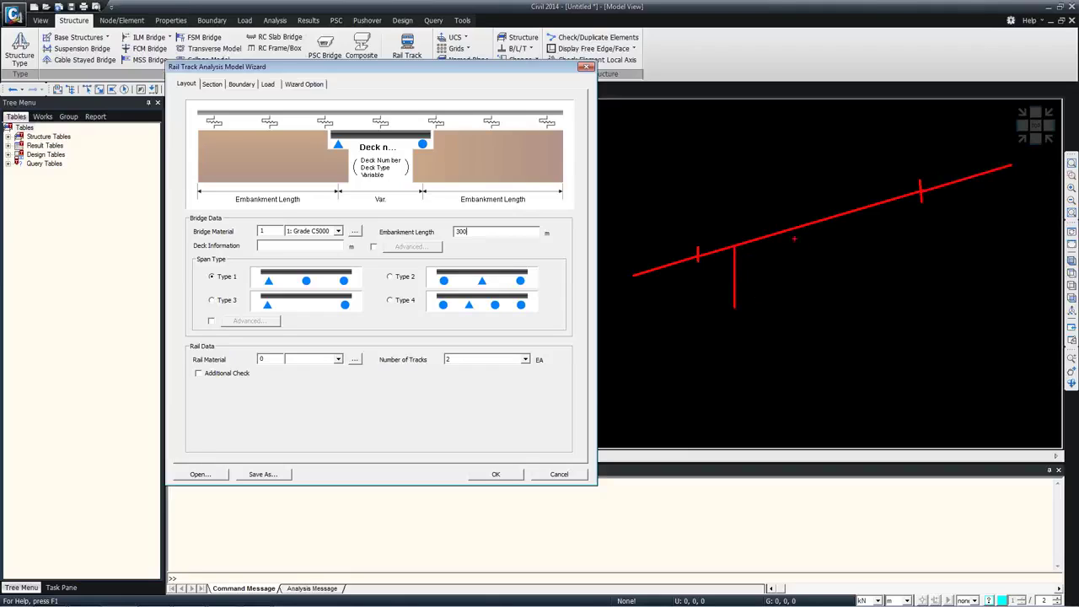
pyautogui.moveTo(791, 235); pyautogui.dragTo(791, 293)
pyautogui.moveTo(856, 210); pyautogui.dragTo(856, 280)
pyautogui.moveTo(890, 204)
pyautogui.mouseDown()
pyautogui.moveTo(903, 248)
pyautogui.moveTo(891, 263)
pyautogui.mouseUp()
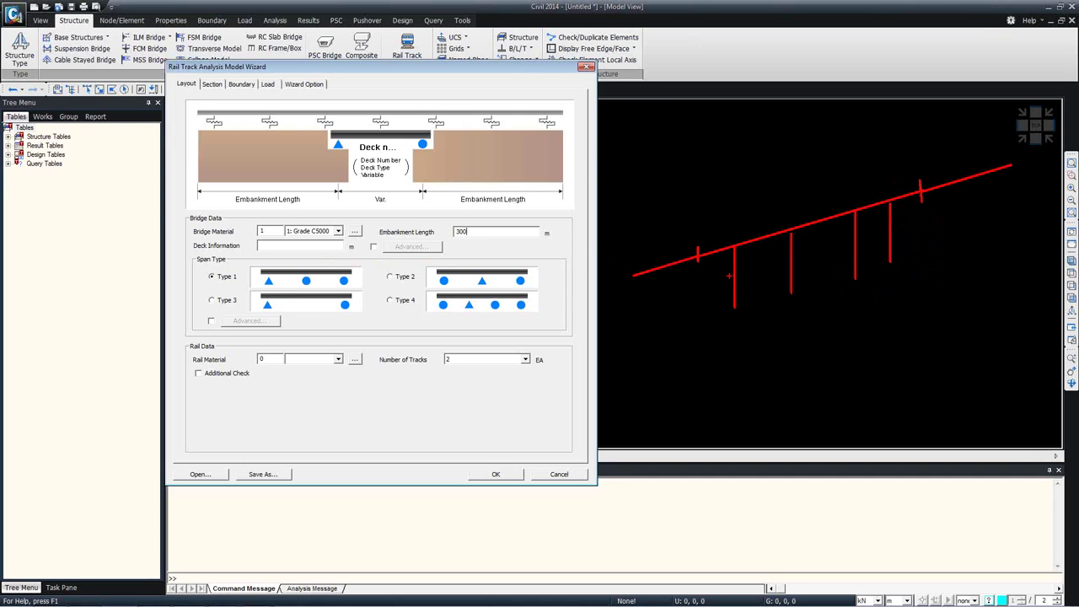
pyautogui.press('Escape')
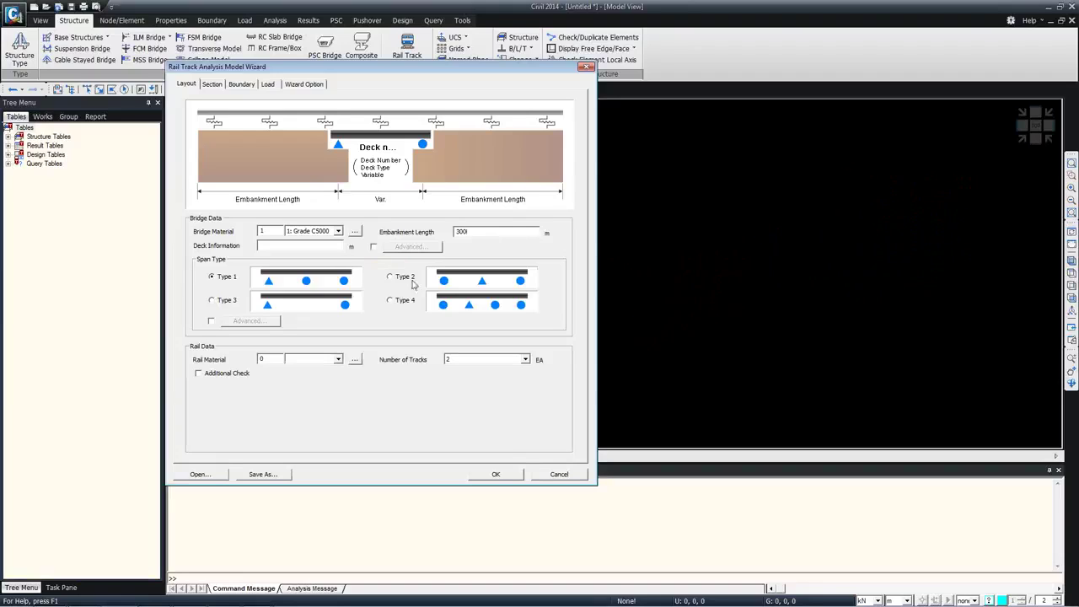
# - Define the deck information as 85,3@130,85 m
pyautogui.doubleClick(466, 232)
pyautogui.click(302, 246)
pyautogui.write('85,3@130,85')
pyautogui.doubleClick(302, 244)
pyautogui.click(303, 244)
pyautogui.moveTo(302, 245)
pyautogui.mouseDown()
pyautogui.moveTo(258, 244)
pyautogui.moveTo(294, 247)
pyautogui.mouseUp()
# - View the deck length, EA and material entries of the advanced bridge data, then cancel and disable that option
pyautogui.click(373, 247)
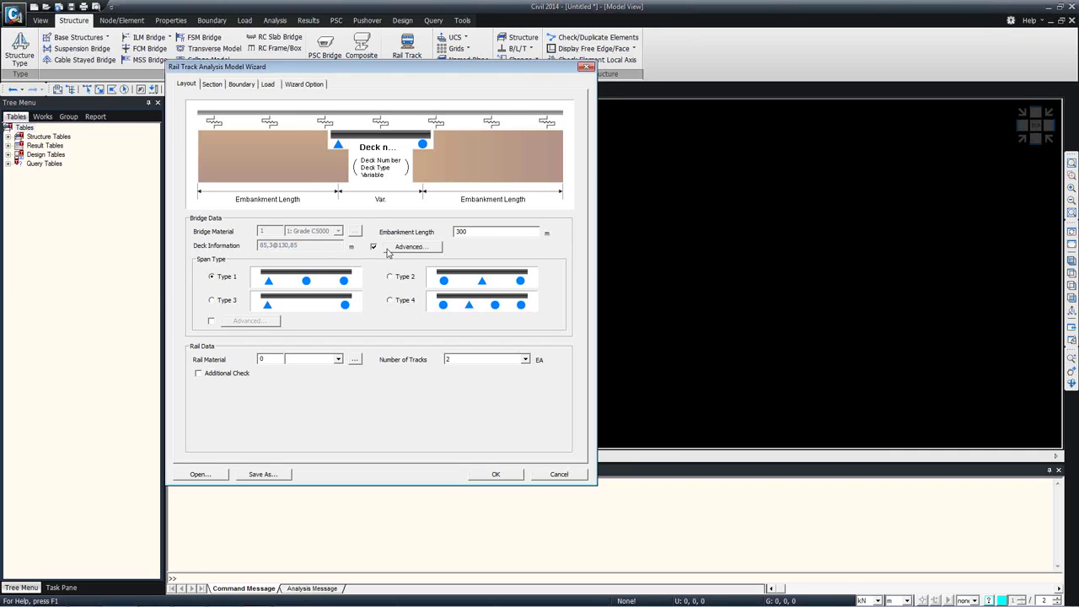
pyautogui.click(410, 246)
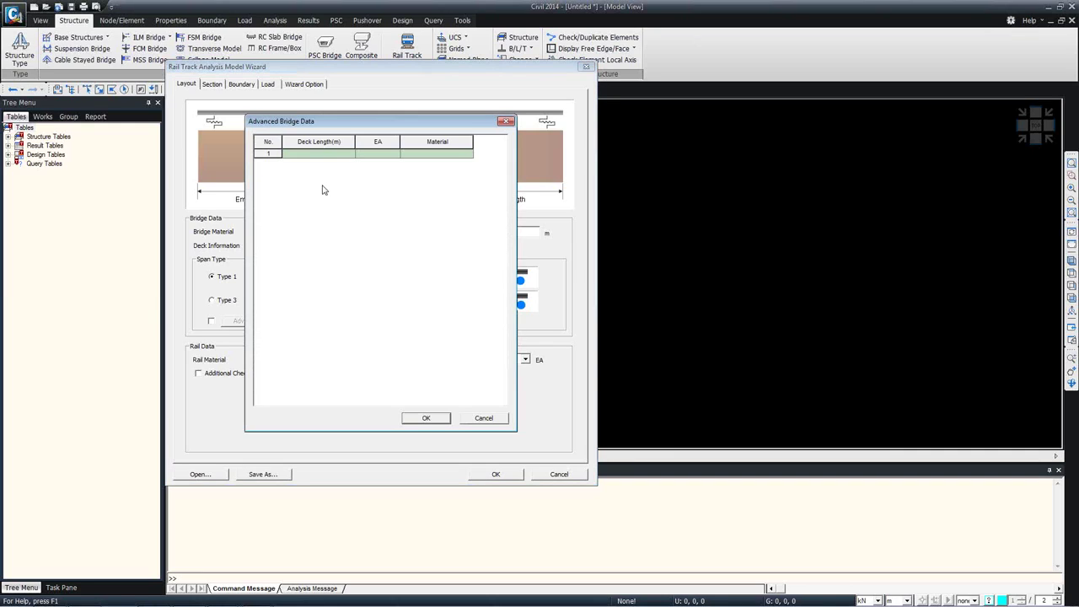
pyautogui.click(340, 156)
pyautogui.click(420, 157)
pyautogui.click(469, 156)
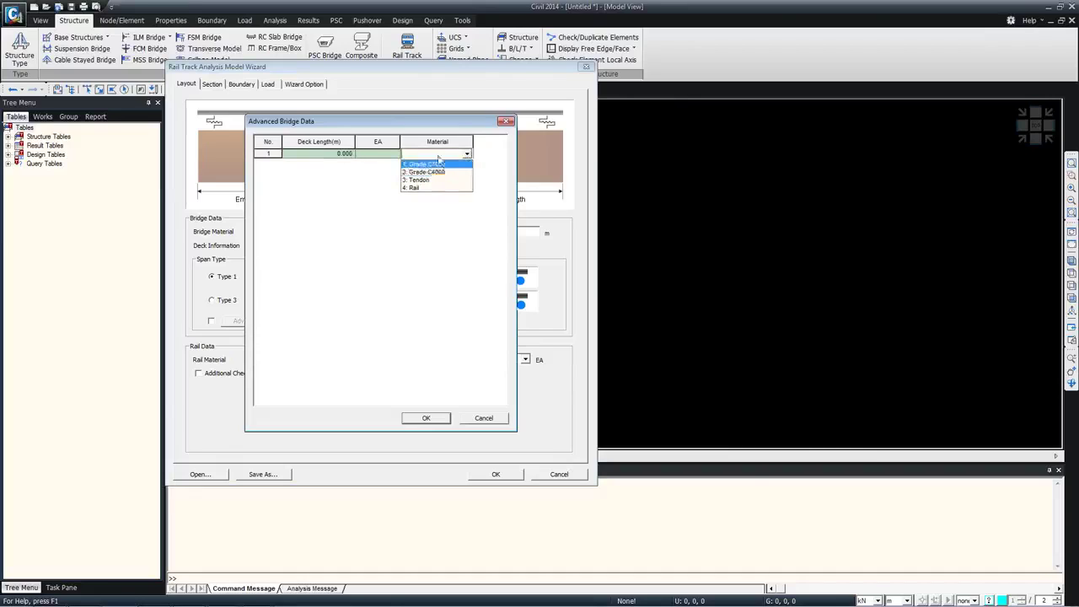
pyautogui.click(374, 175)
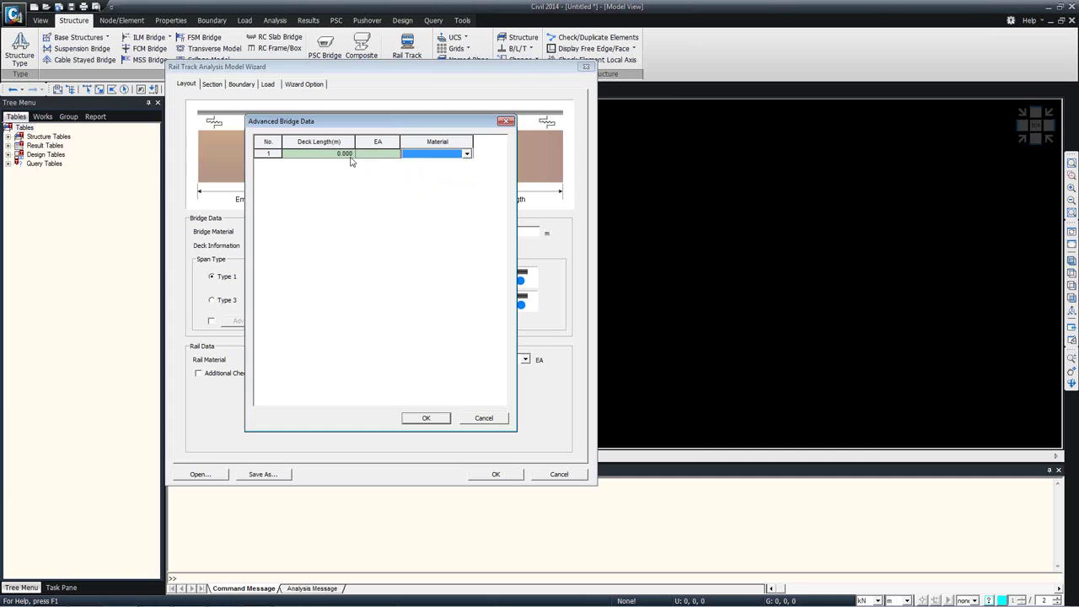
pyautogui.click(477, 418)
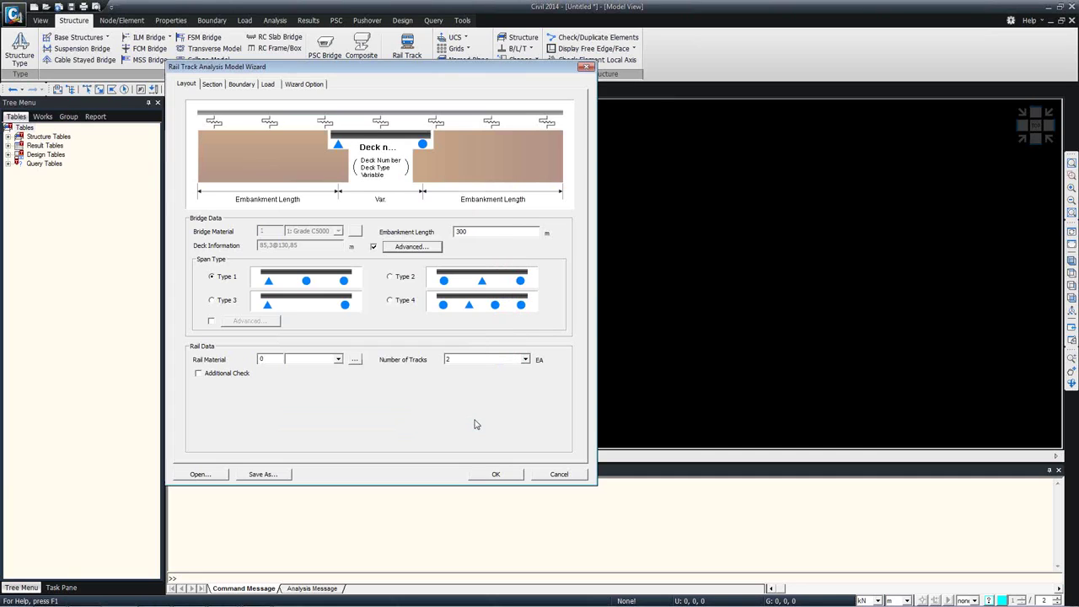
pyautogui.click(372, 247)
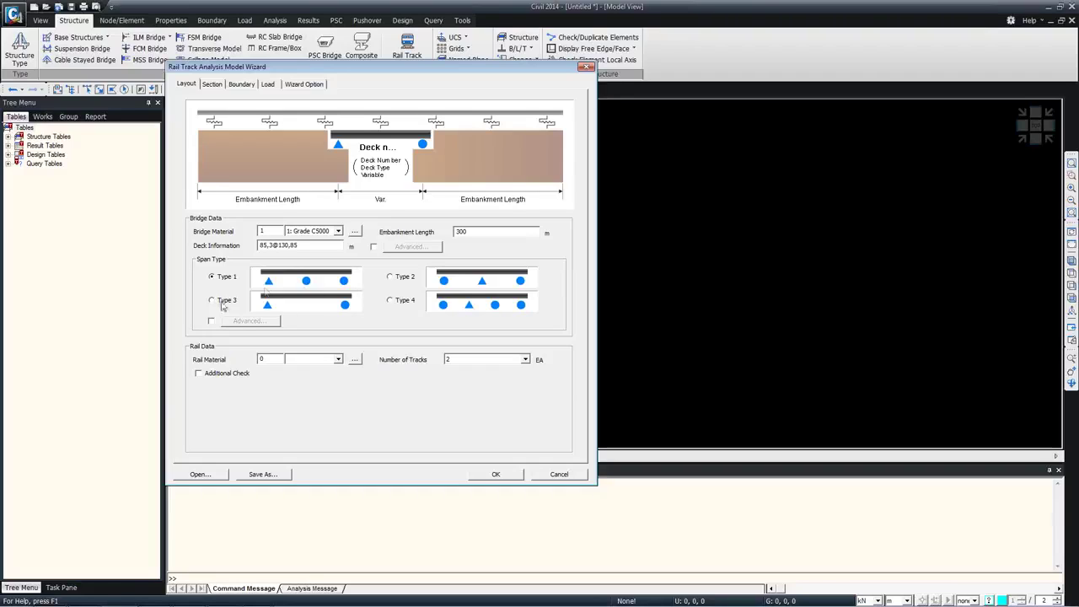
# - Try other predefined span types, then enable and open the advanced span type settings
pyautogui.click(393, 278)
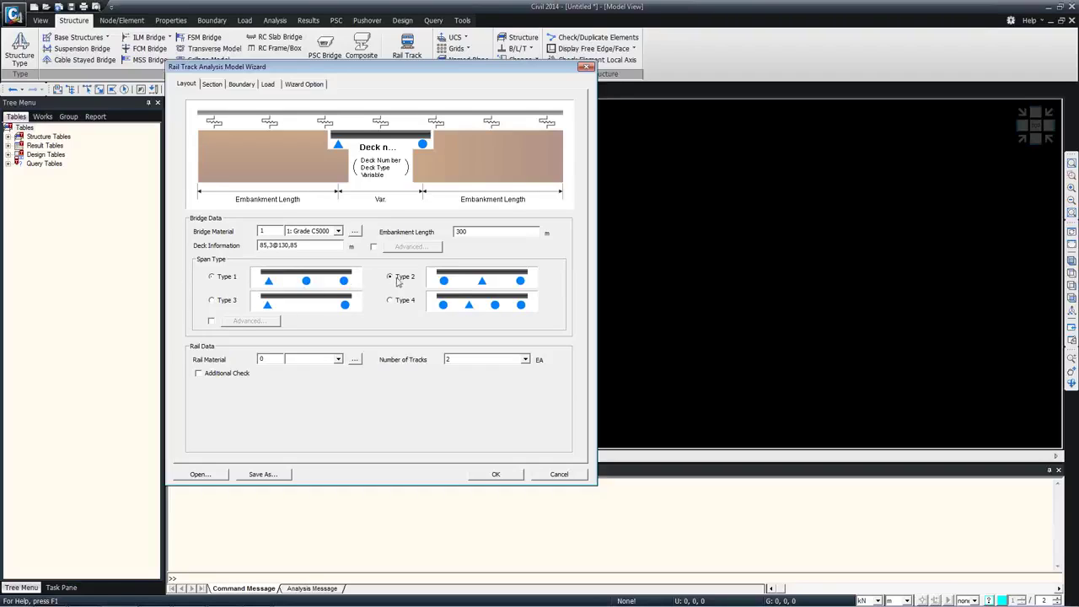
pyautogui.click(228, 302)
pyautogui.click(212, 321)
pyautogui.click(226, 327)
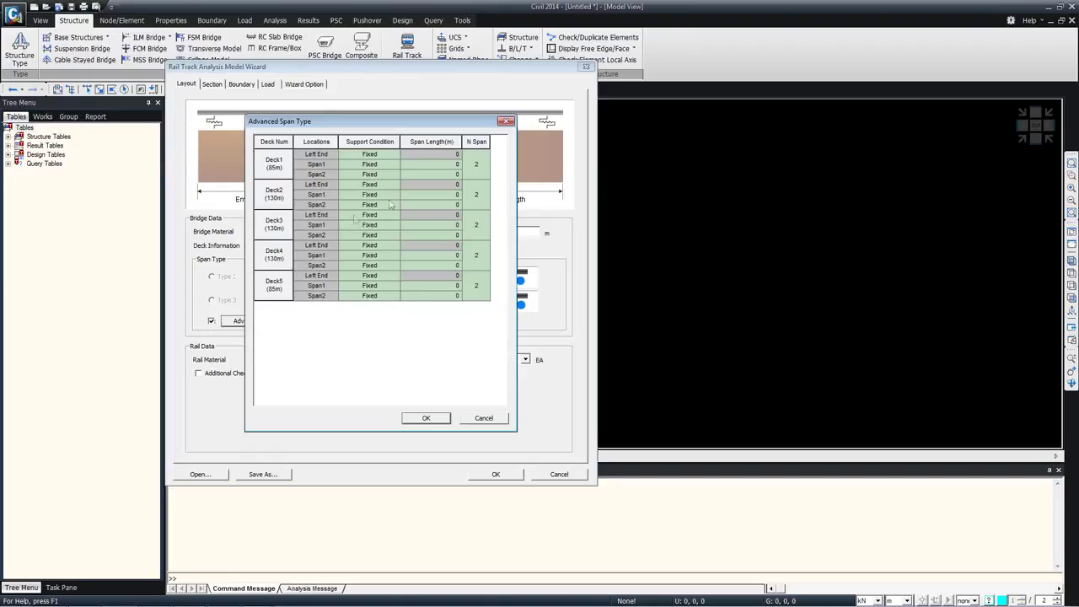
# - Set the number of spans to 1 for each of the five decks in the advanced span type table
pyautogui.doubleClick(477, 164)
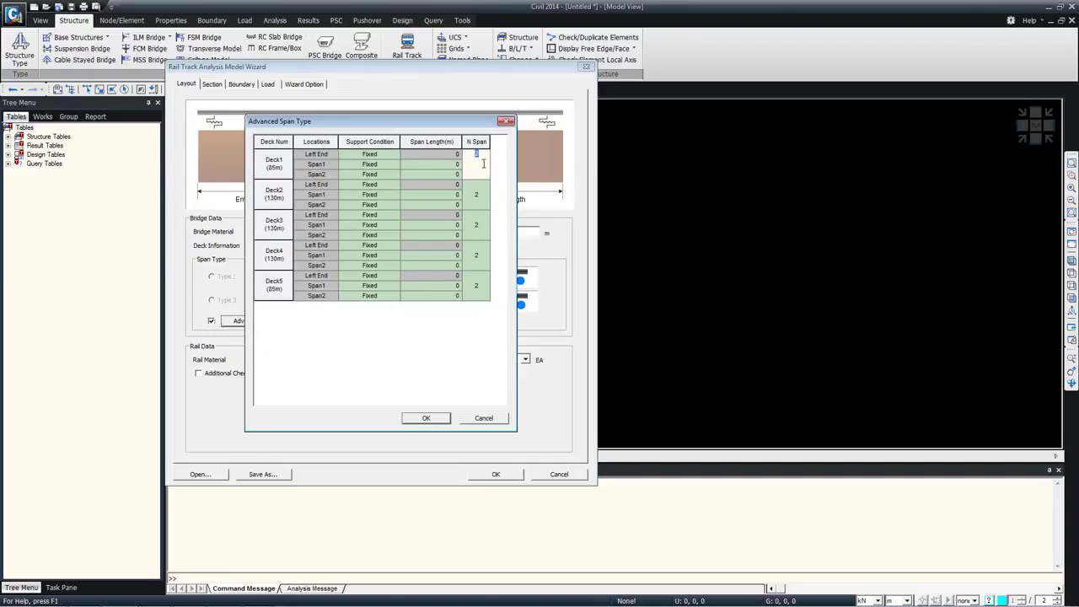
pyautogui.write('1')
pyautogui.press('Return')
pyautogui.doubleClick(481, 191)
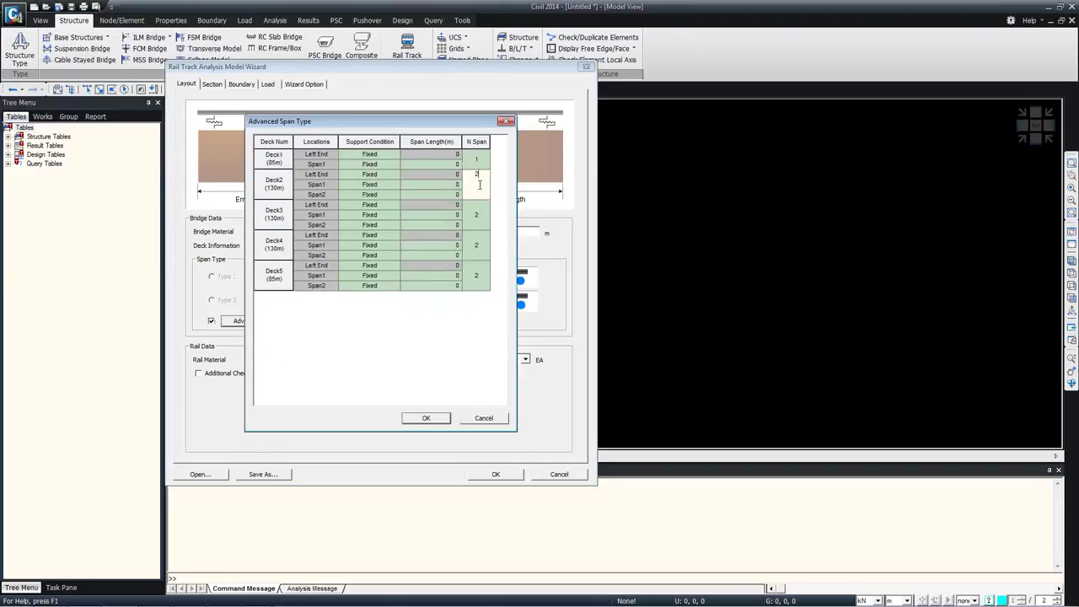
pyautogui.write('1')
pyautogui.press('Return')
pyautogui.doubleClick(478, 208)
pyautogui.write('1')
pyautogui.press('Return')
pyautogui.doubleClick(478, 221)
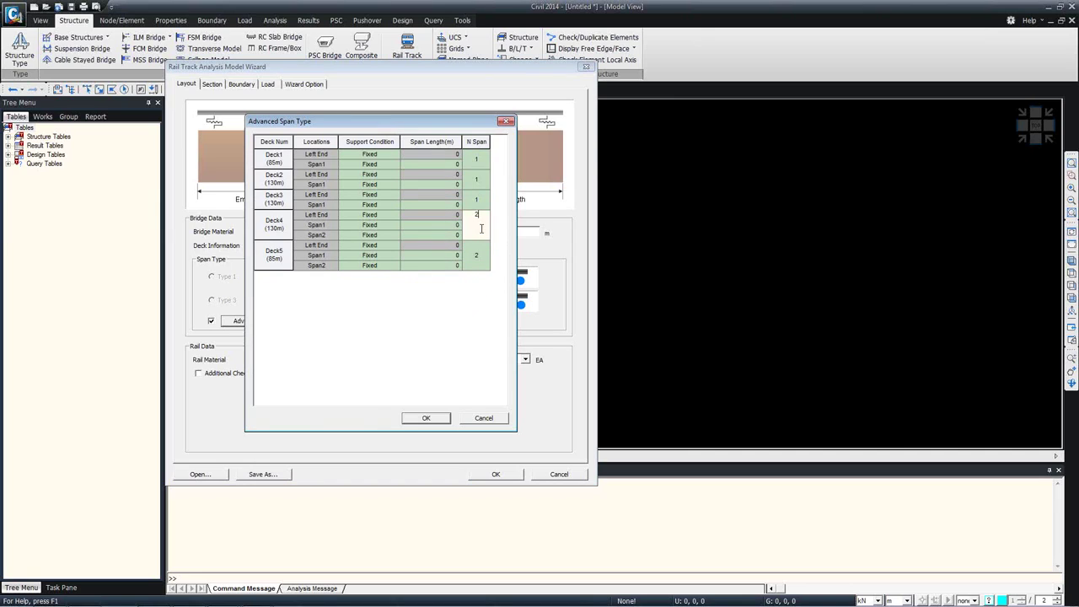
pyautogui.write('20')
pyautogui.press('Return')
pyautogui.doubleClick(477, 287)
pyautogui.write('1')
pyautogui.press('Return')
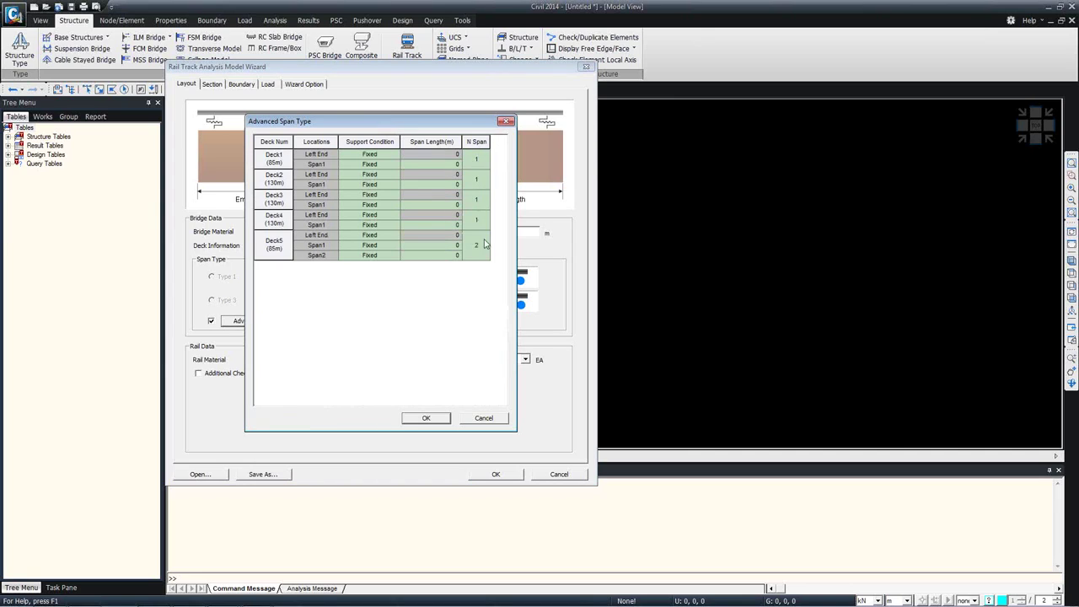
pyautogui.doubleClick(477, 239)
pyautogui.write('1')
pyautogui.press('Return')
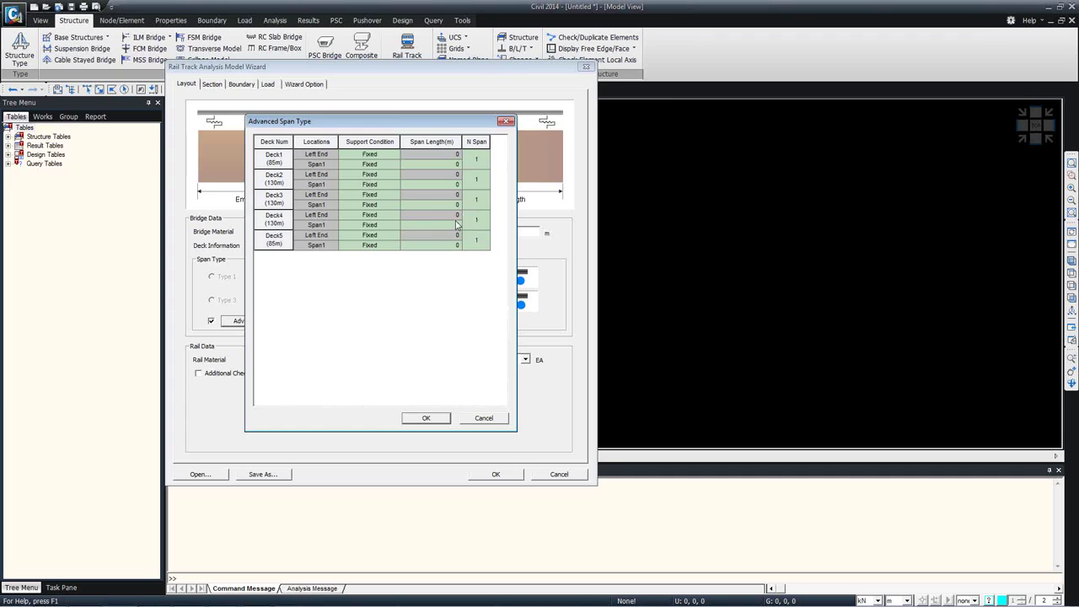
# - Try Roller supports at the left end of Deck1 and at Span1 of Deck5, then cancel the advanced span type changes
pyautogui.doubleClick(369, 154)
pyautogui.click(394, 154)
pyautogui.click(377, 175)
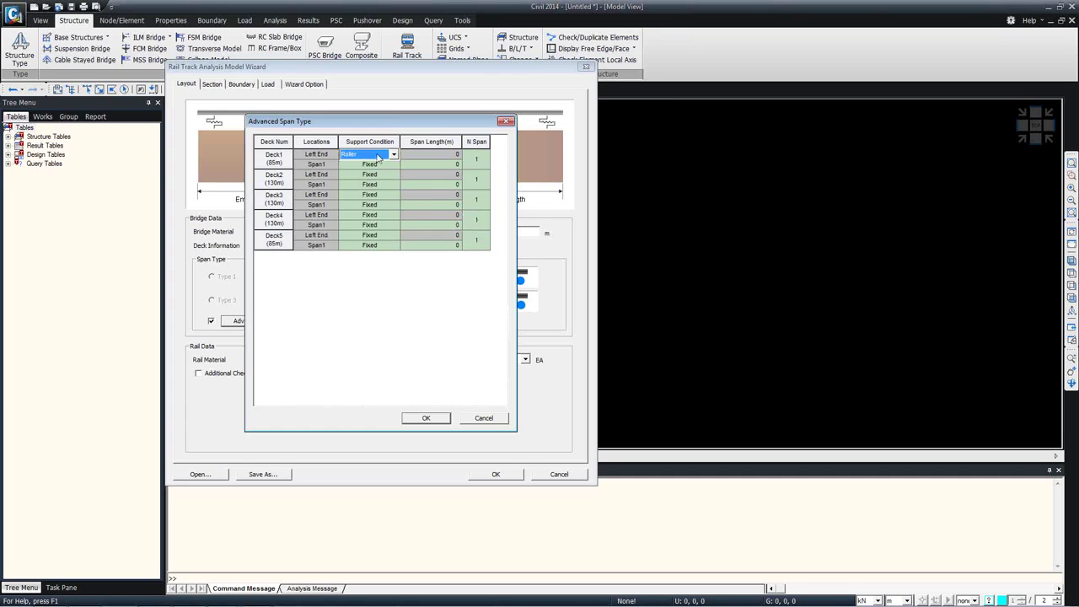
pyautogui.doubleClick(392, 246)
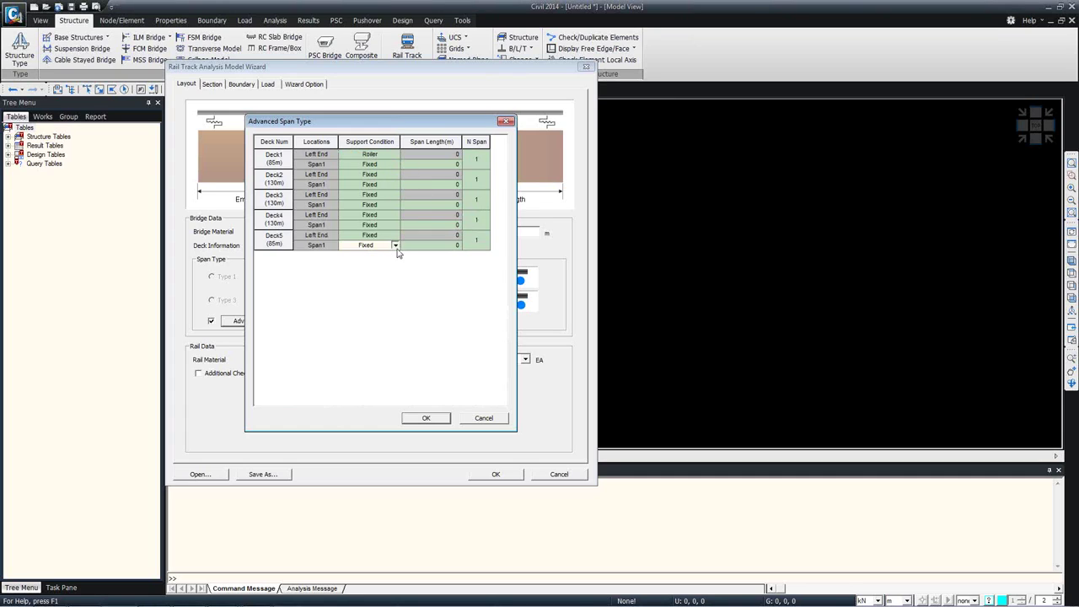
pyautogui.click(393, 246)
pyautogui.click(364, 264)
pyautogui.click(487, 418)
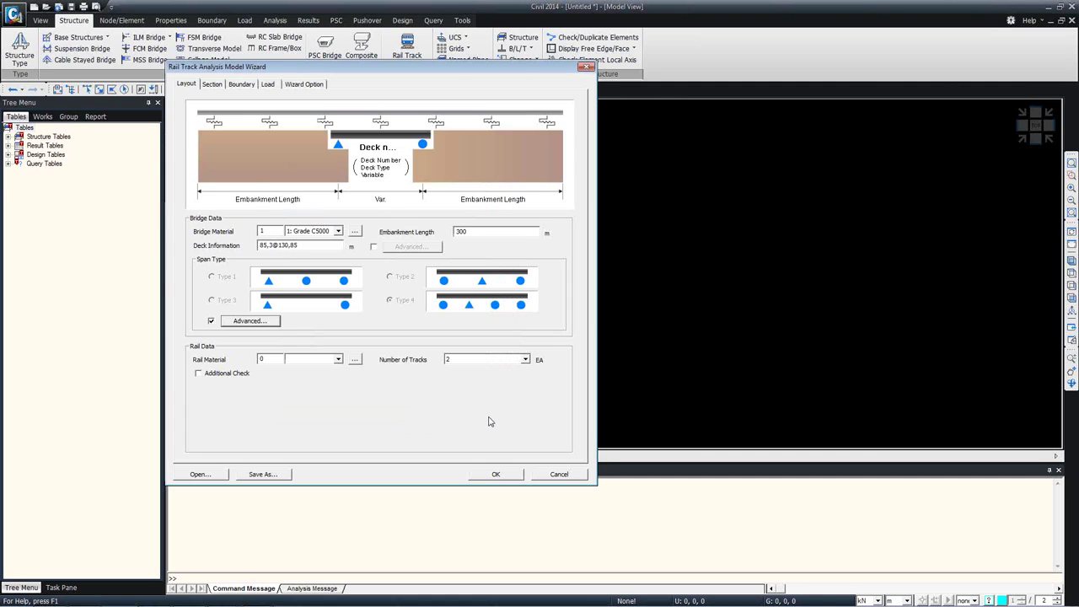
# - Disable the advanced span type option and choose span Type 3 for the decks
pyautogui.click(212, 321)
pyautogui.click(219, 304)
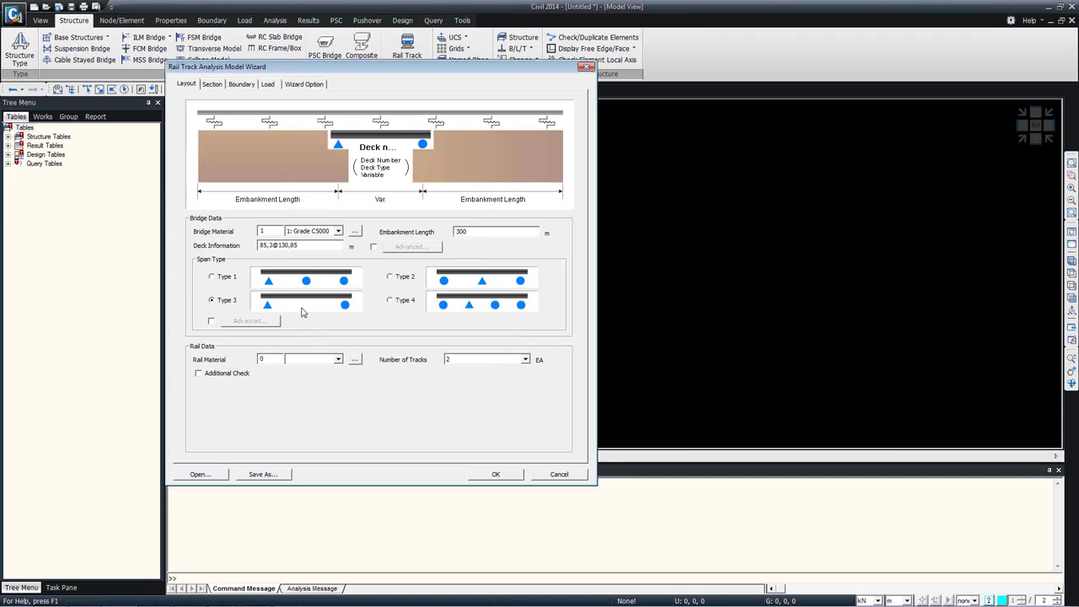
# - Assign material 4: Rail as the rail material in the rail data
pyautogui.click(306, 360)
pyautogui.click(338, 359)
pyautogui.click(338, 359)
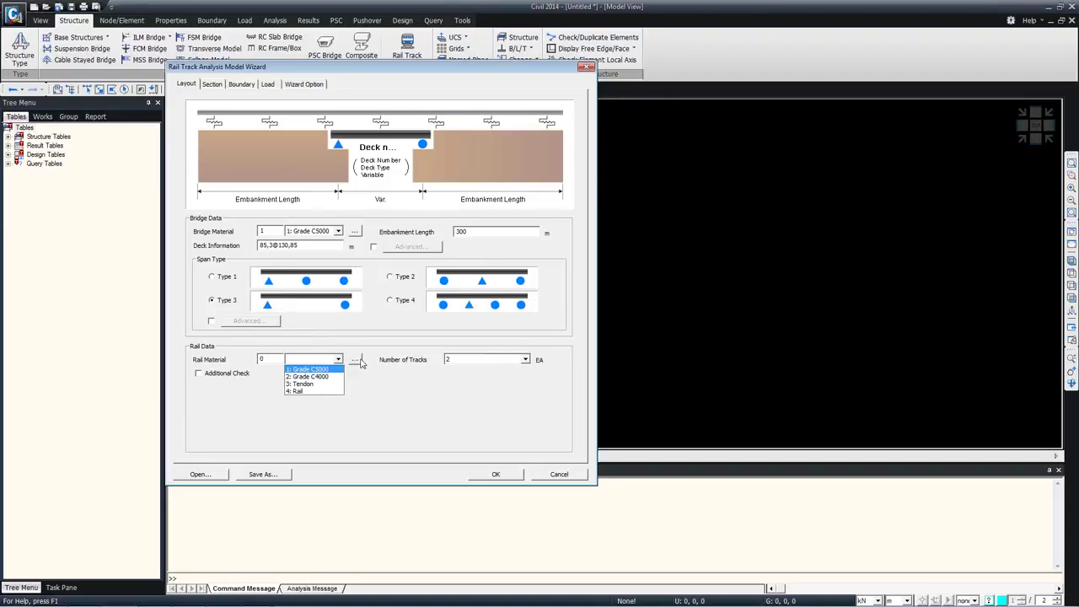
pyautogui.click(300, 392)
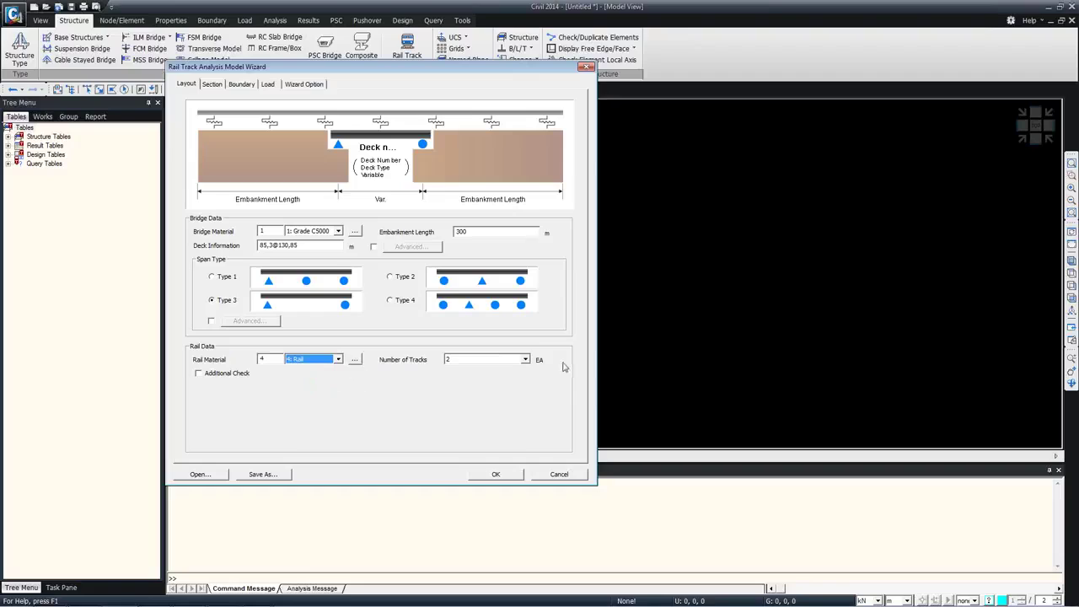
# - Try a single track in the rail data, then set the number of tracks back to 2
pyautogui.click(525, 360)
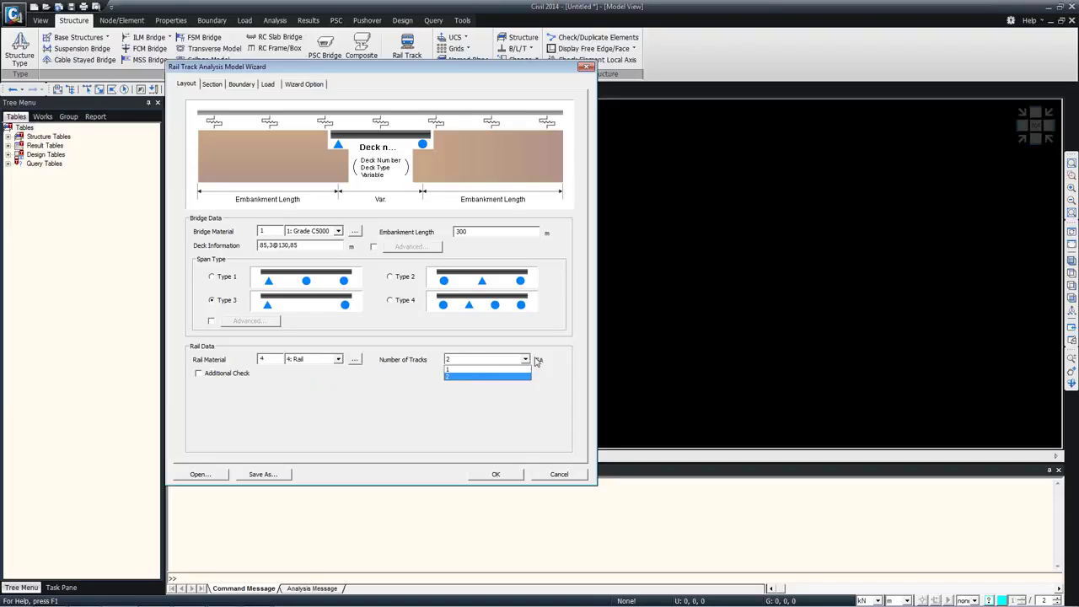
pyautogui.click(482, 369)
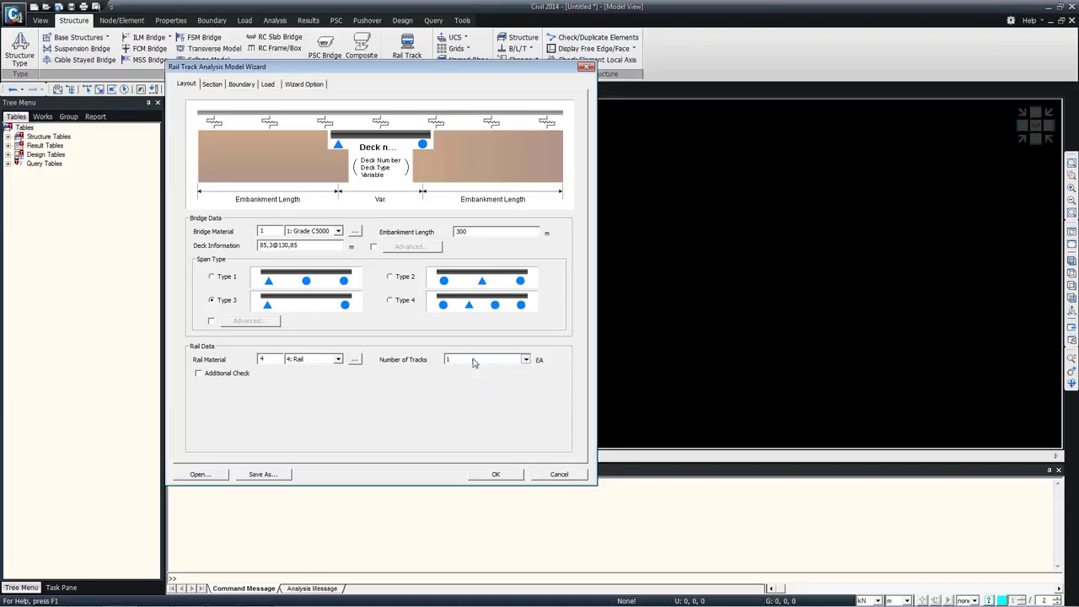
pyautogui.click(474, 363)
pyautogui.click(464, 379)
# - Enable the additional rail check, view its zero lateral resistance and rail expansion joint settings, and disable the check
pyautogui.click(200, 376)
pyautogui.click(212, 373)
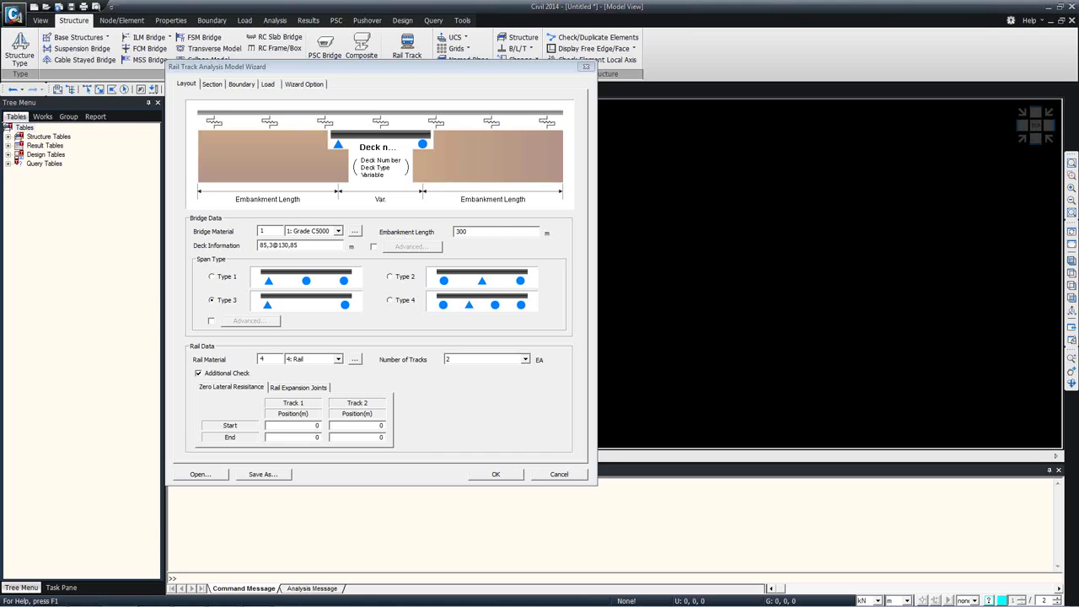
pyautogui.click(287, 388)
pyautogui.click(249, 388)
pyautogui.click(268, 388)
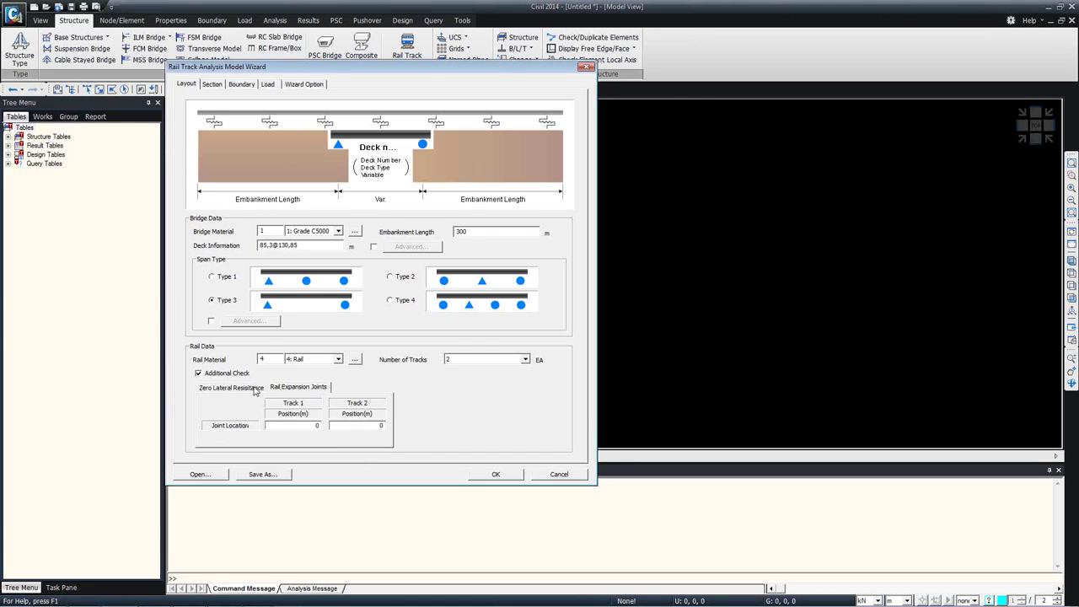
pyautogui.click(254, 389)
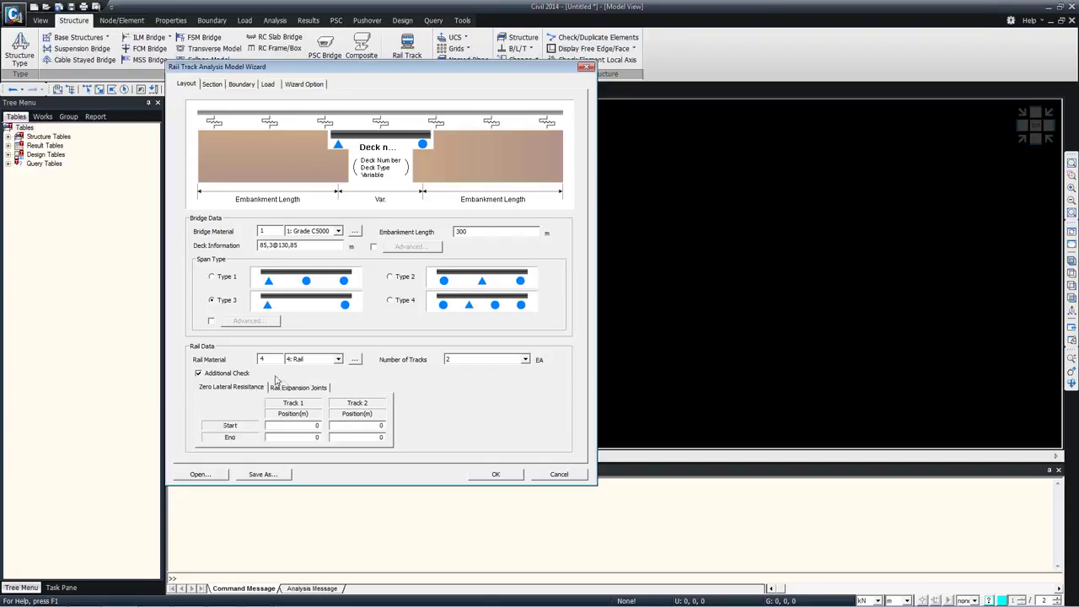
pyautogui.click(275, 386)
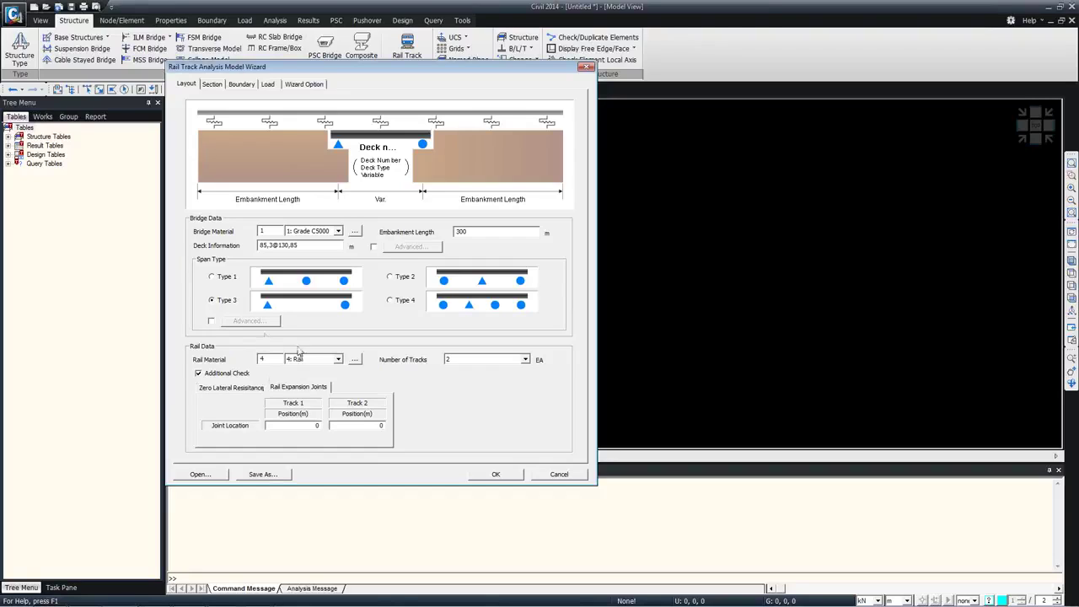
pyautogui.click(234, 377)
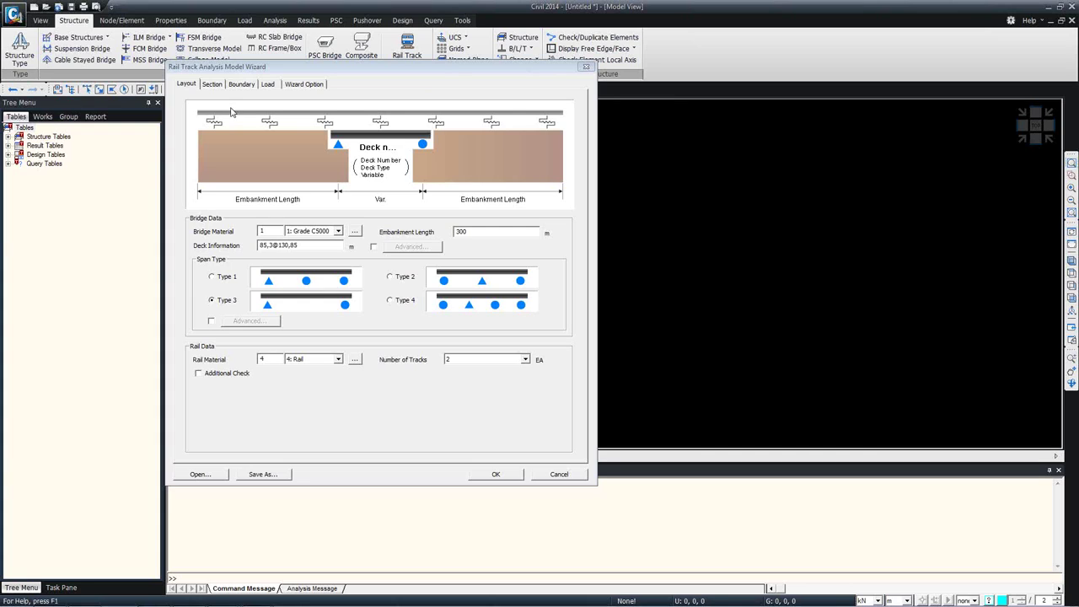
# - Open the section properties list from the Deck1 bridge section settings
pyautogui.click(211, 85)
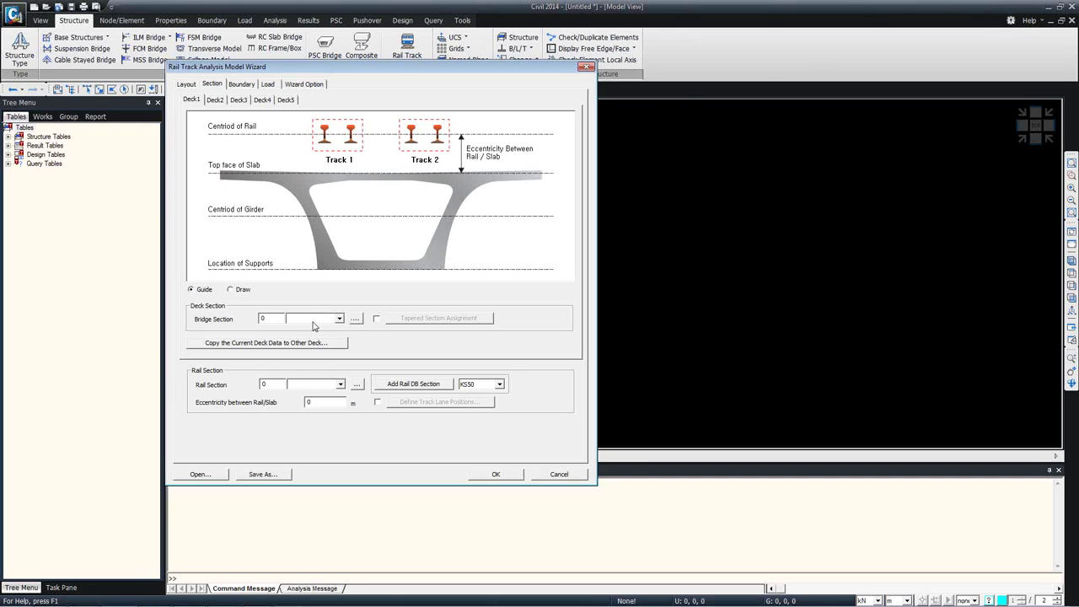
pyautogui.click(355, 318)
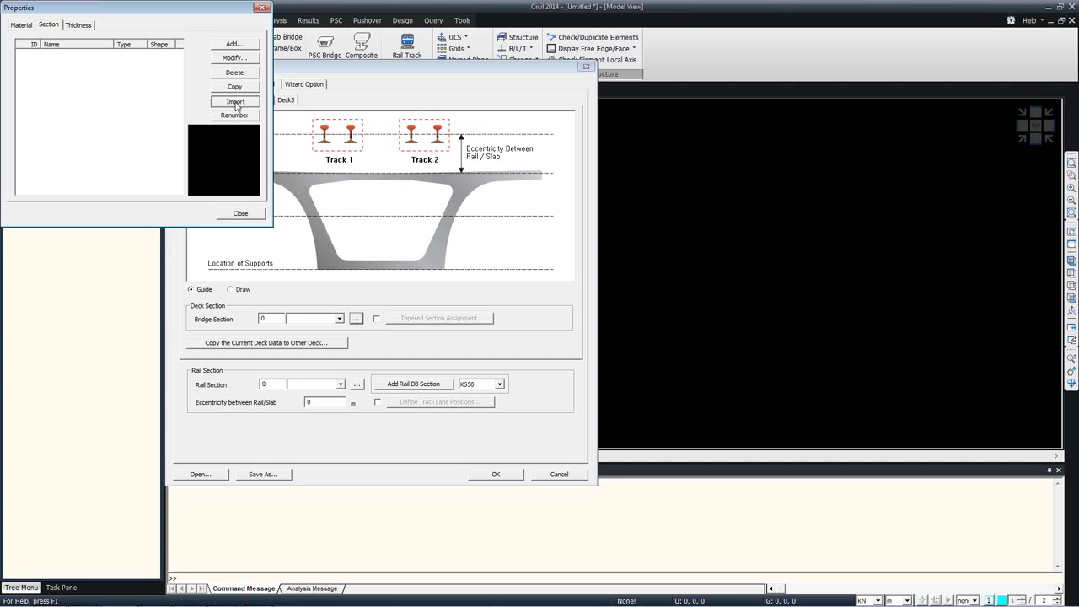
pyautogui.click(234, 44)
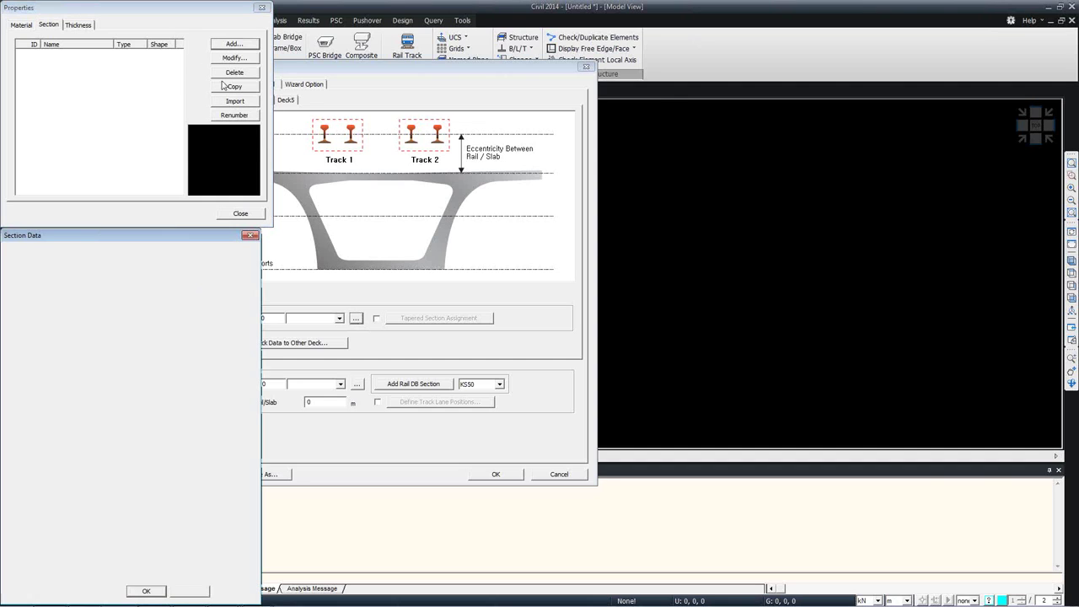
pyautogui.click(131, 255)
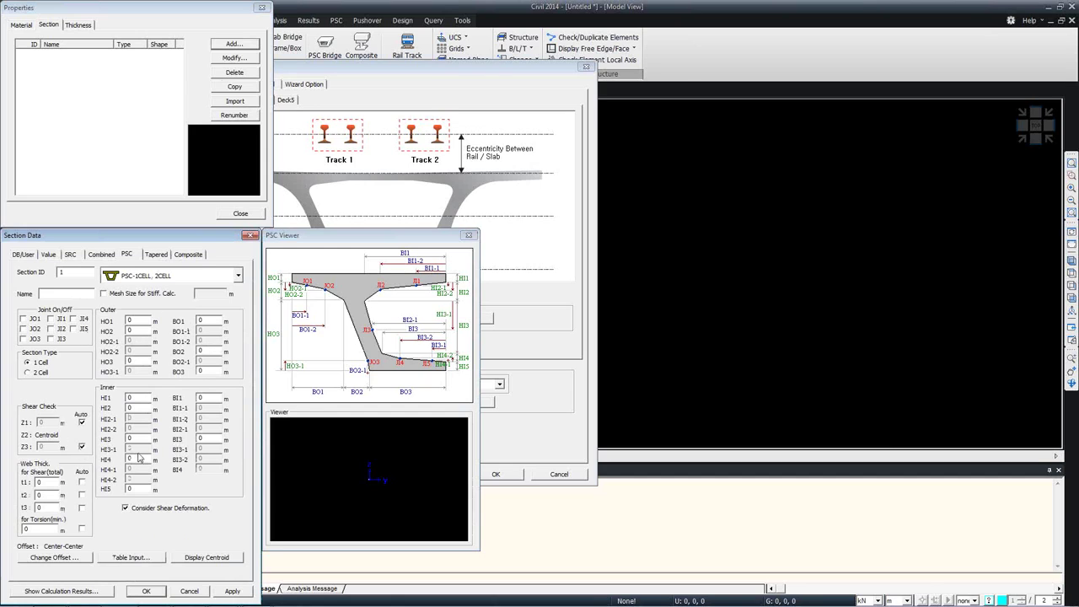
pyautogui.click(250, 236)
# - Import only the Pier, Span and Support sections from the RSI_Simple_Temp project, keeping their IDs, and close the section properties
pyautogui.click(235, 101)
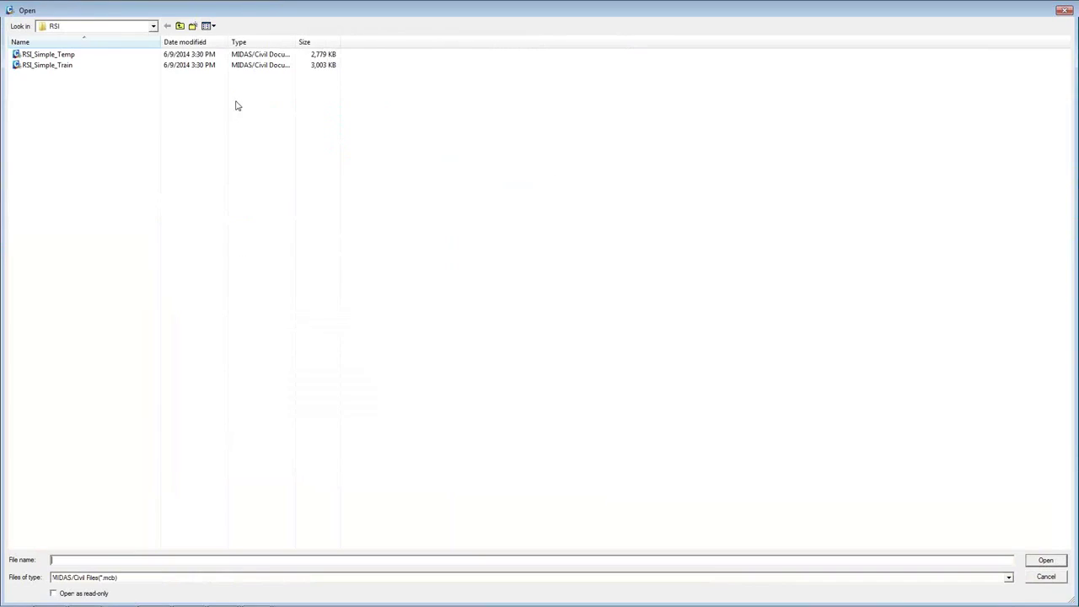
pyautogui.doubleClick(48, 53)
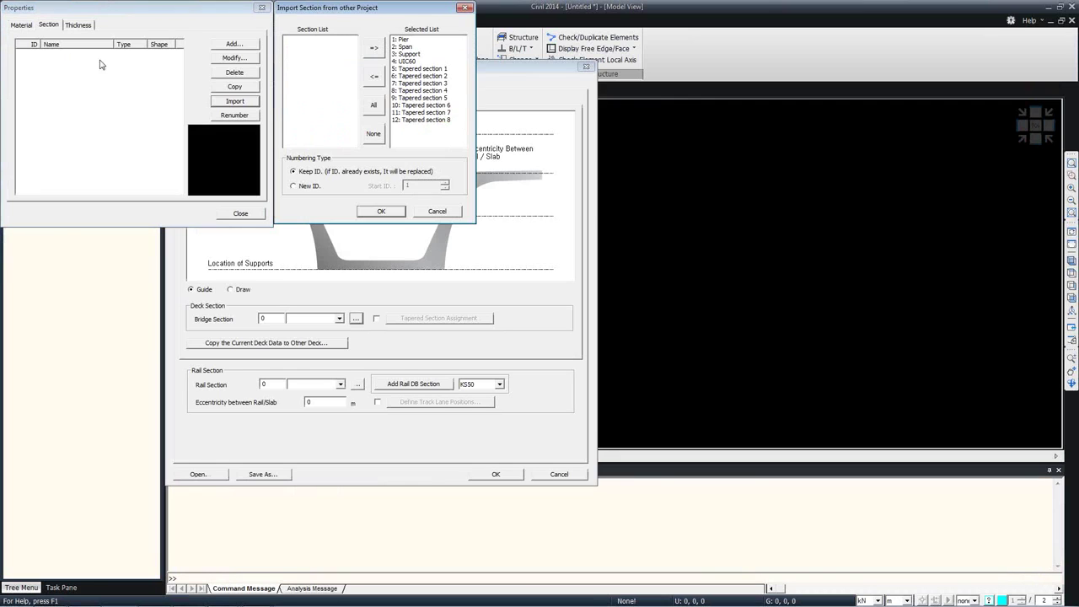
pyautogui.click(373, 134)
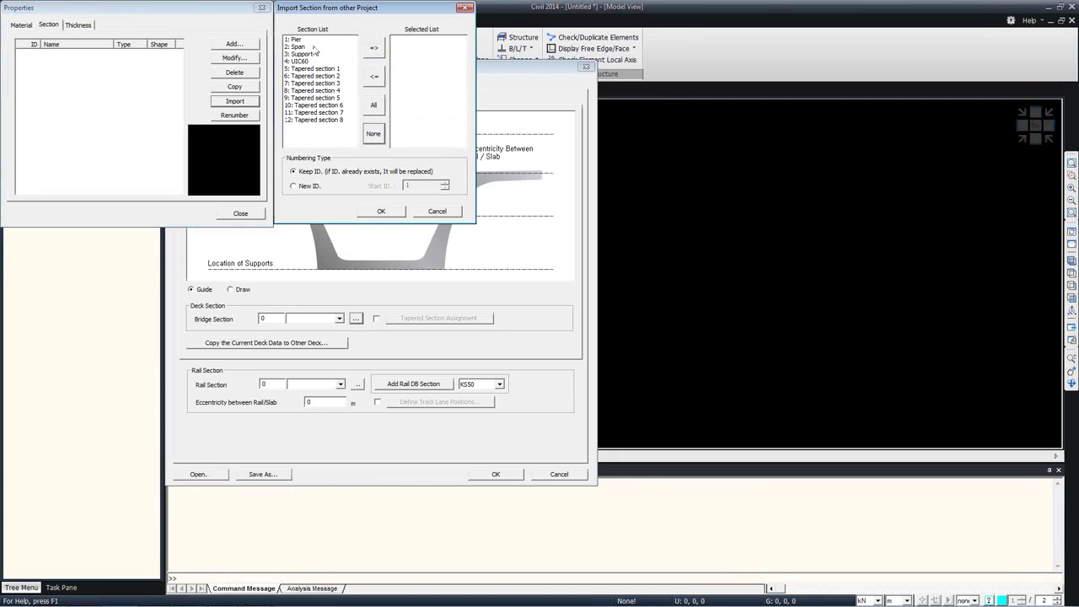
pyautogui.doubleClick(296, 39)
pyautogui.doubleClick(297, 39)
pyautogui.doubleClick(296, 40)
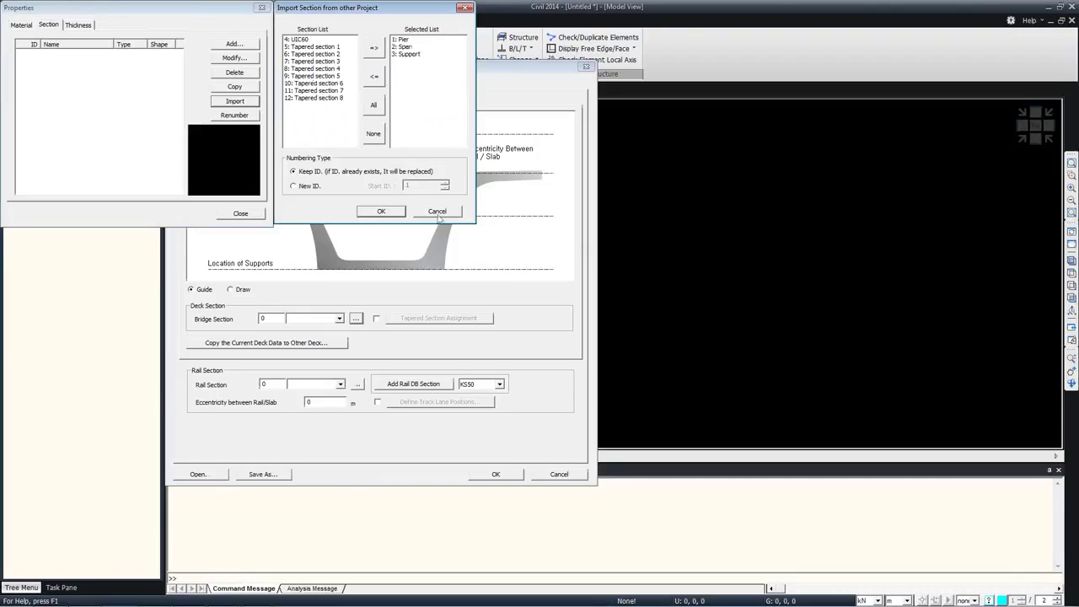
pyautogui.click(383, 212)
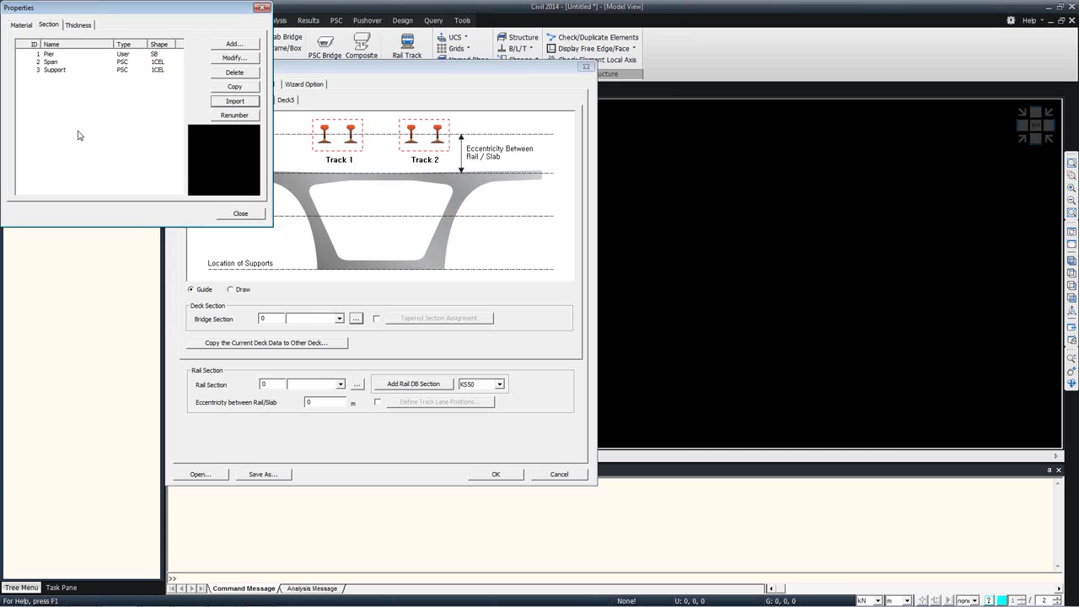
pyautogui.click(241, 214)
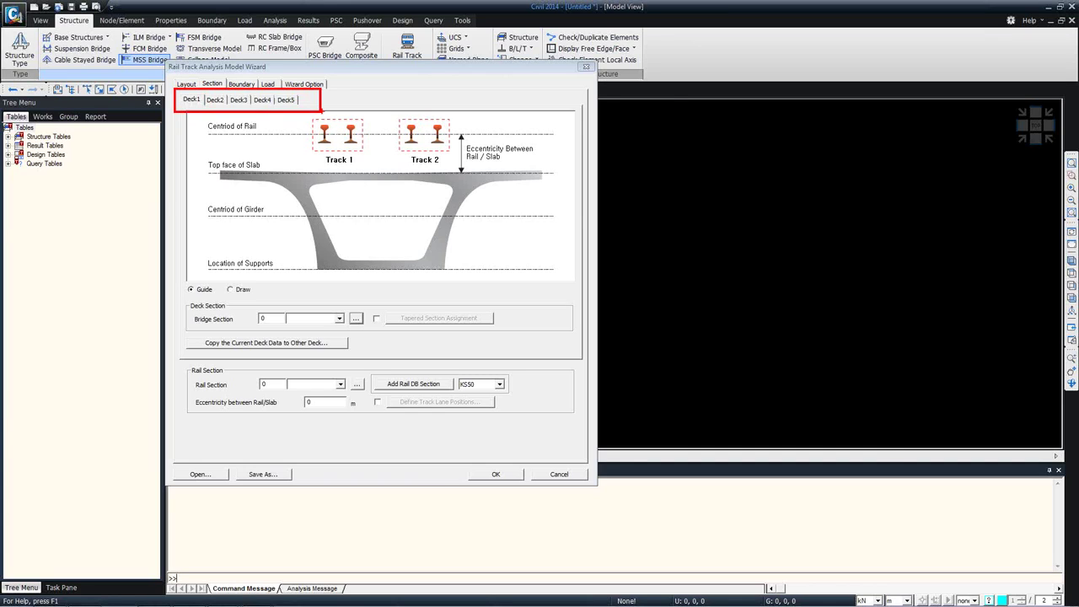
# - Enable tapered section assignment for Deck1 instead of a single bridge section
pyautogui.click(305, 318)
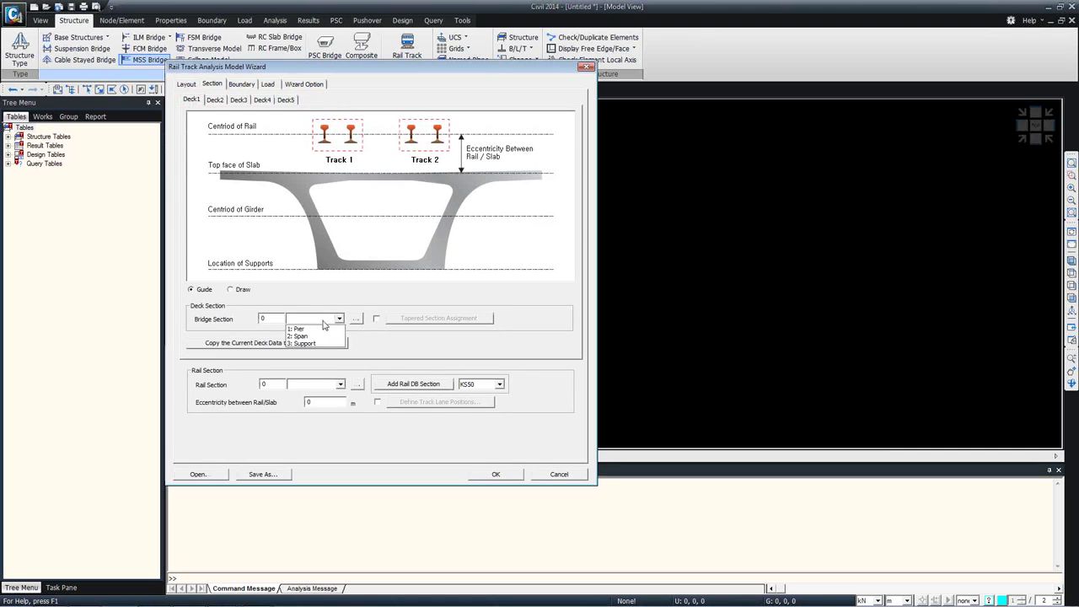
pyautogui.click(377, 299)
pyautogui.click(376, 318)
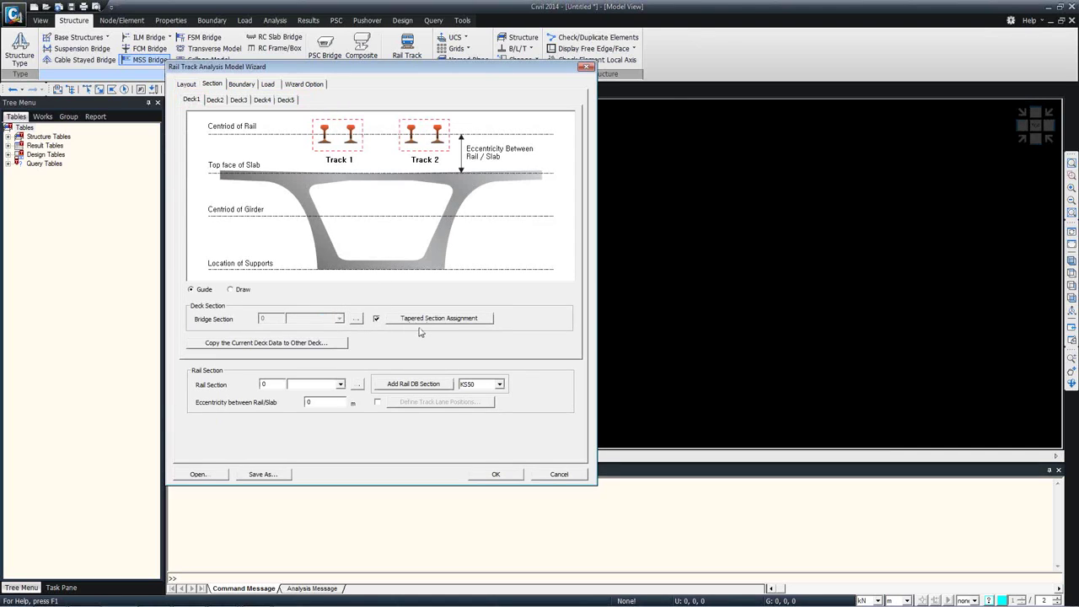
# - Switch to the PowerPoint slide show, examine the span shapes on the 5 span Bridge slide with temporary arrows, and return to the untitled Civil model
pyautogui.moveTo(222, 596)
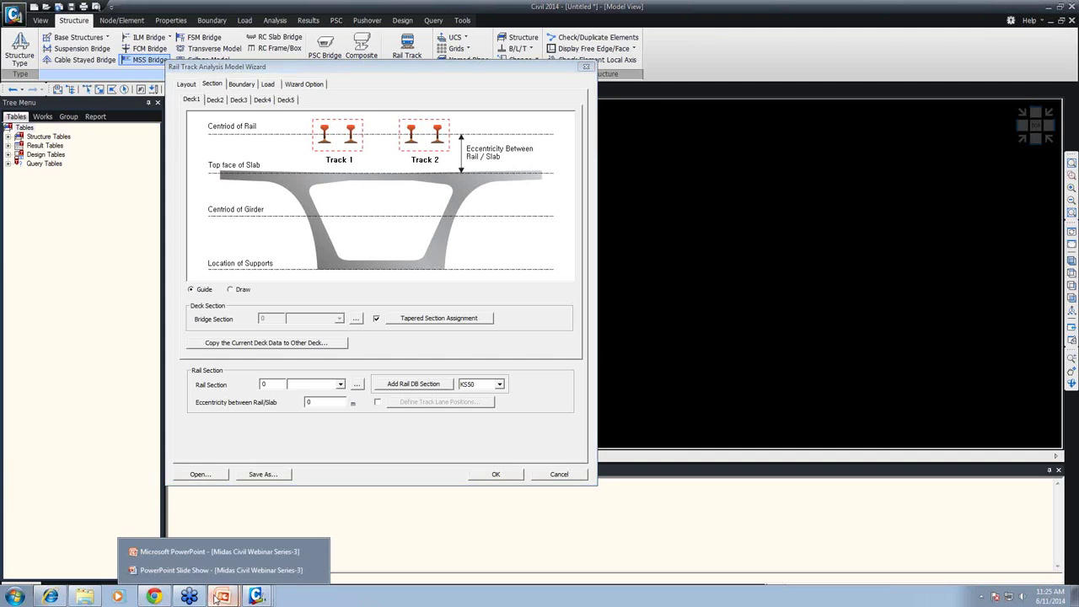
pyautogui.click(213, 573)
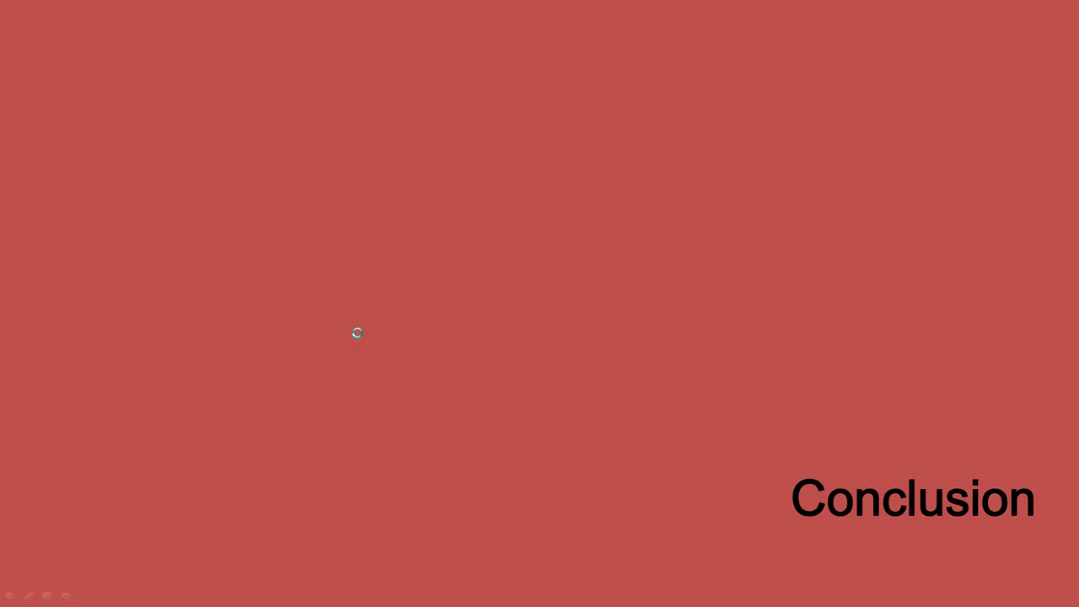
pyautogui.click(358, 334)
pyautogui.scroll(3, 358, 334)
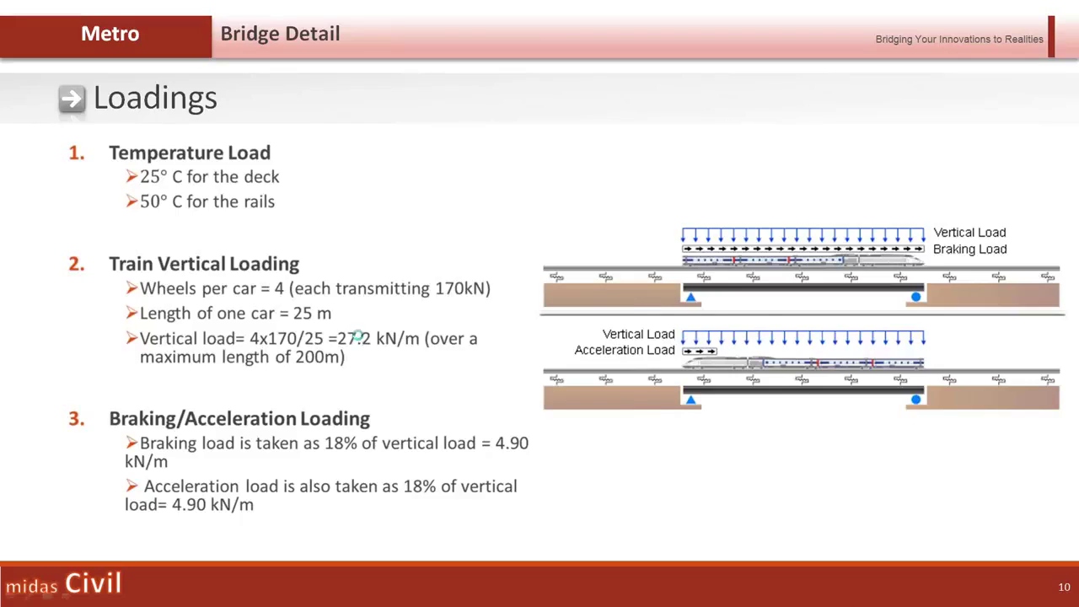
pyautogui.scroll(2, 358, 335)
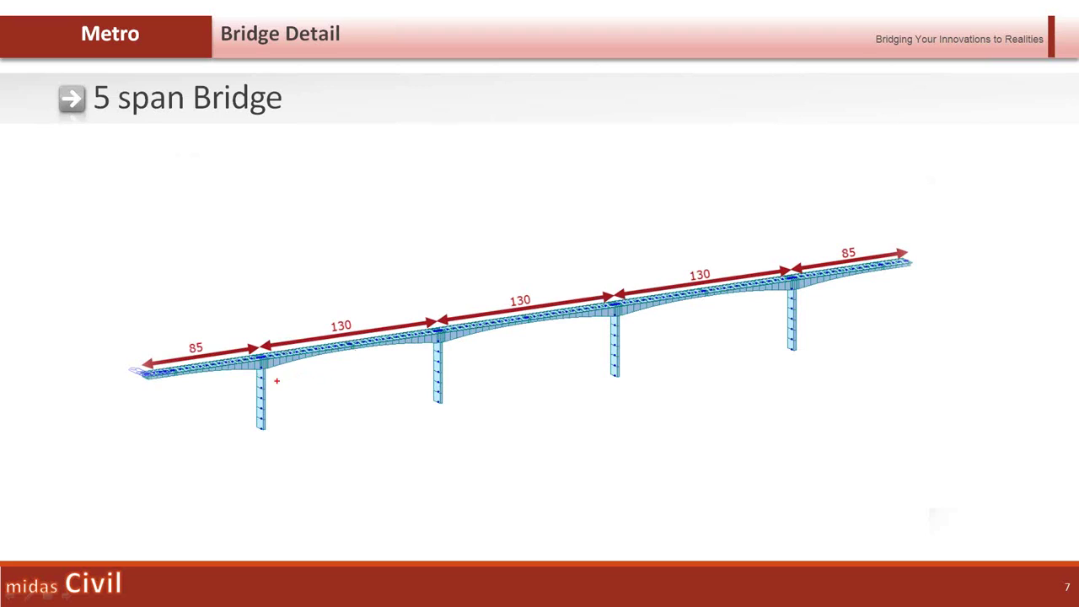
pyautogui.moveTo(272, 379)
pyautogui.mouseDown()
pyautogui.moveTo(346, 357)
pyautogui.moveTo(429, 358)
pyautogui.moveTo(523, 327)
pyautogui.moveTo(605, 328)
pyautogui.mouseUp()
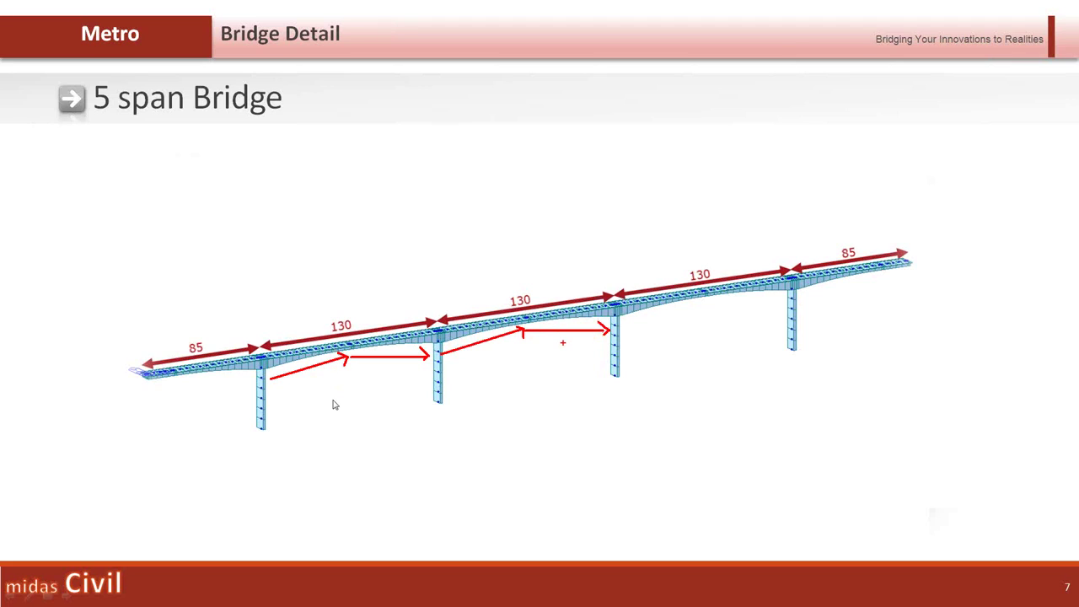
pyautogui.press('e')
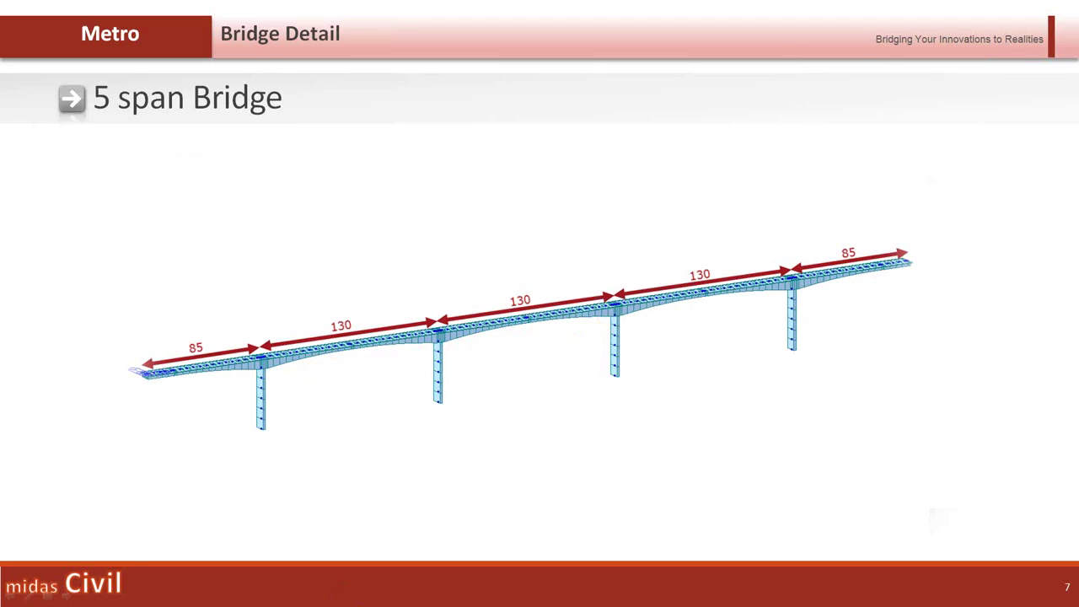
pyautogui.press('super')
pyautogui.moveTo(257, 596)
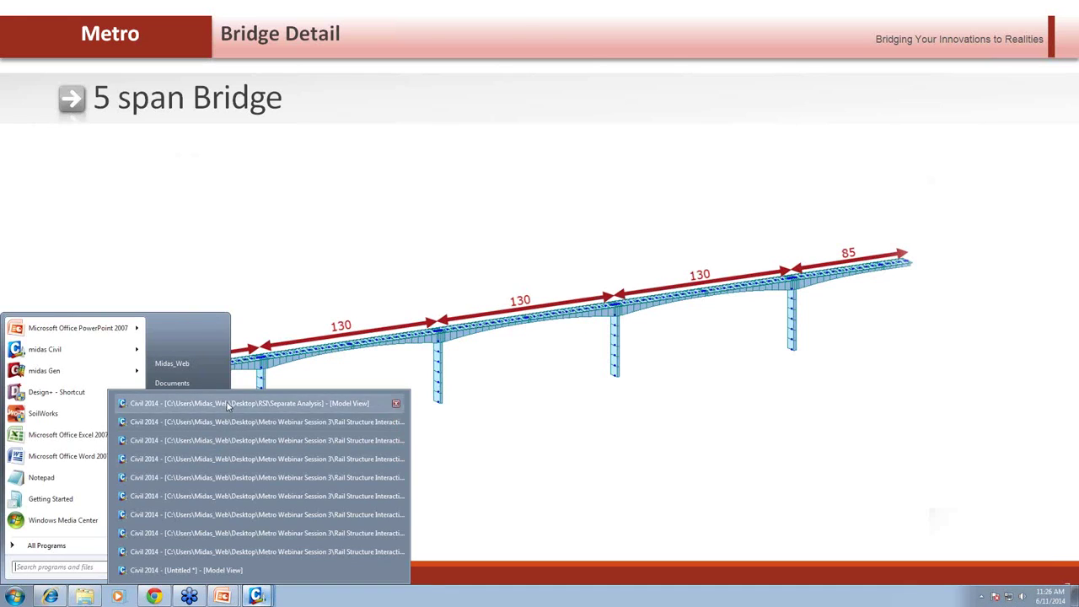
pyautogui.click(230, 570)
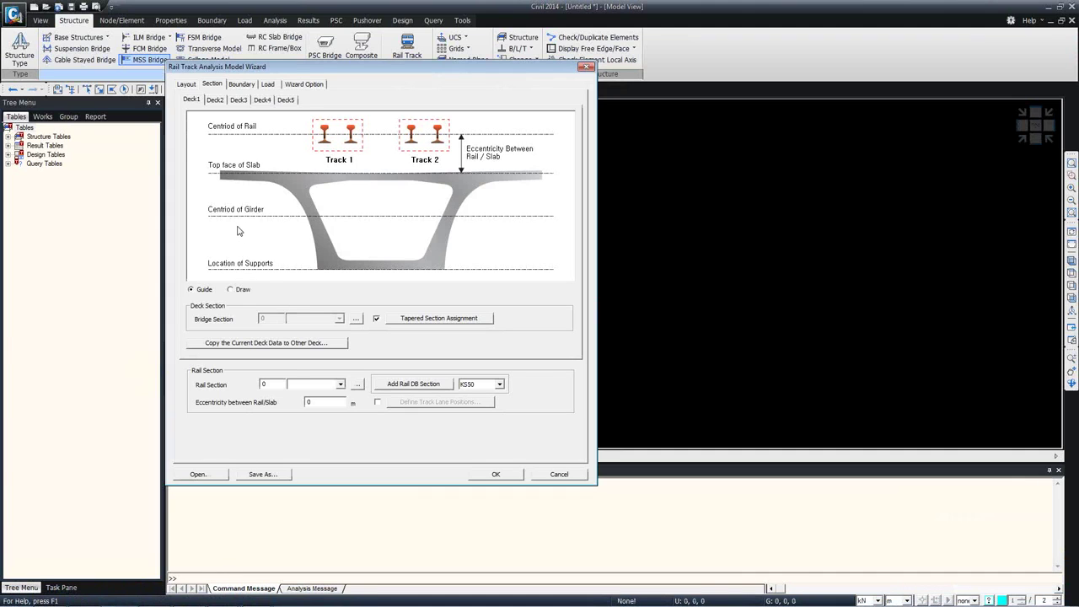
# - Add section 2: Span at location 0 m from the Start reference in Deck1's tapered section assignment and select its entry
pyautogui.click(401, 320)
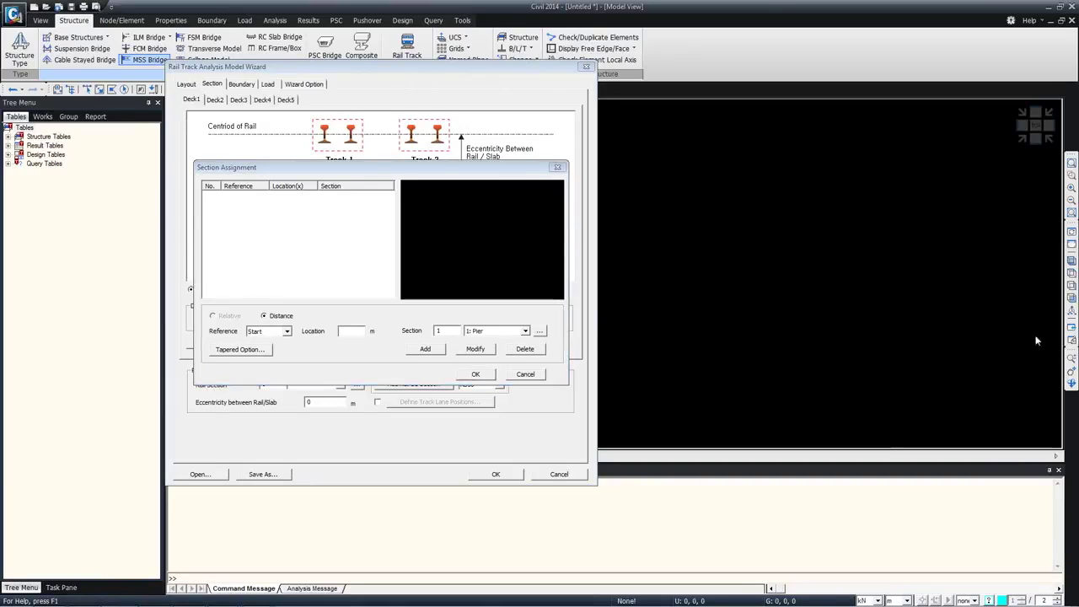
pyautogui.click(286, 332)
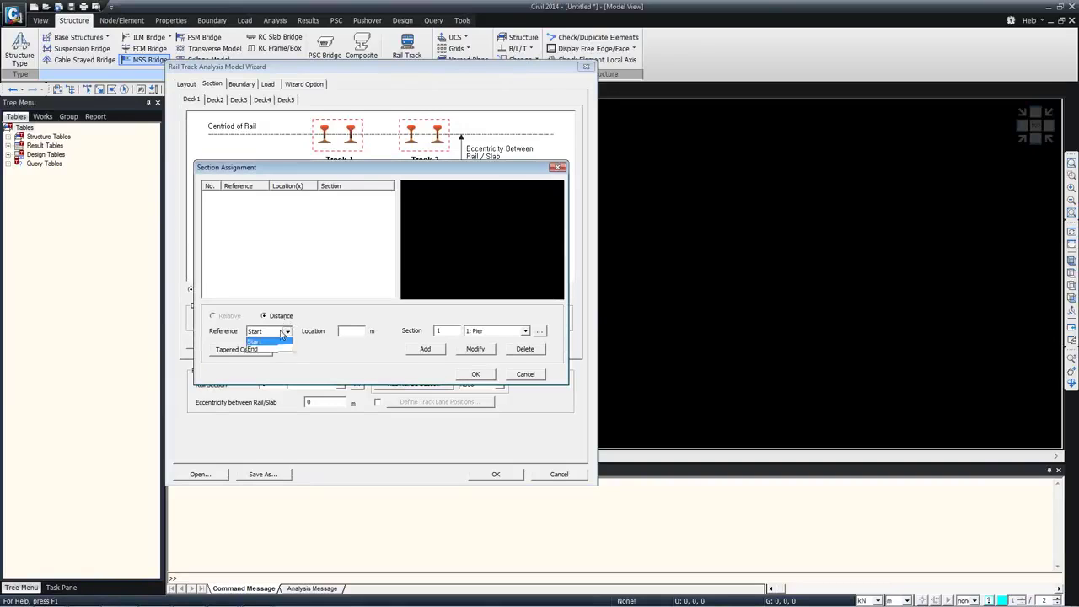
pyautogui.click(286, 332)
pyautogui.click(285, 331)
pyautogui.click(276, 344)
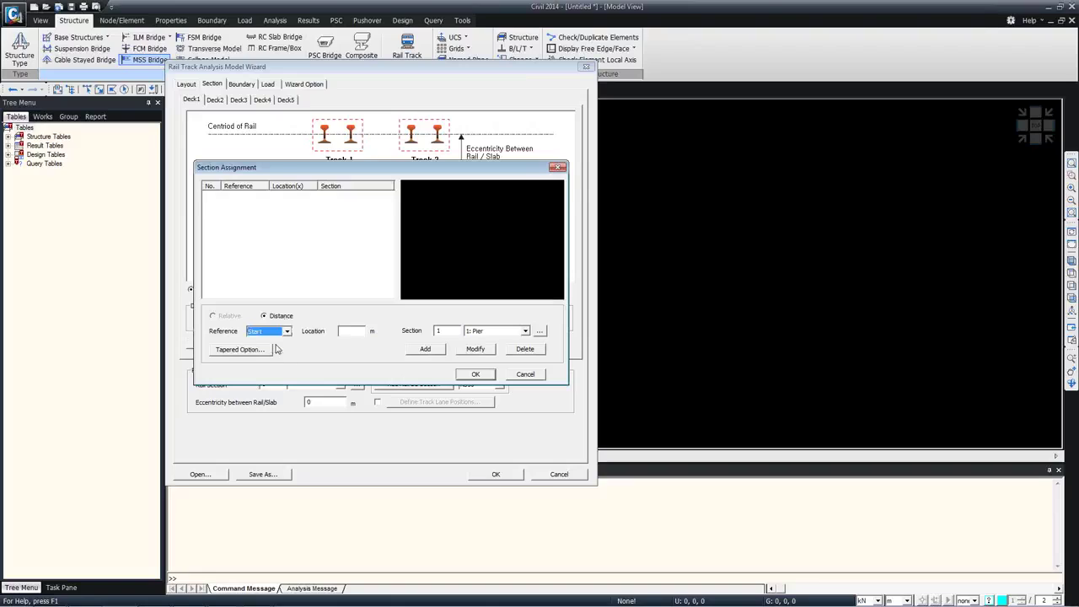
pyautogui.click(344, 330)
pyautogui.doubleClick(339, 332)
pyautogui.click(501, 332)
pyautogui.click(486, 348)
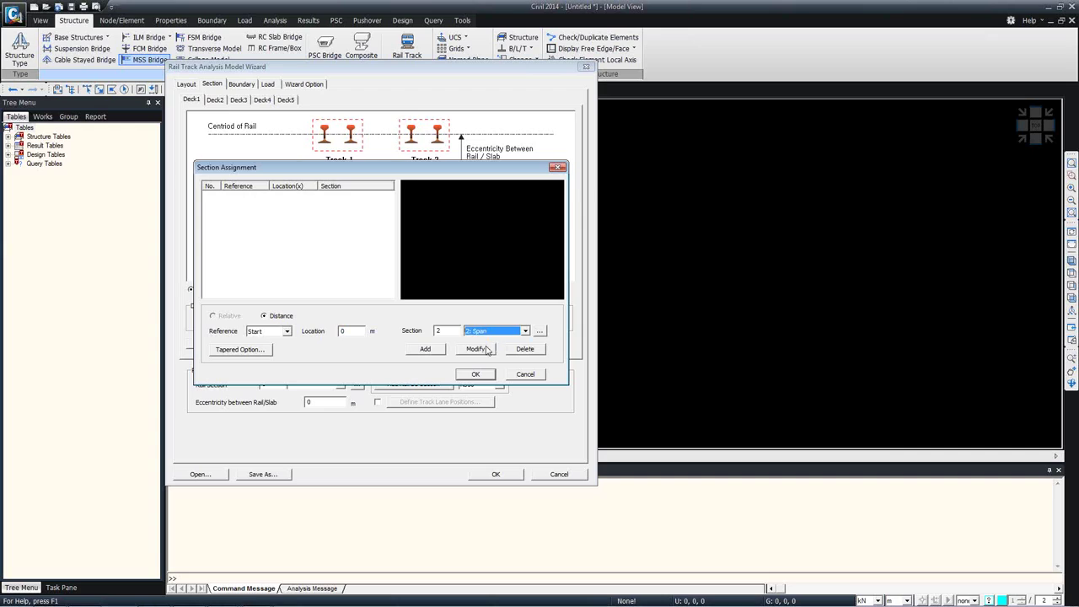
pyautogui.click(430, 350)
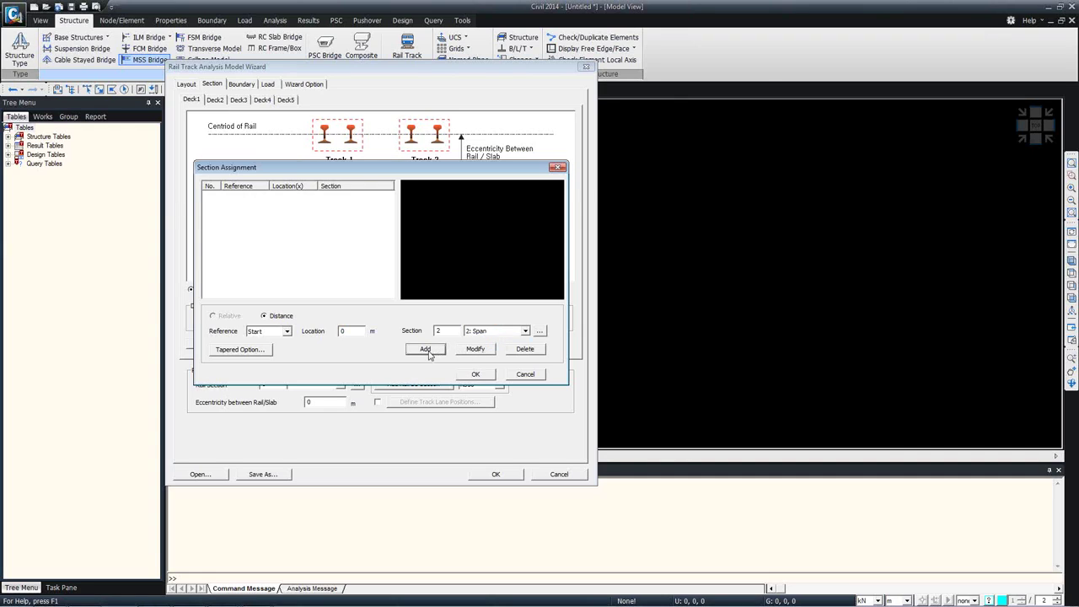
pyautogui.click(221, 199)
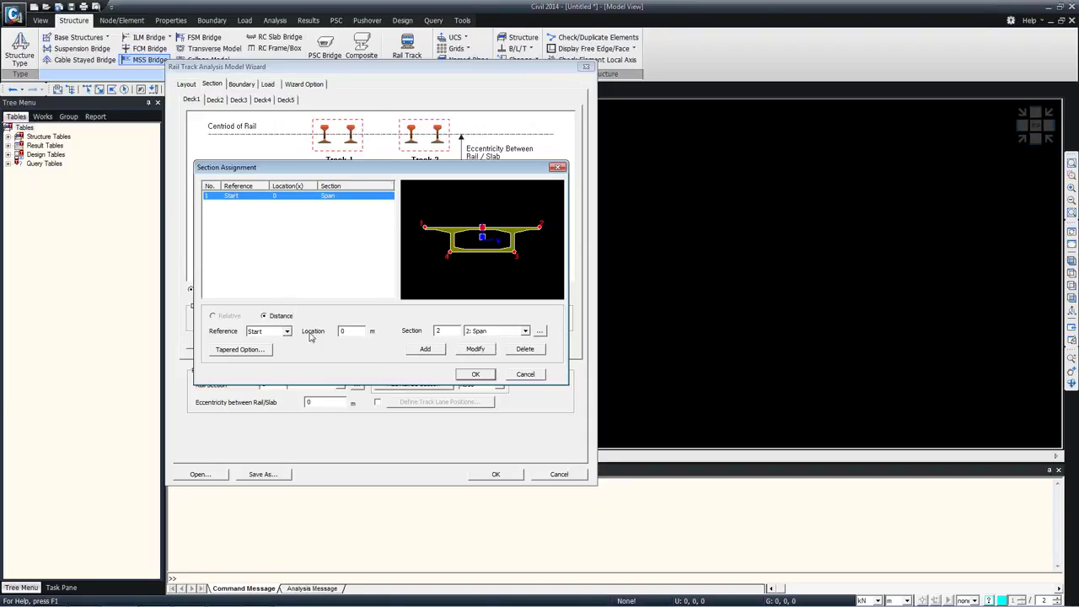
# - Add section 3: Support at location 82 m from the Start reference in Deck1's tapered section assignment
pyautogui.doubleClick(343, 330)
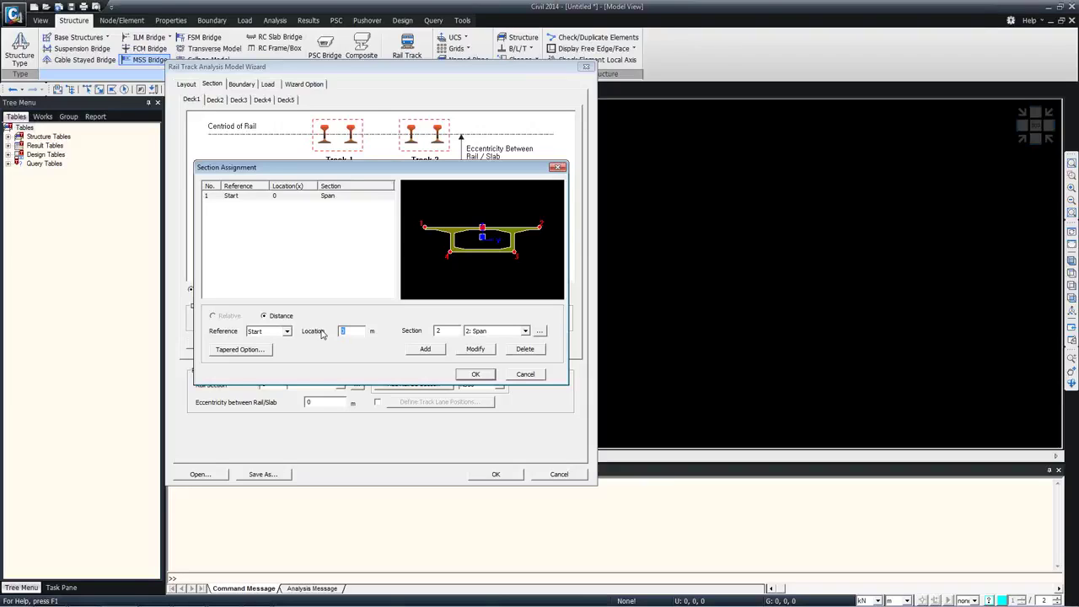
pyautogui.write('82')
pyautogui.click(491, 331)
pyautogui.click(484, 358)
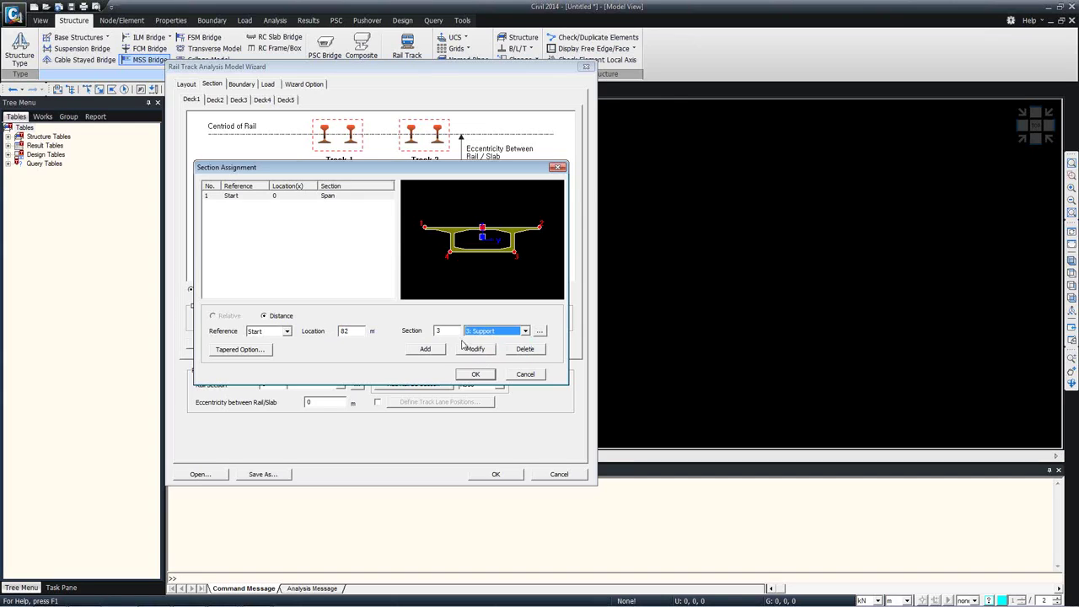
pyautogui.click(417, 351)
# - In the tapered options, set the Z-axis curve type of Deck1's first segment to Quadratic, measured from end I
pyautogui.click(319, 203)
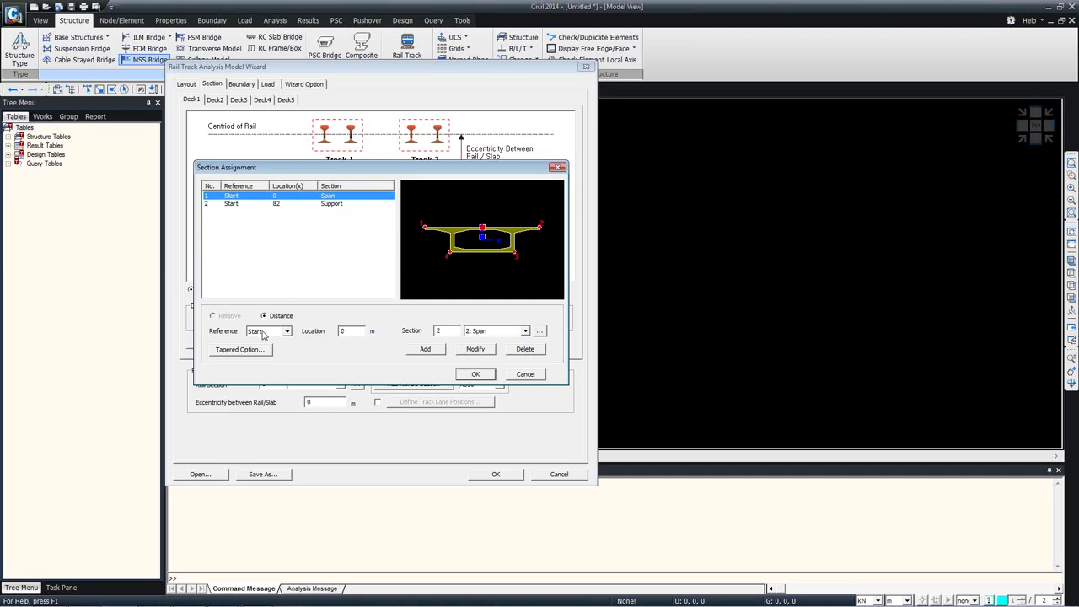
pyautogui.click(244, 350)
pyautogui.click(274, 207)
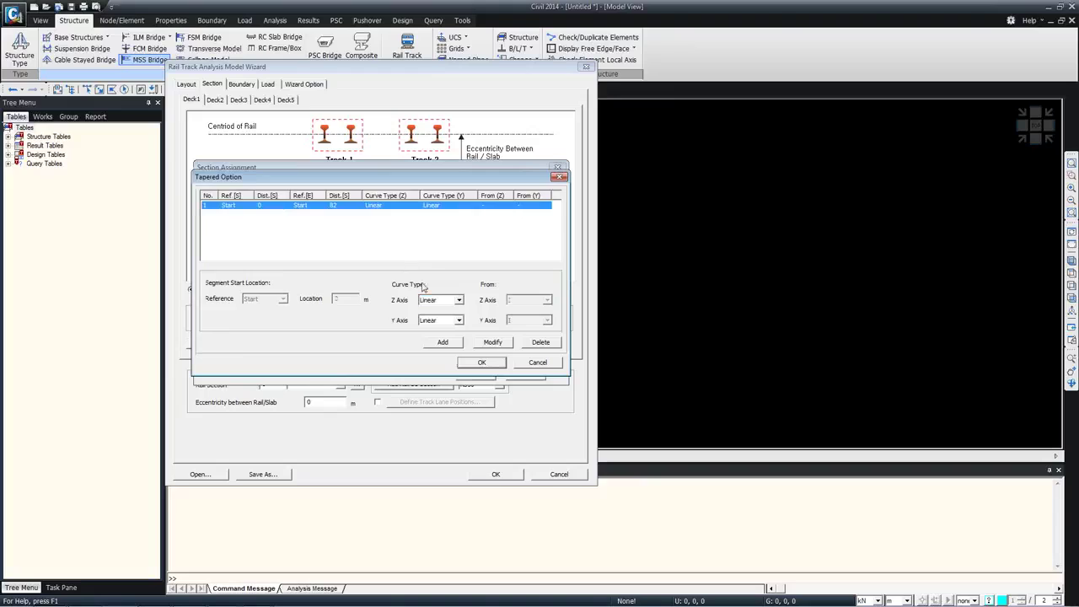
pyautogui.click(459, 300)
pyautogui.click(441, 319)
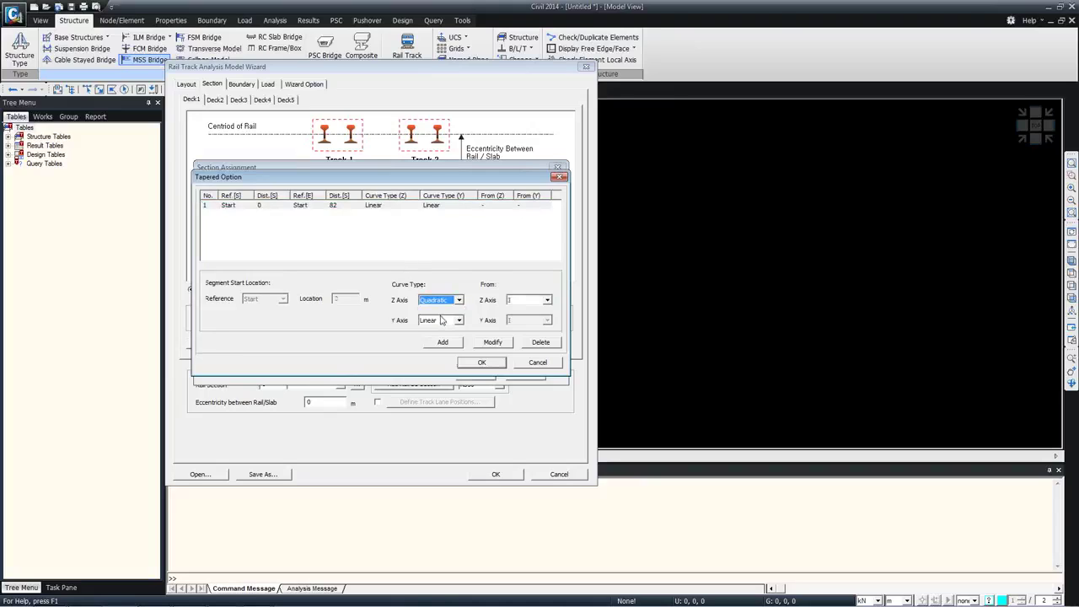
pyautogui.click(522, 302)
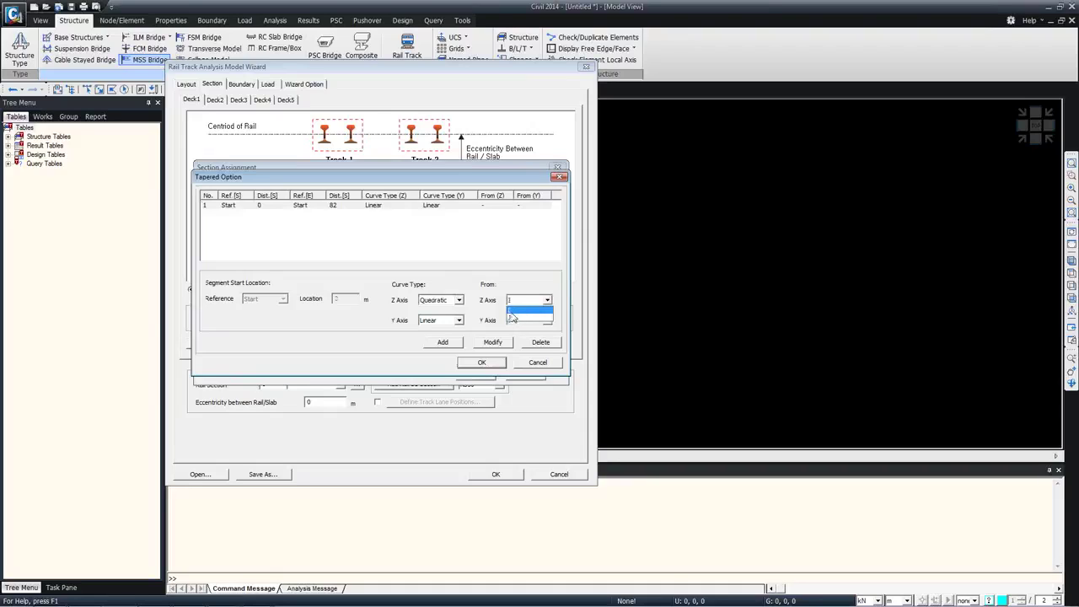
pyautogui.click(512, 315)
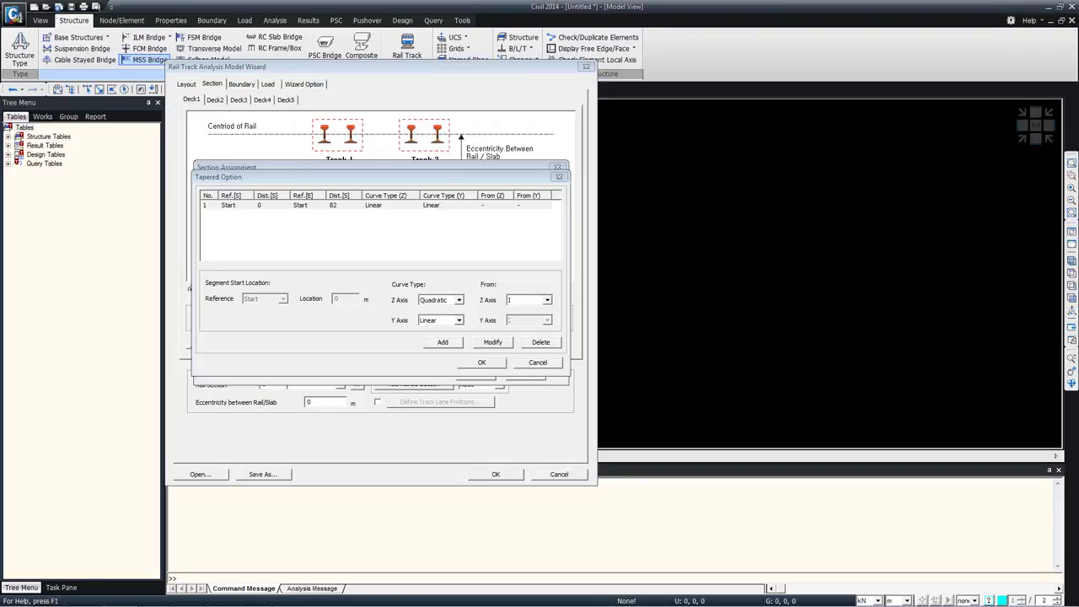
# - Sketch temporary on-screen annotations of the taper curve running from end i to end j, and clear them
pyautogui.moveTo(657, 249); pyautogui.dragTo(922, 197)
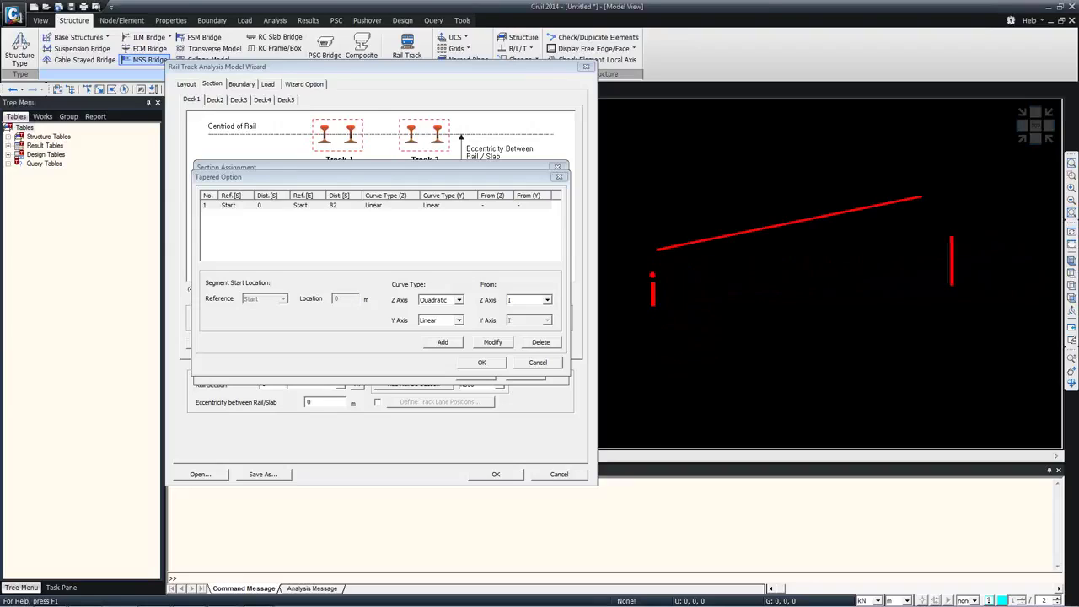
pyautogui.write('j')
pyautogui.press('Escape')
pyautogui.moveTo(656, 216); pyautogui.dragTo(654, 303)
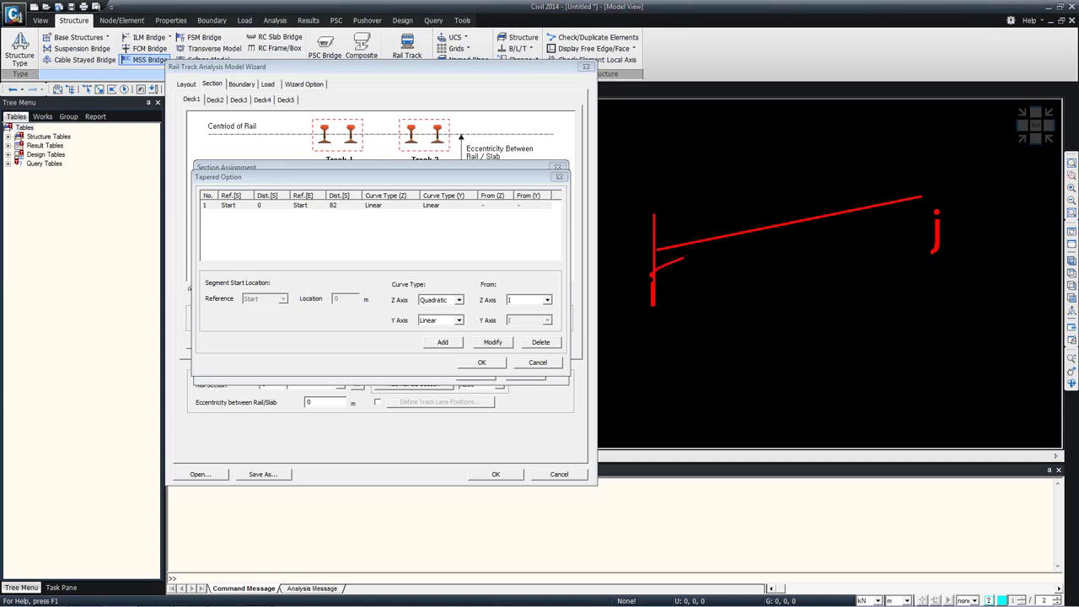
pyautogui.moveTo(684, 258)
pyautogui.mouseDown()
pyautogui.moveTo(791, 254)
pyautogui.moveTo(899, 278)
pyautogui.mouseUp()
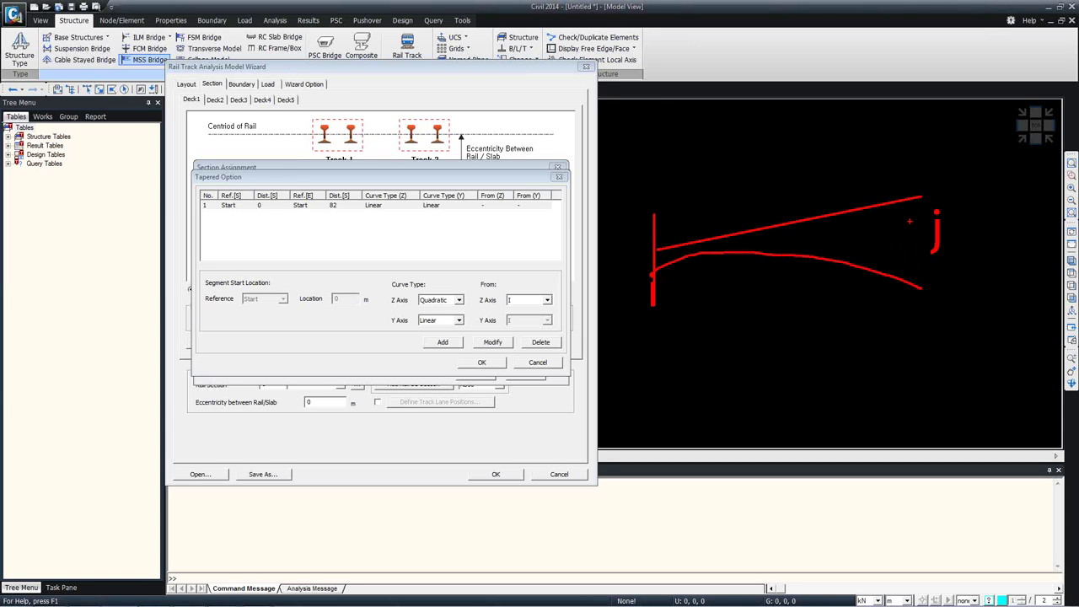
pyautogui.moveTo(919, 199); pyautogui.dragTo(920, 286)
pyautogui.moveTo(695, 324); pyautogui.dragTo(906, 303)
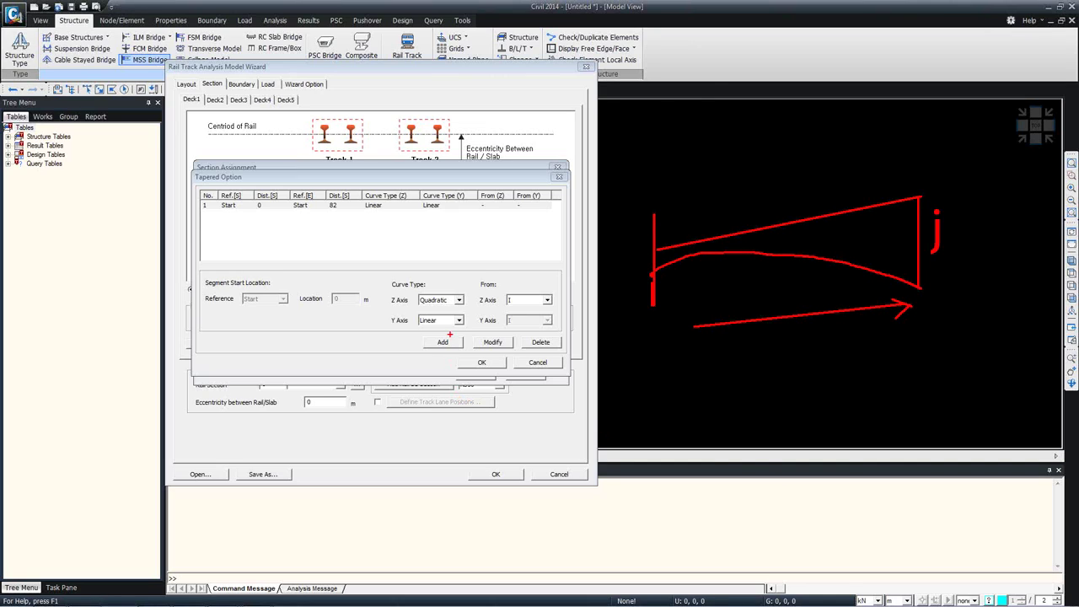
pyautogui.press('Escape')
# - Apply the modified curve settings to the taper segment and accept Deck1's tapered section assignment
pyautogui.click(492, 341)
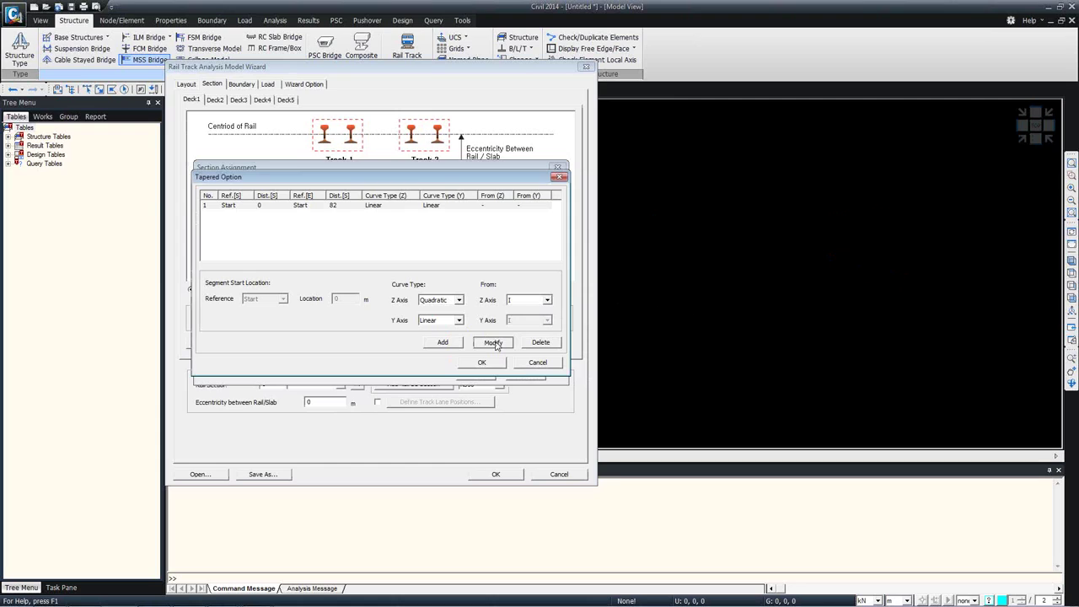
pyautogui.click(474, 366)
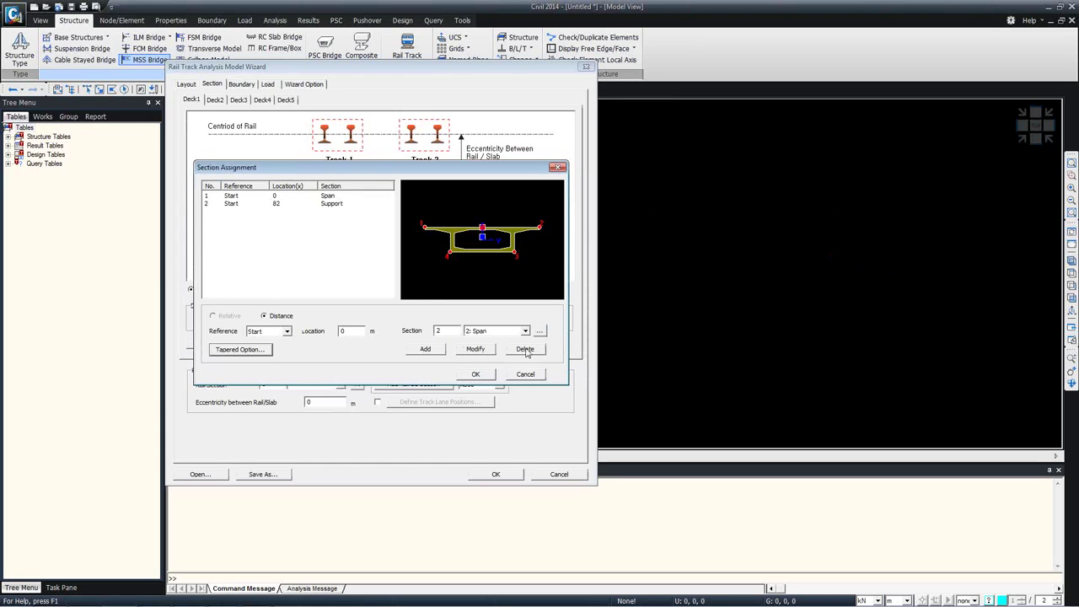
pyautogui.click(486, 377)
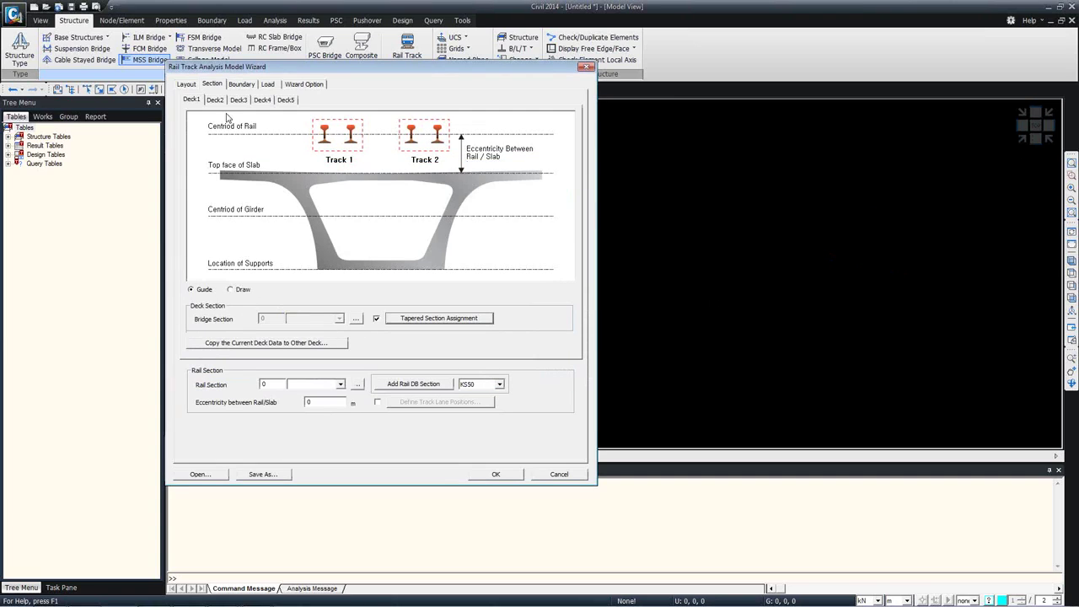
# - Try to copy Deck1's section data to Deck5 only, and check Deck5's section settings
pyautogui.click(254, 344)
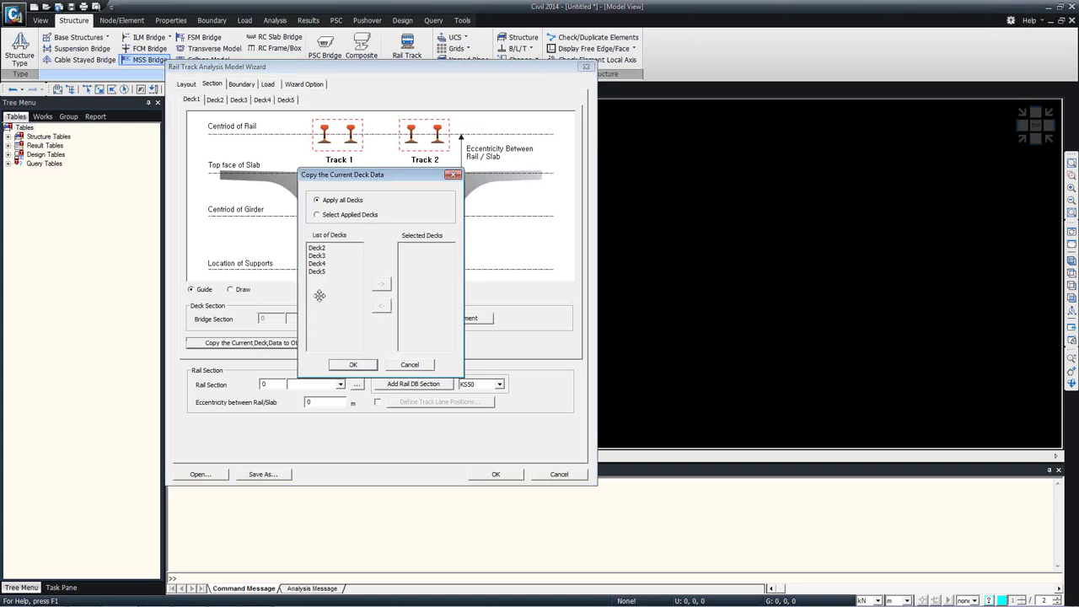
pyautogui.click(325, 216)
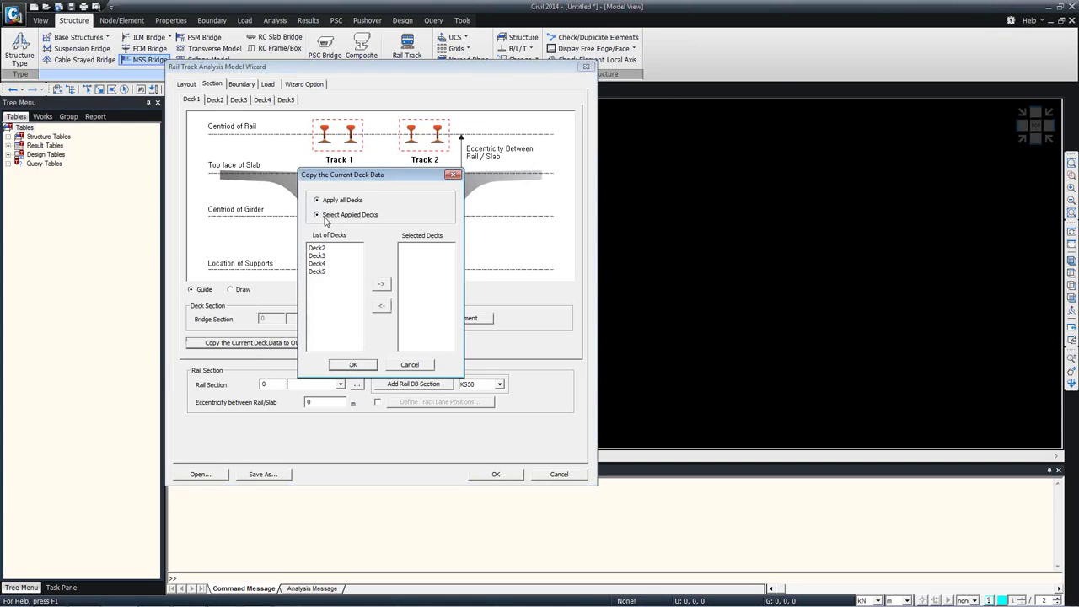
pyautogui.doubleClick(317, 272)
pyautogui.click(354, 365)
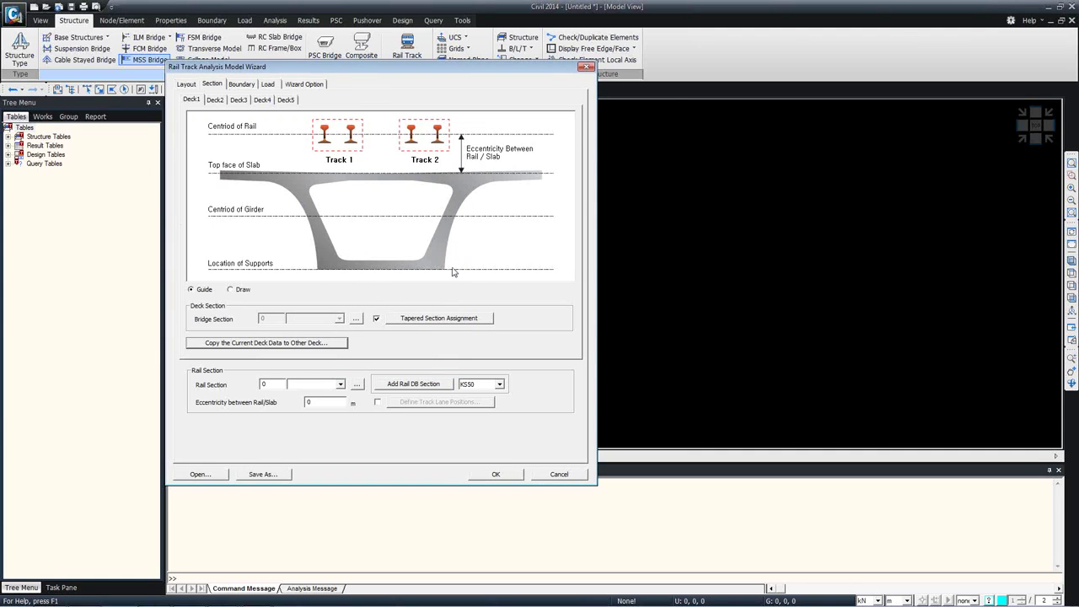
pyautogui.click(287, 99)
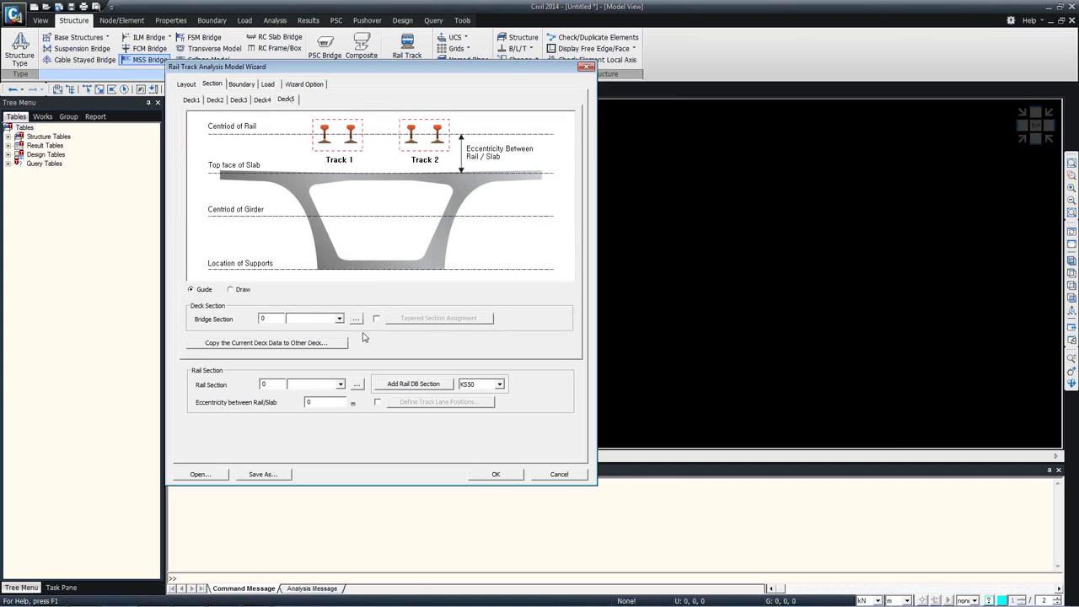
# - Copy Deck1's section data to Deck5 as the only selected deck, and bring up Deck5's section settings
pyautogui.click(187, 99)
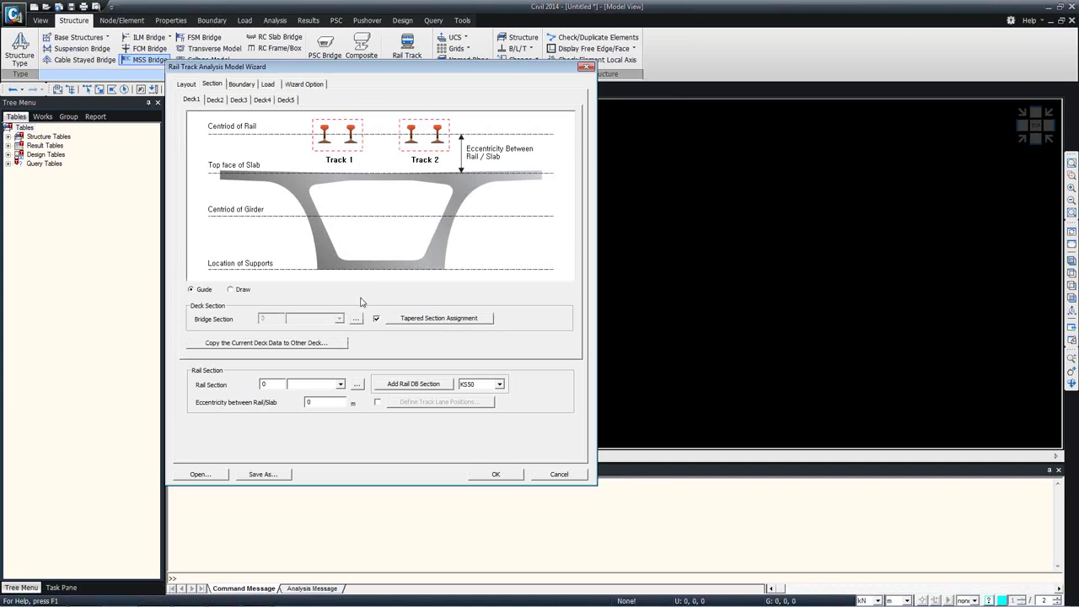
pyautogui.click(329, 346)
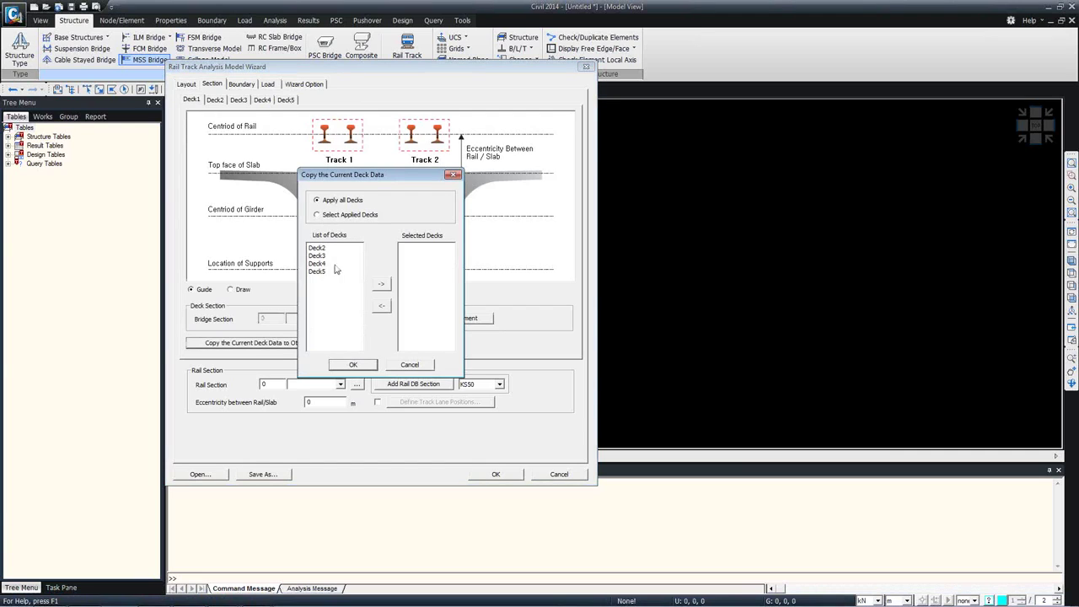
pyautogui.doubleClick(325, 272)
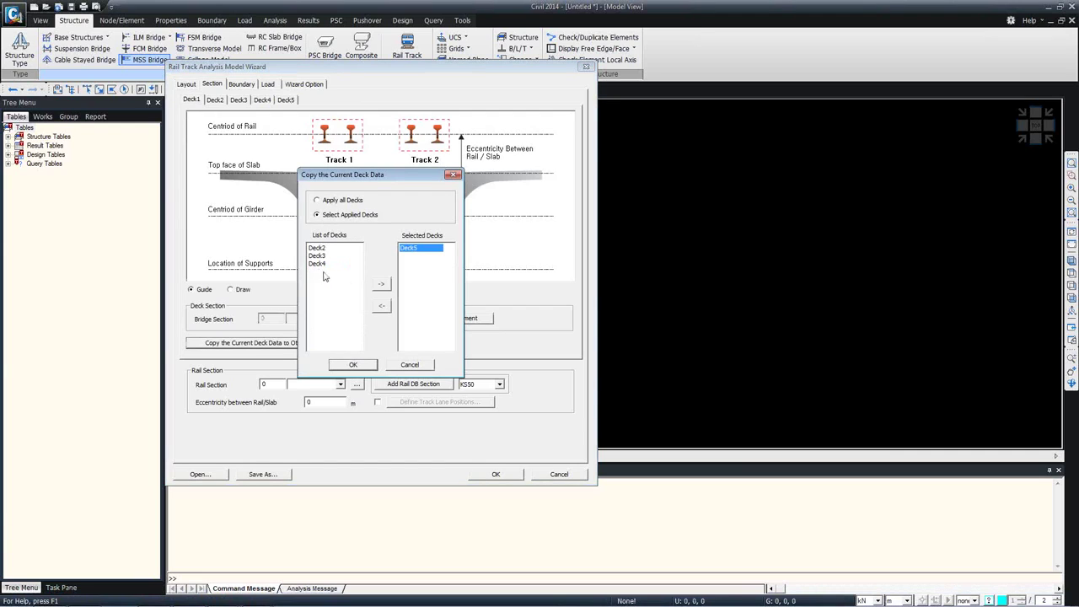
pyautogui.click(368, 366)
pyautogui.click(282, 99)
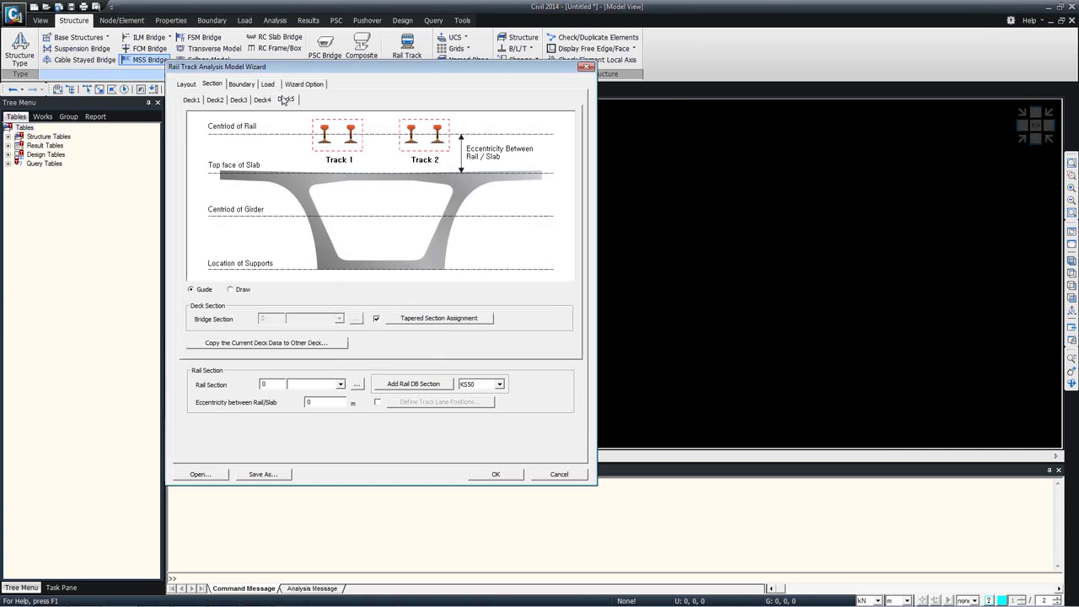
# - Review Deck5's tapered section assignment and modify its first entry to section 3: Support at location 3 m
pyautogui.click(438, 319)
pyautogui.click(230, 197)
pyautogui.click(231, 205)
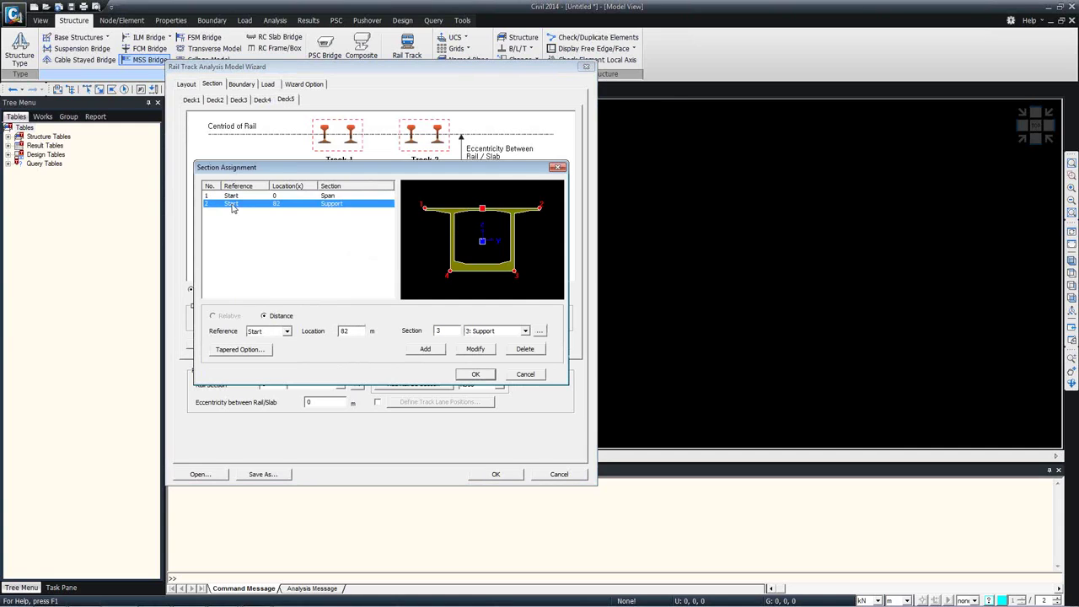
pyautogui.click(232, 210)
pyautogui.click(229, 211)
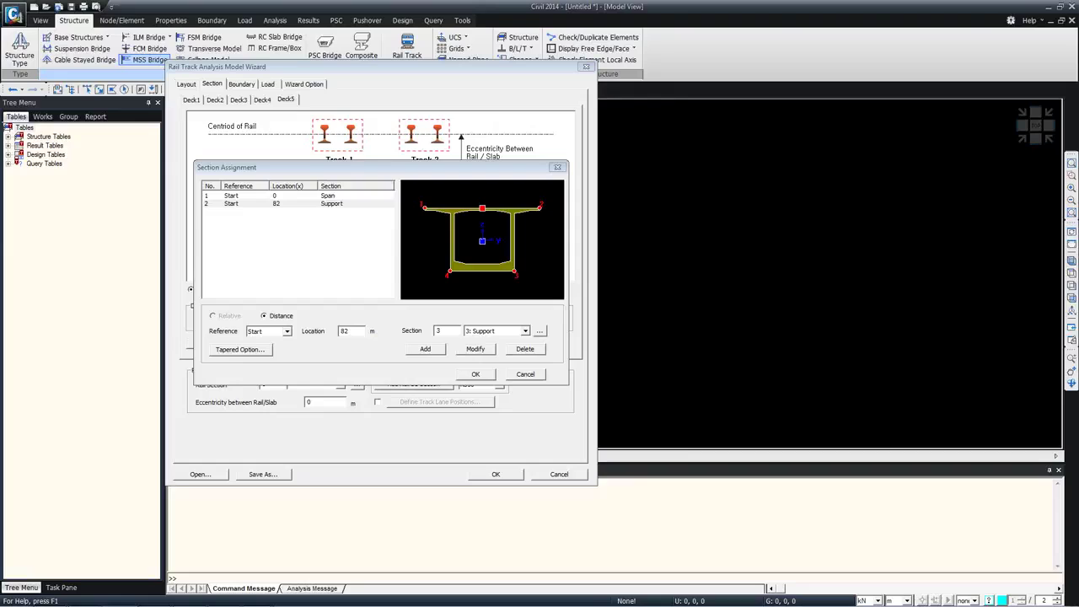
pyautogui.click(320, 197)
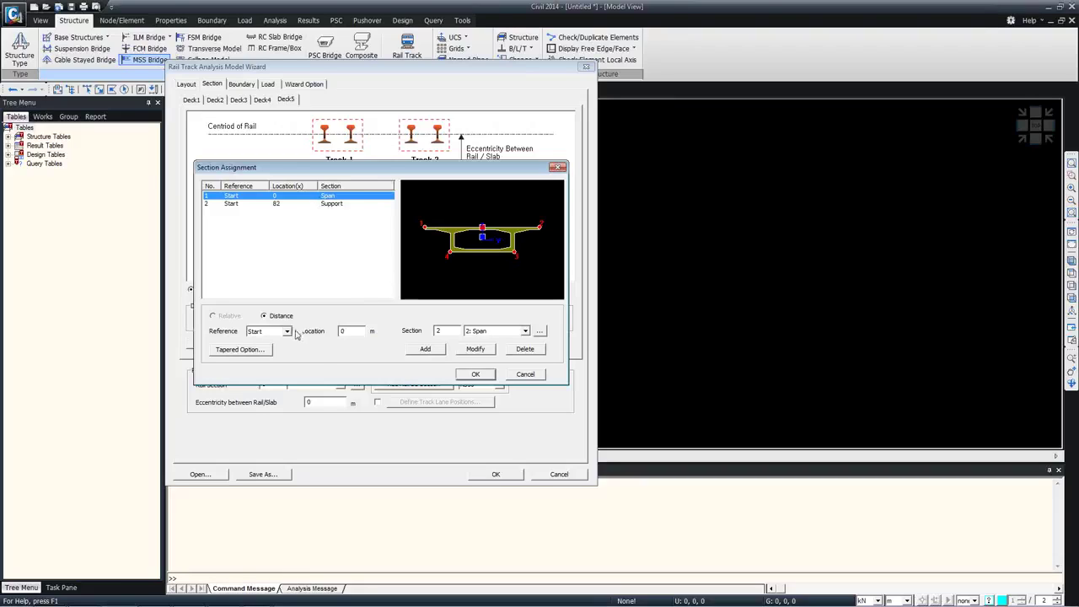
pyautogui.click(353, 330)
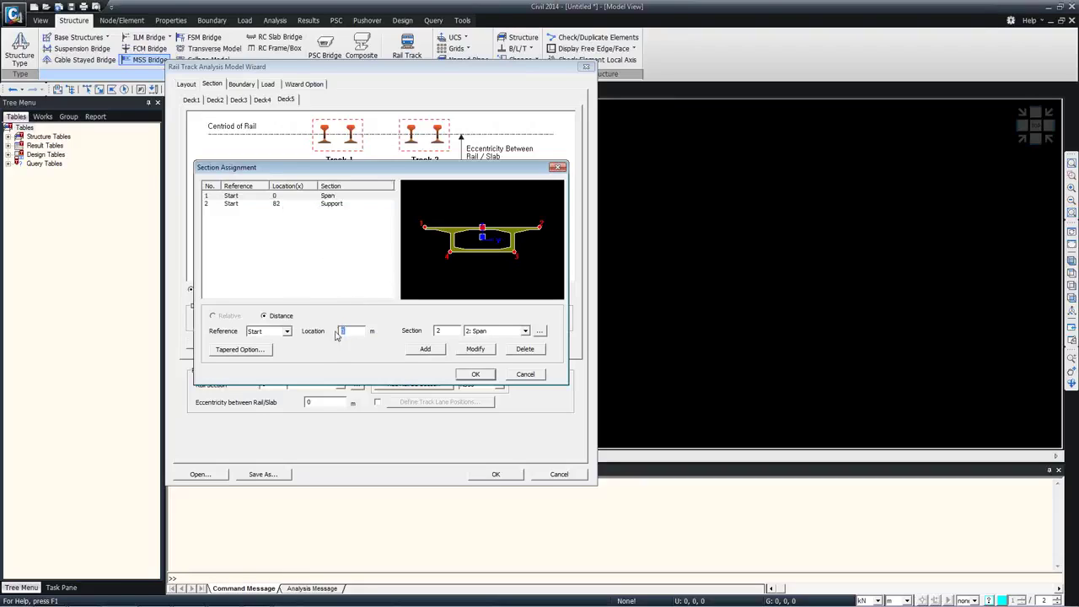
pyautogui.write('3')
pyautogui.click(495, 331)
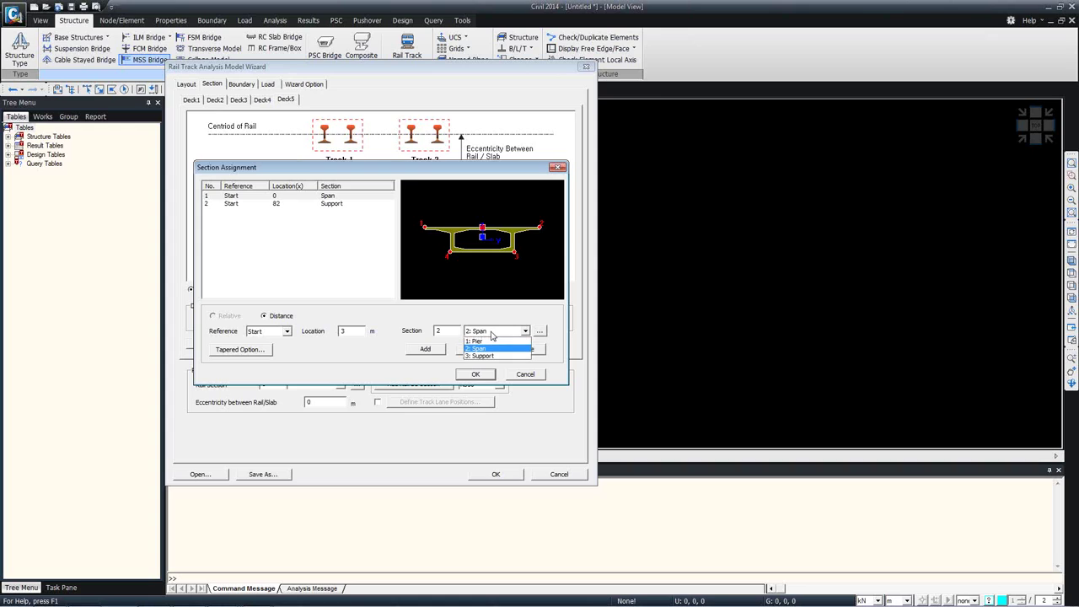
pyautogui.click(482, 355)
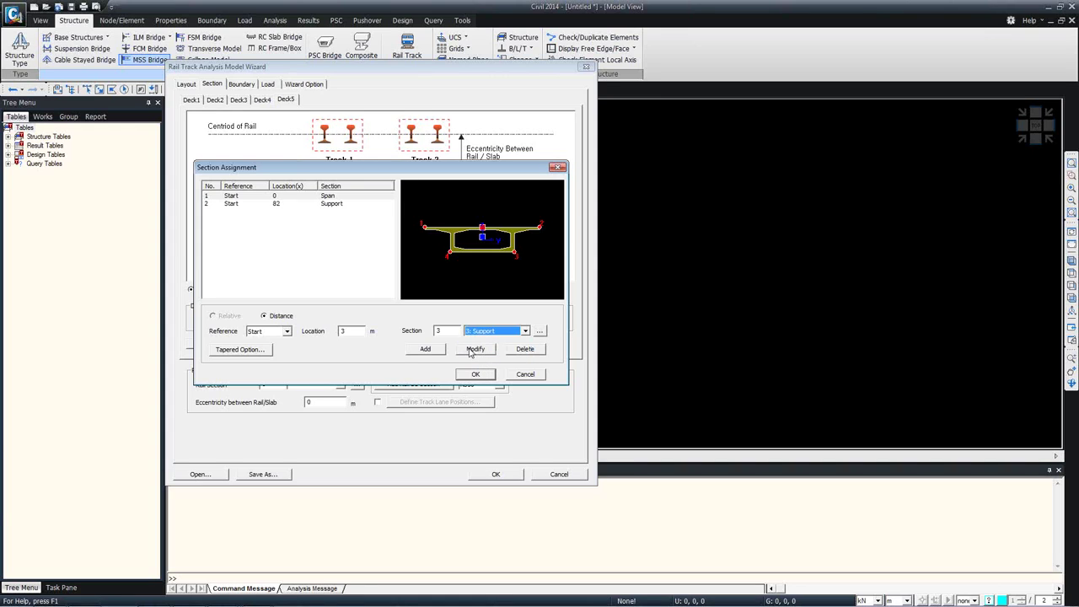
pyautogui.click(473, 350)
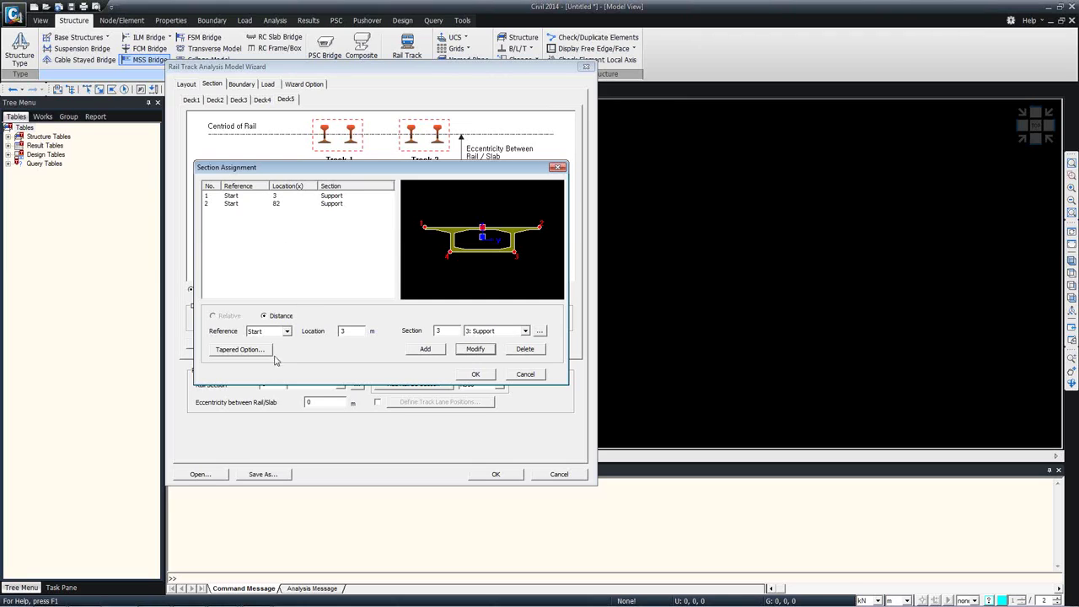
# - Set the location of the second entry in Deck5's tapered section assignment to 85 m from the Start reference
pyautogui.click(264, 205)
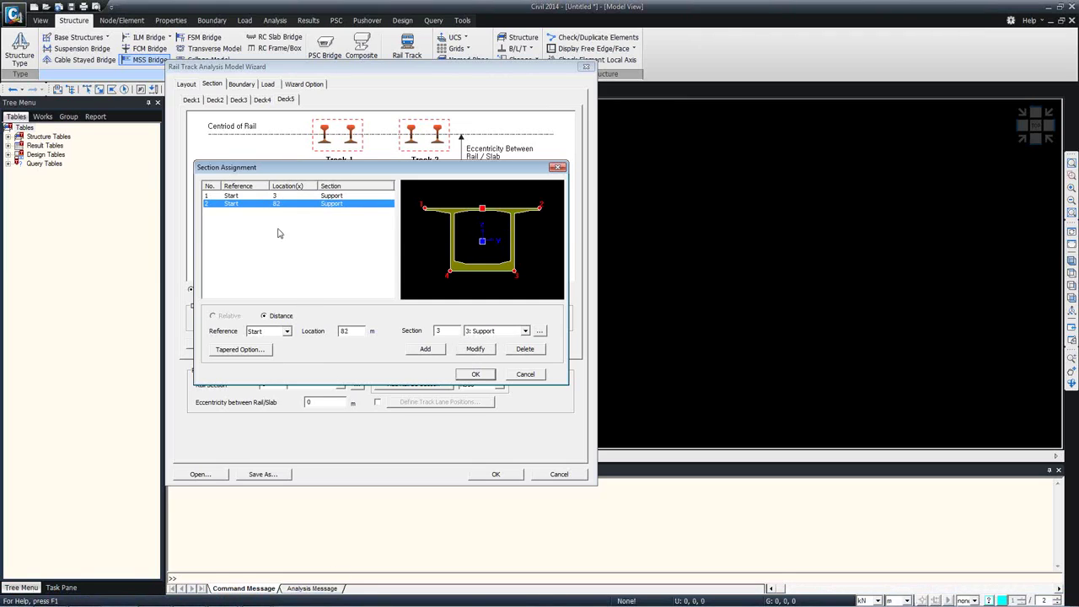
pyautogui.doubleClick(341, 330)
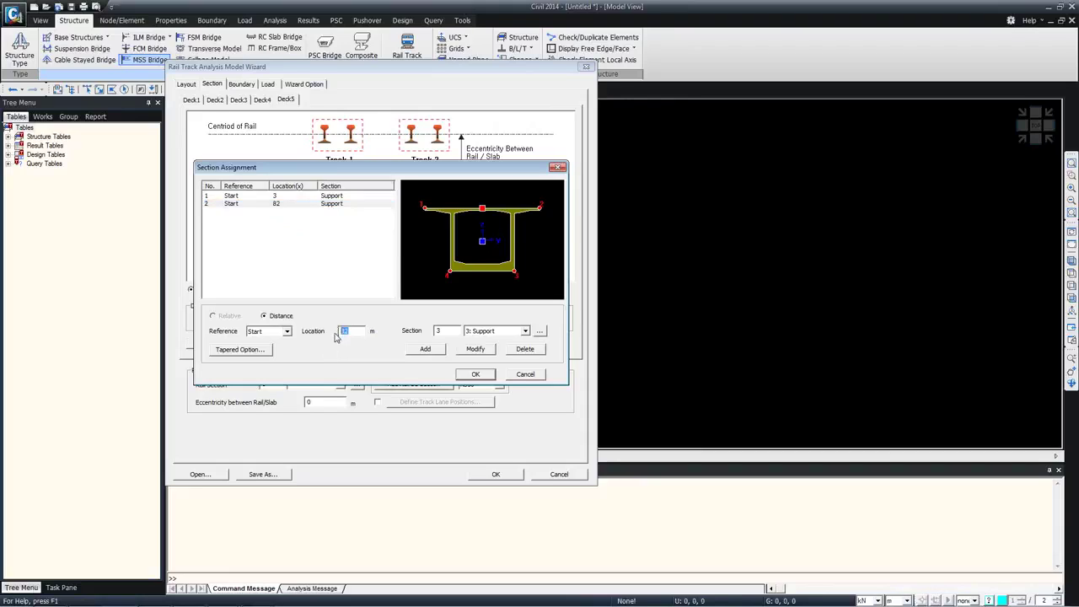
pyautogui.write('8')
pyautogui.click(504, 331)
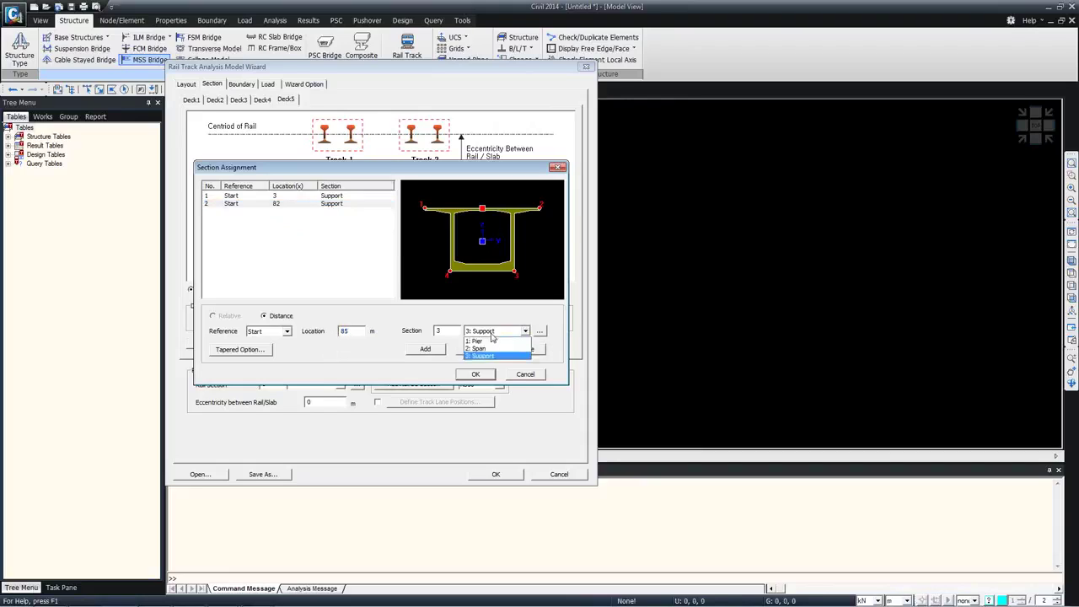
pyautogui.click(485, 354)
pyautogui.click(484, 354)
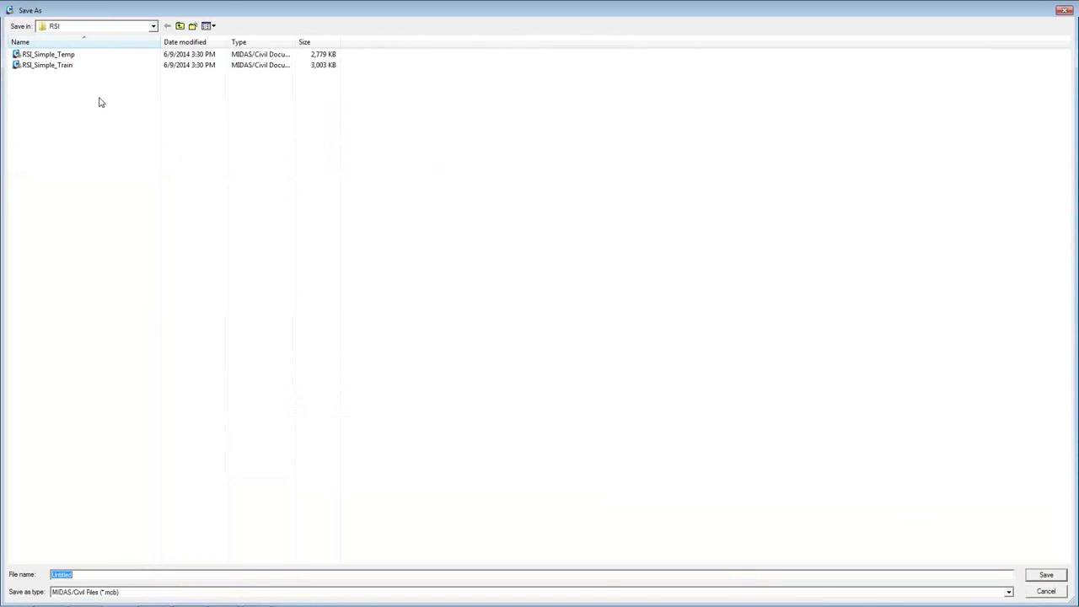
# - Save the model under the name RSI in a newly created folder on the Desktop
pyautogui.click(154, 28)
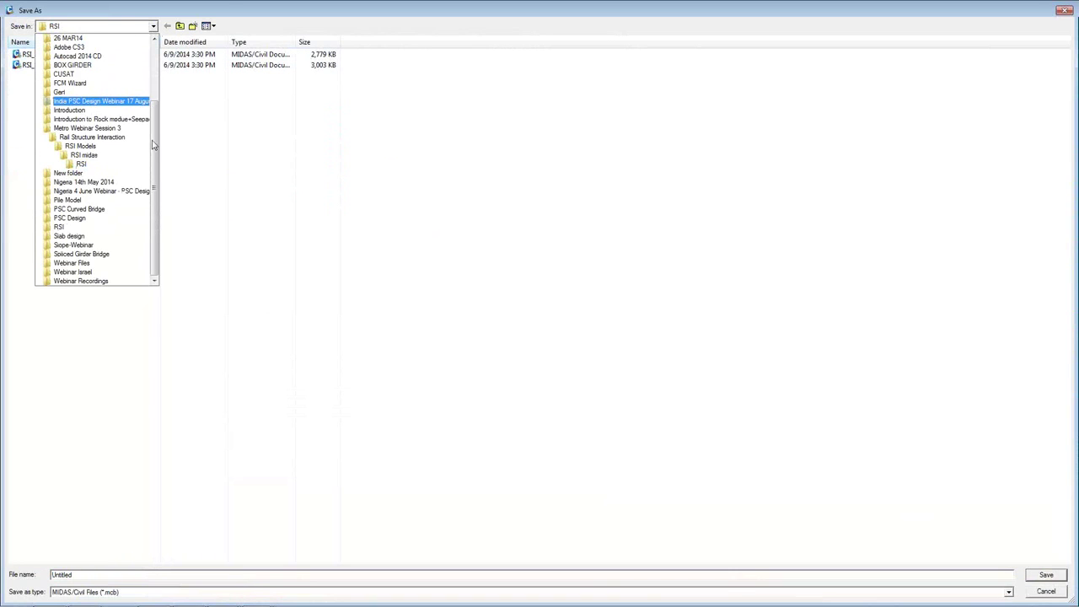
pyautogui.scroll(4, 116, 72)
pyautogui.click(91, 38)
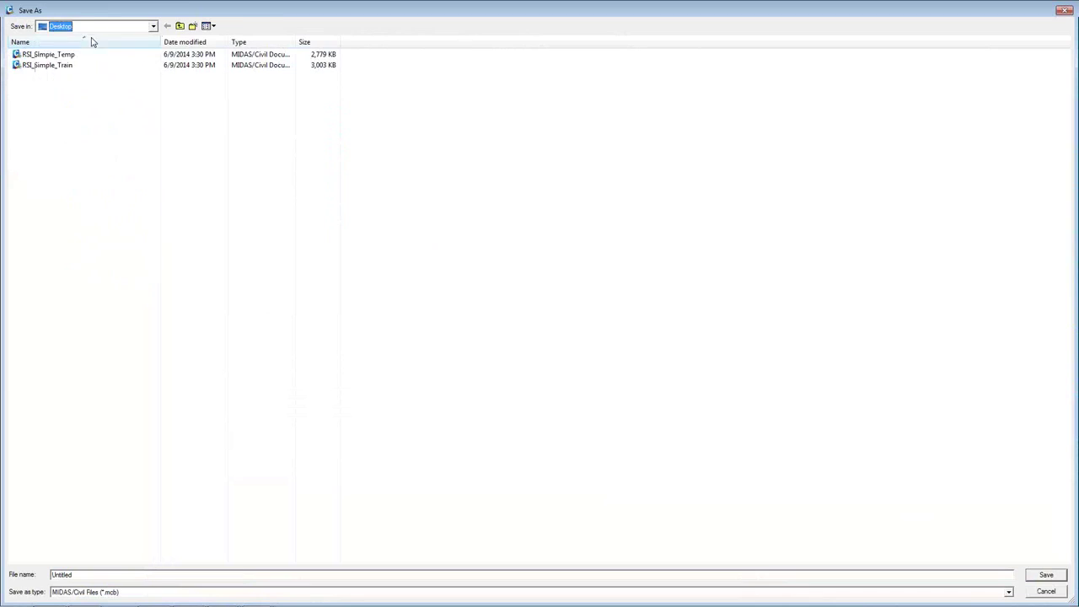
pyautogui.click(193, 26)
pyautogui.doubleClick(180, 89)
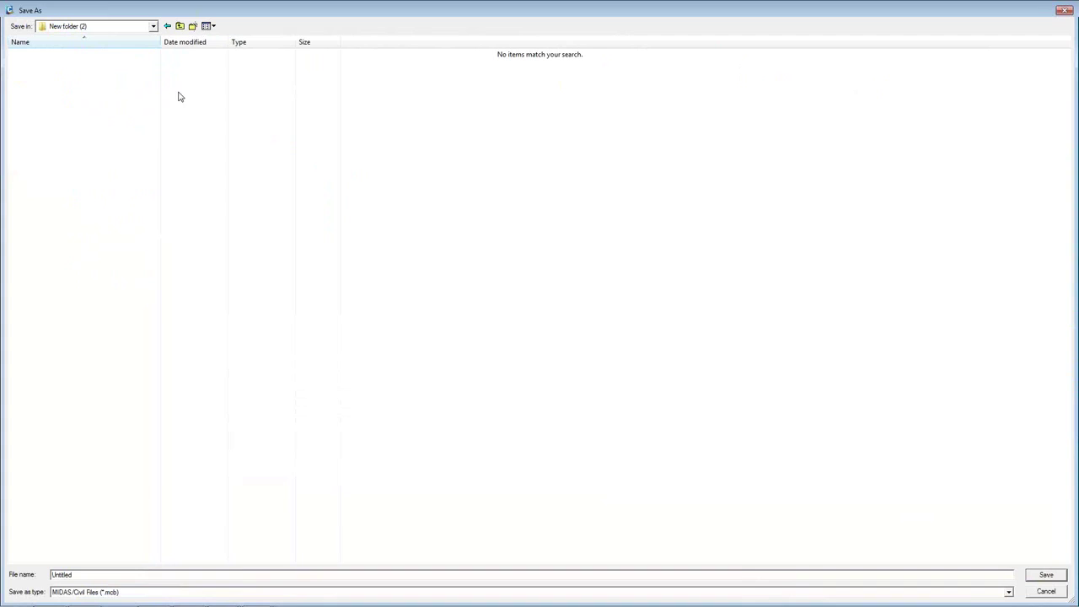
pyautogui.doubleClick(75, 575)
pyautogui.write('FS')
pyautogui.write('I')
pyautogui.press('Return')
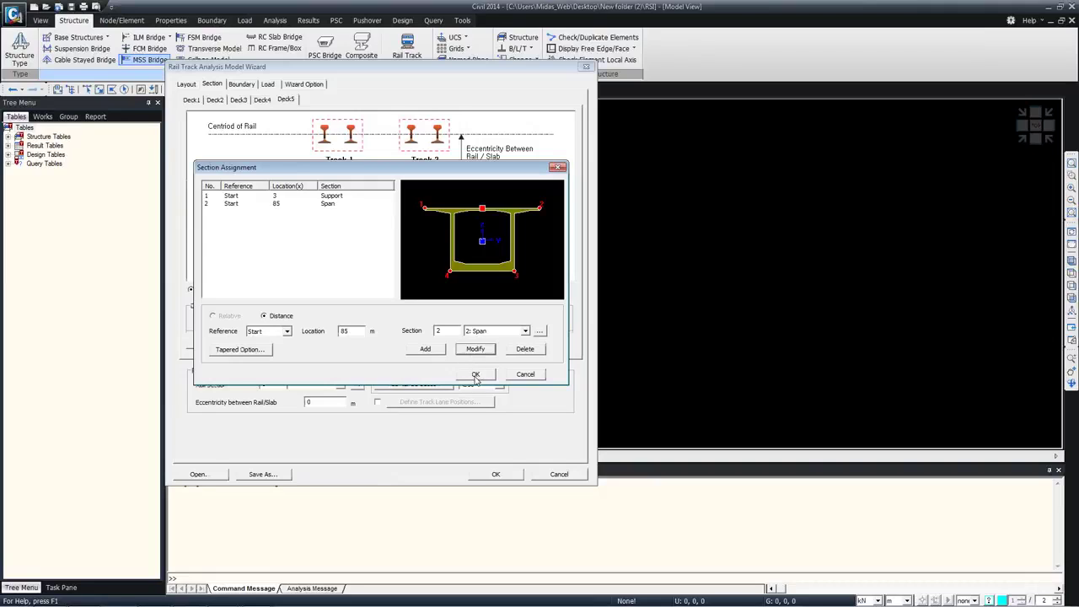
# - Set the Z-axis curve type of Deck5's tapered segment to Quadratic from J, and accept the deck's section assignment
pyautogui.click(221, 349)
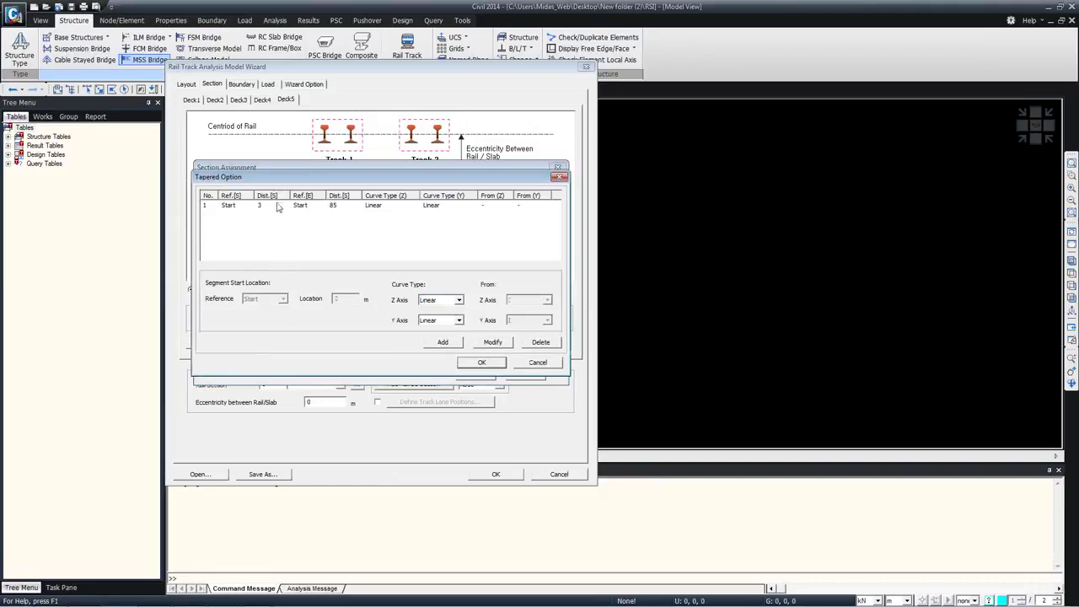
pyautogui.click(281, 208)
pyautogui.click(459, 301)
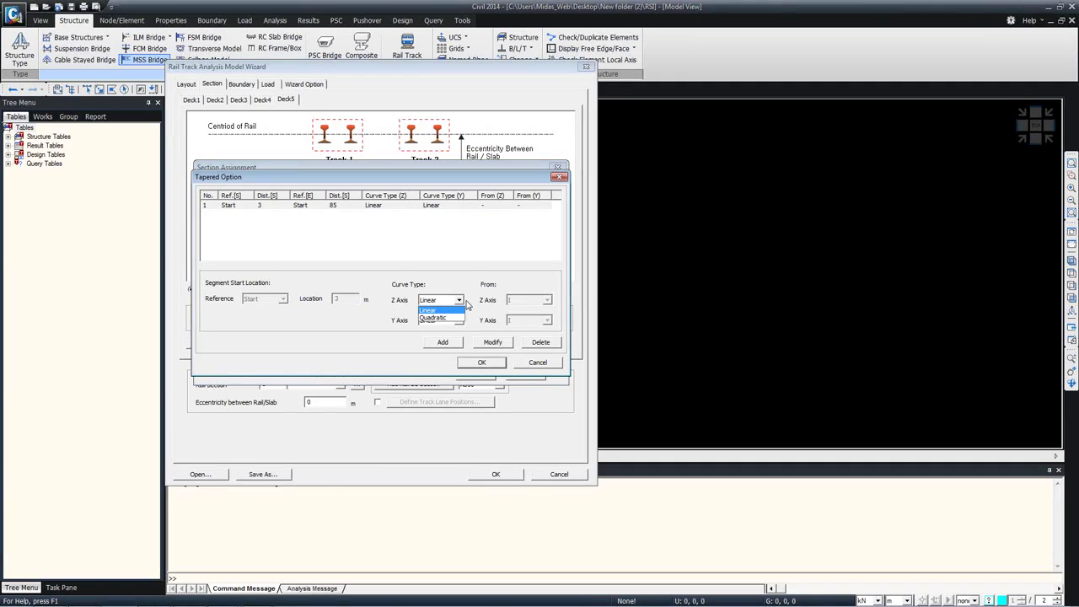
pyautogui.click(438, 318)
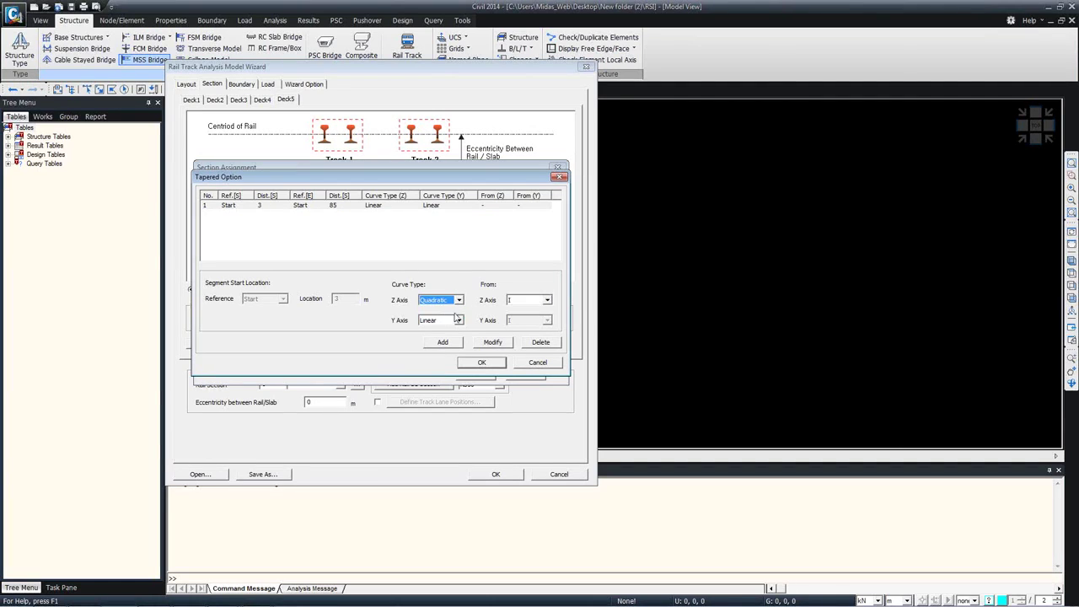
pyautogui.click(539, 301)
pyautogui.click(510, 318)
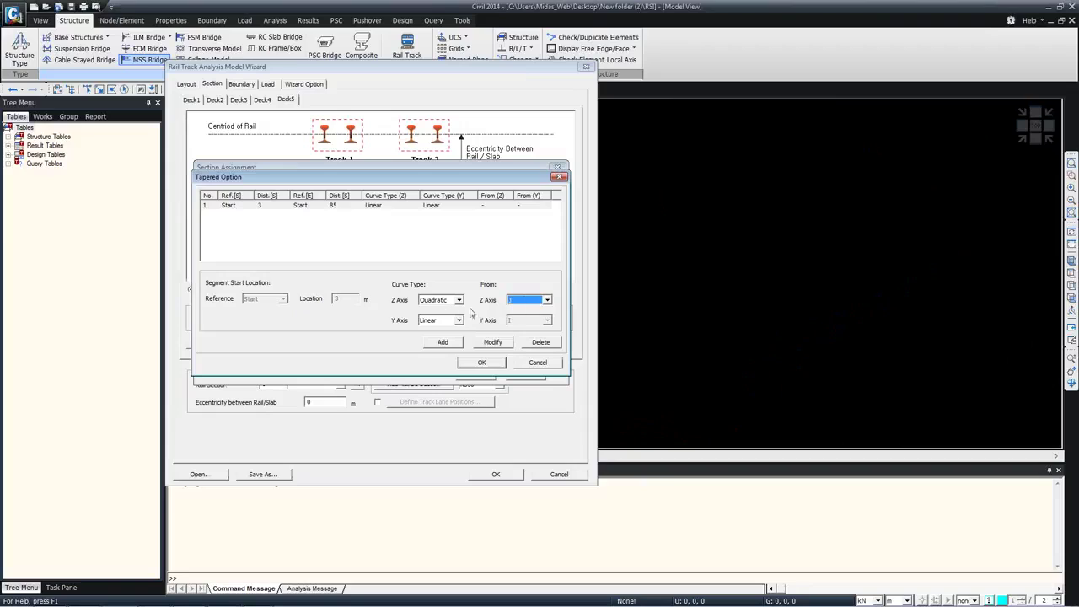
pyautogui.click(489, 343)
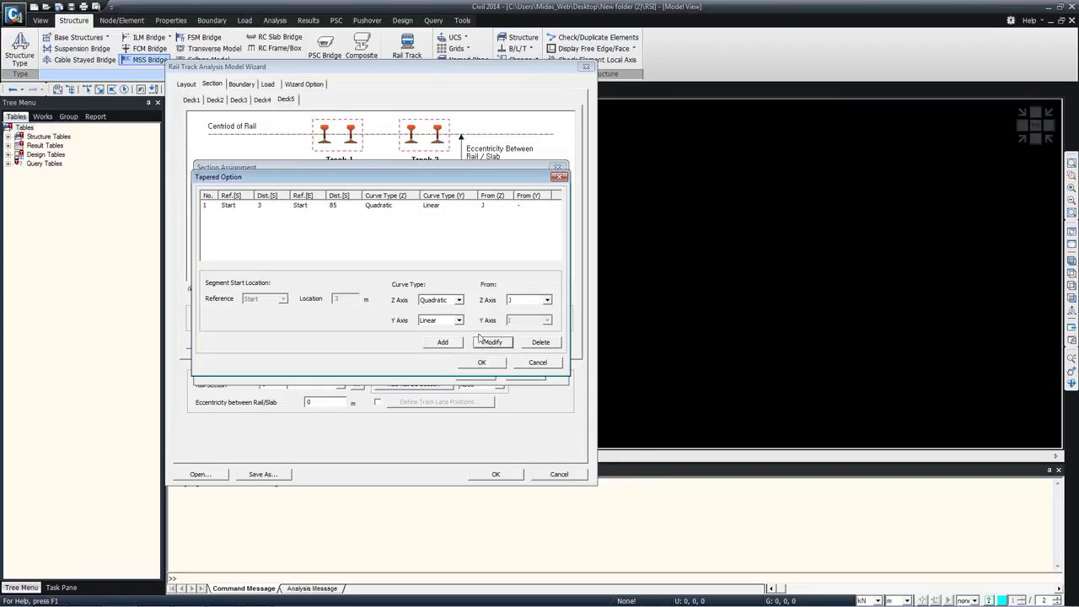
pyautogui.click(482, 362)
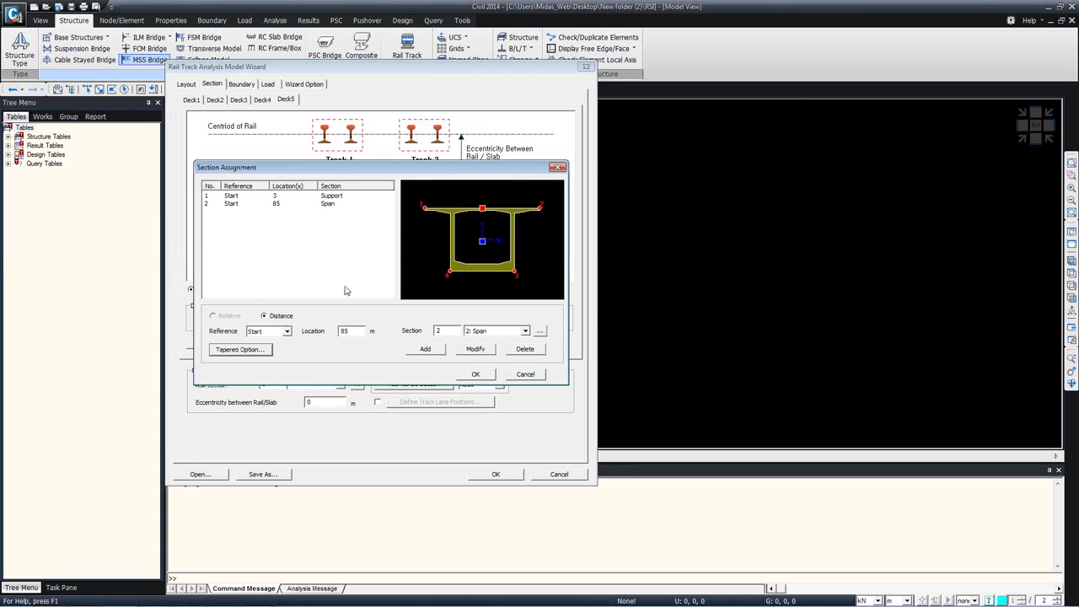
pyautogui.click(477, 374)
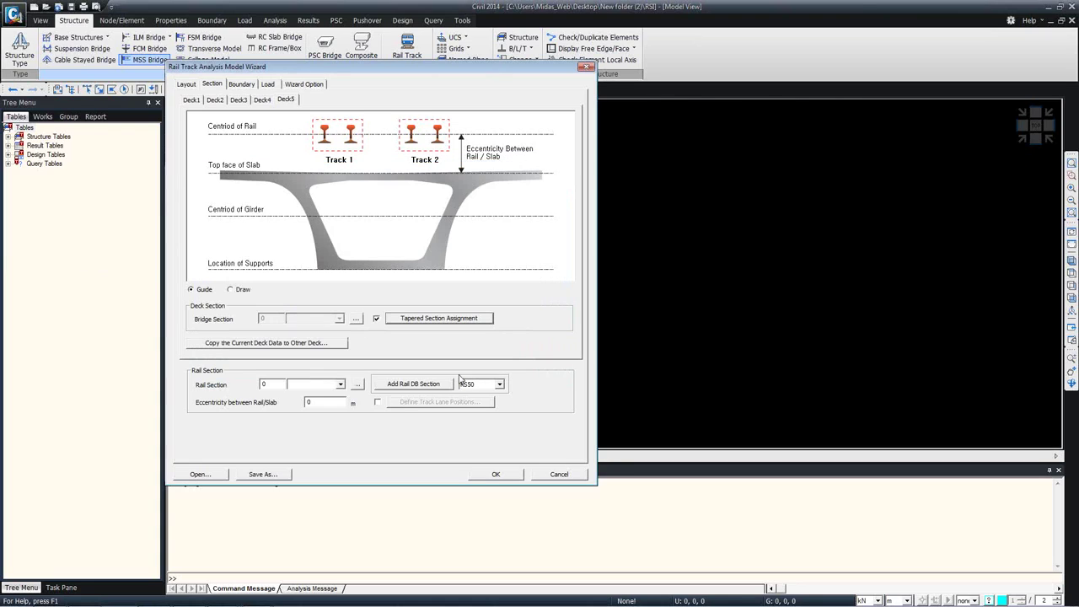
# - Check the section settings of Deck1 and Deck5, and bring up Deck2's section settings
pyautogui.click(192, 100)
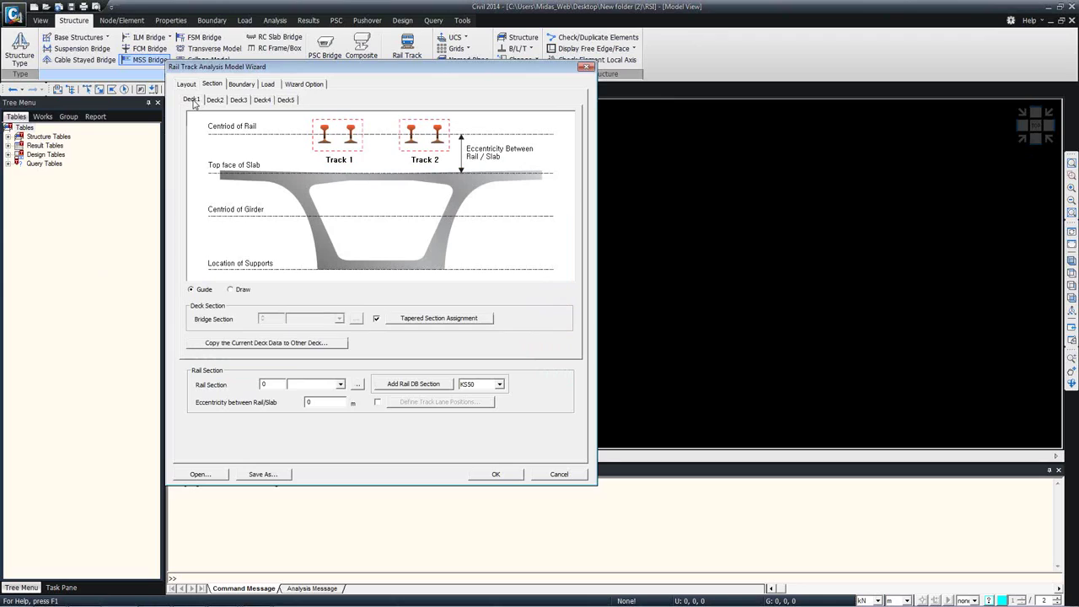
pyautogui.click(289, 100)
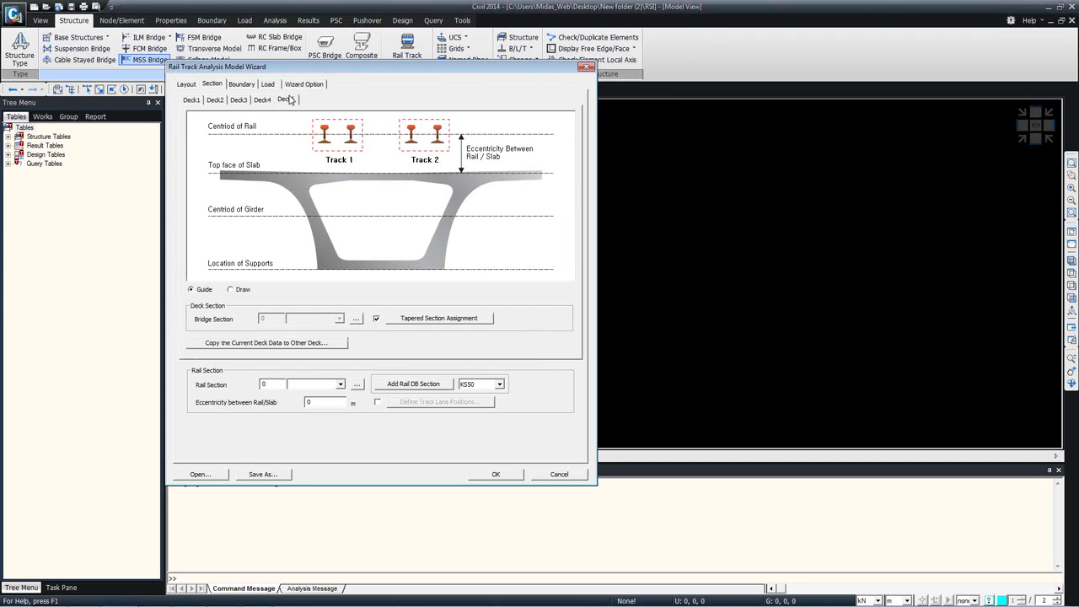
pyautogui.click(213, 100)
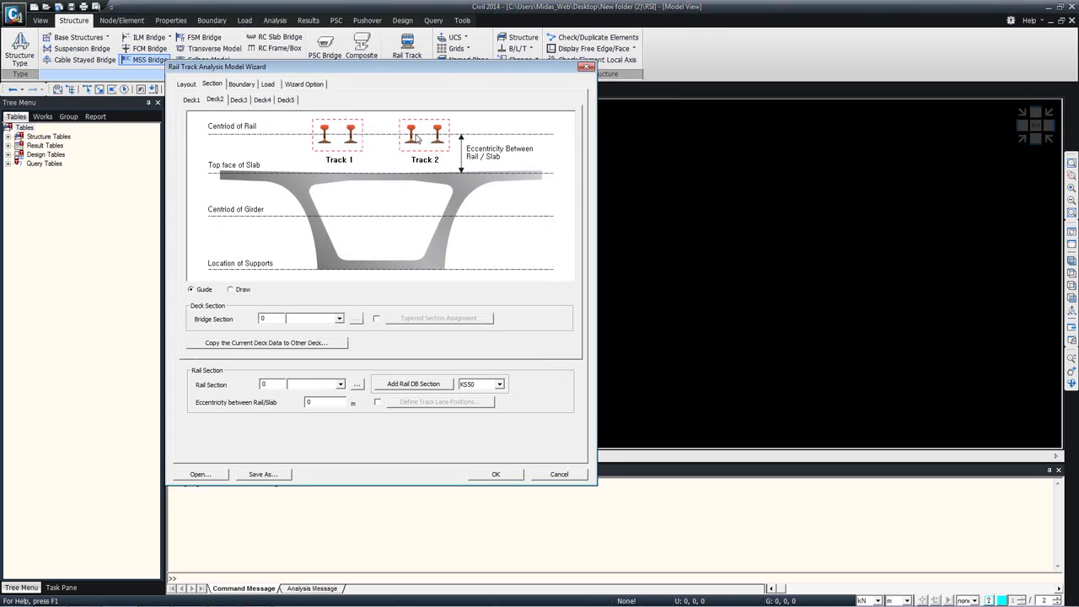
# - Switch to the PowerPoint slide show, outline the far 85 m end span and mark the first 130 m span, and return to midas Civil
pyautogui.moveTo(221, 597)
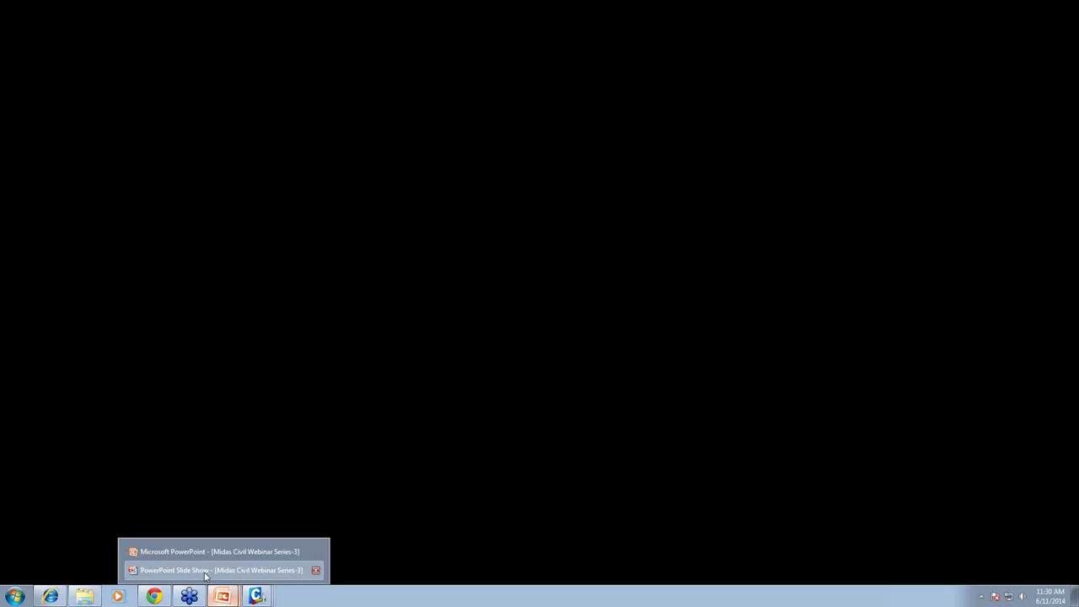
pyautogui.click(205, 571)
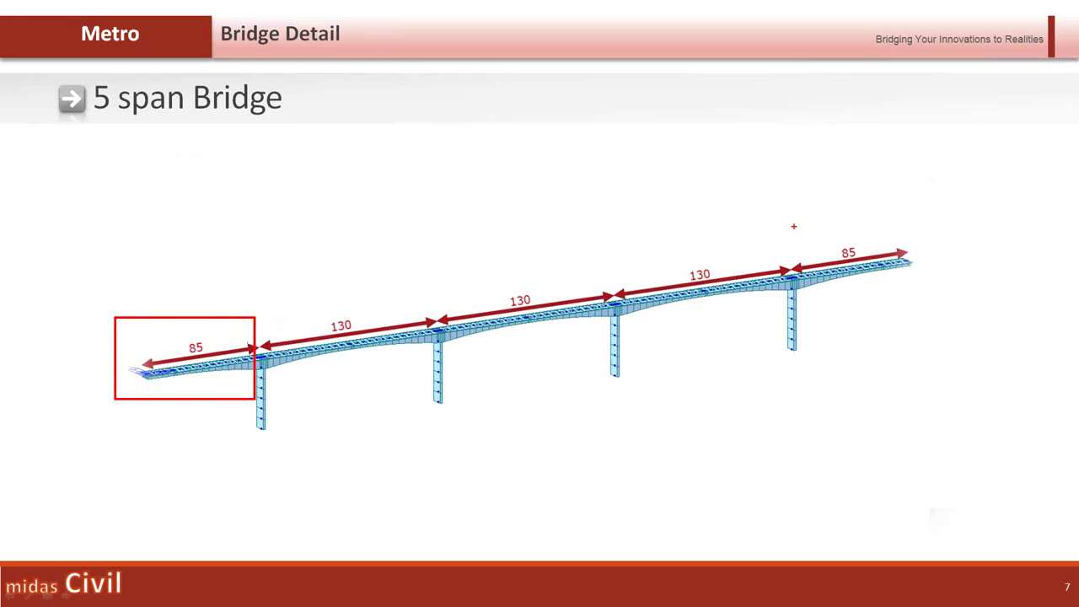
pyautogui.moveTo(794, 226); pyautogui.dragTo(938, 294)
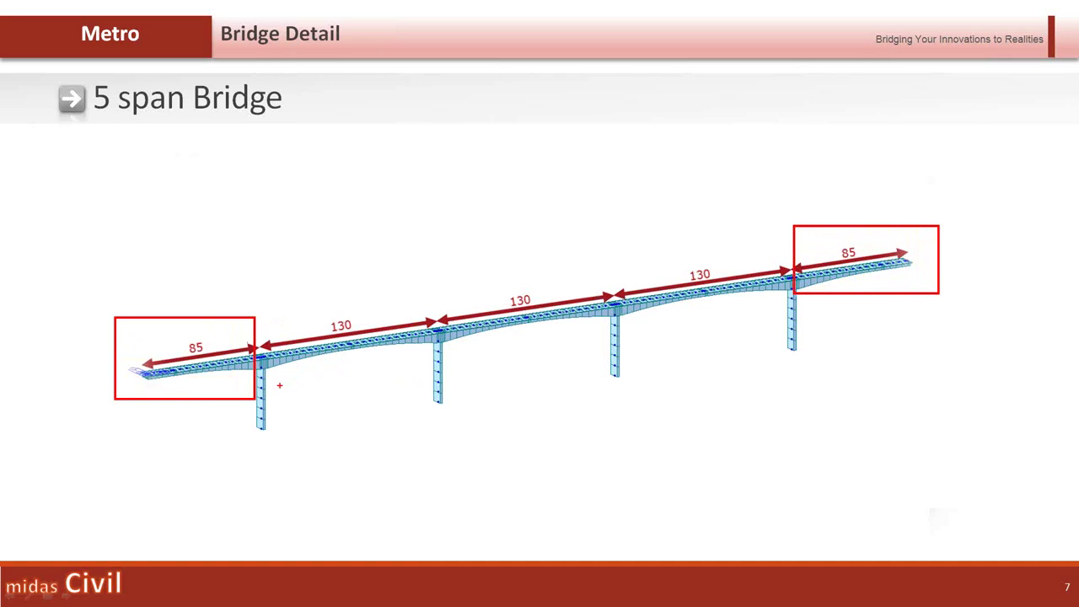
pyautogui.moveTo(279, 385)
pyautogui.mouseDown()
pyautogui.moveTo(326, 364)
pyautogui.moveTo(428, 356)
pyautogui.mouseUp()
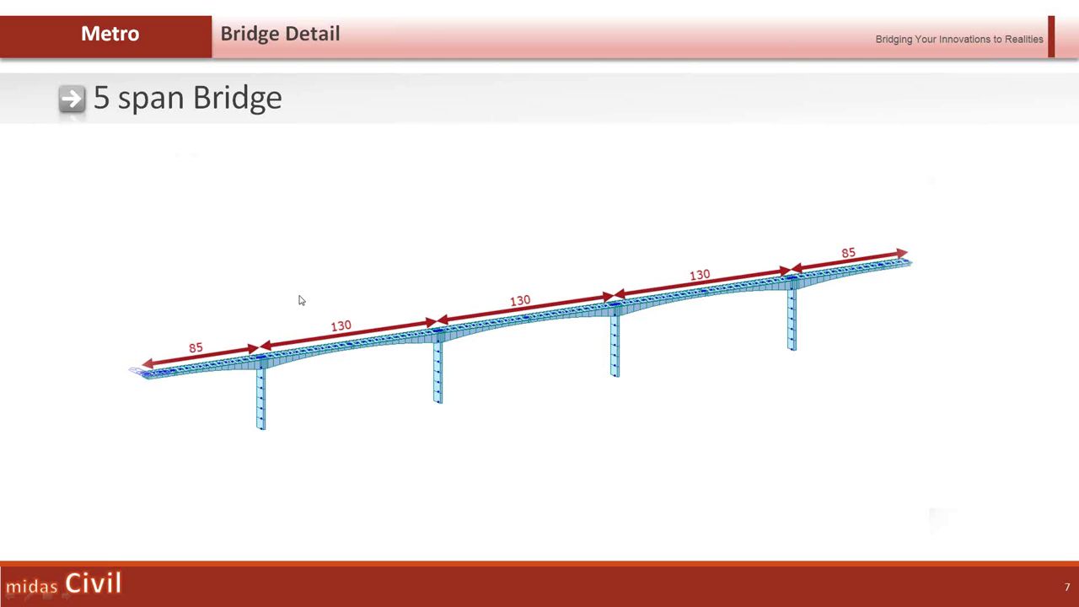
pyautogui.hotkey('alt', 'Tab')
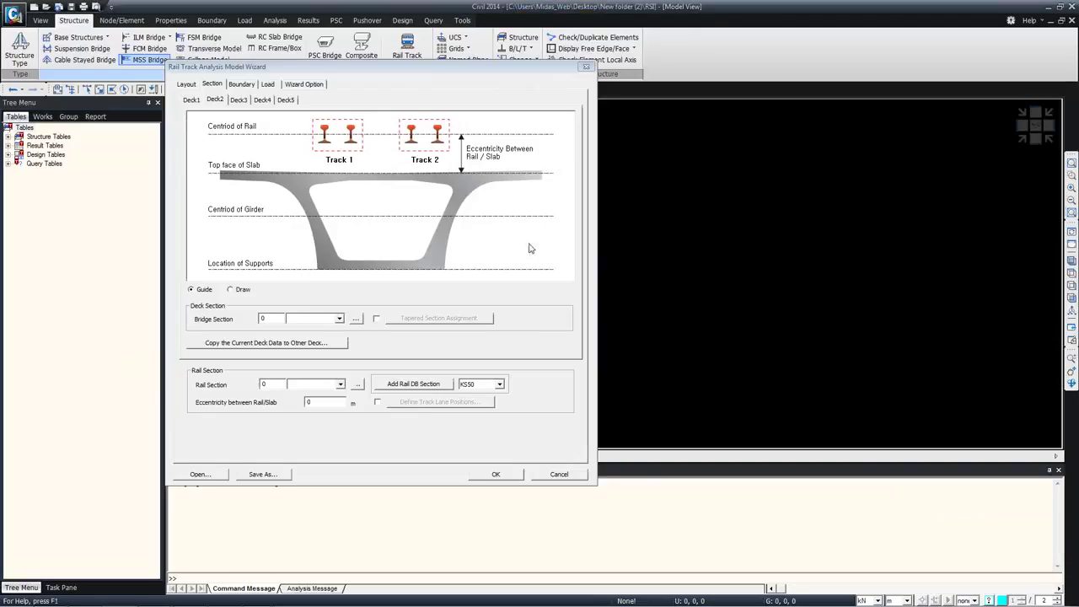
# - Enable tapered section assignment for Deck2 and add section 3: Support at 3 m from the Start reference
pyautogui.click(376, 320)
pyautogui.click(408, 321)
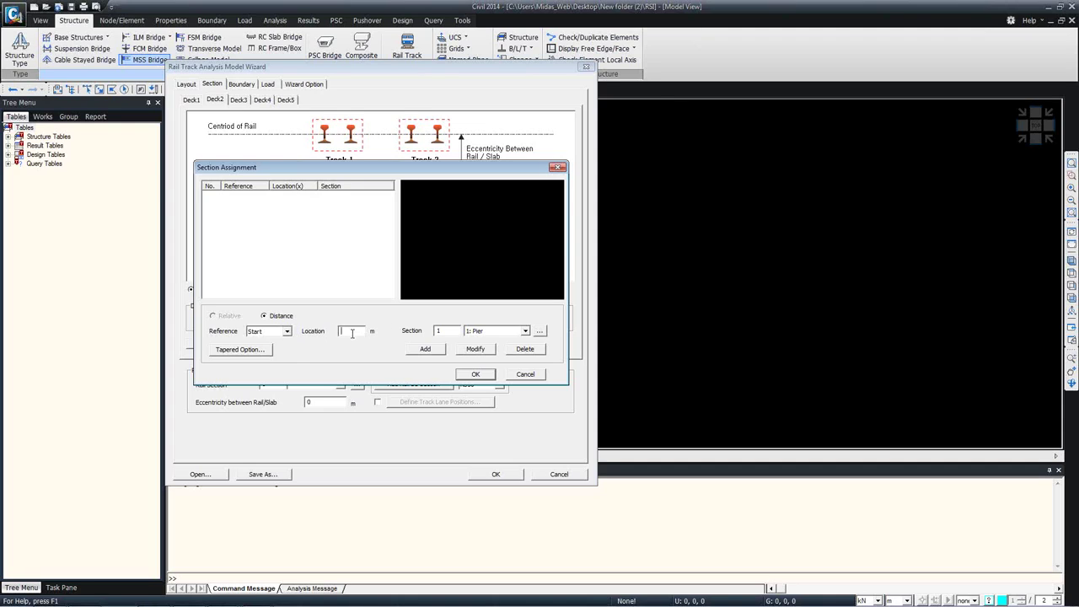
pyautogui.click(473, 333)
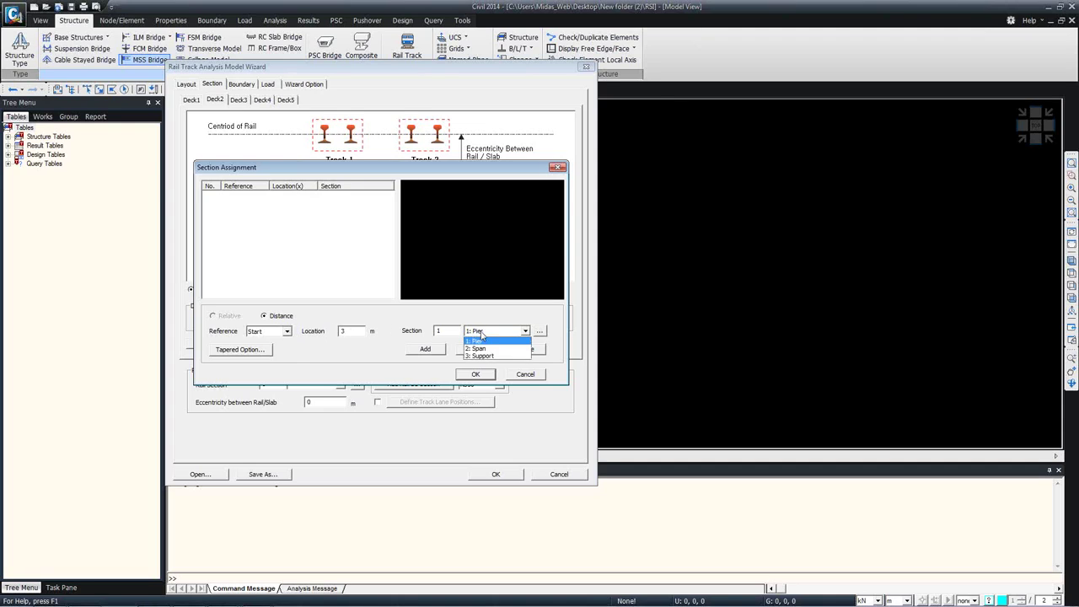
pyautogui.click(479, 355)
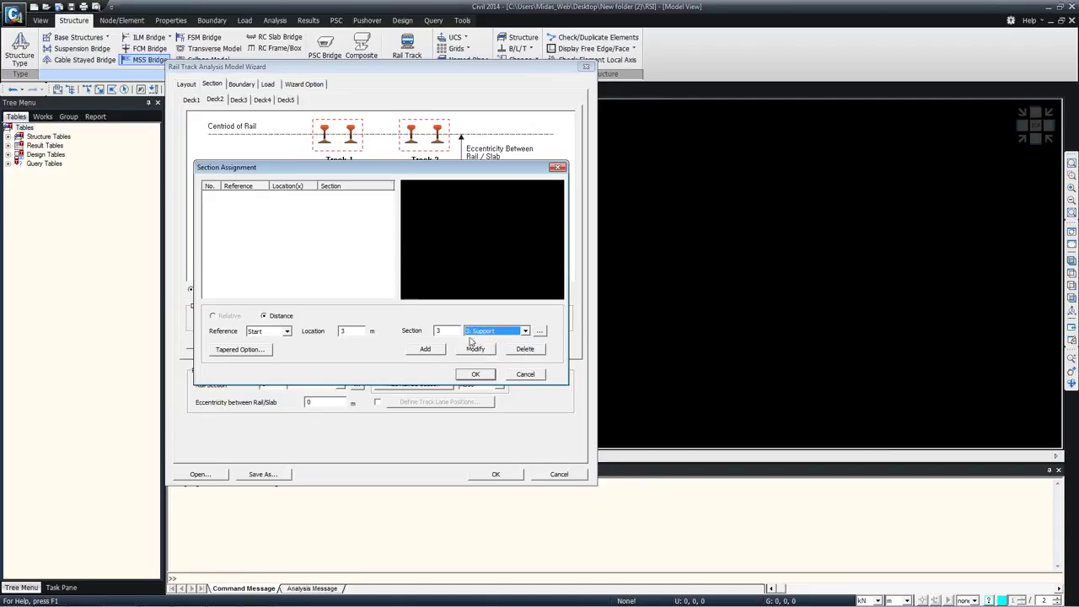
pyautogui.click(427, 349)
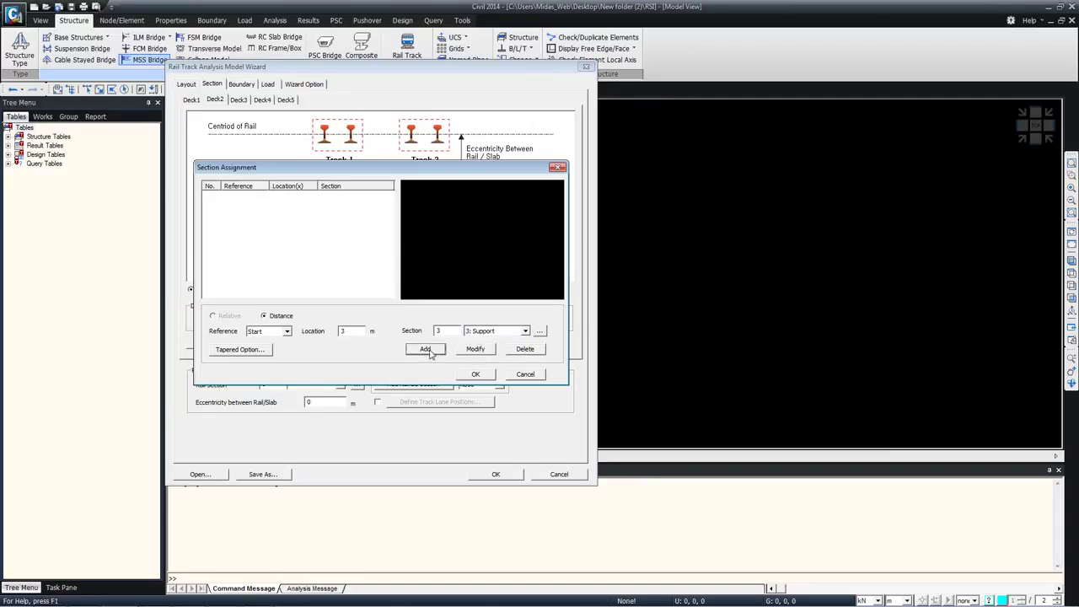
# - Add section 2: Span at 65 m from the Start reference to Deck2's tapered section assignment
pyautogui.click(336, 333)
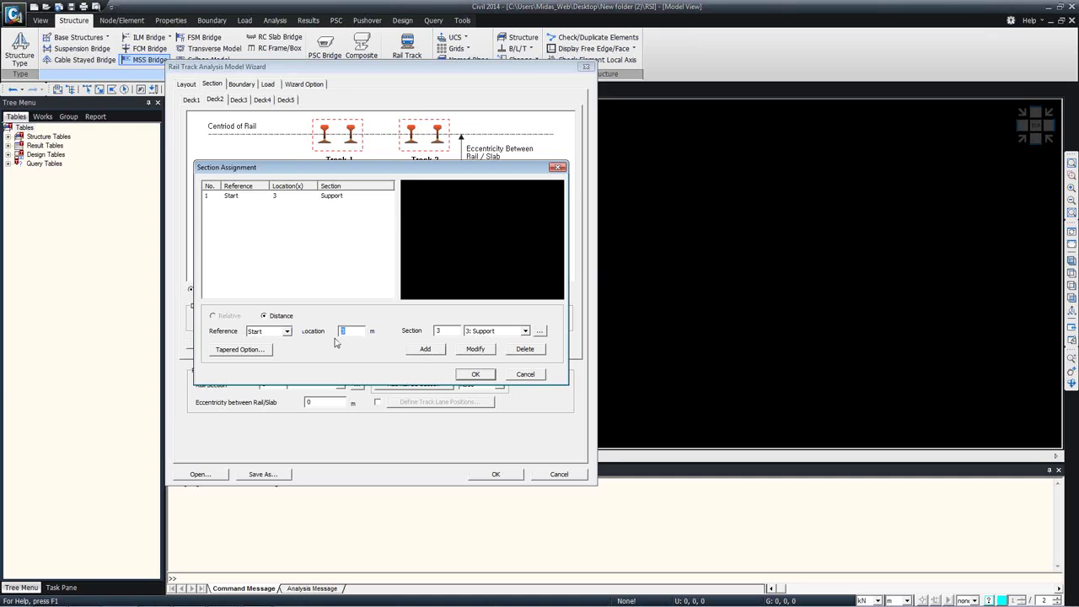
pyautogui.click(511, 335)
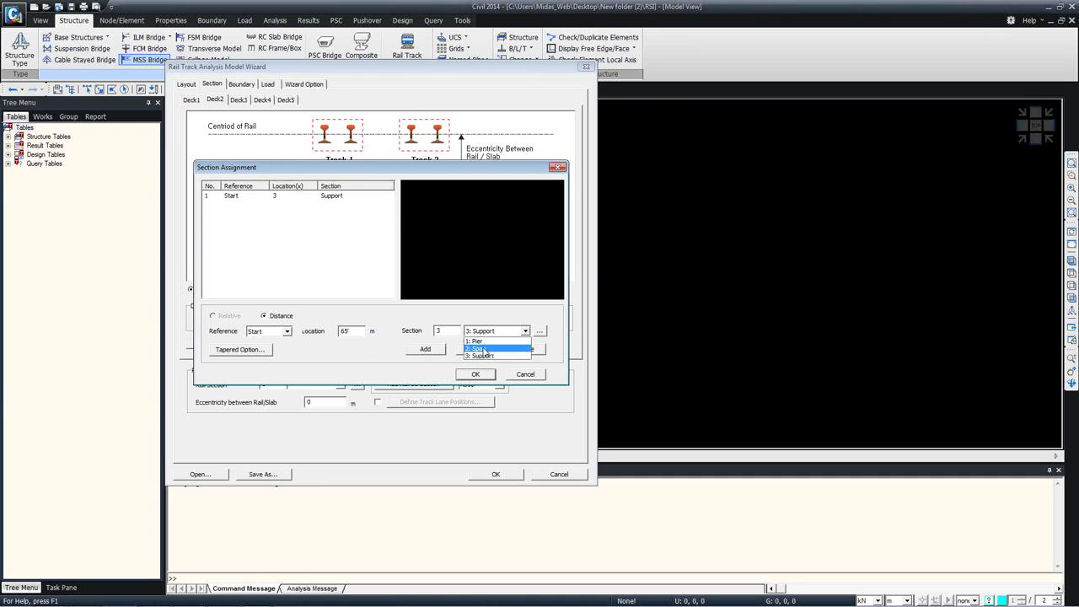
pyautogui.click(483, 347)
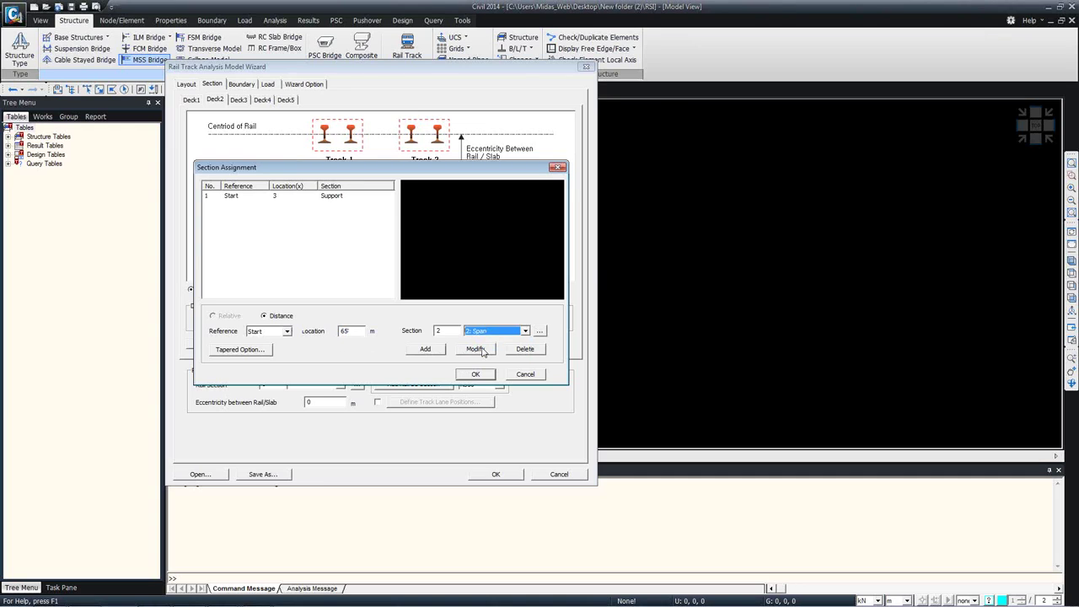
pyautogui.click(437, 350)
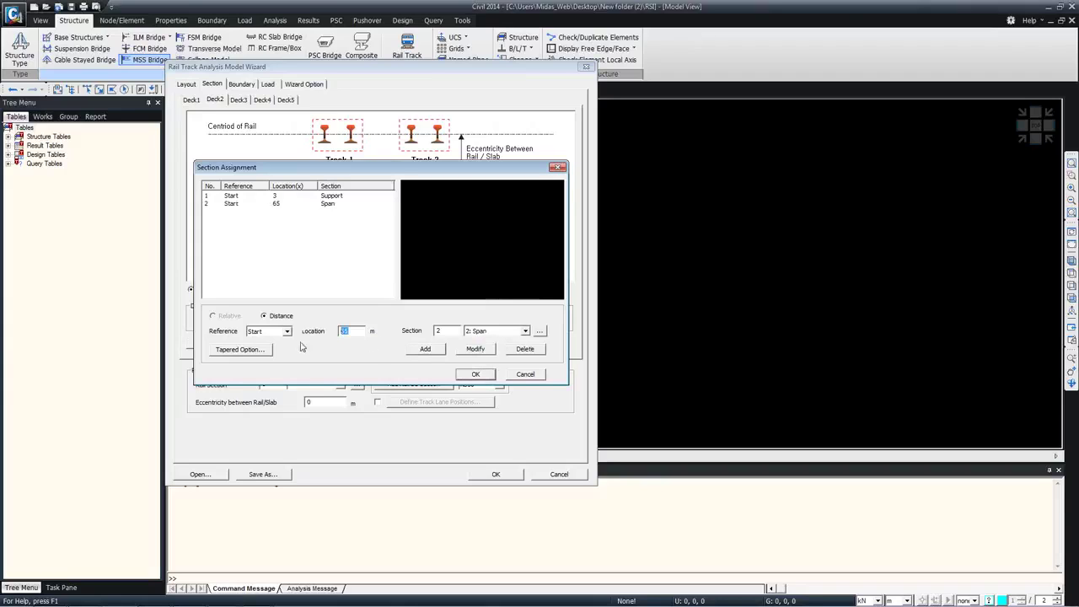
# - Add section 3: Support at 127 m from the Start reference to Deck2's assignment, and review the section of each entry
pyautogui.write('127')
pyautogui.click(502, 331)
pyautogui.click(485, 350)
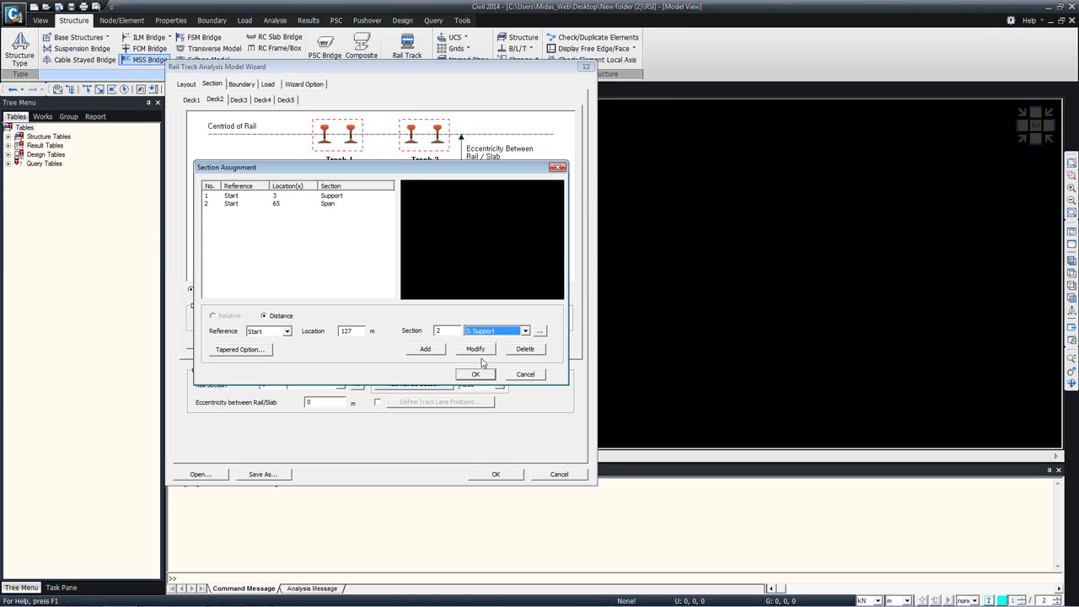
pyautogui.click(426, 349)
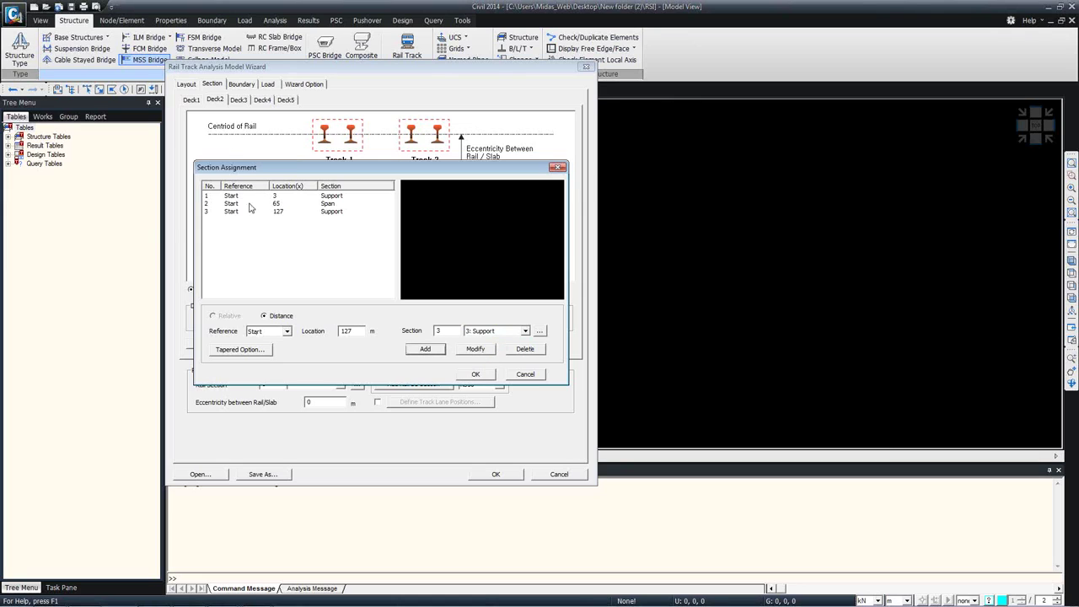
pyautogui.click(237, 204)
pyautogui.click(233, 212)
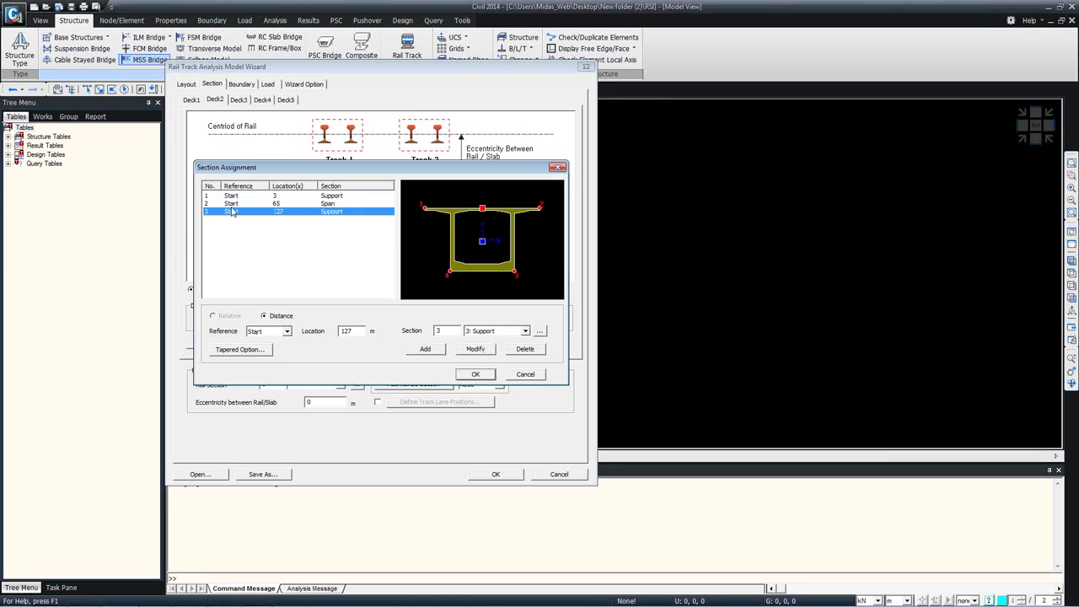
pyautogui.click(234, 197)
pyautogui.click(235, 204)
pyautogui.click(230, 214)
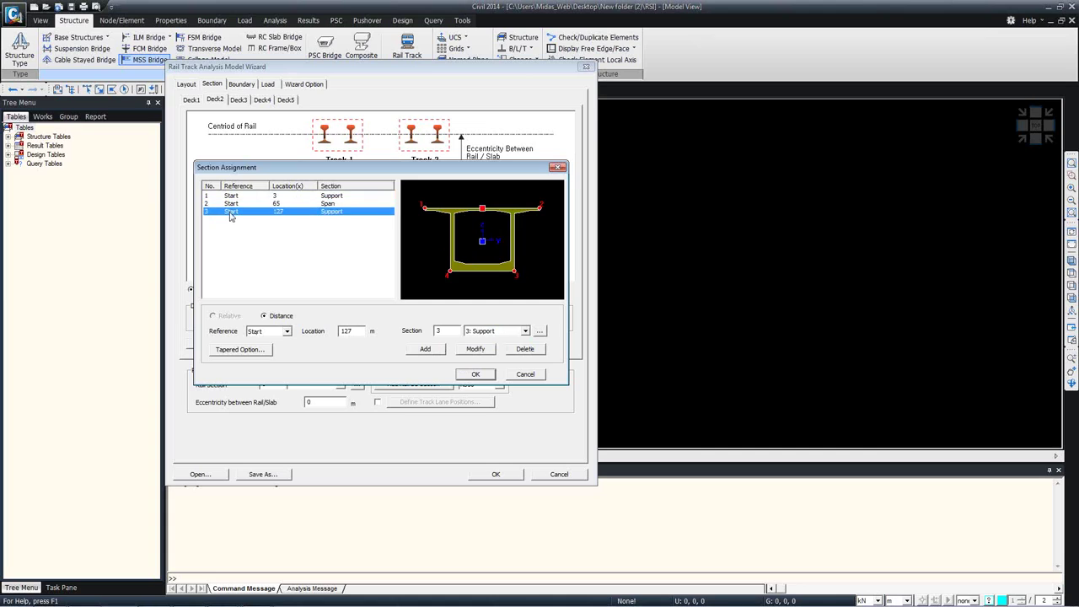
# - Set the tapered segment from 3 m to 65 m on Deck2 to a Quadratic Z-axis curve from J
pyautogui.click(242, 350)
pyautogui.click(295, 207)
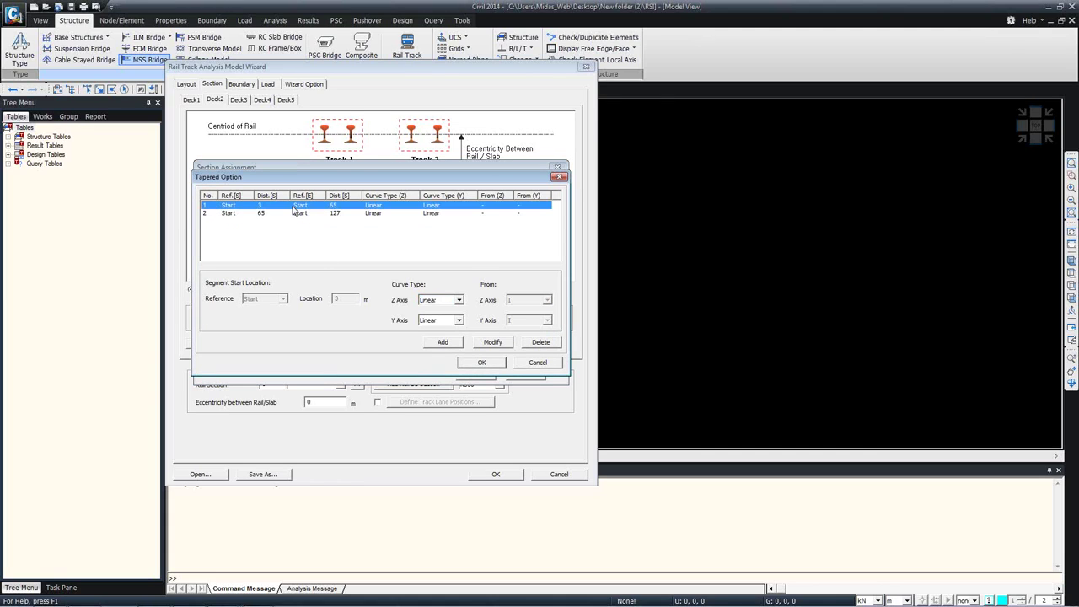
pyautogui.click(460, 300)
pyautogui.click(445, 320)
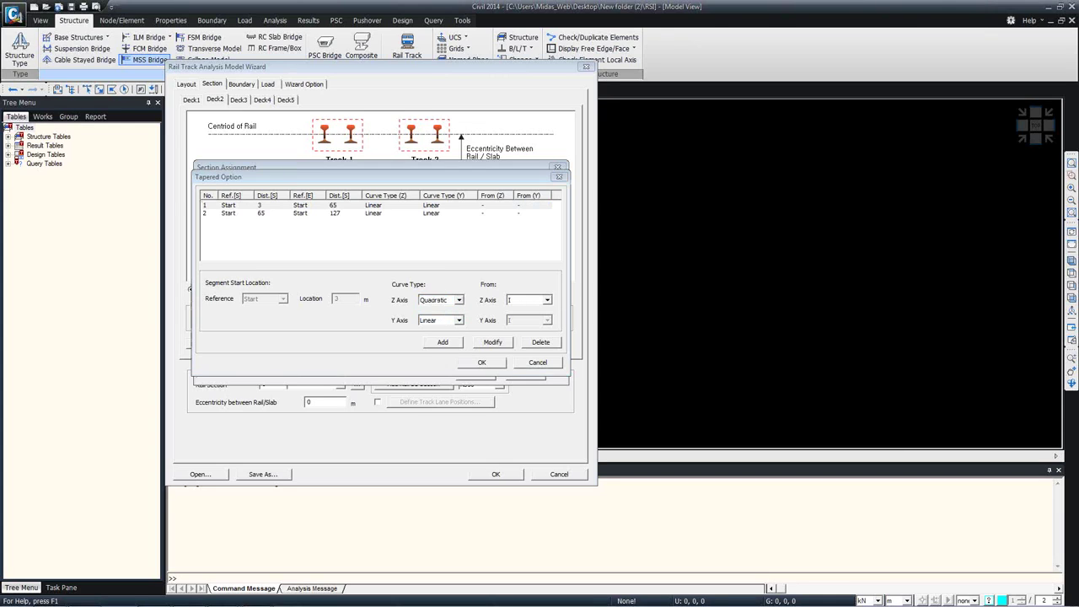
pyautogui.click(424, 213)
pyautogui.click(419, 206)
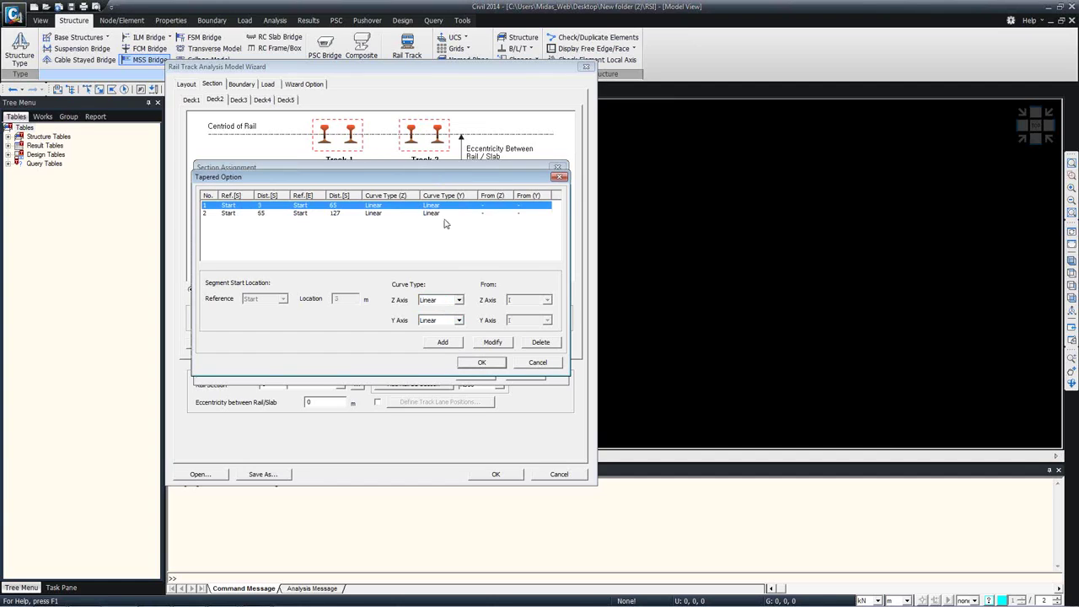
pyautogui.click(458, 300)
pyautogui.click(447, 318)
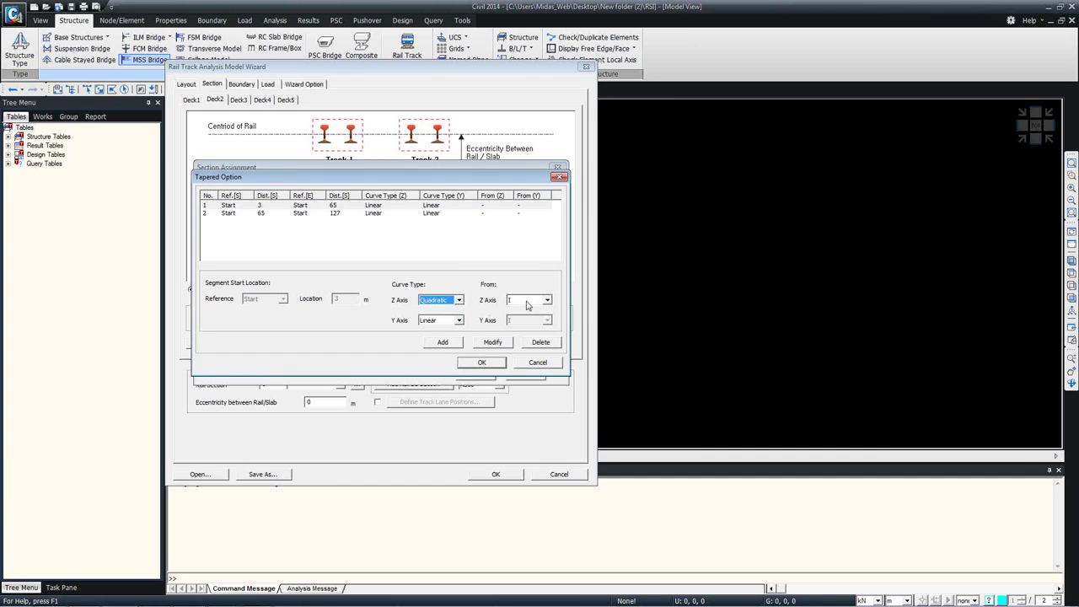
pyautogui.click(530, 300)
pyautogui.click(520, 316)
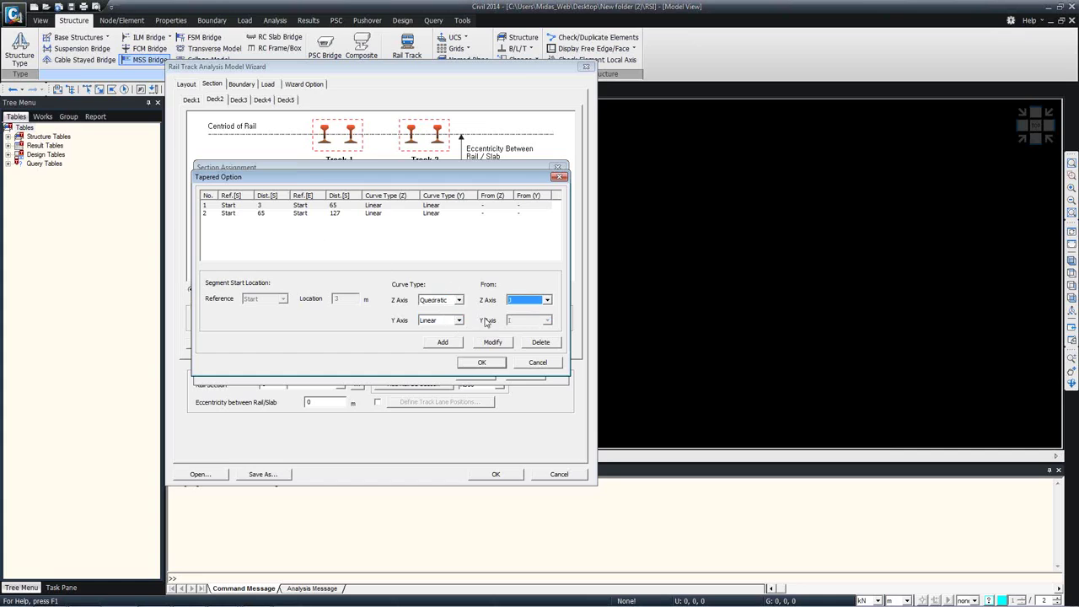
pyautogui.click(489, 344)
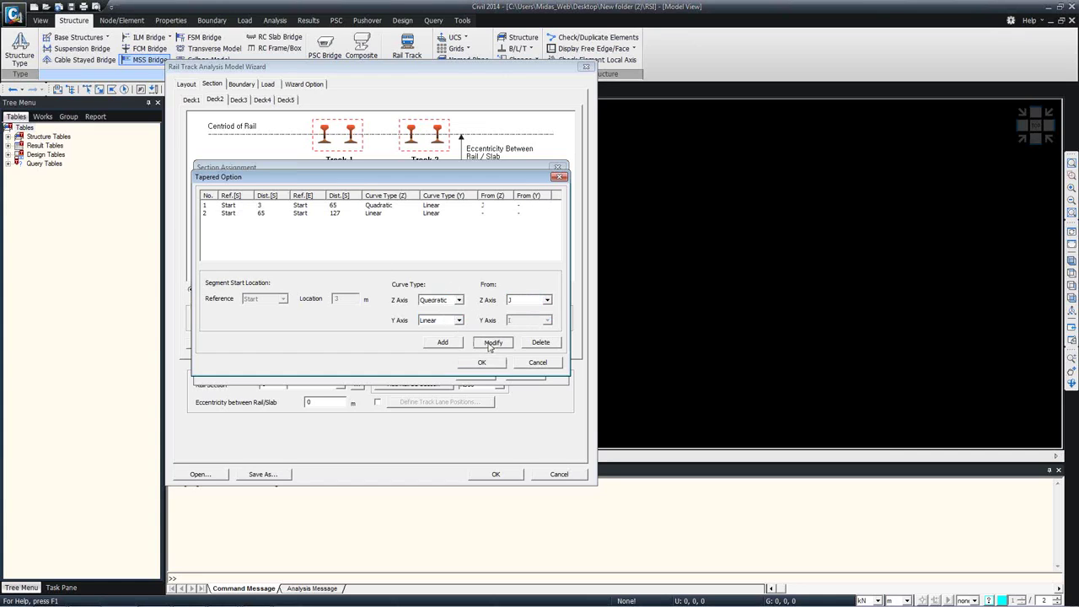
# - Set the tapered segment from 65 m to 127 m to a Quadratic Z-axis curve from I, and accept Deck2's section assignment
pyautogui.click(364, 214)
pyautogui.click(458, 300)
pyautogui.click(447, 318)
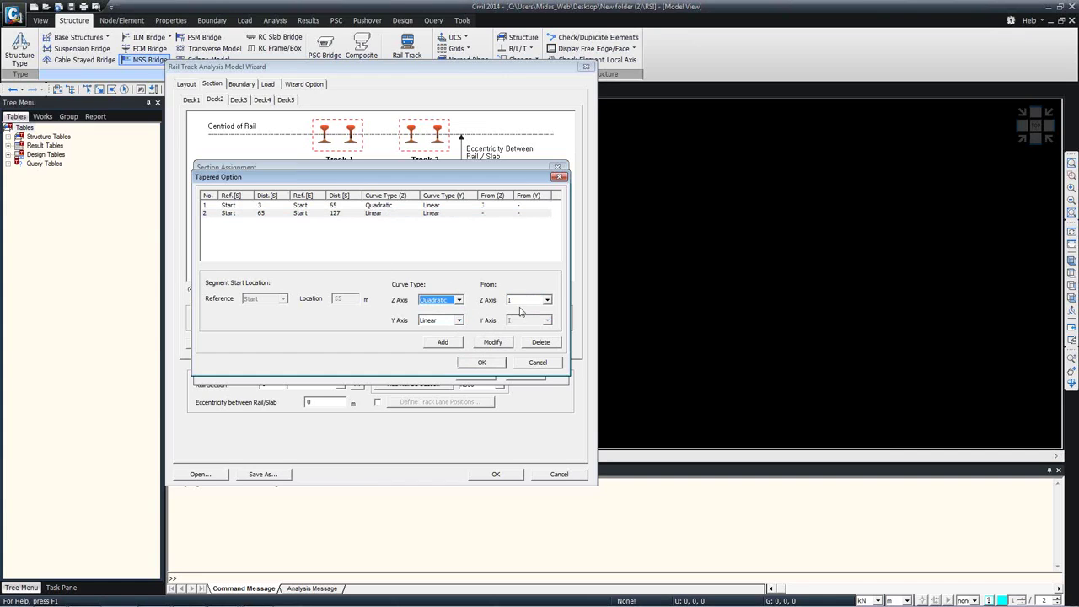
pyautogui.click(501, 343)
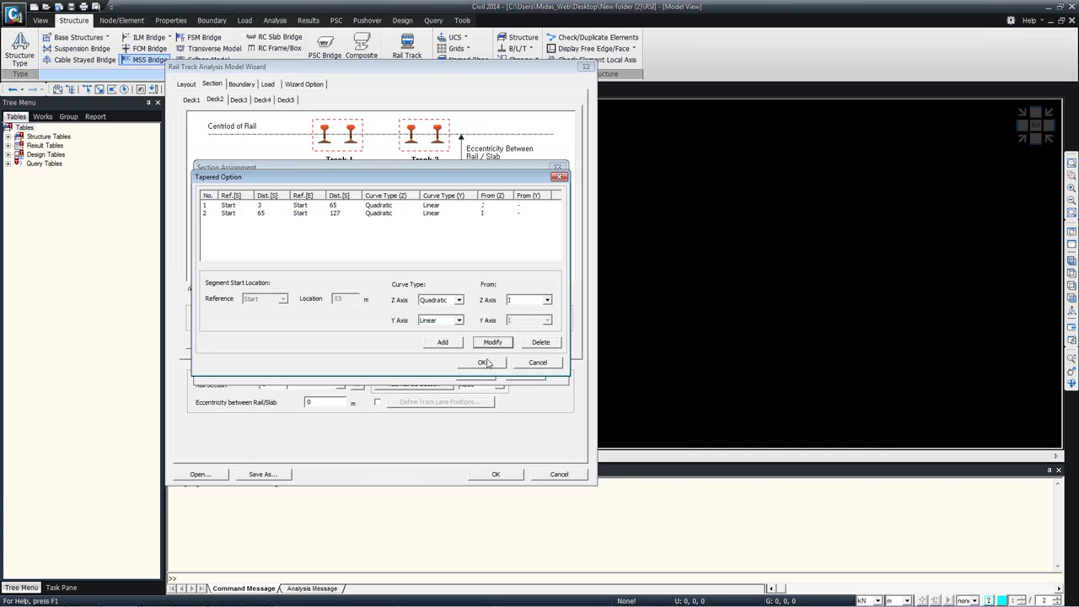
pyautogui.click(487, 363)
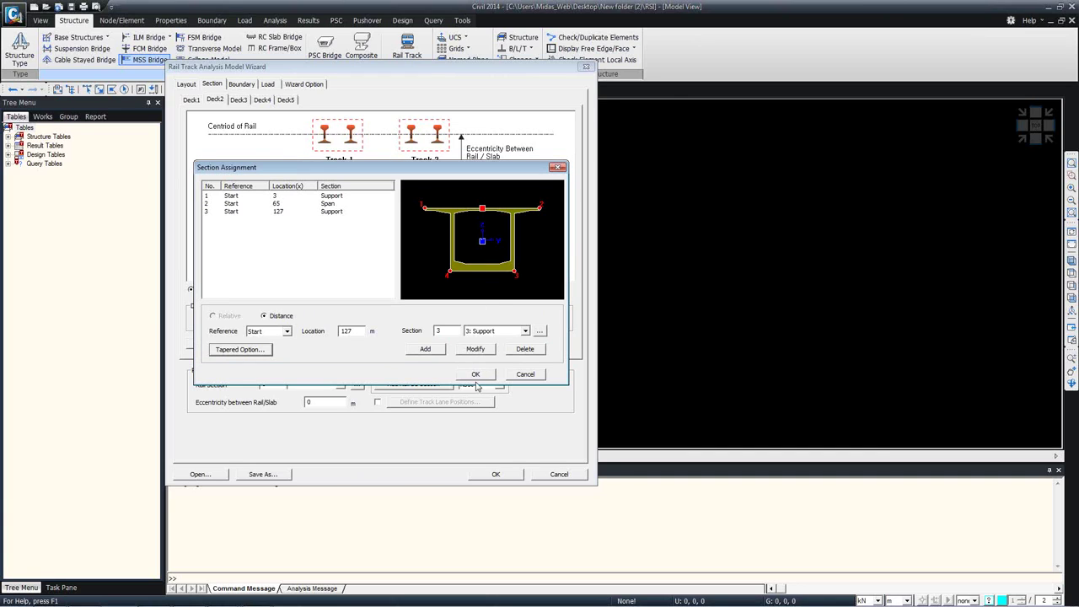
pyautogui.click(475, 374)
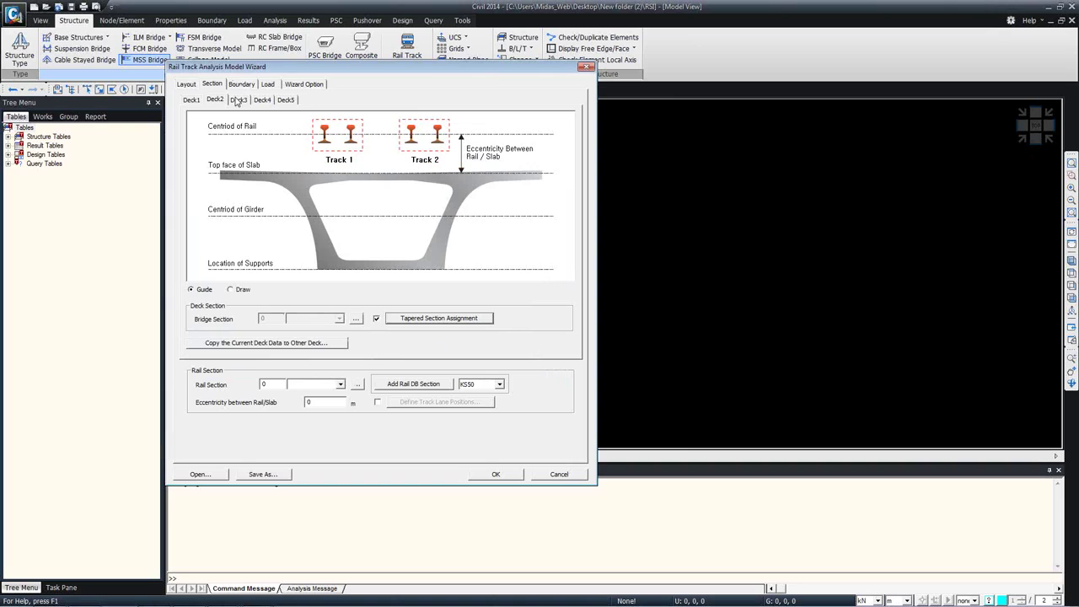
# - Try to copy Deck2's section data to Deck3 and Deck4, and check Deck3's settings
pyautogui.click(247, 343)
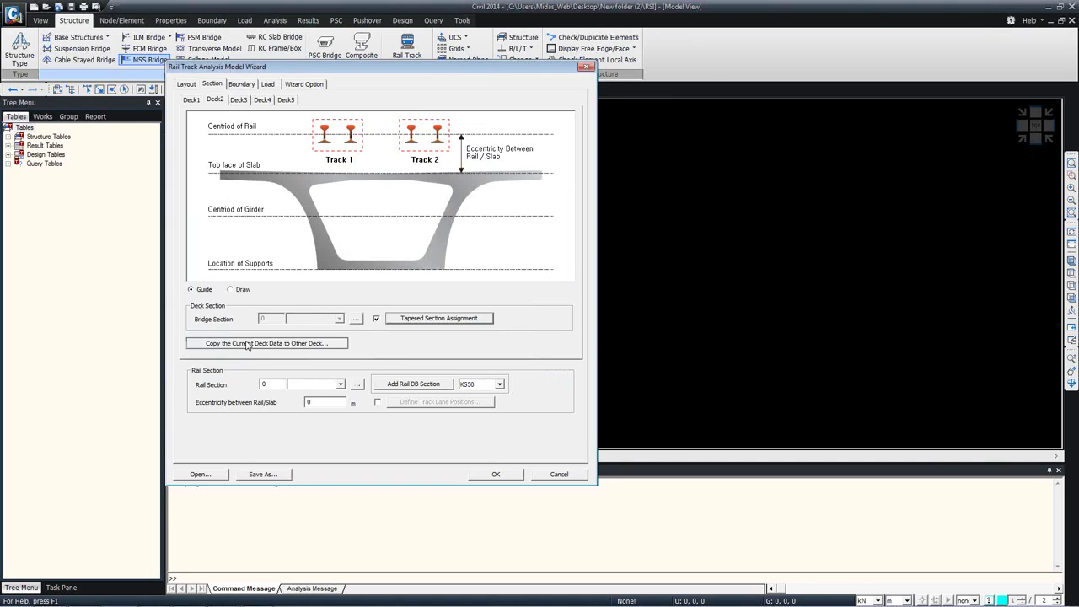
pyautogui.doubleClick(322, 257)
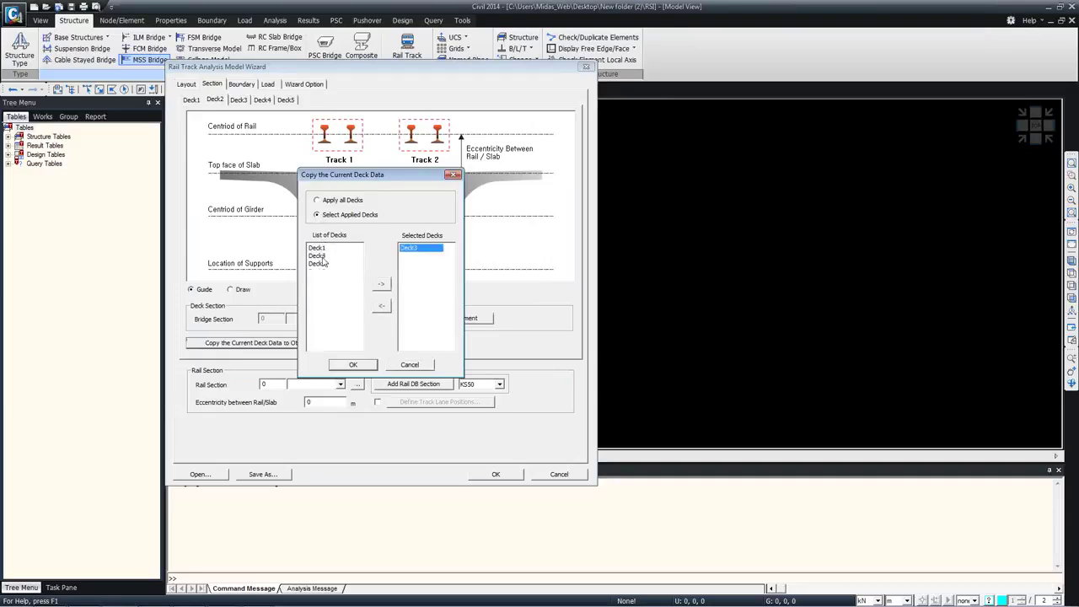
pyautogui.doubleClick(321, 256)
pyautogui.click(411, 255)
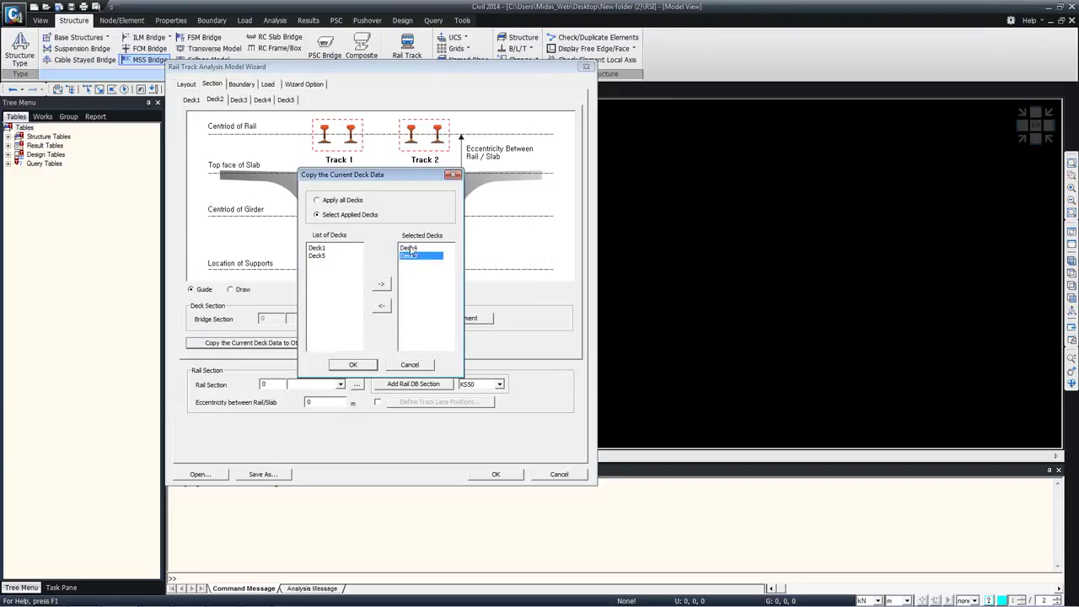
pyautogui.click(355, 365)
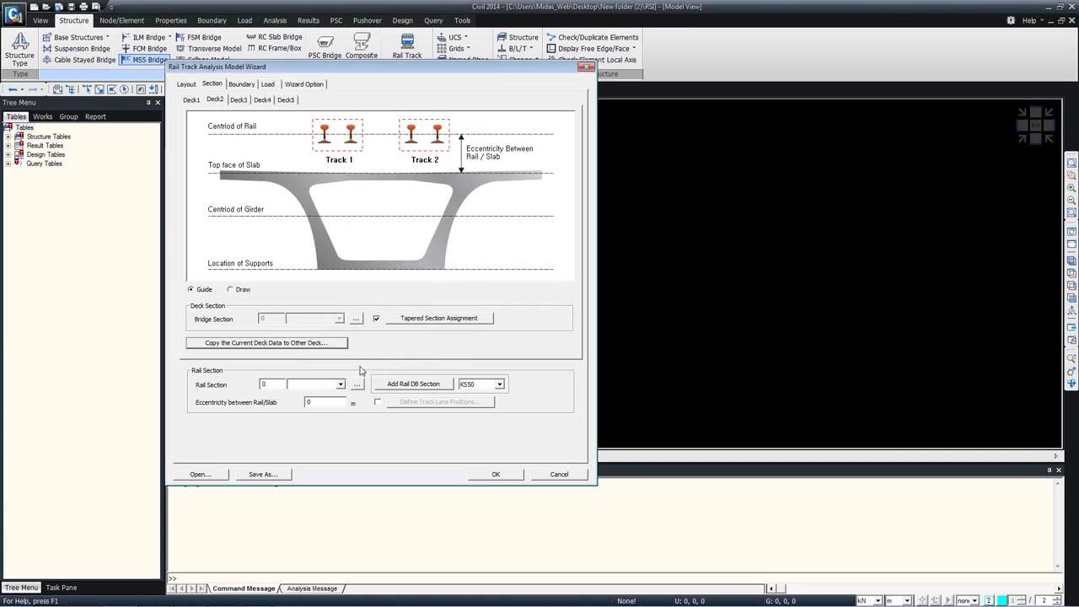
pyautogui.click(244, 101)
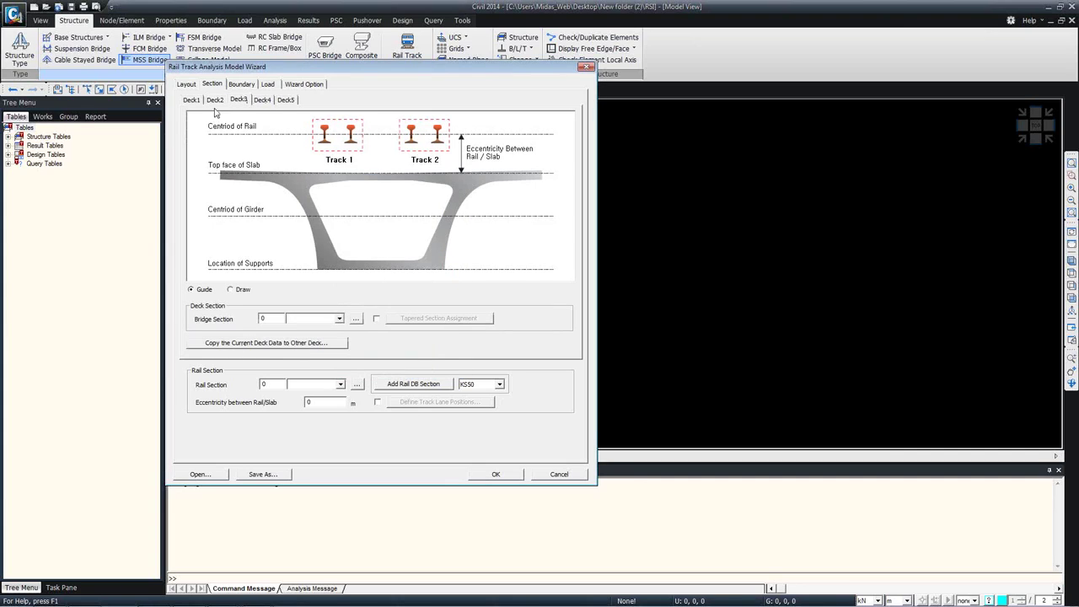
# - Copy Deck2's data to the selected decks Deck3 and Deck4, and verify the tapered section assignment on Deck3
pyautogui.click(215, 99)
pyautogui.click(289, 343)
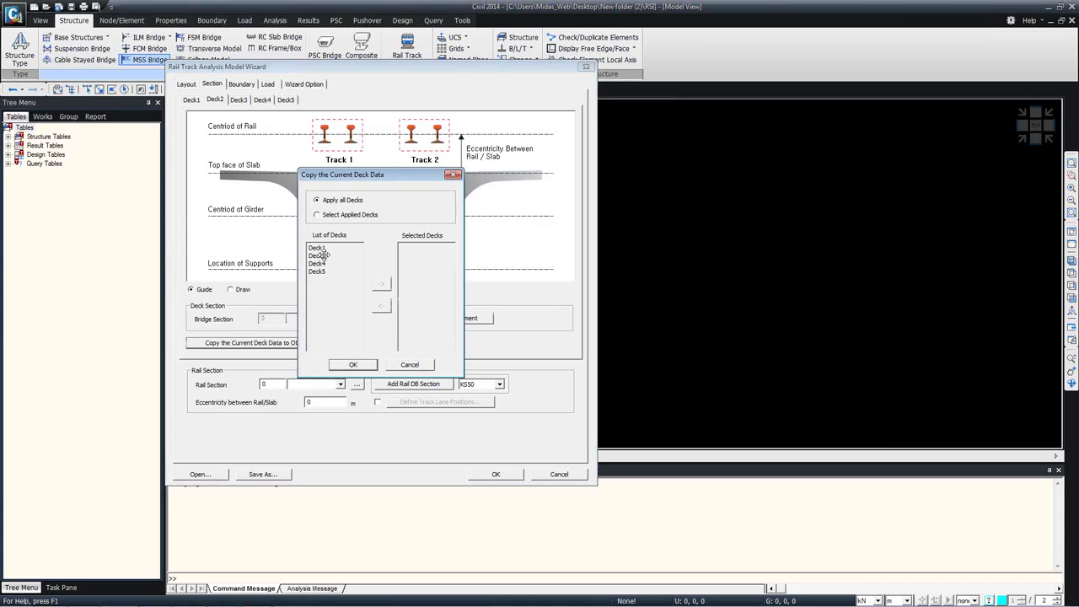
pyautogui.click(318, 215)
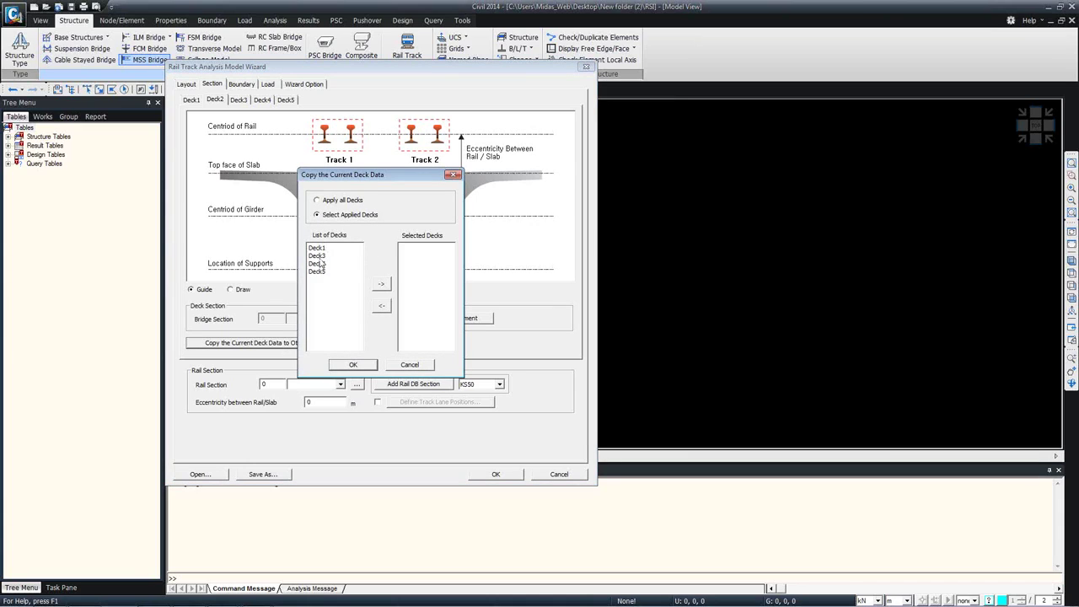
pyautogui.doubleClick(317, 256)
pyautogui.doubleClick(317, 256)
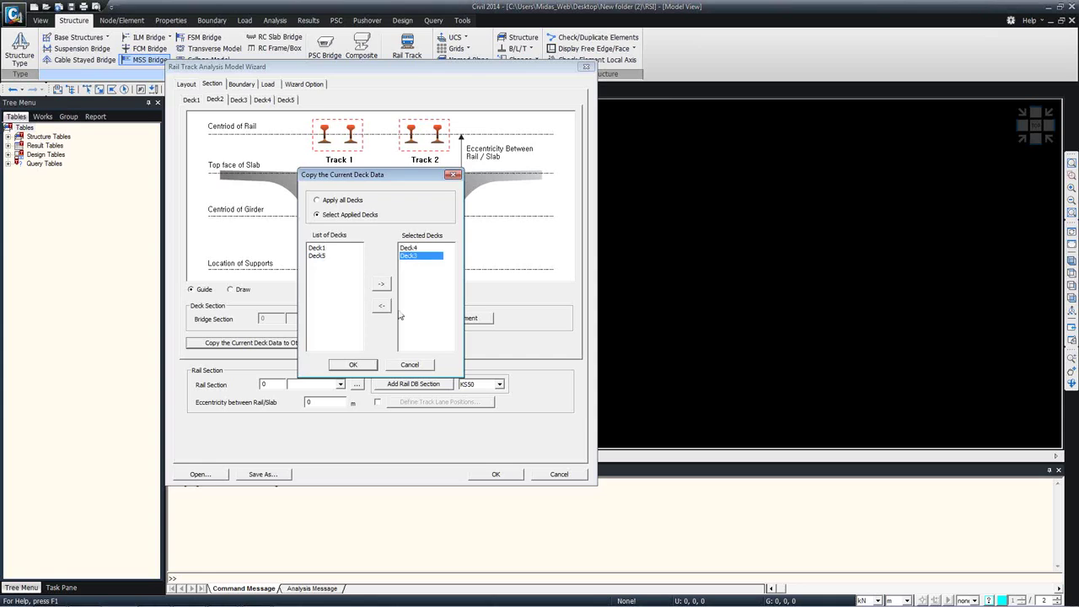
pyautogui.click(362, 364)
pyautogui.click(239, 101)
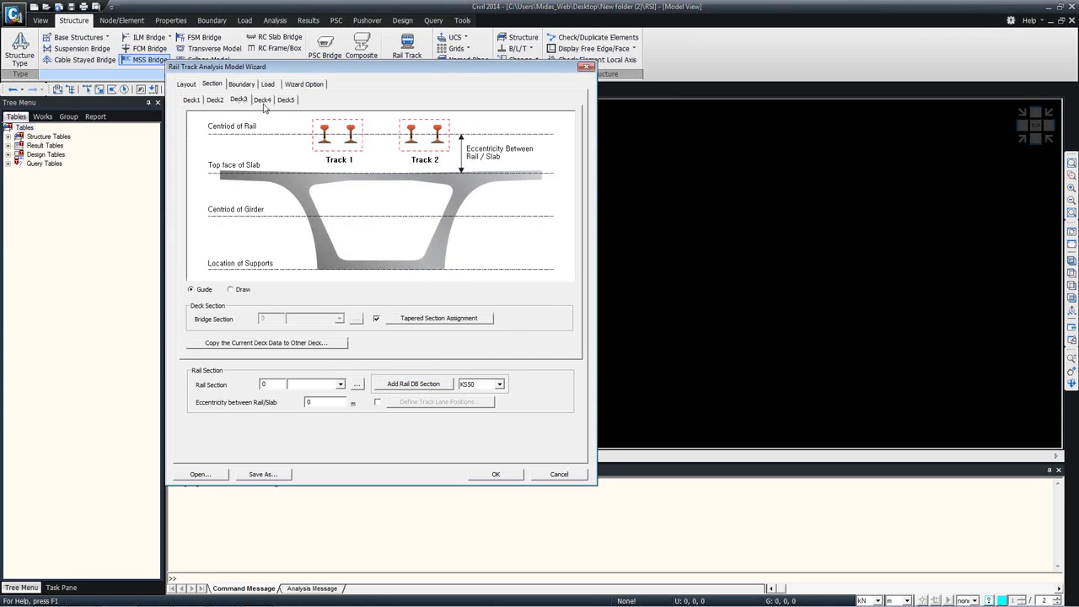
pyautogui.click(407, 320)
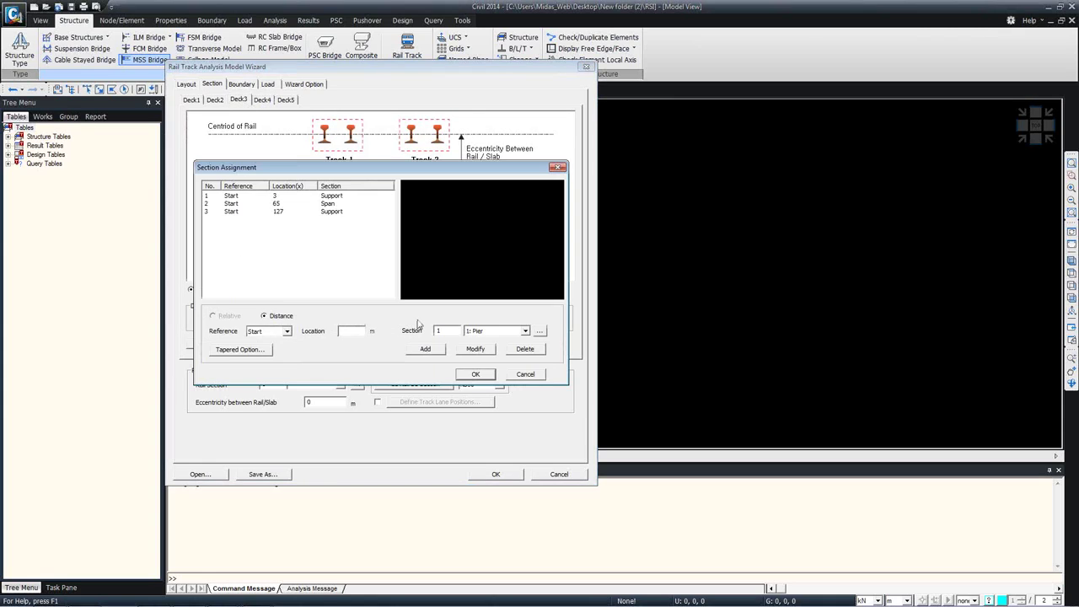
pyautogui.click(520, 380)
# - Return to Deck2 and add the UIC60 rail section from the rail database
pyautogui.click(215, 101)
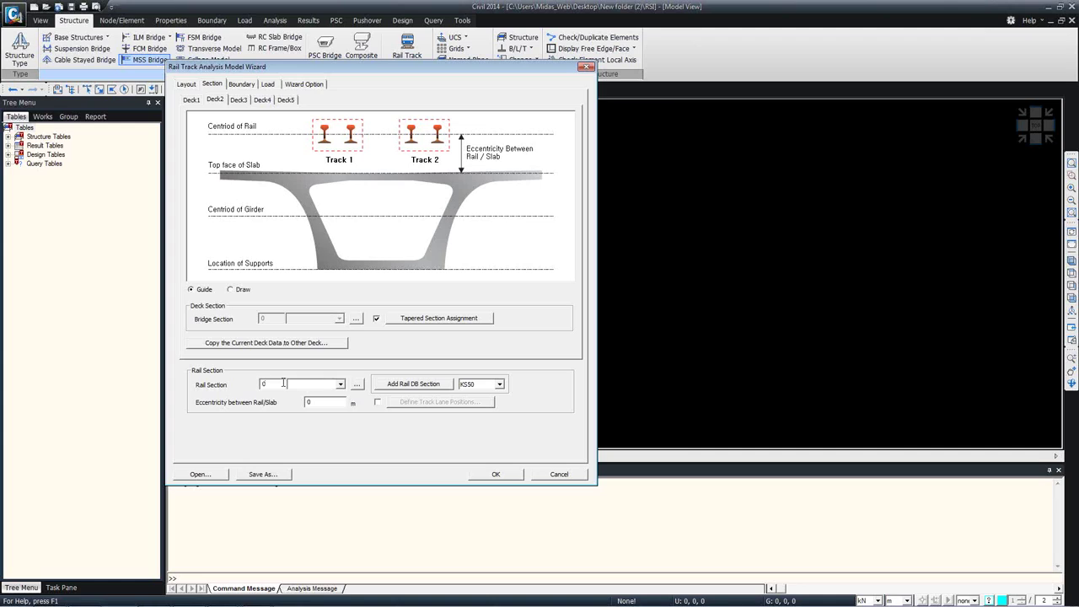
pyautogui.click(334, 386)
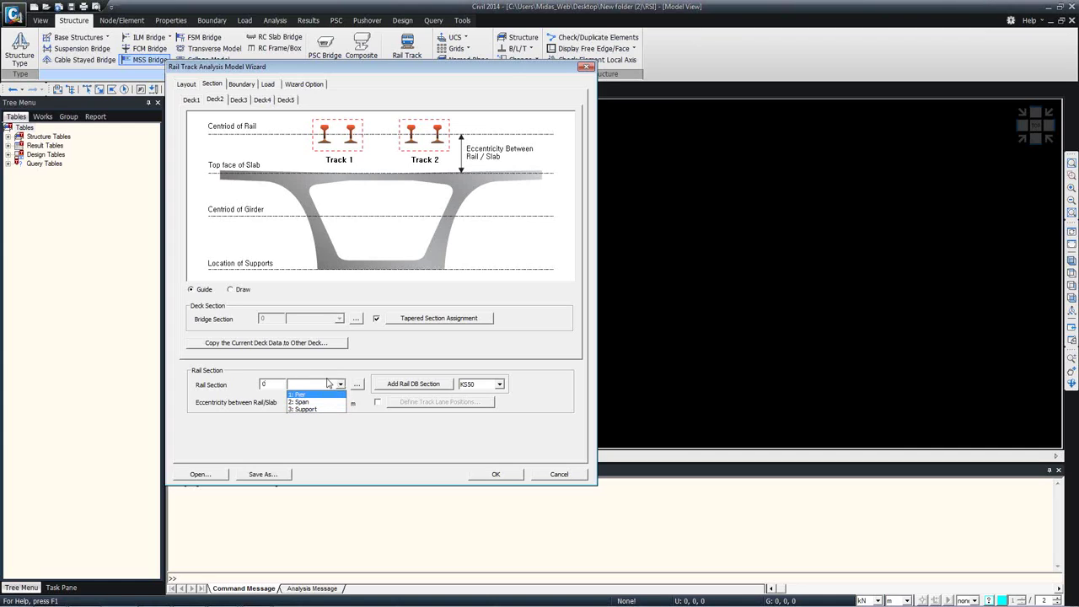
pyautogui.click(336, 394)
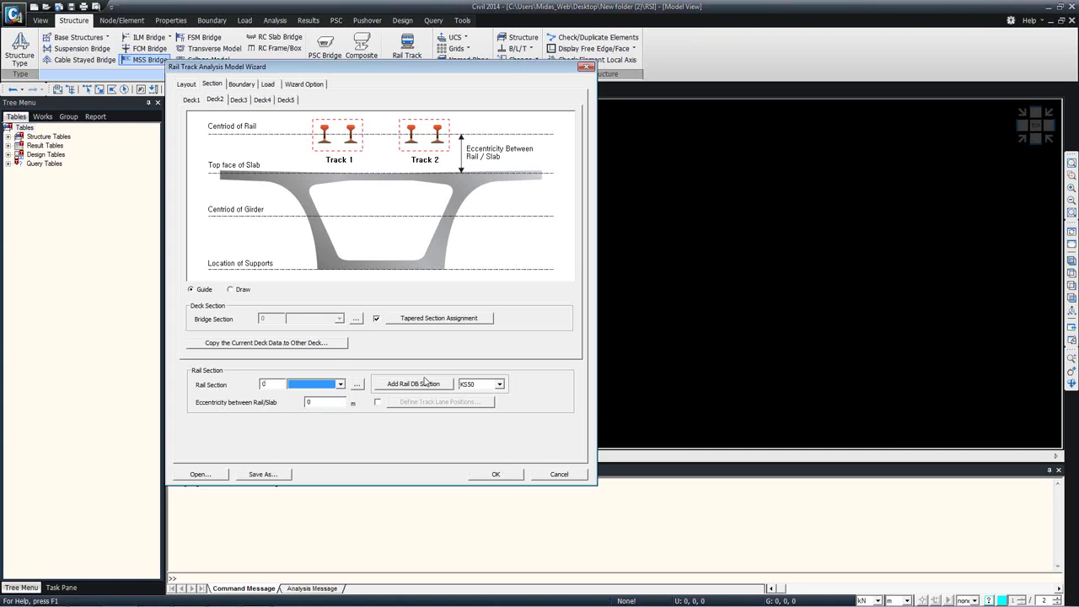
pyautogui.click(490, 384)
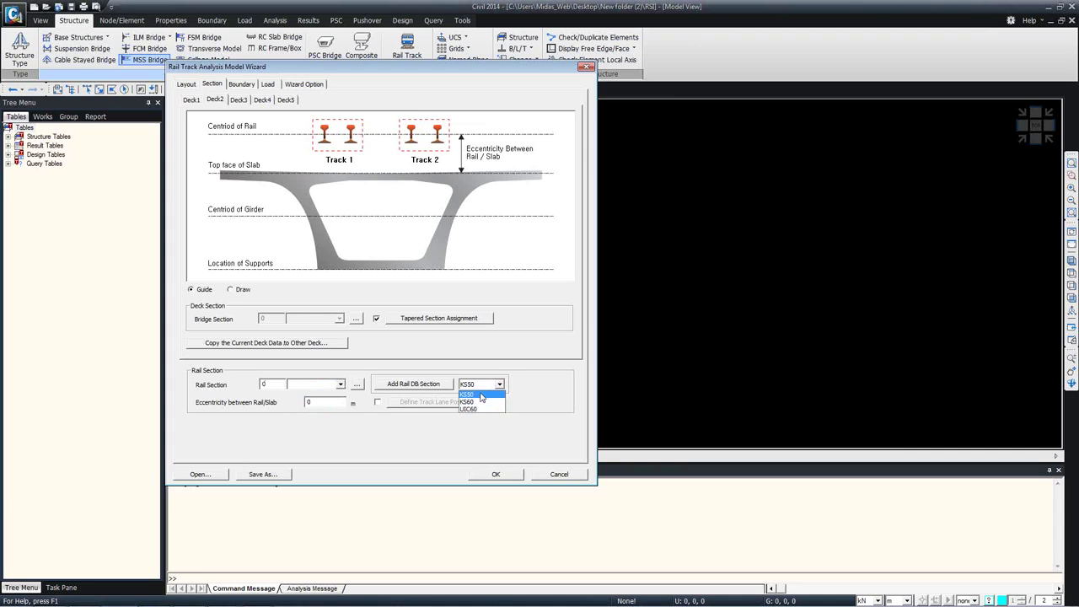
pyautogui.click(478, 410)
pyautogui.click(437, 387)
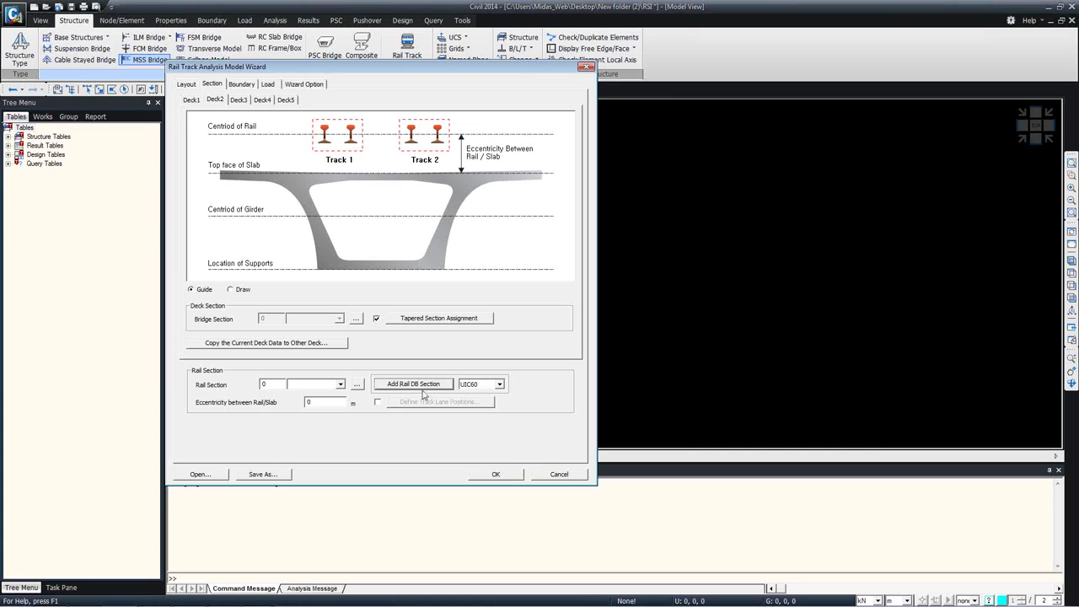
# - Examine the section properties of the UIC60 rail without changing them
pyautogui.click(357, 385)
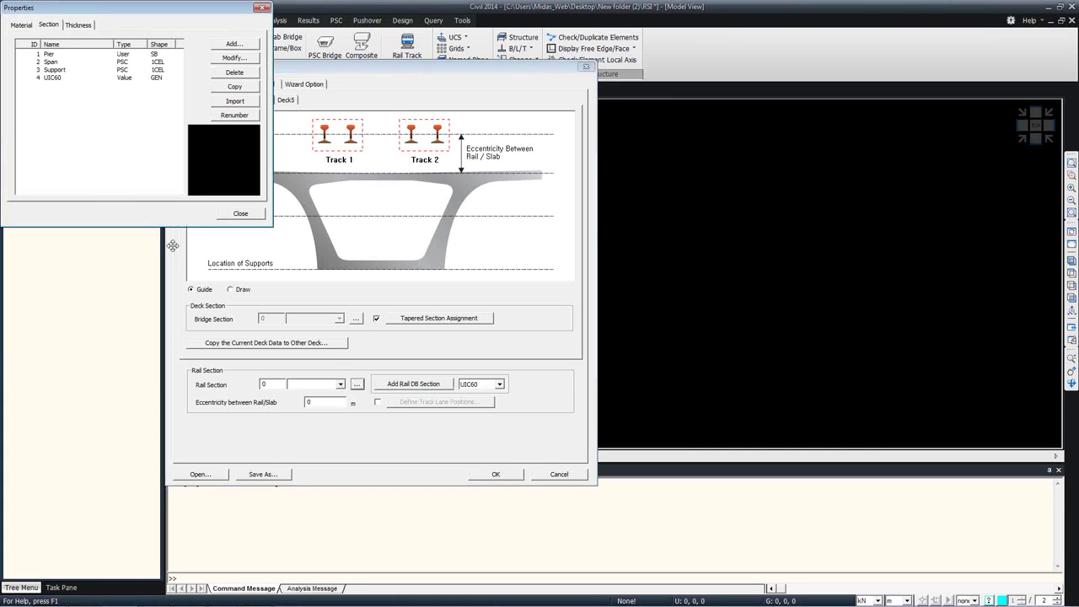
pyautogui.click(51, 78)
pyautogui.doubleClick(52, 78)
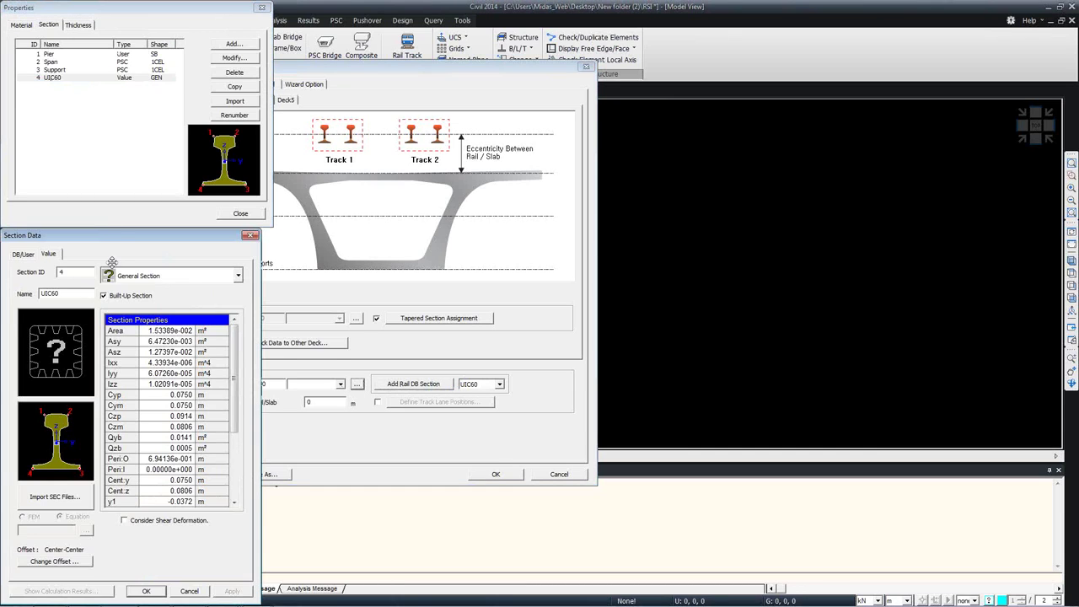
pyautogui.moveTo(113, 247); pyautogui.dragTo(439, 60)
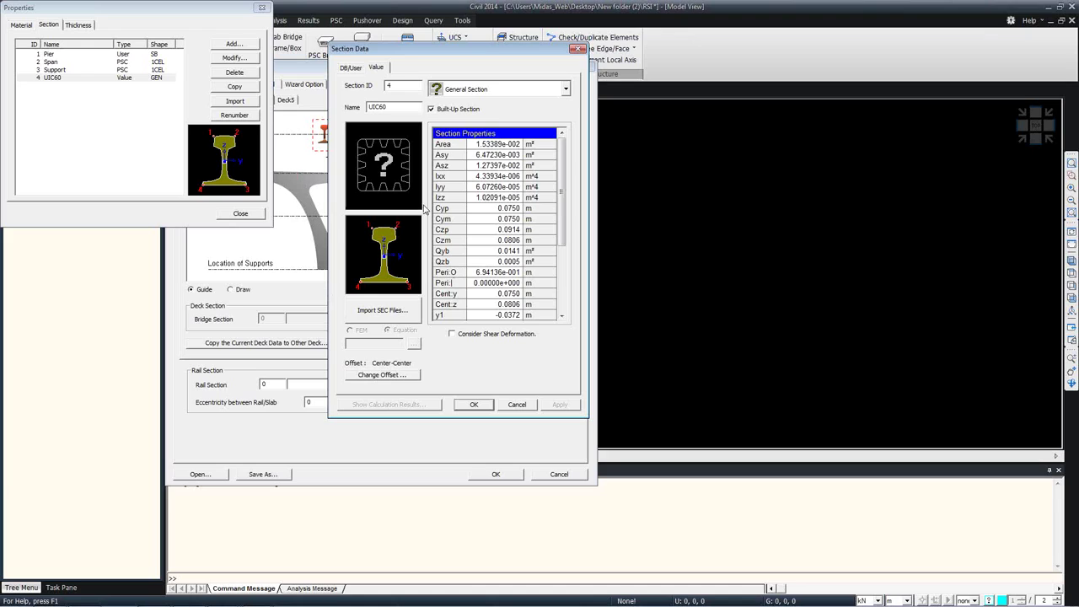
pyautogui.click(517, 405)
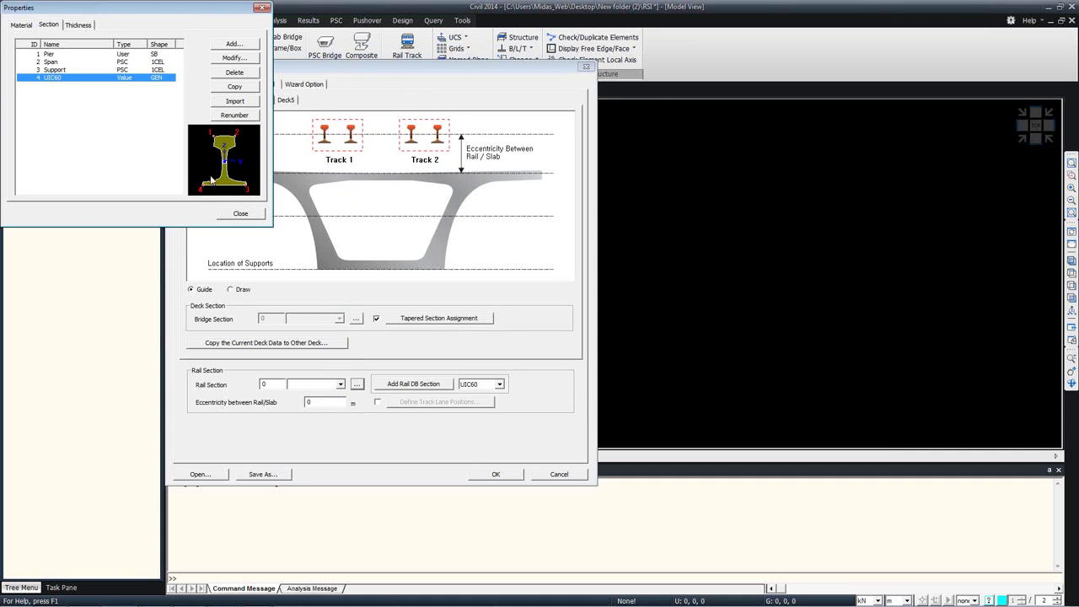
pyautogui.click(240, 214)
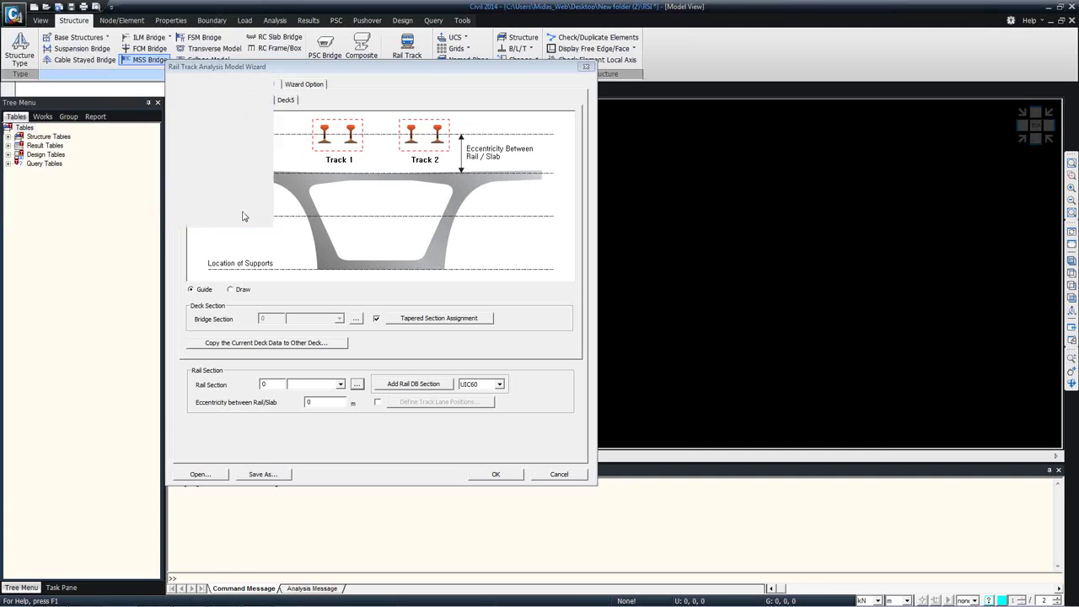
# - Assign 4: UIC60 as the rail section with a rail/slab eccentricity of 0.6 m, and check the setting across the decks
pyautogui.click(338, 384)
pyautogui.click(315, 416)
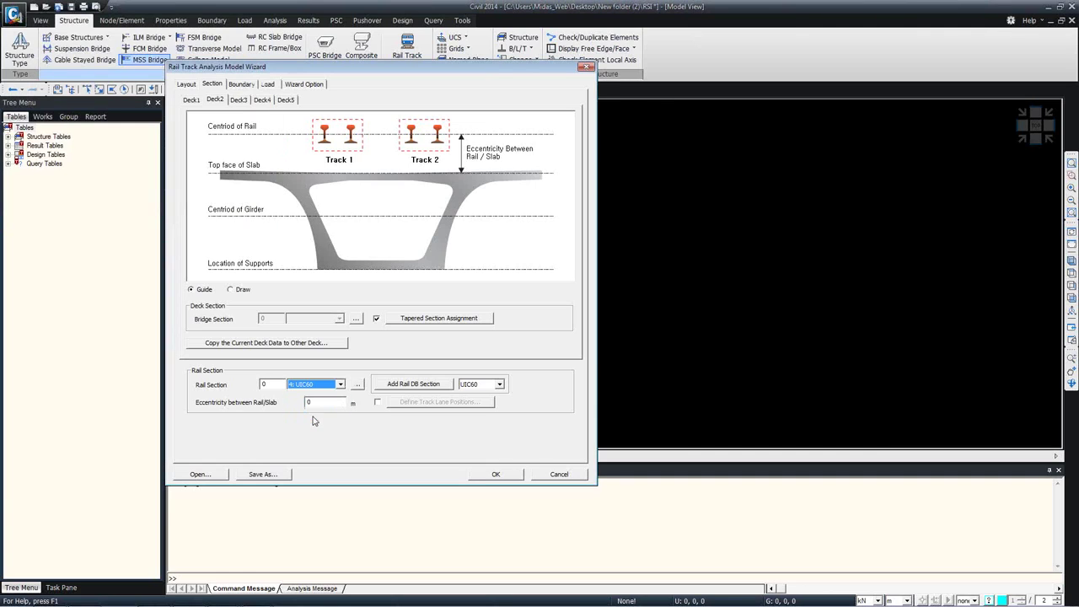
pyautogui.doubleClick(330, 401)
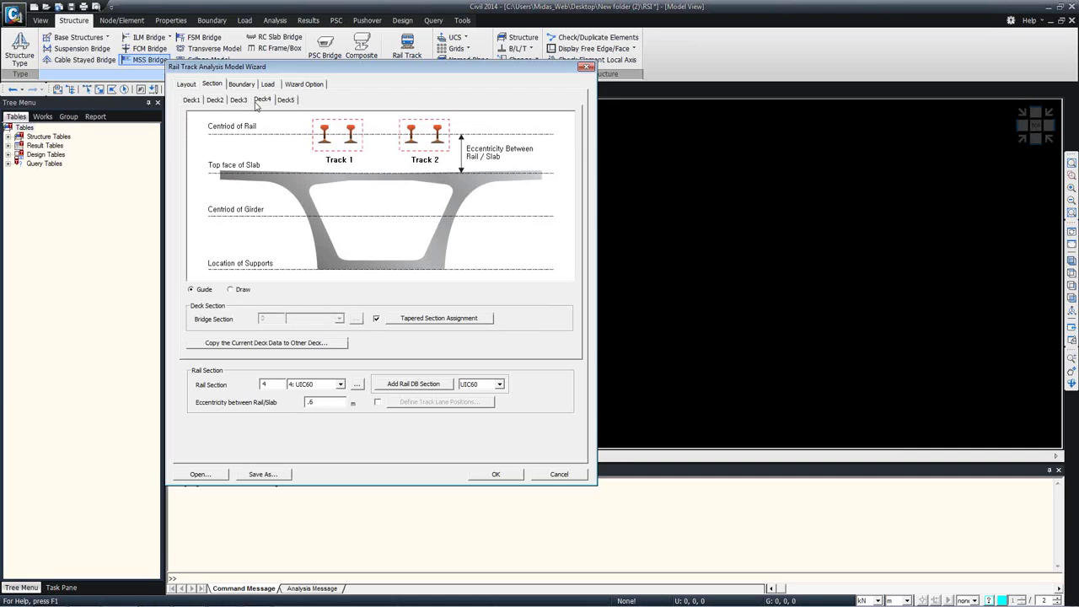
pyautogui.click(286, 100)
pyautogui.click(237, 102)
pyautogui.click(216, 101)
pyautogui.click(200, 101)
# - Enable track lane position definition on Deck1 and set lane distances D1 and D2 to 2.5 m each
pyautogui.click(378, 402)
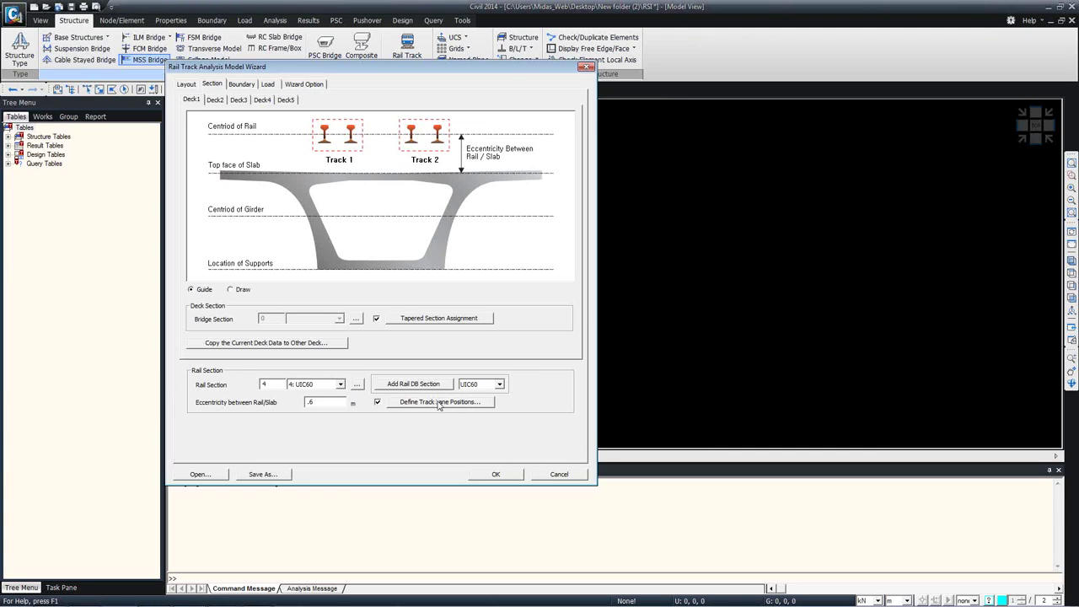
pyautogui.click(377, 402)
pyautogui.click(378, 402)
pyautogui.click(418, 403)
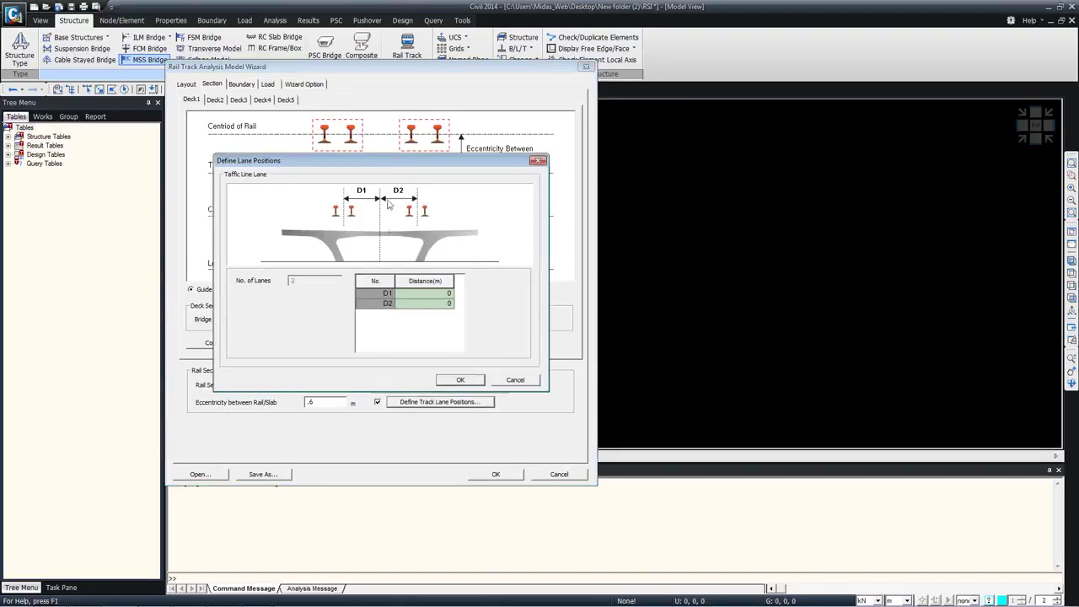
pyautogui.moveTo(379, 147); pyautogui.dragTo(401, 206)
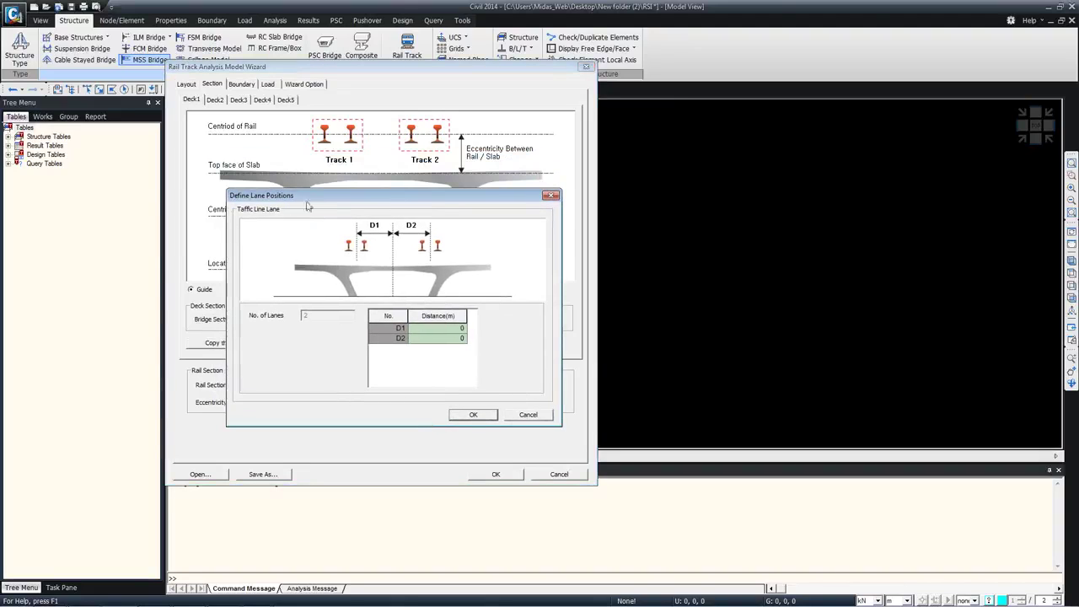
pyautogui.moveTo(308, 206); pyautogui.dragTo(318, 184)
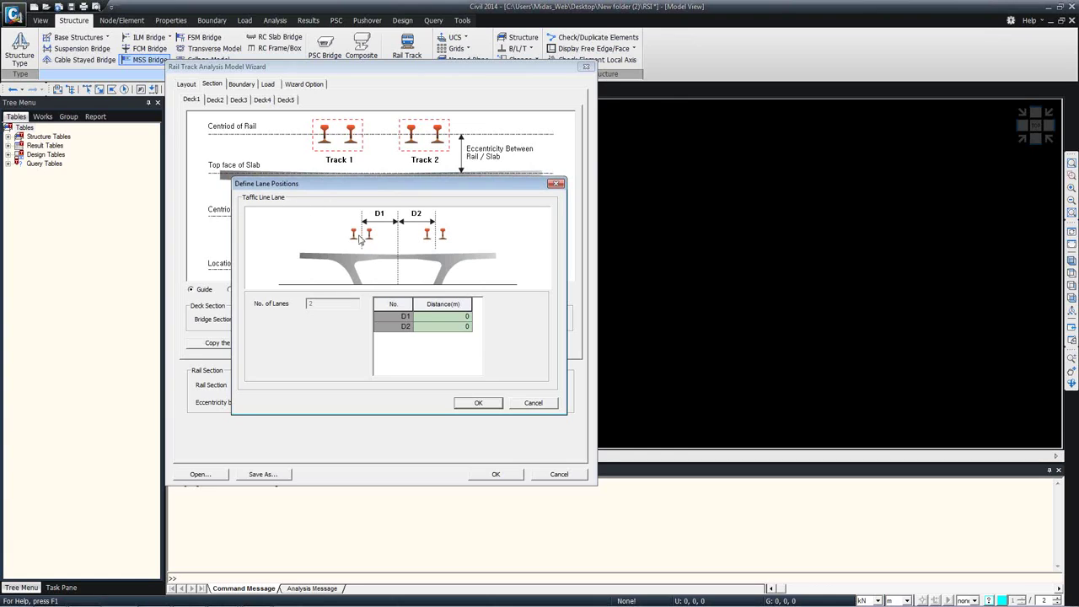
pyautogui.click(462, 319)
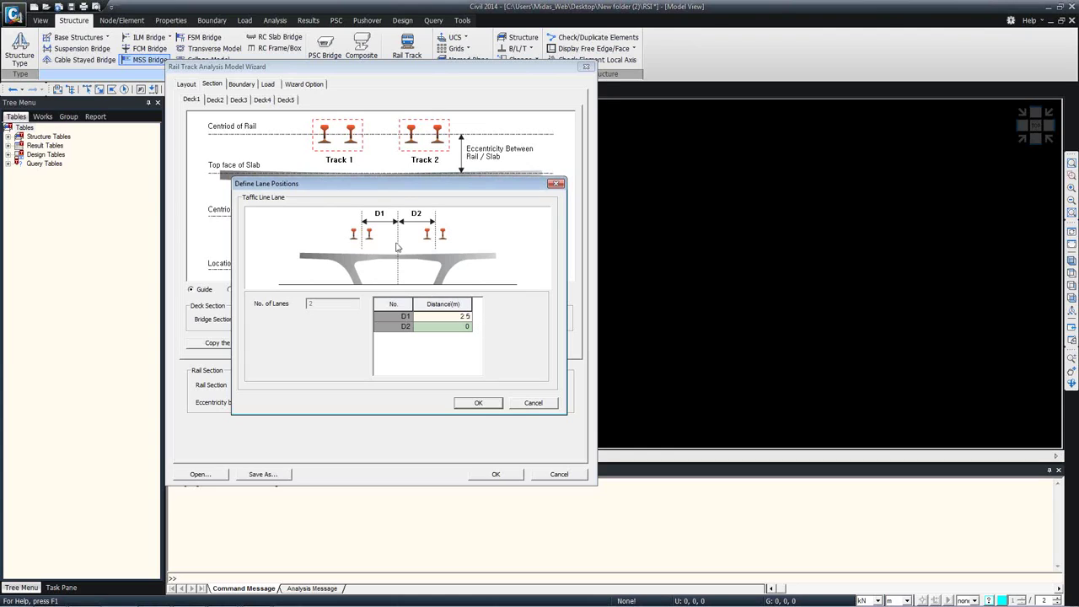
pyautogui.click(468, 331)
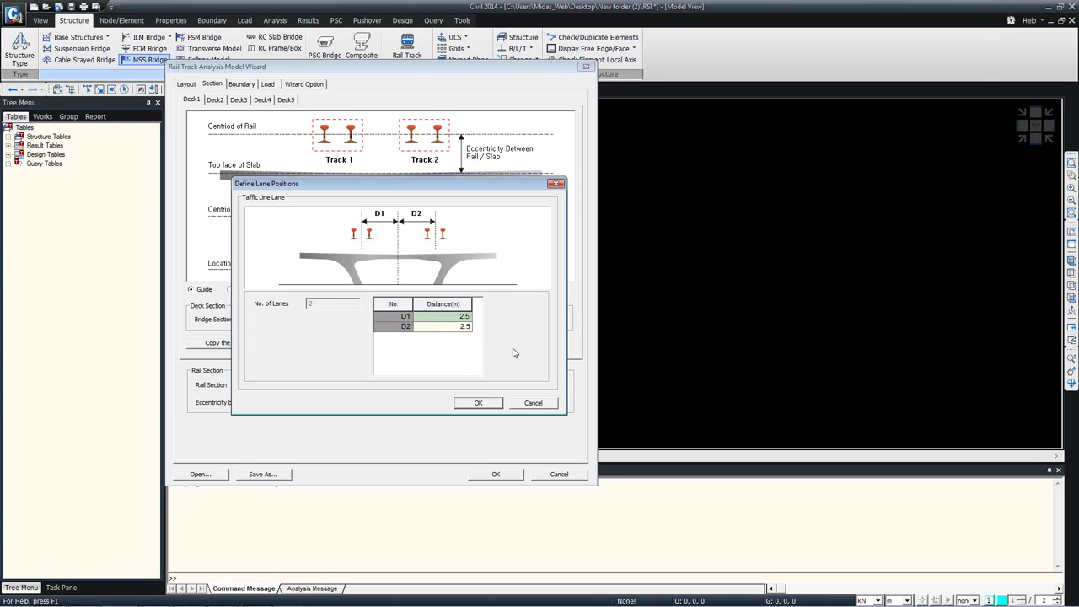
pyautogui.click(489, 402)
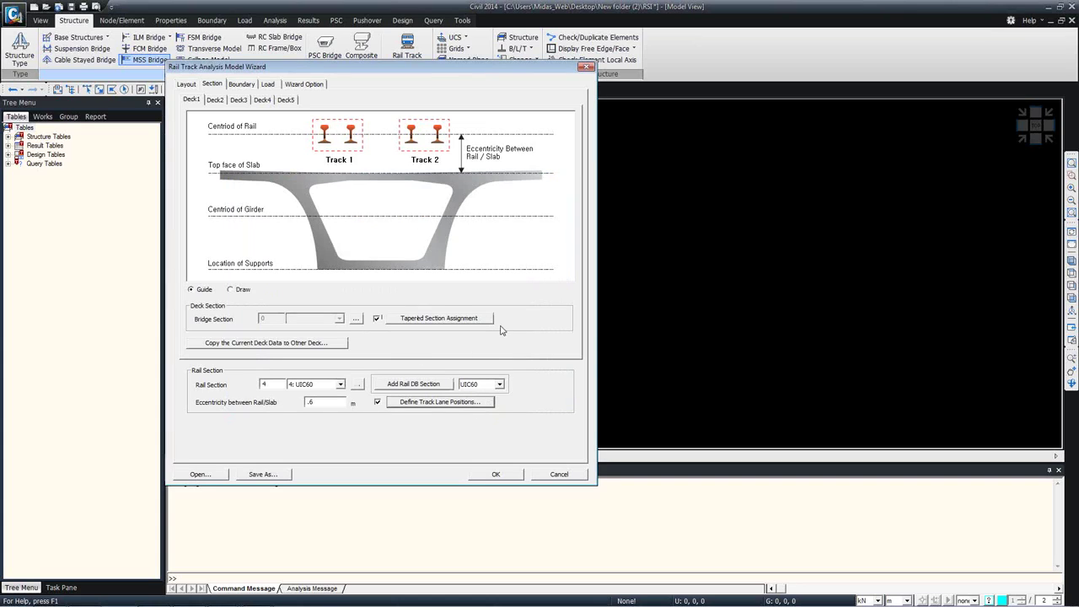
# - Switch the Deck1 section preview to the drawn view and review the section pages of the other decks
pyautogui.click(244, 292)
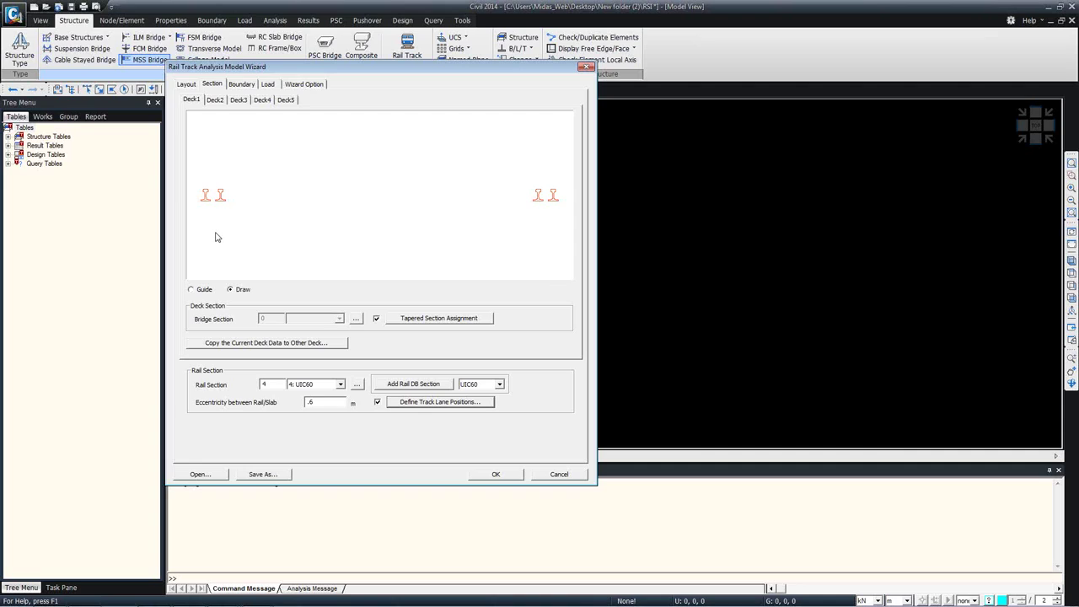
pyautogui.click(222, 102)
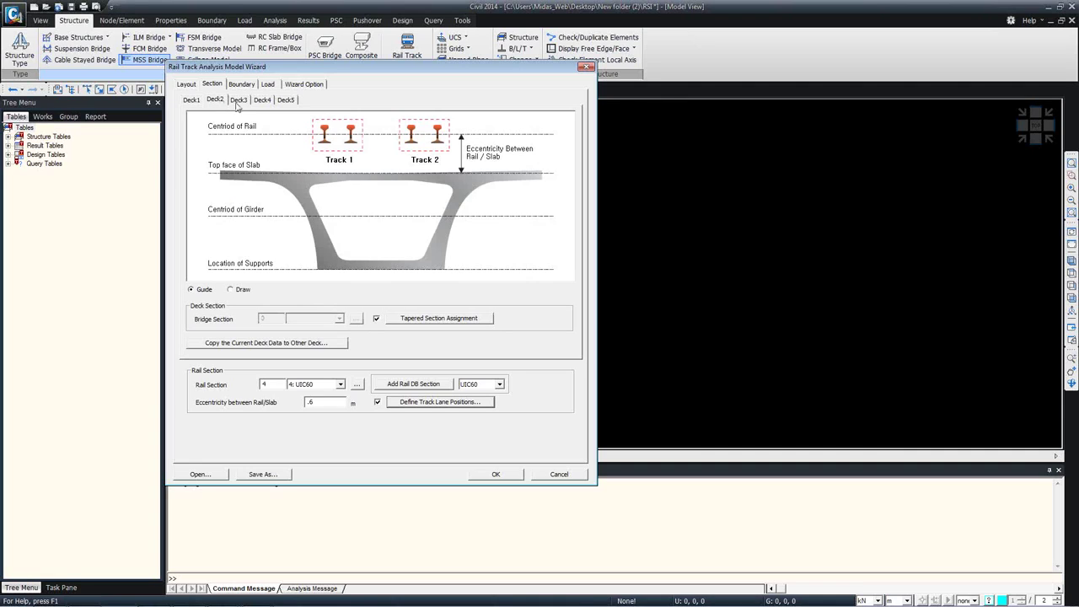
pyautogui.click(238, 102)
pyautogui.click(267, 100)
pyautogui.click(239, 100)
pyautogui.click(215, 101)
pyautogui.click(198, 102)
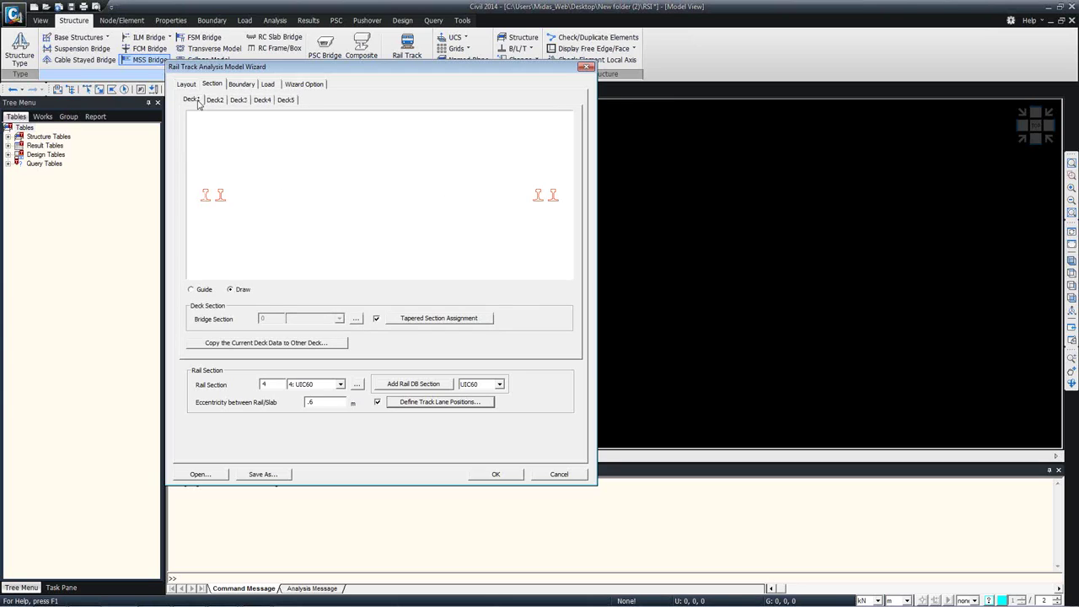
# - Set the ballast bed lateral resistance: Ud 0.002 m, unloaded Fmax 20 kN/m for stress and 12 kN/m for displacement, loaded Fmax 60 kN/m
pyautogui.click(241, 85)
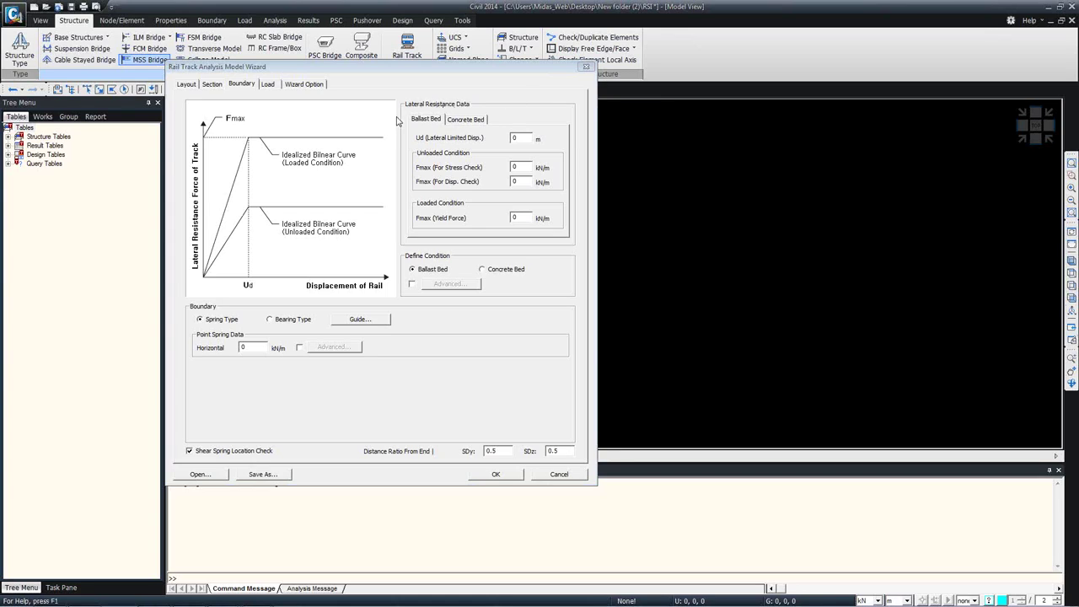
pyautogui.moveTo(393, 87); pyautogui.dragTo(592, 255)
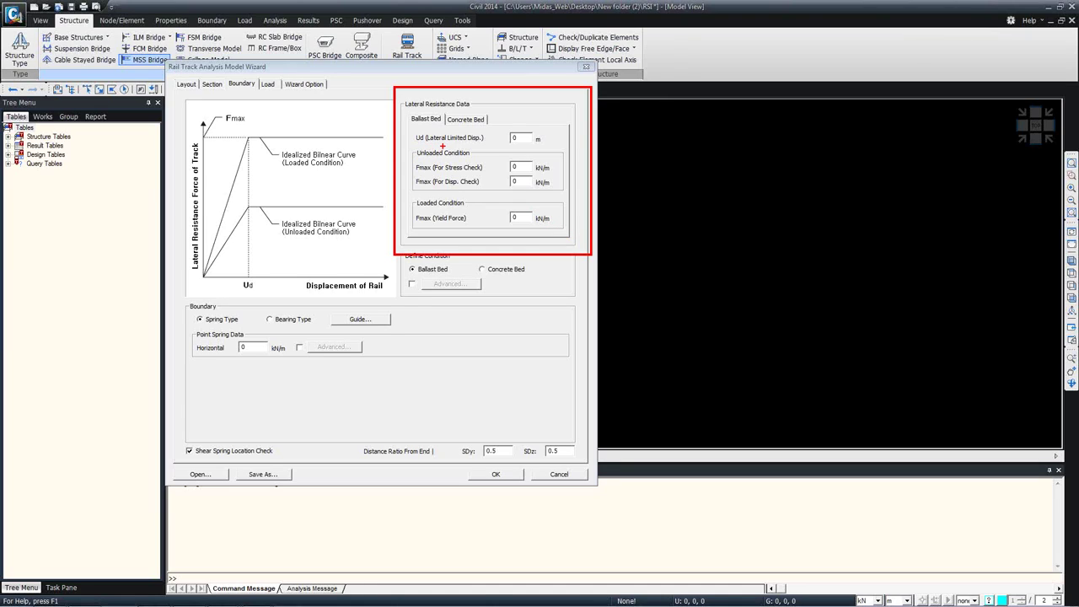
pyautogui.doubleClick(516, 137)
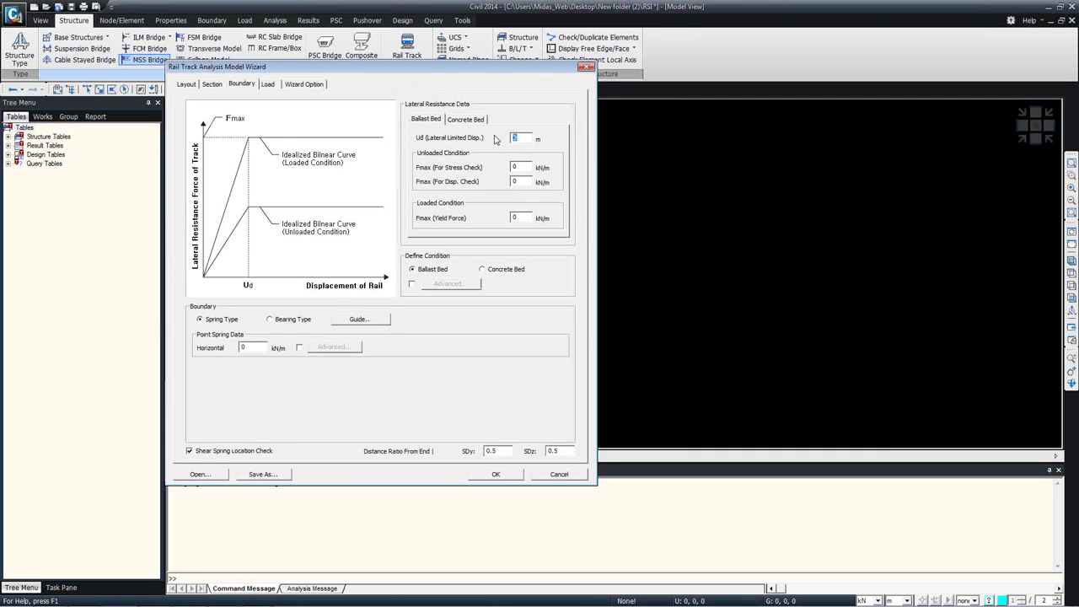
pyautogui.write('.000')
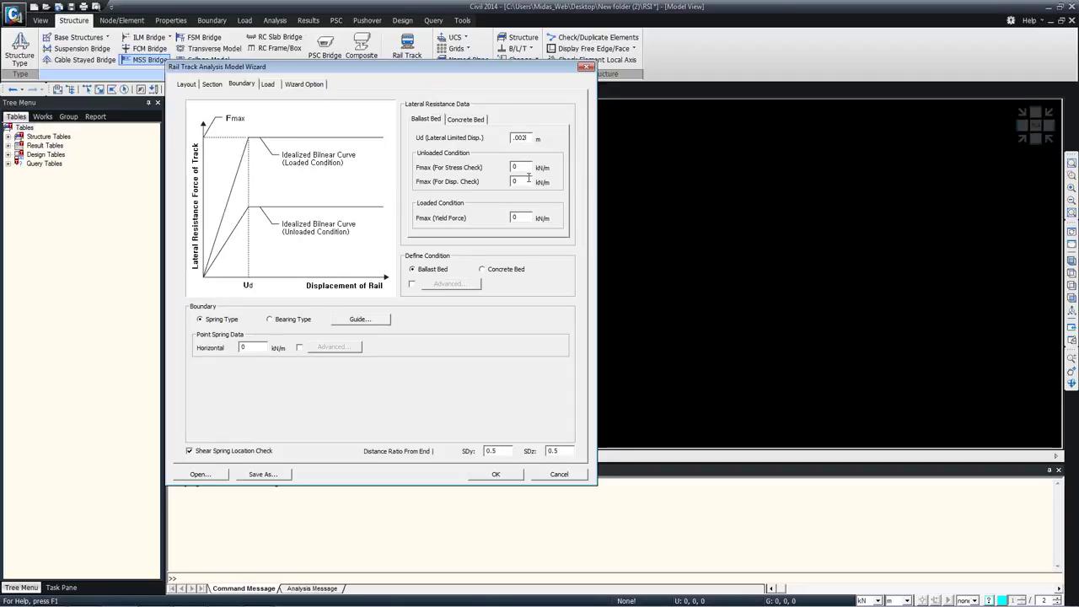
pyautogui.doubleClick(518, 167)
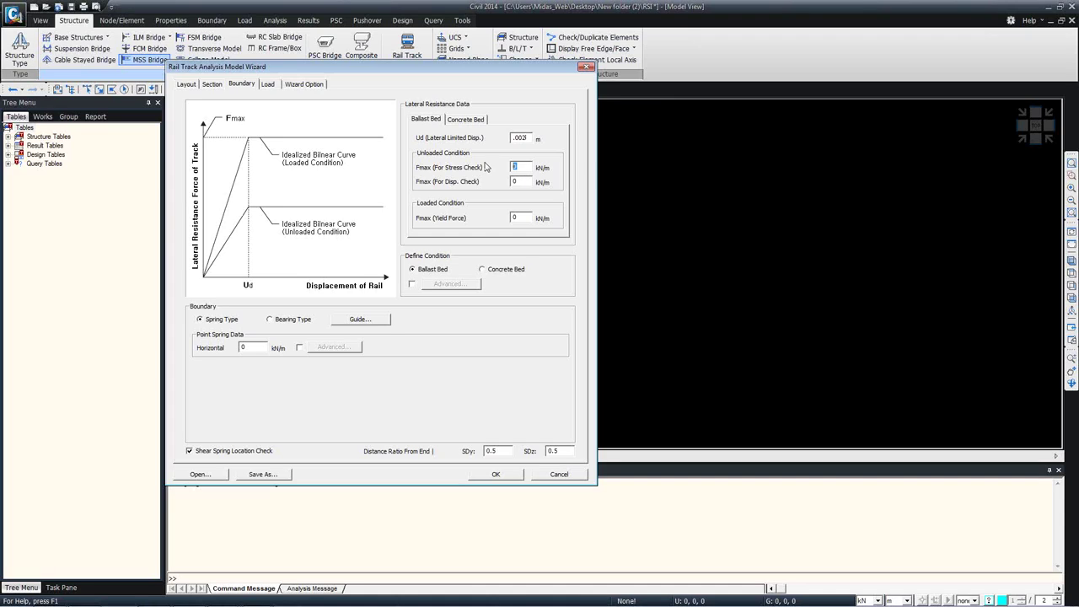
pyautogui.write('20')
pyautogui.doubleClick(518, 182)
pyautogui.write('12')
pyautogui.doubleClick(523, 218)
pyautogui.write('60')
# - Set the concrete bed lateral resistance to Ud 0.0005 m, unloaded Fmax 40 kN/m and loaded Fmax 60 kN/m, and compare it with the ballast bed data
pyautogui.click(468, 120)
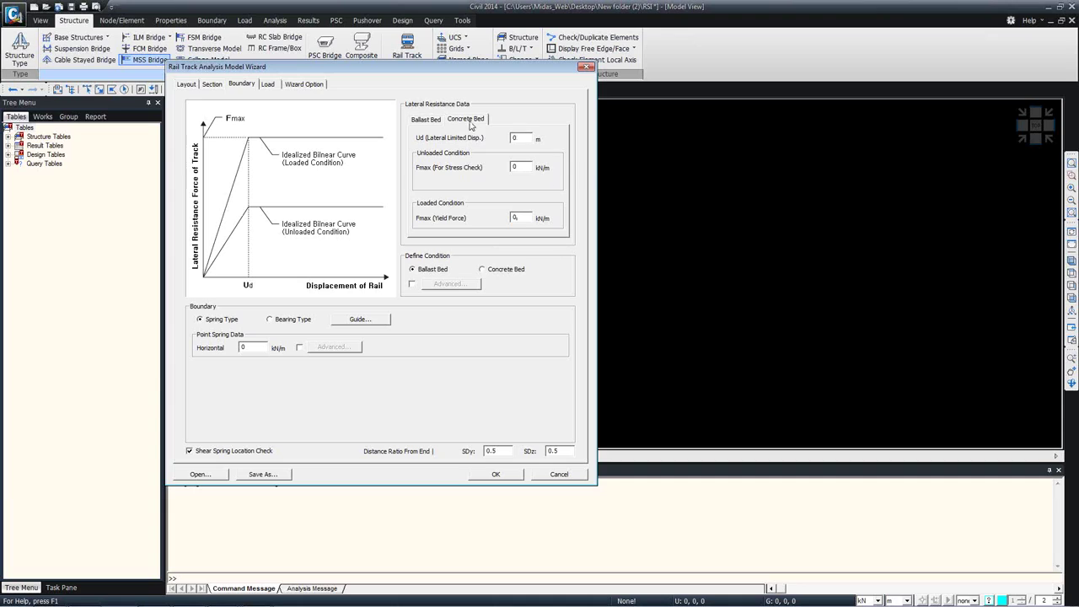
pyautogui.doubleClick(520, 138)
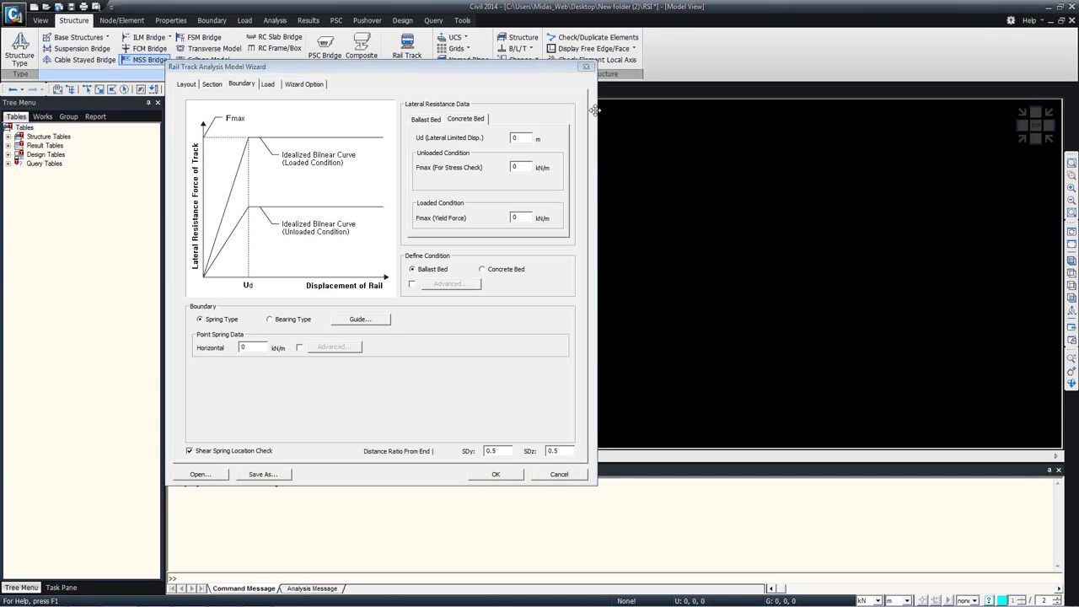
pyautogui.doubleClick(516, 138)
pyautogui.write('0.0008')
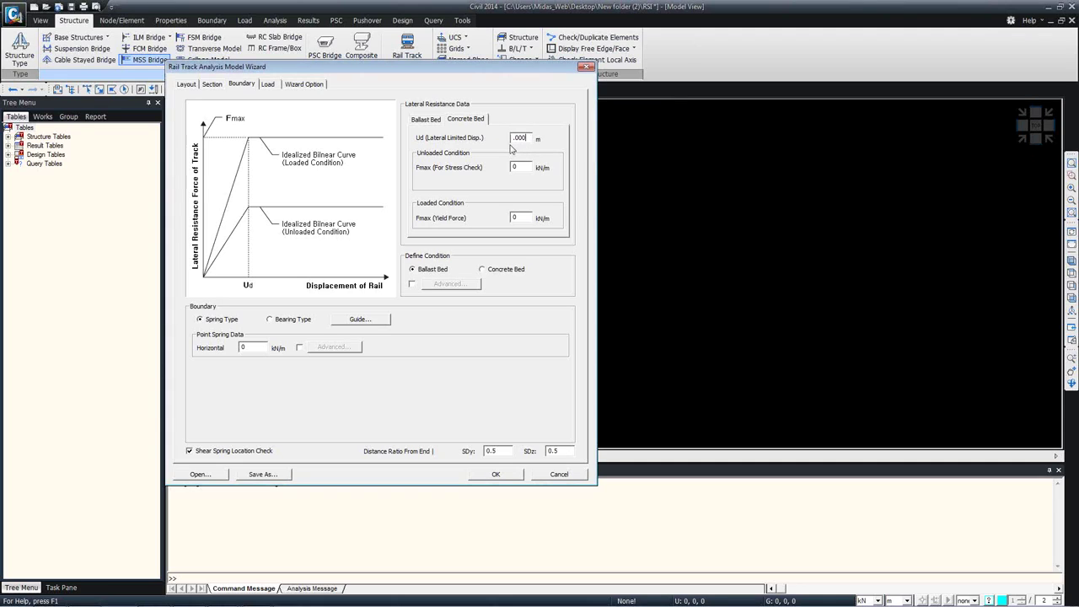
pyautogui.doubleClick(520, 168)
pyautogui.write('40')
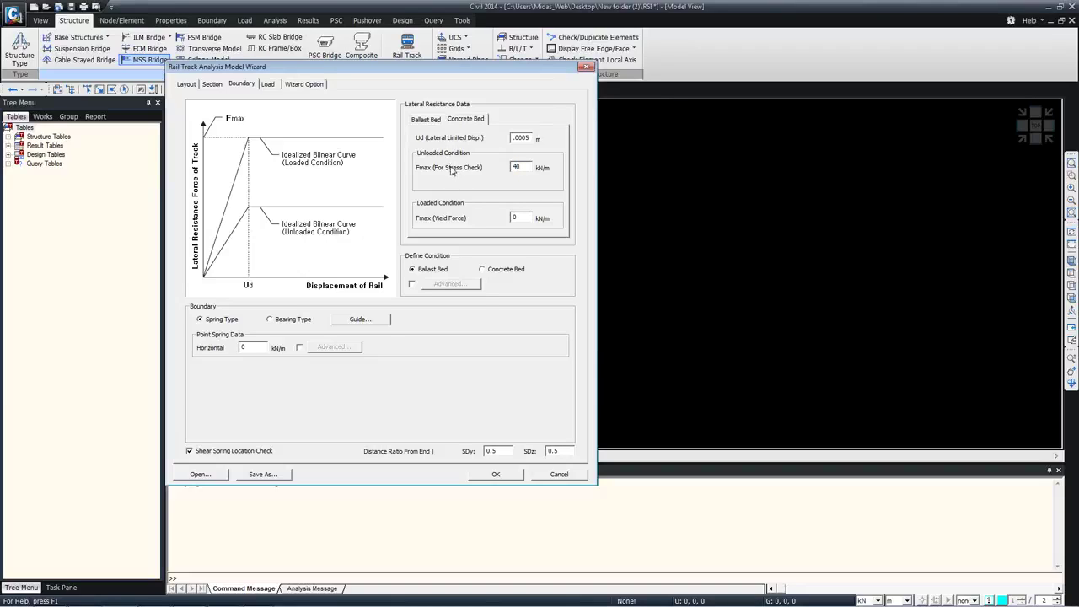
pyautogui.doubleClick(521, 217)
pyautogui.write('60')
pyautogui.click(427, 120)
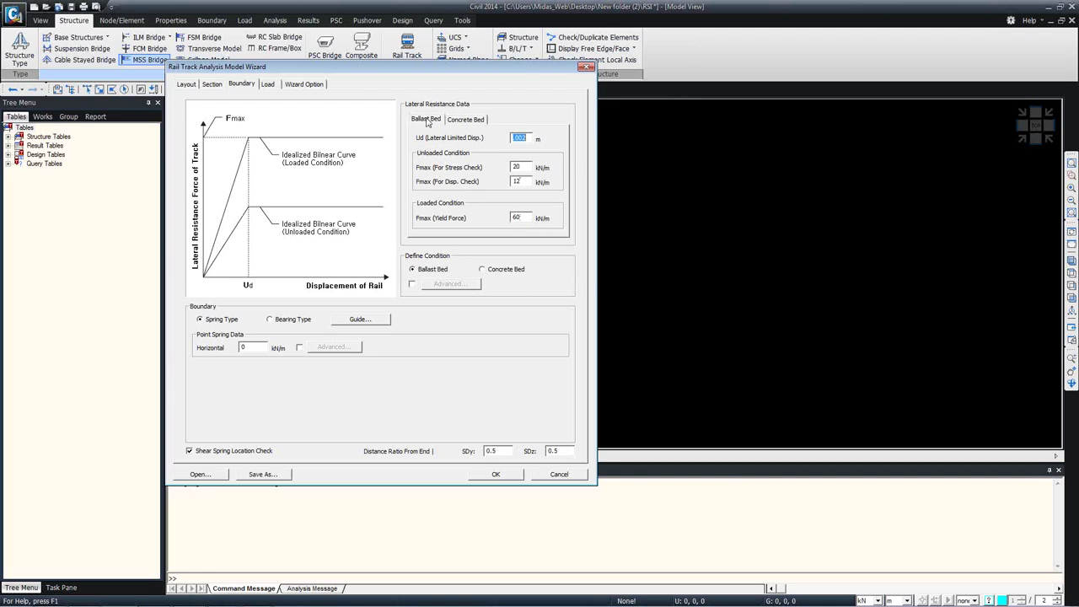
pyautogui.click(467, 120)
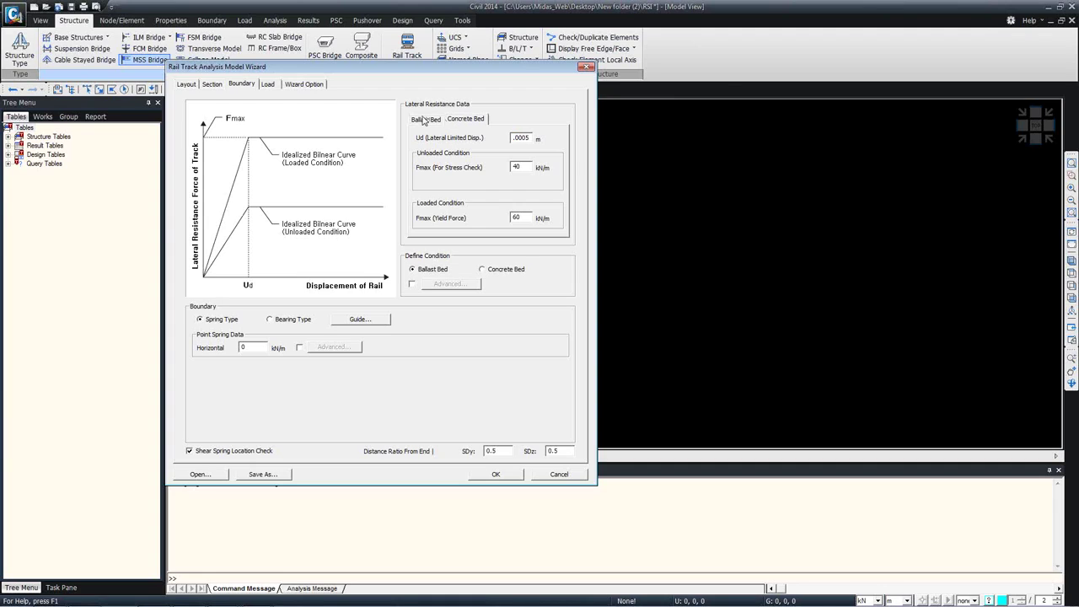
pyautogui.click(422, 118)
# - Enable the advanced bed condition definition and assign Ballast Bed from 0 to 300 m
pyautogui.moveTo(390, 246)
pyautogui.mouseDown()
pyautogui.moveTo(456, 277)
pyautogui.moveTo(565, 278)
pyautogui.mouseUp()
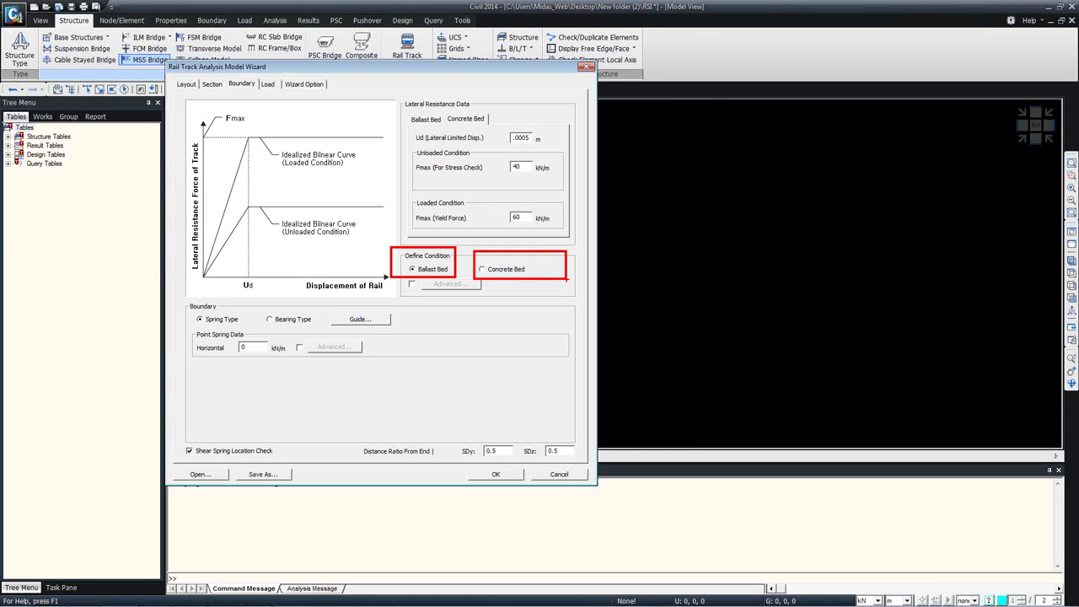
pyautogui.press('Escape')
pyautogui.click(412, 284)
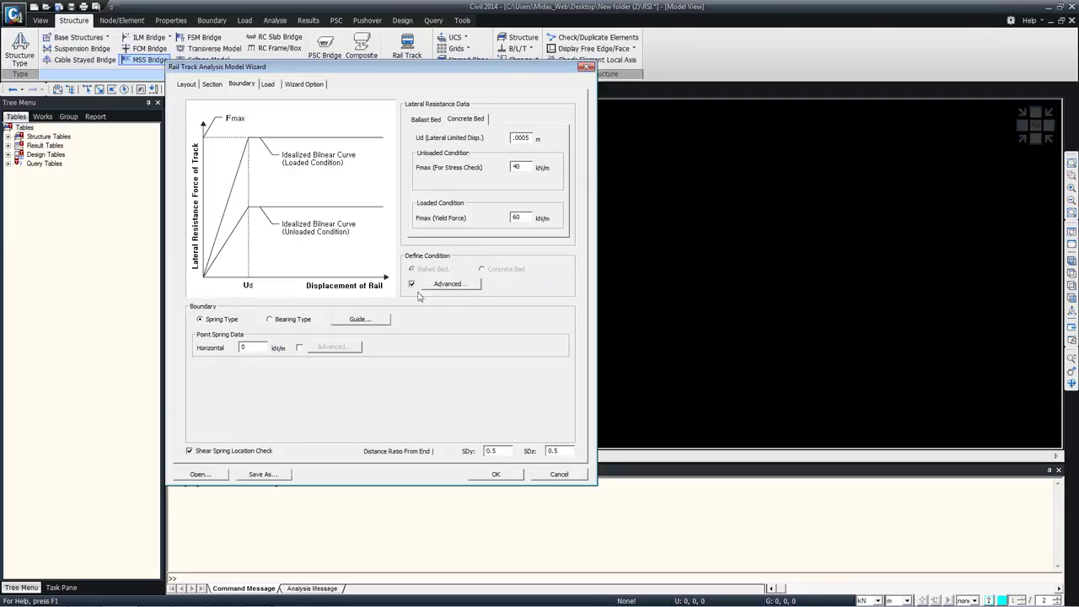
pyautogui.click(451, 287)
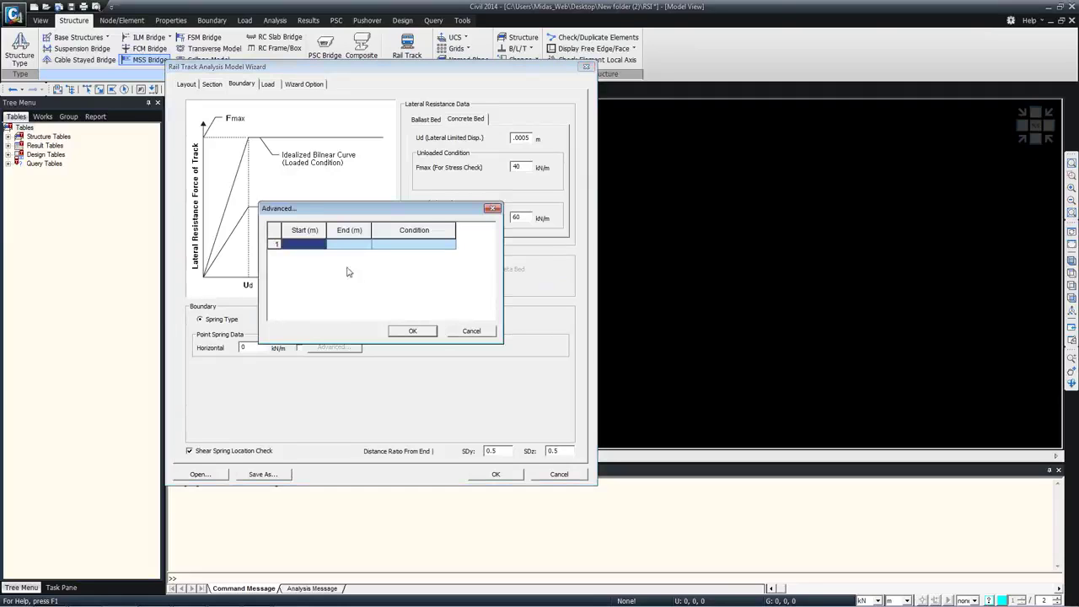
pyautogui.click(322, 245)
pyautogui.write('0')
pyautogui.press('Tab')
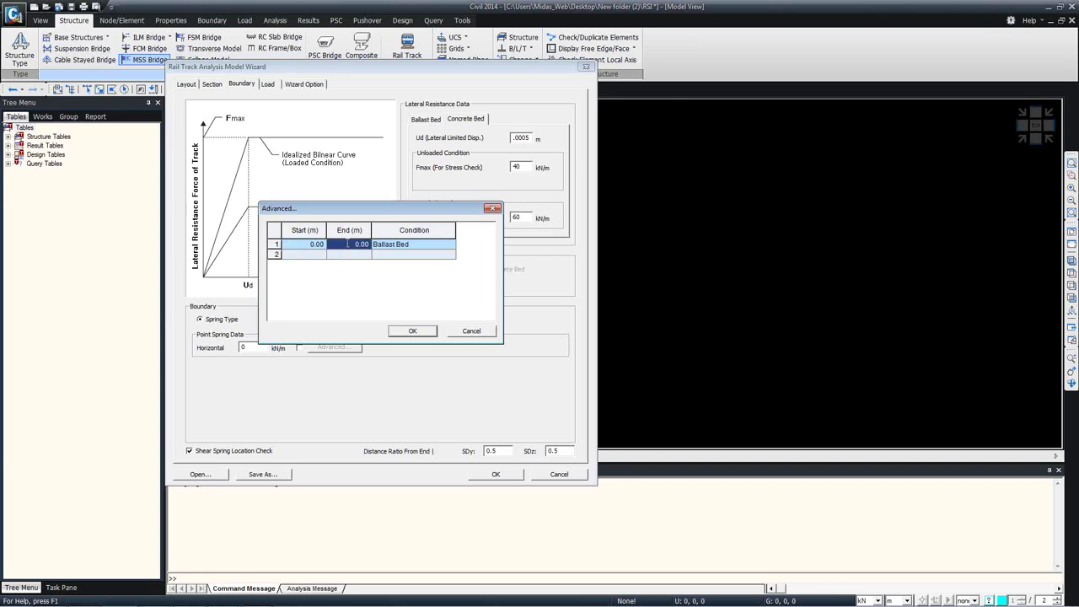
pyautogui.write('300')
pyautogui.click(403, 246)
# - Add a second bed condition range from 300 to 860 m with Concrete Bed
pyautogui.click(322, 255)
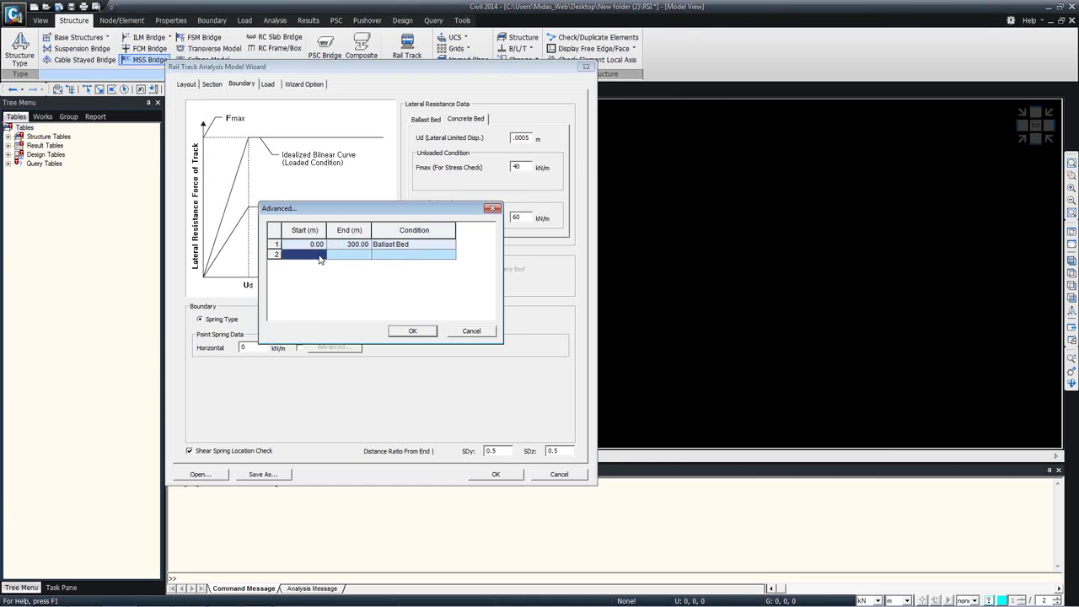
pyautogui.write('300')
pyautogui.press('Tab')
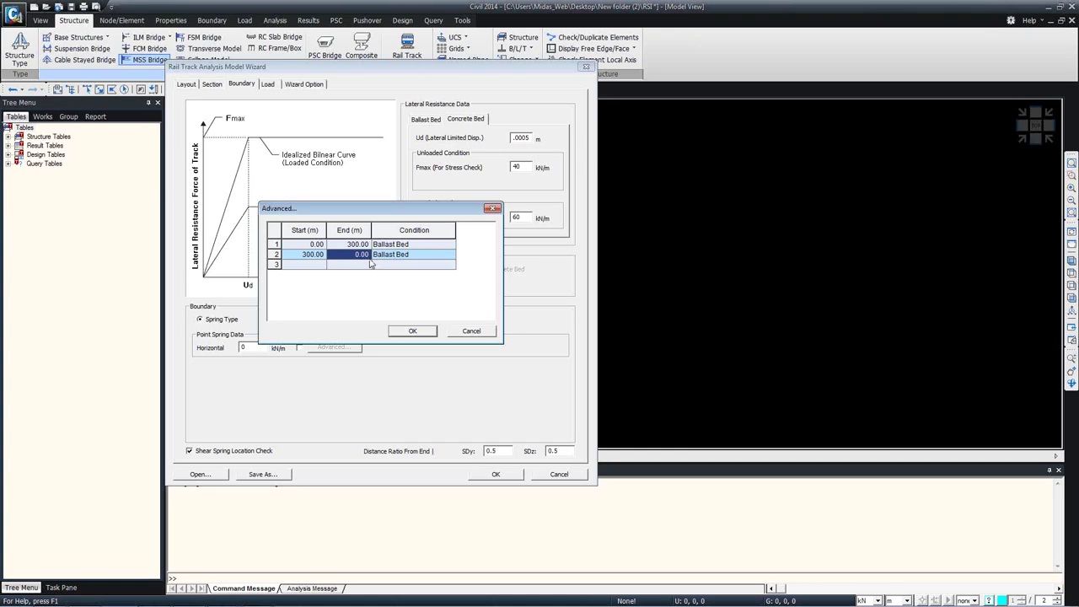
pyautogui.write('56')
pyautogui.press('BackSpace')
pyautogui.press('BackSpace')
pyautogui.write('860')
pyautogui.click(399, 255)
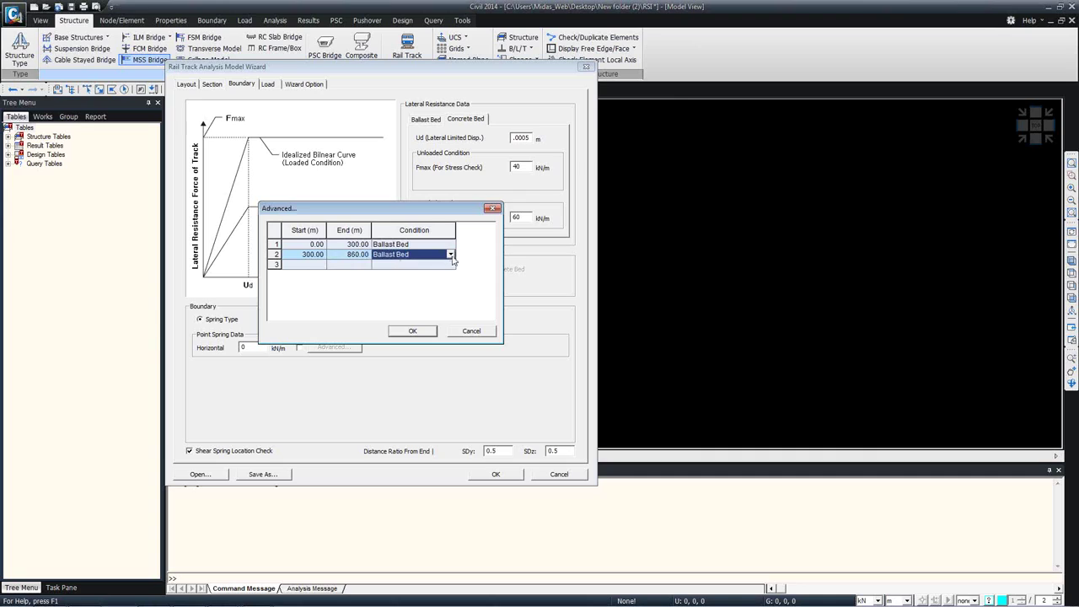
pyautogui.click(417, 255)
pyautogui.click(405, 274)
# - Add a third bed condition range from 860 to 1160 m with Ballast Bed and accept the advanced conditions
pyautogui.click(311, 267)
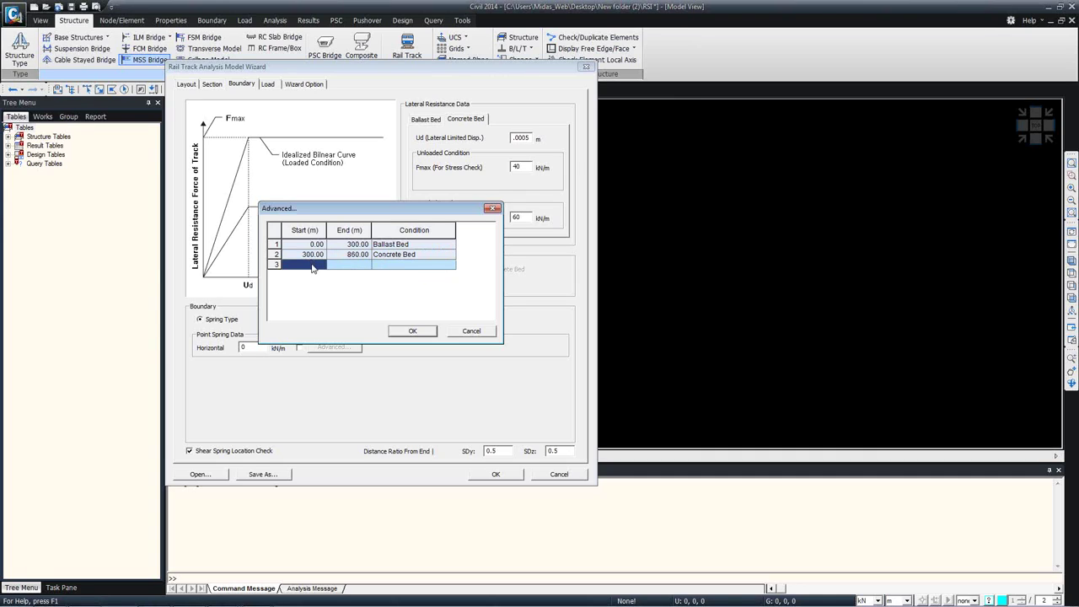
pyautogui.write('360')
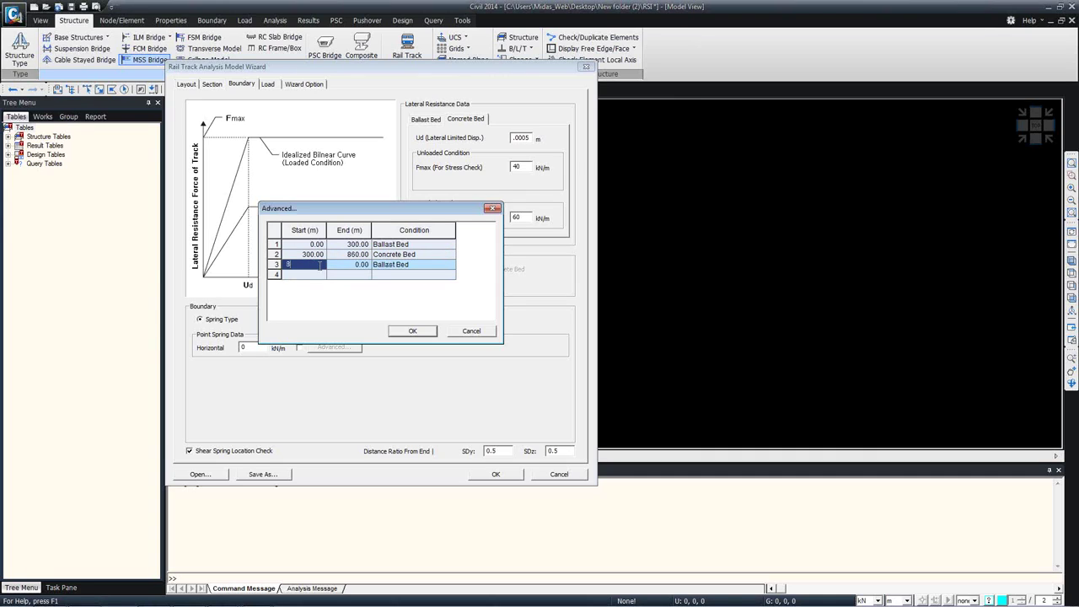
pyautogui.click(353, 267)
pyautogui.write('1')
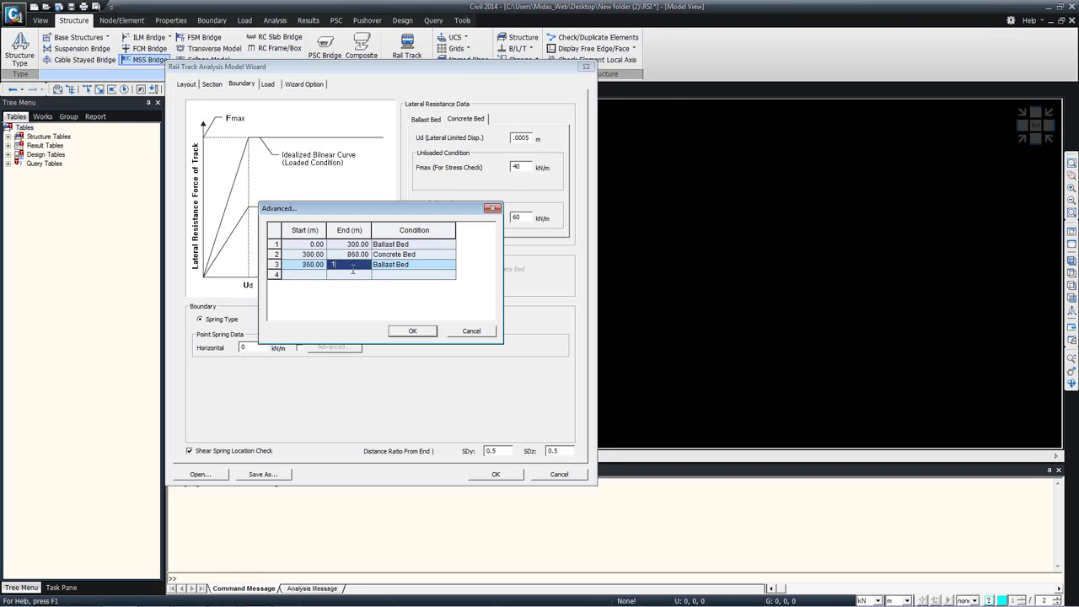
pyautogui.write('160')
pyautogui.press('Tab')
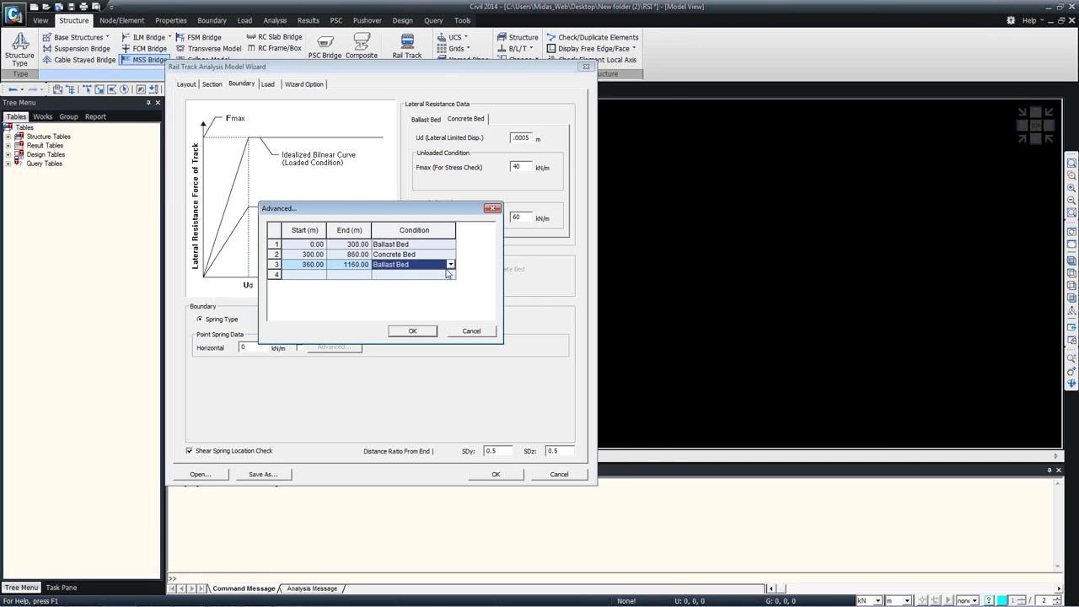
pyautogui.click(362, 274)
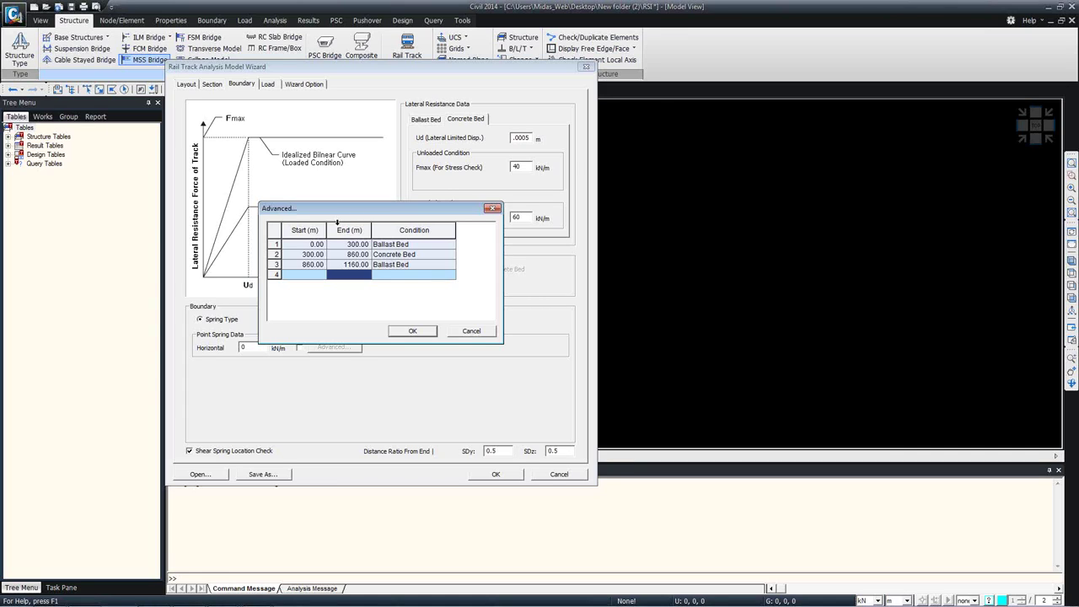
pyautogui.click(412, 333)
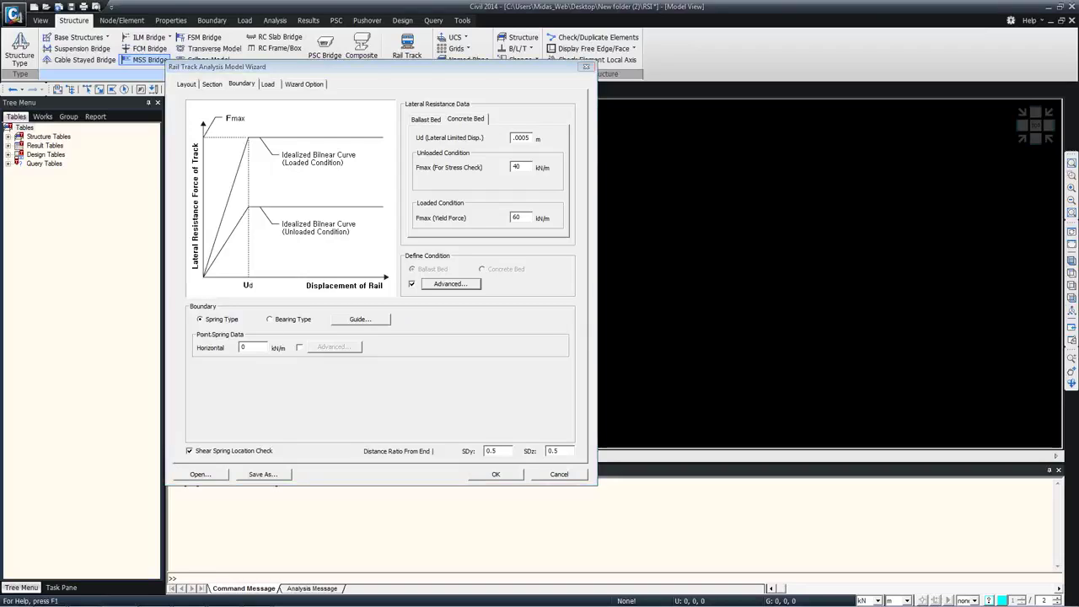
# - Try the Bearing Type boundary option and switch back to Spring Type
pyautogui.click(270, 320)
pyautogui.click(231, 323)
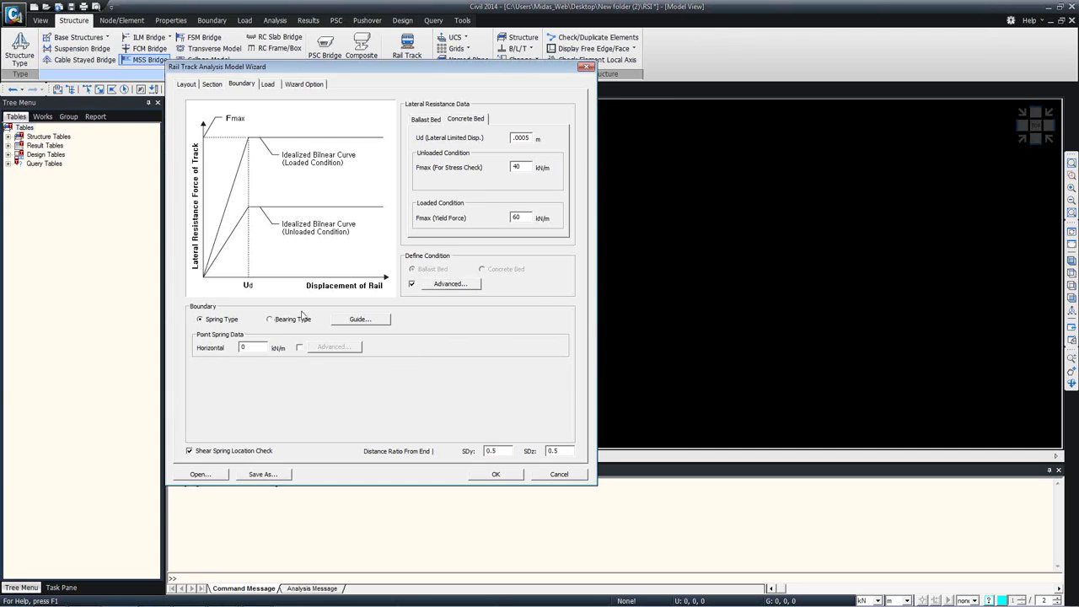
# - Examine the boundary guide diagrams for Bearing Type, Embankment, Embankment and Deck Start Point Connection, and Deck End and Start Point Connection
pyautogui.click(360, 319)
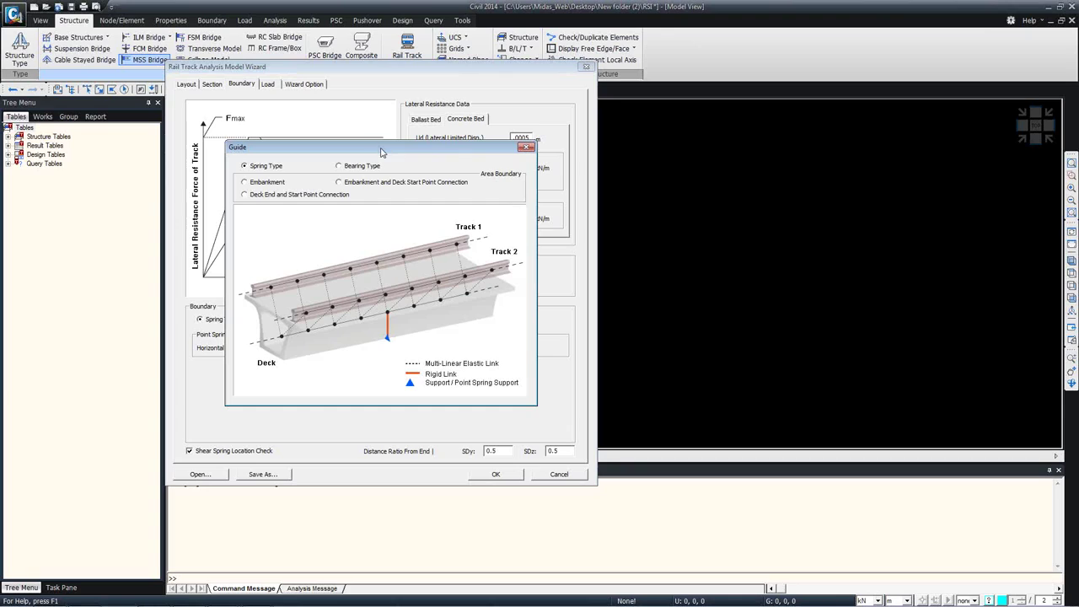
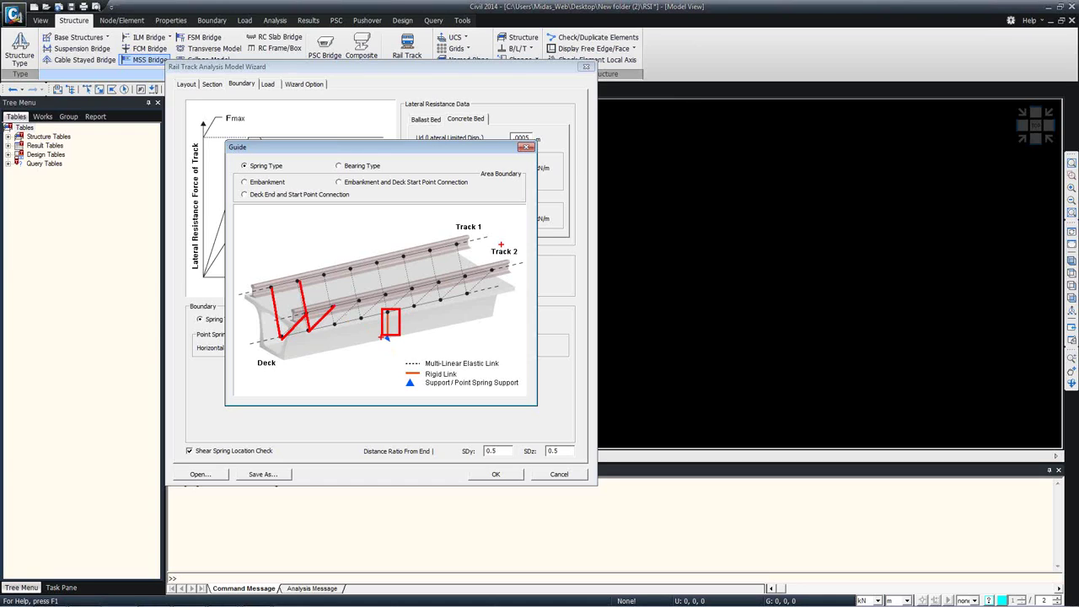
pyautogui.click(365, 169)
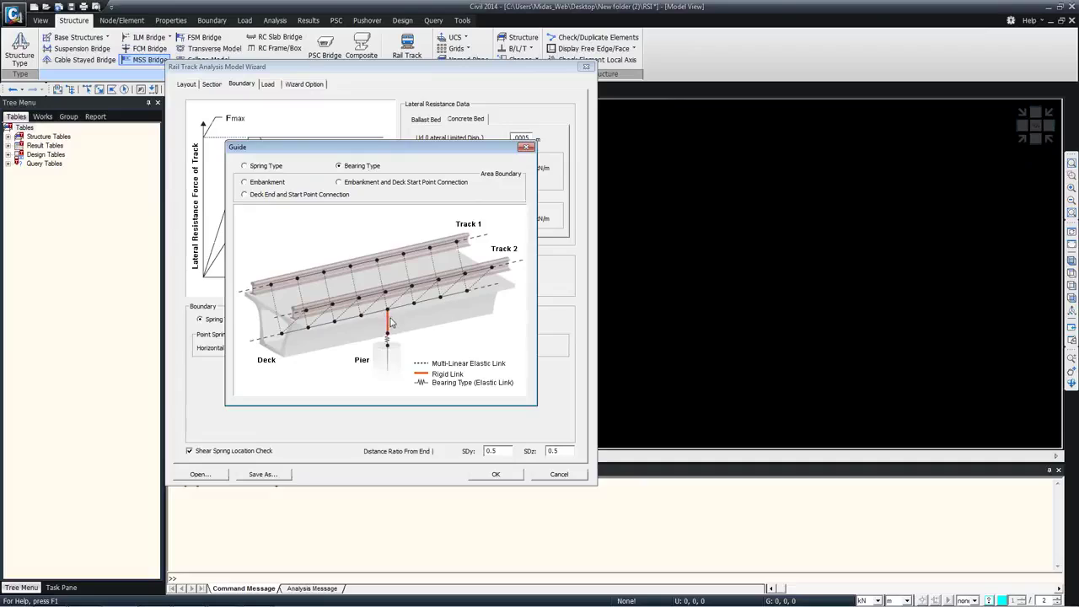
pyautogui.moveTo(365, 348); pyautogui.dragTo(405, 390)
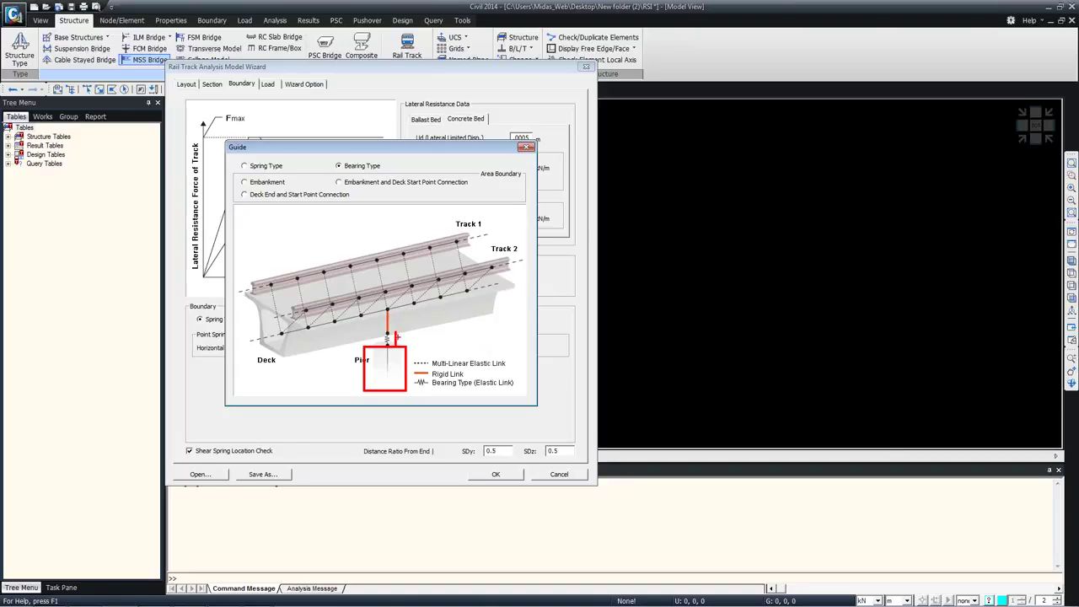
pyautogui.click(278, 183)
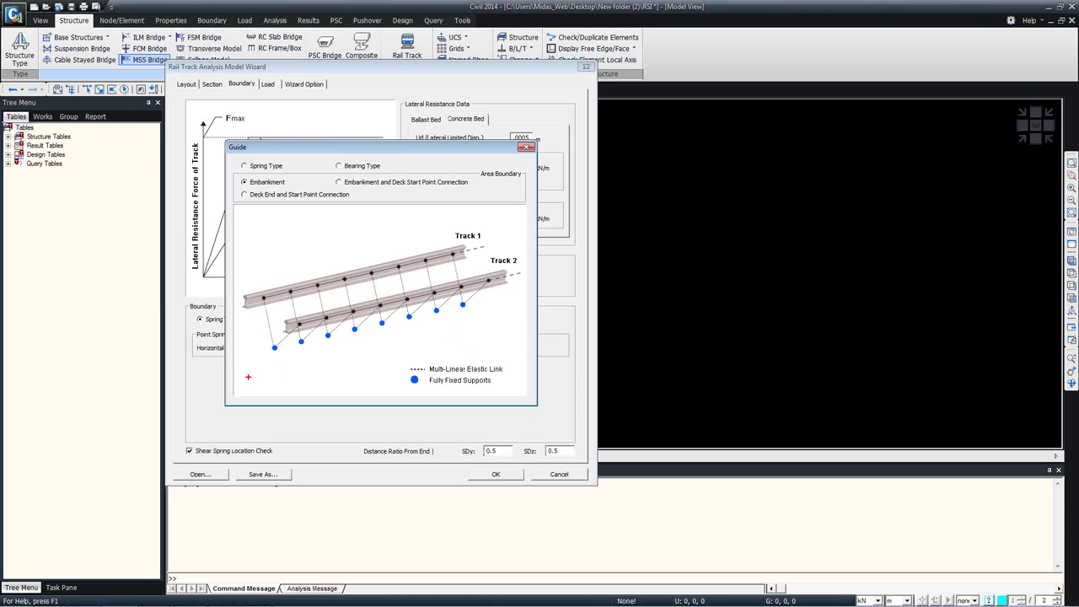
pyautogui.moveTo(269, 339)
pyautogui.mouseDown()
pyautogui.moveTo(289, 360)
pyautogui.moveTo(311, 357)
pyautogui.mouseUp()
pyautogui.press('Escape')
pyautogui.click(350, 185)
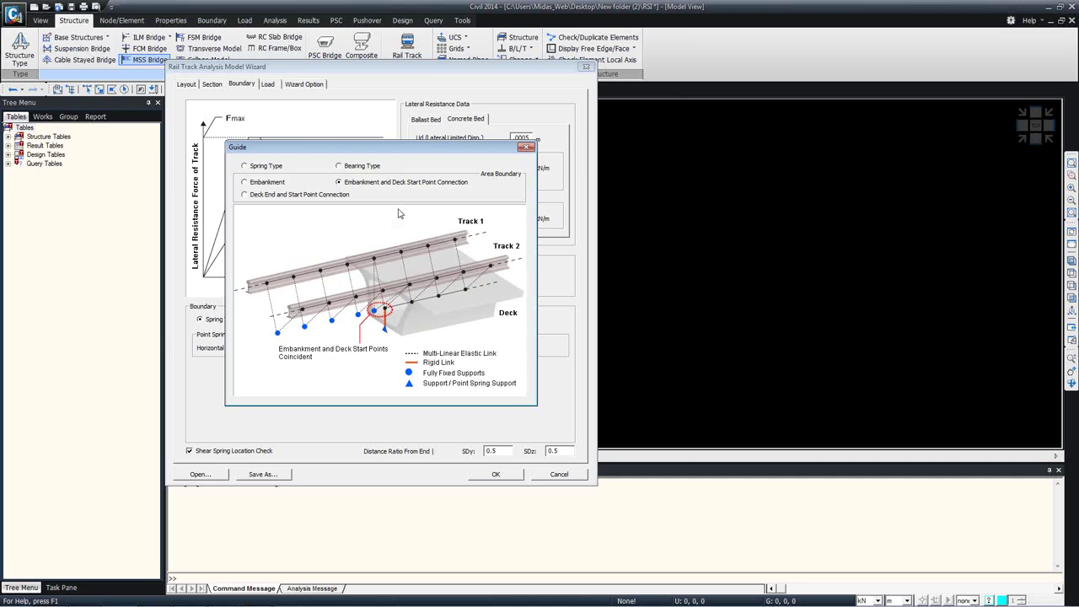
pyautogui.click(317, 195)
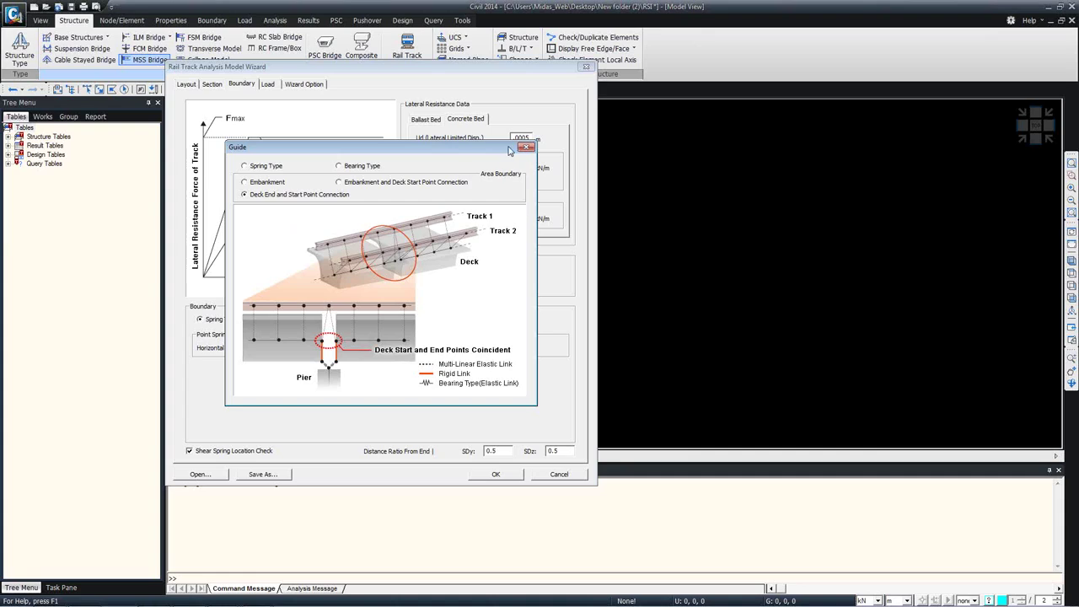
pyautogui.click(526, 146)
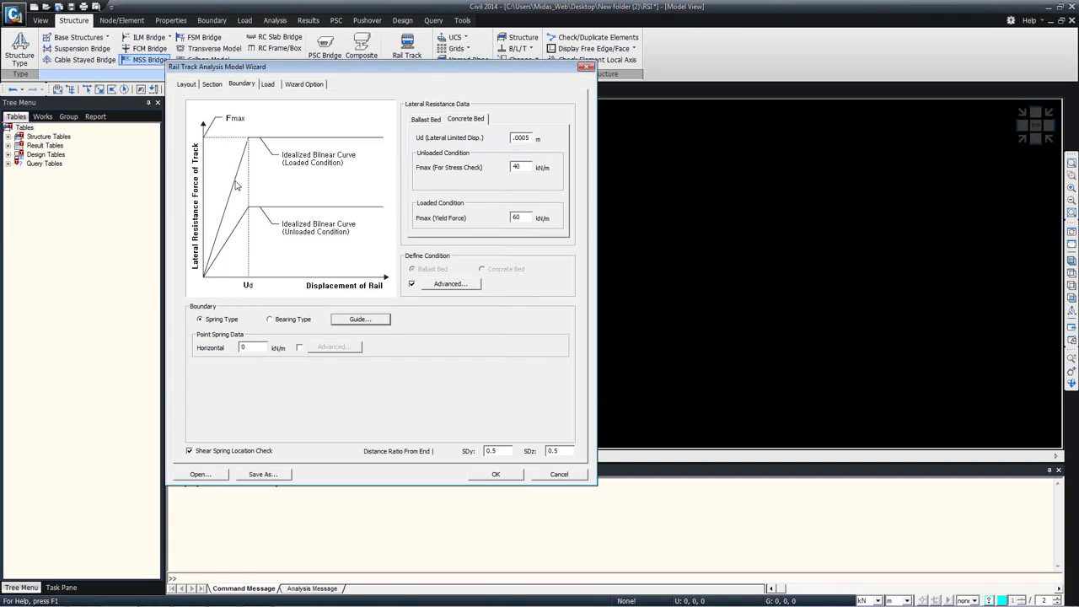
# - Choose the Bearing Type boundary and set the horizontal elastic link stiffness to 500 kN/m
pyautogui.click(285, 320)
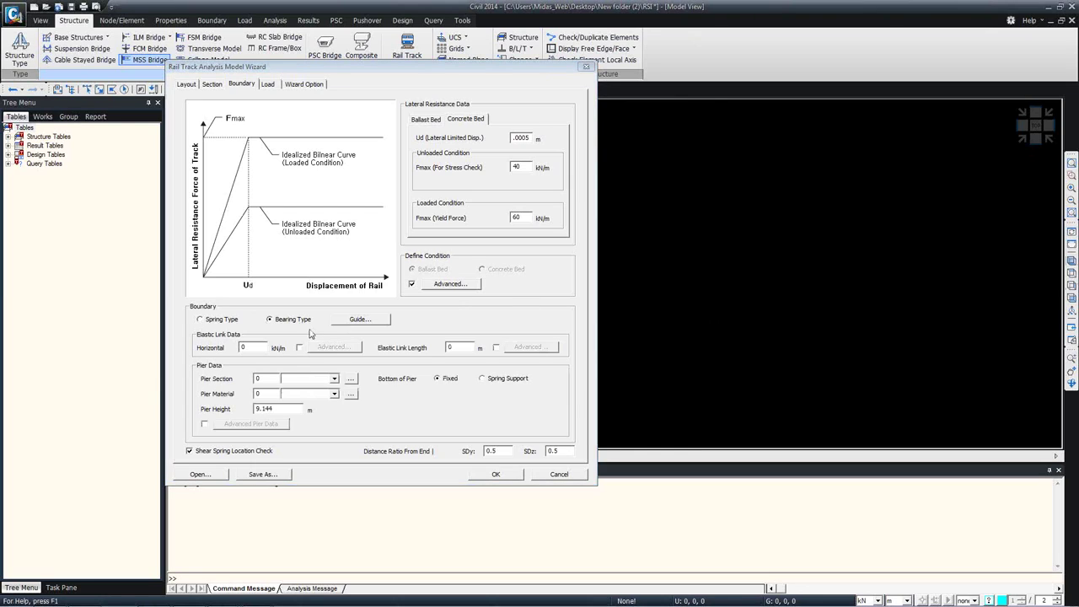
pyautogui.click(256, 349)
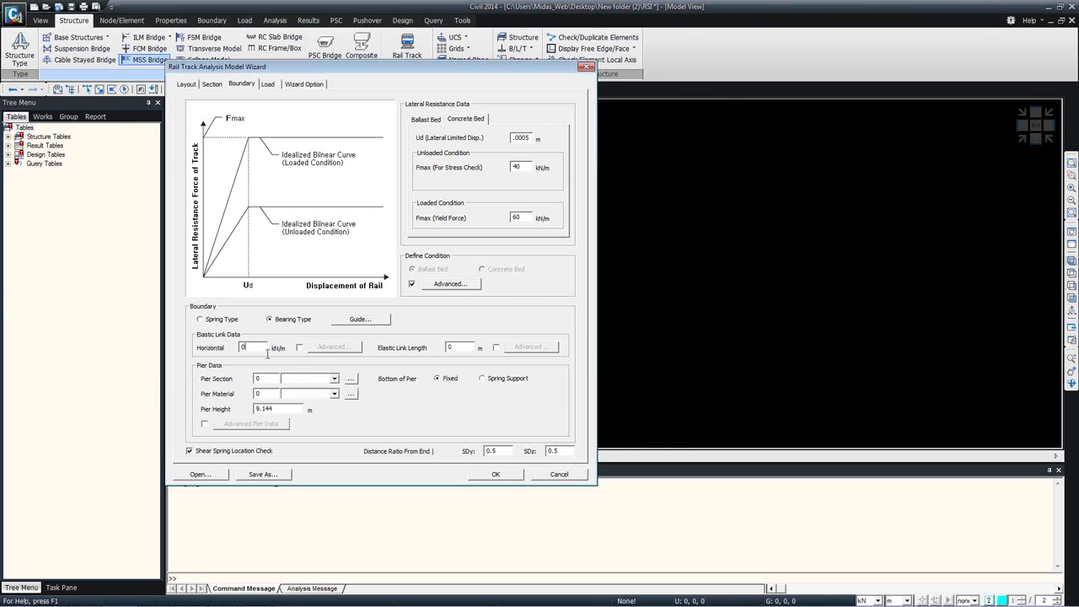
pyautogui.moveTo(267, 354); pyautogui.dragTo(221, 347)
pyautogui.write('500')
# - Enable and review the advanced horizontal elastic link data, and set the elastic link length to 0.2 m
pyautogui.click(299, 347)
pyautogui.click(334, 347)
pyautogui.moveTo(388, 215); pyautogui.dragTo(384, 251)
pyautogui.click(431, 354)
pyautogui.moveTo(468, 347); pyautogui.dragTo(436, 347)
# - Assign section 1: Pier and material 2: Grade C4000 to the piers
pyautogui.click(315, 386)
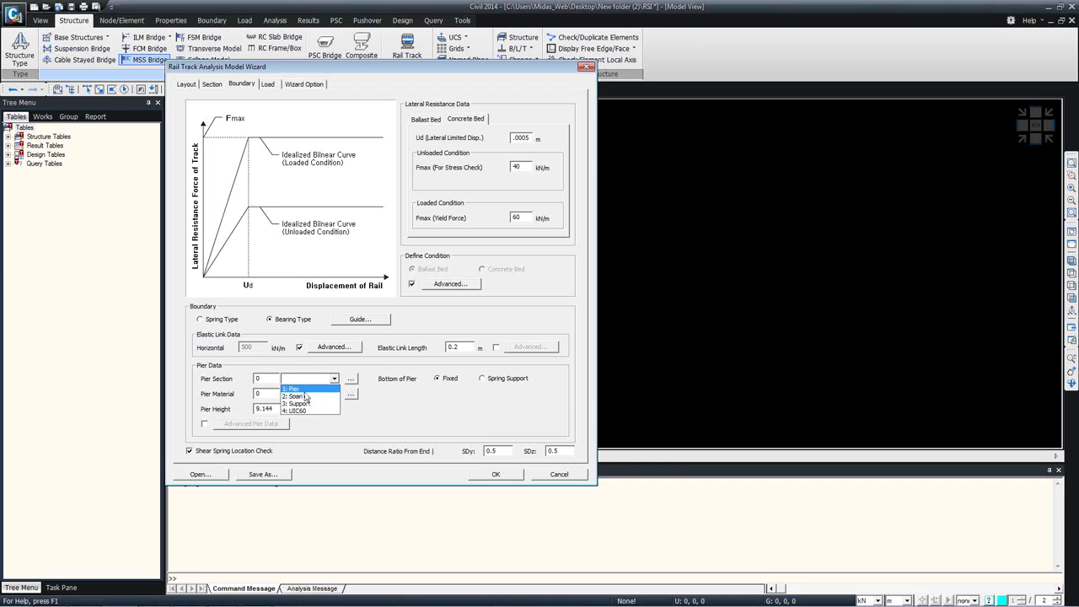
pyautogui.click(326, 398)
pyautogui.click(334, 394)
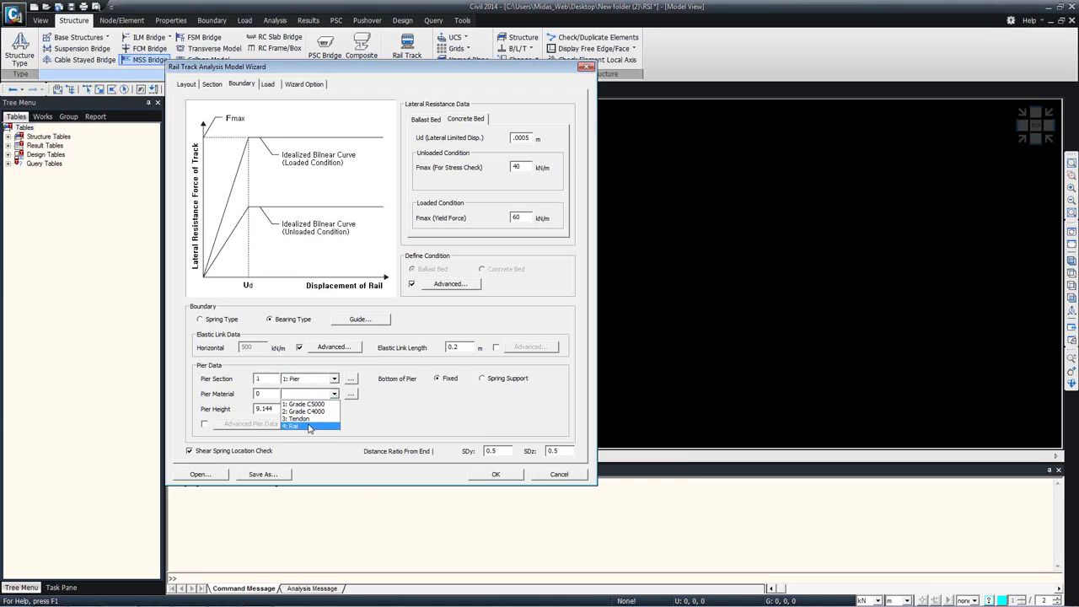
pyautogui.click(321, 411)
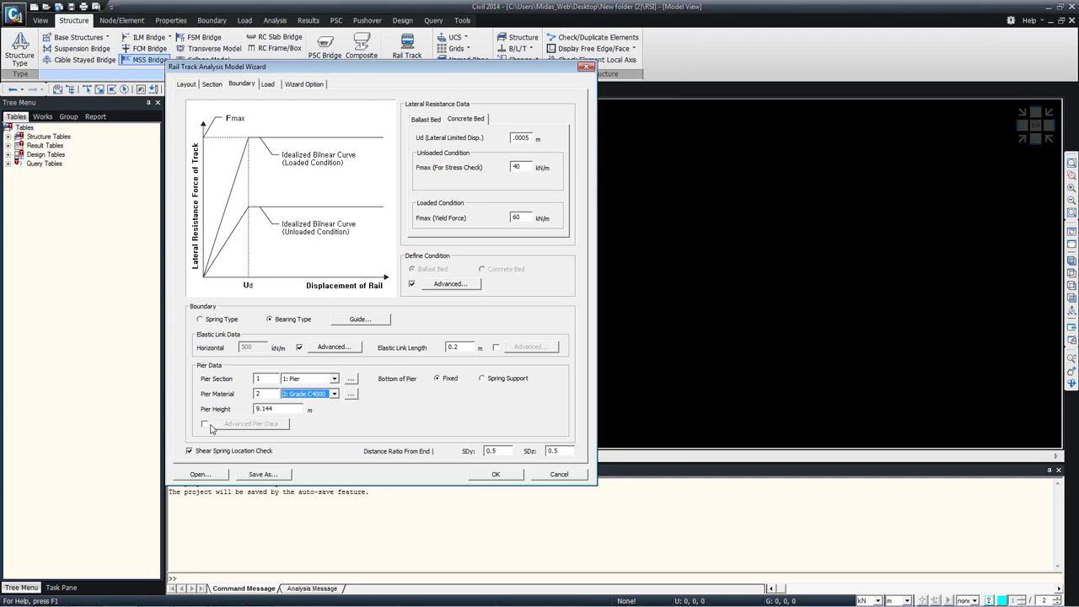
# - Enable advanced pier data and set the material of piers Deck1_1, Deck2_1 and Deck2_2 to Grade C4000
pyautogui.click(204, 425)
pyautogui.click(232, 428)
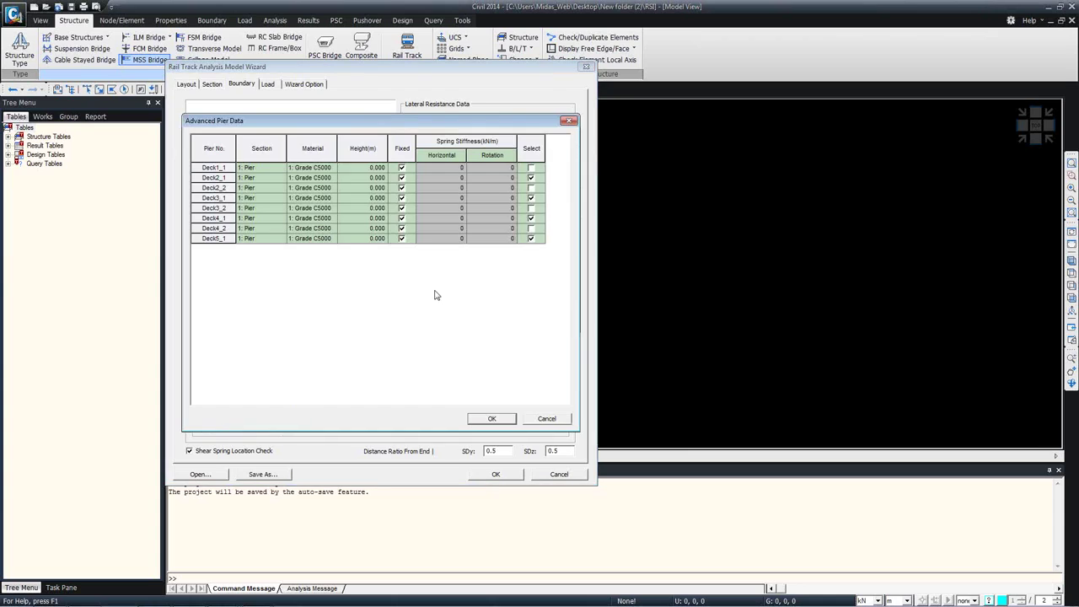
pyautogui.click(333, 168)
pyautogui.click(332, 168)
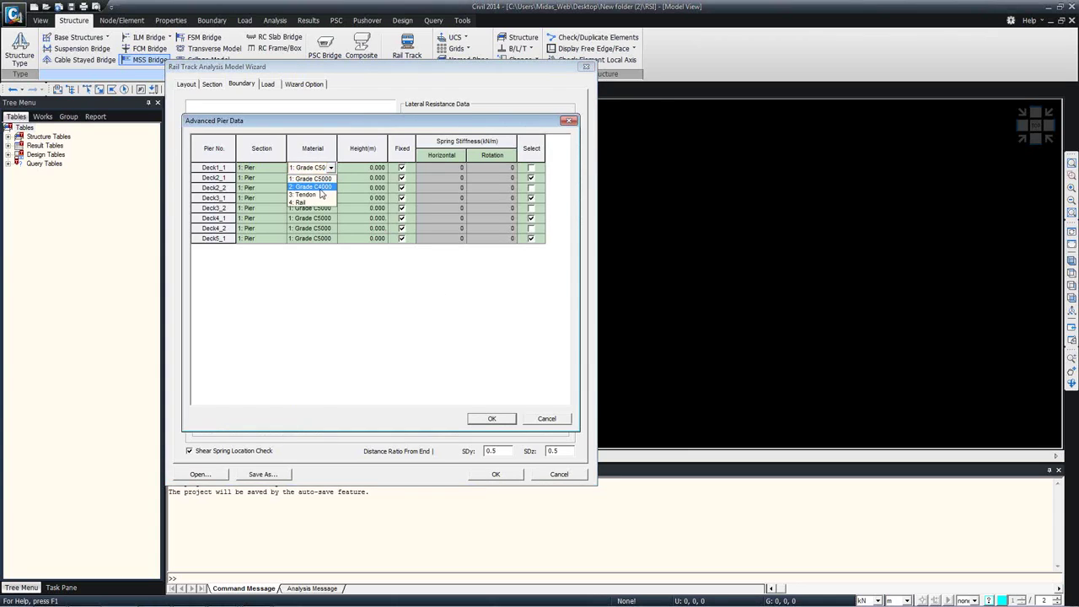
pyautogui.click(318, 187)
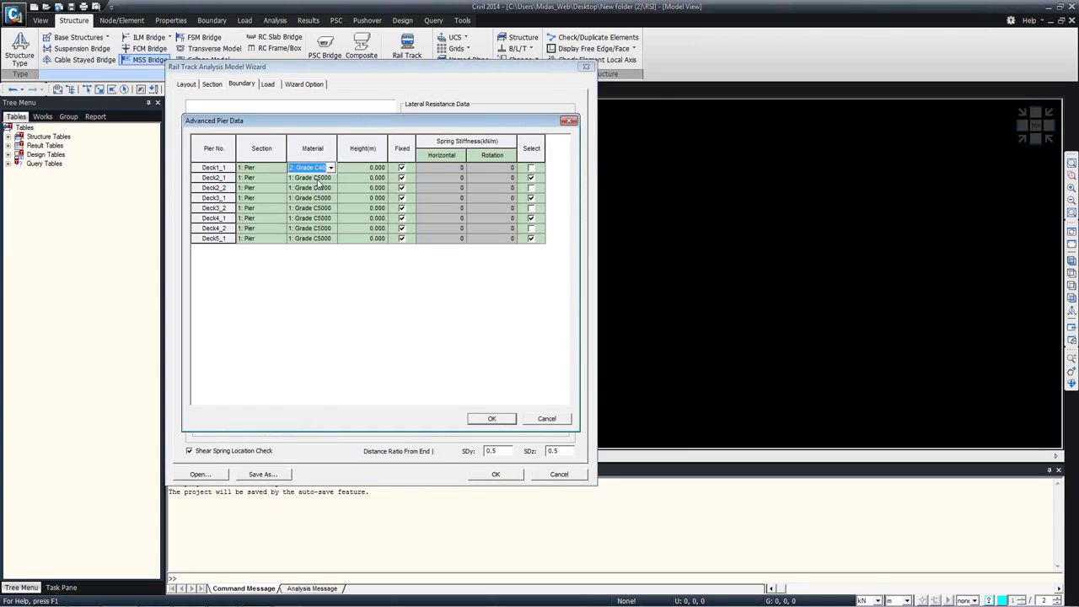
pyautogui.moveTo(319, 181)
pyautogui.mouseDown()
pyautogui.moveTo(322, 245)
pyautogui.moveTo(323, 180)
pyautogui.mouseUp()
pyautogui.click(332, 178)
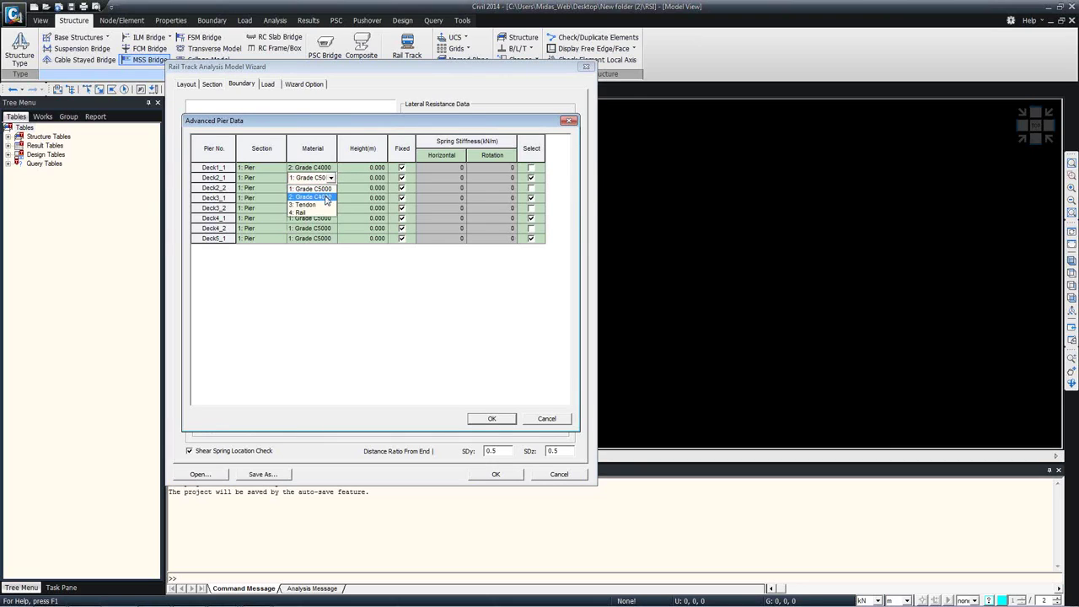
pyautogui.click(314, 189)
pyautogui.click(330, 188)
pyautogui.click(332, 188)
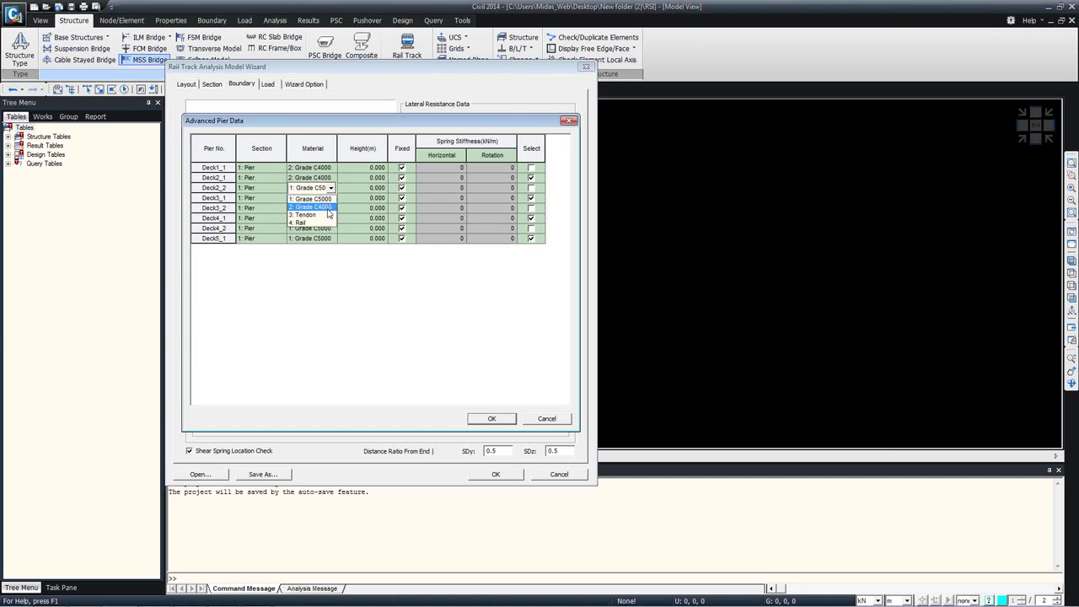
pyautogui.click(328, 208)
# - Set the material of piers Deck3_1, Deck3_2, Deck4_1, Deck4_2 and Deck5_1 to Grade C4000
pyautogui.click(331, 198)
pyautogui.click(329, 217)
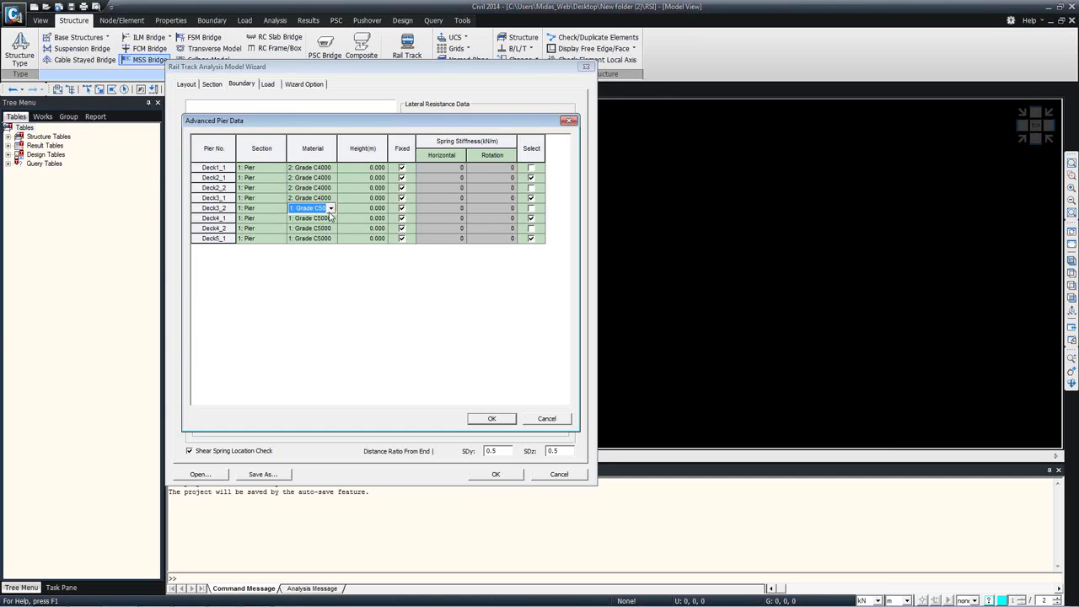
pyautogui.click(331, 209)
pyautogui.click(329, 226)
pyautogui.click(330, 218)
pyautogui.click(330, 236)
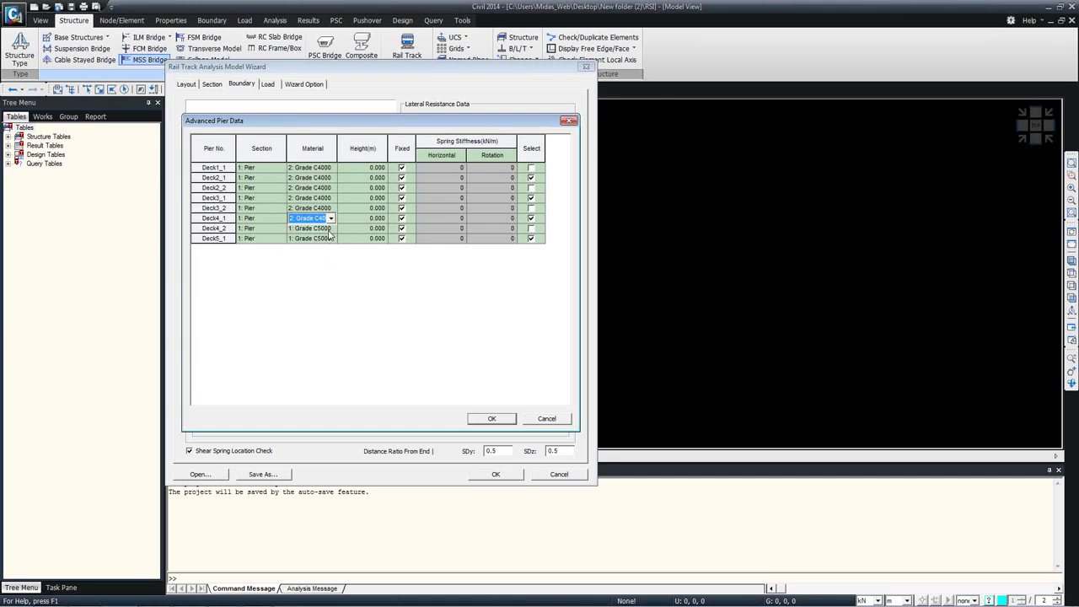
pyautogui.click(331, 228)
pyautogui.click(312, 246)
pyautogui.click(330, 228)
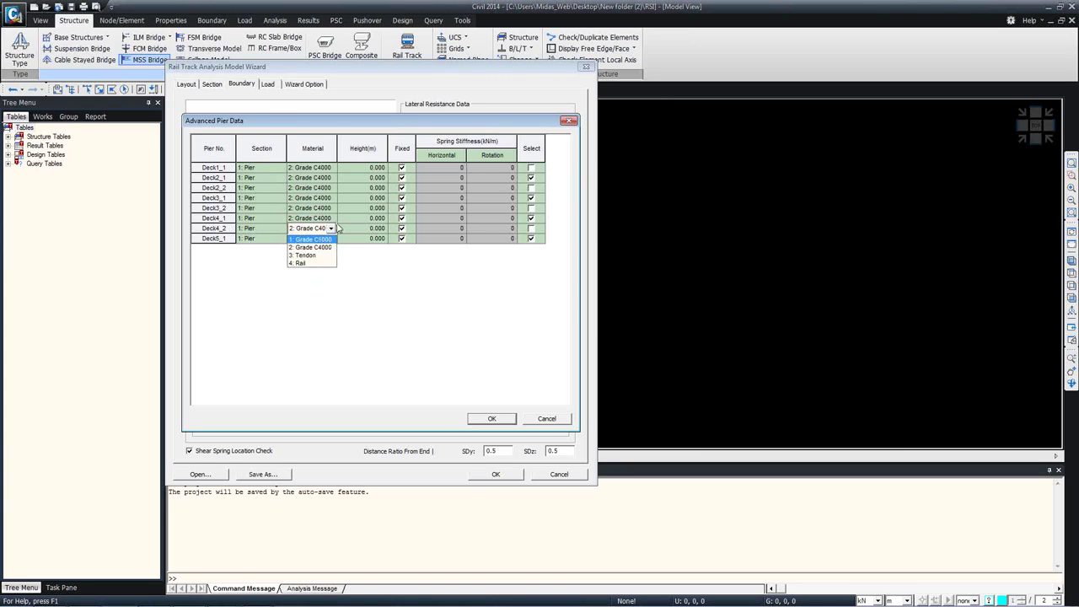
pyautogui.click(327, 247)
pyautogui.click(331, 239)
pyautogui.click(325, 256)
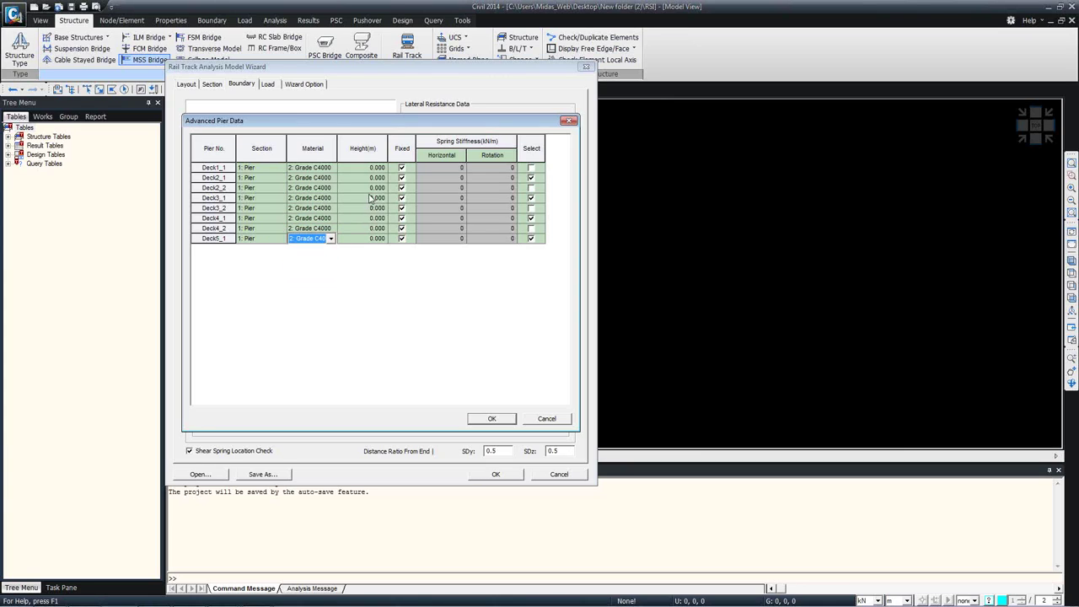
# - Set the height of piers Deck1_1, Deck2_1 and Deck2_2 to 40 m
pyautogui.click(369, 197)
pyautogui.click(373, 169)
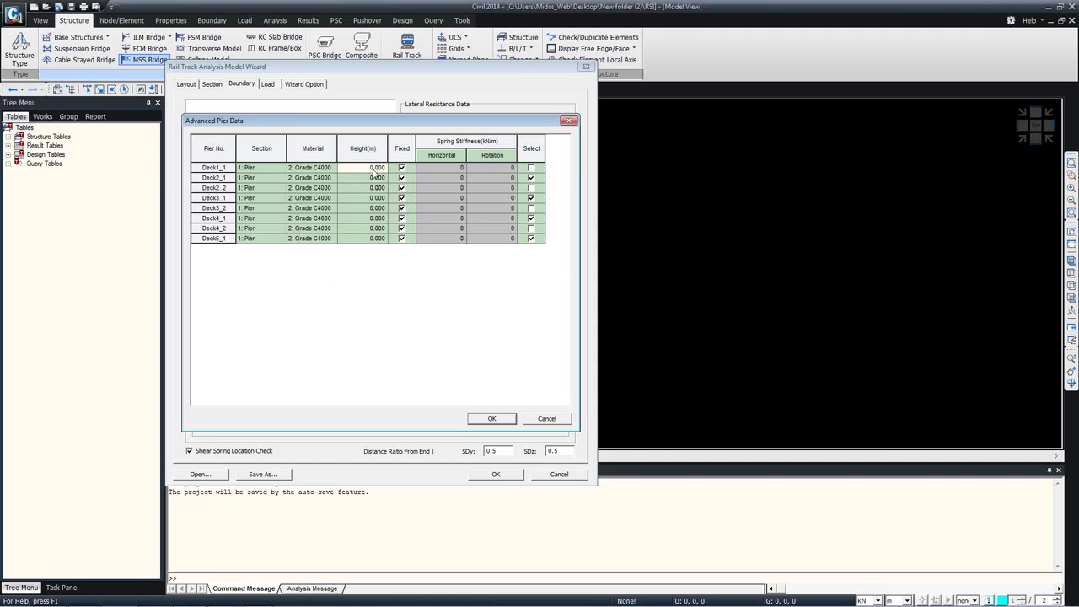
pyautogui.click(376, 189)
pyautogui.click(375, 228)
pyautogui.click(373, 170)
pyautogui.click(371, 179)
pyautogui.click(374, 170)
pyautogui.write('40')
pyautogui.click(376, 179)
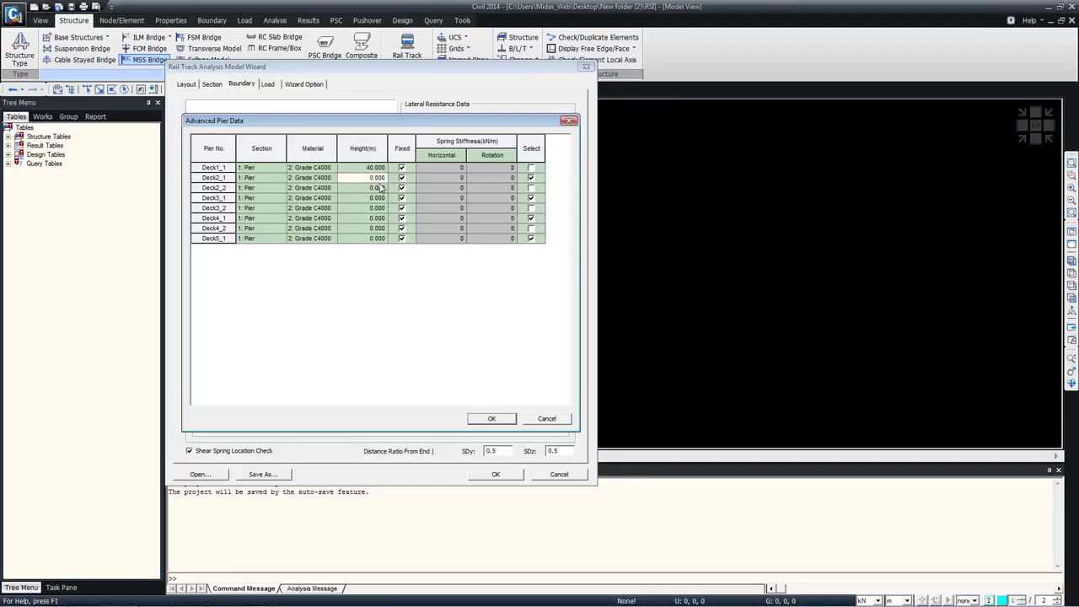
pyautogui.write('40')
pyautogui.click(382, 189)
pyautogui.write('40')
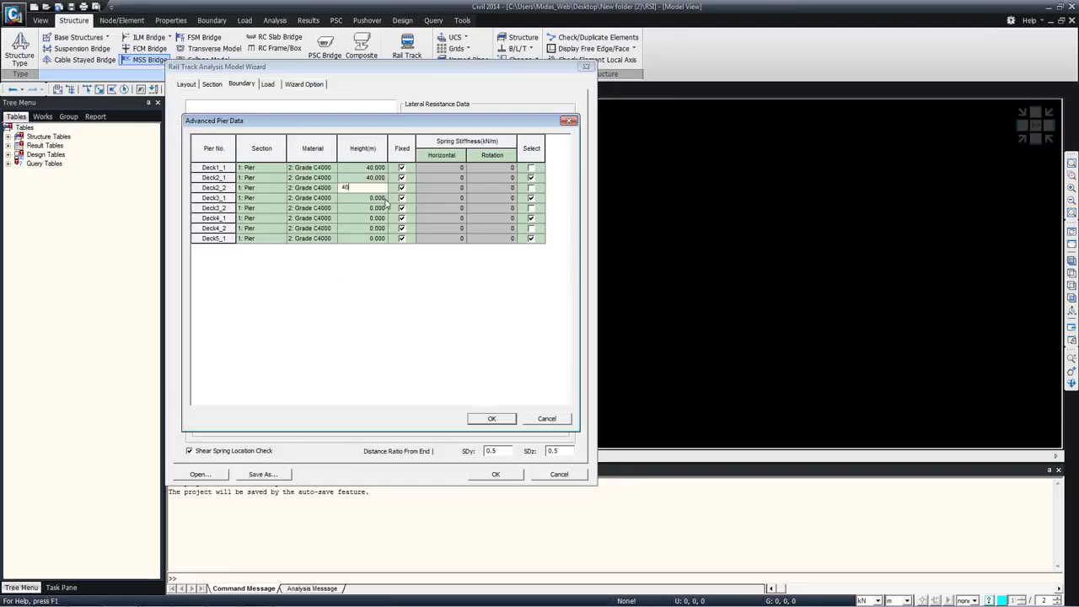
# - Set the height of piers Deck3_1, Deck3_2, Deck4_1, Deck4_2 and Deck5_1 to 40 m
pyautogui.click(386, 199)
pyautogui.write('40')
pyautogui.click(381, 208)
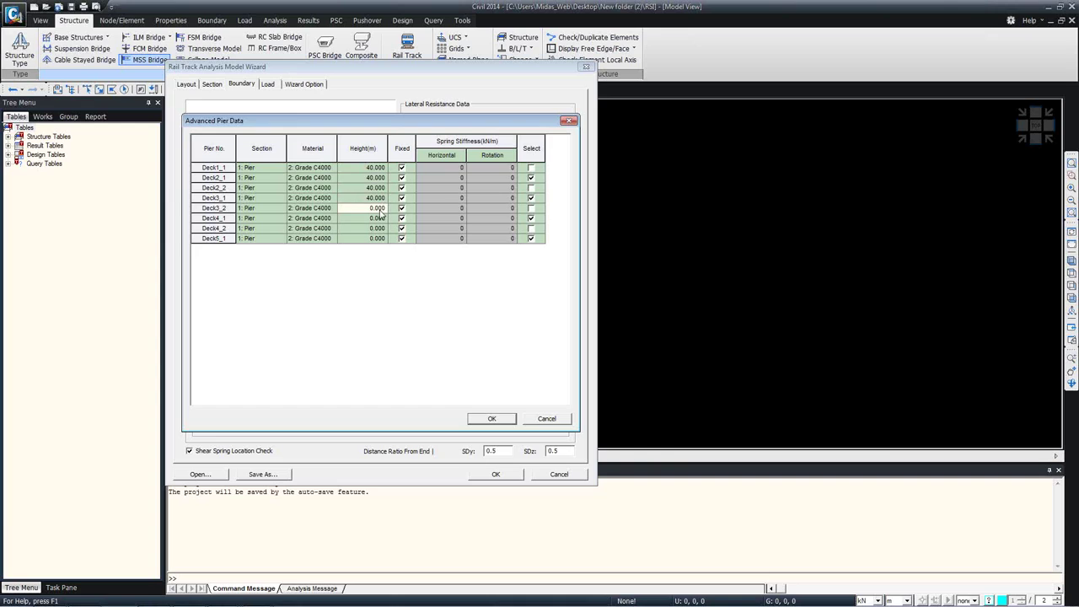
pyautogui.write('40')
pyautogui.click(378, 219)
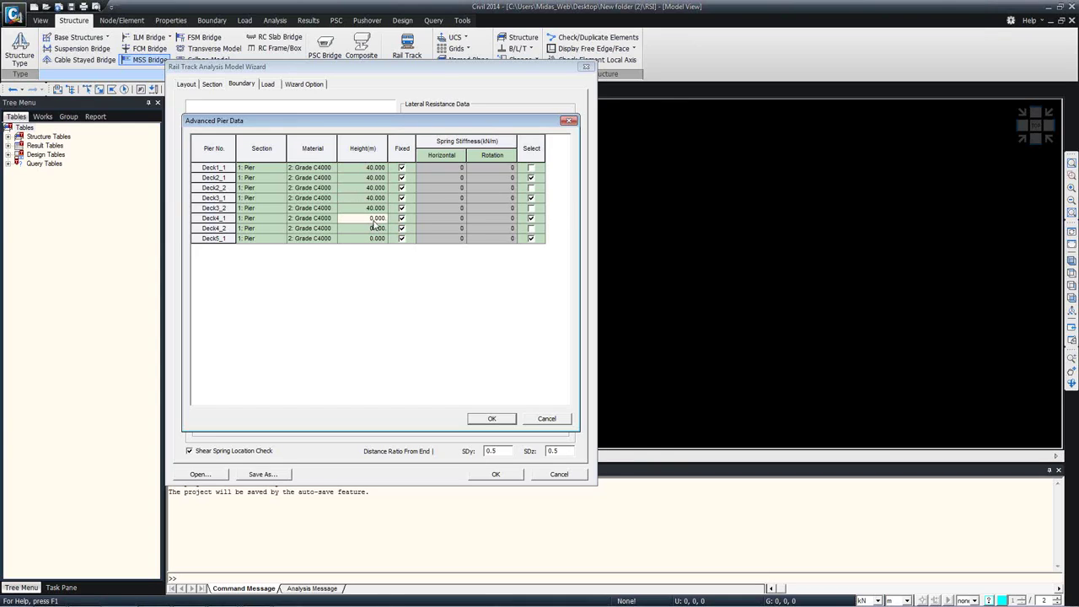
pyautogui.write('40')
pyautogui.click(377, 228)
pyautogui.write('40')
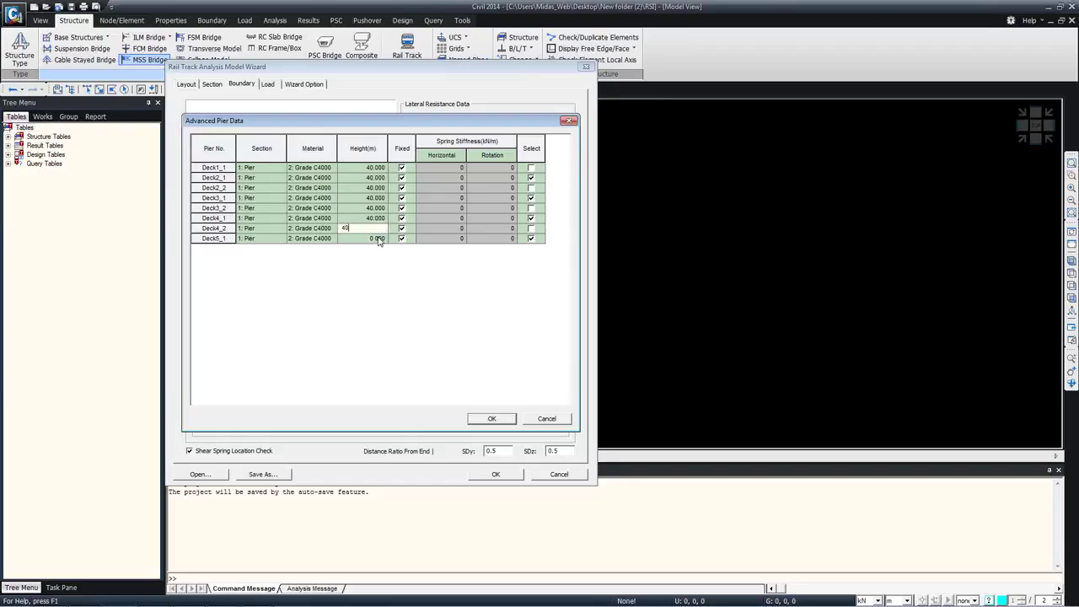
pyautogui.click(379, 240)
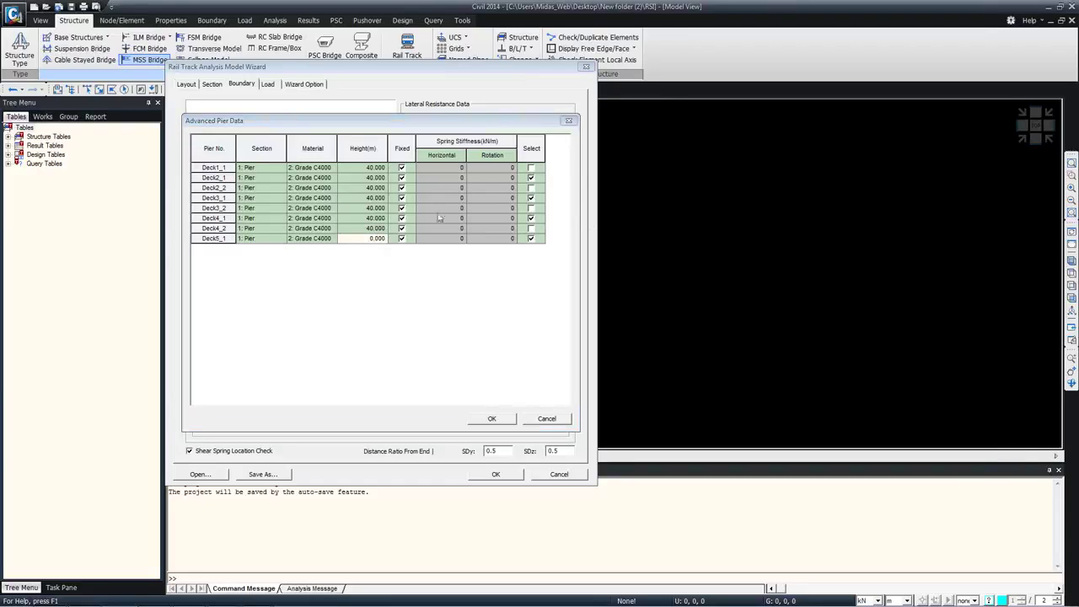
pyautogui.click(362, 239)
pyautogui.write('40')
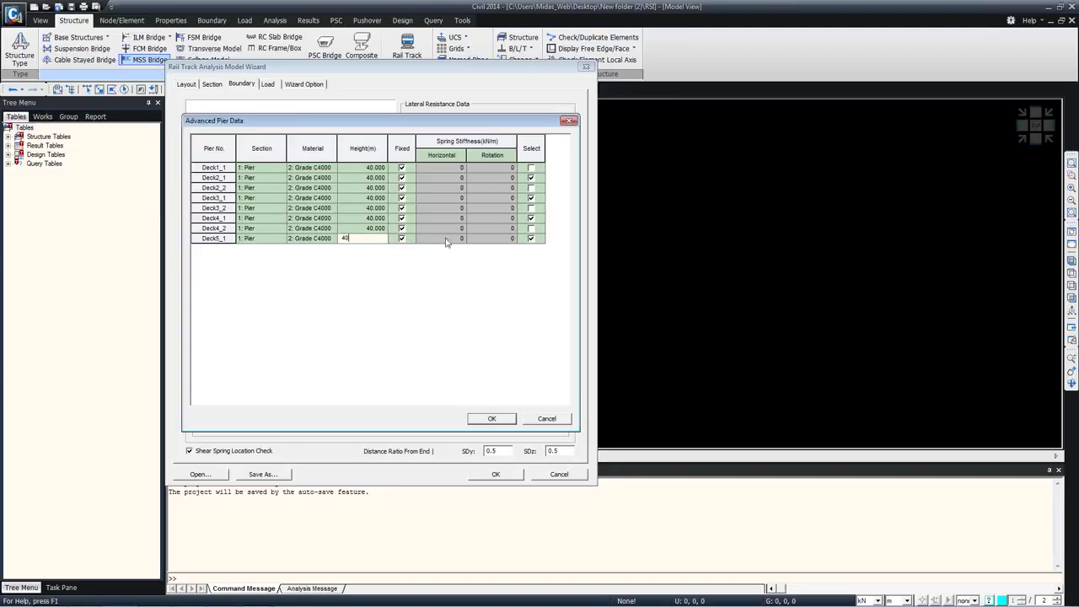
pyautogui.click(412, 228)
# - Try clearing the Fixed option of pier Deck1_1 and restore it
pyautogui.click(412, 169)
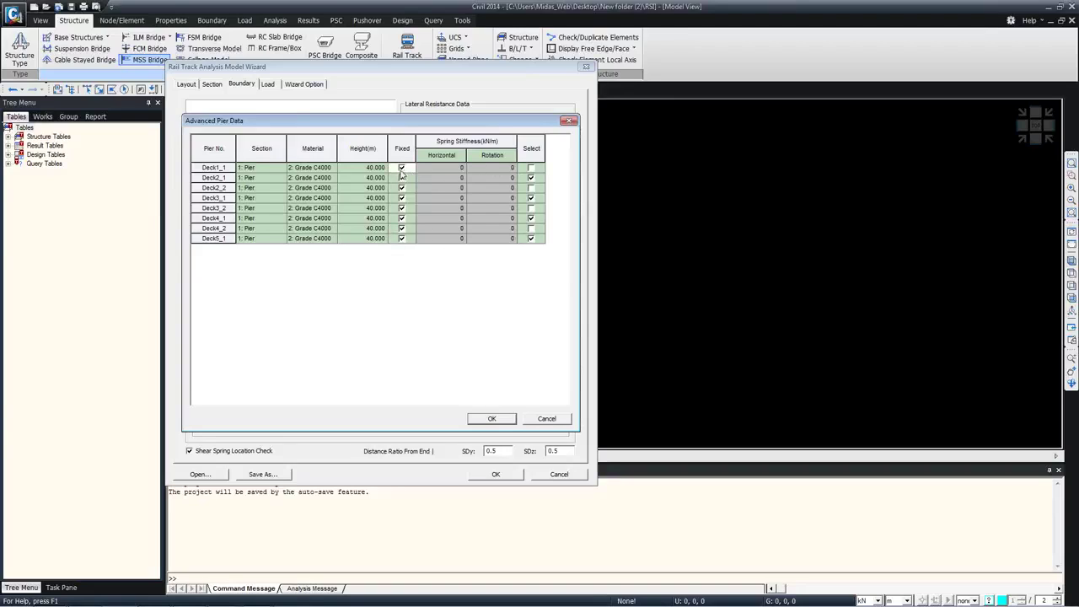
pyautogui.click(402, 169)
pyautogui.click(403, 169)
pyautogui.click(402, 169)
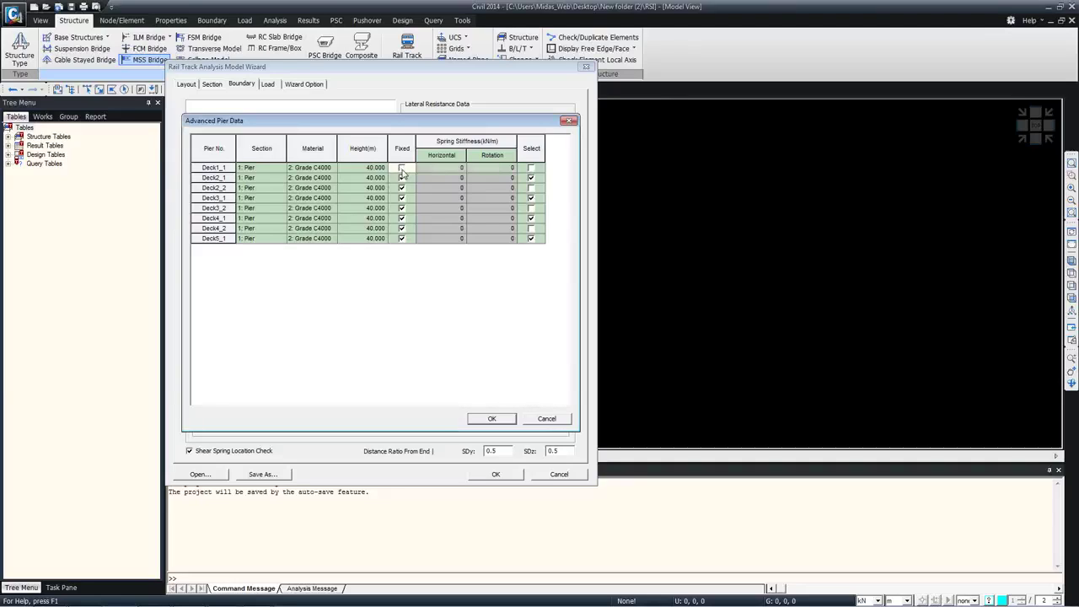
pyautogui.click(402, 169)
pyautogui.click(402, 168)
pyautogui.click(402, 169)
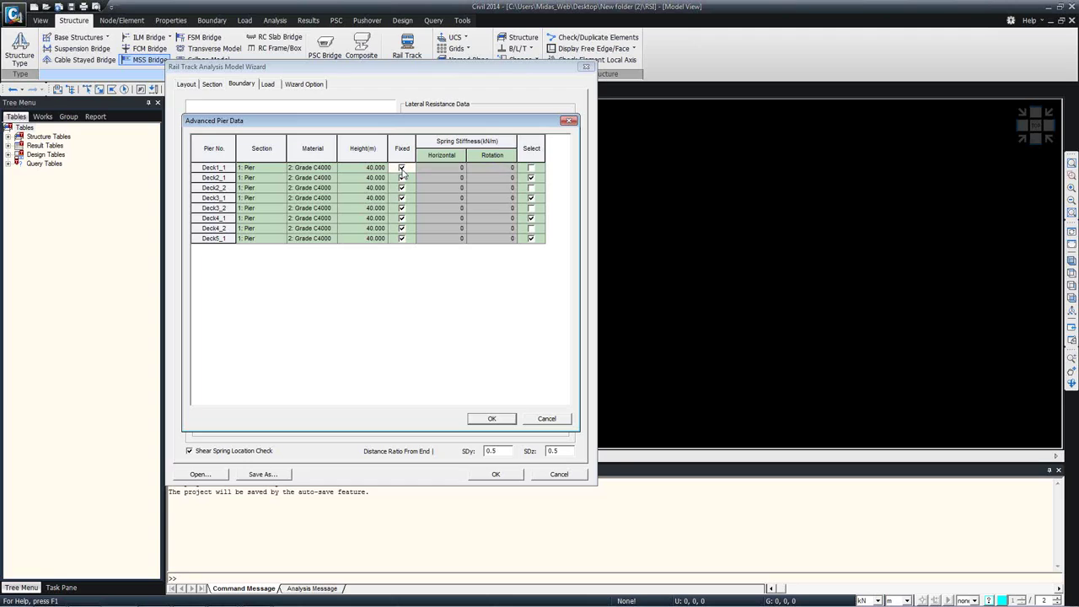
# - Review the Select option of piers Deck2_1 and Deck3_1 and accept the advanced pier data
pyautogui.click(531, 178)
pyautogui.click(531, 179)
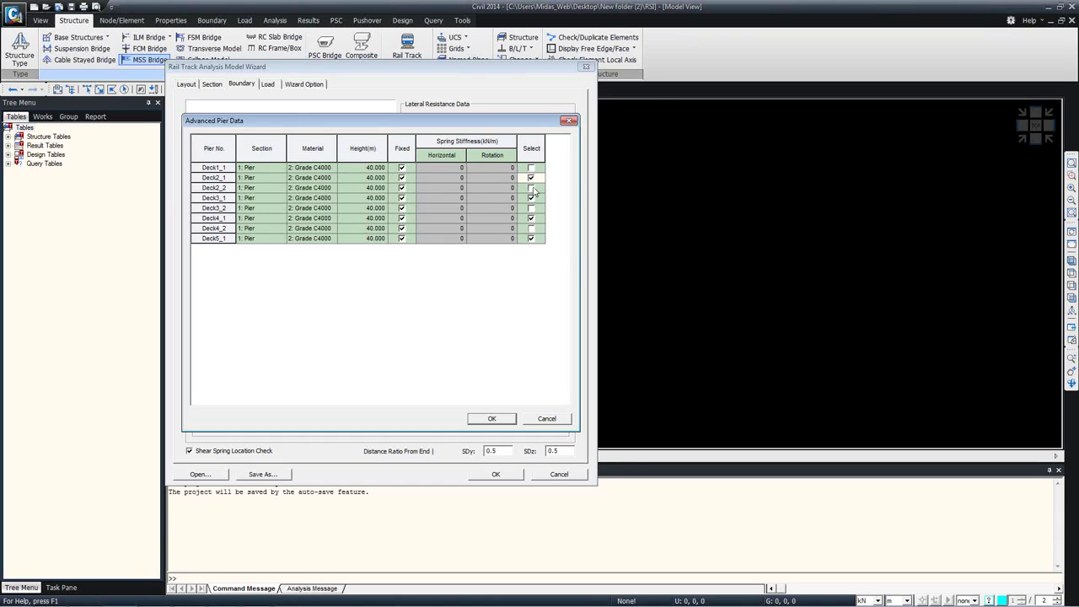
pyautogui.click(531, 198)
pyautogui.click(494, 419)
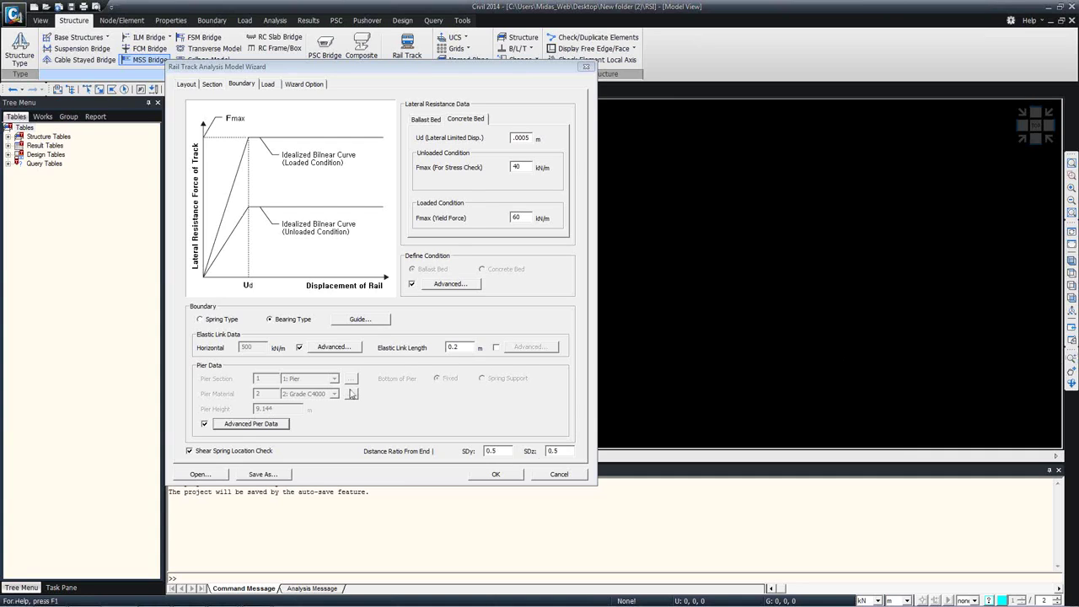
# - Set the deck temperature load to 25 in the wizard's load settings
pyautogui.click(252, 423)
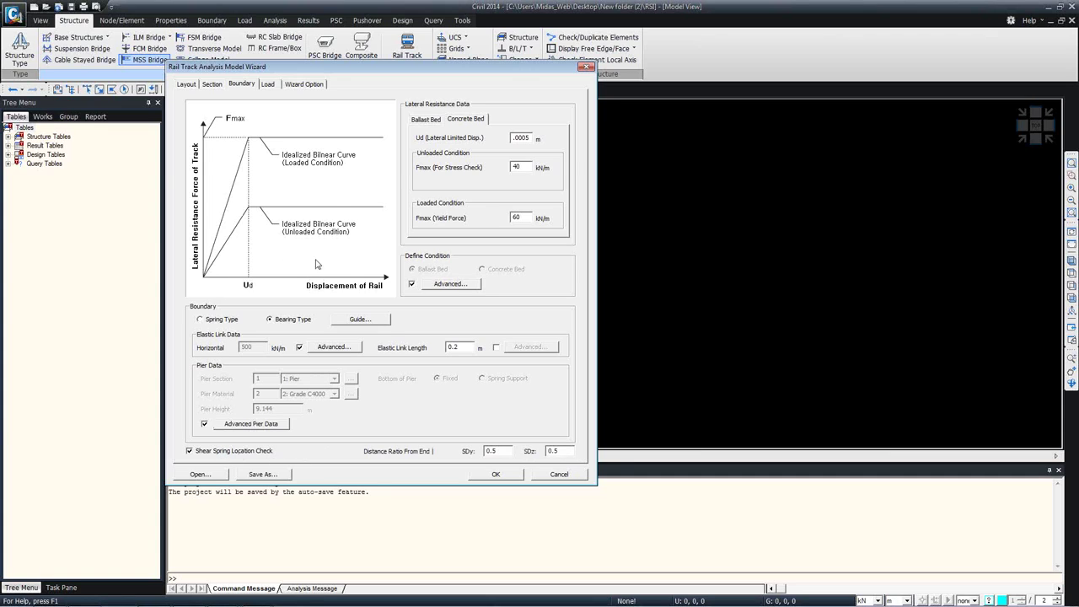
pyautogui.click(264, 85)
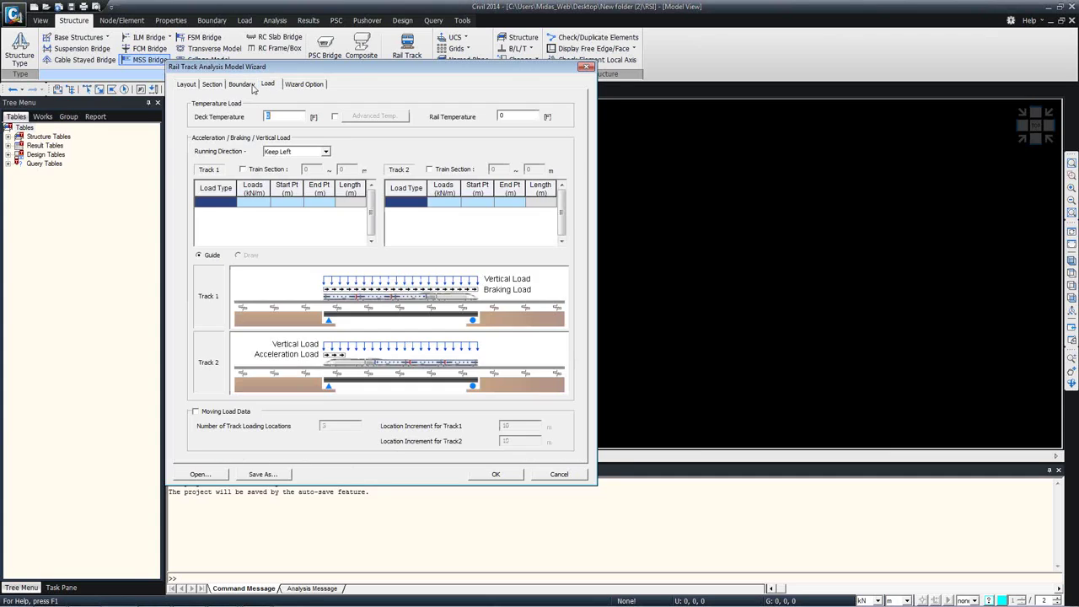
pyautogui.click(248, 85)
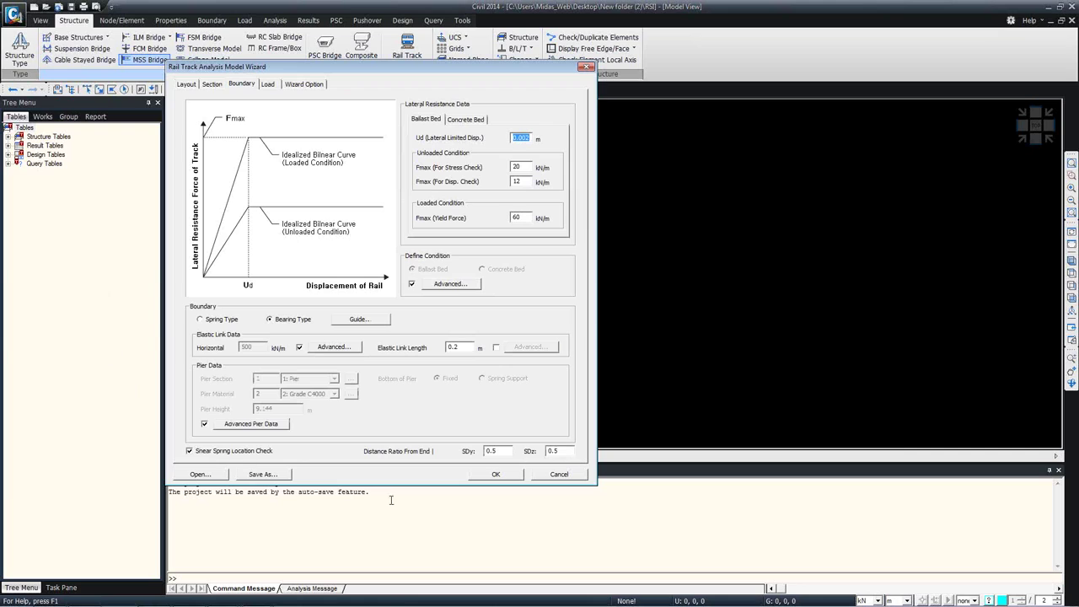
pyautogui.click(279, 88)
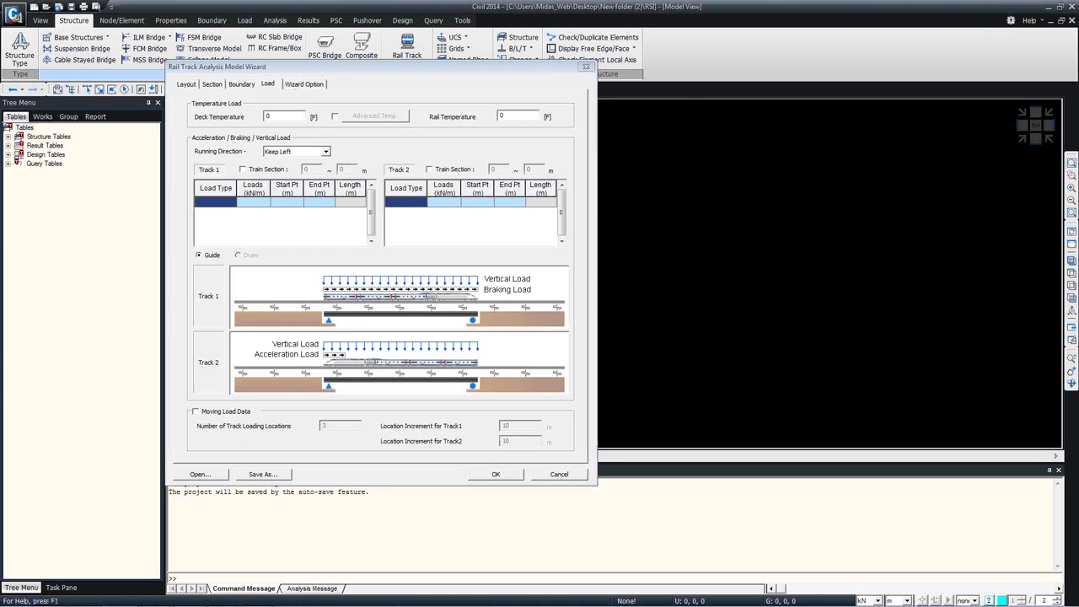
pyautogui.click(284, 121)
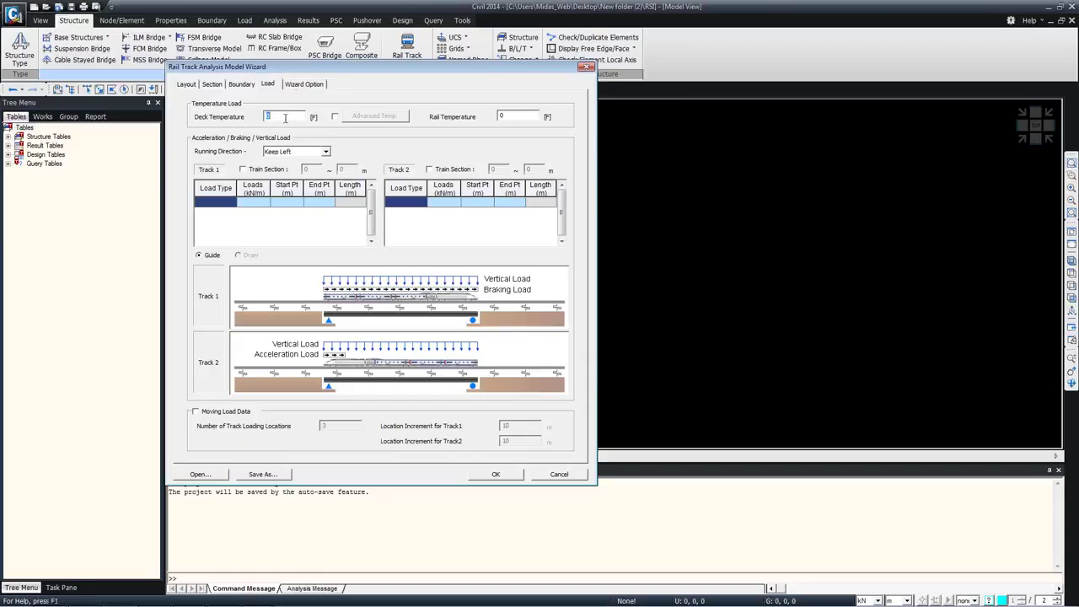
pyautogui.write('2')
pyautogui.doubleClick(271, 116)
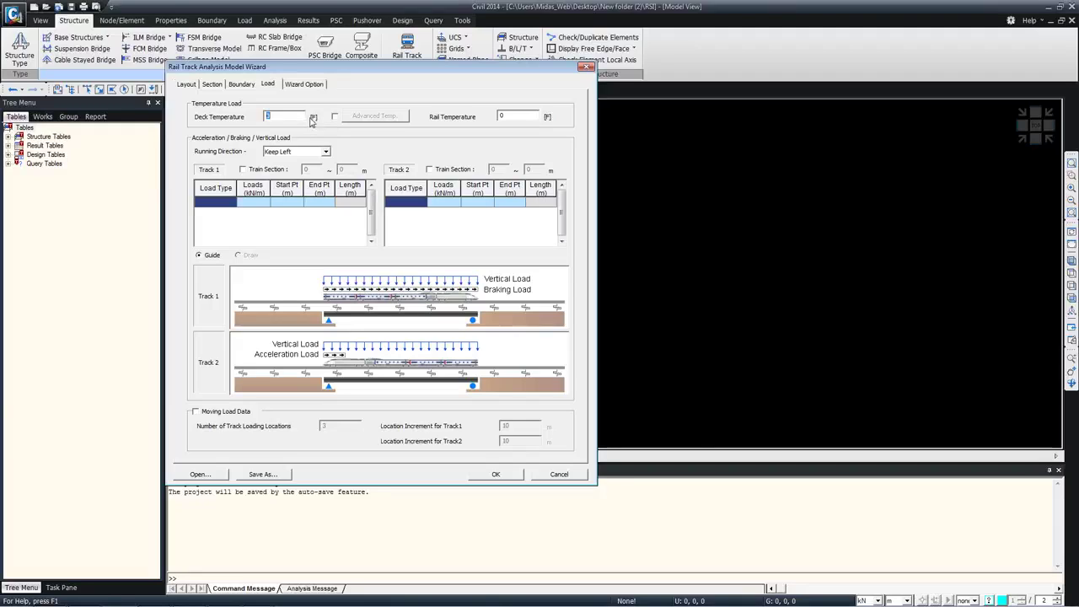
pyautogui.write('25')
# - Try the Keep Right running direction for comparison and restore Keep Left
pyautogui.click(293, 153)
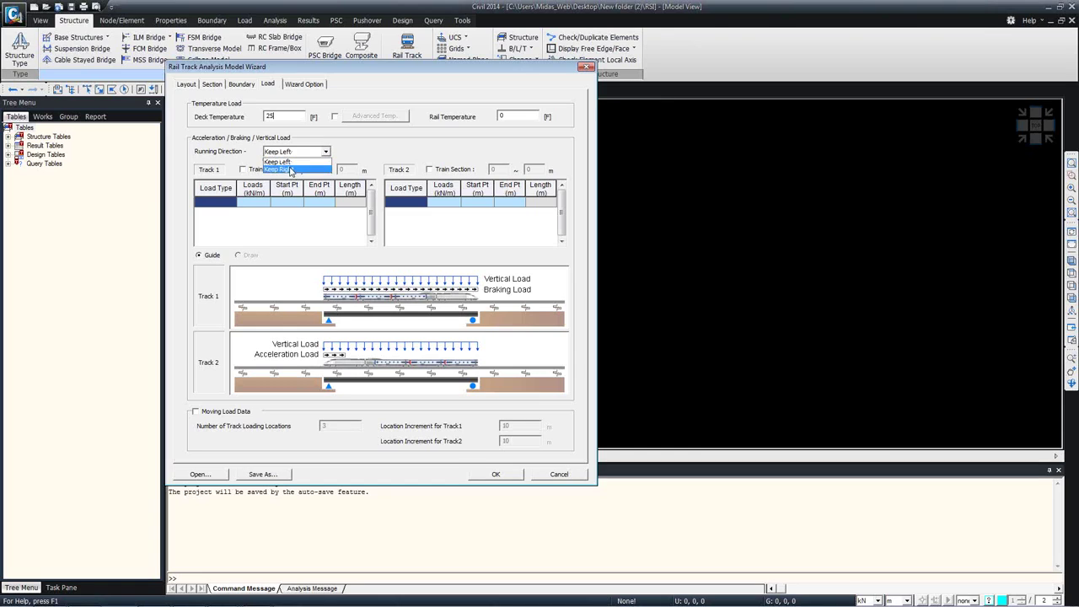
pyautogui.click(298, 163)
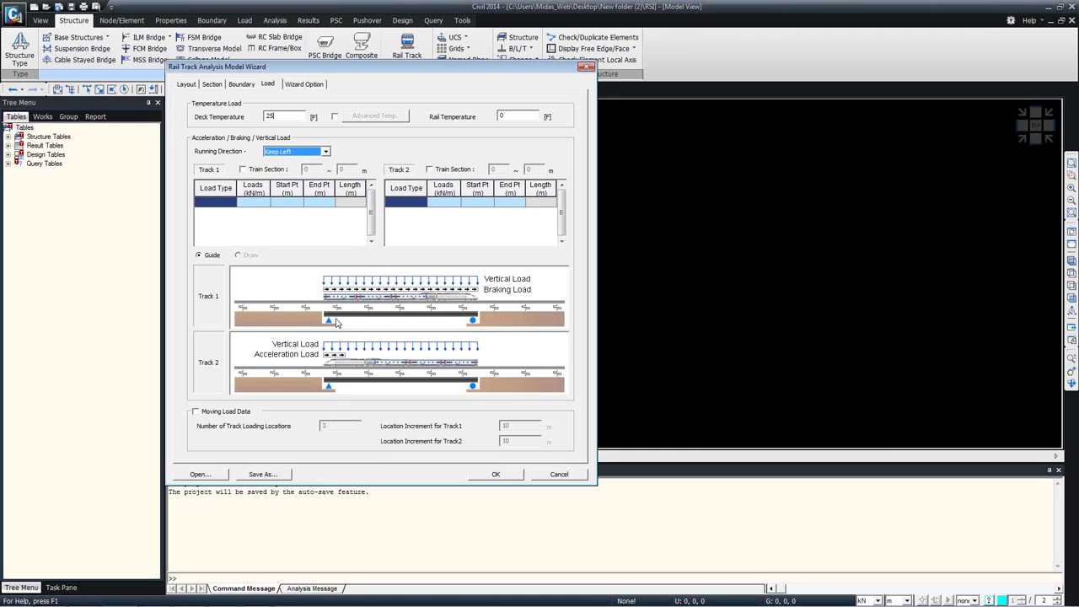
pyautogui.moveTo(320, 302); pyautogui.dragTo(604, 302)
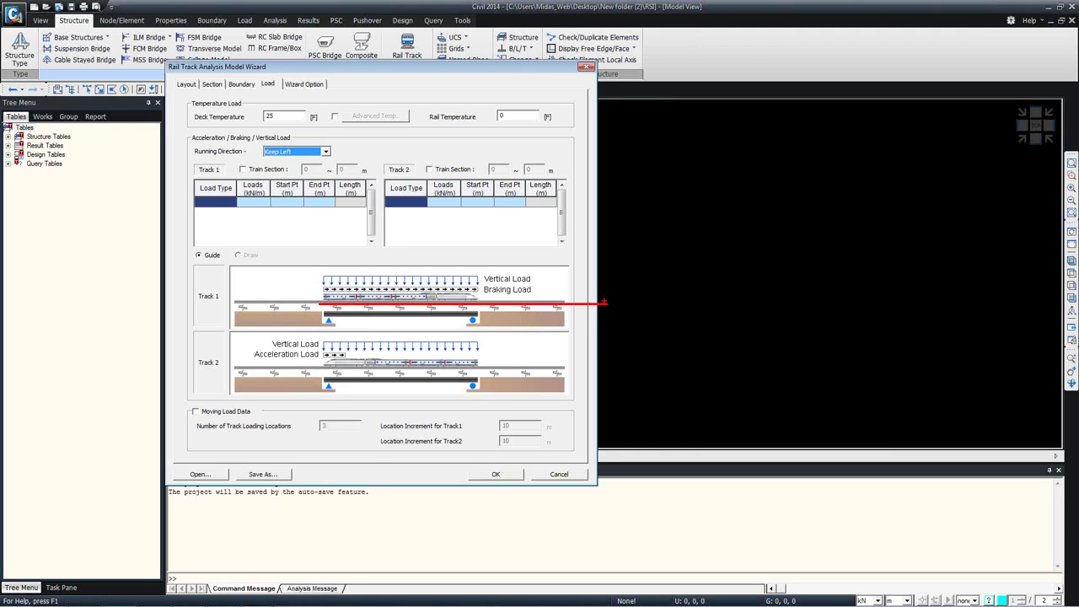
pyautogui.moveTo(582, 354)
pyautogui.mouseDown()
pyautogui.moveTo(492, 367)
pyautogui.moveTo(295, 349)
pyautogui.moveTo(320, 357)
pyautogui.mouseUp()
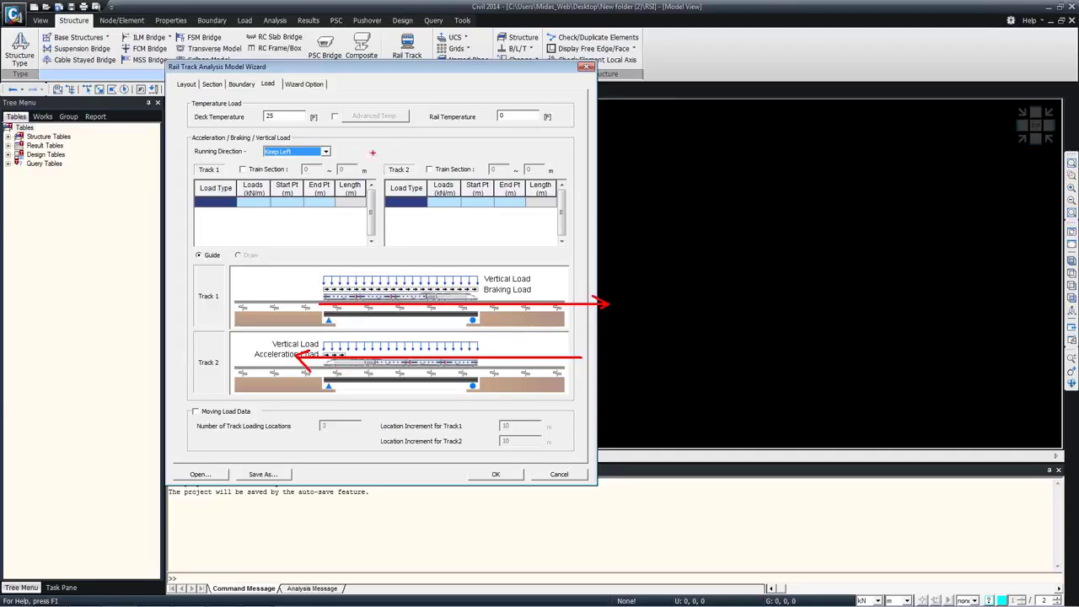
pyautogui.press('Escape')
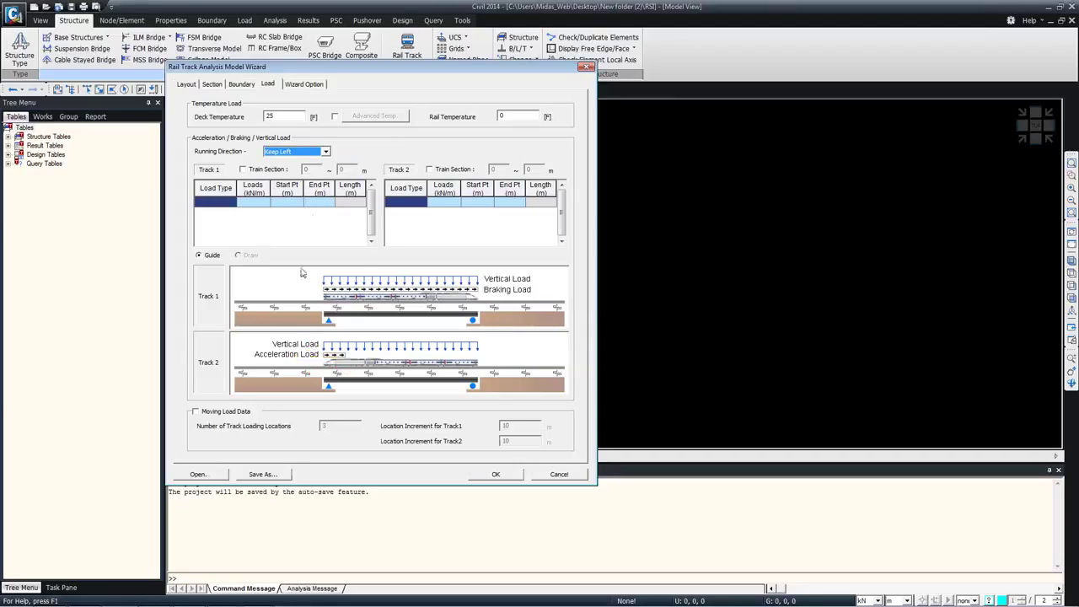
pyautogui.click(299, 151)
pyautogui.click(291, 169)
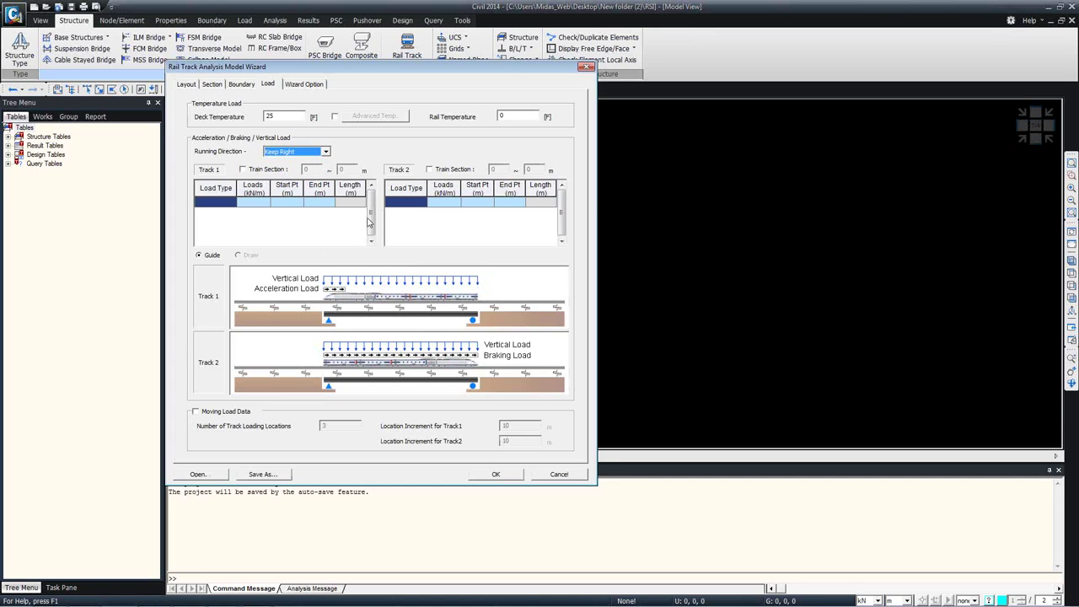
pyautogui.click(320, 152)
pyautogui.click(297, 163)
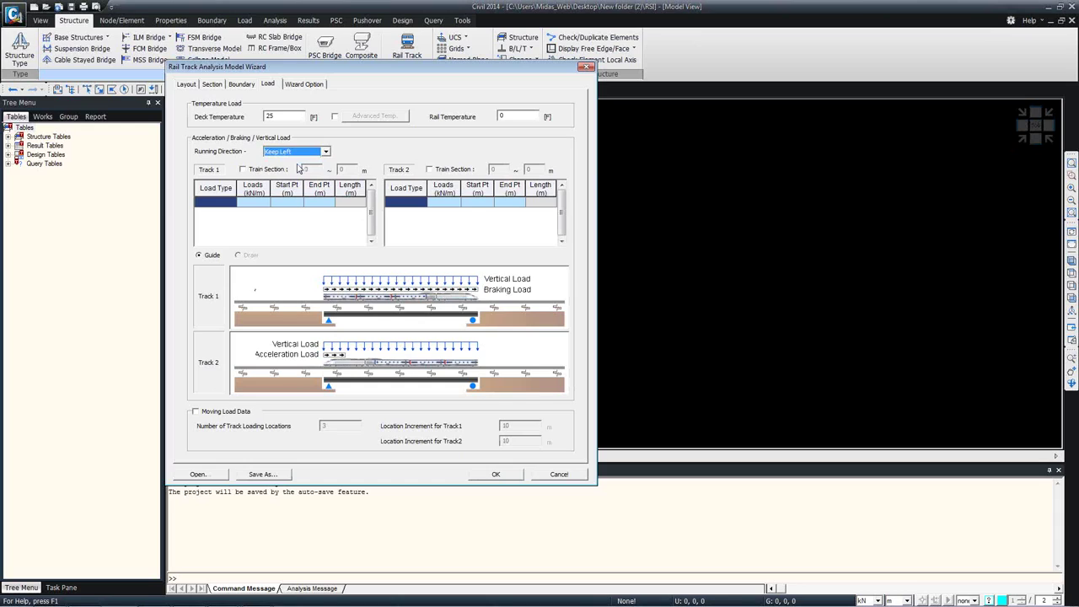
# - Add a Track 1 braking load of 4.90 kN/m from 300 m to 500 m
pyautogui.click(229, 203)
pyautogui.click(229, 203)
pyautogui.click(220, 223)
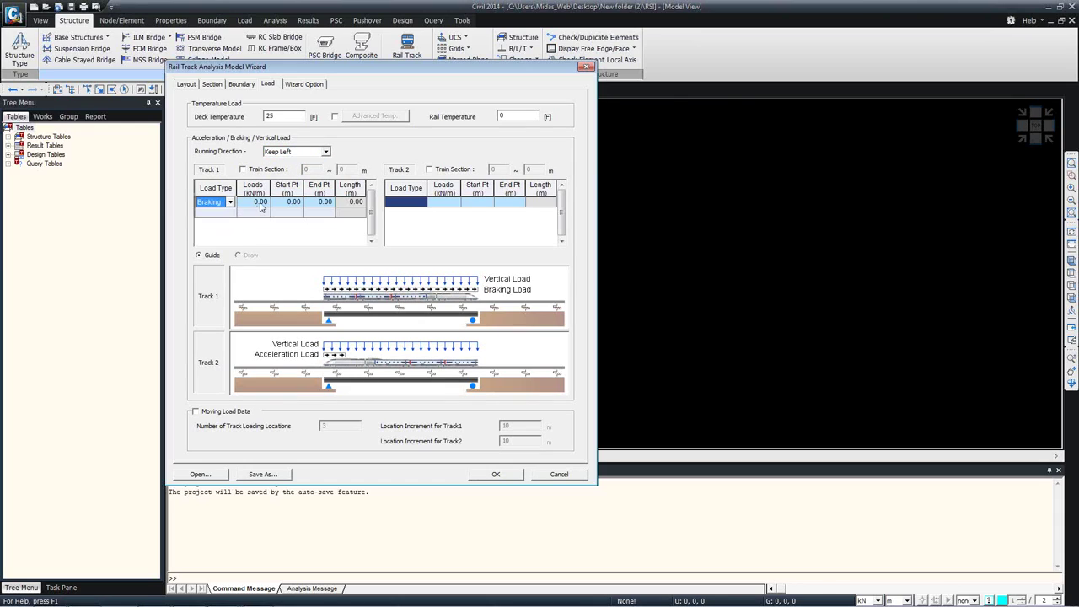
pyautogui.click(262, 205)
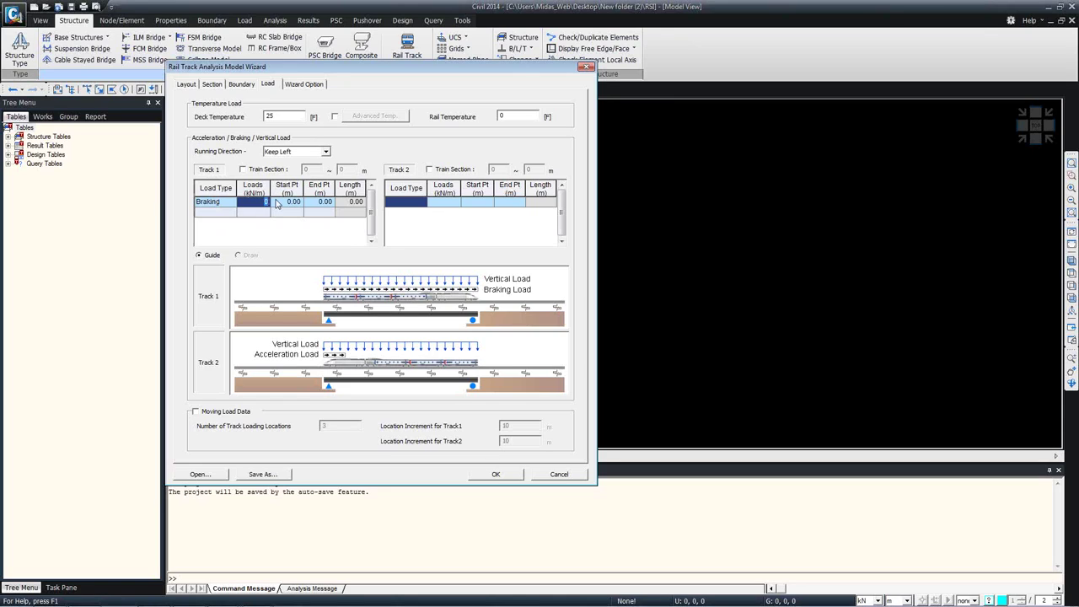
pyautogui.write('4.80')
pyautogui.click(300, 205)
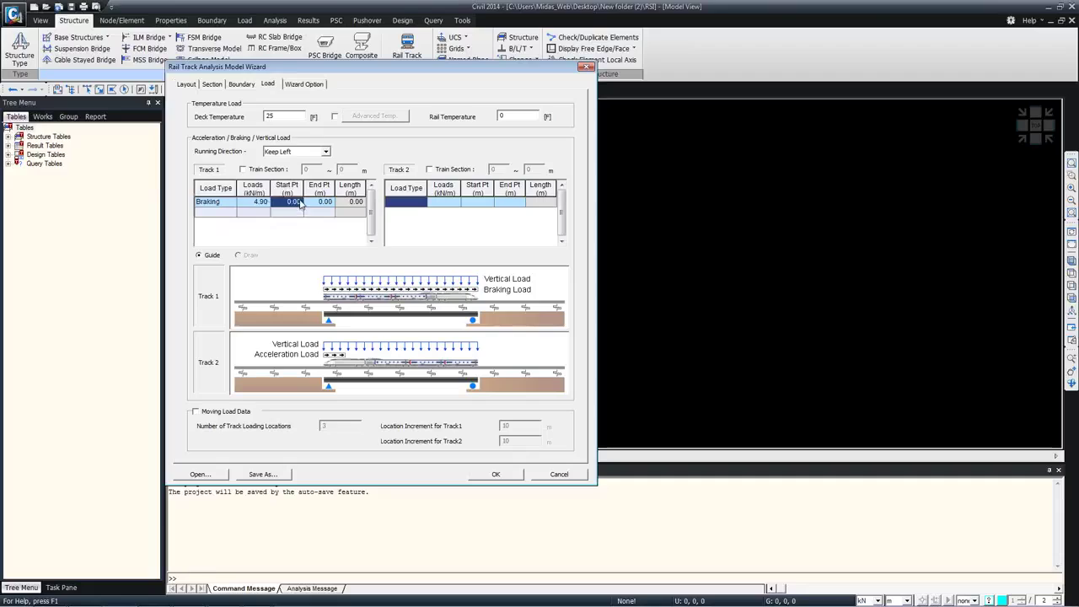
pyautogui.write('300')
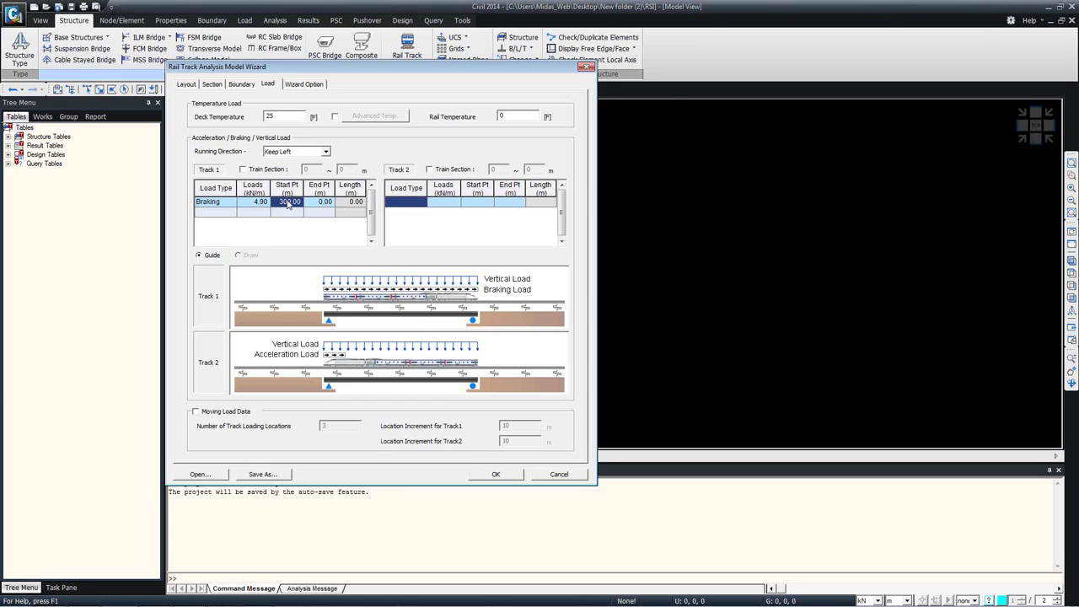
pyautogui.click(317, 208)
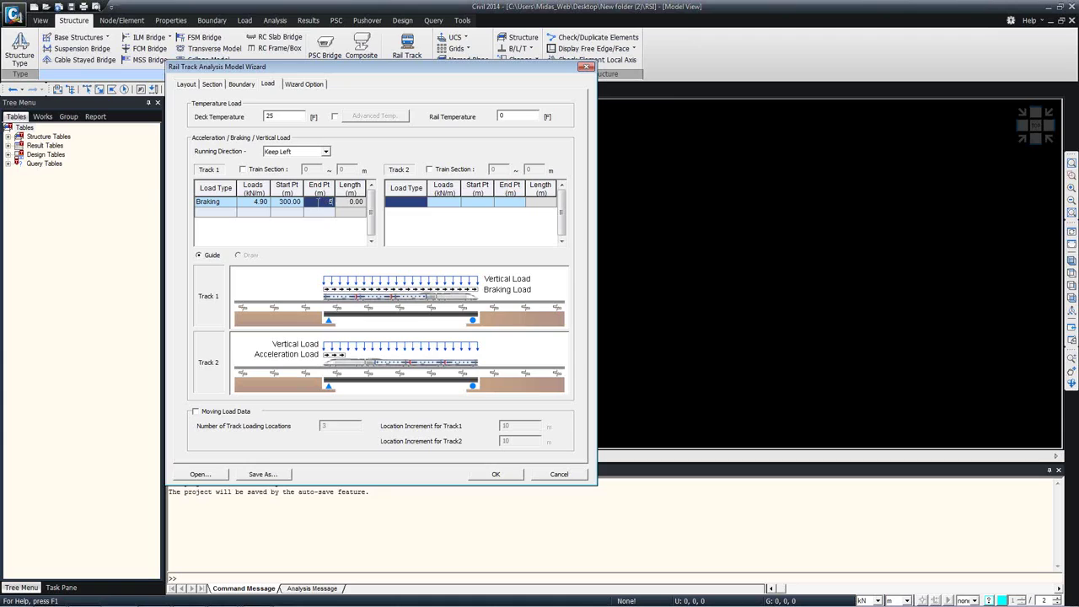
pyautogui.write('500')
# - Add a Track 1 vertical load of 27.2 kN/m from 300 m to 500 m
pyautogui.click(264, 216)
pyautogui.click(223, 212)
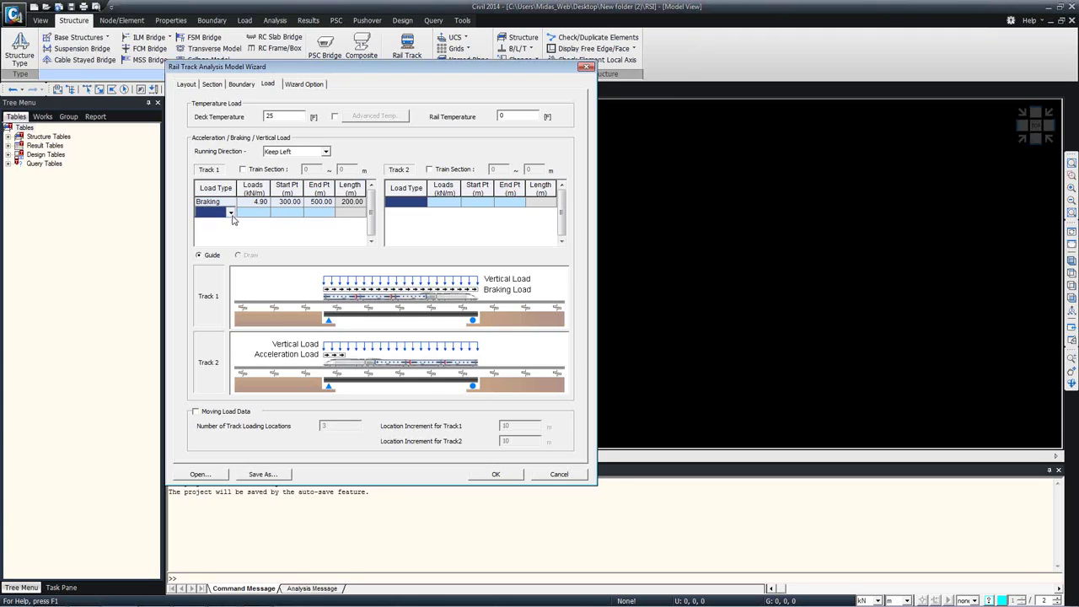
pyautogui.click(231, 212)
pyautogui.click(212, 242)
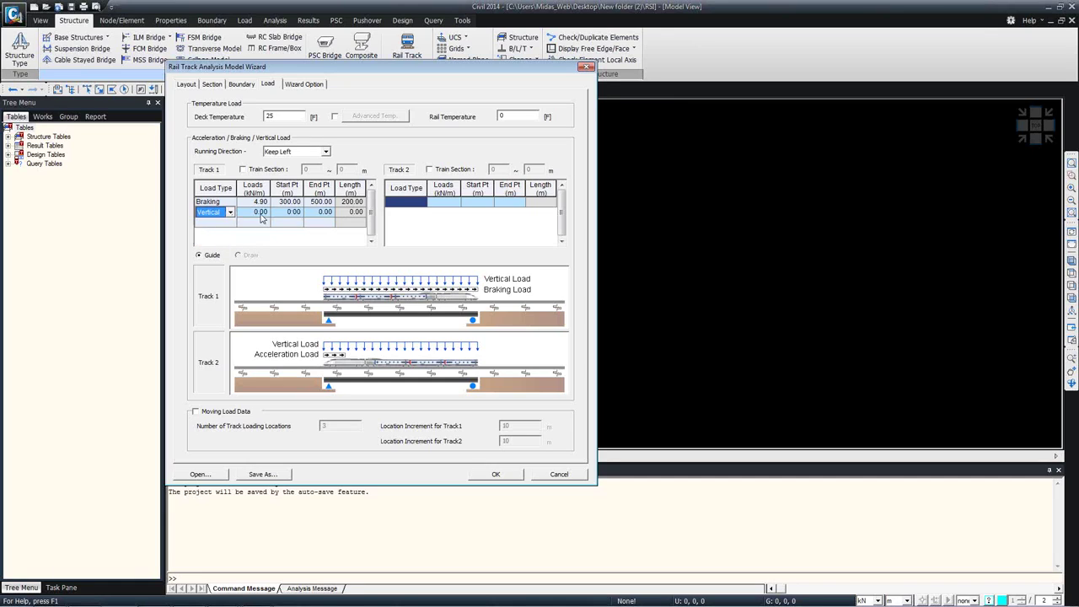
pyautogui.click(258, 214)
pyautogui.click(256, 212)
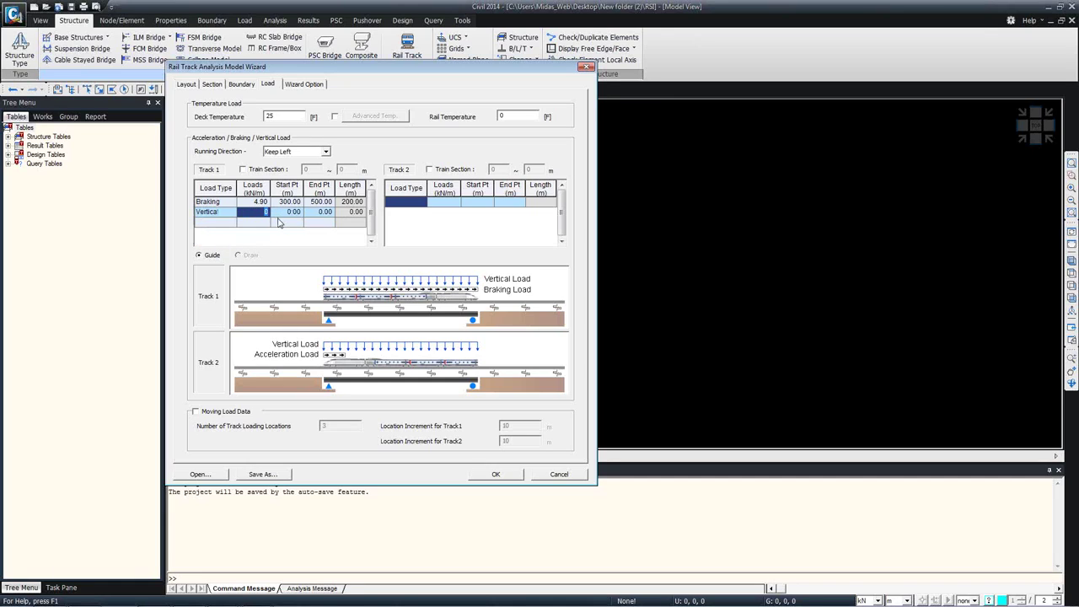
pyautogui.write('27.2')
pyautogui.click(293, 213)
pyautogui.write('300')
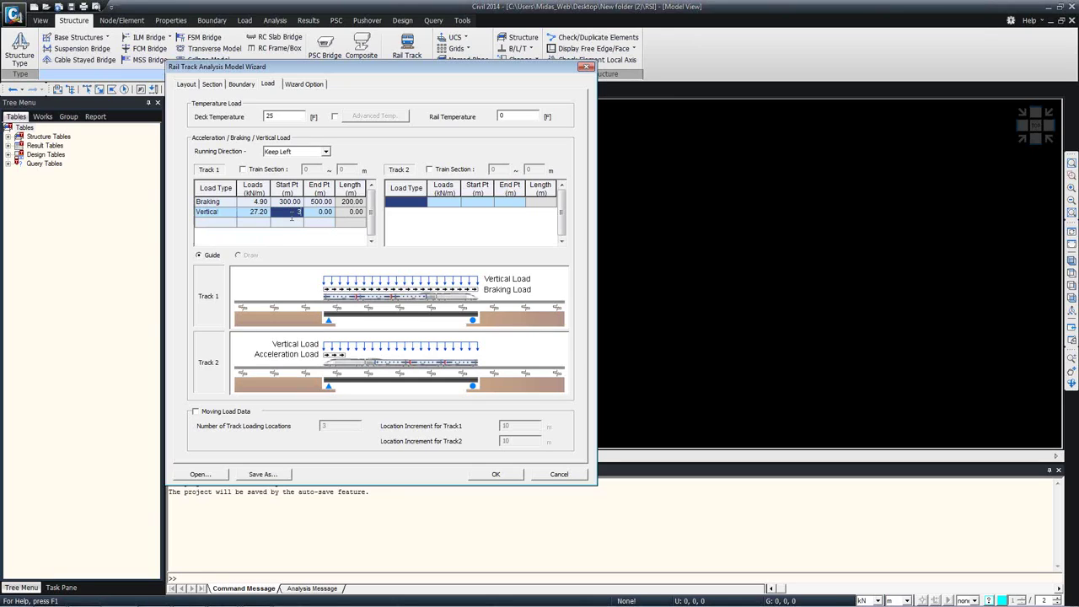
pyautogui.click(320, 212)
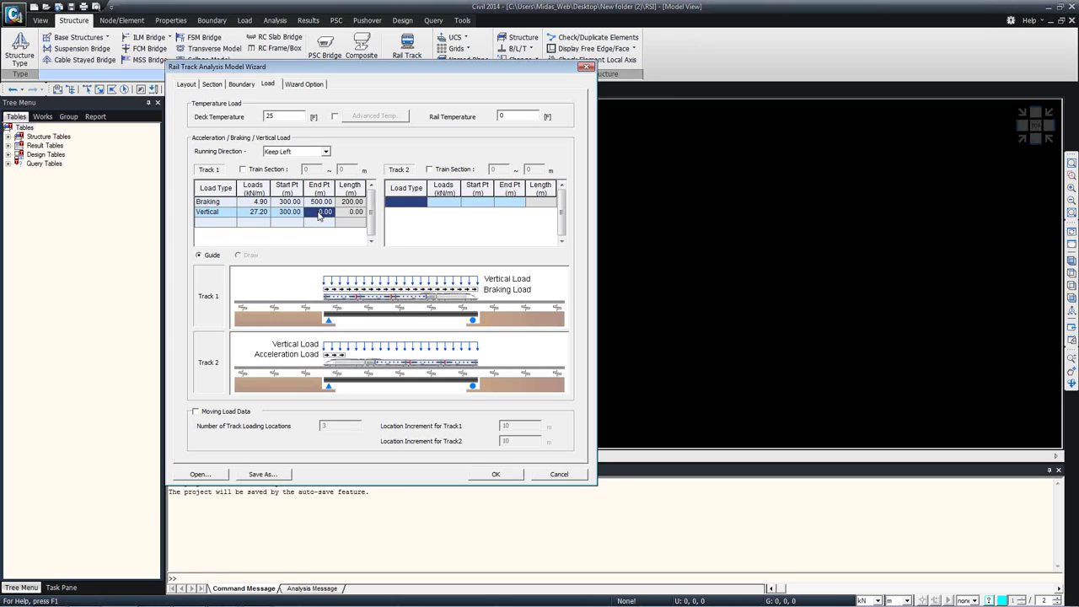
pyautogui.click(321, 212)
pyautogui.write('500')
pyautogui.press('Return')
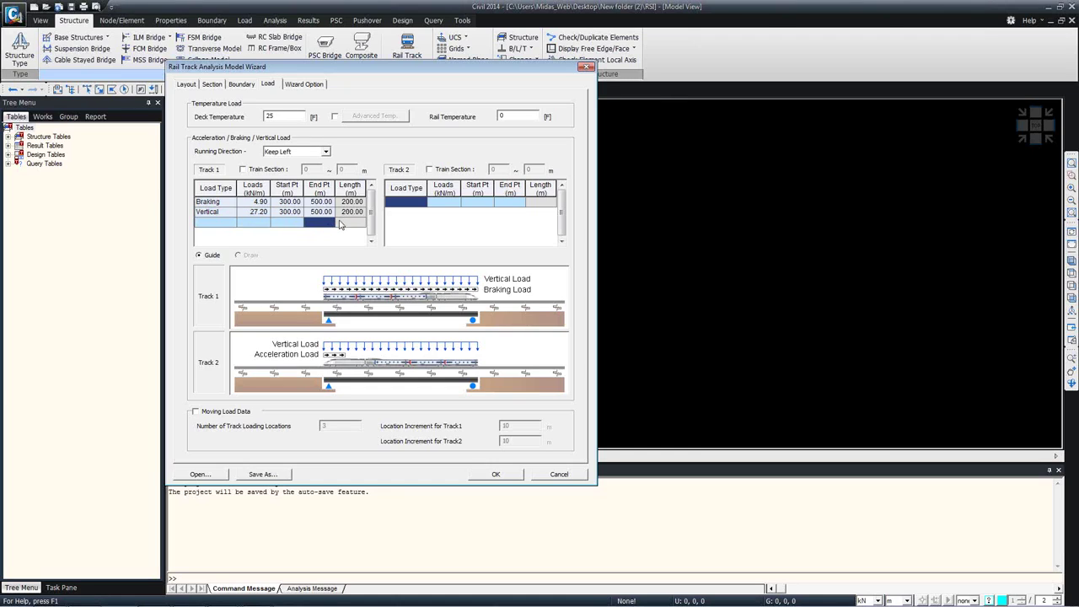
# - Try a Track 1 train section from 300 m to 500 m and turn the option off again
pyautogui.click(253, 171)
pyautogui.doubleClick(344, 170)
pyautogui.write('300500')
pyautogui.click(243, 169)
pyautogui.click(292, 224)
pyautogui.click(230, 212)
pyautogui.click(261, 226)
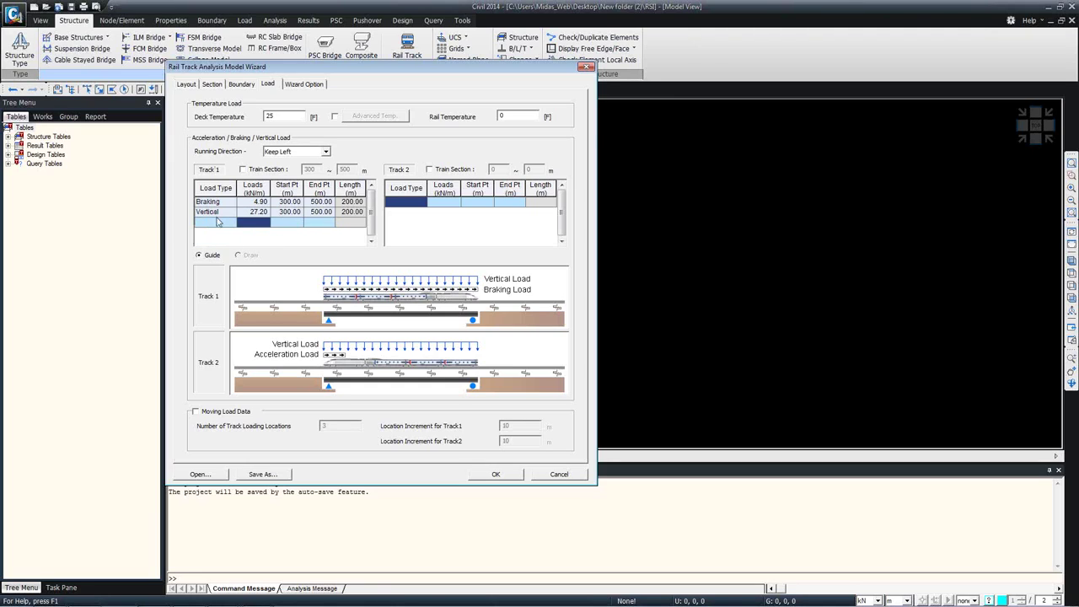
# - Add a second Track 1 vertical load of 100 kN/m with both start and end points at 500 m
pyautogui.click(228, 225)
pyautogui.click(230, 221)
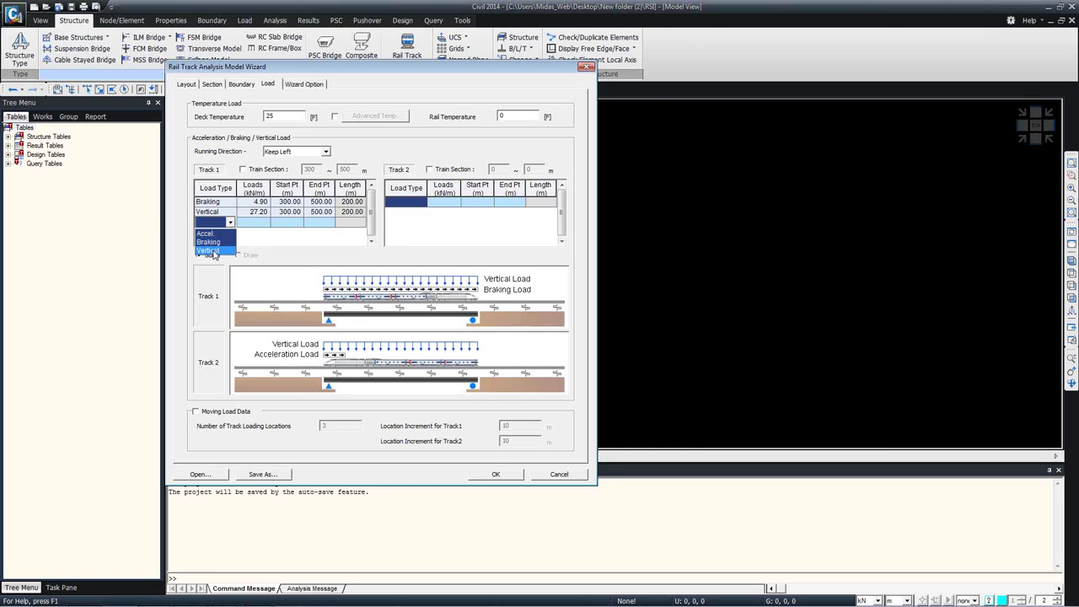
pyautogui.click(215, 252)
pyautogui.click(258, 224)
pyautogui.write('10')
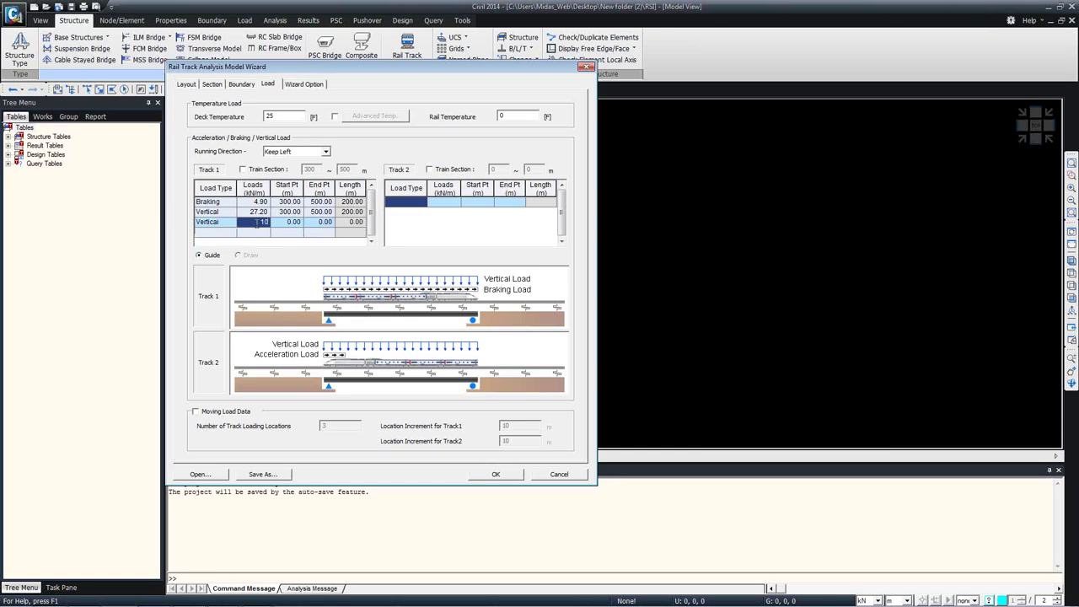
pyautogui.write('0')
pyautogui.click(285, 225)
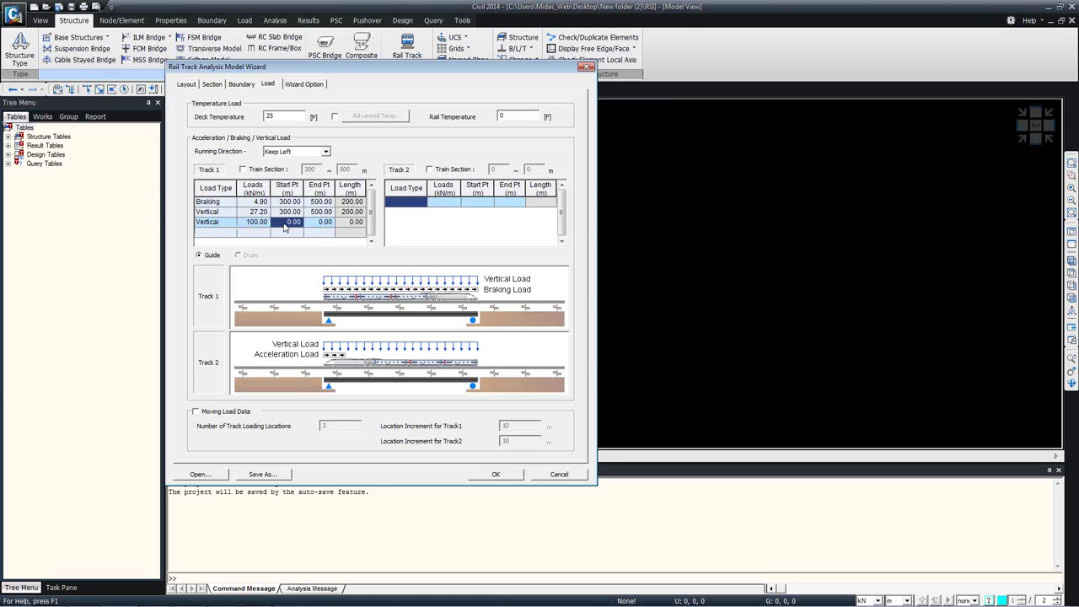
pyautogui.write('500')
pyautogui.click(316, 223)
pyautogui.write('50')
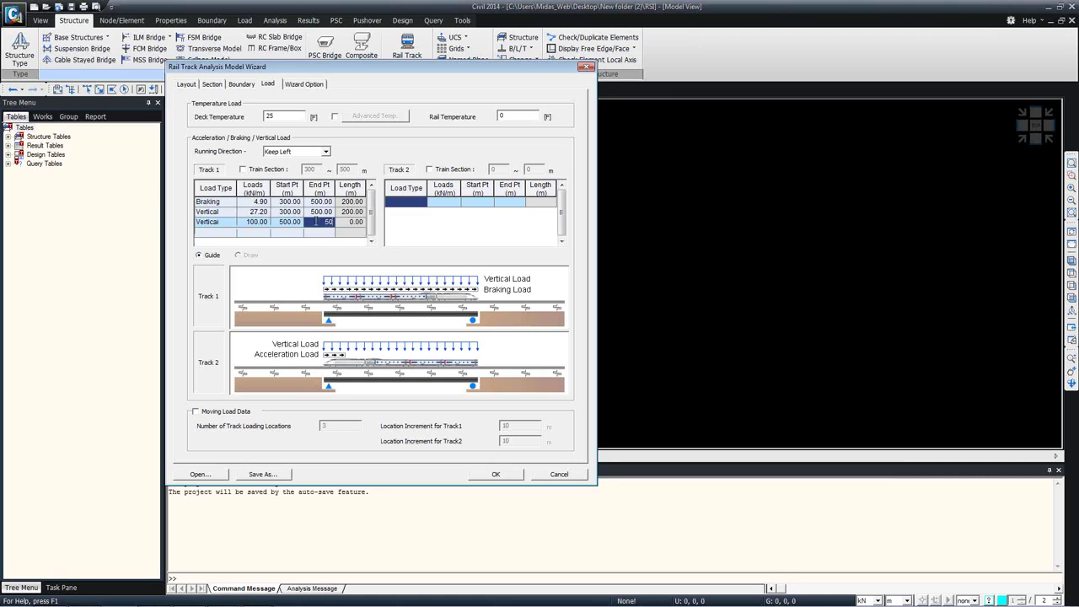
pyautogui.write('0')
pyautogui.click(244, 222)
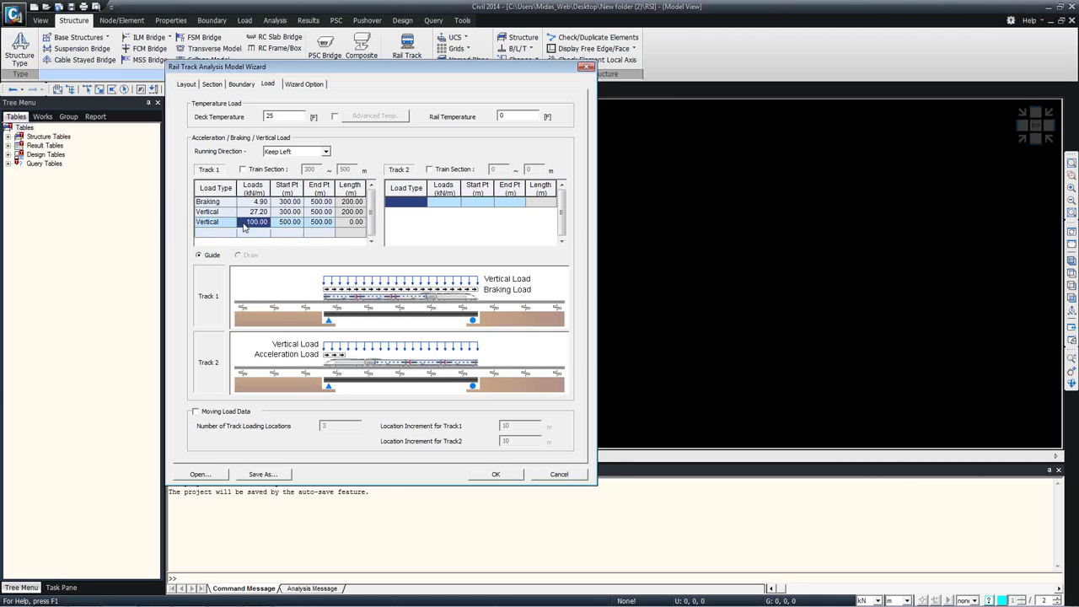
pyautogui.press('Tab')
pyautogui.press('Tab')
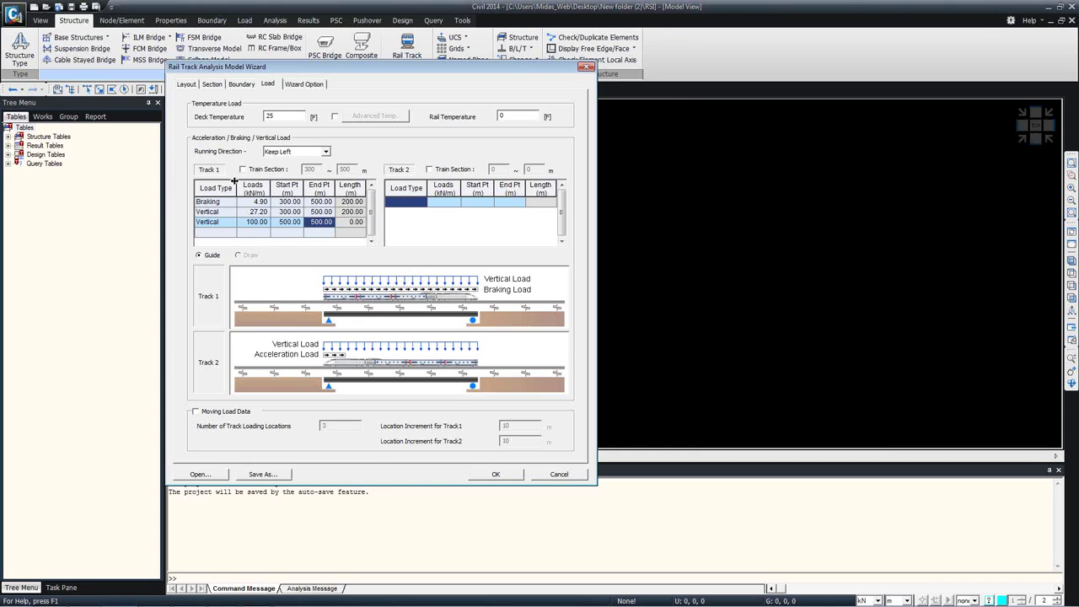
# - Delete the 100 kN/m vertical load row from Track 1
pyautogui.click(228, 223)
pyautogui.click(229, 222)
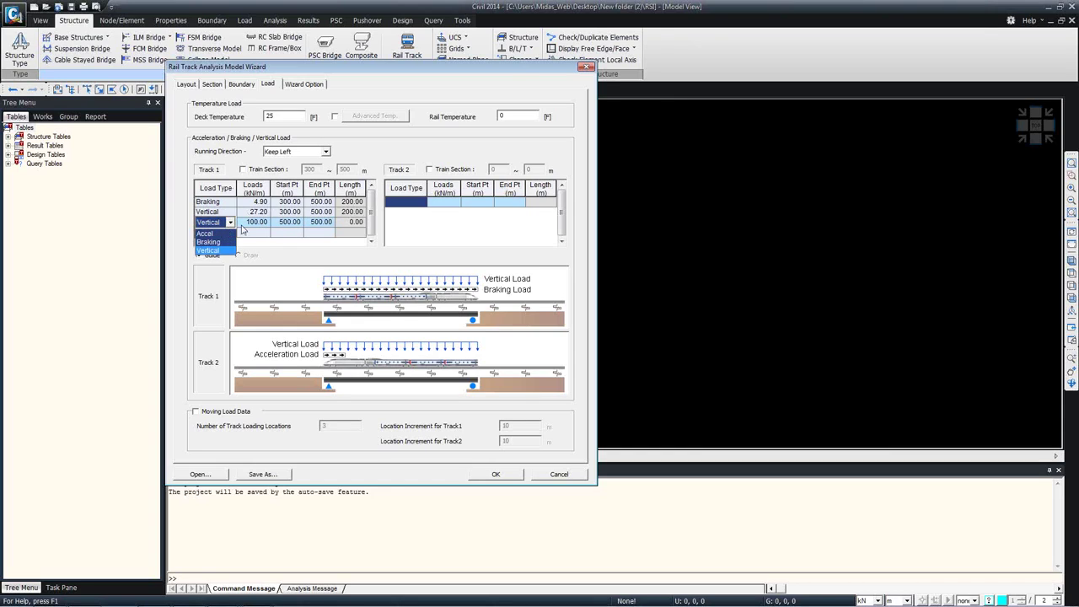
pyautogui.click(253, 224)
pyautogui.moveTo(255, 225); pyautogui.dragTo(316, 230)
pyautogui.press('Delete')
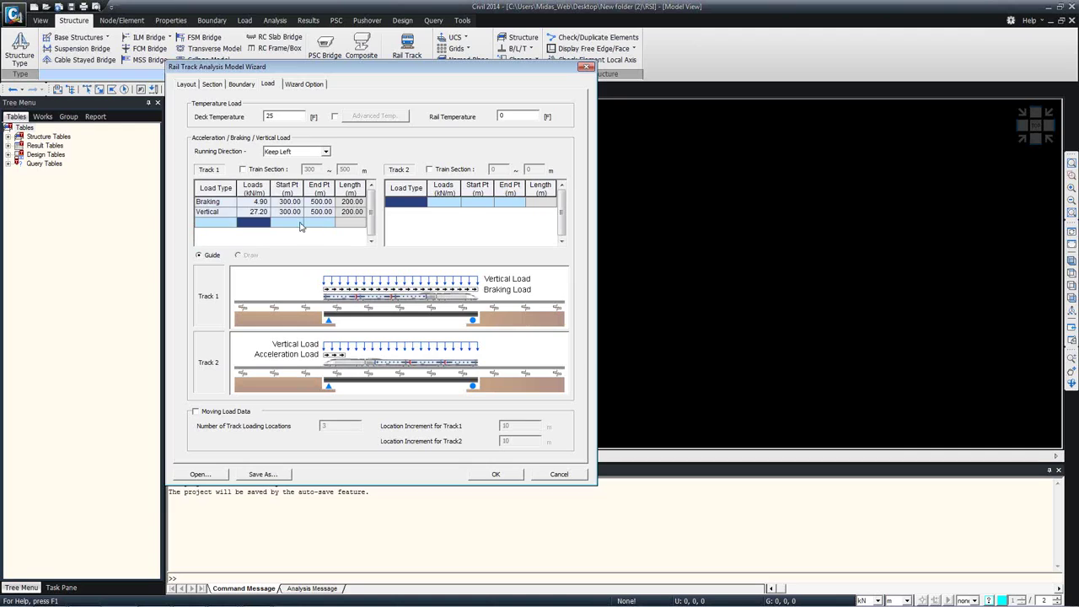
# - Add a Track 2 acceleration load of 4.9 kN/m from 660 m to 860 m
pyautogui.click(406, 201)
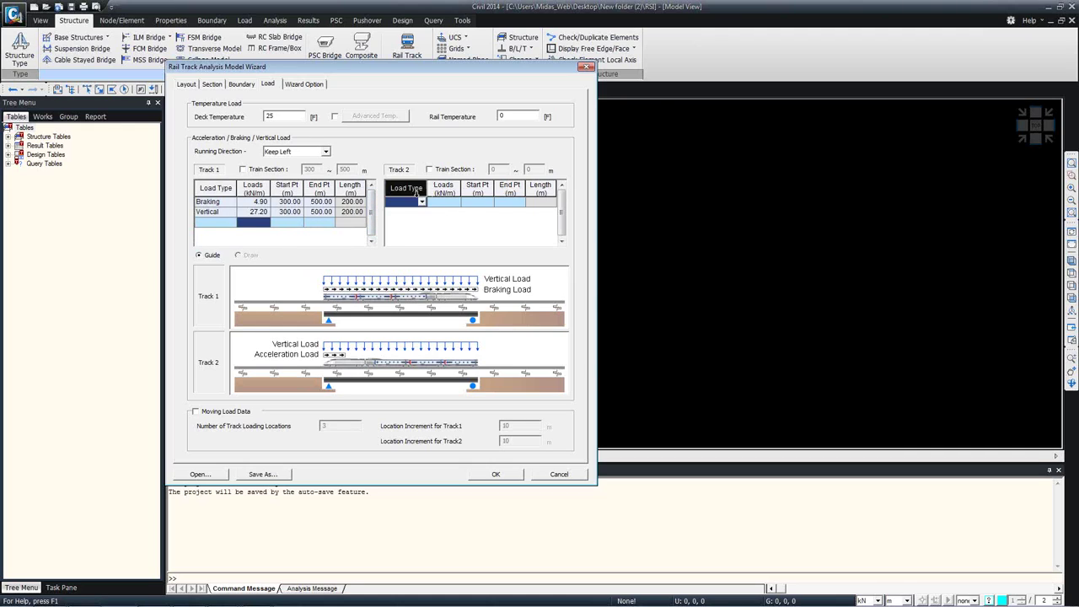
pyautogui.click(409, 203)
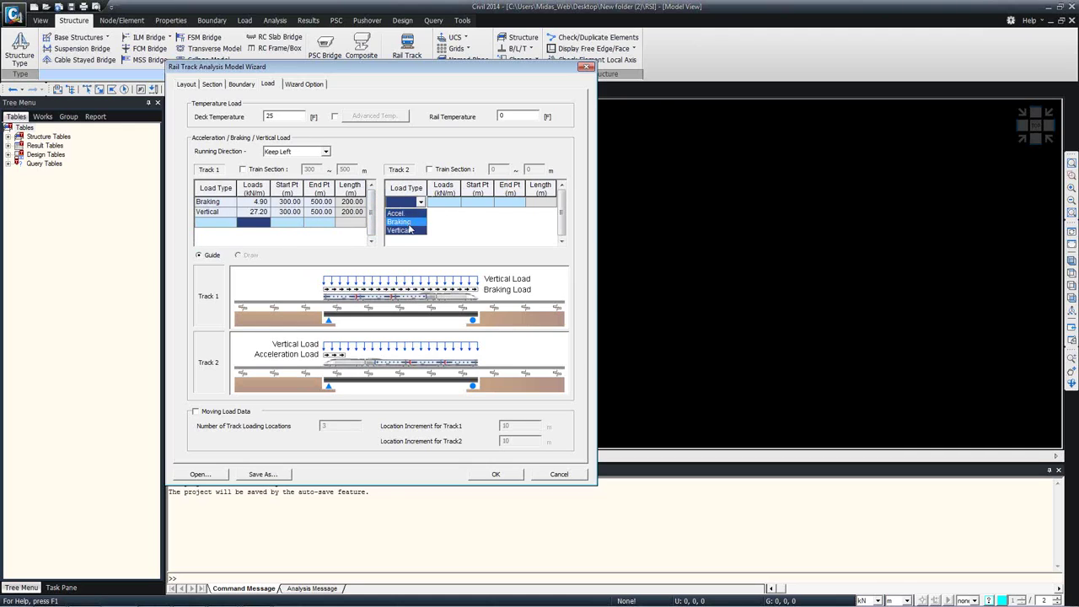
pyautogui.click(400, 212)
pyautogui.click(449, 205)
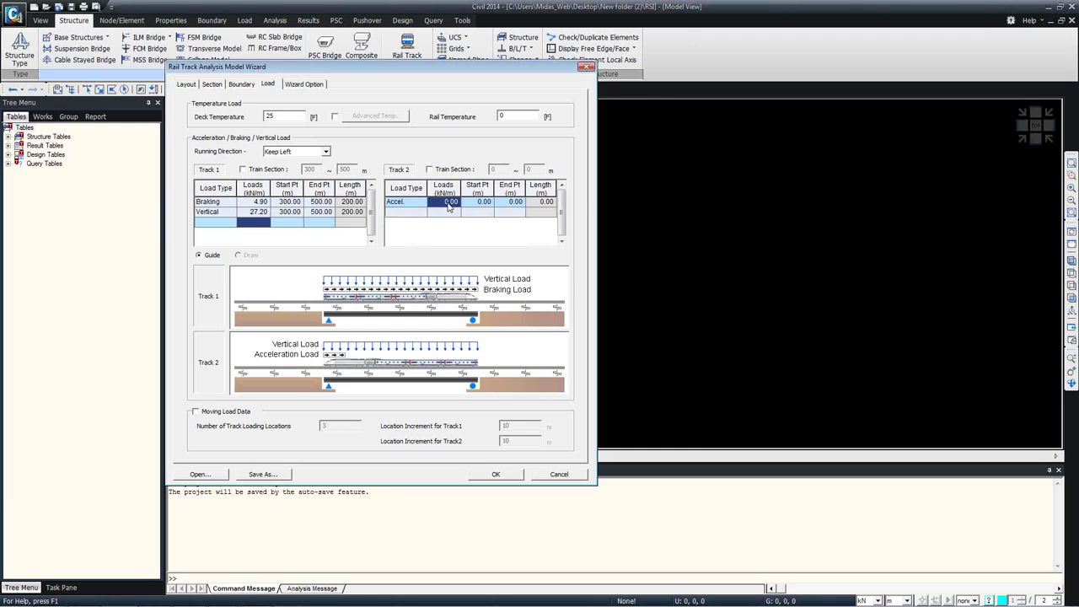
pyautogui.click(453, 202)
pyautogui.write('4.9')
pyautogui.click(485, 207)
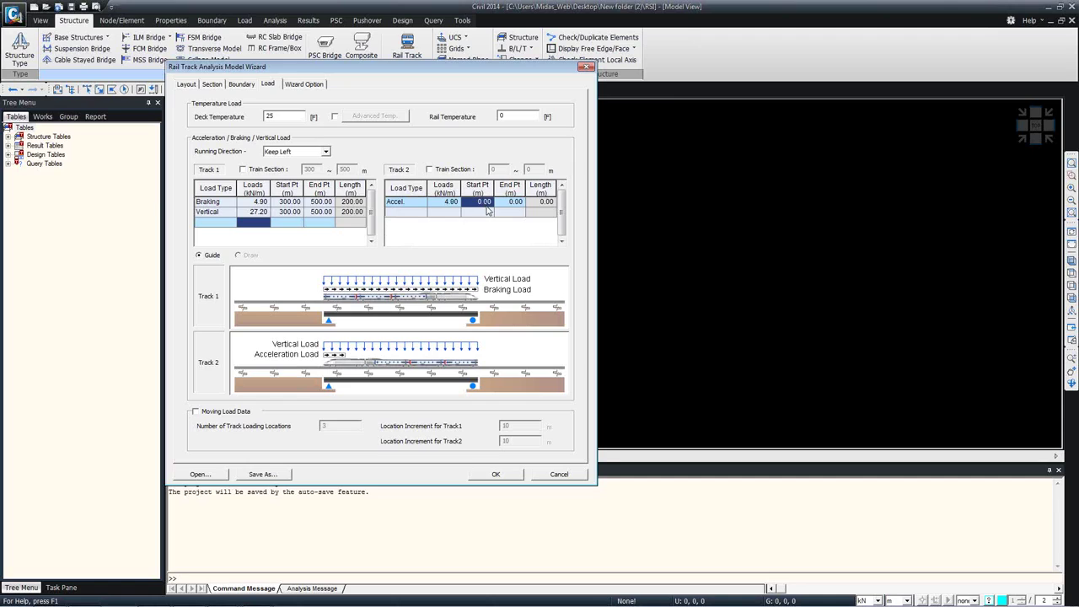
pyautogui.click(484, 204)
pyautogui.write('660')
pyautogui.click(511, 204)
pyautogui.write('860')
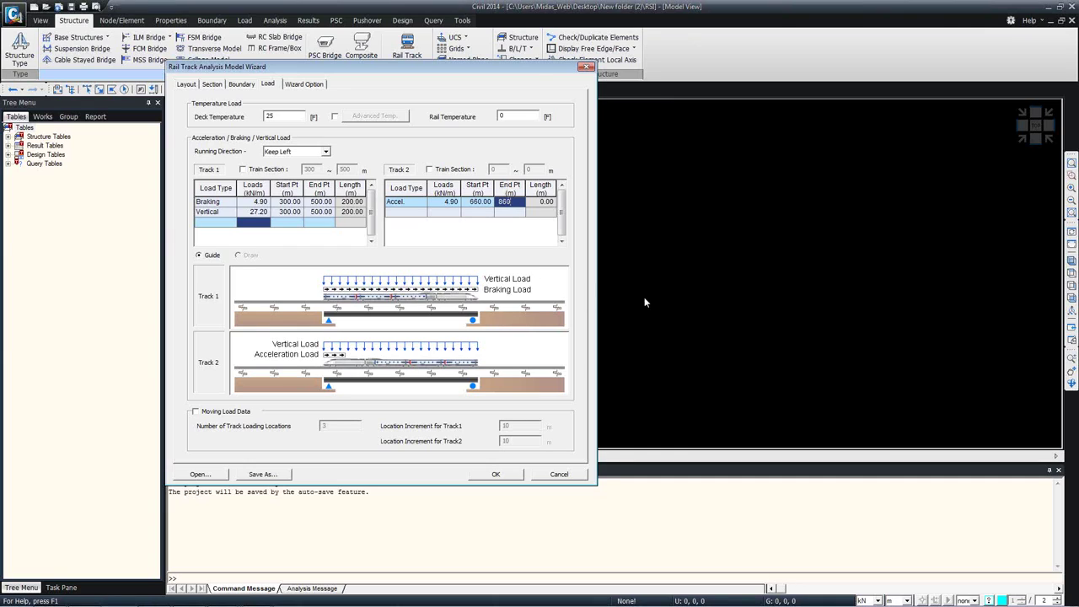
pyautogui.keyDown('shift'); pyautogui.moveTo(664, 311); pyautogui.dragTo(966, 190); pyautogui.keyUp('shift')
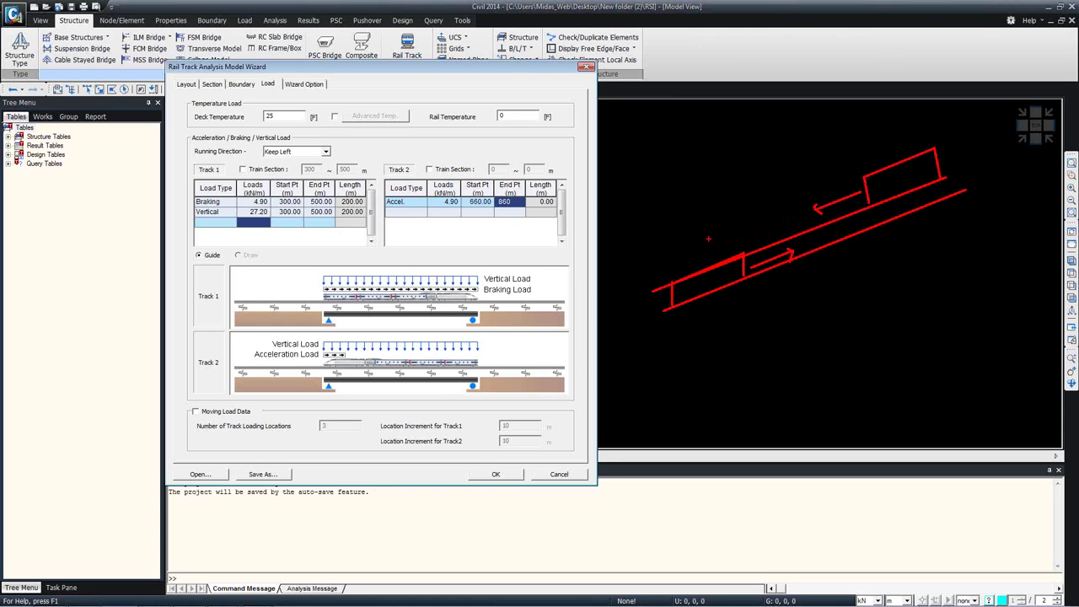
# - Add a Track 2 vertical load of 27.2 kN/m from 660 m to 860 m
pyautogui.click(492, 216)
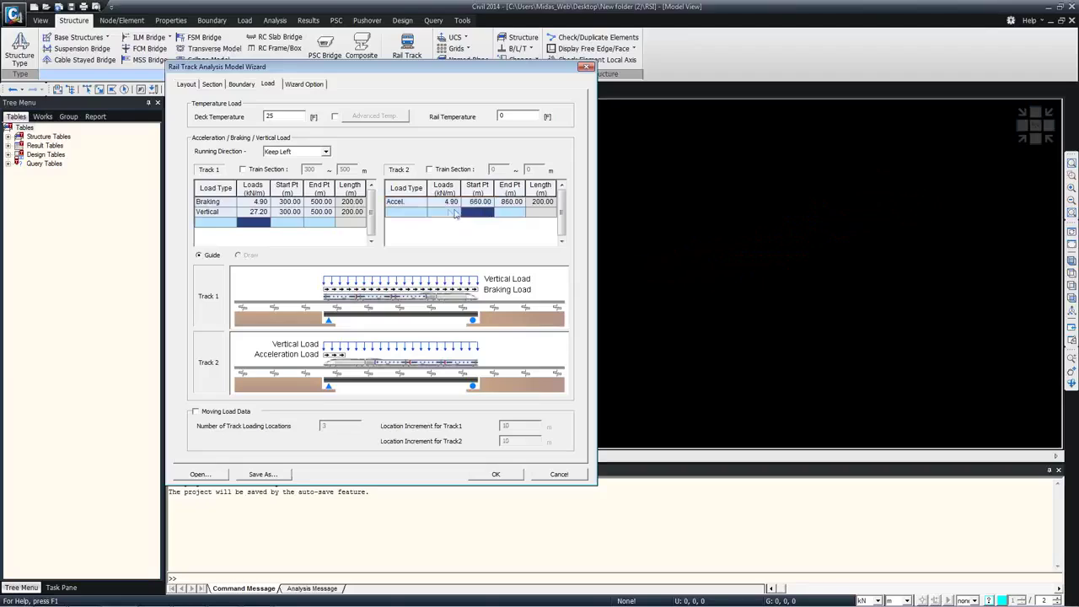
pyautogui.click(404, 211)
pyautogui.click(421, 211)
pyautogui.click(400, 241)
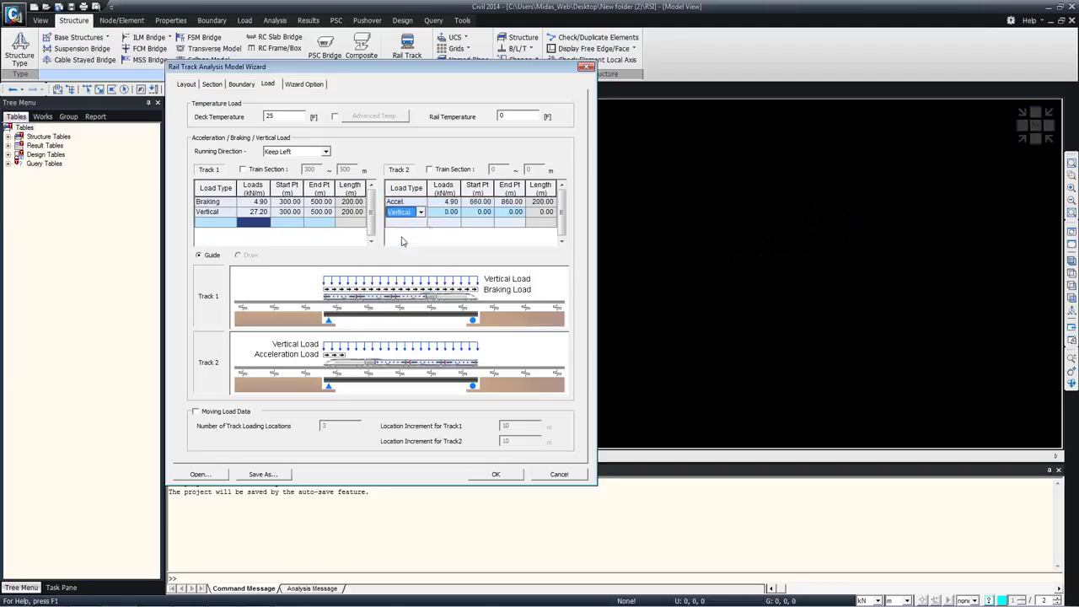
pyautogui.click(447, 214)
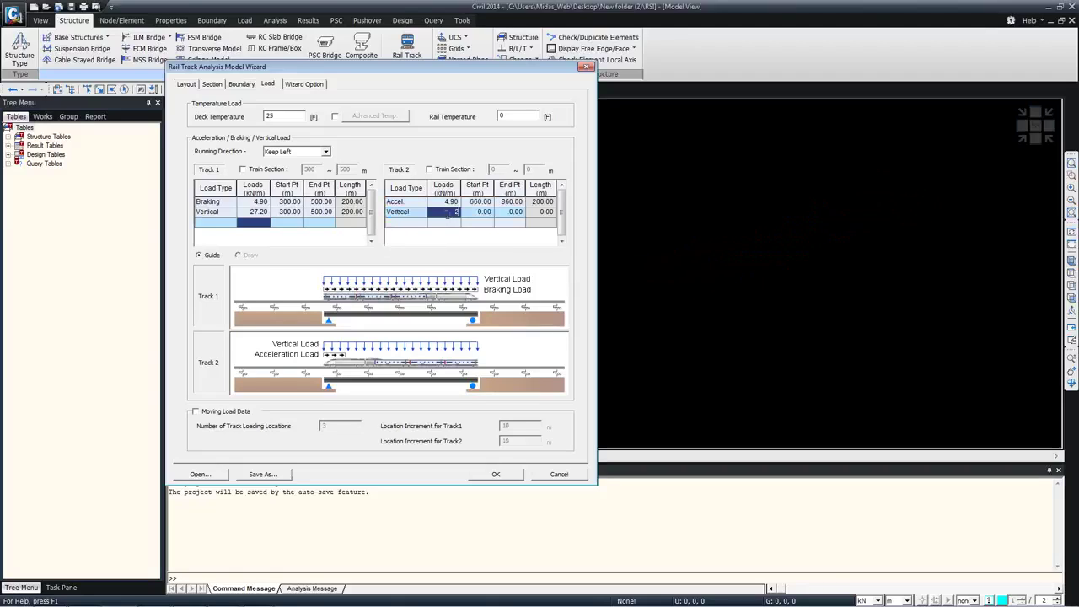
pyautogui.write('27.2')
pyautogui.press('Return')
pyautogui.click(484, 214)
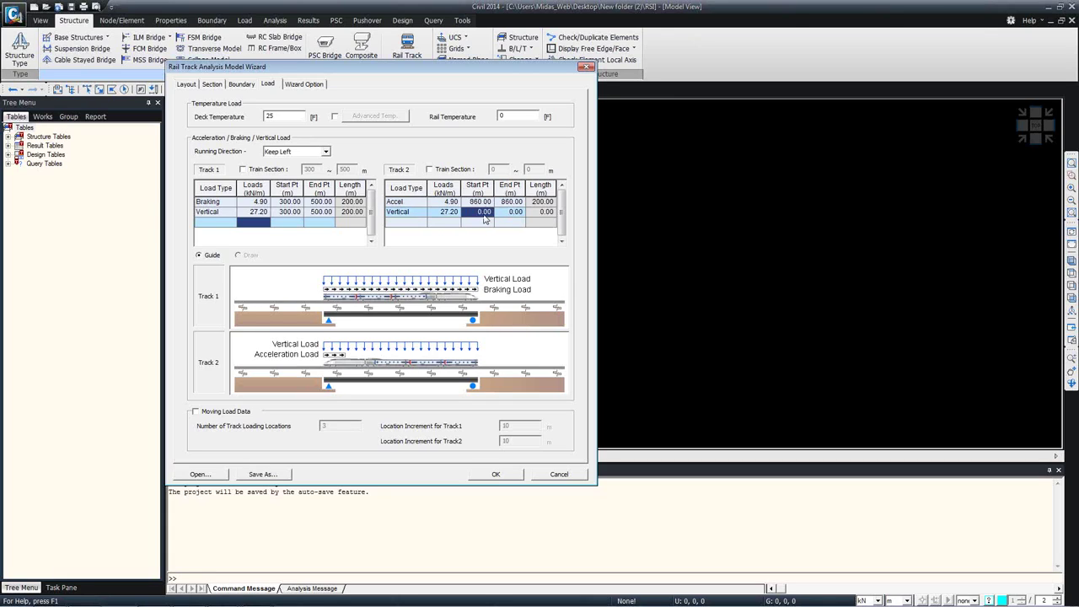
pyautogui.write('660')
pyautogui.click(507, 214)
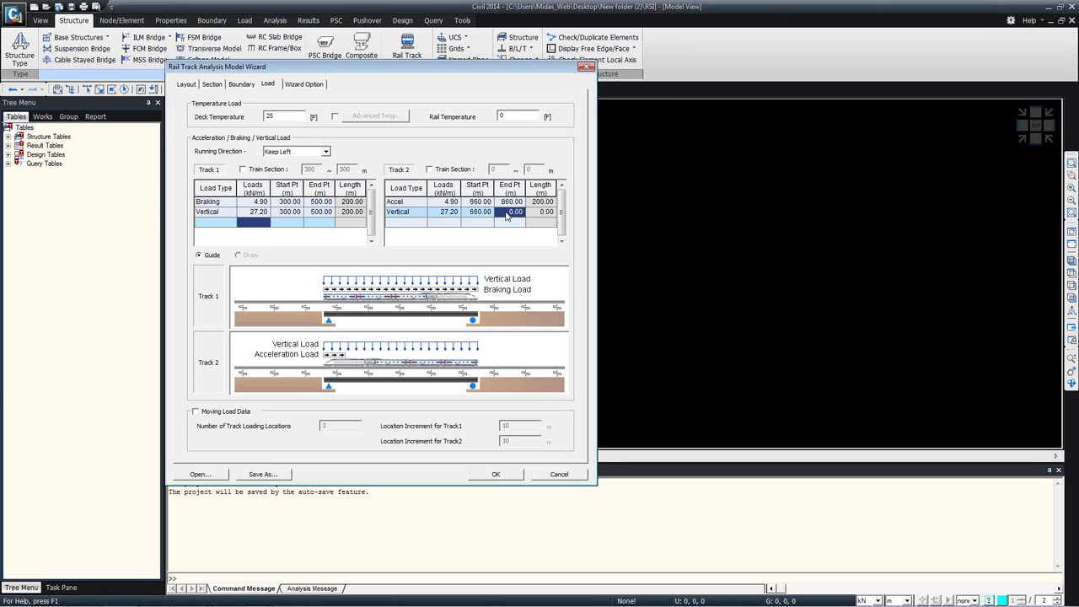
pyautogui.write('860')
pyautogui.press('Return')
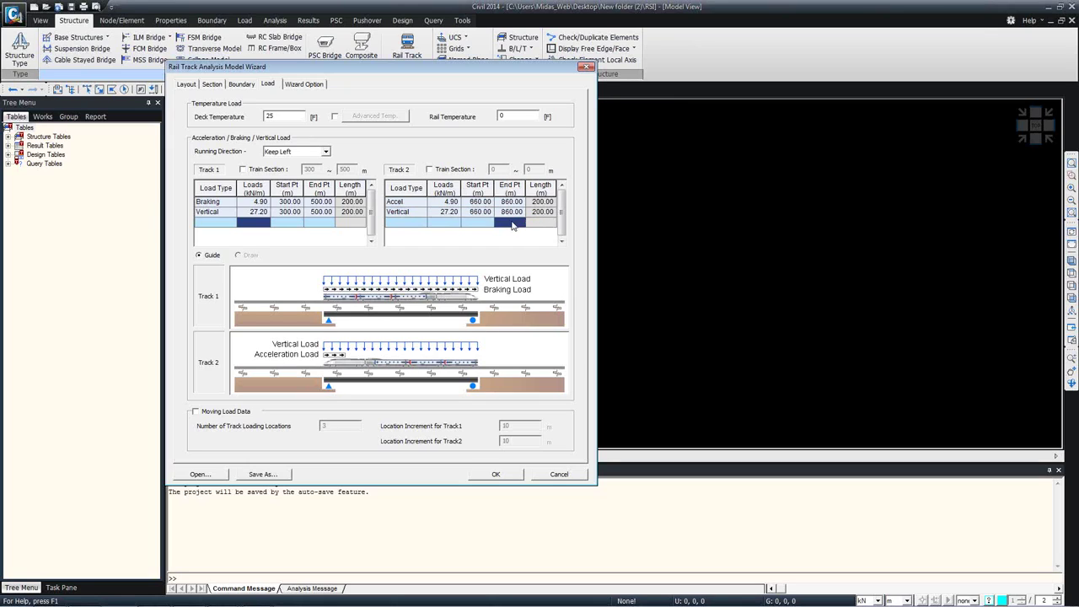
pyautogui.click(406, 222)
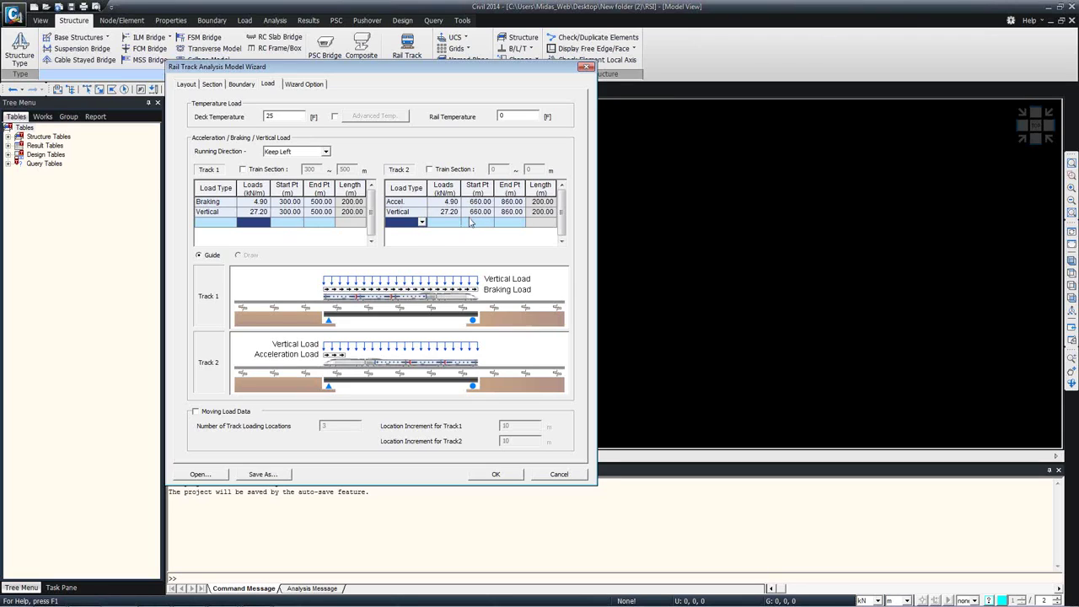
# - Enable moving load data with 4 track loading locations and a location increment of 50 m for both Track 1 and Track 2
pyautogui.click(209, 413)
pyautogui.click(208, 413)
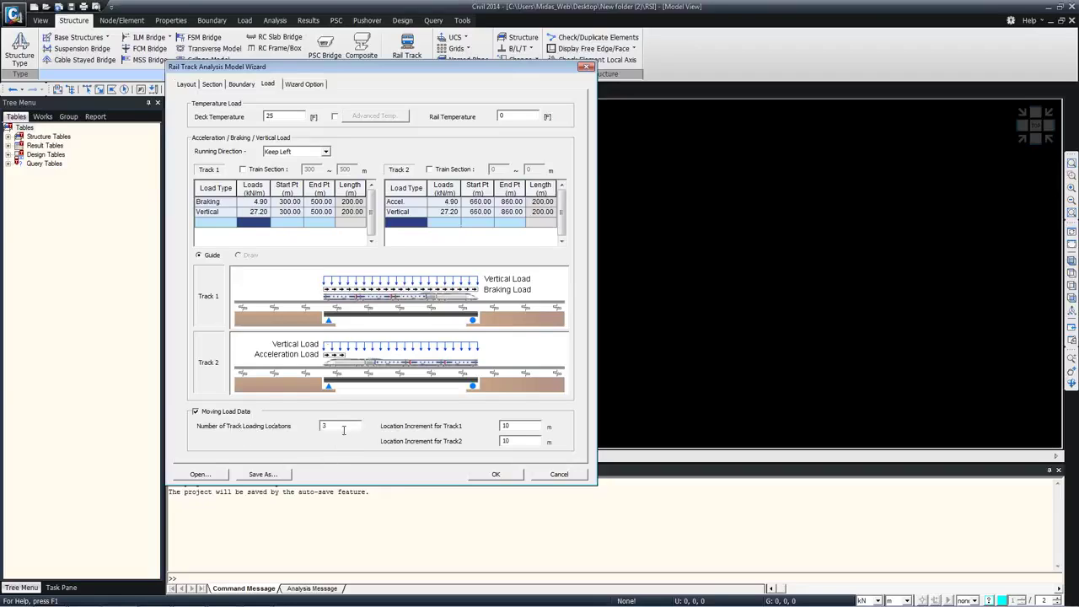
pyautogui.moveTo(343, 430); pyautogui.dragTo(299, 431)
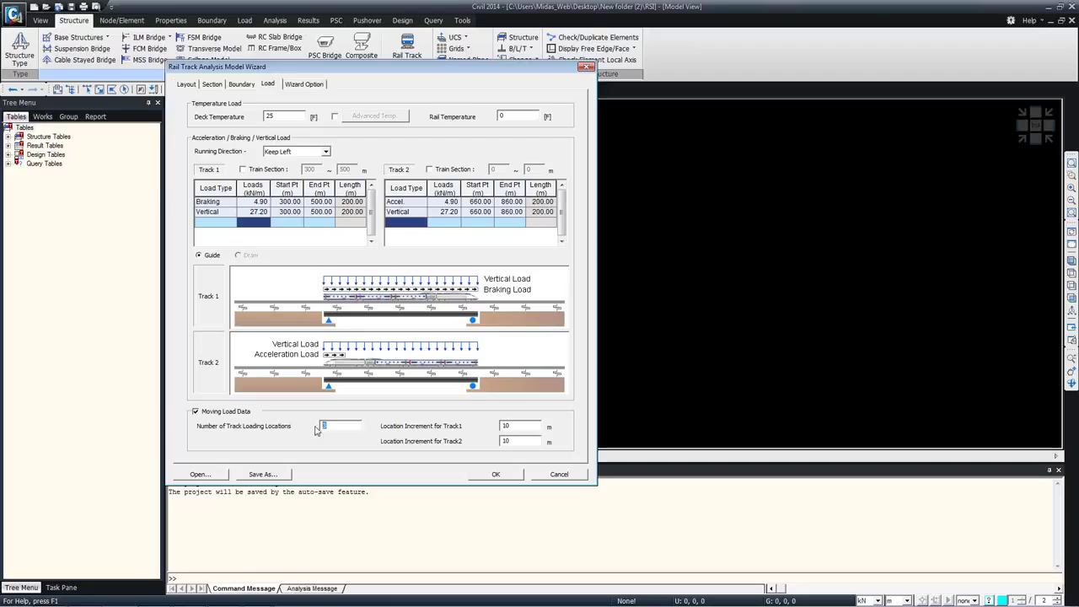
pyautogui.write('4')
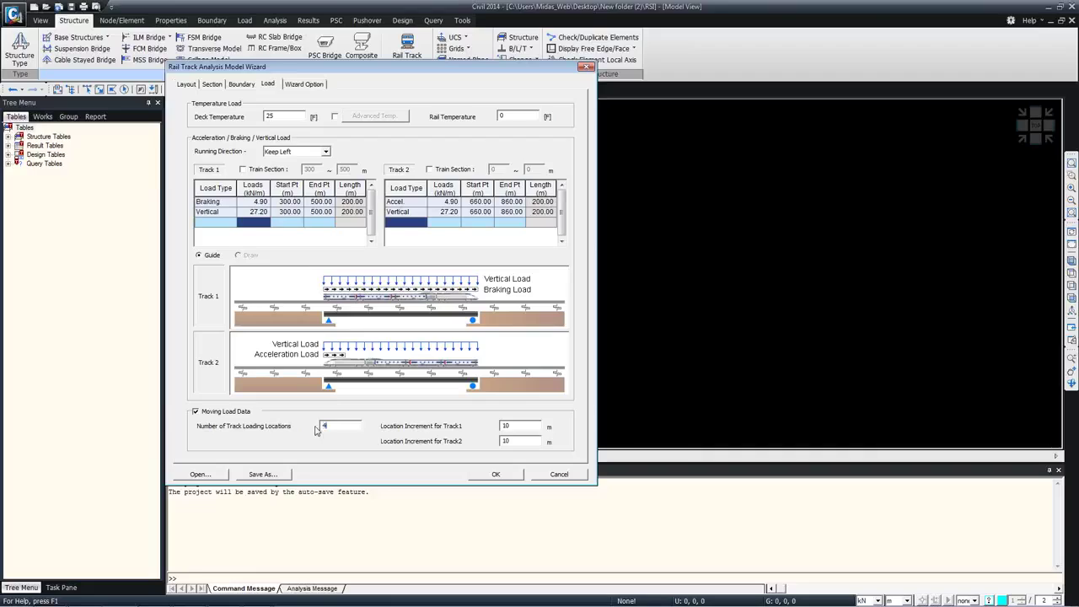
pyautogui.doubleClick(506, 426)
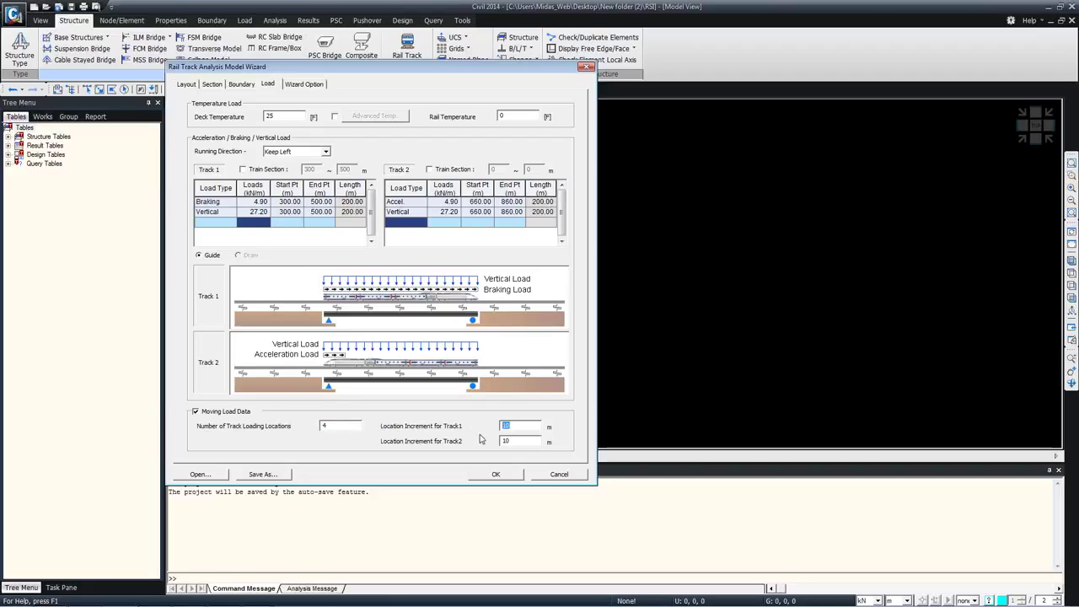
pyautogui.write('50')
pyautogui.doubleClick(507, 441)
pyautogui.write('50')
pyautogui.click(662, 408)
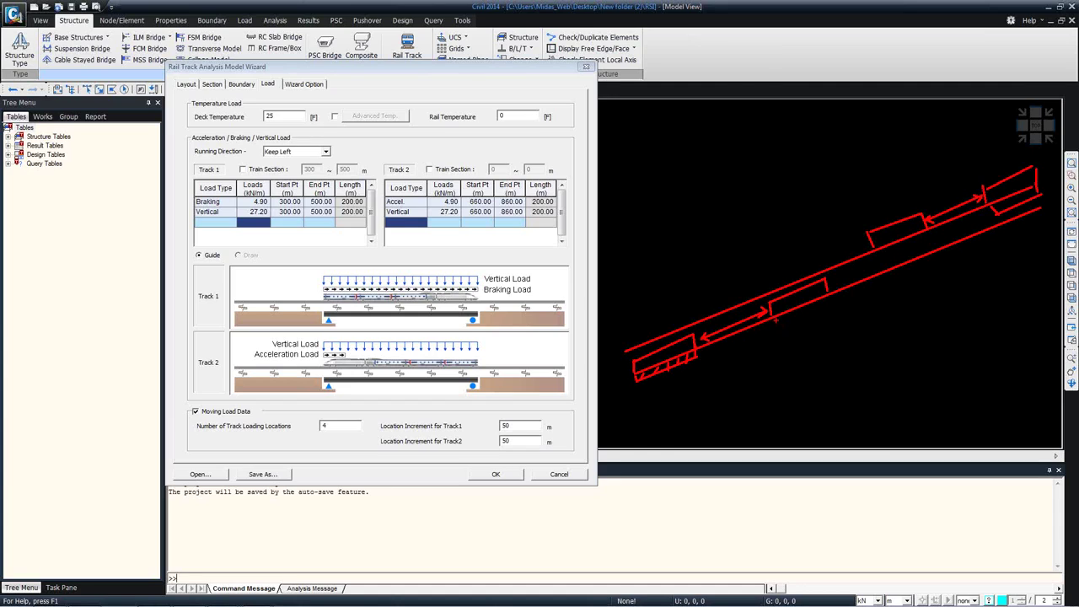
pyautogui.moveTo(775, 330)
pyautogui.mouseDown()
pyautogui.moveTo(839, 305)
pyautogui.moveTo(780, 328)
pyautogui.moveTo(810, 313)
pyautogui.mouseUp()
pyautogui.moveTo(877, 247)
pyautogui.mouseDown()
pyautogui.moveTo(881, 259)
pyautogui.moveTo(928, 242)
pyautogui.moveTo(886, 254)
pyautogui.moveTo(921, 248)
pyautogui.mouseUp()
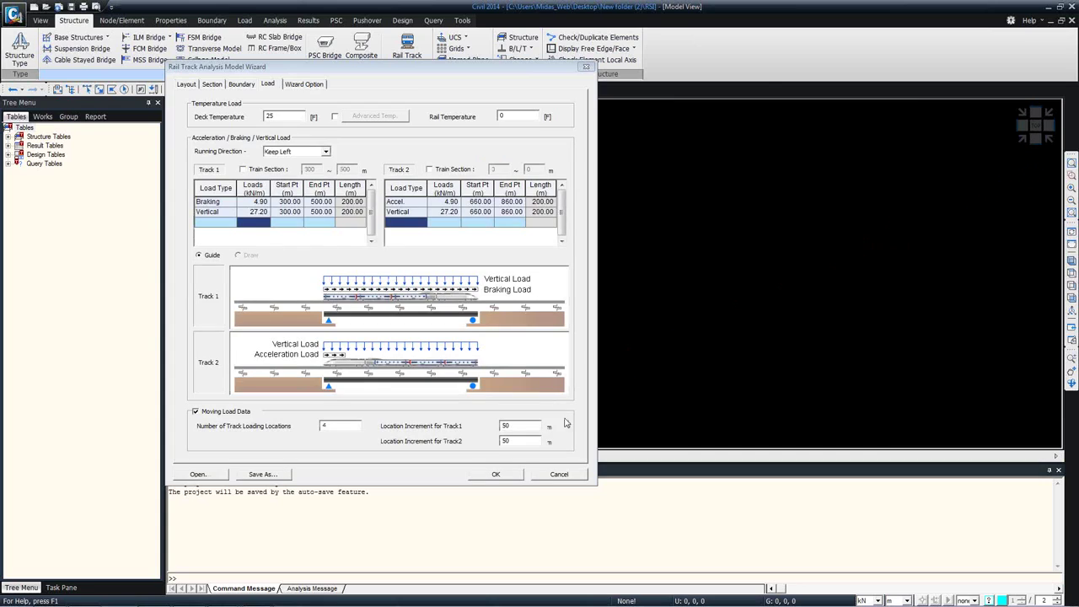
# - Switch the unit setting for the element length in the wizard's modeling options to meter
pyautogui.click(298, 87)
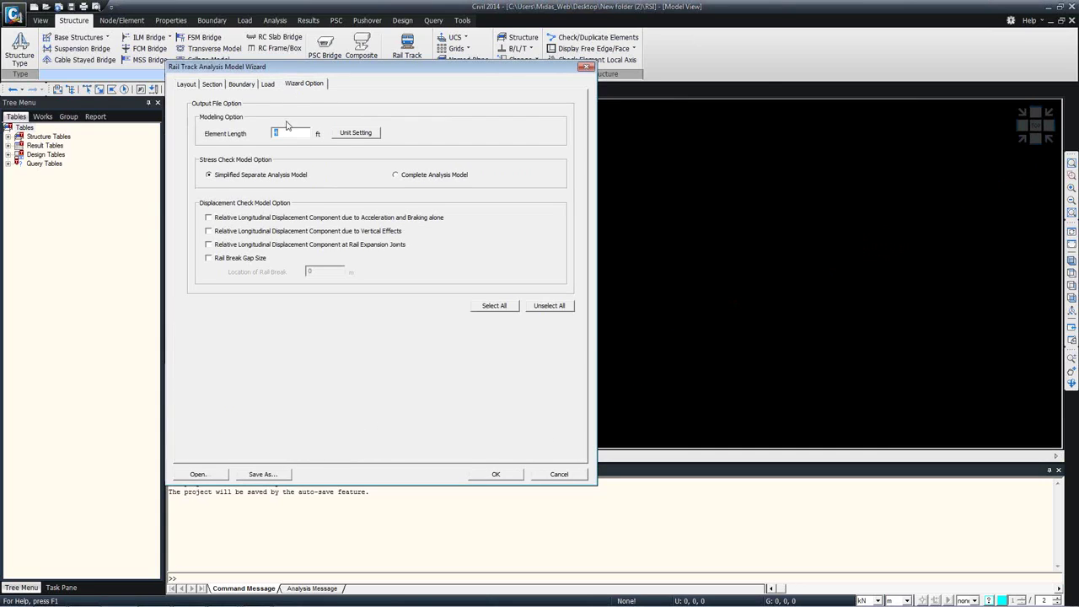
pyautogui.click(363, 133)
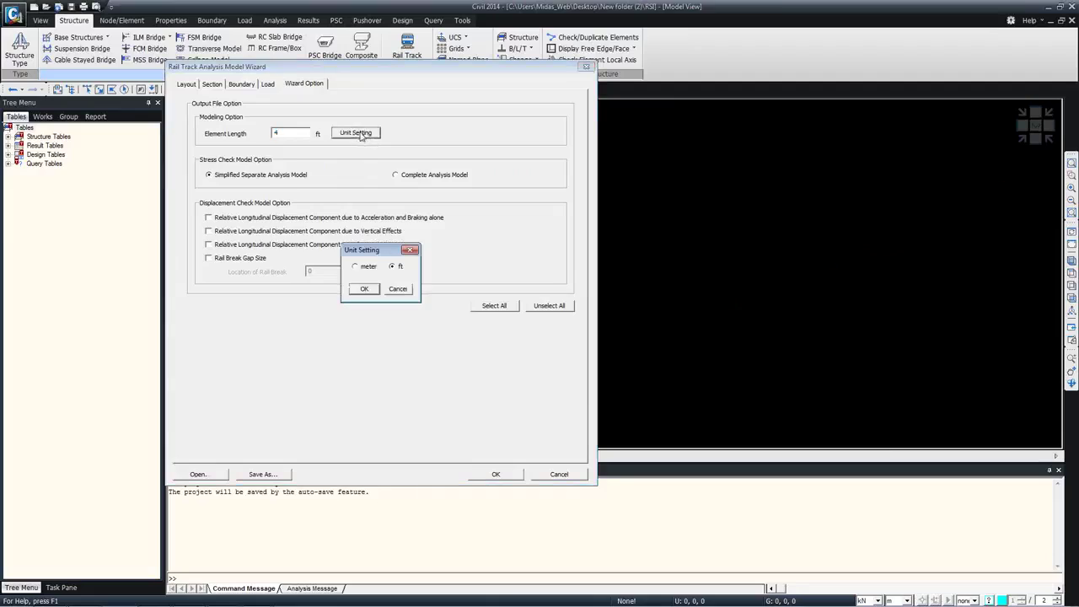
pyautogui.click(369, 267)
pyautogui.click(364, 288)
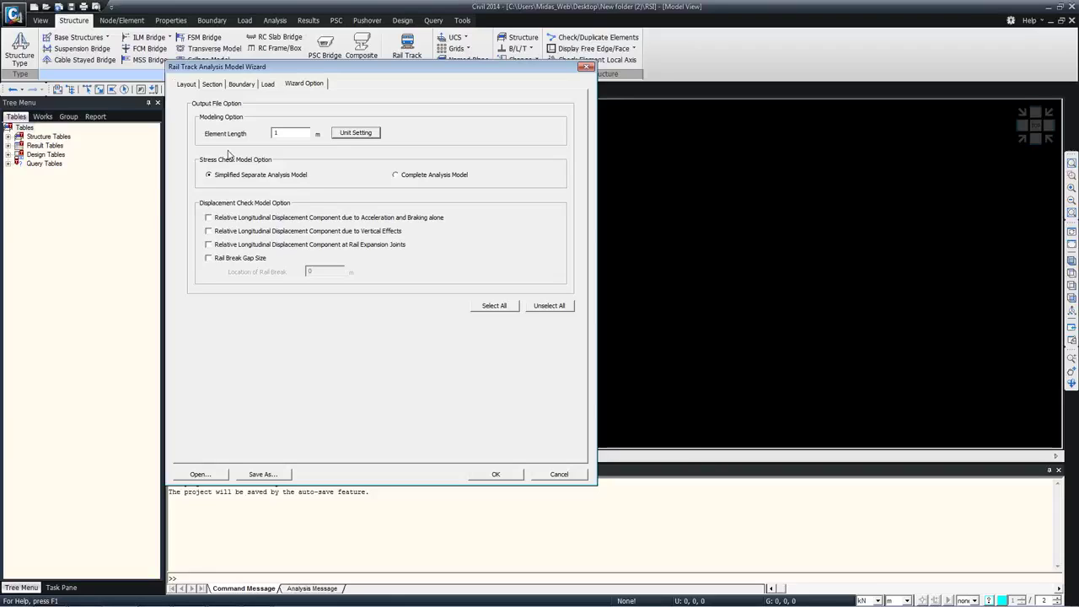
pyautogui.click(859, 341)
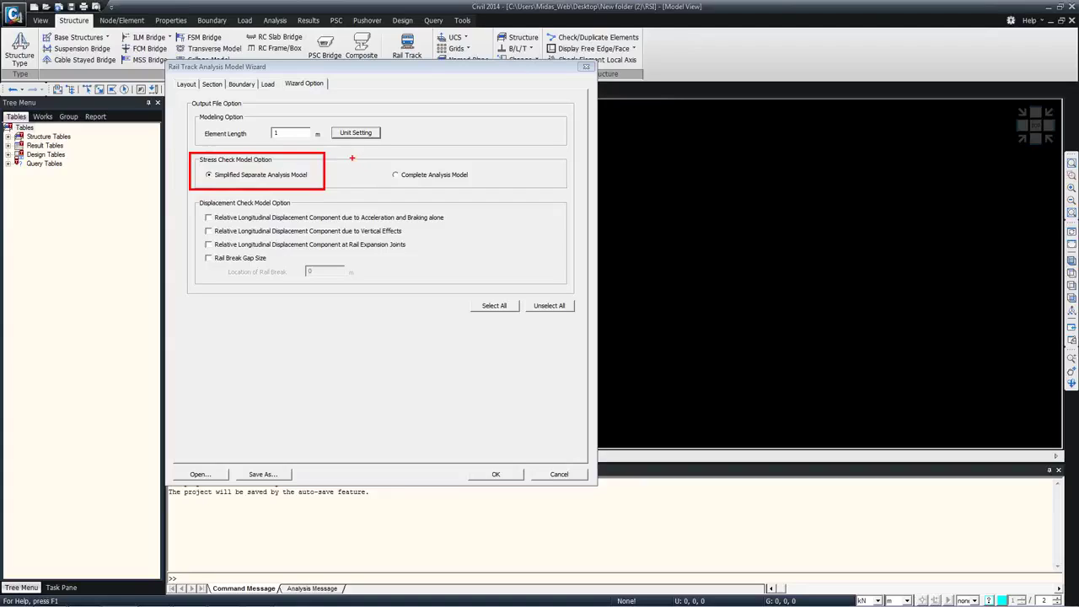
pyautogui.moveTo(497, 189); pyautogui.dragTo(511, 193)
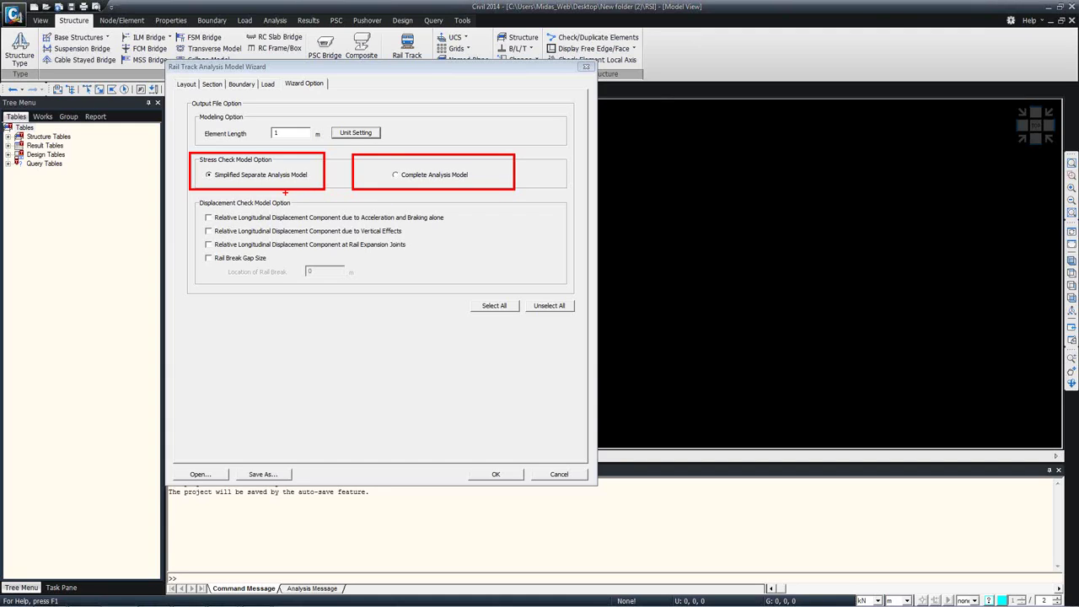
pyautogui.press('Escape')
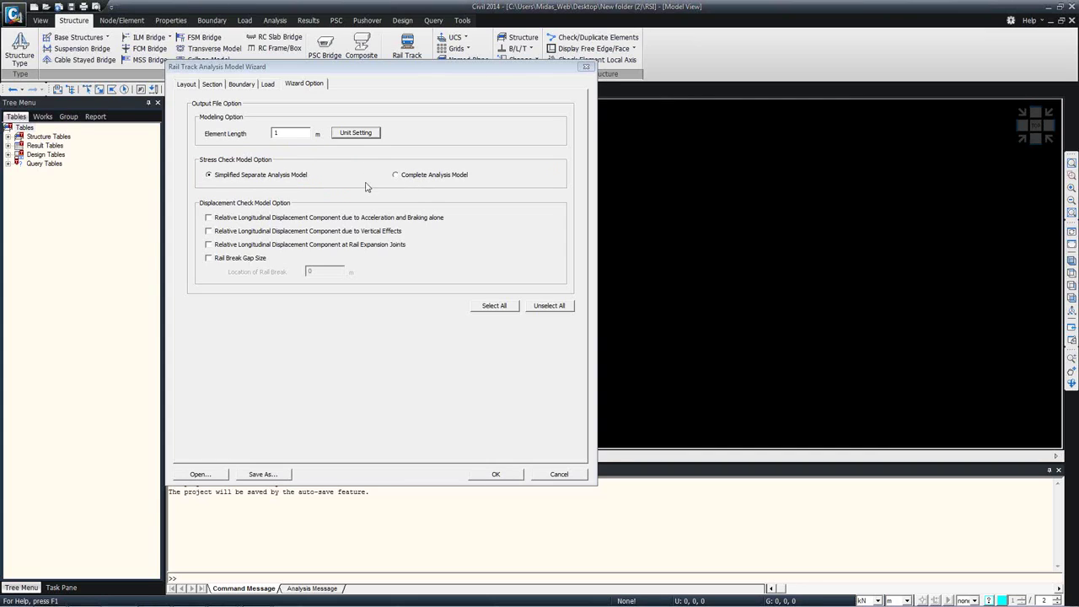
# - Try to generate the rail track model with the Simplified Separate Analysis Model stress check and no displacement checks
pyautogui.click(396, 174)
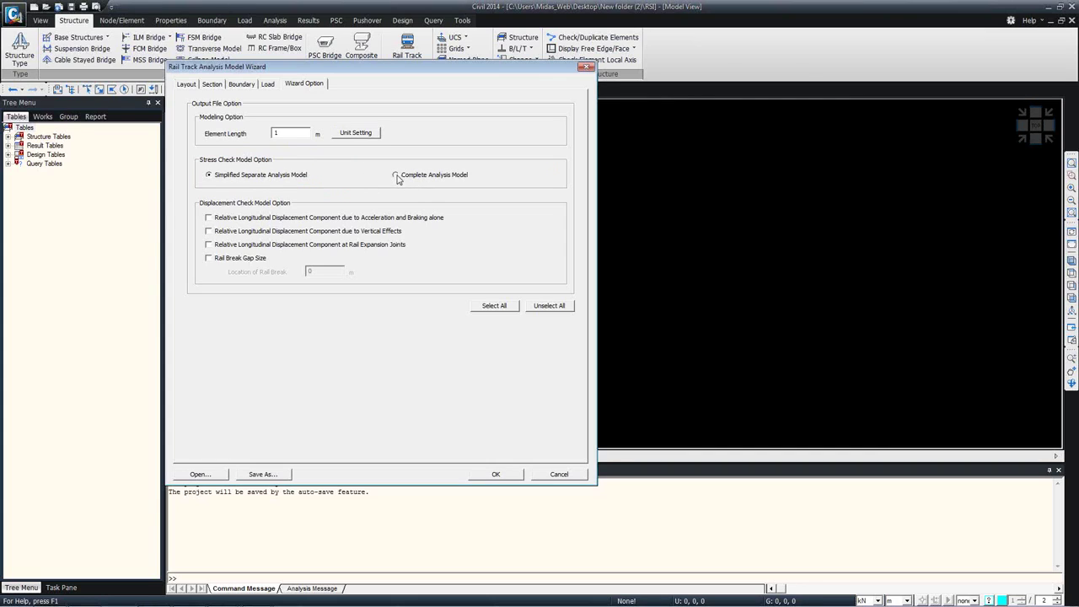
pyautogui.click(264, 177)
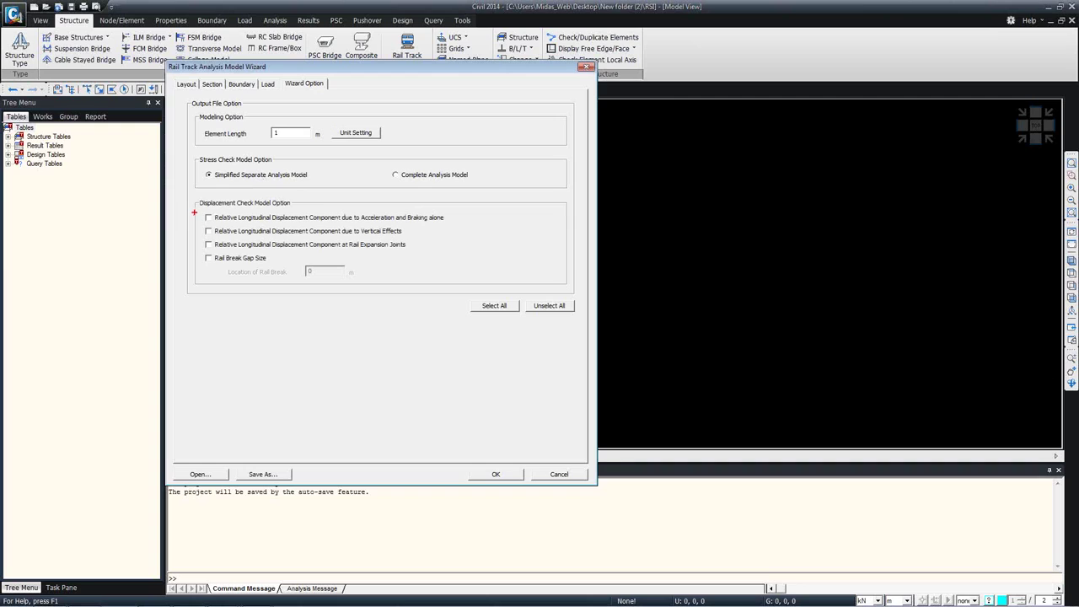
pyautogui.moveTo(184, 209)
pyautogui.mouseDown()
pyautogui.moveTo(447, 241)
pyautogui.moveTo(465, 258)
pyautogui.moveTo(458, 286)
pyautogui.mouseUp()
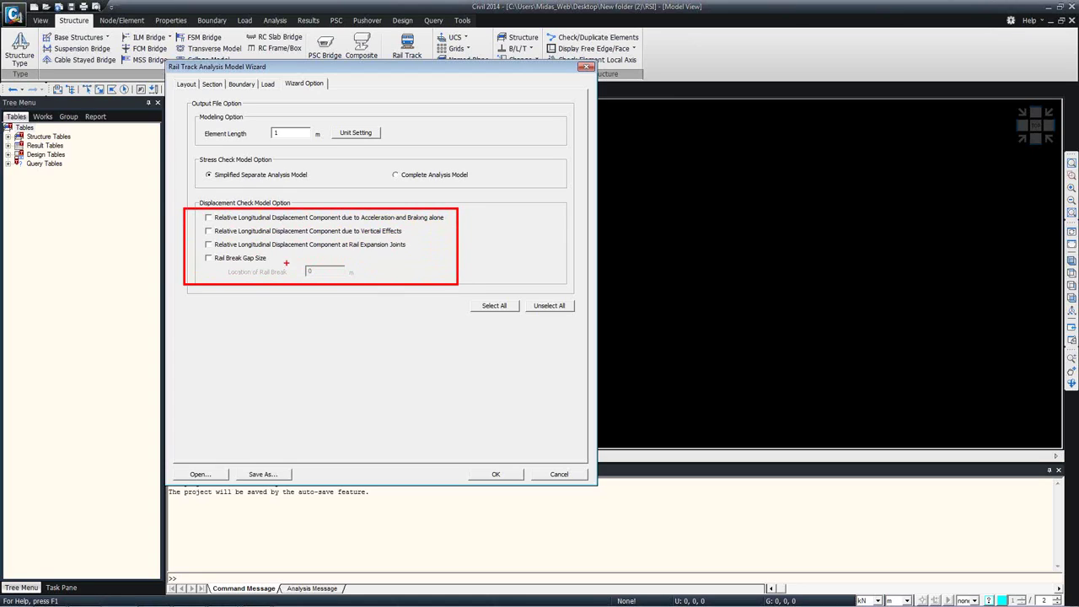
pyautogui.press('Escape')
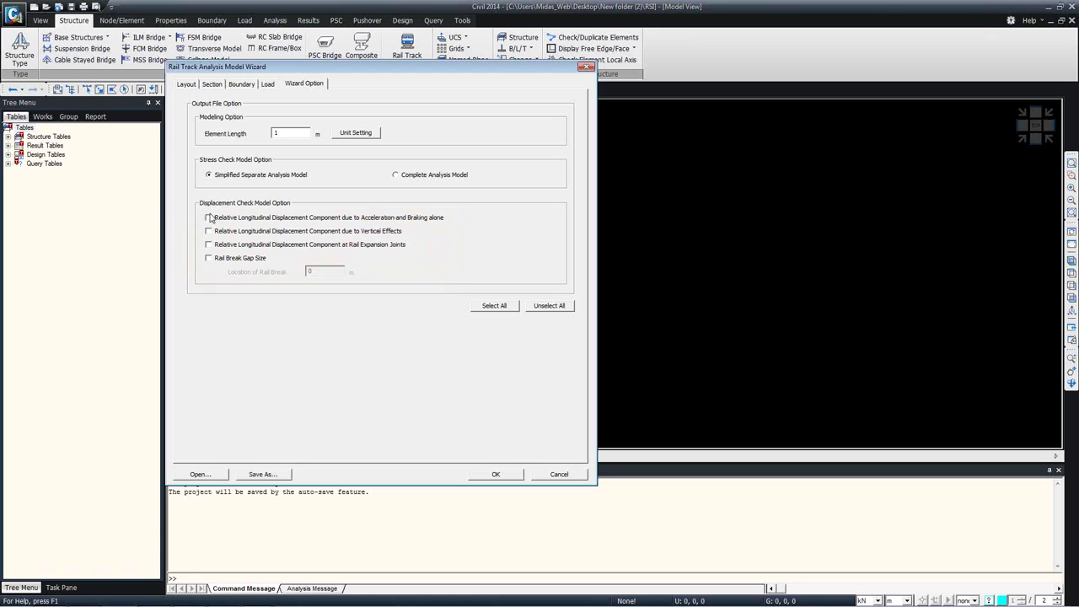
pyautogui.click(216, 219)
pyautogui.click(209, 218)
pyautogui.click(209, 231)
pyautogui.click(497, 474)
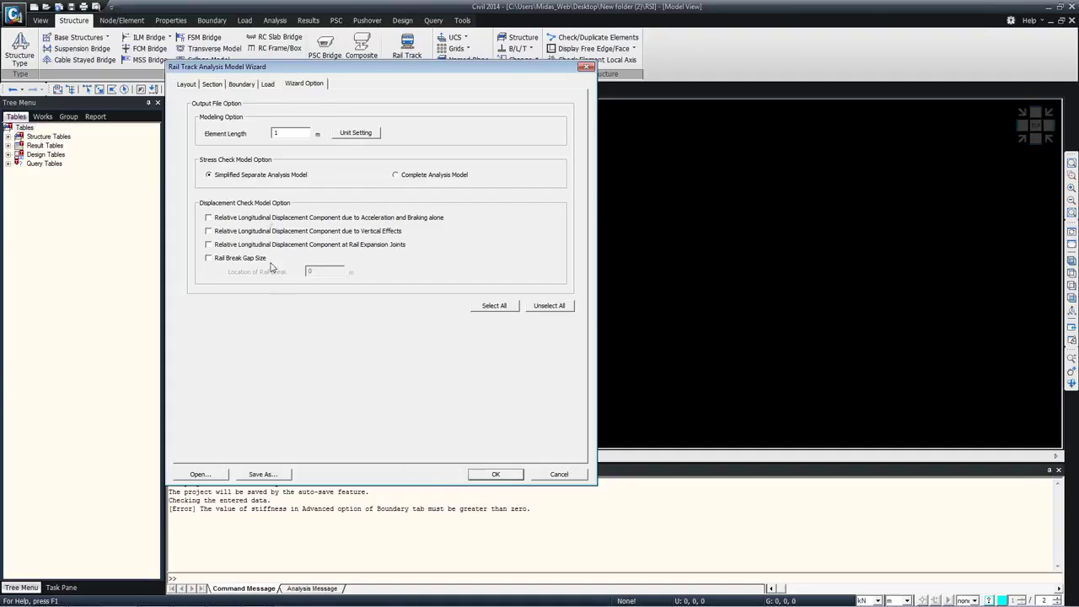
pyautogui.moveTo(318, 67); pyautogui.dragTo(319, 69)
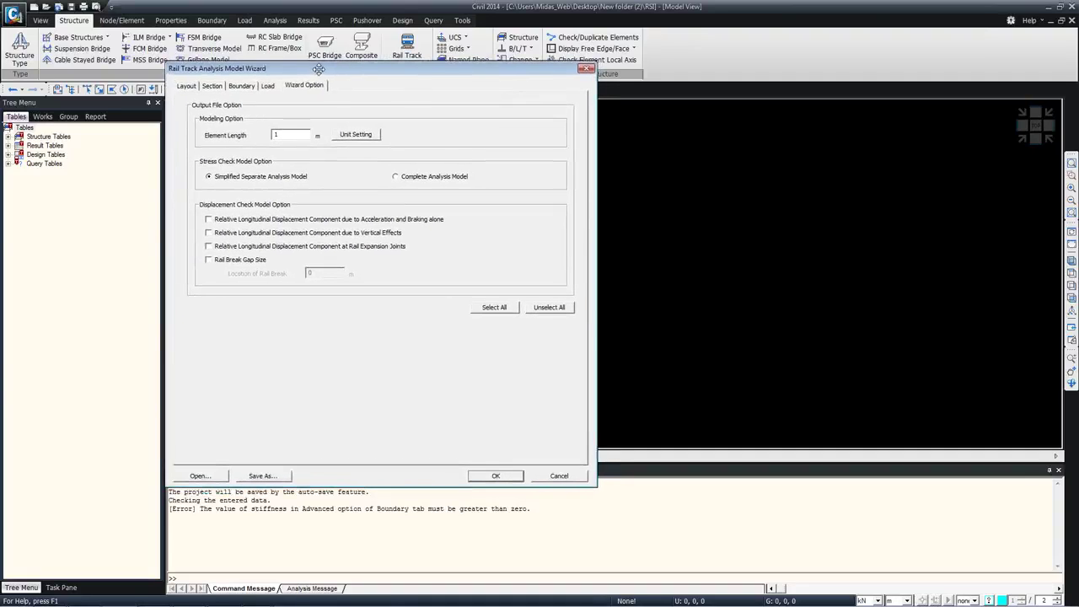
pyautogui.click(261, 476)
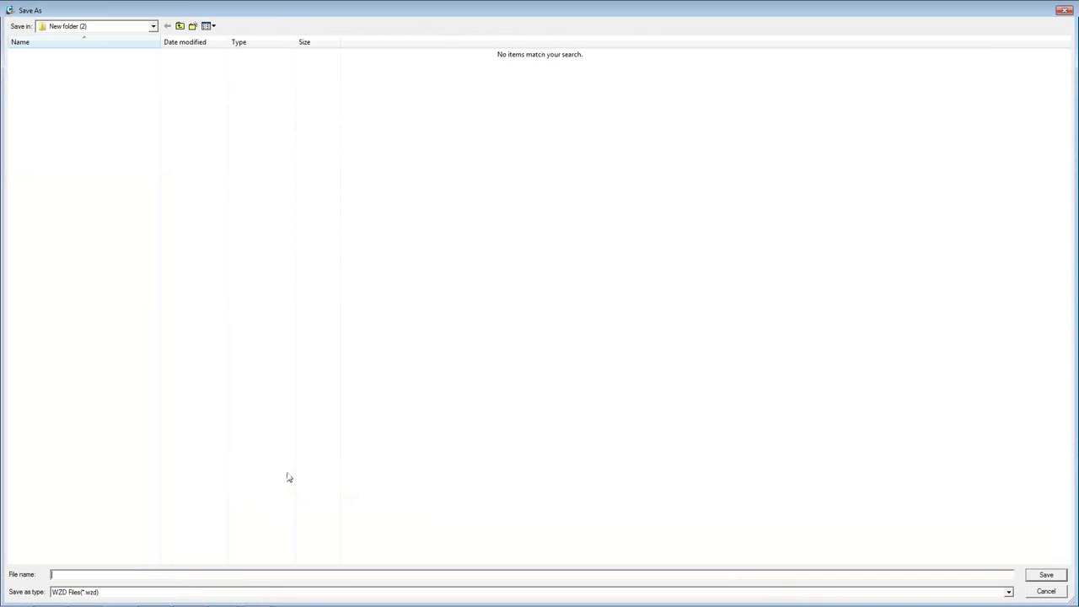
pyautogui.click(153, 27)
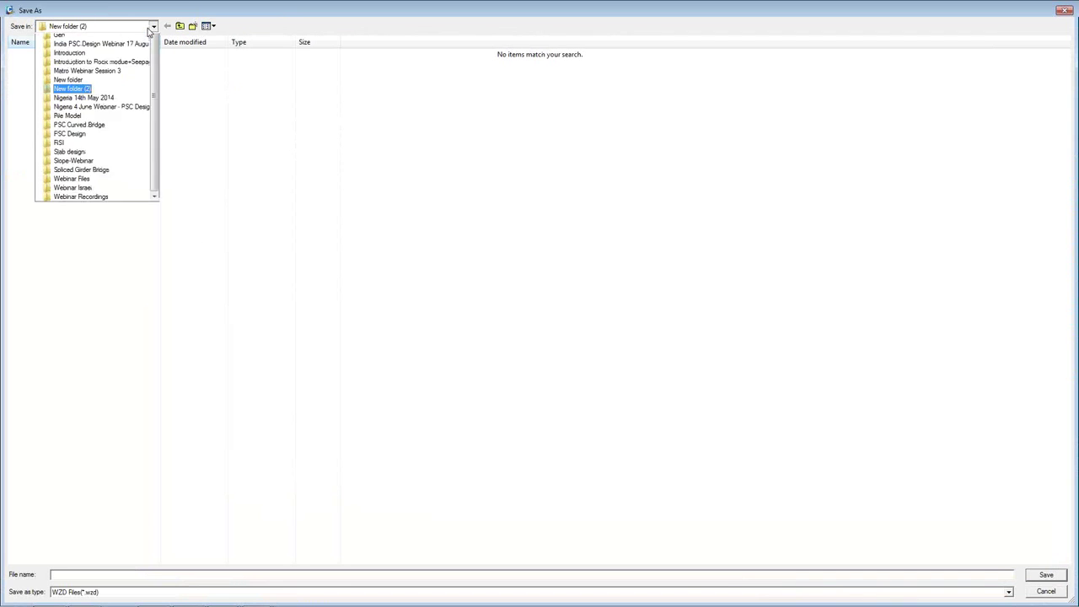
pyautogui.click(176, 441)
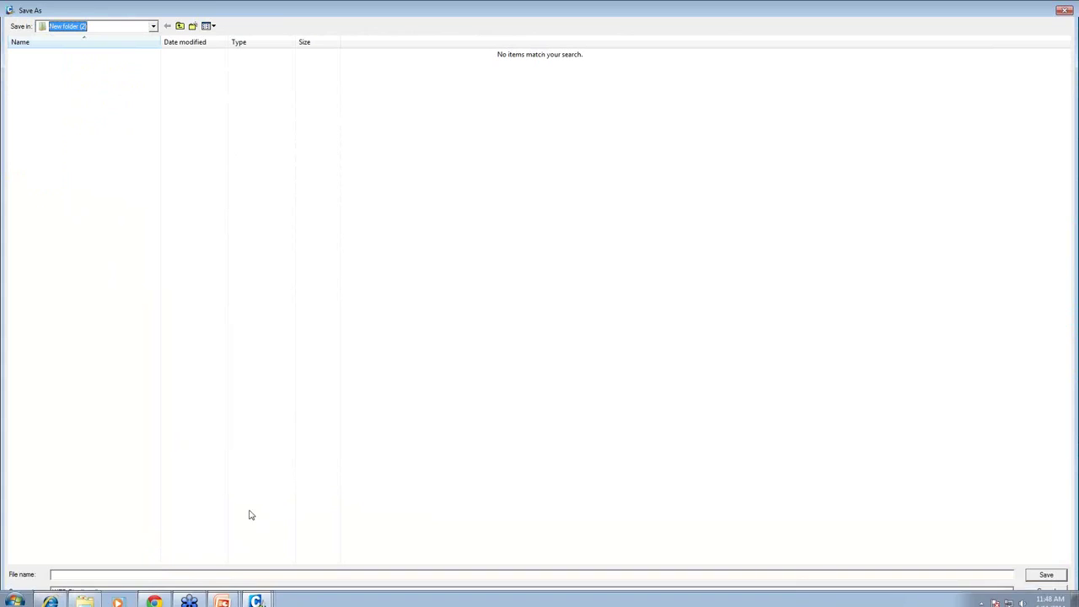
pyautogui.click(105, 593)
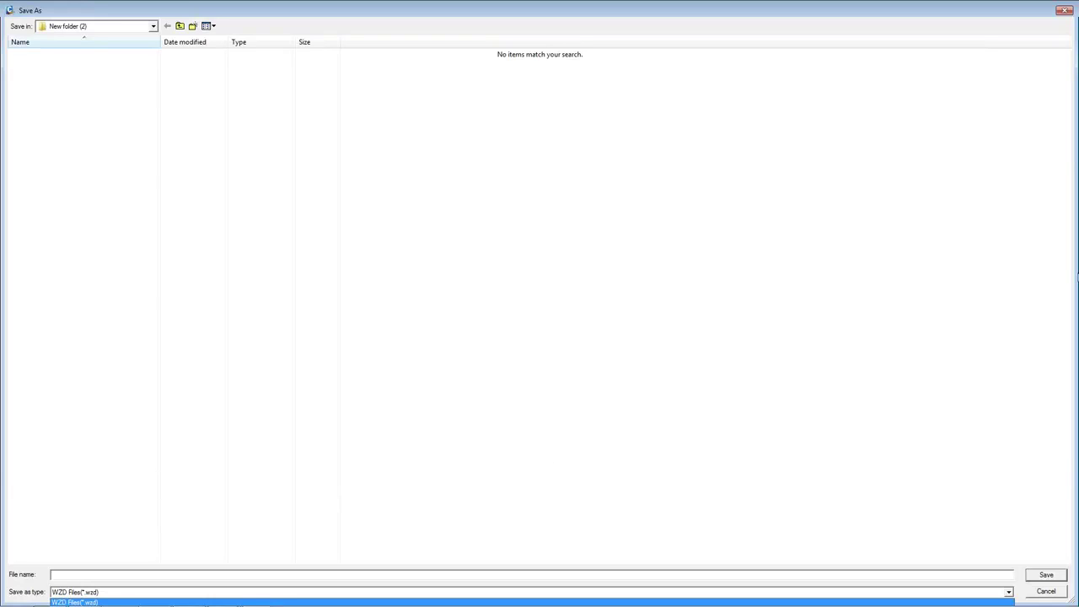
pyautogui.click(1078, 277)
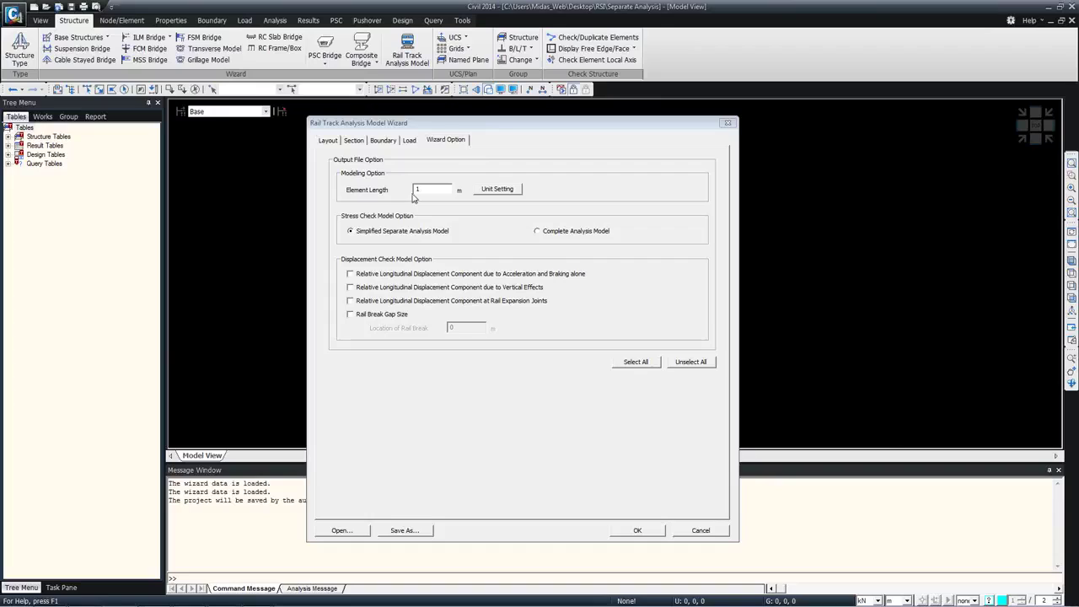
# - Generate the rail track models from the loaded wizard data with a 1 m element length and the Simplified Separate Analysis Model option
pyautogui.moveTo(469, 124); pyautogui.dragTo(433, 118)
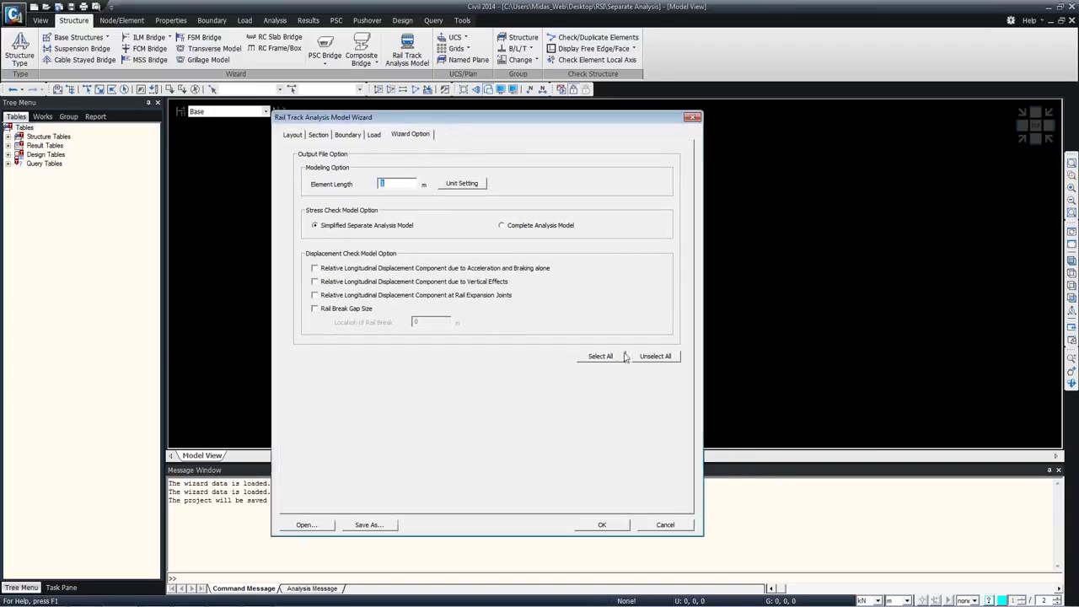
pyautogui.click(601, 525)
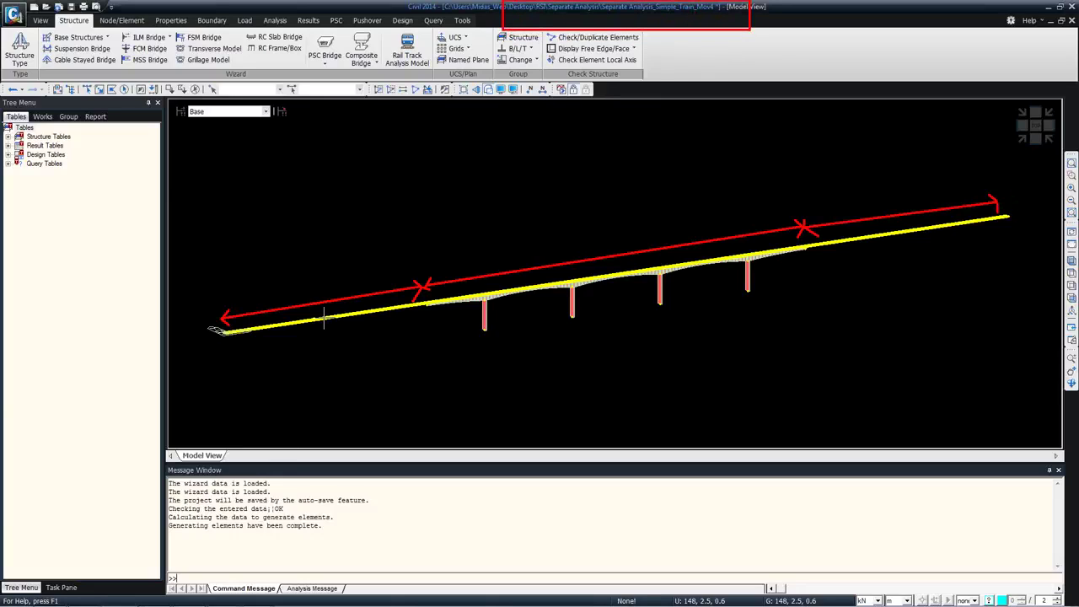
# - Switch to Windows Explorer and review the generated model files in the Separate Analysis folder inside the Desktop's RSI folder
pyautogui.moveTo(218, 597)
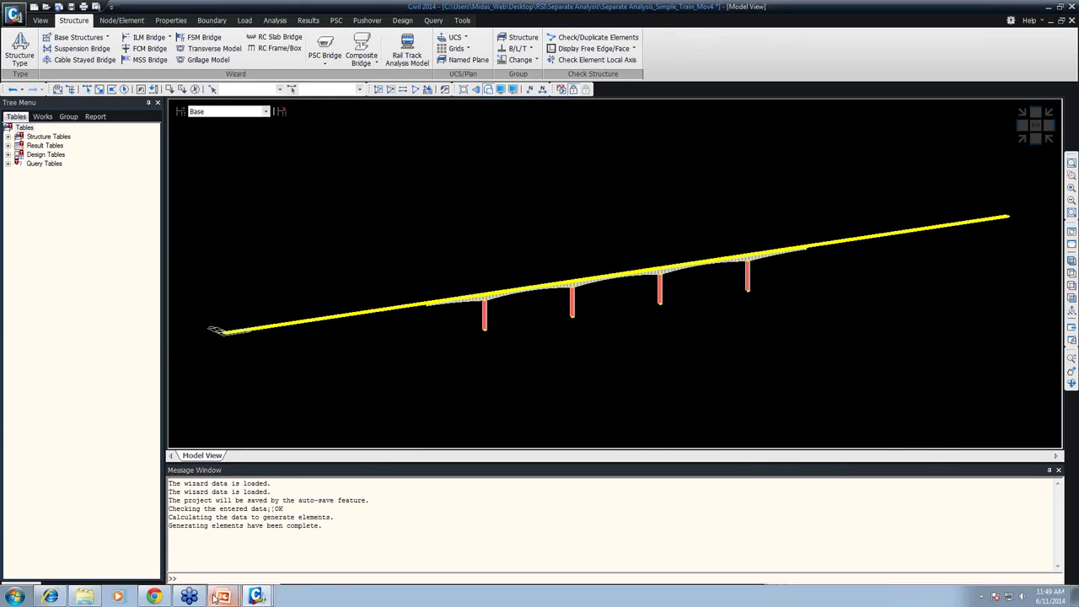
pyautogui.click(84, 597)
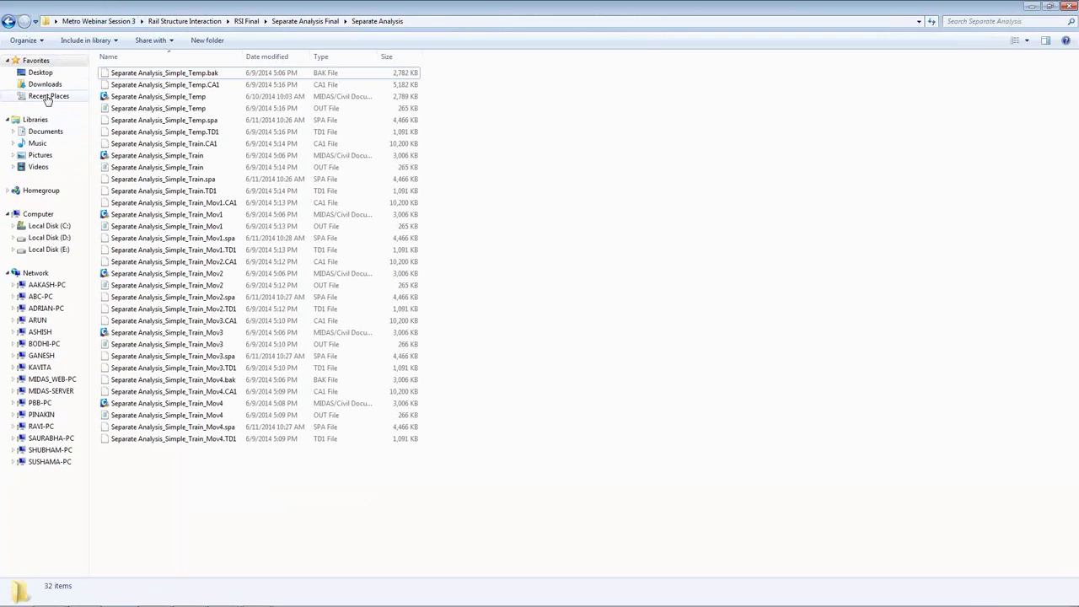
pyautogui.click(40, 73)
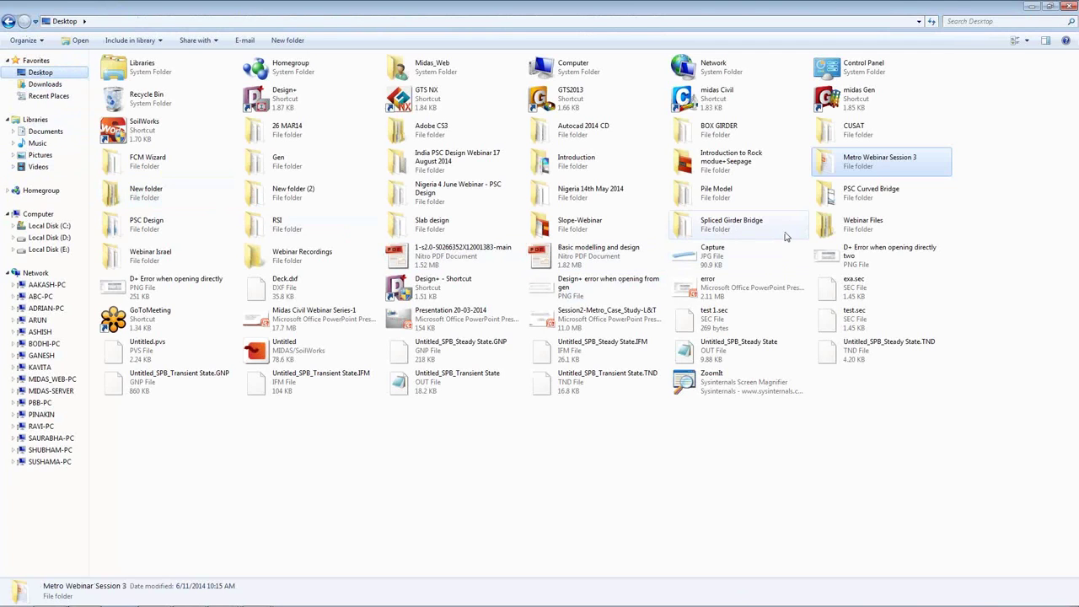
pyautogui.click(249, 236)
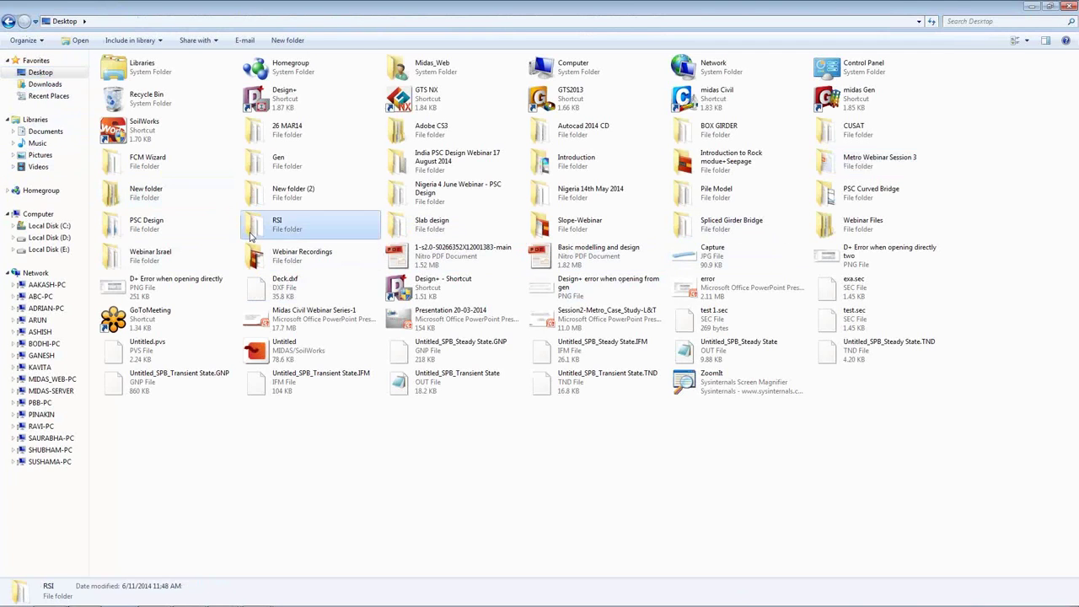
pyautogui.doubleClick(250, 236)
pyautogui.doubleClick(128, 72)
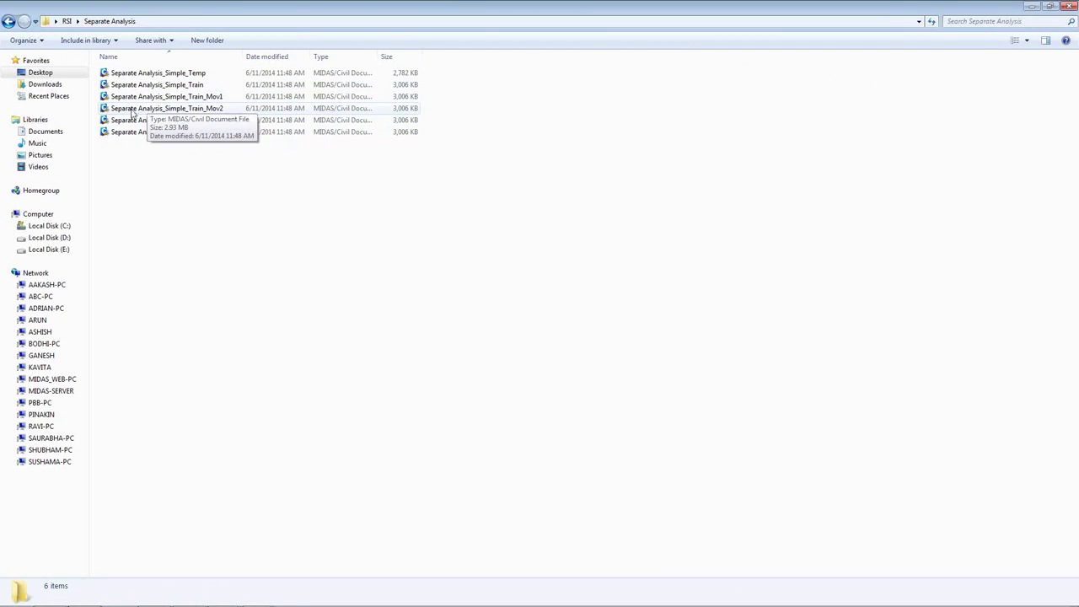
pyautogui.moveTo(98, 58)
pyautogui.keyDown('ctrl'); pyautogui.mouseDown()
pyautogui.moveTo(179, 113)
pyautogui.moveTo(477, 159)
pyautogui.mouseUp(); pyautogui.keyUp('ctrl')
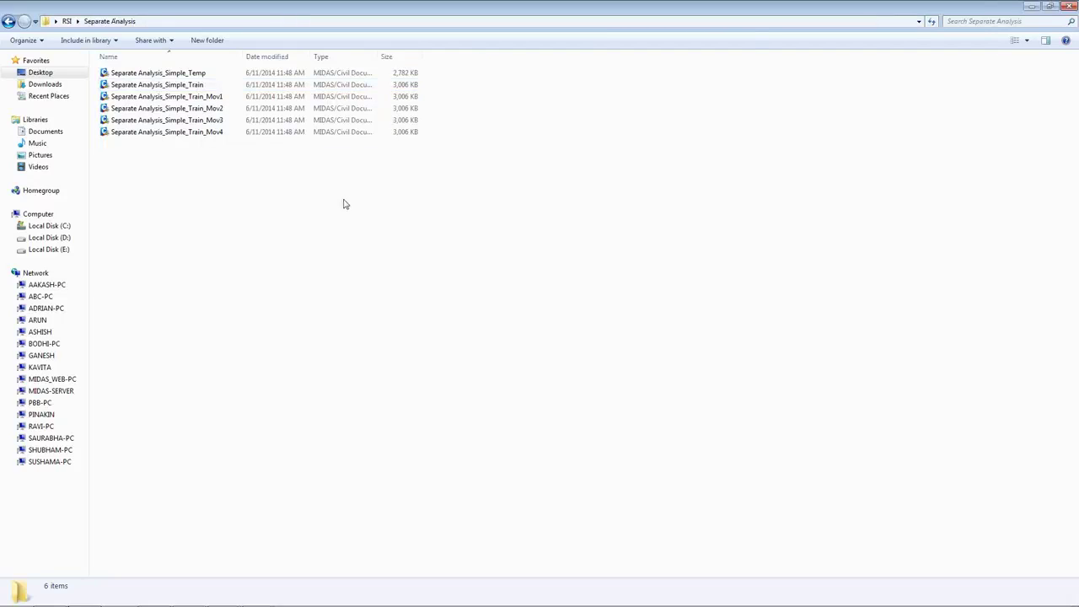
pyautogui.doubleClick(1016, 6)
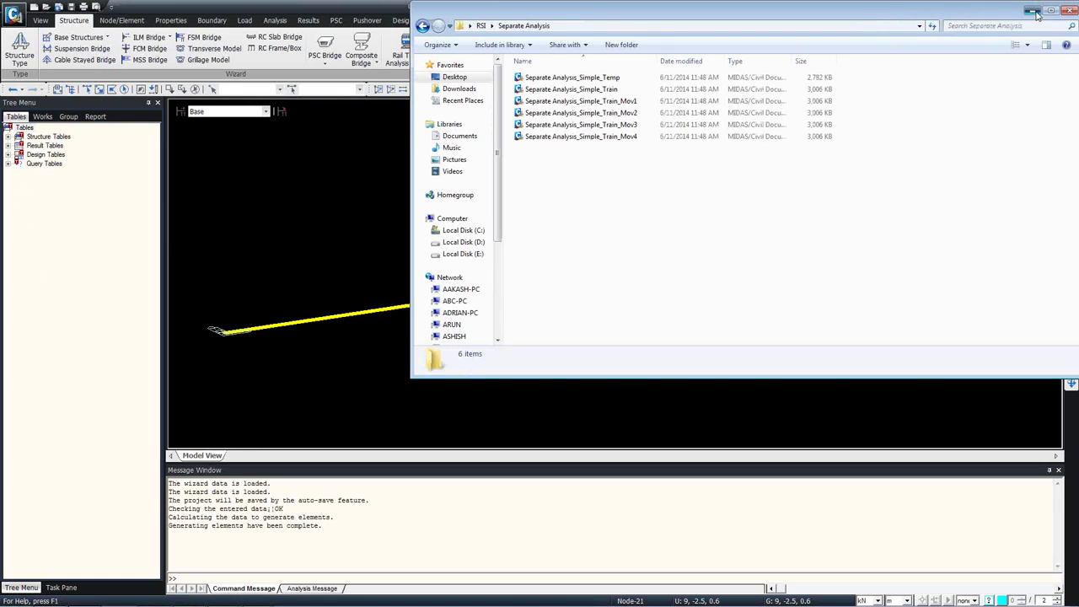
pyautogui.click(1027, 14)
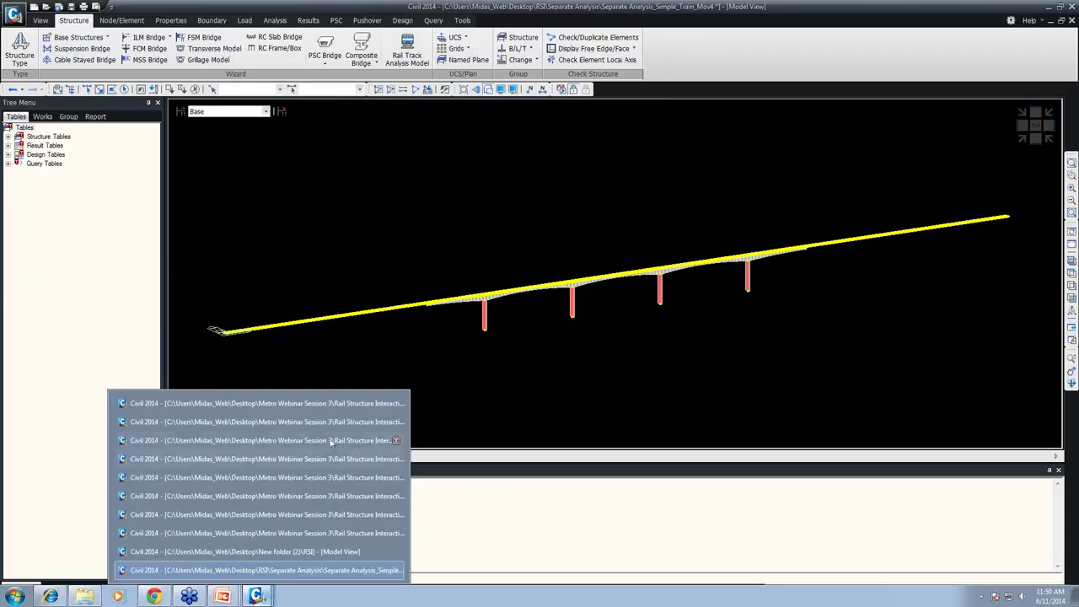
# - Switch to an analysed separate analysis model from Metro Webinar Session 3 and display the element beam loads of the train vertical load case
pyautogui.click(331, 426)
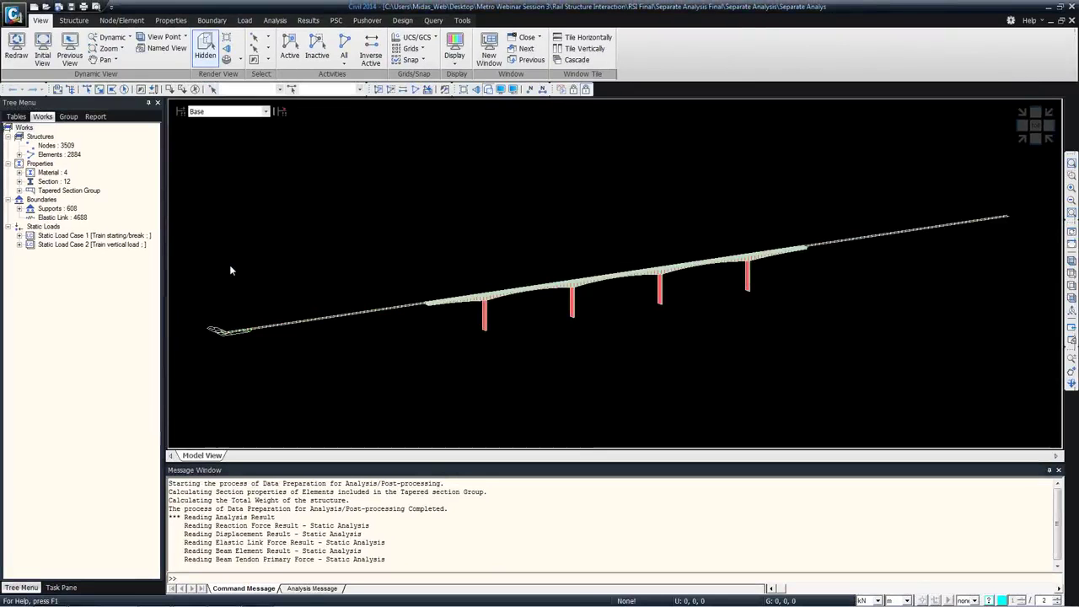
pyautogui.doubleClick(52, 236)
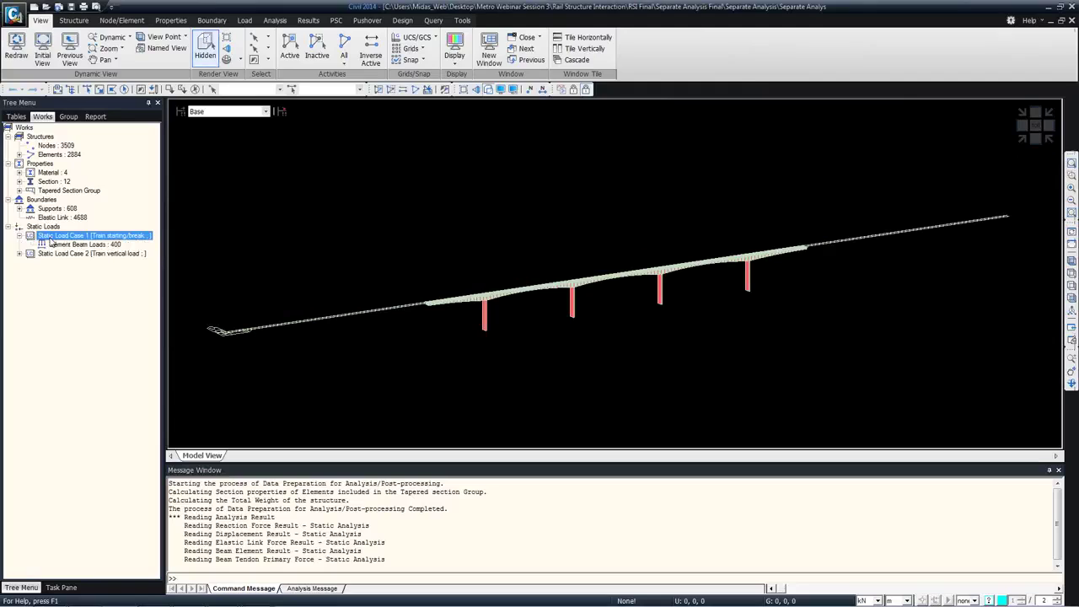
pyautogui.doubleClick(81, 253)
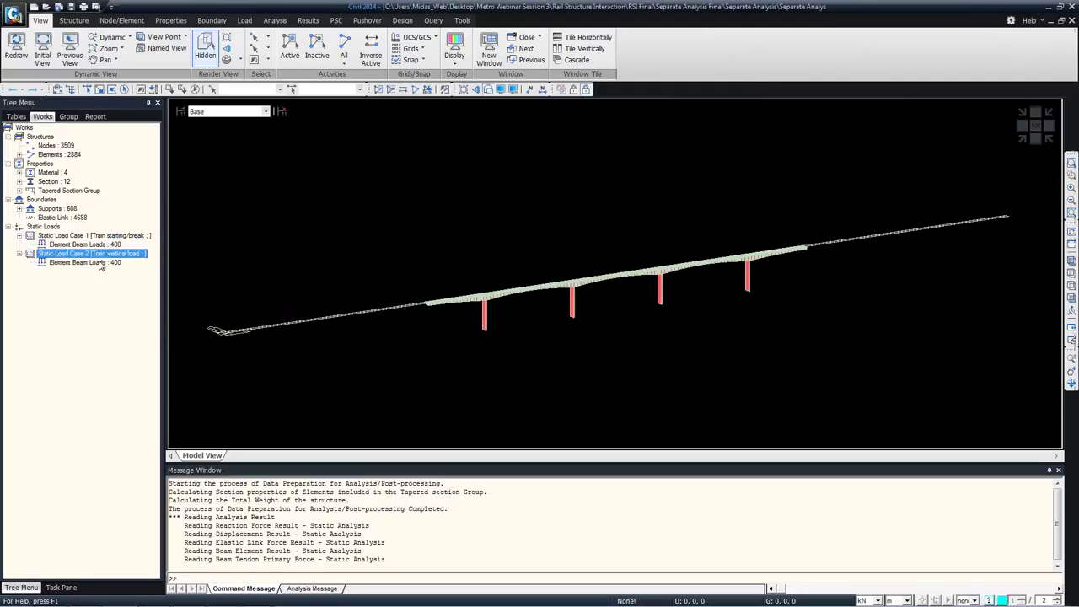
pyautogui.rightClick(98, 262)
pyautogui.click(120, 286)
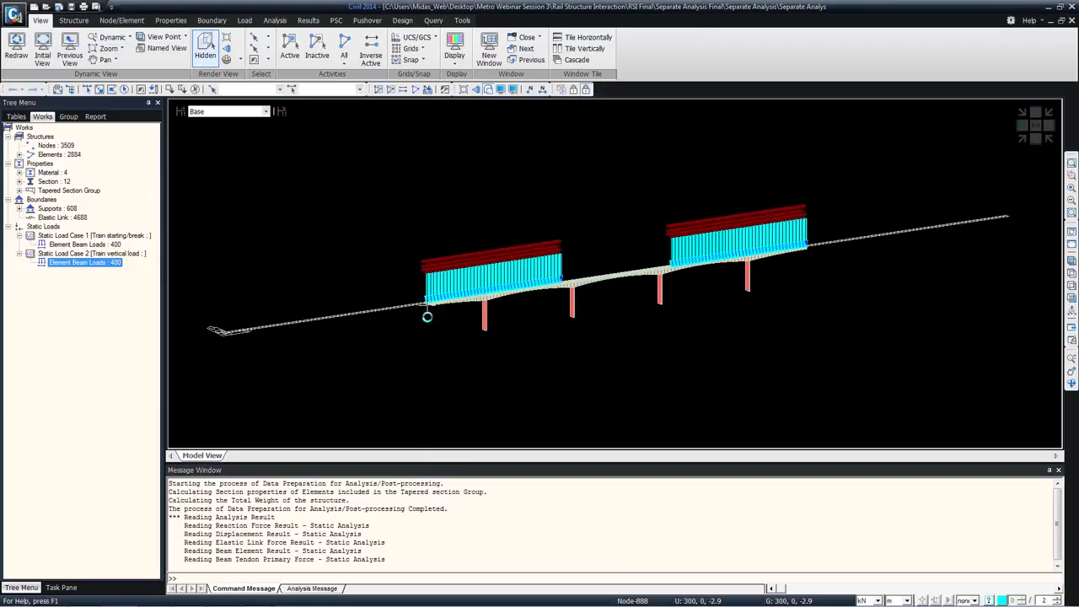
# - Examine the train vertical loads along both tracks in wireframe, from the top and in close-up isometric view
pyautogui.hotkey('ctrl', 'alt', 't')
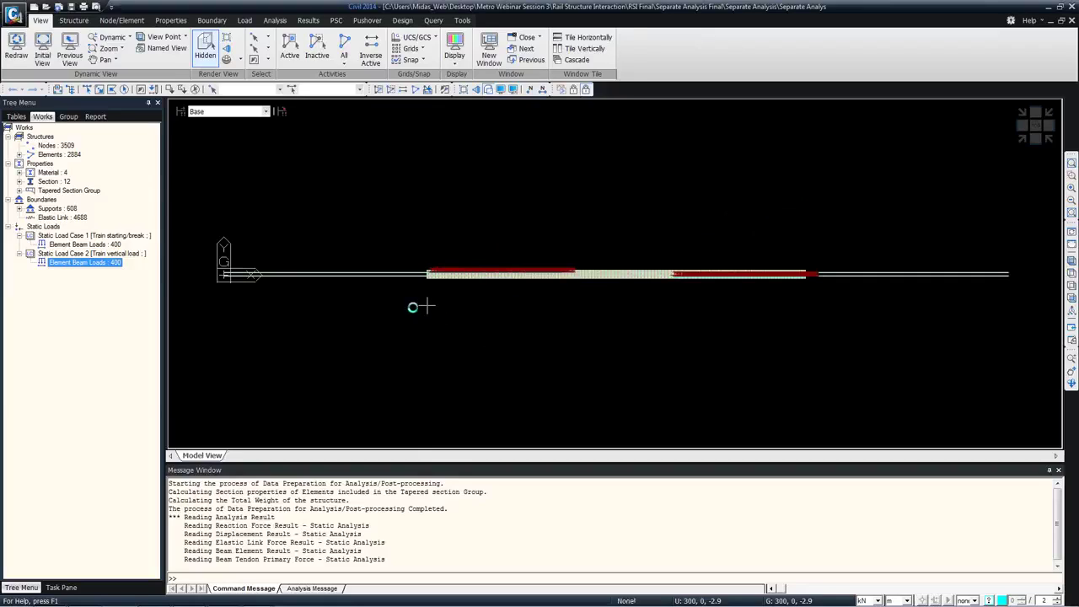
pyautogui.hotkey('ctrl', 'h')
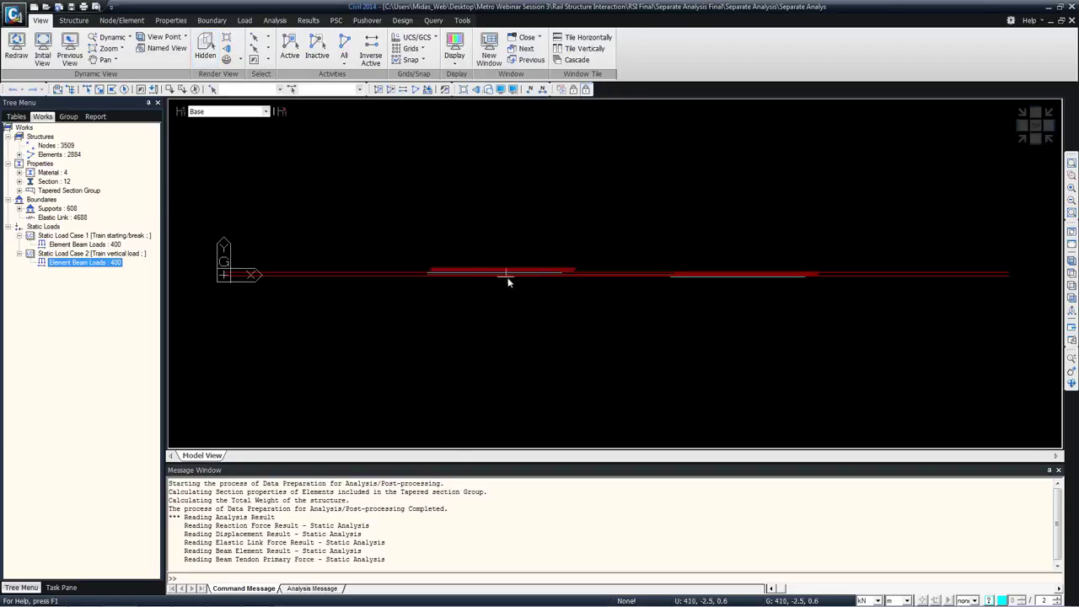
pyautogui.scroll(2, 498, 278)
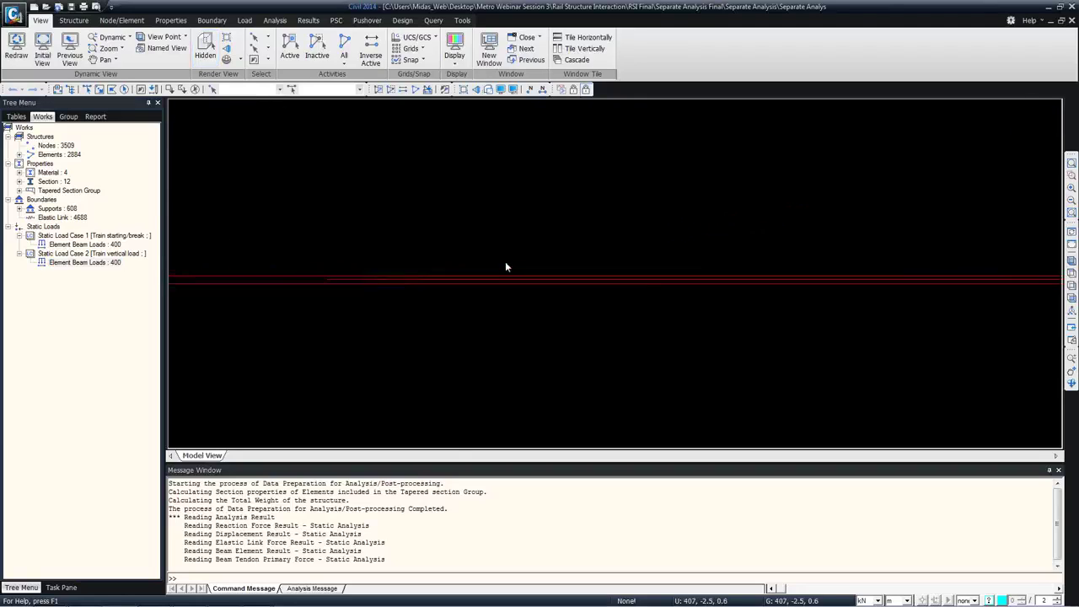
pyautogui.scroll(3, 506, 266)
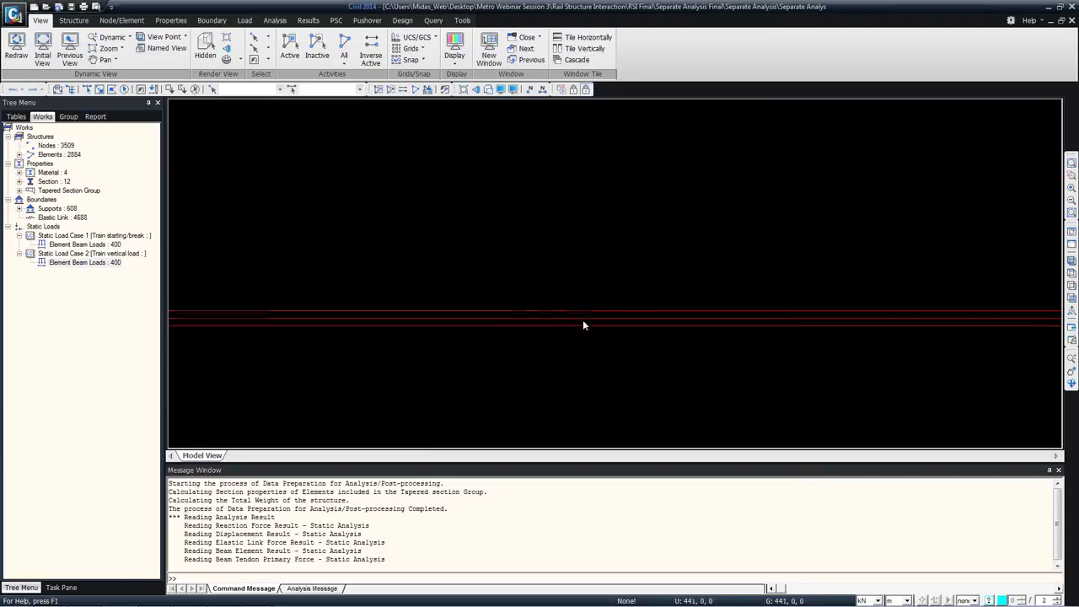
pyautogui.scroll(-2, 583, 320)
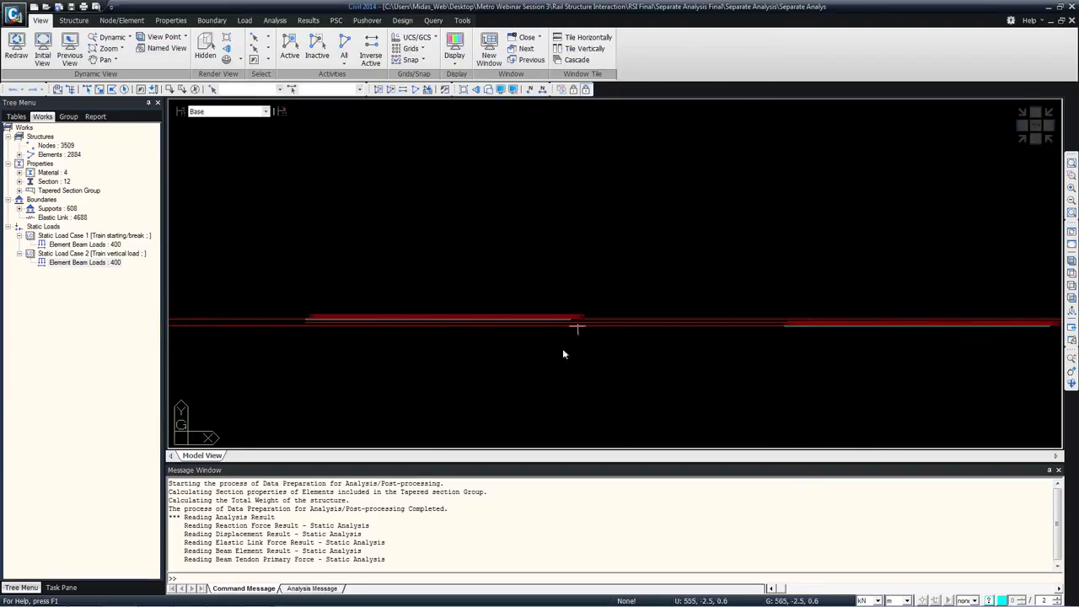
pyautogui.click(1071, 263)
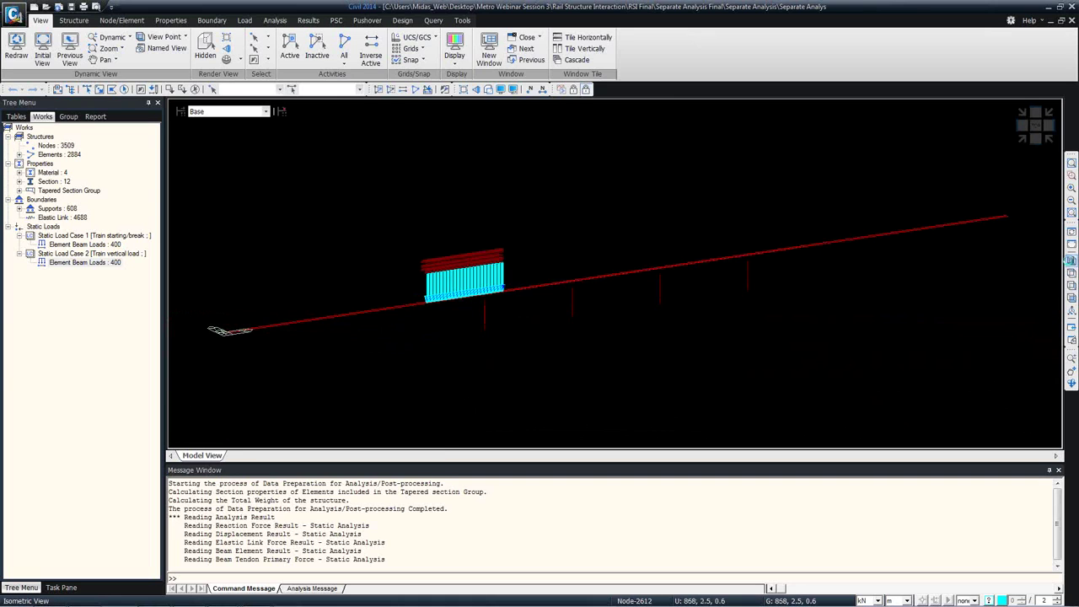
pyautogui.moveTo(415, 300); pyautogui.dragTo(306, 295, button='middle')
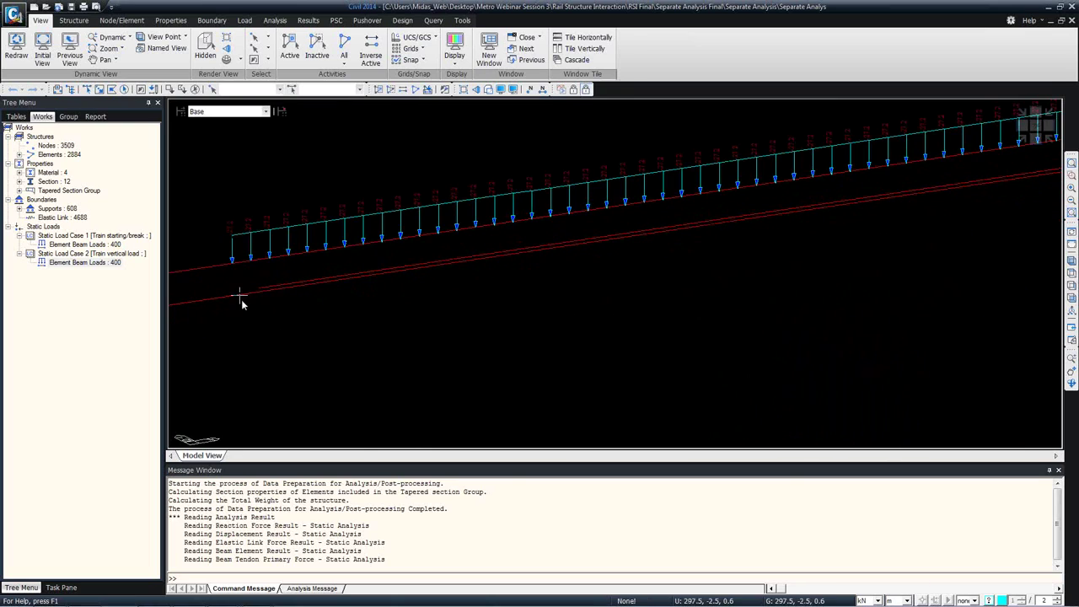
pyautogui.moveTo(242, 299); pyautogui.dragTo(295, 362, button='middle')
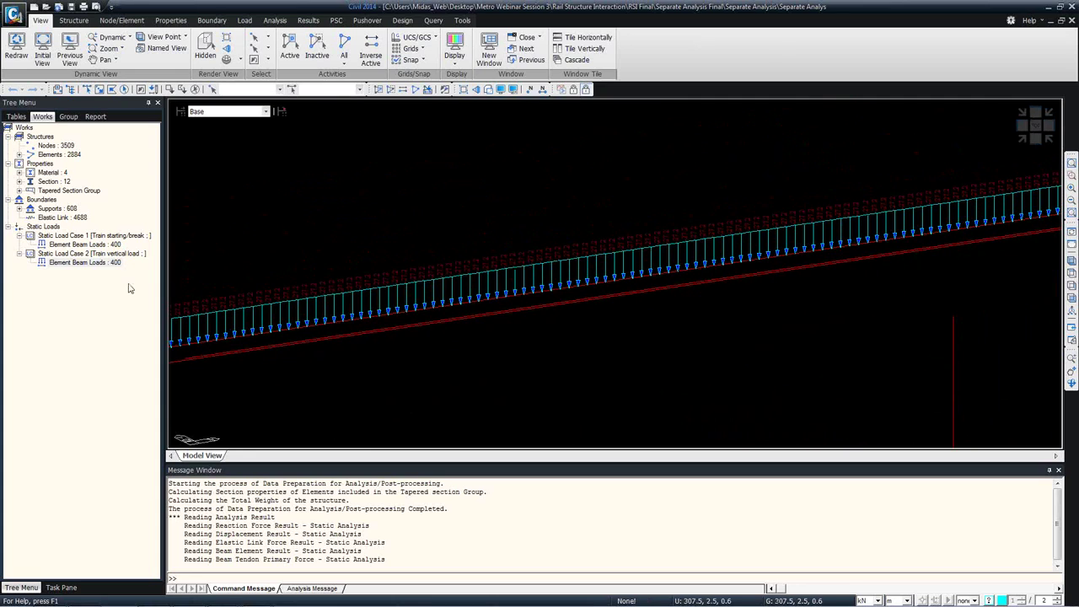
# - Hide the element beam loads of Static Load Case 2, the train vertical load
pyautogui.rightClick(99, 266)
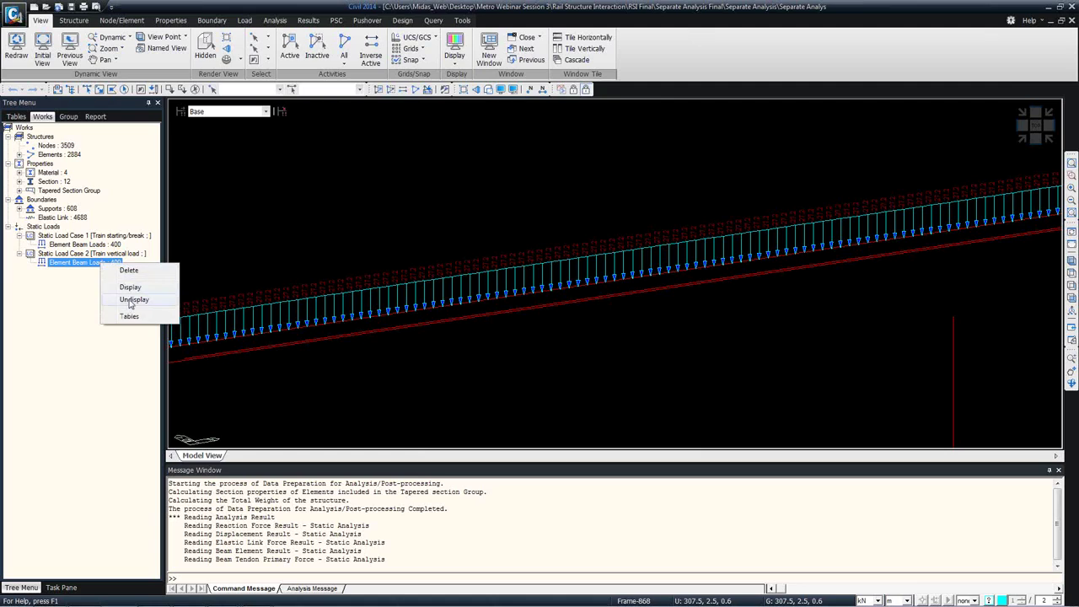
pyautogui.click(130, 301)
pyautogui.moveTo(449, 231); pyautogui.dragTo(459, 239, button='middle')
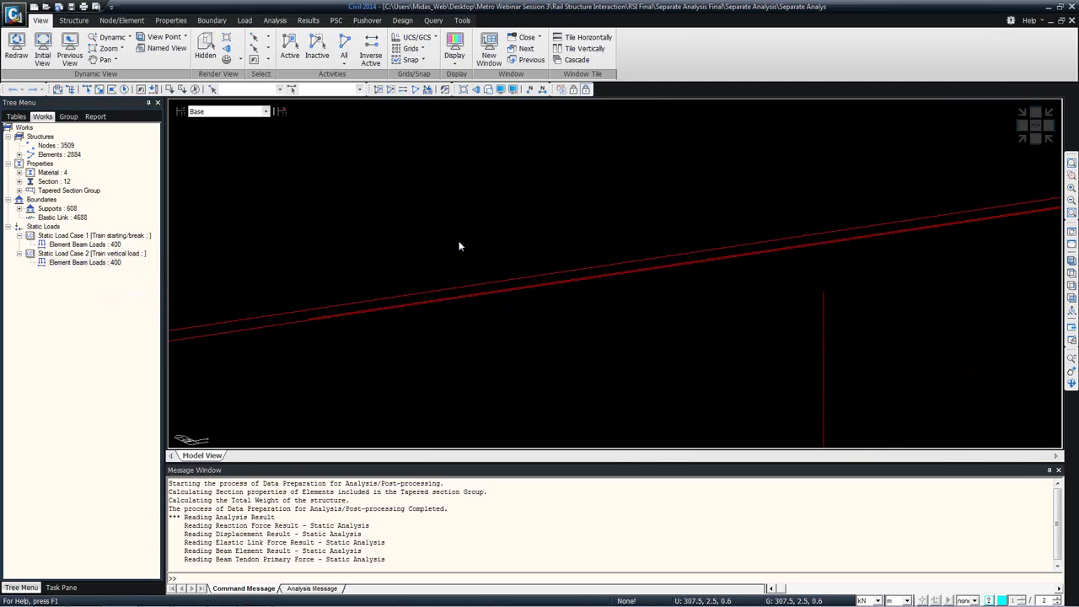
# - Render the bridge model in hidden view and examine the track rails up close at the end of the deck
pyautogui.hotkey('ctrl', 'e')
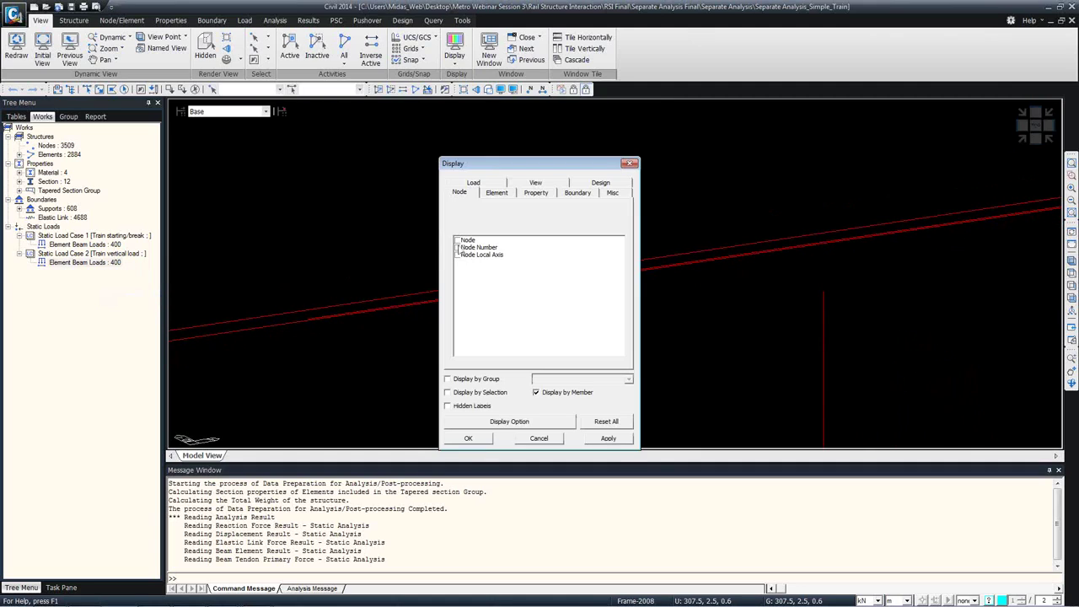
pyautogui.click(559, 440)
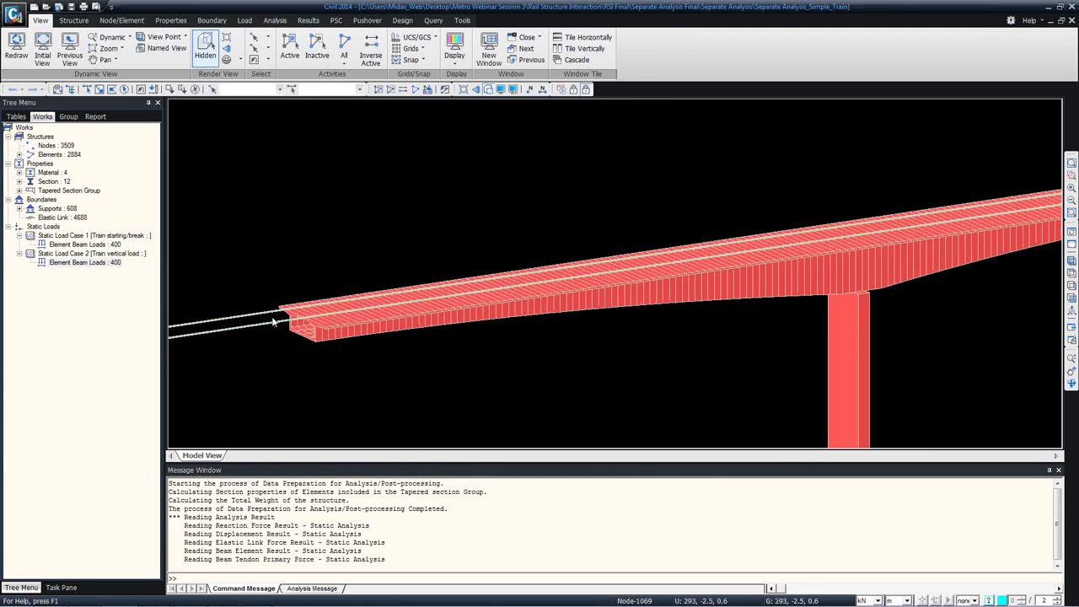
pyautogui.scroll(6, 272, 319)
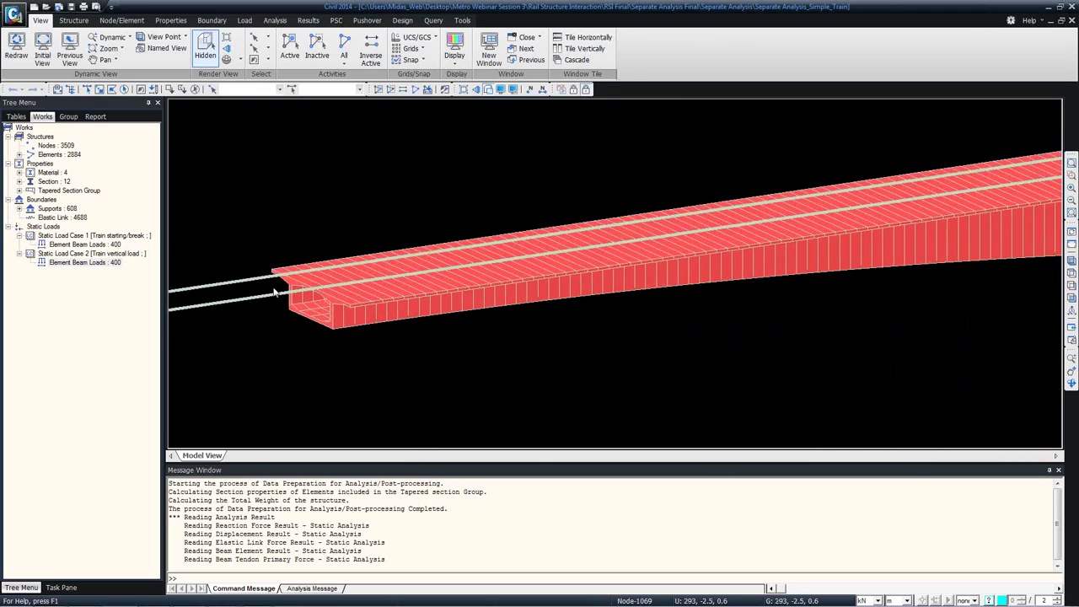
pyautogui.scroll(5, 273, 291)
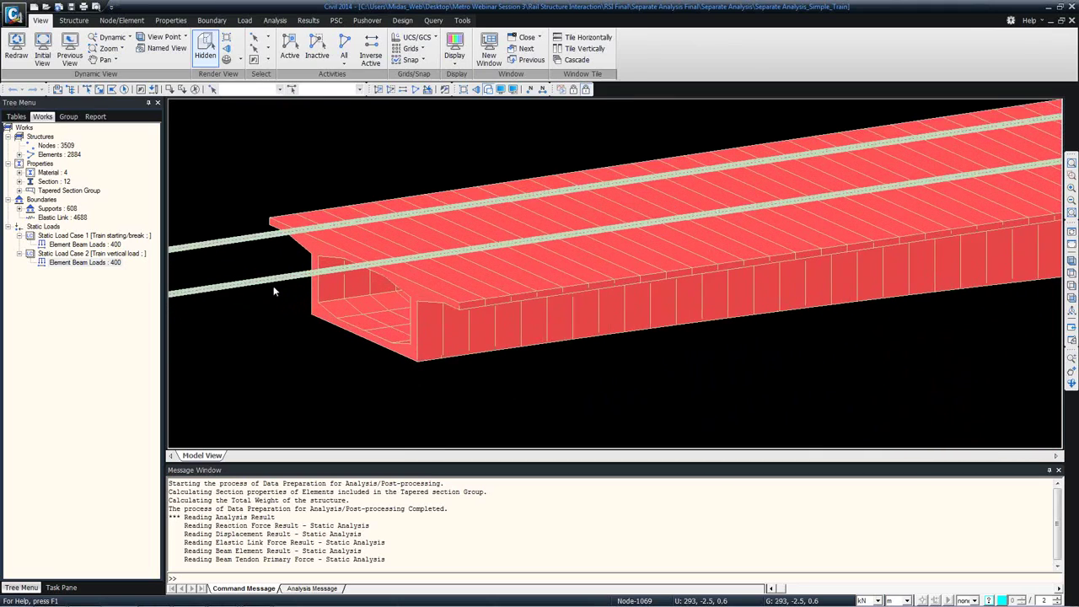
pyautogui.scroll(8, 273, 292)
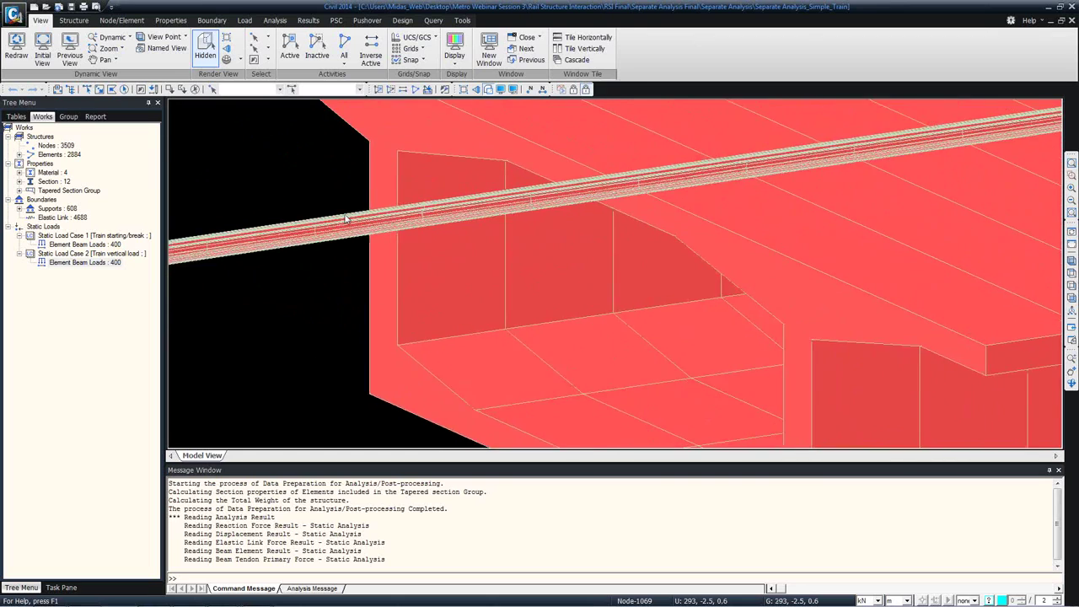
pyautogui.scroll(3, 345, 219)
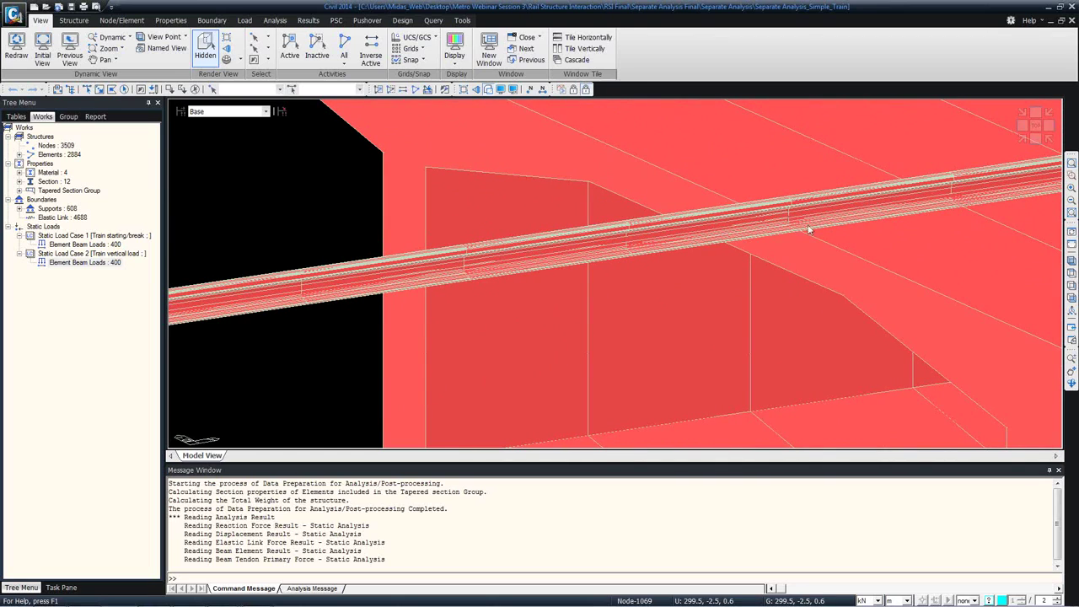
pyautogui.scroll(2, 519, 251)
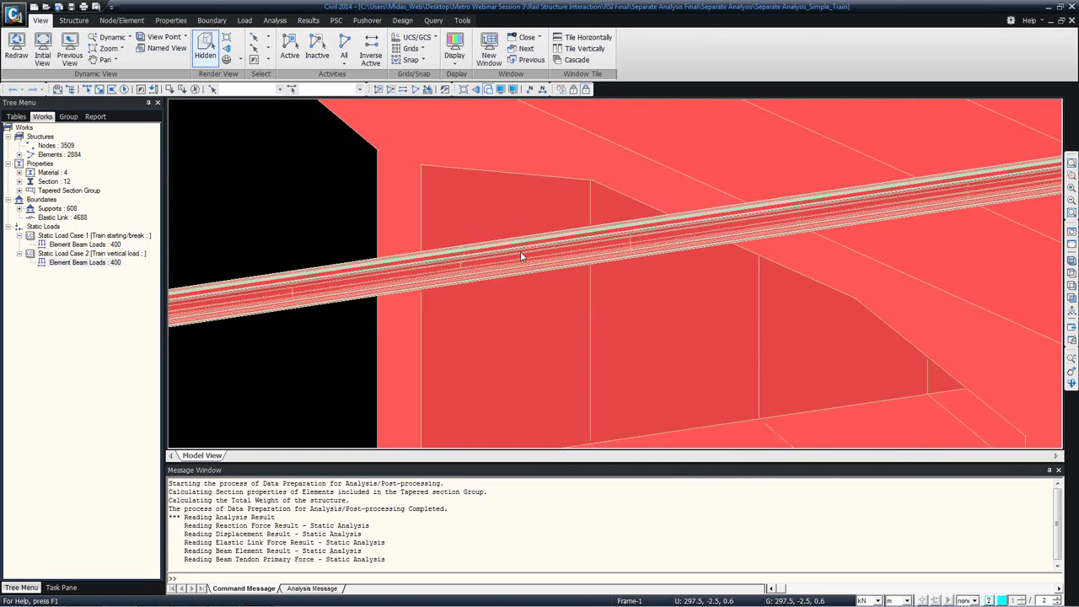
pyautogui.scroll(3, 521, 256)
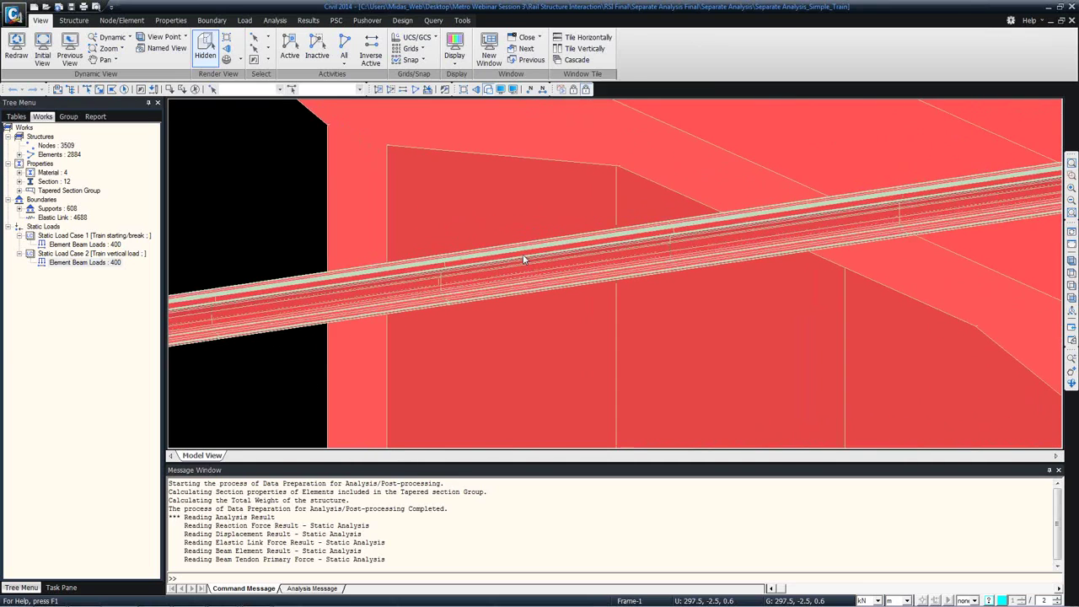
pyautogui.scroll(2, 523, 259)
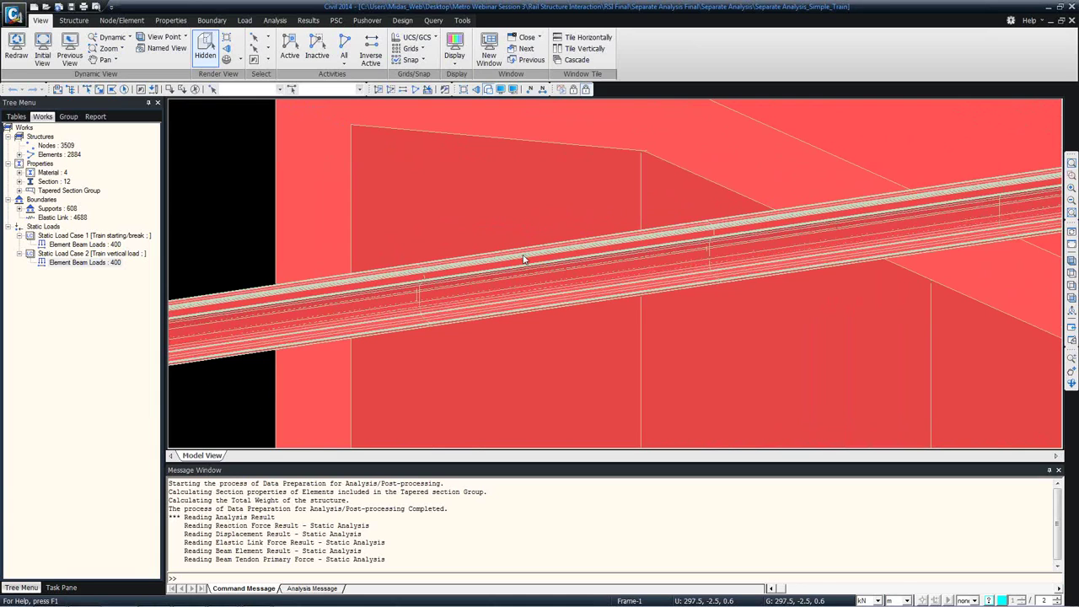
pyautogui.scroll(-3, 522, 261)
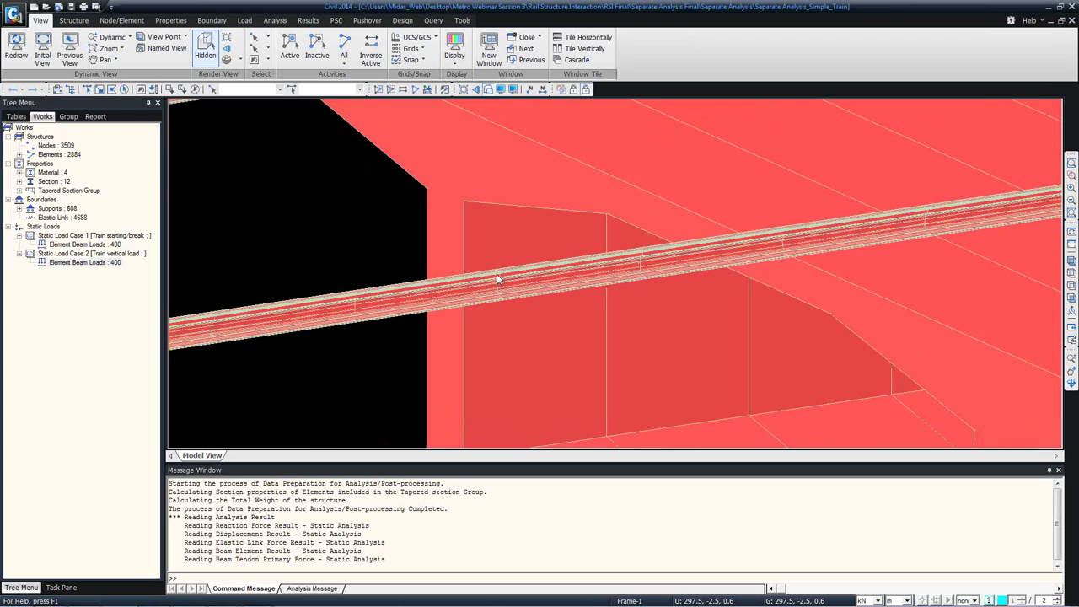
pyautogui.scroll(-3, 498, 278)
pyautogui.scroll(-2, 524, 304)
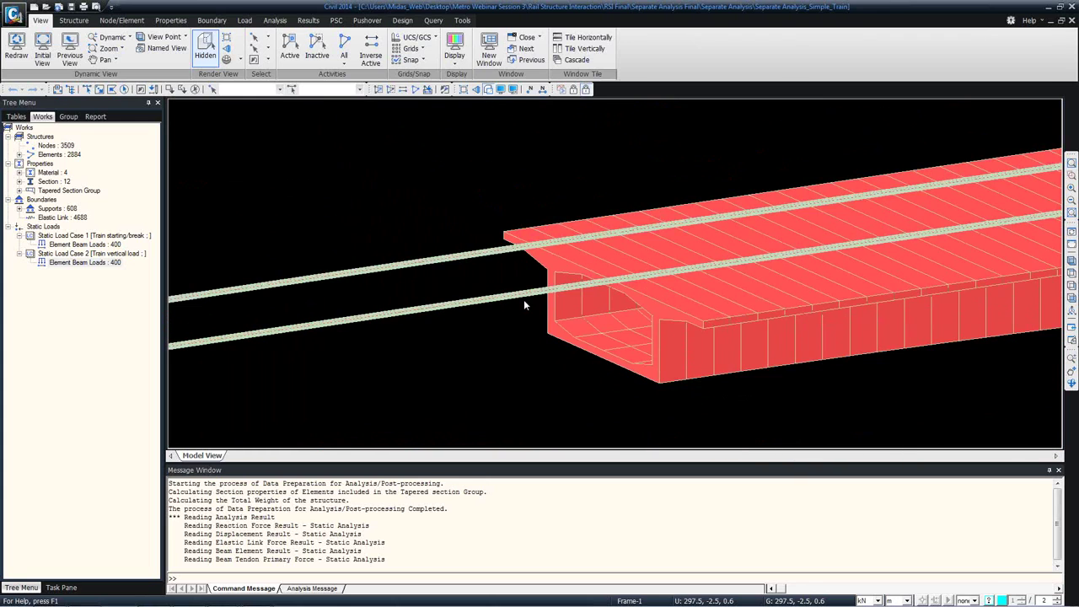
pyautogui.scroll(-2, 523, 305)
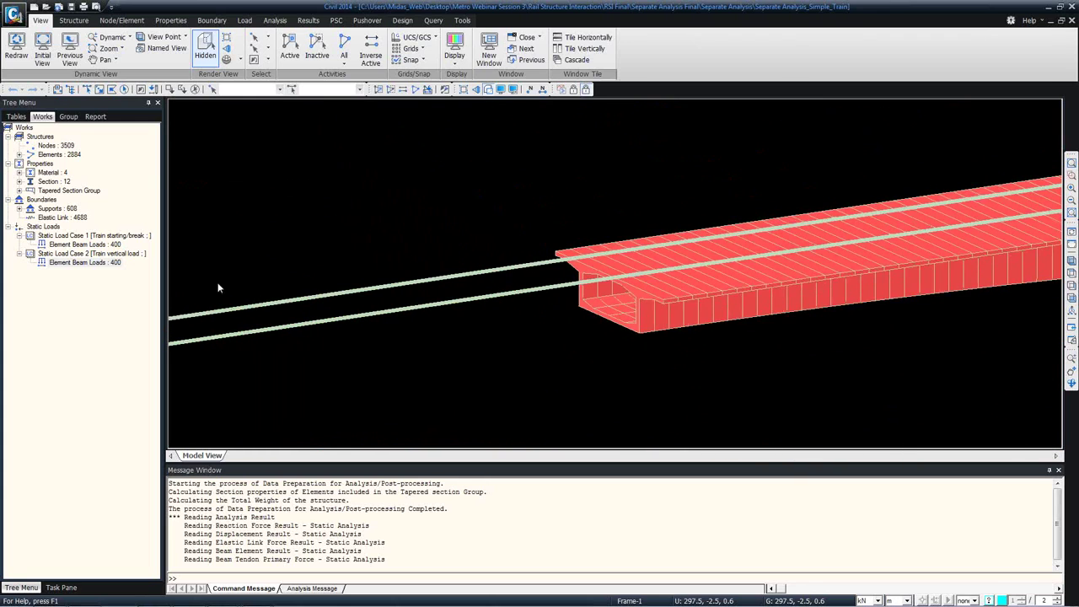
# - Display the elastic links and examine how they connect the rails along the embankment and the deck end
pyautogui.rightClick(51, 217)
pyautogui.click(69, 242)
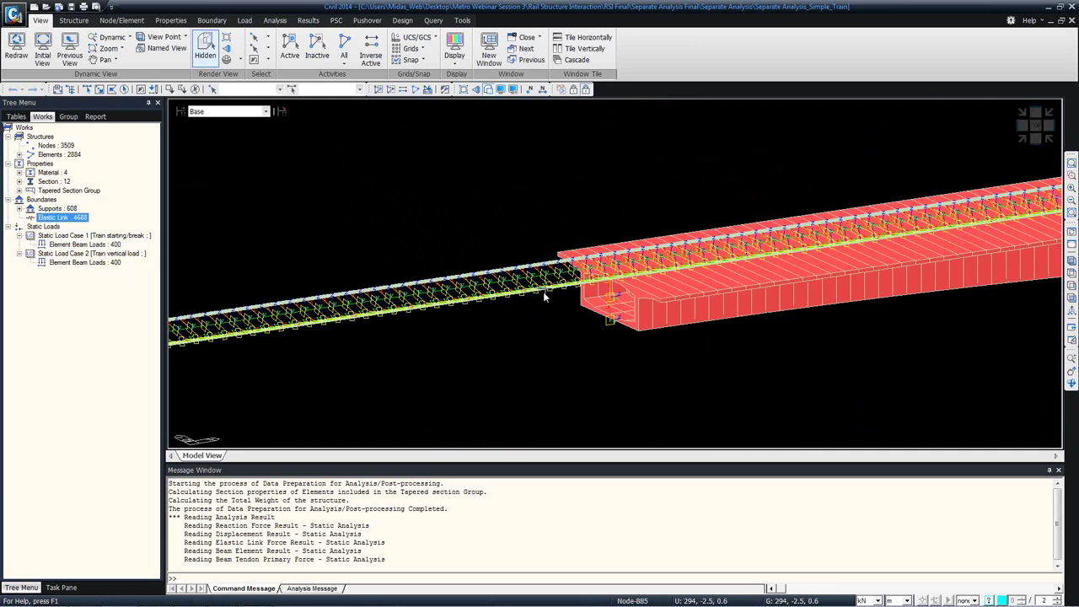
pyautogui.keyDown('ctrl'); pyautogui.moveTo(543, 291); pyautogui.dragTo(548, 286, button='middle'); pyautogui.keyUp('ctrl')
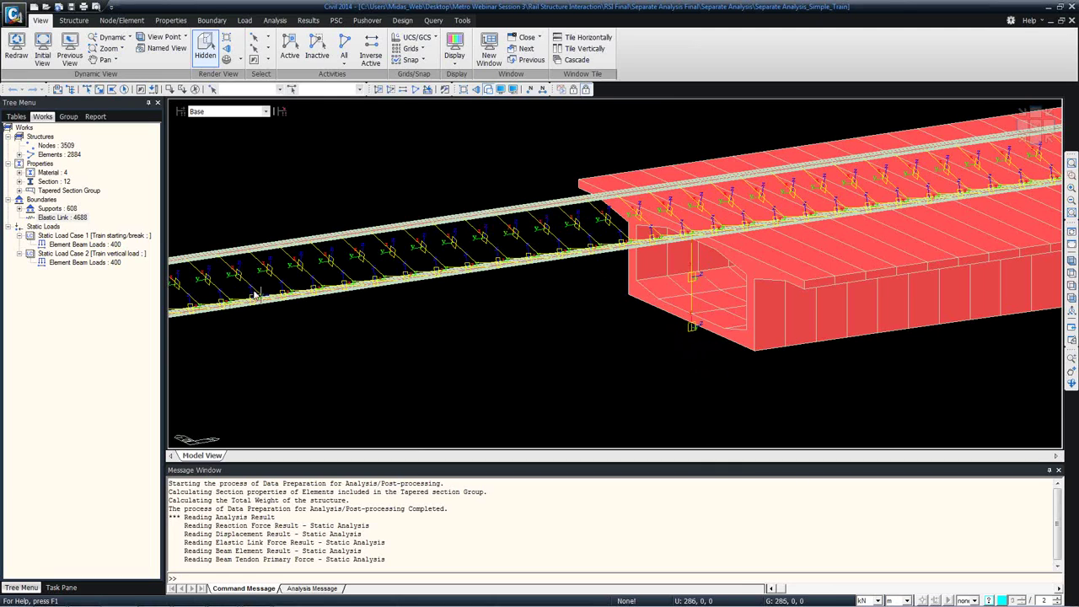
pyautogui.scroll(-5, 344, 320)
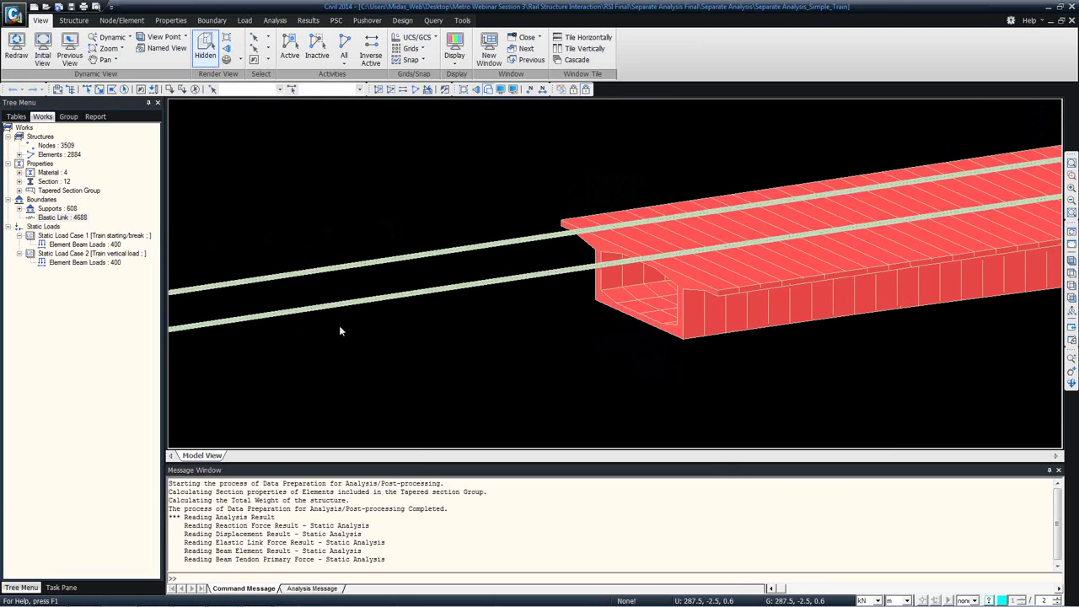
pyautogui.scroll(-1, 338, 335)
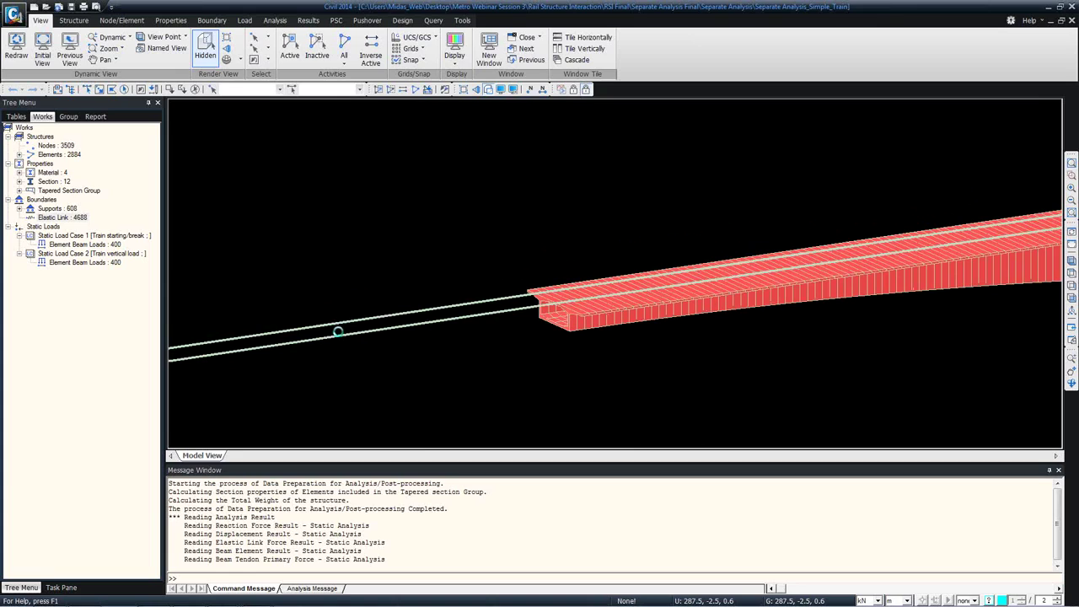
# - Open the elastic link table and review the link types and stiffnesses back to the first rows
pyautogui.rightClick(61, 218)
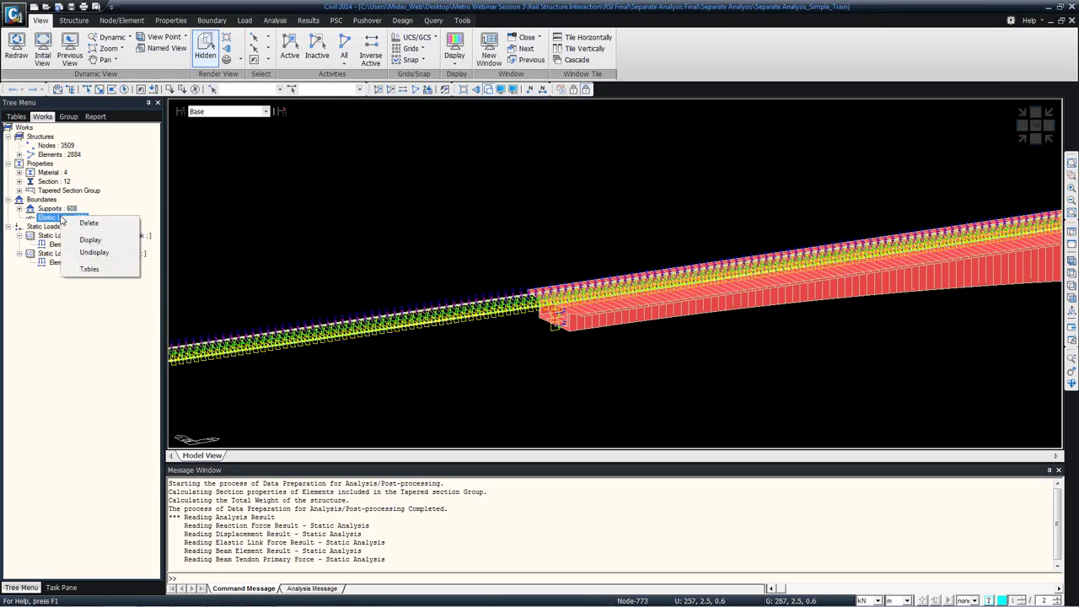
pyautogui.click(88, 269)
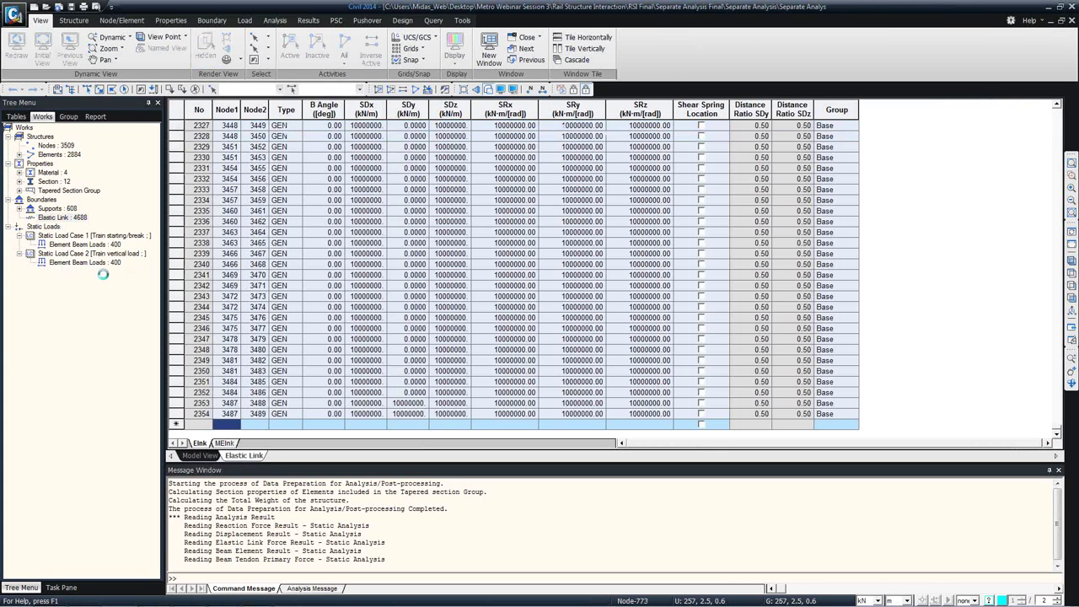
pyautogui.scroll(20, 362, 270)
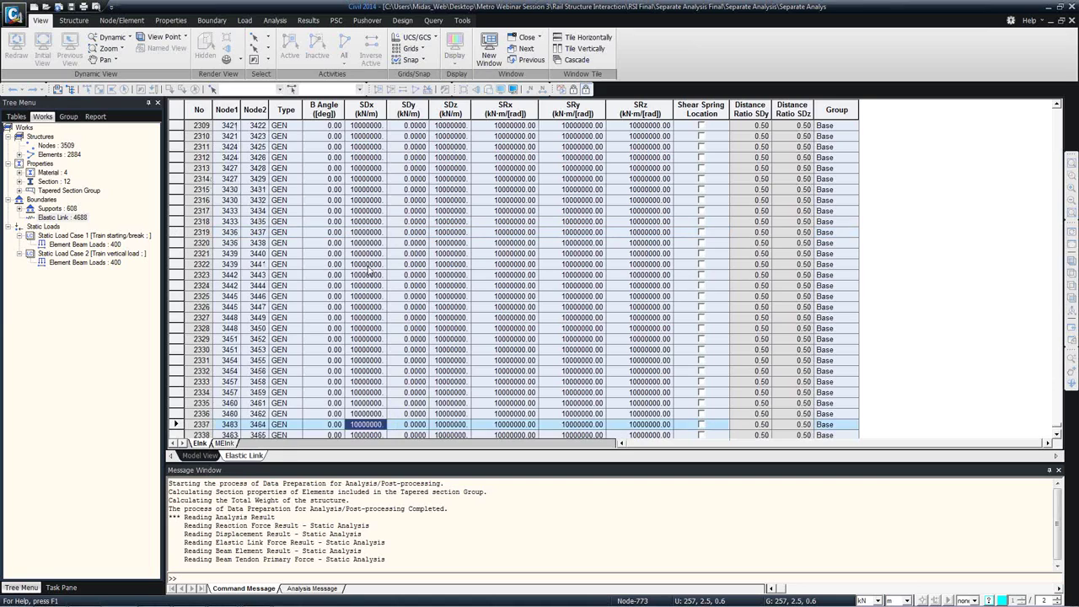
pyautogui.scroll(20, 323, 284)
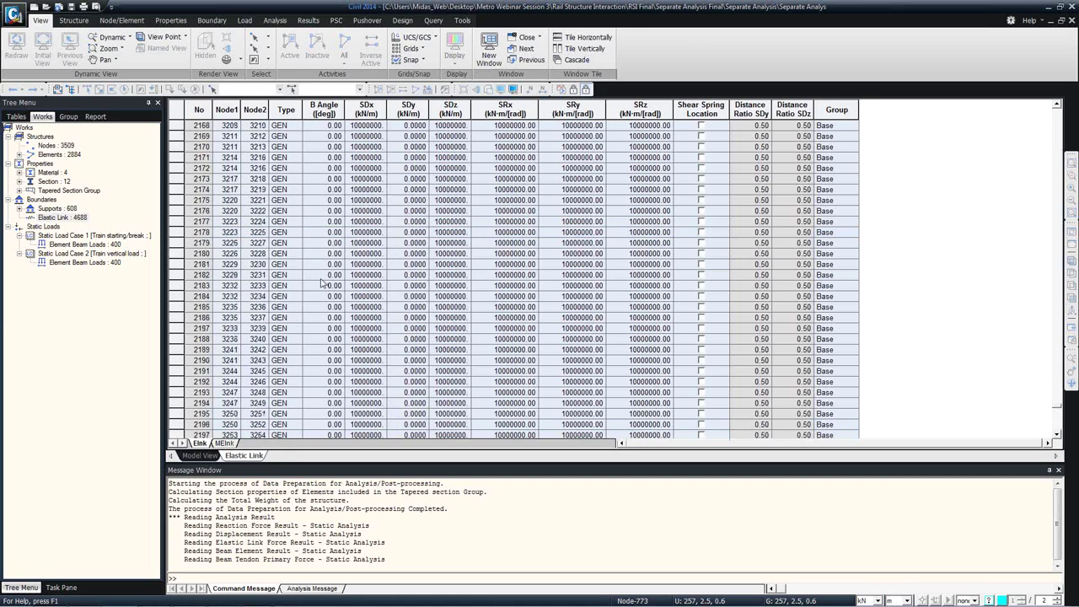
pyautogui.scroll(3, 323, 284)
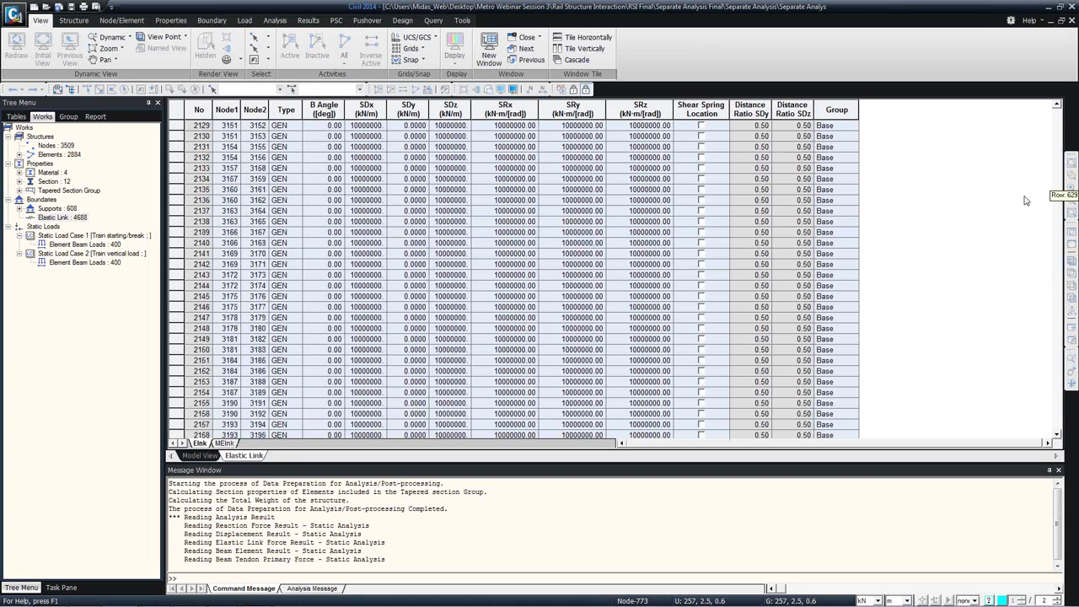
pyautogui.hotkey('ctrl', 'Home')
pyautogui.click(287, 254)
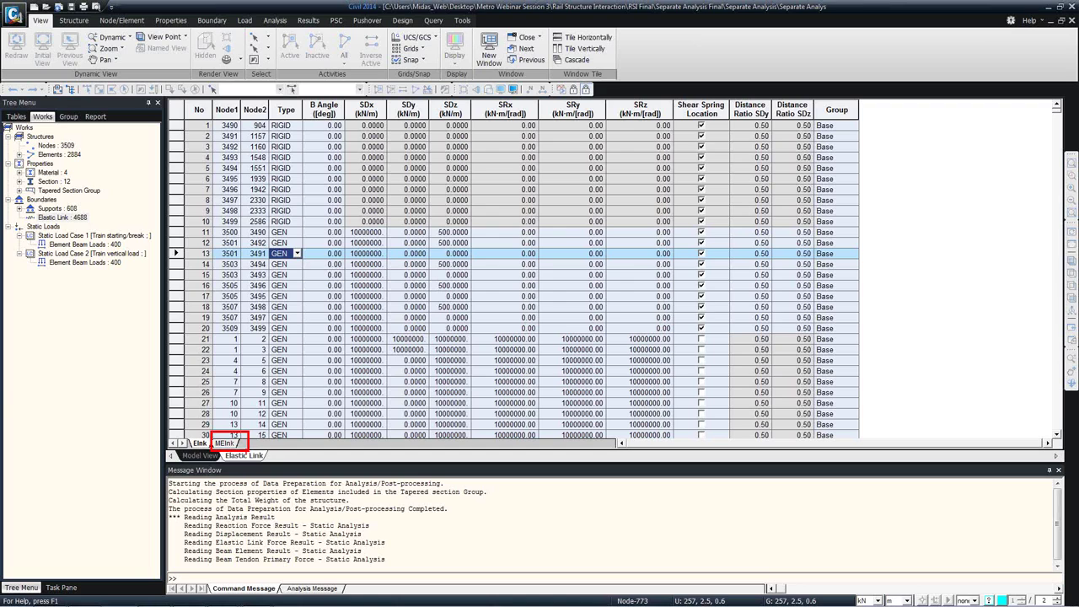
# - Switch to the multilinear elastic link table and review the Dy force-displacement values back to link 3325
pyautogui.click(224, 442)
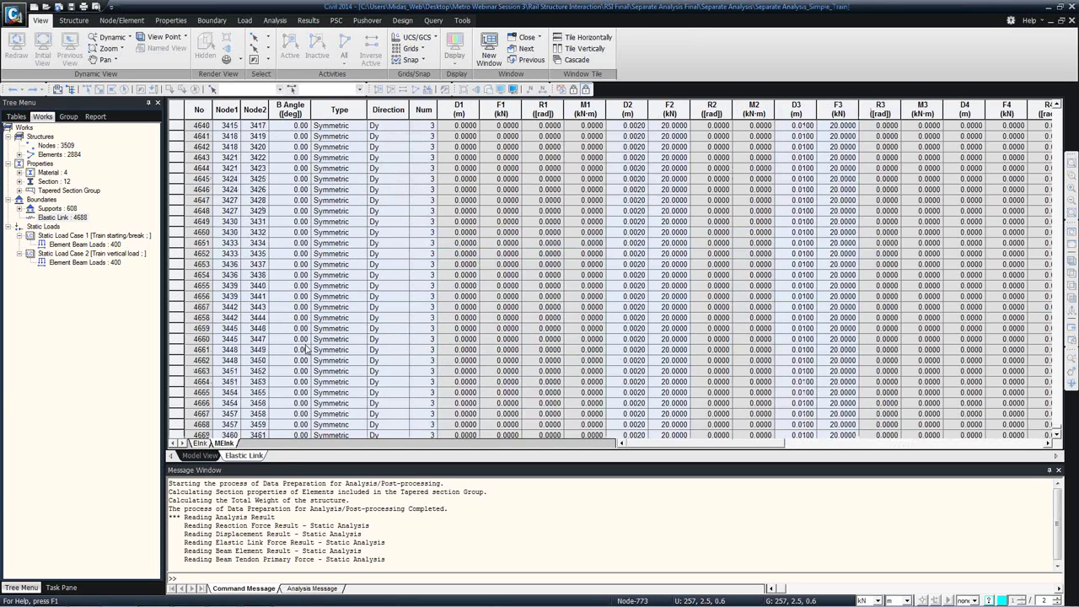
pyautogui.scroll(20, 308, 348)
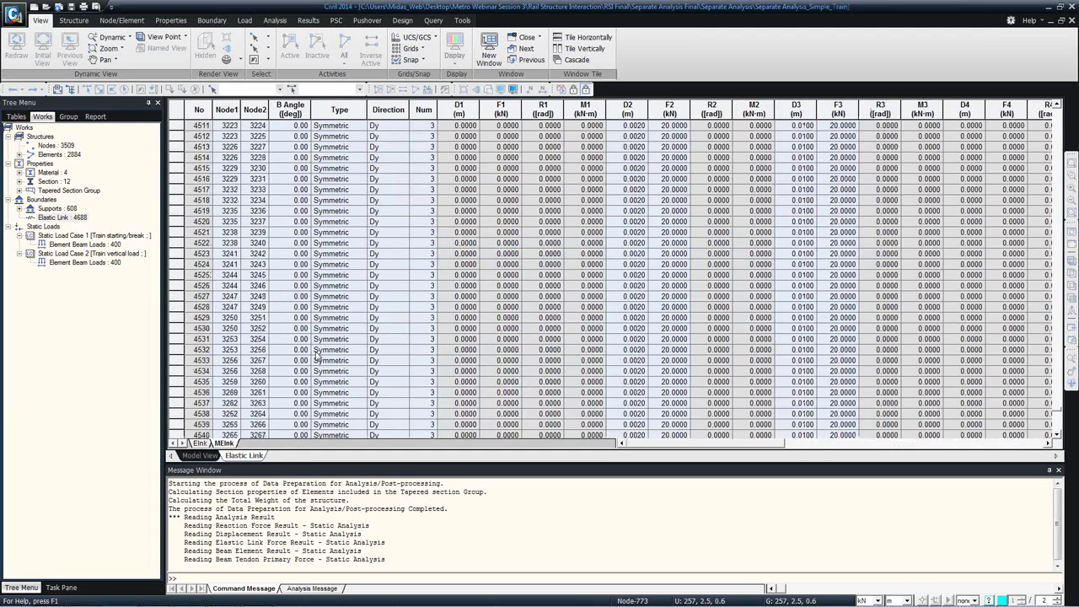
pyautogui.scroll(20, 317, 357)
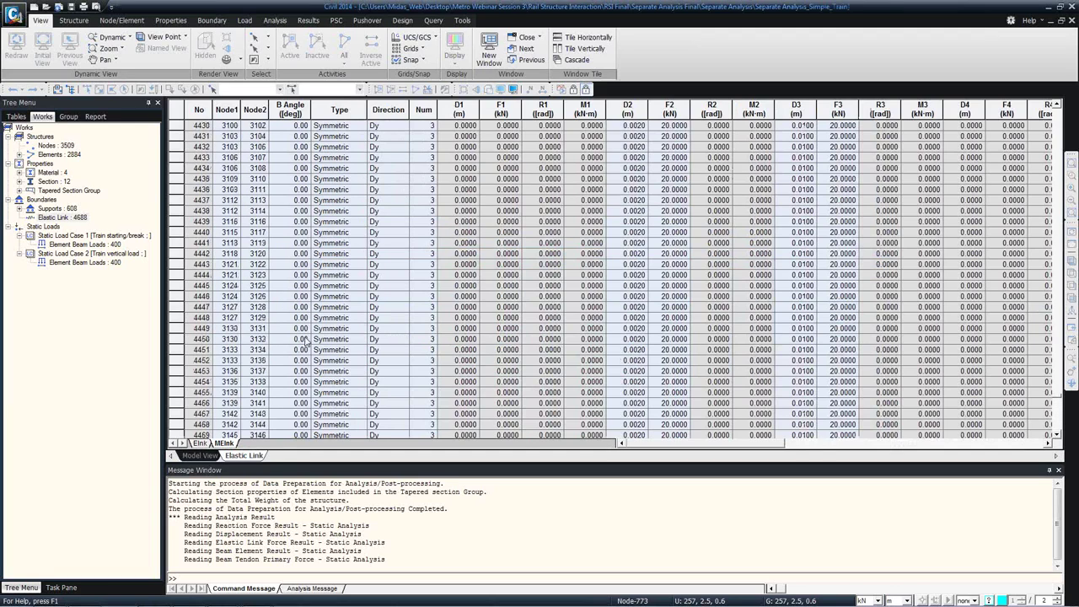
pyautogui.scroll(5, 306, 341)
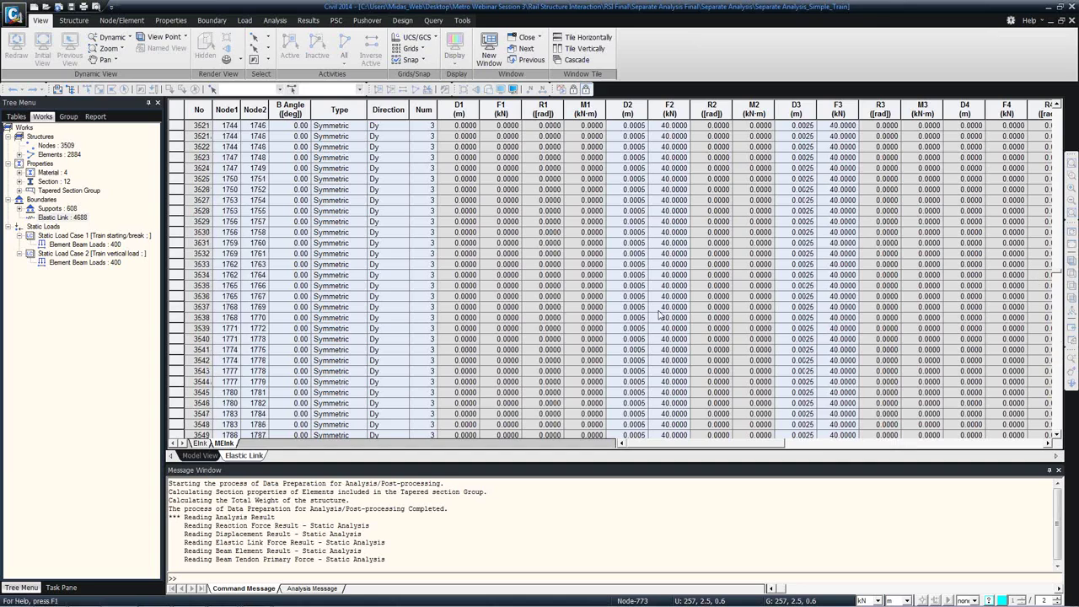
pyautogui.scroll(20, 659, 310)
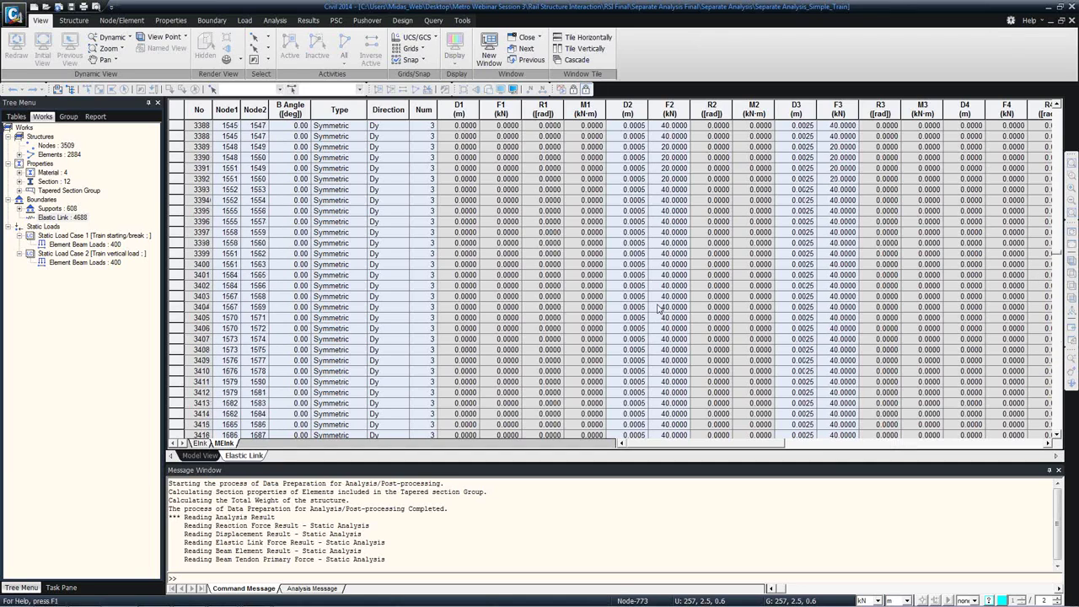
pyautogui.scroll(20, 659, 309)
pyautogui.click(665, 138)
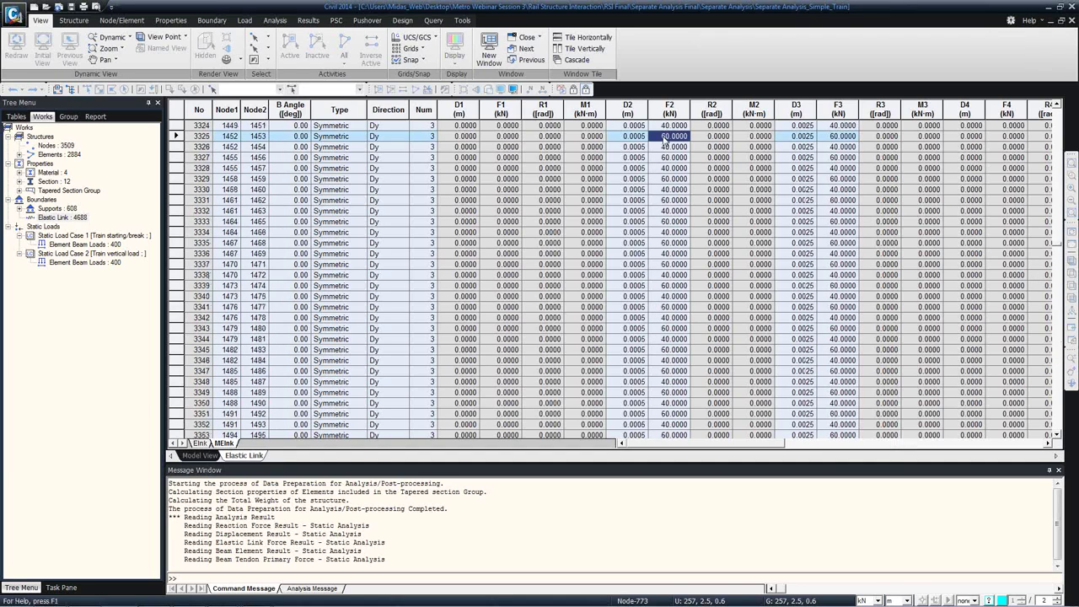
pyautogui.scroll(5, 674, 185)
# - Highlight the rows of multilinear elastic links 3325, 3327 and 3329 to examine their F2 forces
pyautogui.click(177, 296)
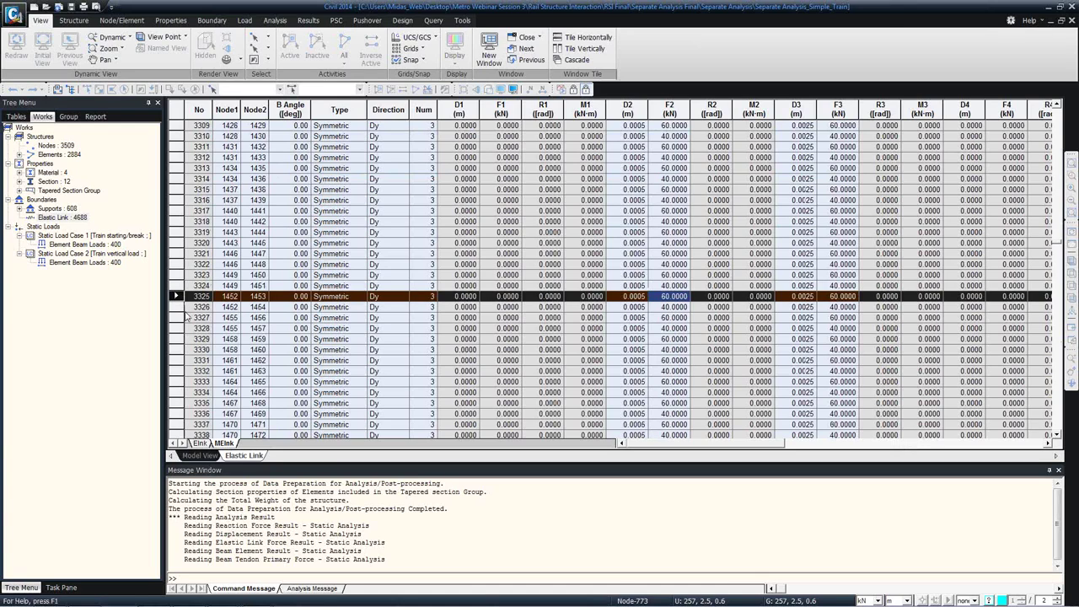
pyautogui.keyDown('ctrl'); pyautogui.click(178, 317); pyautogui.keyUp('ctrl')
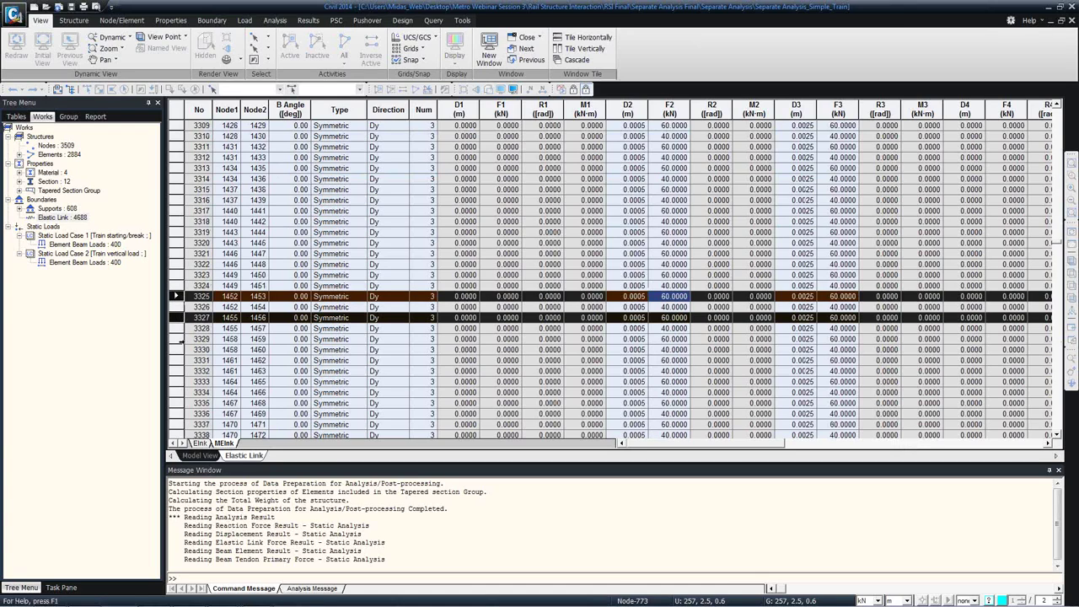
pyautogui.keyDown('ctrl'); pyautogui.click(178, 339); pyautogui.keyUp('ctrl')
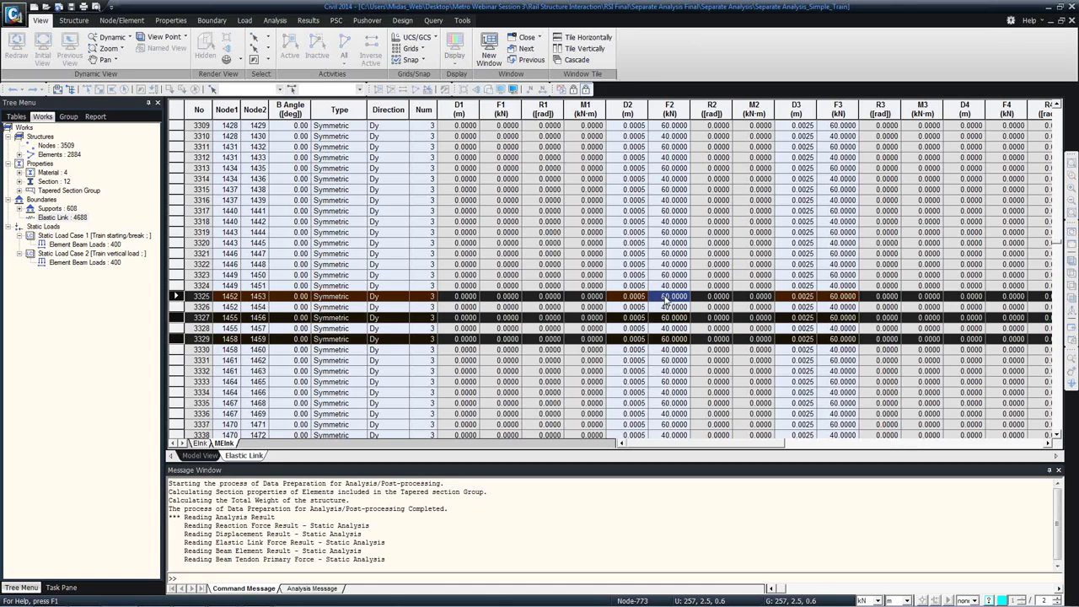
pyautogui.click(665, 300)
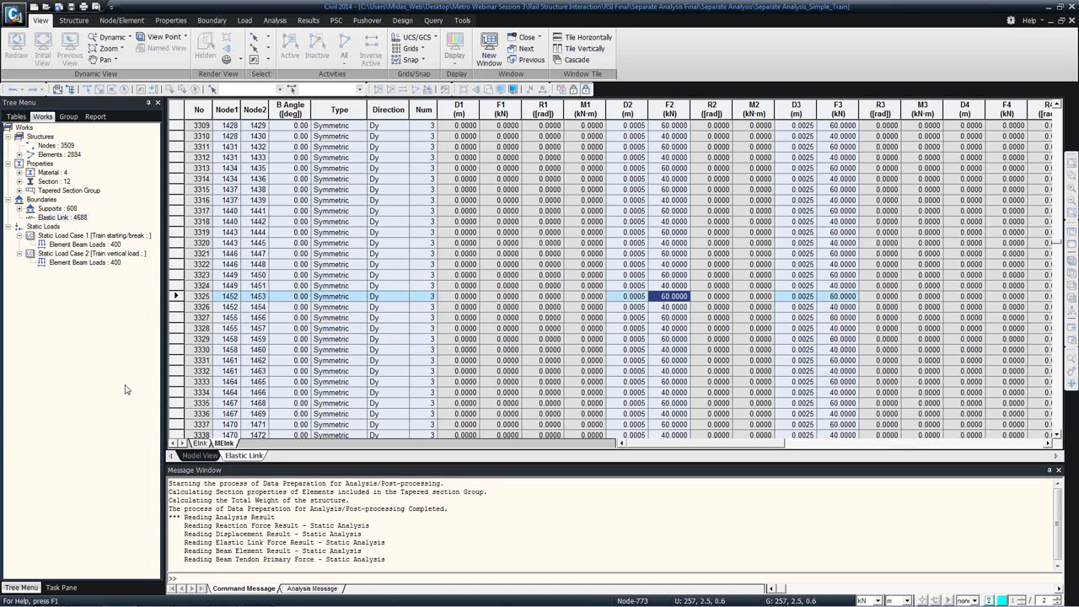
pyautogui.click(176, 296)
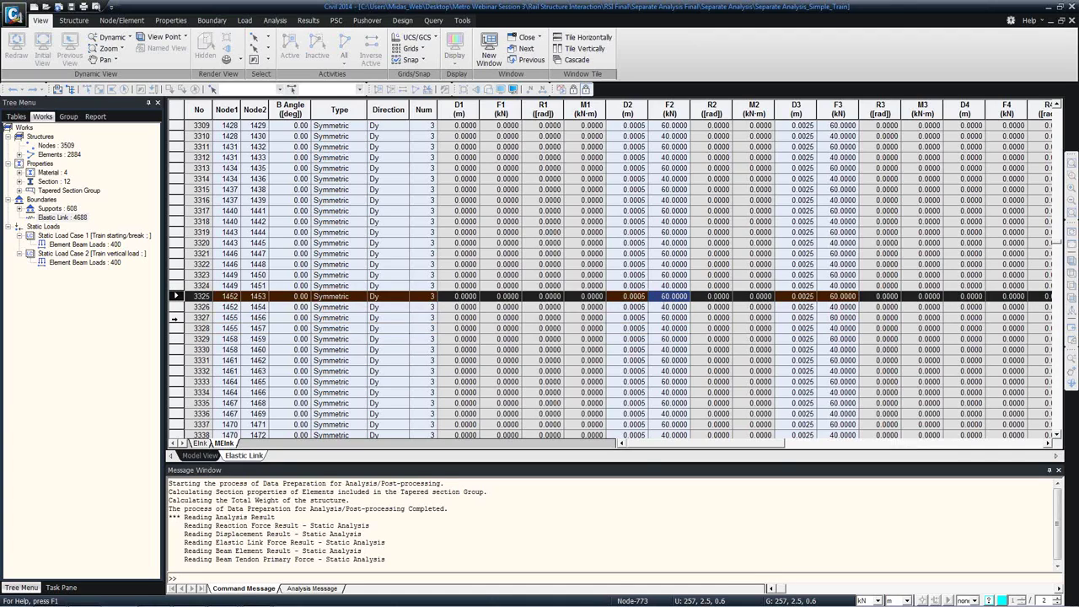
pyautogui.keyDown('ctrl'); pyautogui.click(174, 318); pyautogui.keyUp('ctrl')
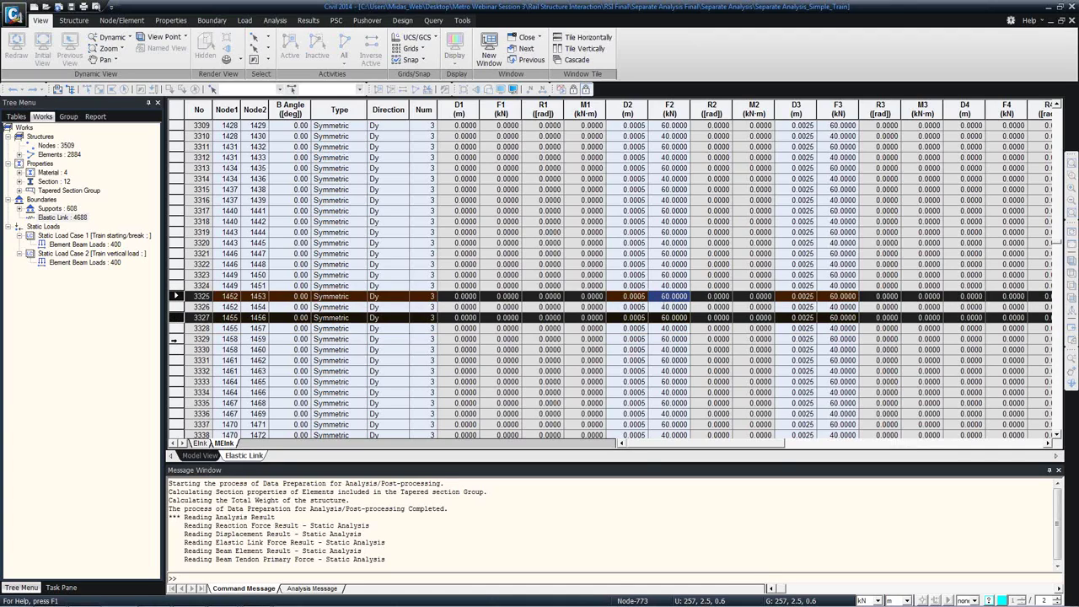
pyautogui.keyDown('ctrl'); pyautogui.click(174, 339); pyautogui.keyUp('ctrl')
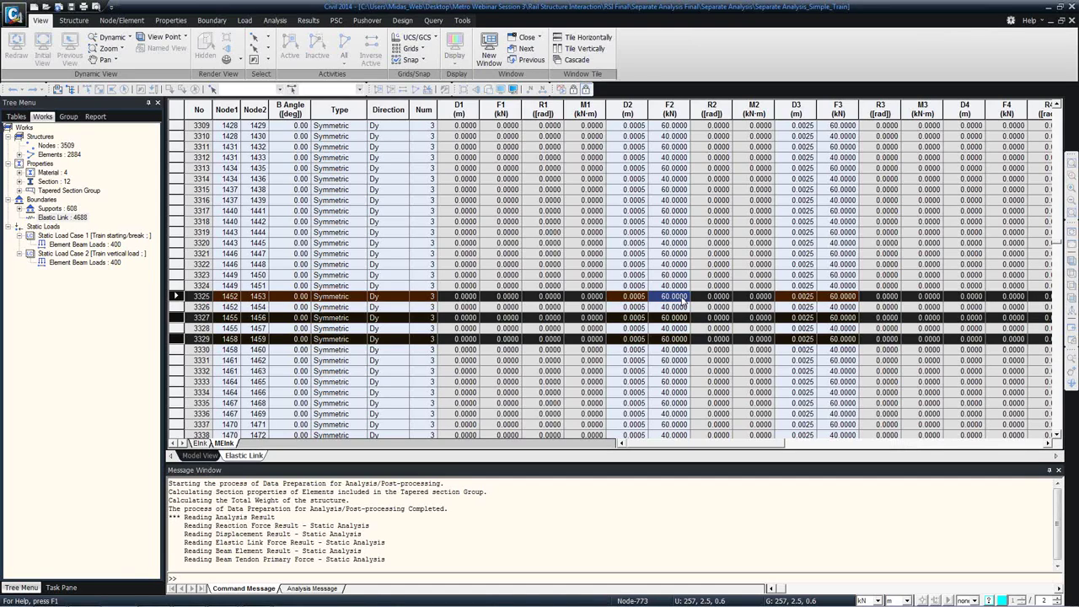
# - Return to the first rows of the multilinear elastic link table and examine the F2 forces of links 2363 to 2370
pyautogui.scroll(6, 666, 278)
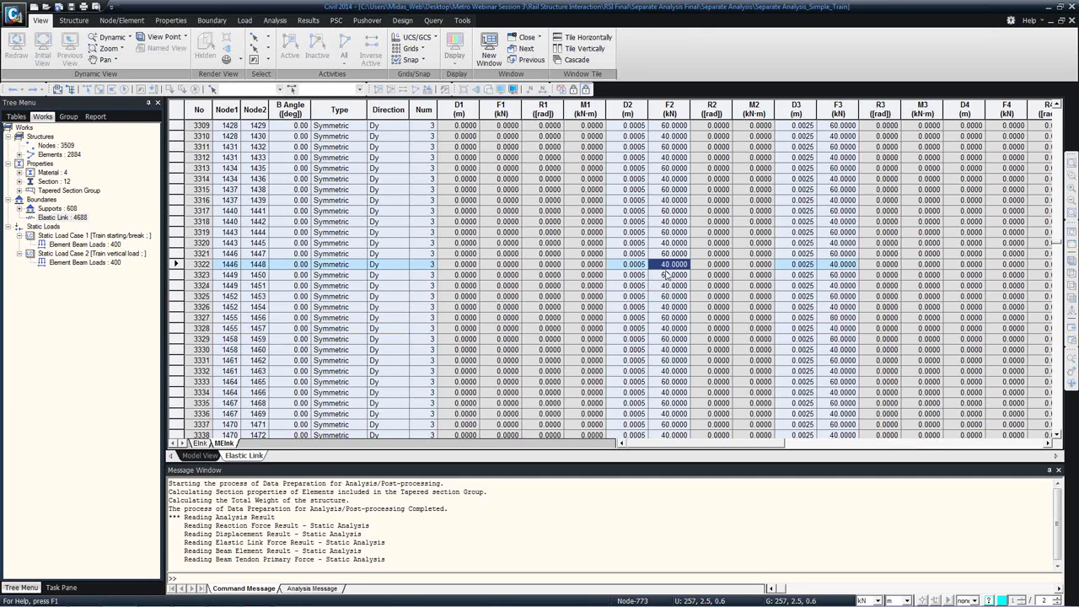
pyautogui.moveTo(1059, 242); pyautogui.dragTo(1056, 110)
pyautogui.click(679, 221)
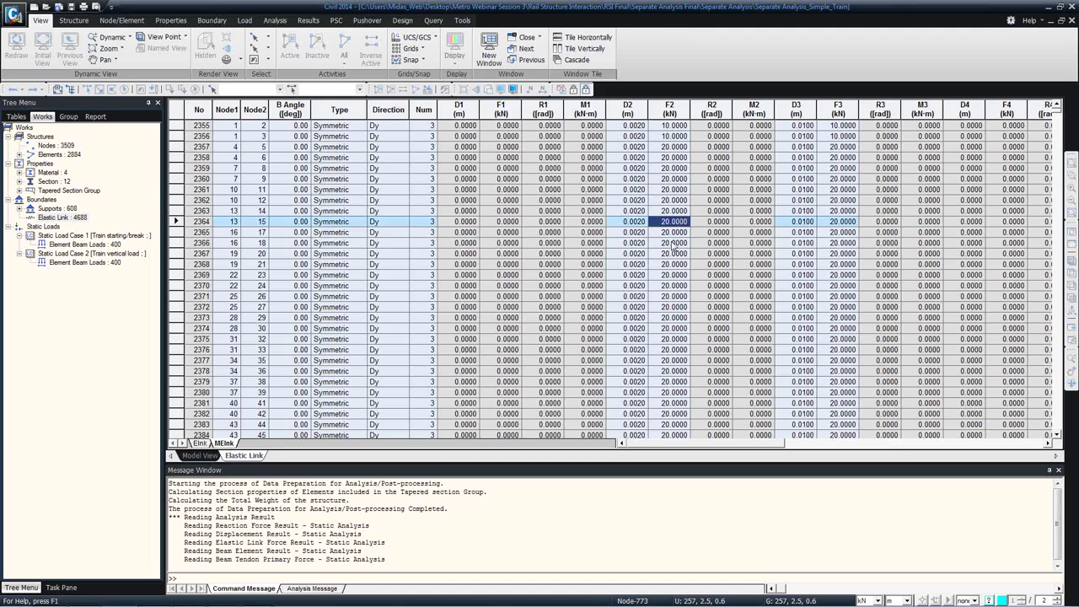
pyautogui.click(675, 243)
pyautogui.click(675, 253)
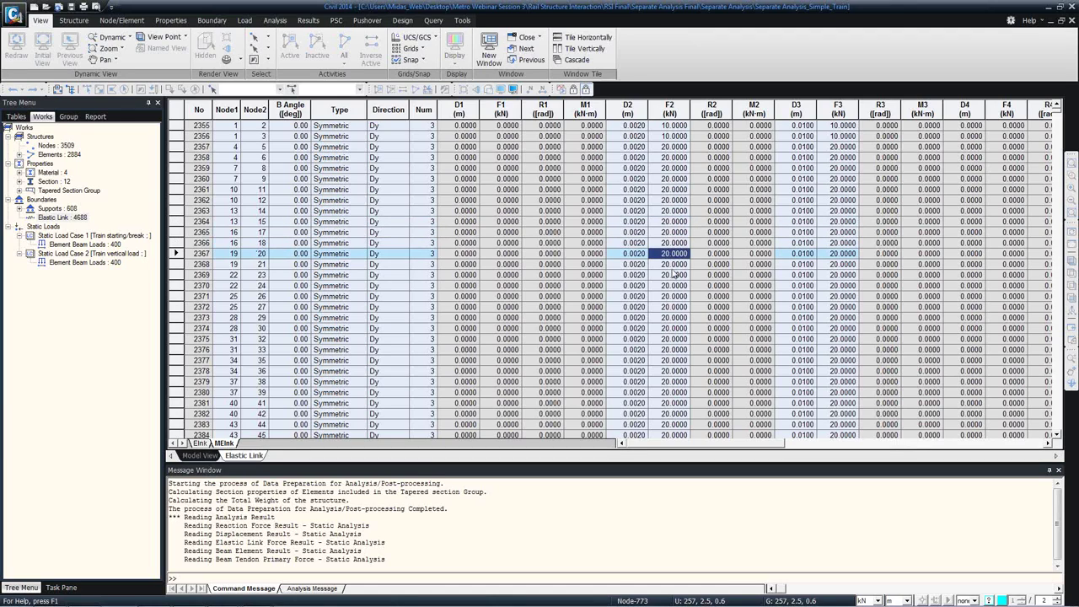
pyautogui.click(675, 275)
pyautogui.click(676, 285)
pyautogui.click(673, 264)
pyautogui.click(668, 242)
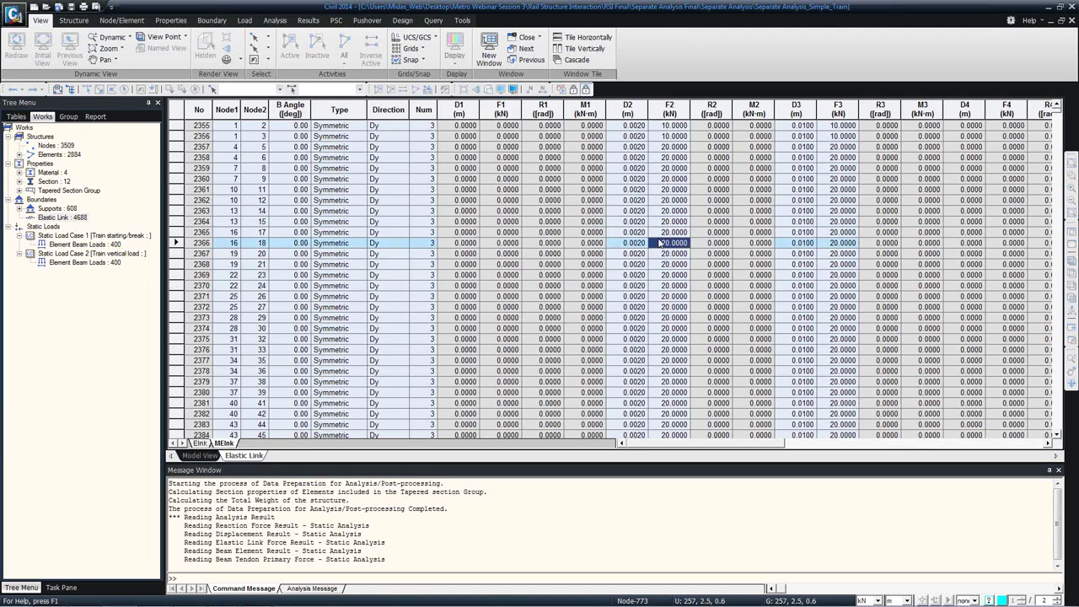
pyautogui.click(670, 253)
pyautogui.click(672, 275)
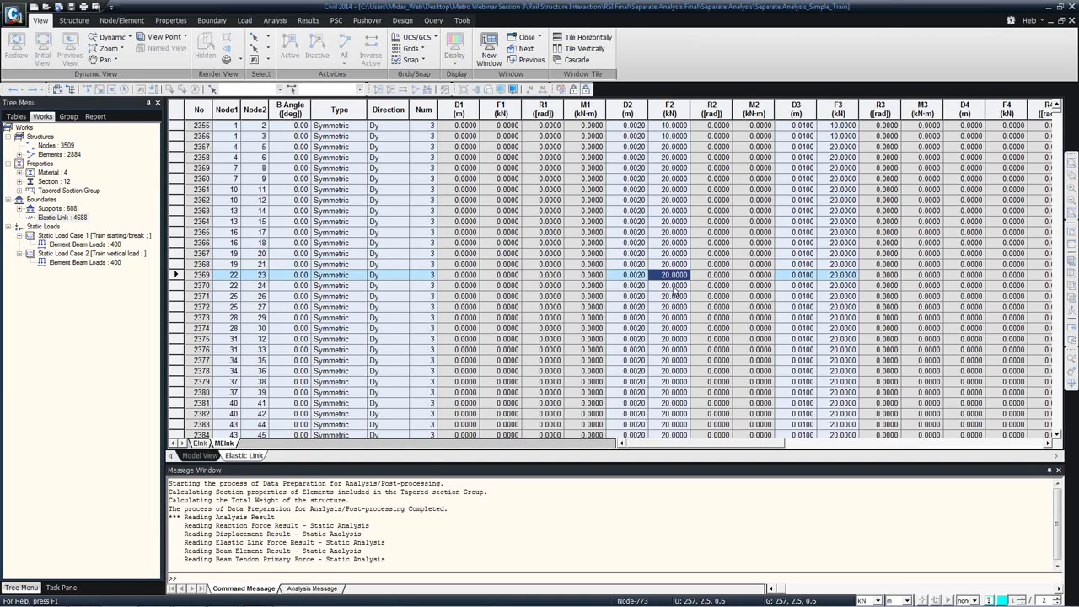
pyautogui.click(676, 285)
pyautogui.click(673, 210)
pyautogui.click(673, 264)
pyautogui.click(671, 242)
# - Review the F2 forces of the multilinear elastic links from the first rows down to about link 2855
pyautogui.scroll(-7, 673, 264)
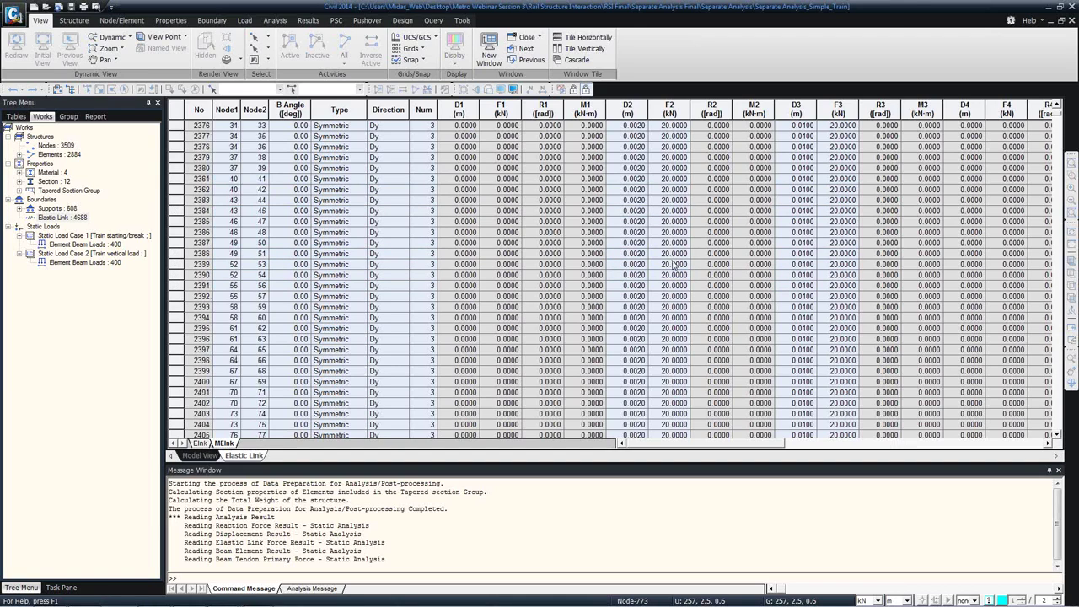
pyautogui.scroll(-20, 675, 266)
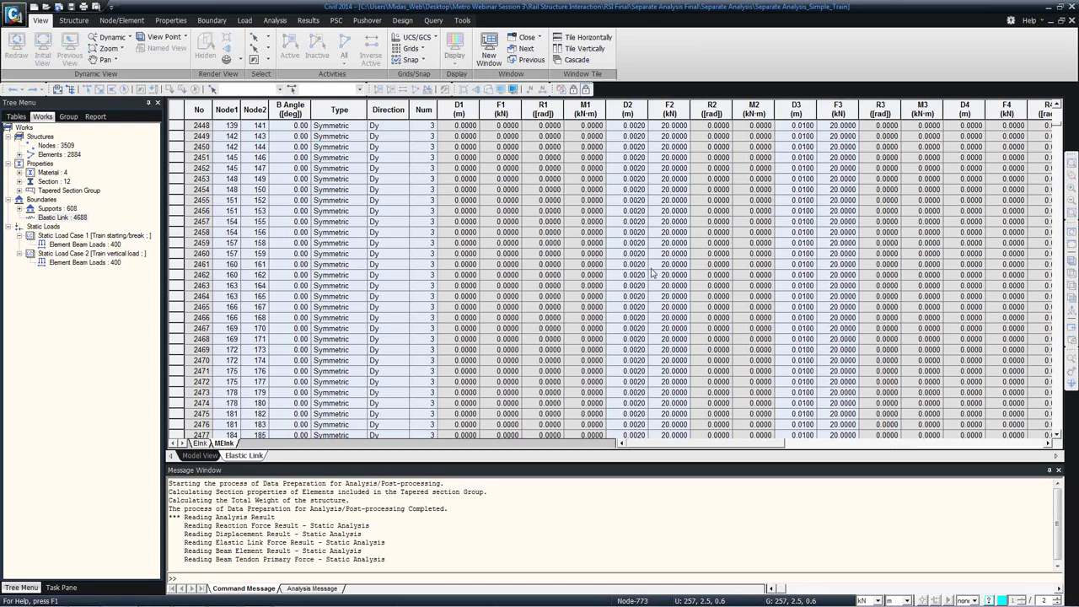
pyautogui.scroll(-20, 671, 265)
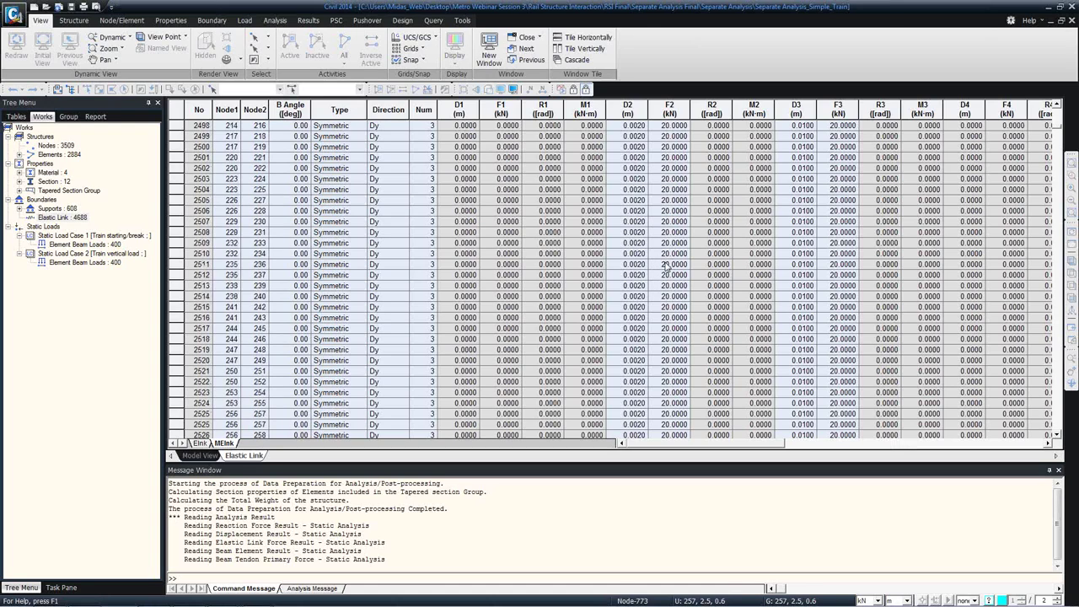
pyautogui.scroll(-20, 676, 279)
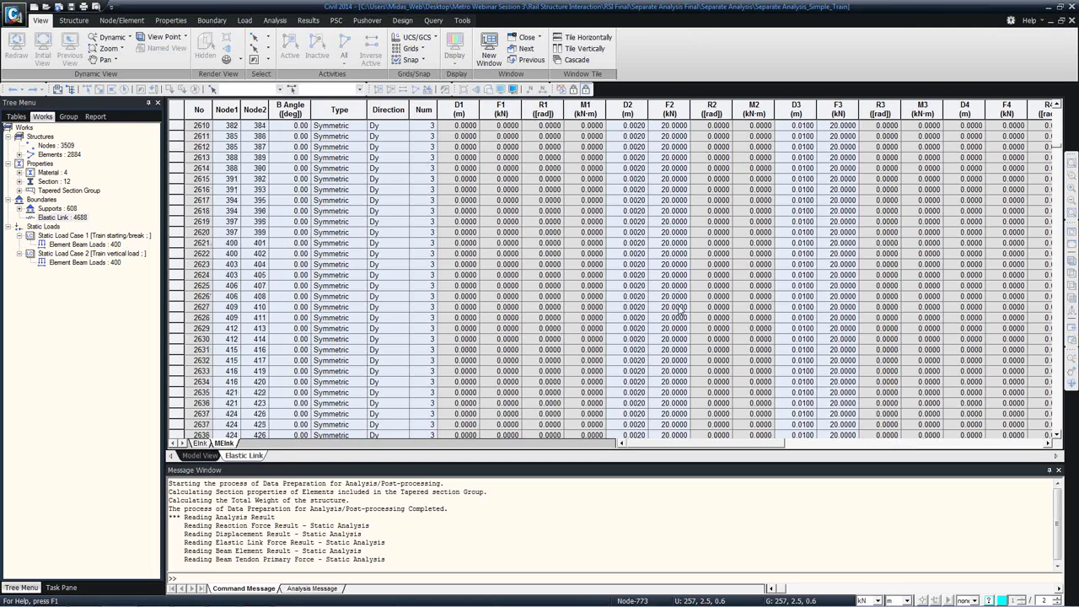
pyautogui.click(675, 307)
pyautogui.scroll(-20, 757, 324)
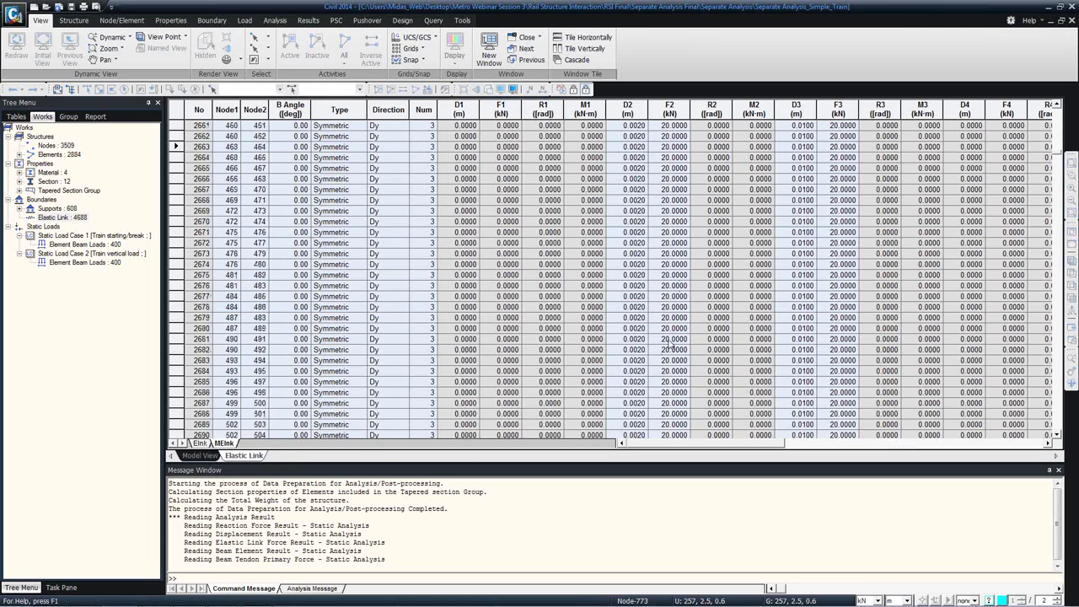
pyautogui.scroll(-20, 654, 357)
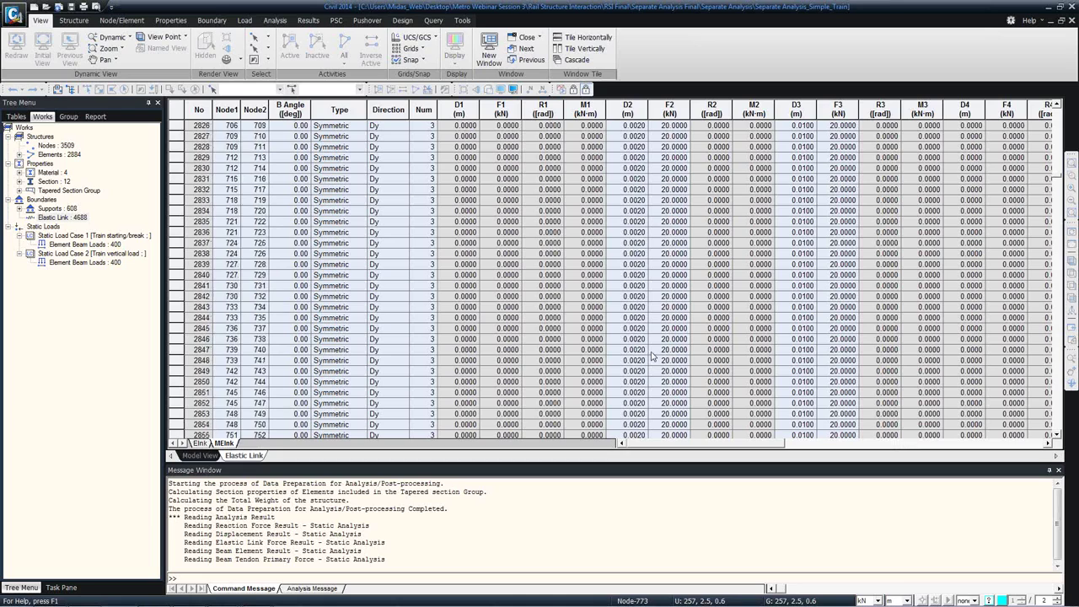
# - Go to the multilinear elastic links around 3267 and compare the F2 forces of neighbouring rows
pyautogui.moveTo(1055, 182); pyautogui.dragTo(1055, 229)
pyautogui.click(679, 277)
pyautogui.press('Down')
pyautogui.press('Down')
pyautogui.press('Down')
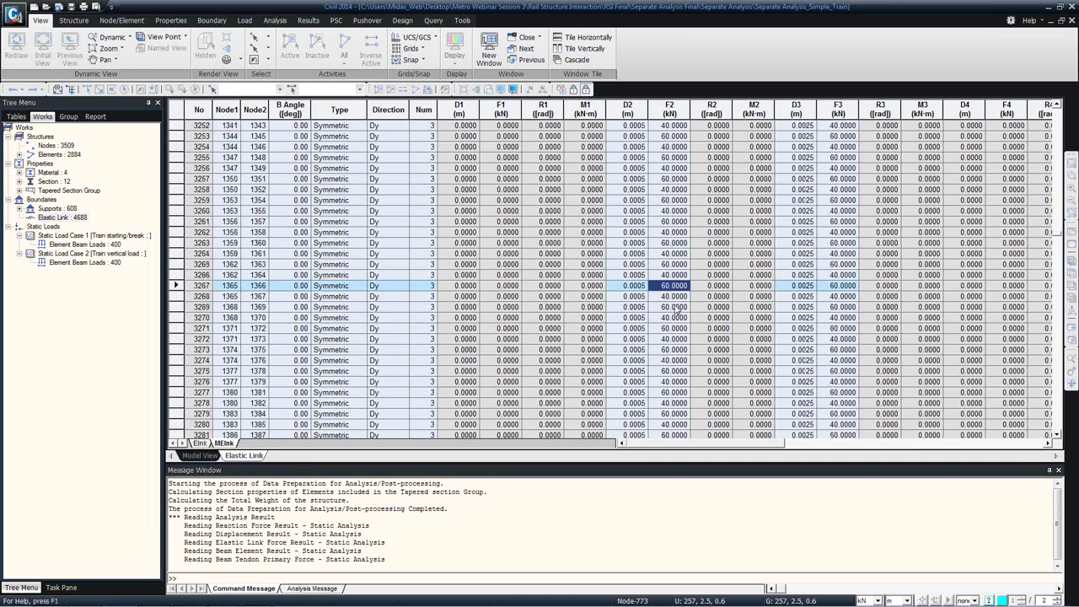
pyautogui.click(683, 328)
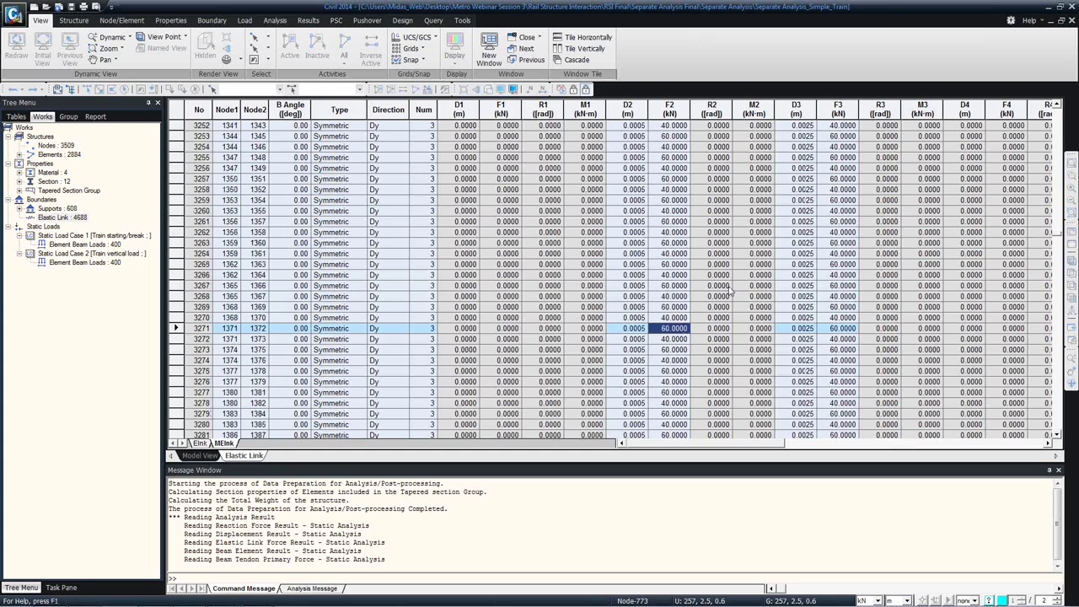
pyautogui.click(414, 350)
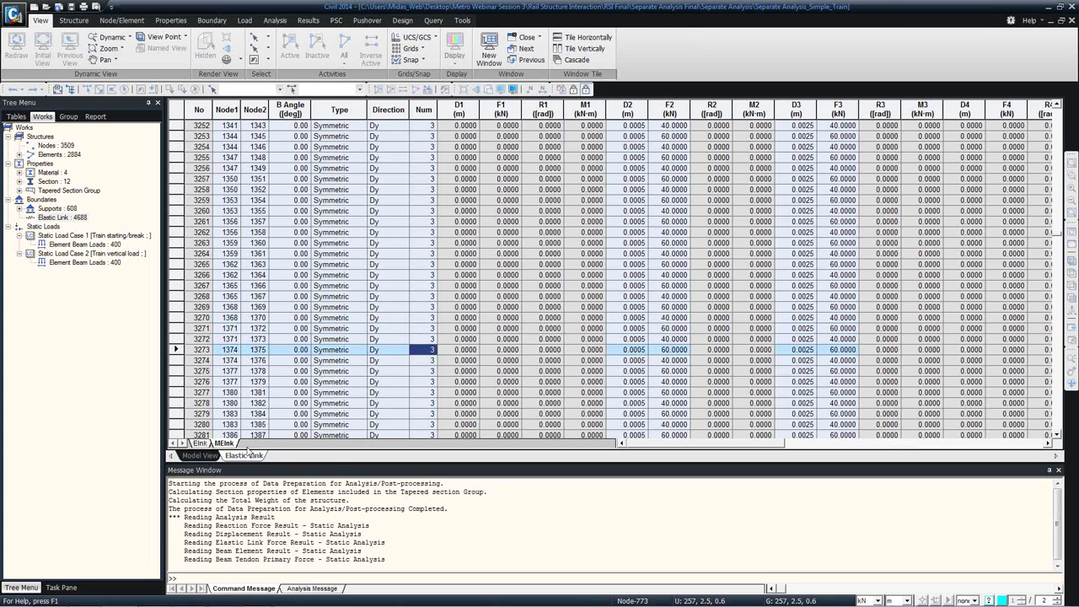
# - Close the elastic link table and examine the model where the girder meets the pier
pyautogui.rightClick(240, 456)
pyautogui.click(269, 474)
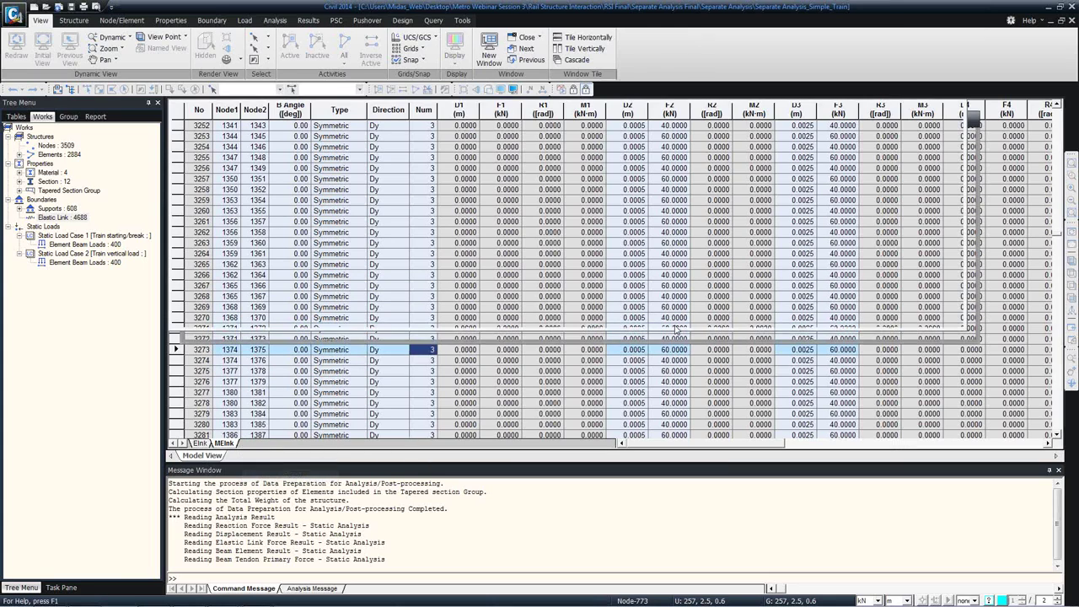
pyautogui.scroll(2, 855, 313)
pyautogui.scroll(4, 393, 320)
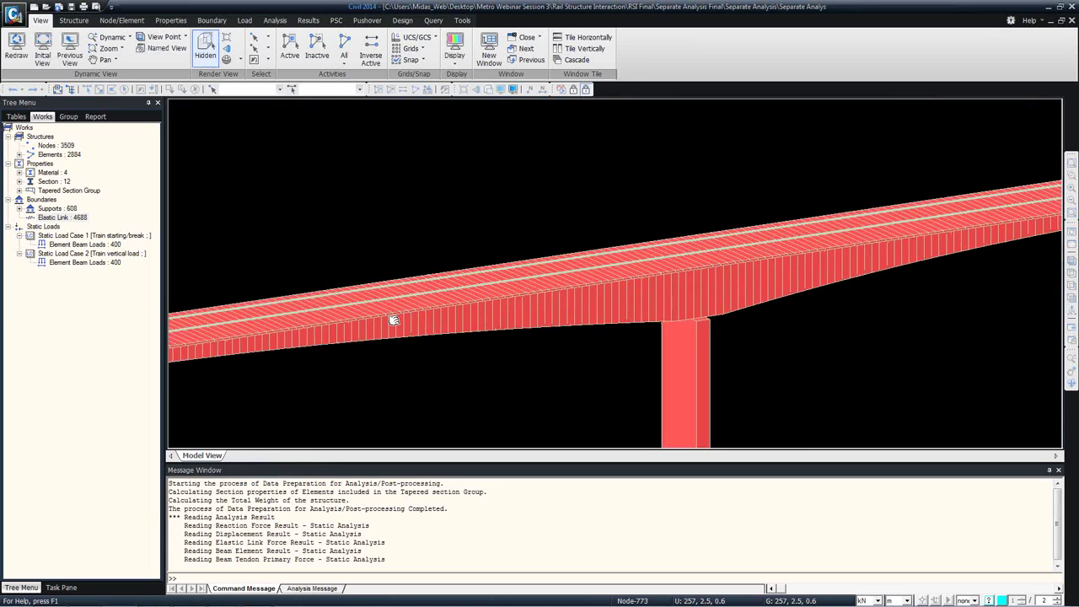
pyautogui.keyDown('ctrl'); pyautogui.moveTo(594, 312); pyautogui.dragTo(609, 297, button='middle'); pyautogui.keyUp('ctrl')
pyautogui.scroll(3, 608, 293)
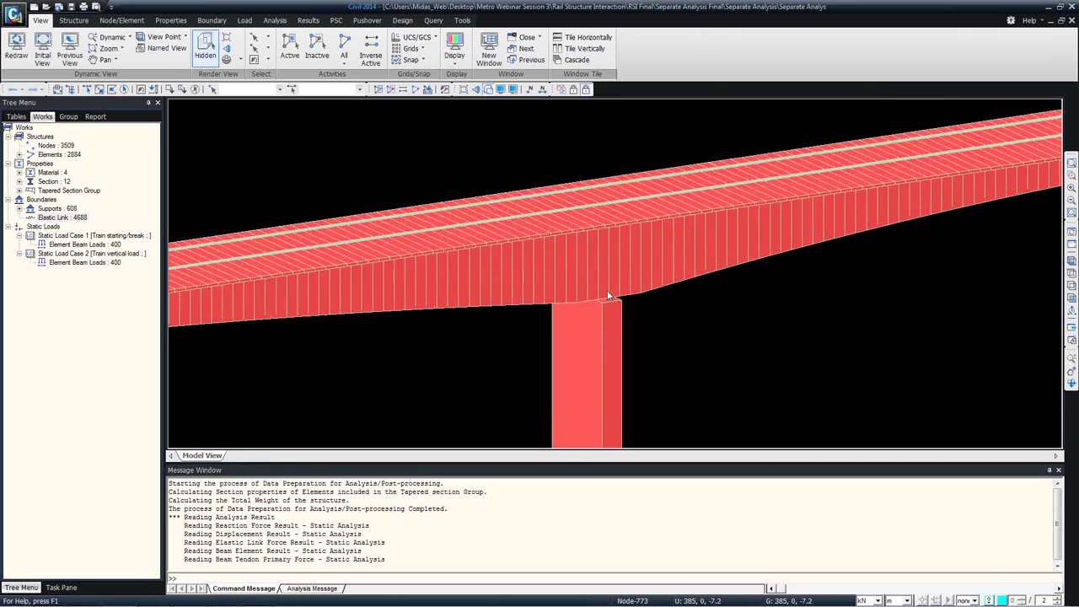
pyautogui.scroll(2, 606, 277)
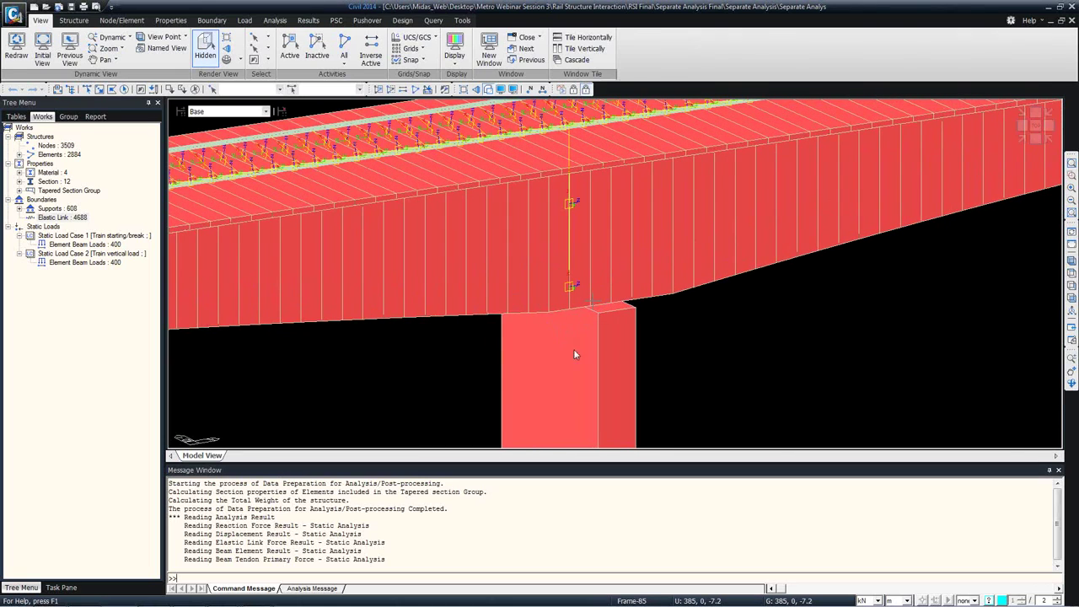
# - View the bridge in elevation and examine the haunched girder above the first pier
pyautogui.press('ctrl')
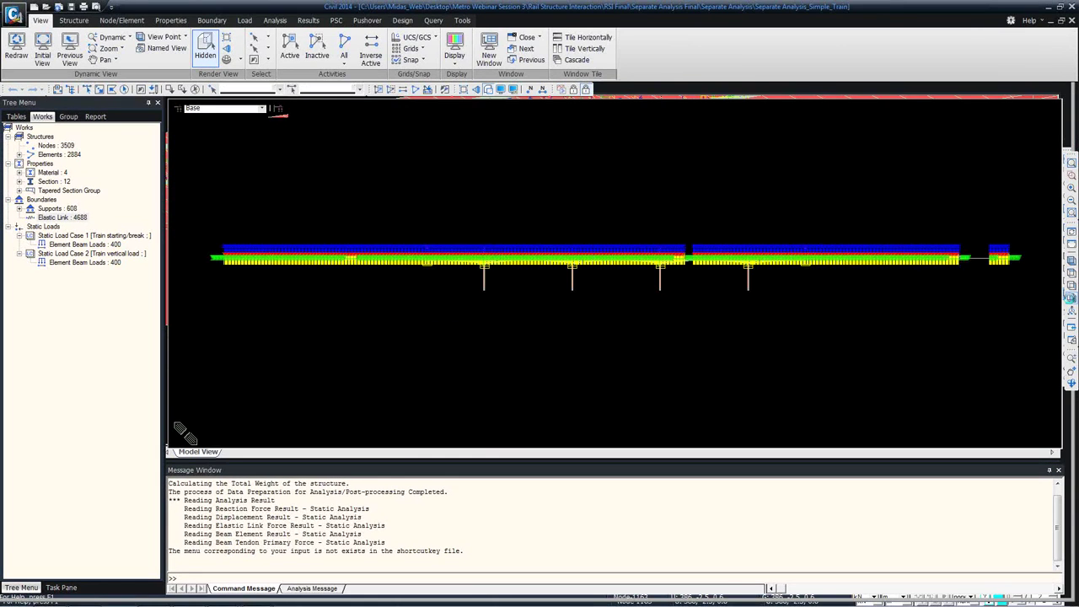
pyautogui.rightClick(91, 246)
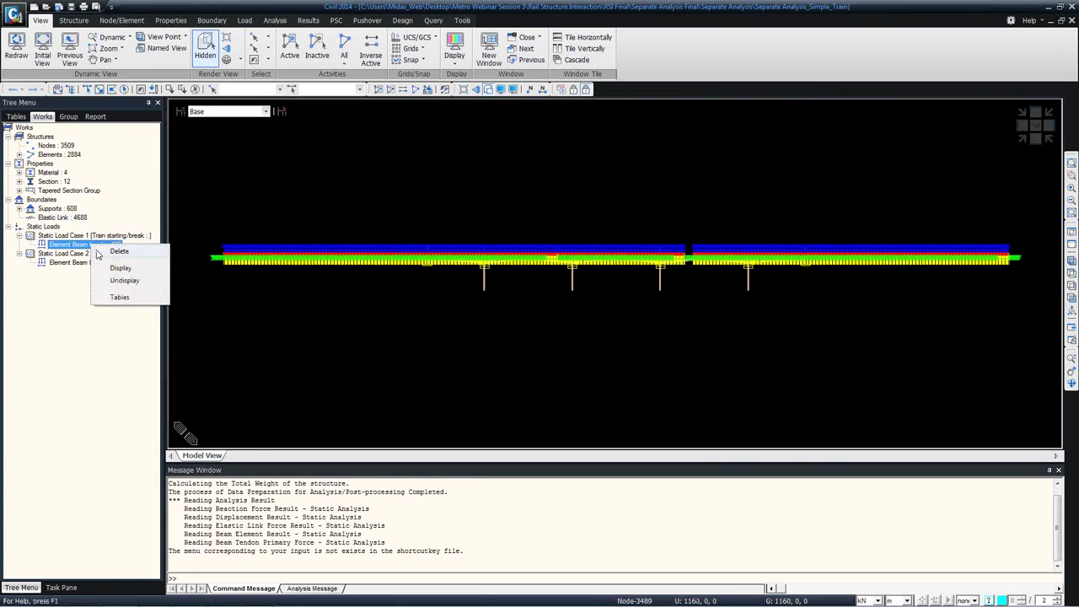
pyautogui.rightClick(59, 218)
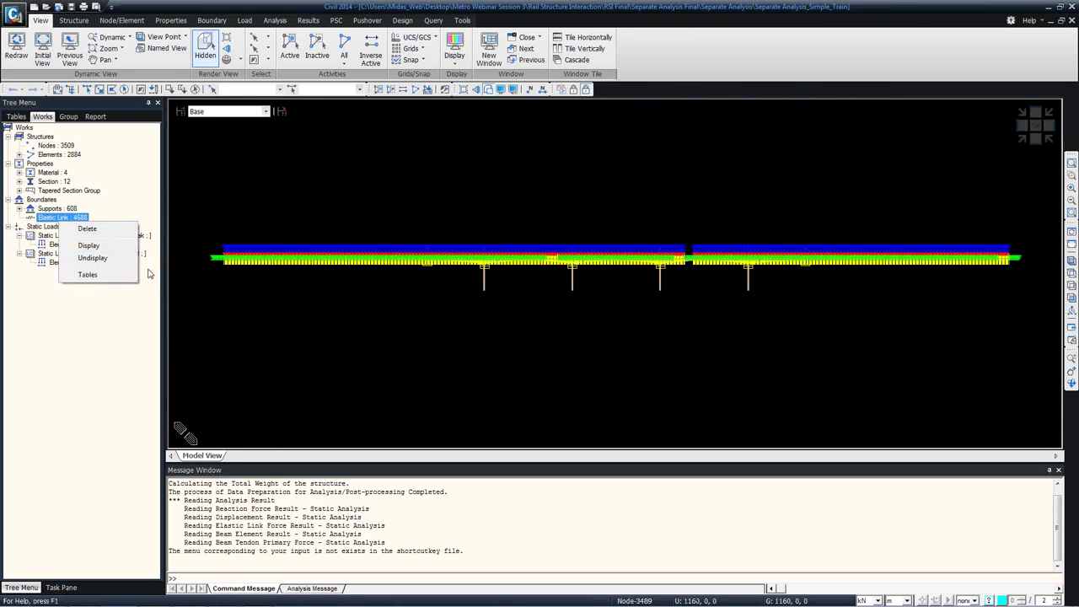
pyautogui.click(431, 288)
pyautogui.scroll(5, 485, 276)
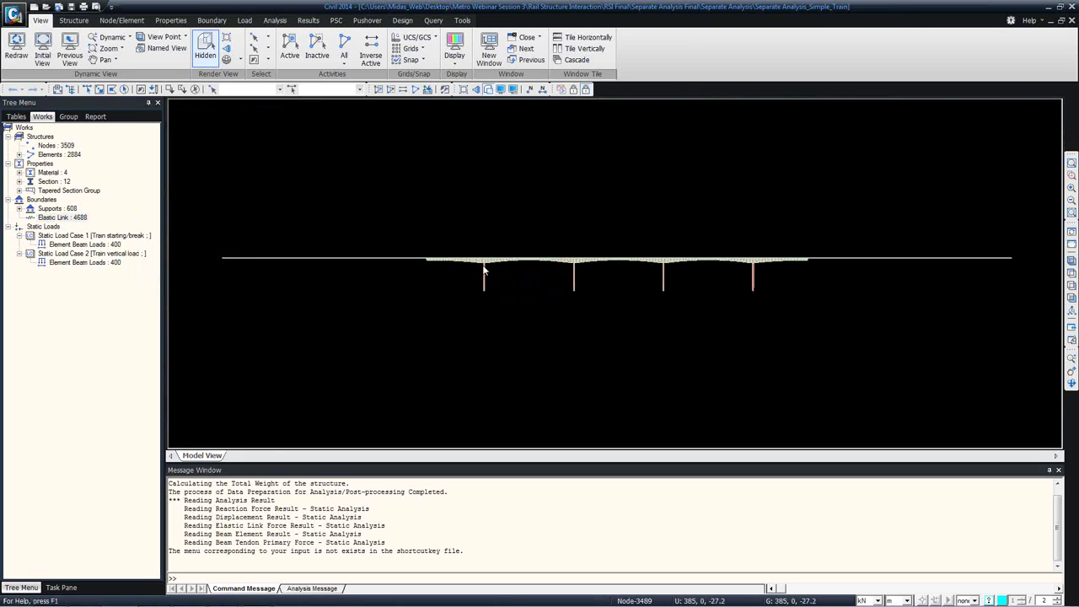
pyautogui.scroll(4, 478, 268)
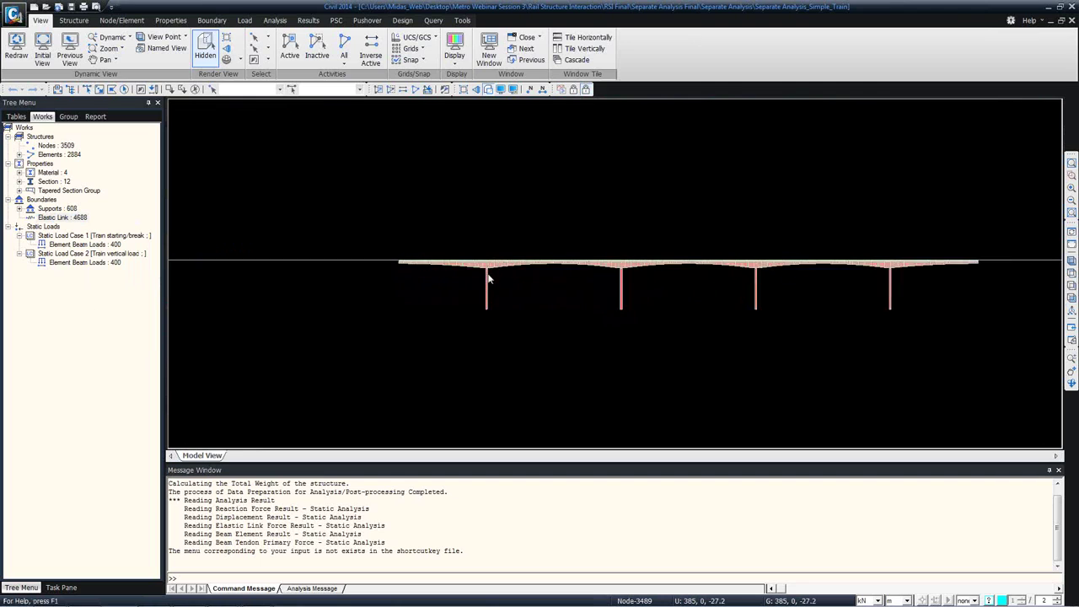
pyautogui.scroll(6, 497, 277)
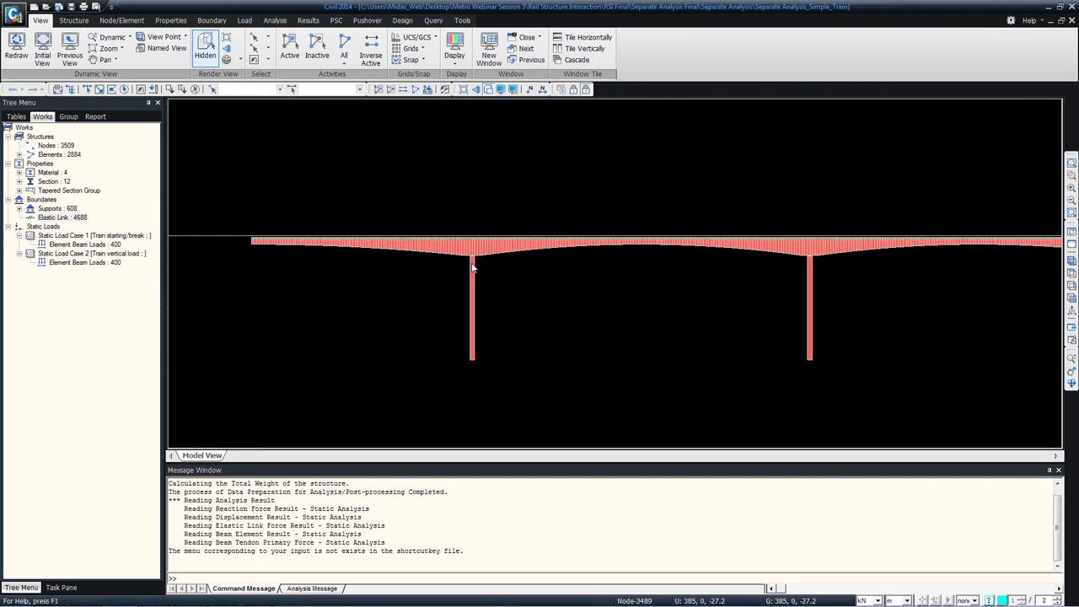
pyautogui.scroll(5, 472, 266)
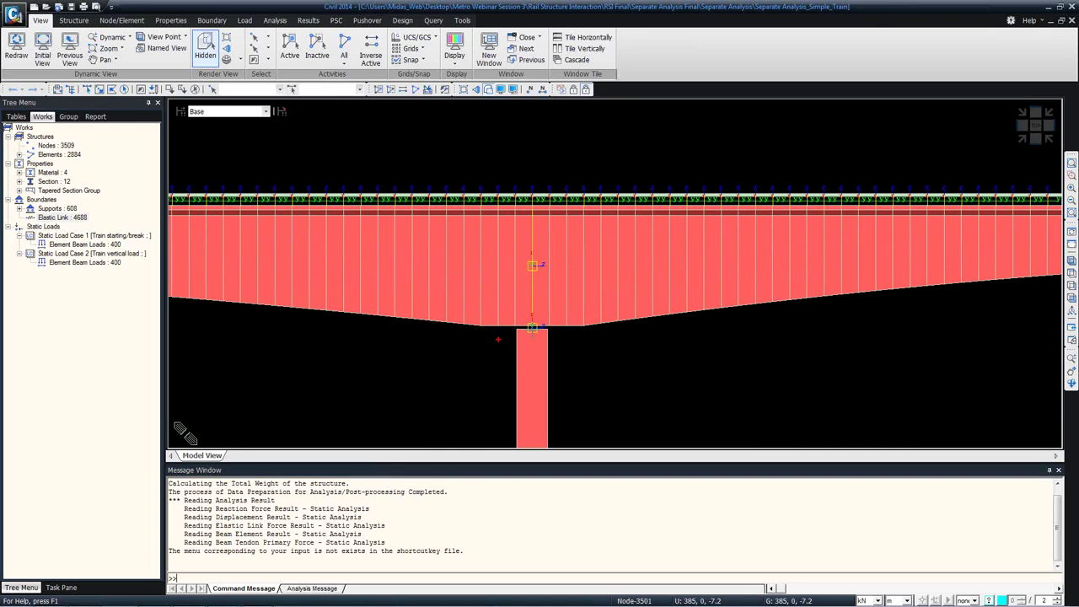
pyautogui.click(478, 362)
pyautogui.click(587, 362)
pyautogui.click(487, 374)
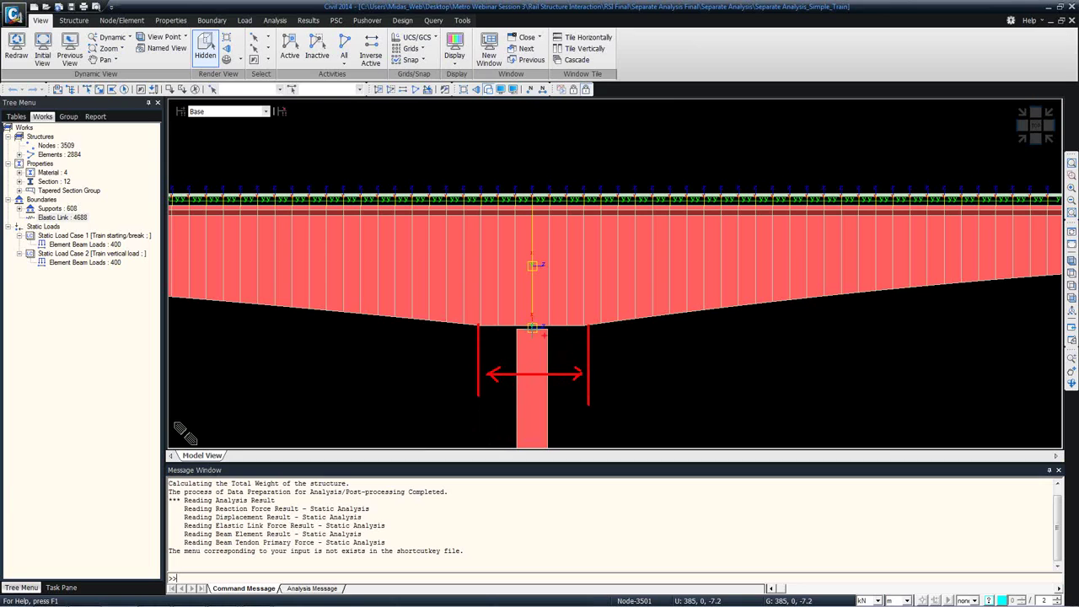
pyautogui.press('Escape')
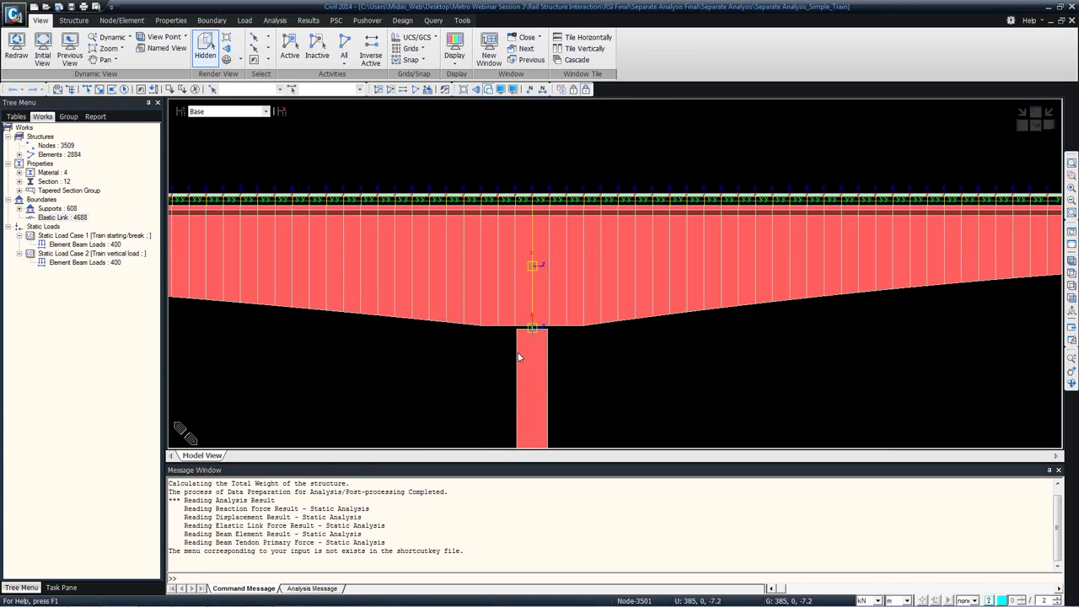
# - Examine the connection between the first pier's top and the underside of the girder
pyautogui.scroll(4, 530, 338)
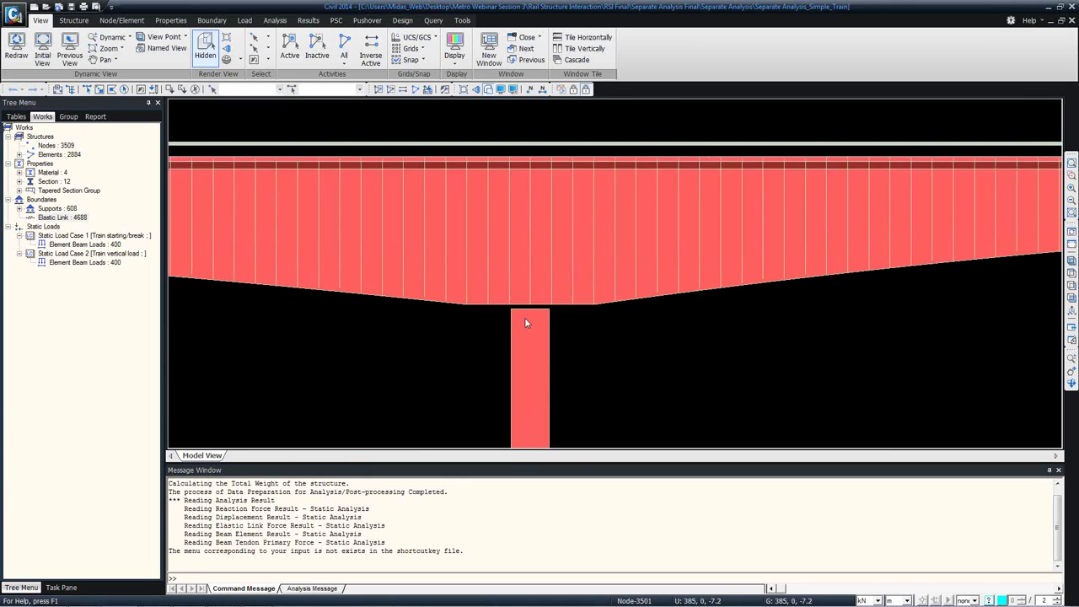
pyautogui.scroll(2, 529, 298)
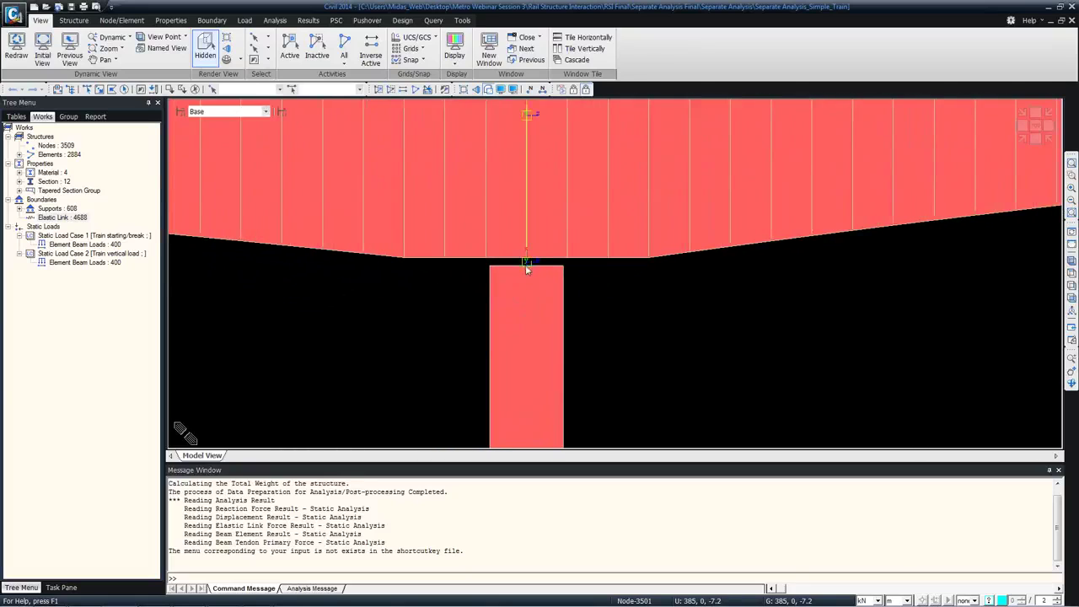
pyautogui.moveTo(525, 272)
# - Open the elastic link table and check the SDx stiffness of the general links in its last rows
pyautogui.rightClick(62, 216)
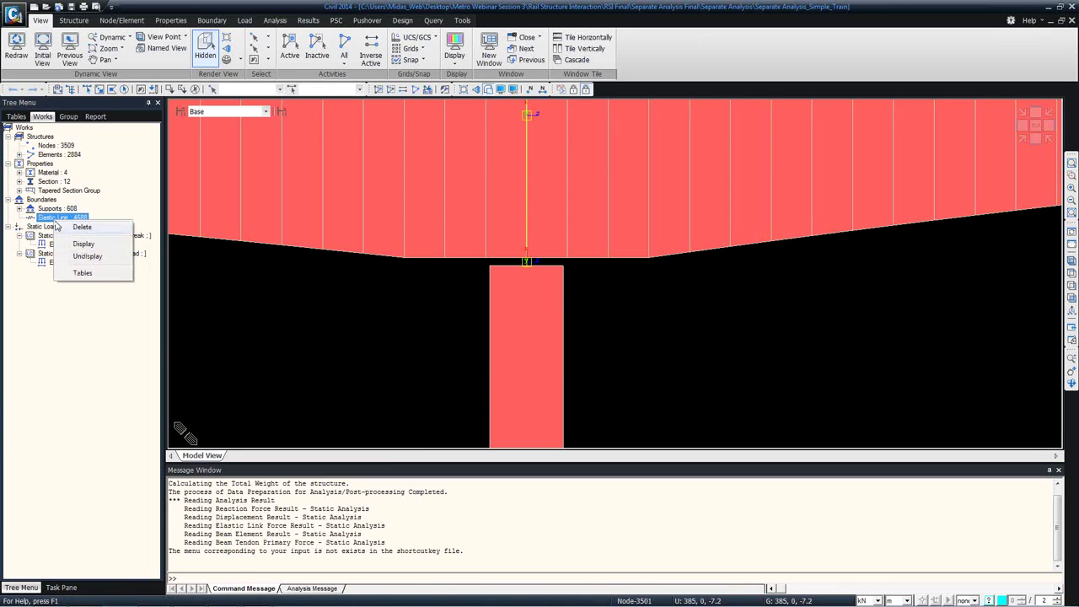
pyautogui.click(82, 274)
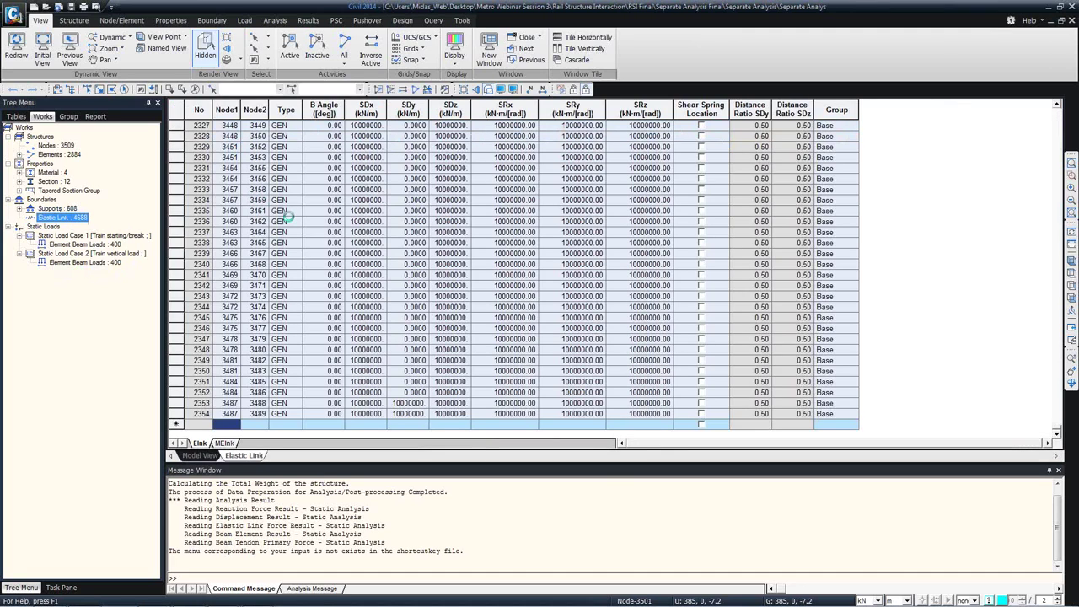
pyautogui.click(364, 253)
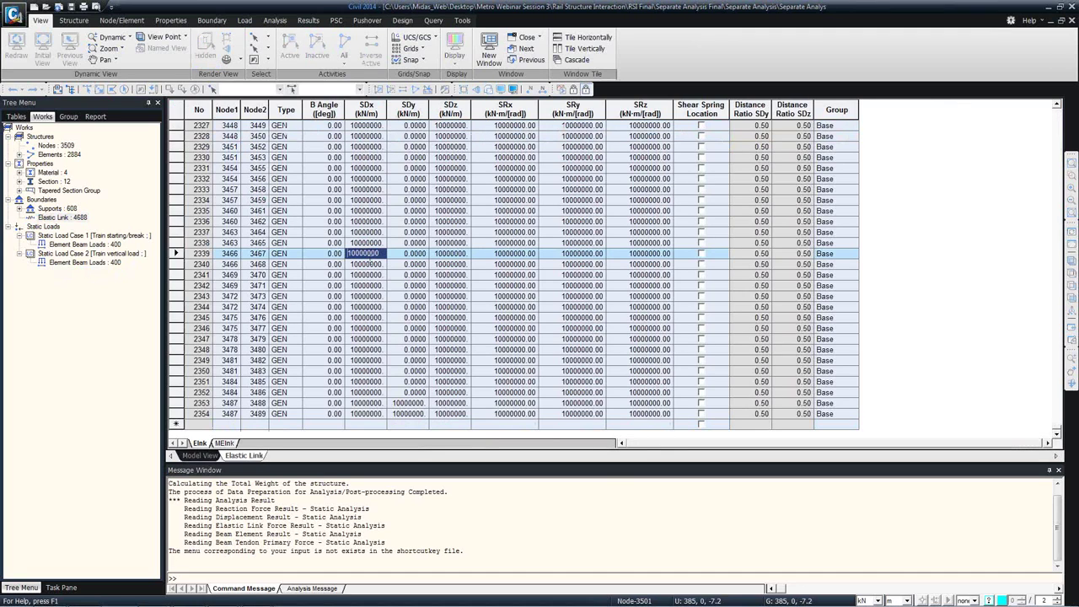
pyautogui.click(364, 264)
pyautogui.click(364, 285)
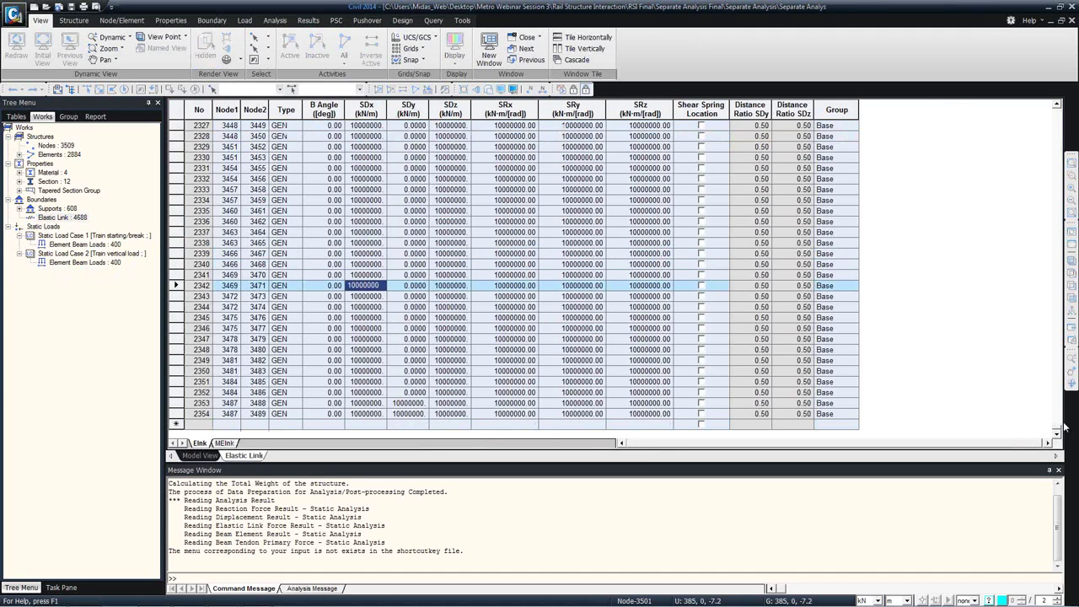
# - Go back to the start of the elastic link table and look over the rigid and general links in its first rows
pyautogui.moveTo(1058, 384); pyautogui.dragTo(1058, 198)
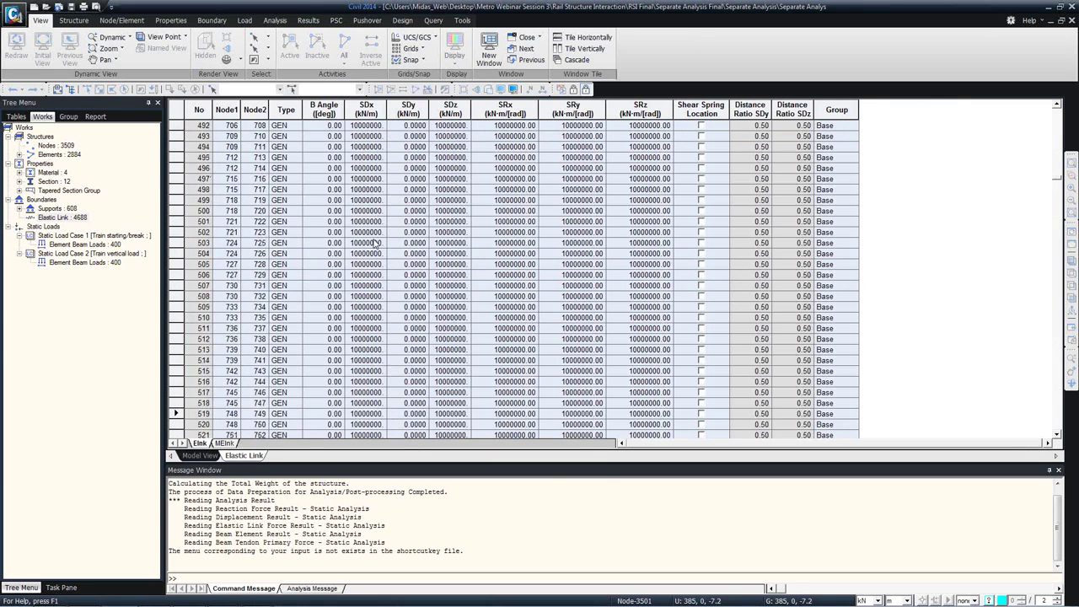
pyautogui.scroll(20, 375, 244)
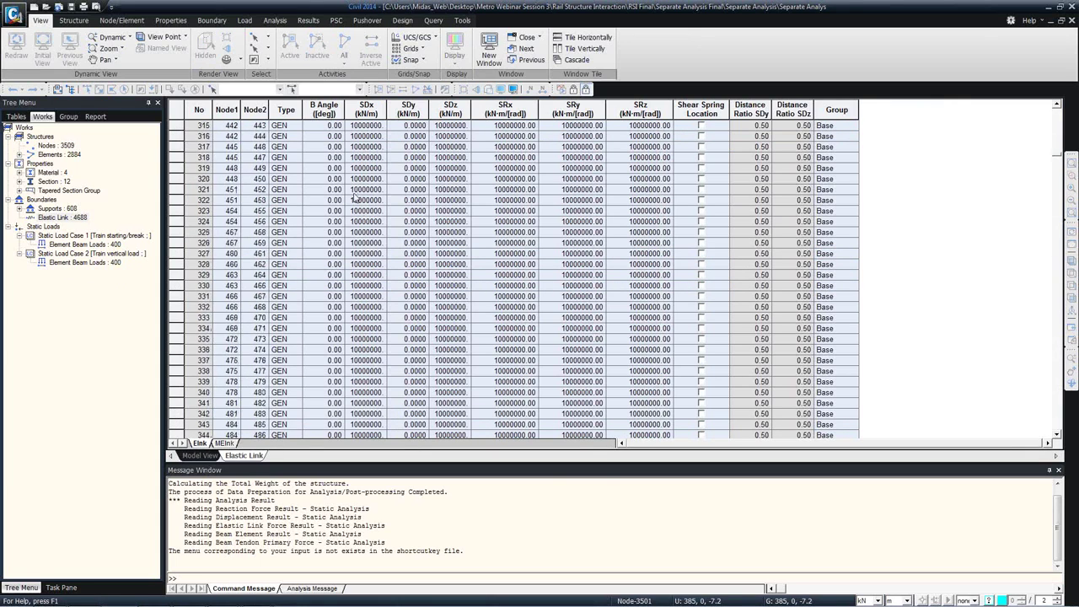
pyautogui.scroll(20, 354, 197)
pyautogui.moveTo(1064, 128); pyautogui.dragTo(1045, 118)
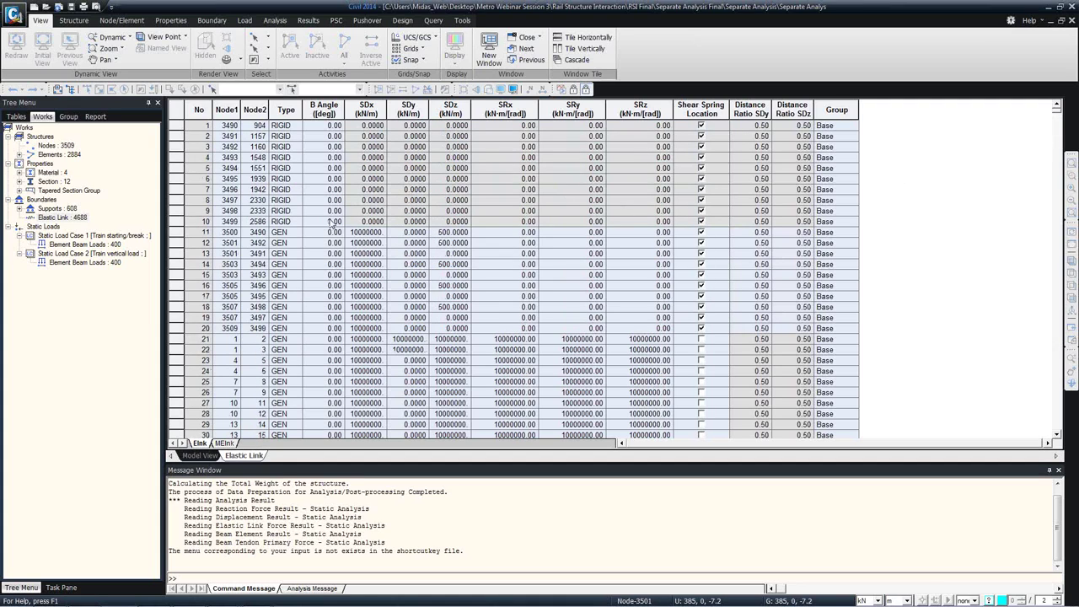
pyautogui.scroll(-20, 334, 222)
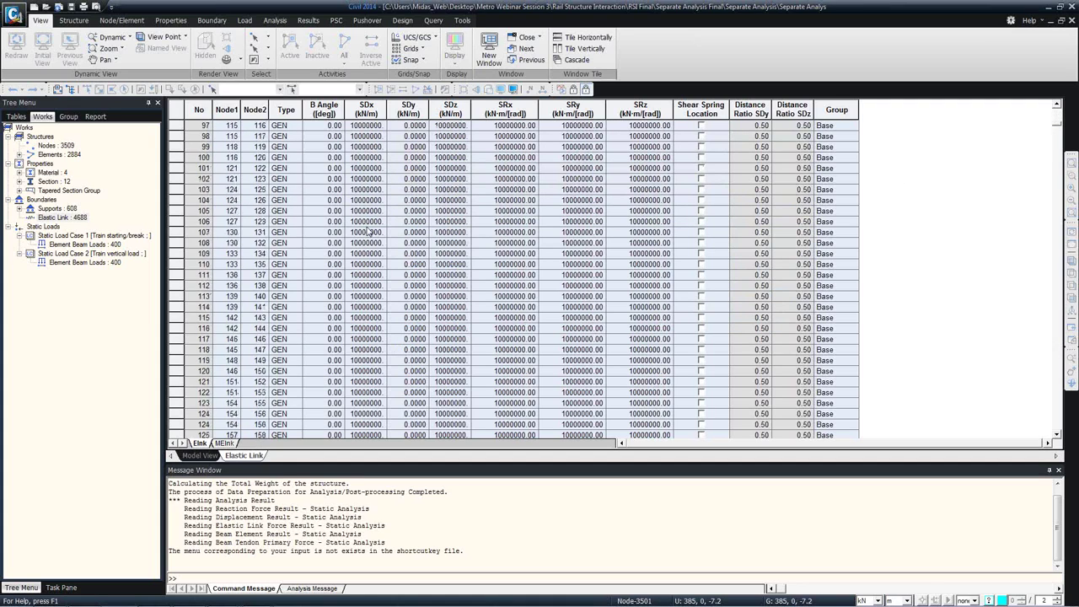
pyautogui.scroll(-20, 369, 232)
# - Search the elastic link table for node 1500 and look through the links following it
pyautogui.rightClick(358, 258)
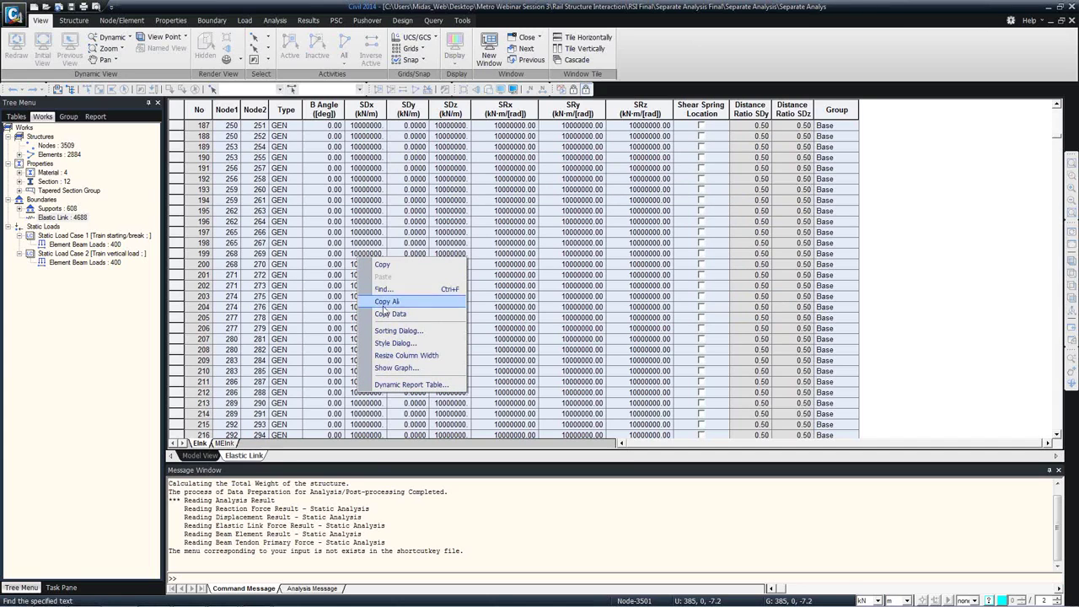
pyautogui.click(382, 289)
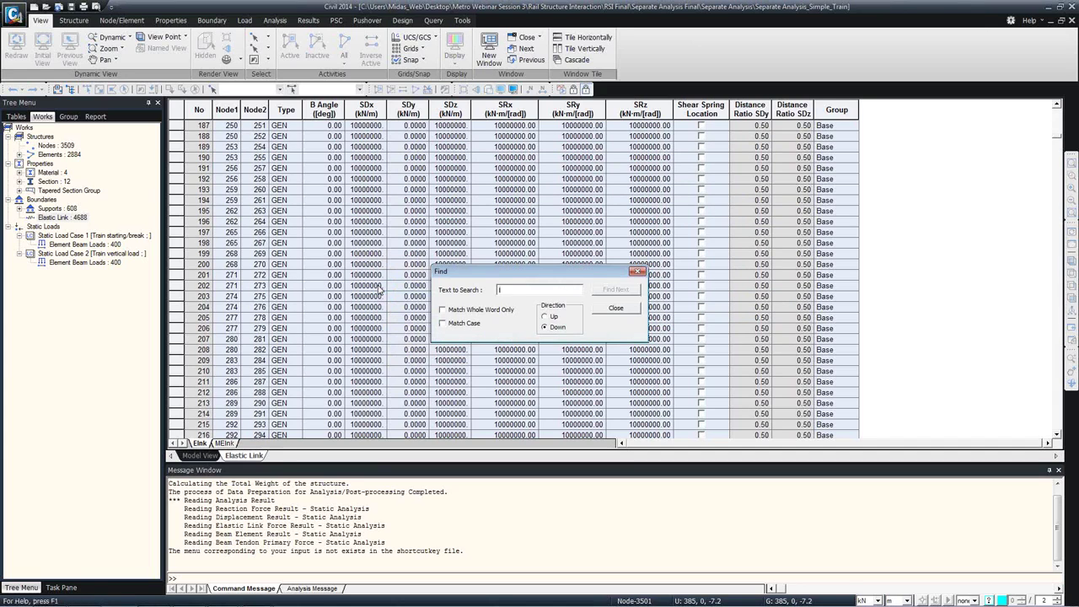
pyautogui.write('1500')
pyautogui.press('Return')
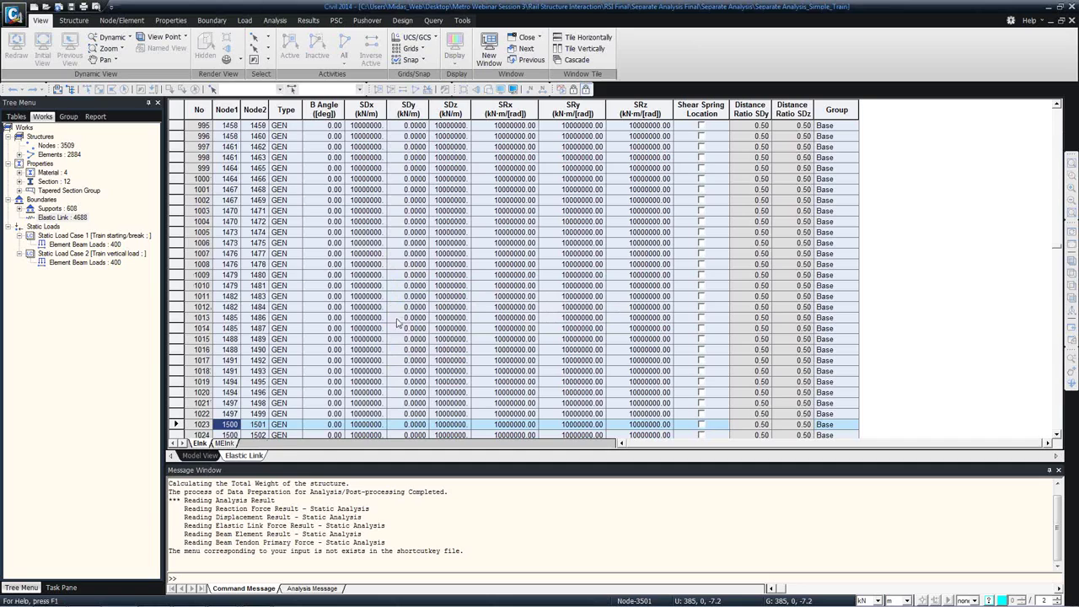
pyautogui.scroll(-20, 424, 376)
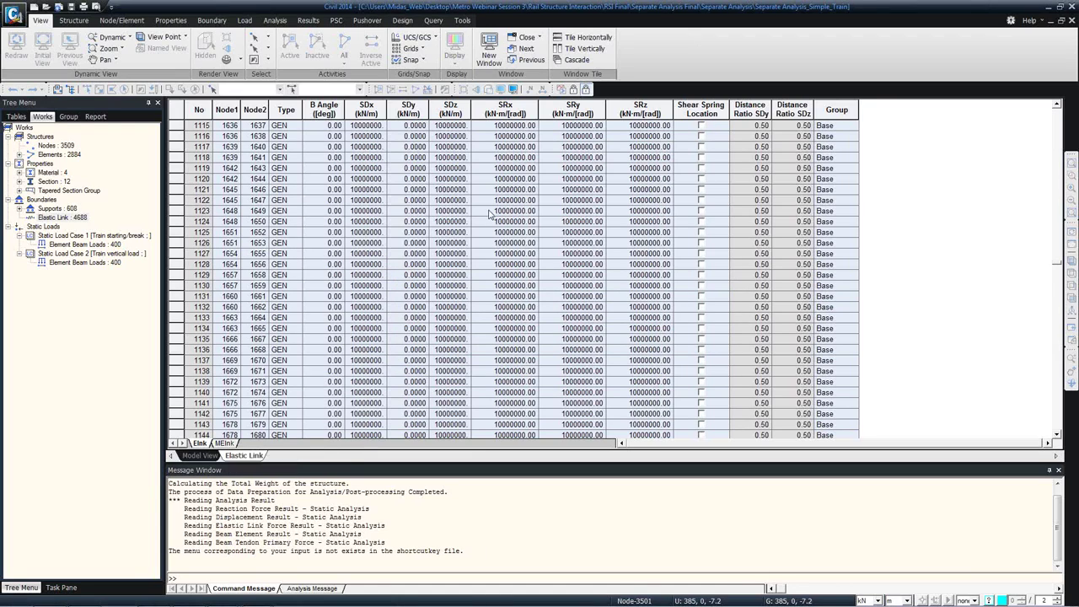
# - Check the SDz, SDy and SDx stiffness of the link from node 1651 and compare SDx in the rows below
pyautogui.click(451, 232)
pyautogui.click(408, 232)
pyautogui.click(366, 232)
pyautogui.click(366, 232)
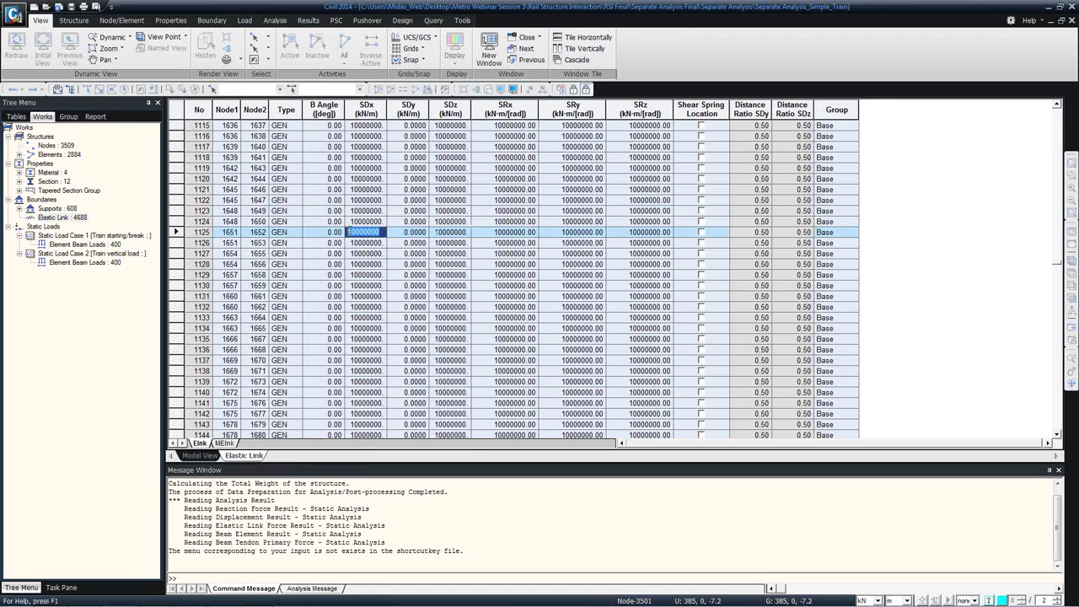
pyautogui.click(364, 253)
pyautogui.click(365, 275)
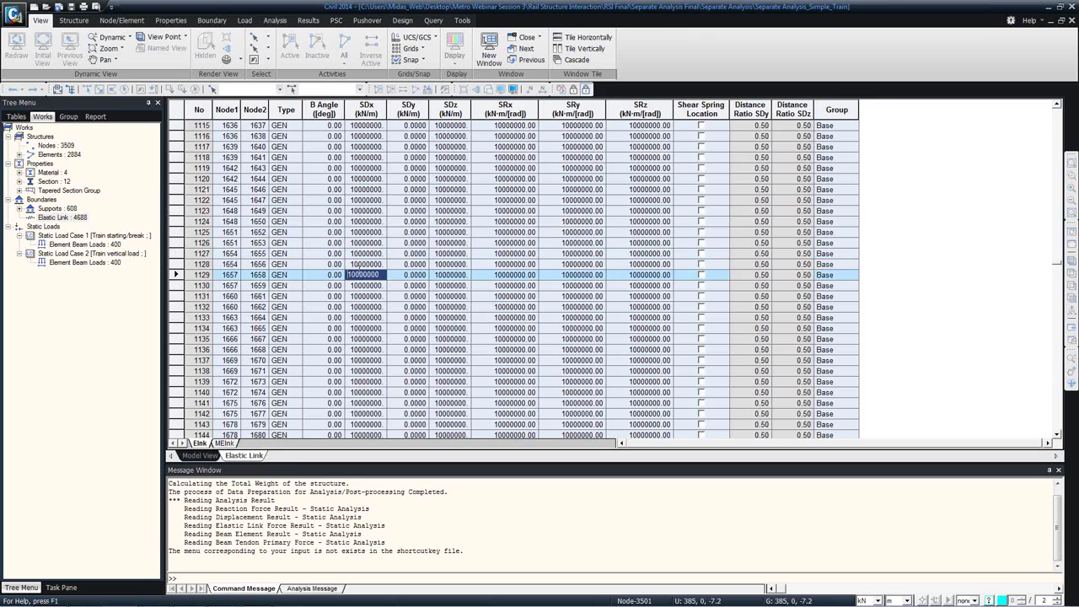
# - Return to the model with node numbers displayed and identify the node between the pier's top and the girder
pyautogui.click(199, 455)
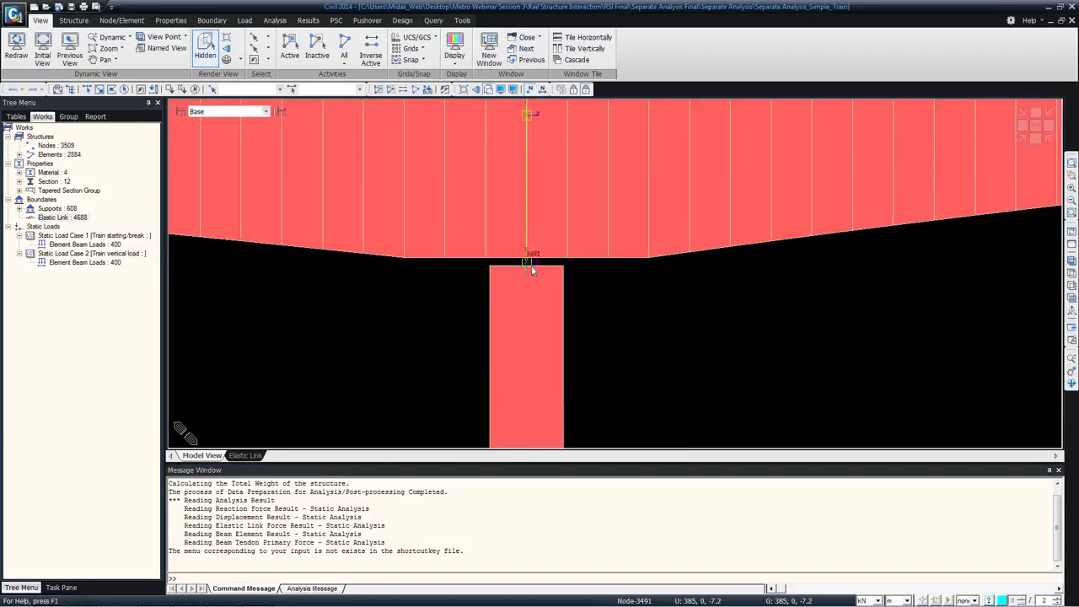
pyautogui.scroll(2, 528, 270)
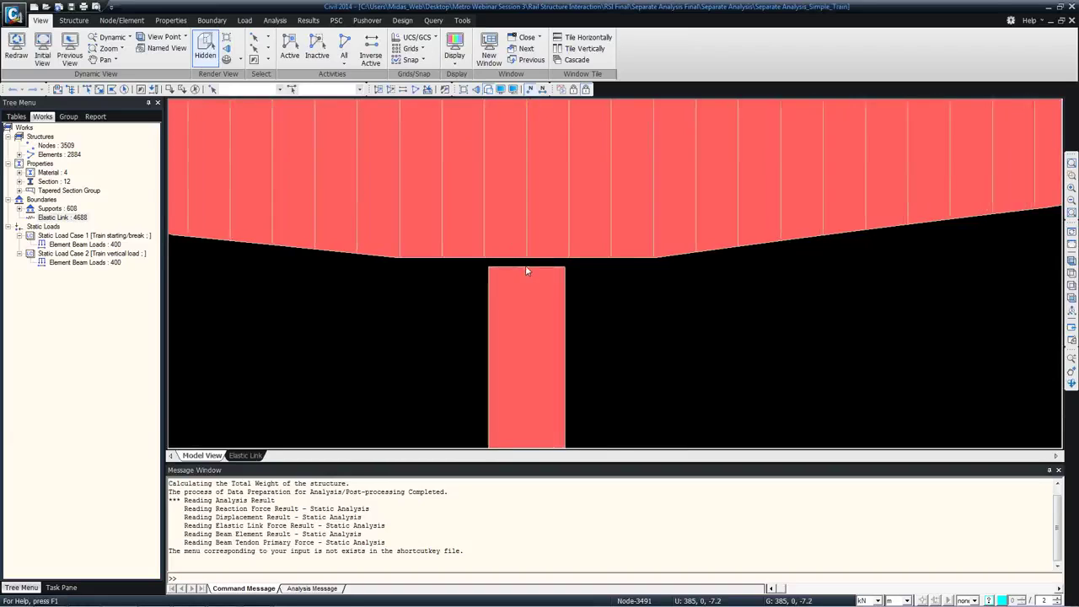
pyautogui.scroll(4, 525, 271)
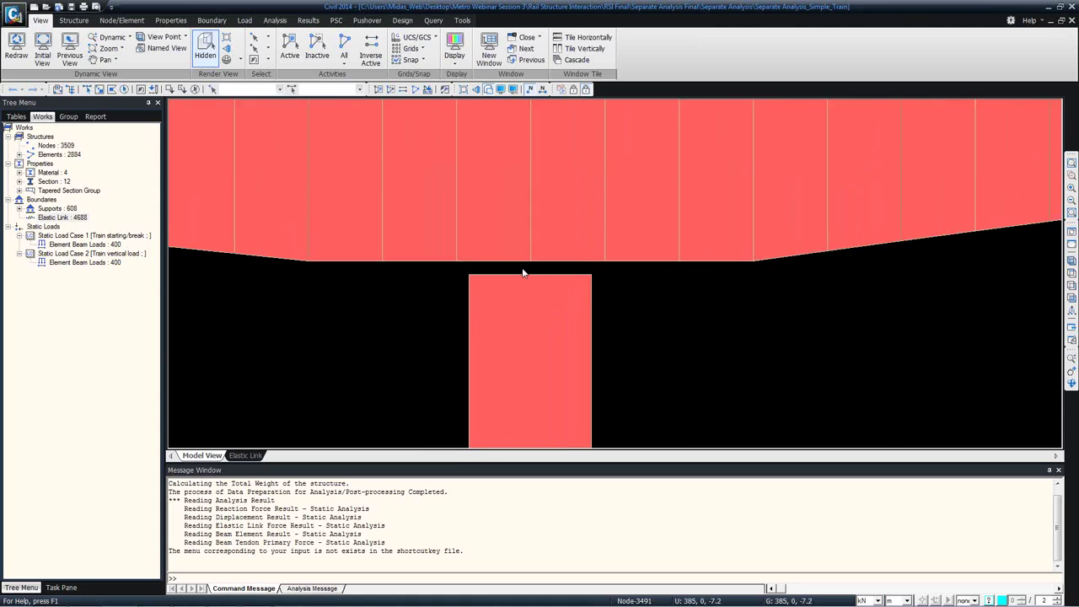
pyautogui.scroll(4, 523, 272)
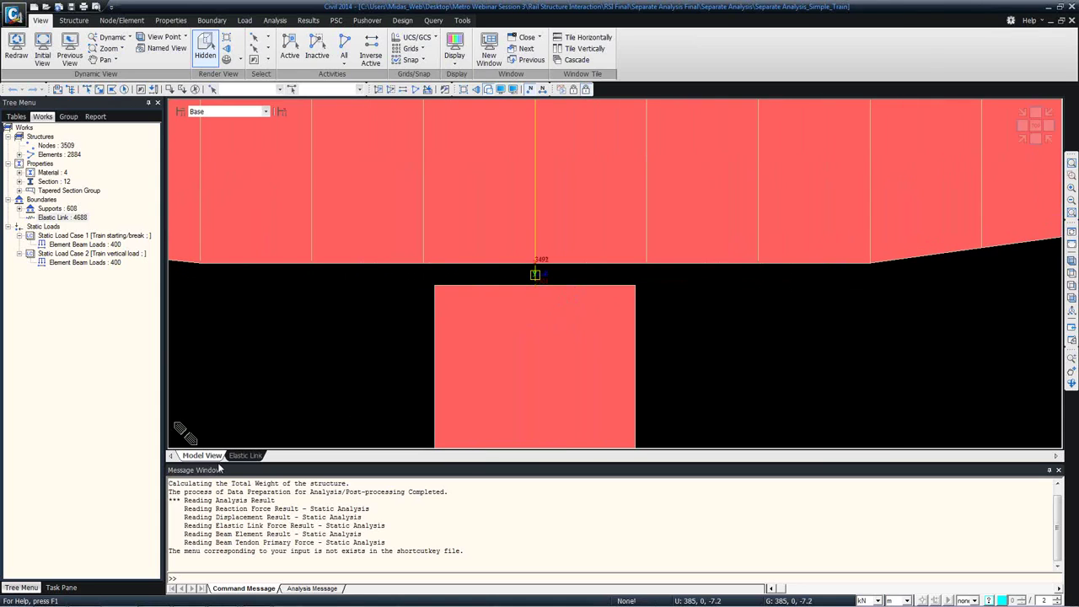
# - Look through the elastic link table down to its last rows for the link at the pier-top node
pyautogui.click(244, 456)
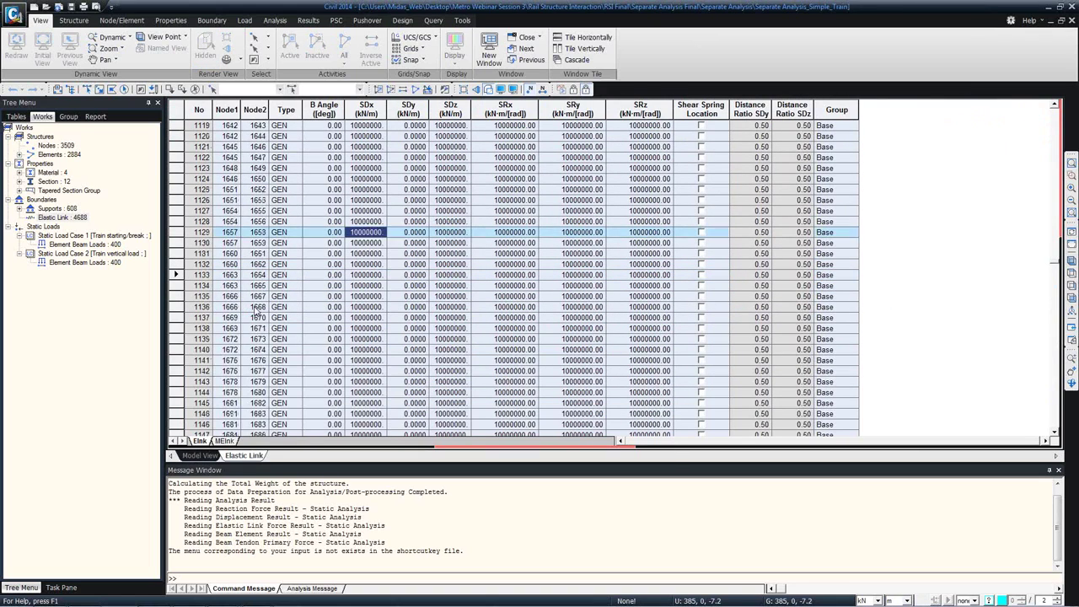
pyautogui.scroll(-19, 256, 311)
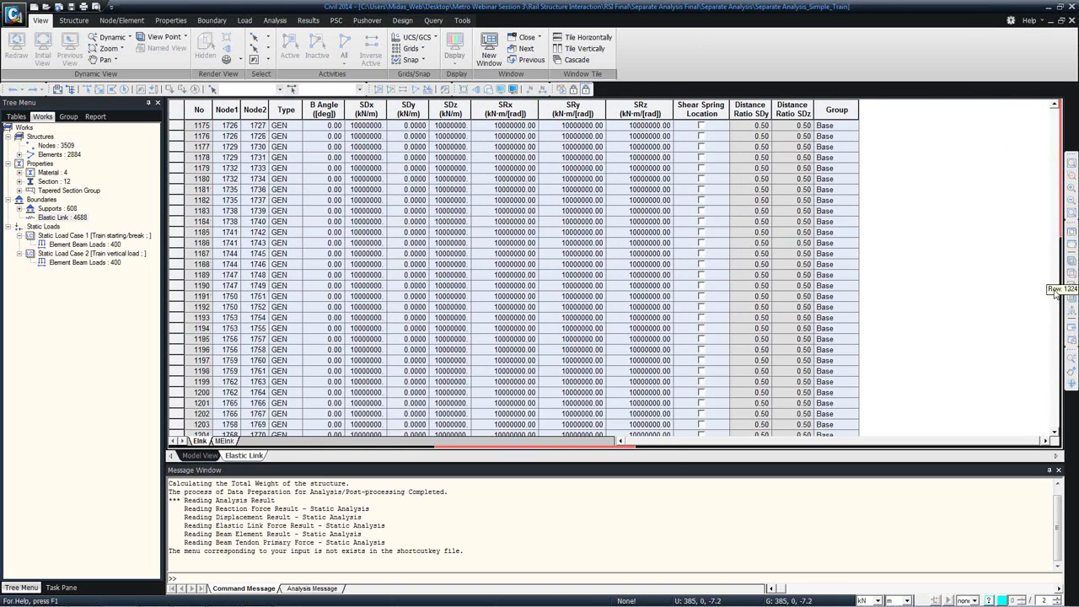
pyautogui.moveTo(1054, 291); pyautogui.dragTo(1054, 398)
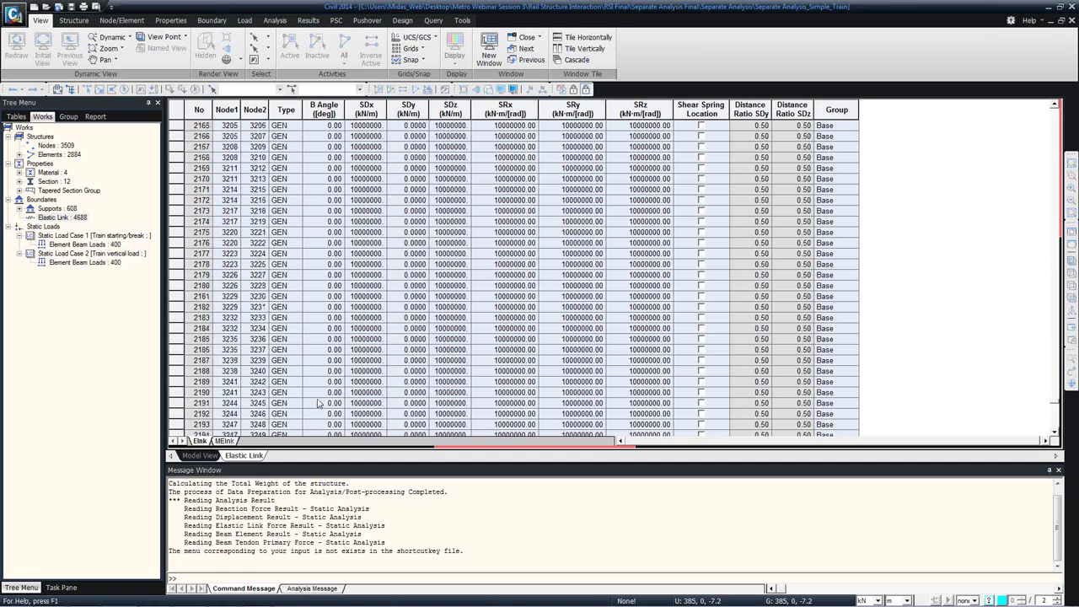
pyautogui.scroll(-20, 318, 404)
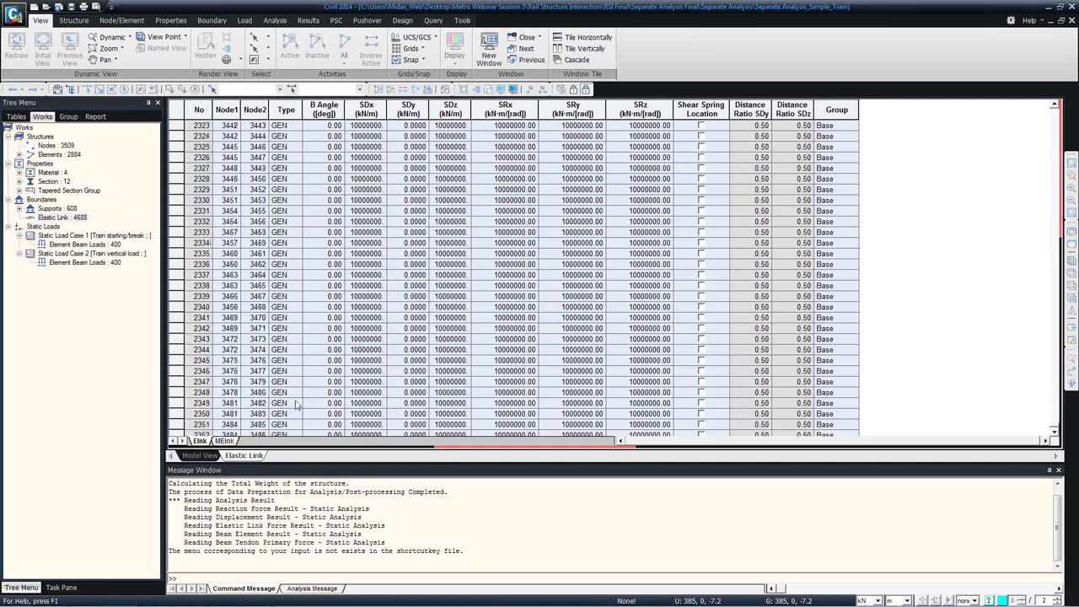
pyautogui.scroll(12, 303, 403)
pyautogui.scroll(-13, 306, 399)
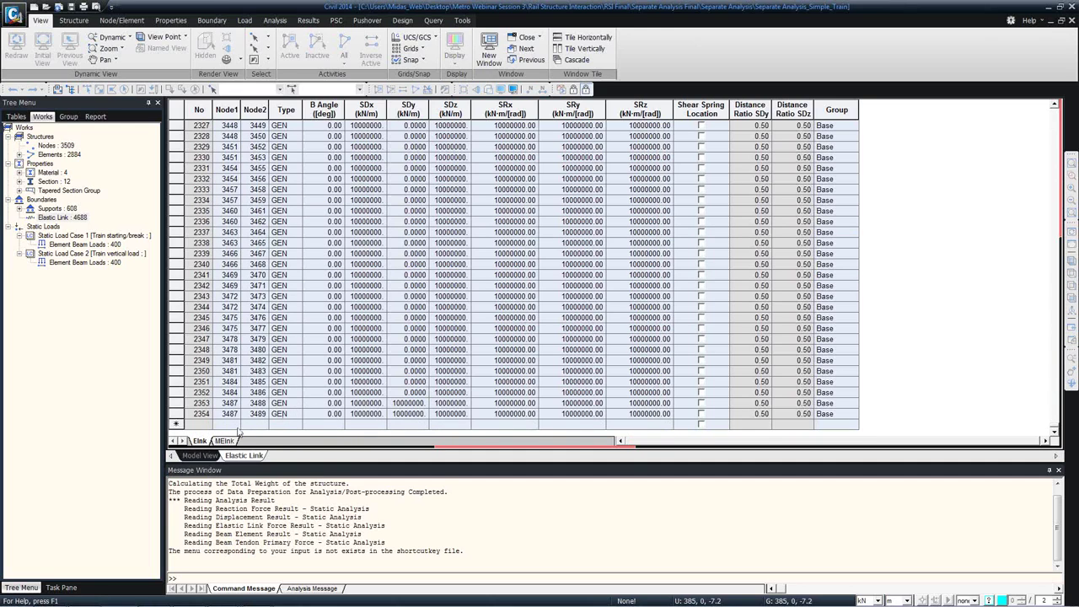
pyautogui.scroll(12, 257, 325)
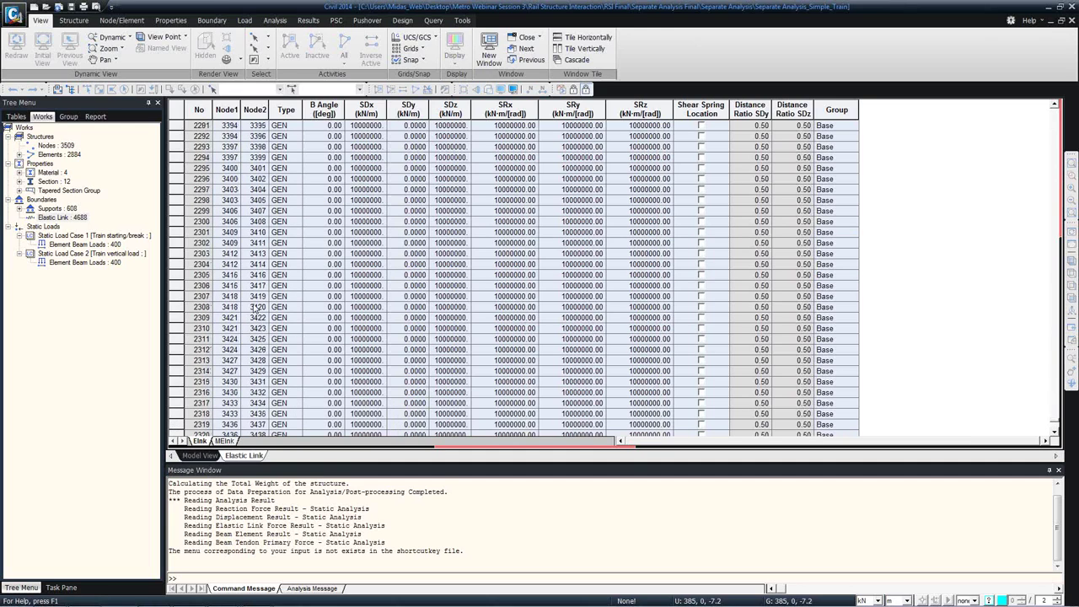
pyautogui.scroll(7, 257, 309)
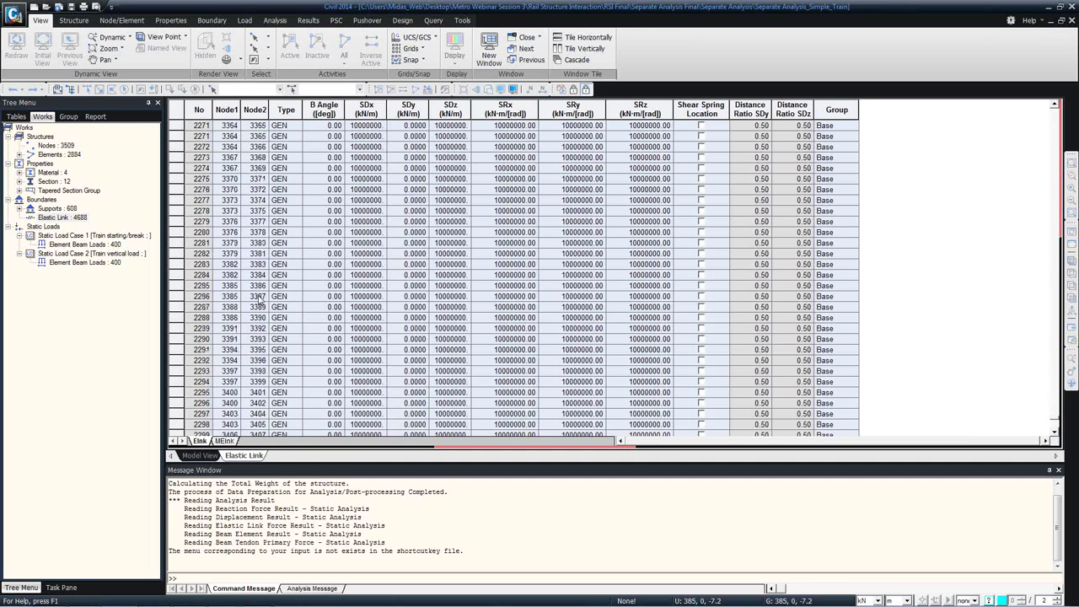
# - Recheck the pier-top node number in the model and search the final rows of the elastic link table for it
pyautogui.click(199, 455)
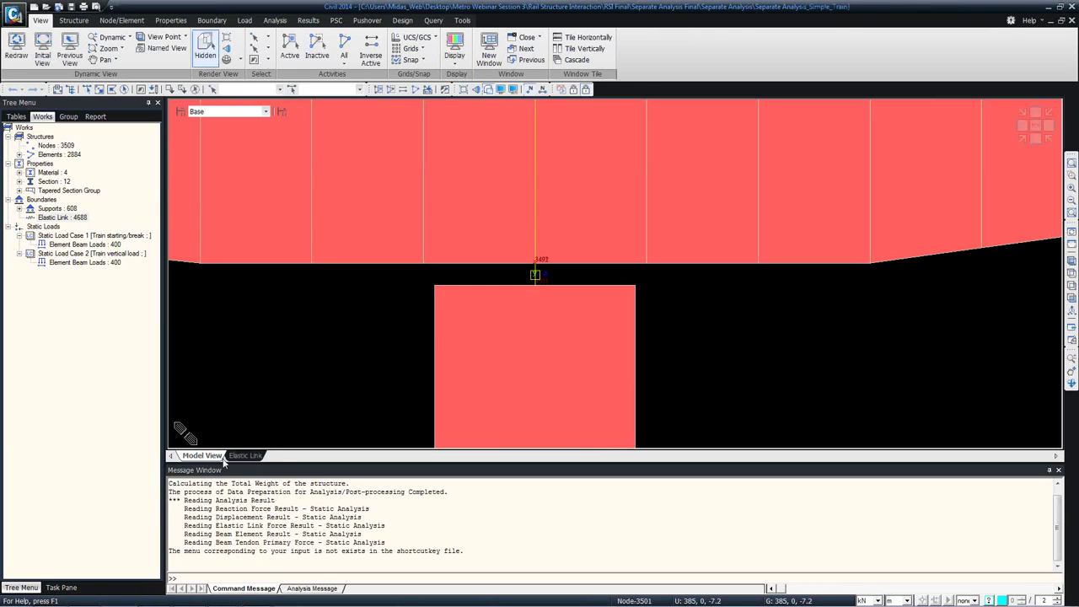
pyautogui.click(233, 456)
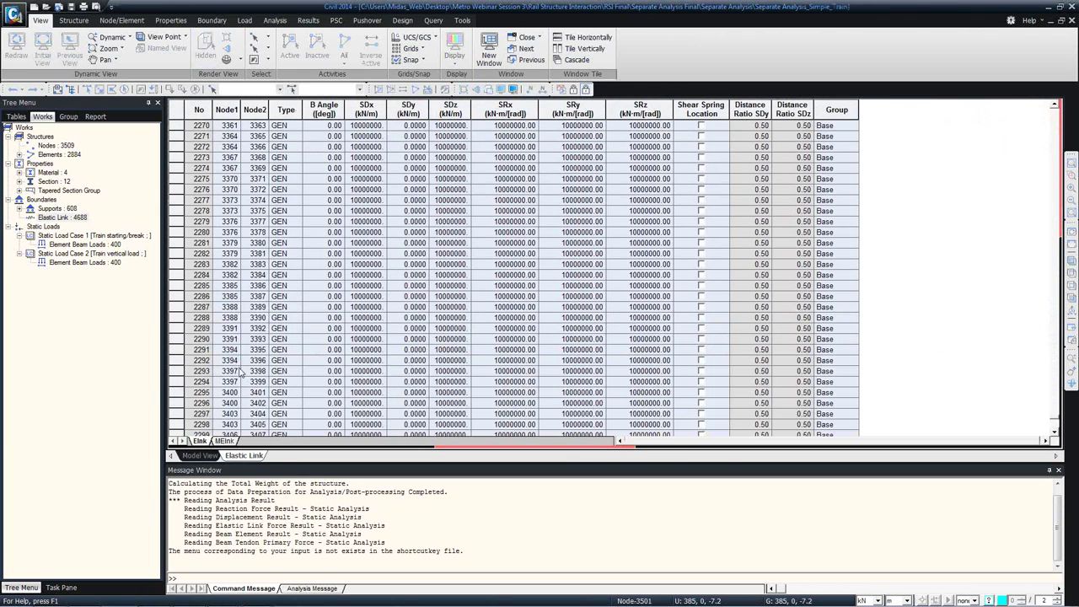
pyautogui.click(235, 349)
pyautogui.scroll(-16, 237, 377)
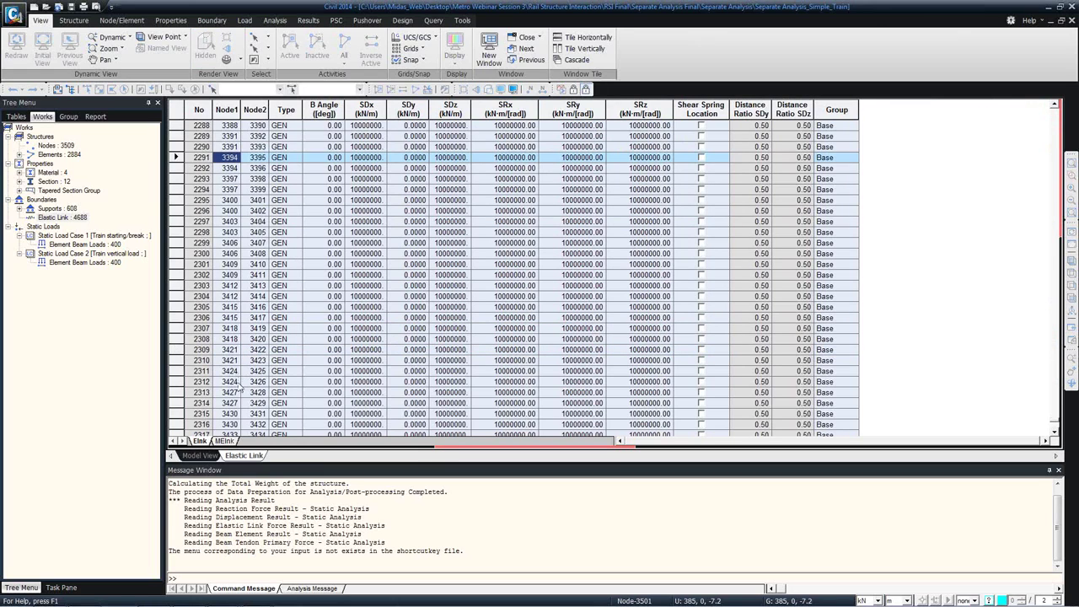
pyautogui.scroll(-3, 242, 400)
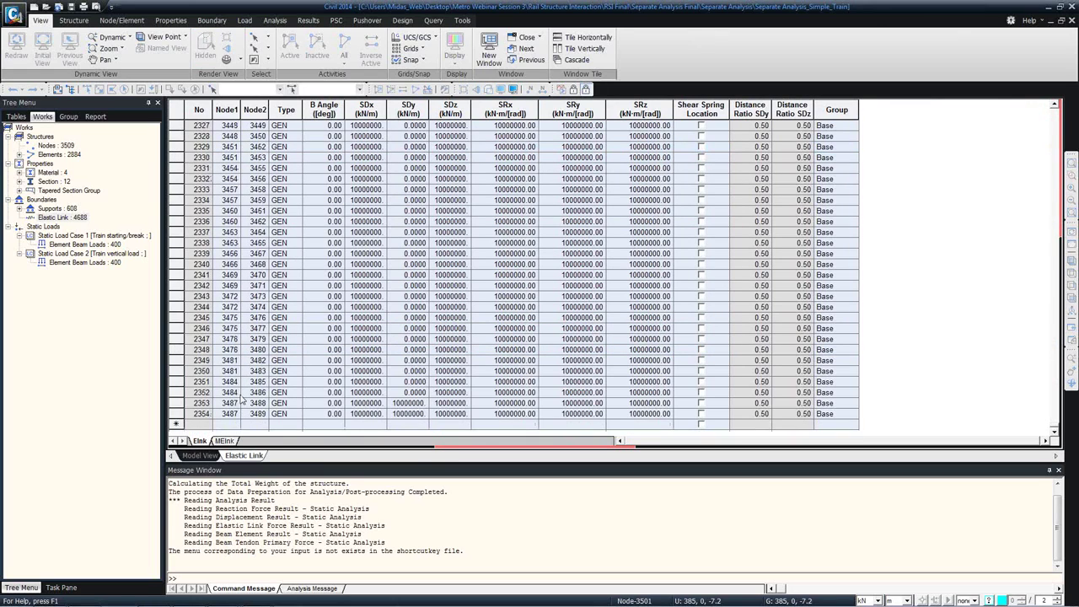
pyautogui.scroll(20, 271, 411)
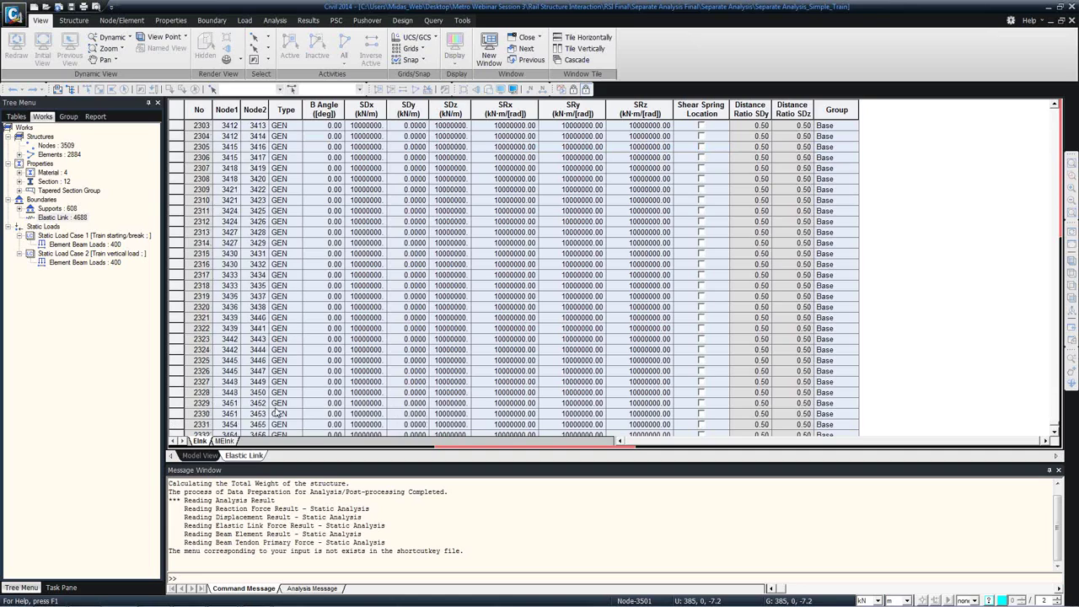
pyautogui.scroll(11, 331, 400)
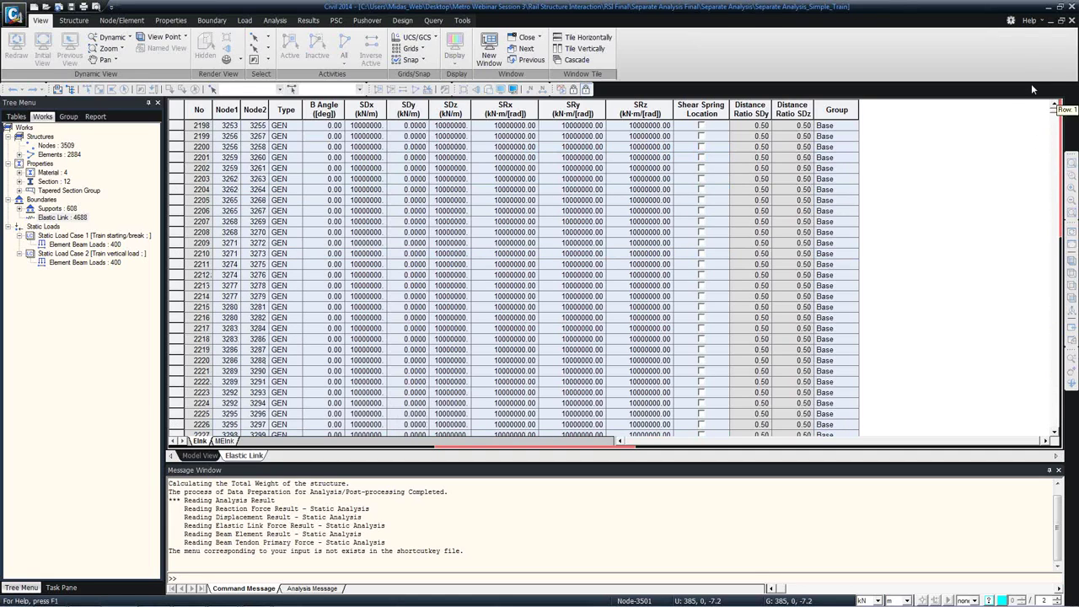
# - Go to the first rows of the elastic link table and locate the rigid link between nodes 3492 and 1160
pyautogui.moveTo(217, 192); pyautogui.dragTo(242, 194)
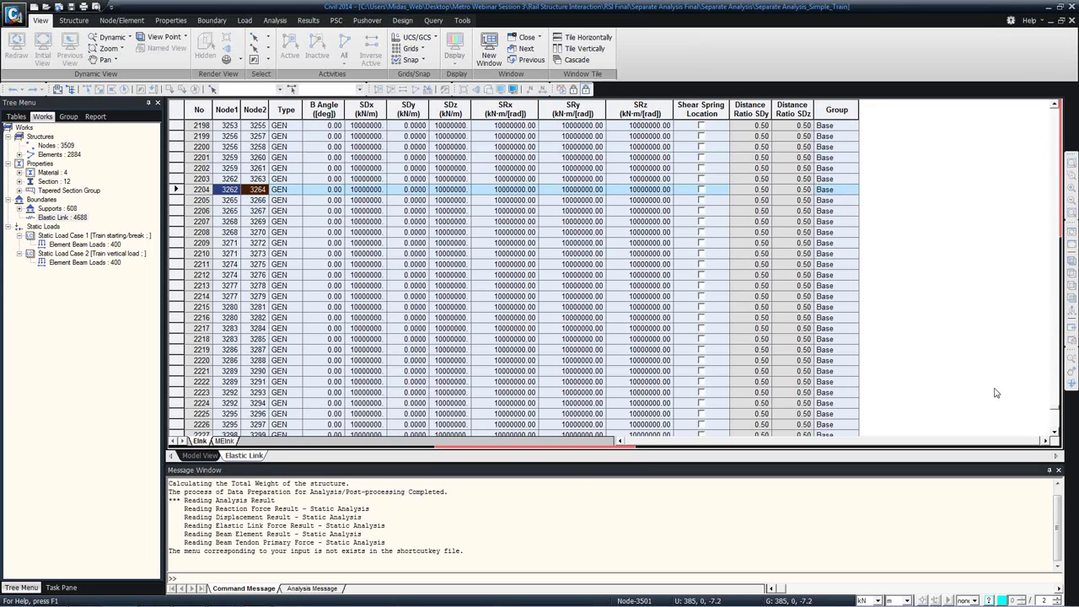
pyautogui.moveTo(1054, 413); pyautogui.dragTo(1047, 167)
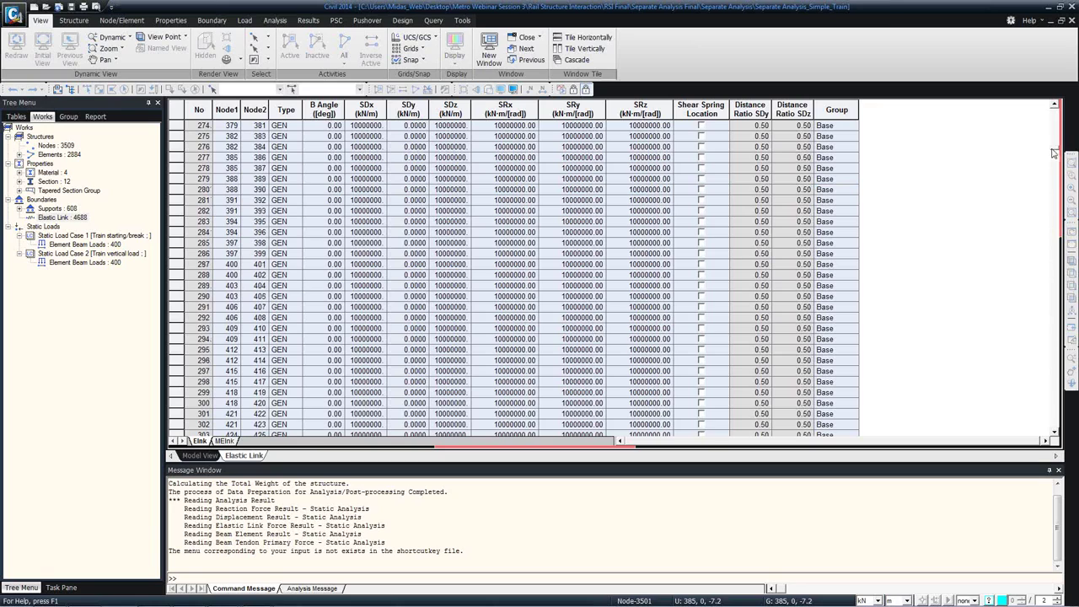
pyautogui.moveTo(1054, 145); pyautogui.dragTo(1054, 109)
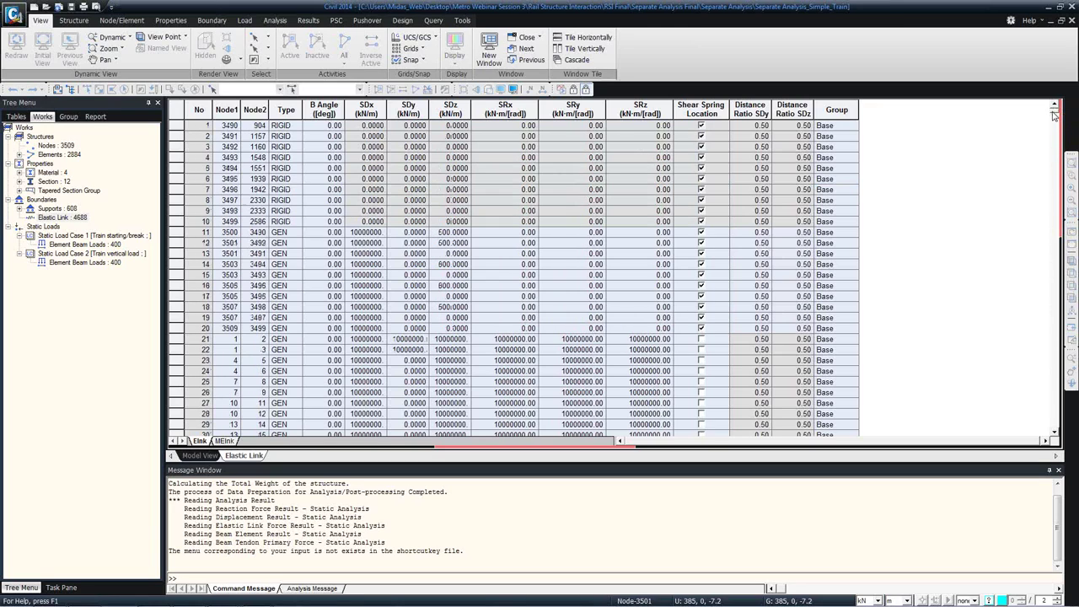
pyautogui.click(238, 245)
pyautogui.moveTo(244, 147); pyautogui.dragTo(322, 148)
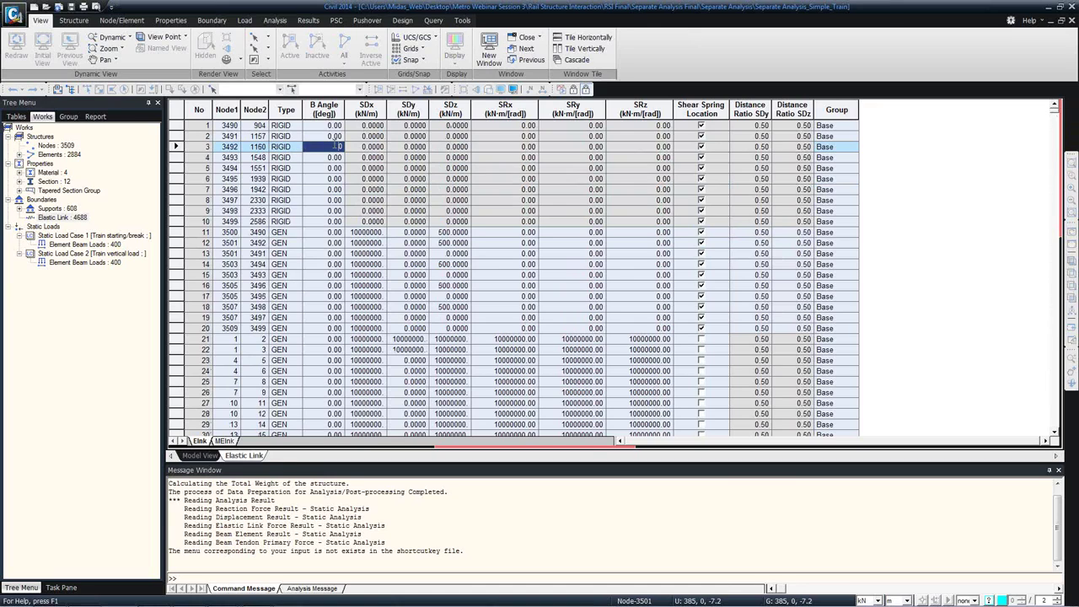
# - Try the GEN type on the elastic link between nodes 3492 and 1160 to access its stiffness values
pyautogui.doubleClick(292, 148)
pyautogui.click(297, 146)
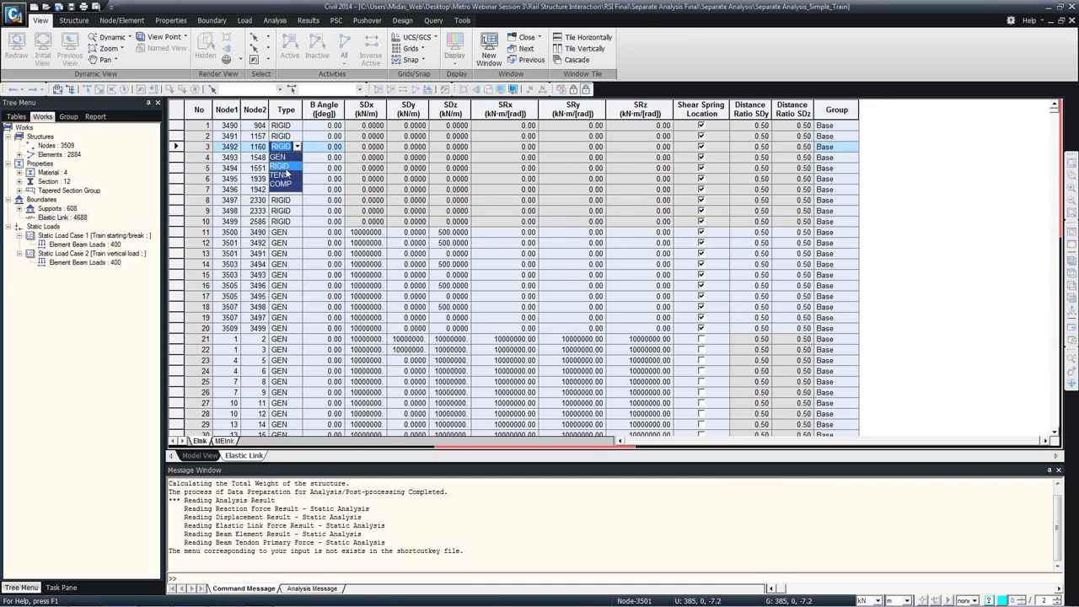
pyautogui.click(285, 167)
pyautogui.click(375, 149)
pyautogui.moveTo(398, 147); pyautogui.dragTo(355, 156)
# - Restore the link between nodes 3492 and 1160 to RIGID and accept deletion of the analysis results
pyautogui.click(292, 149)
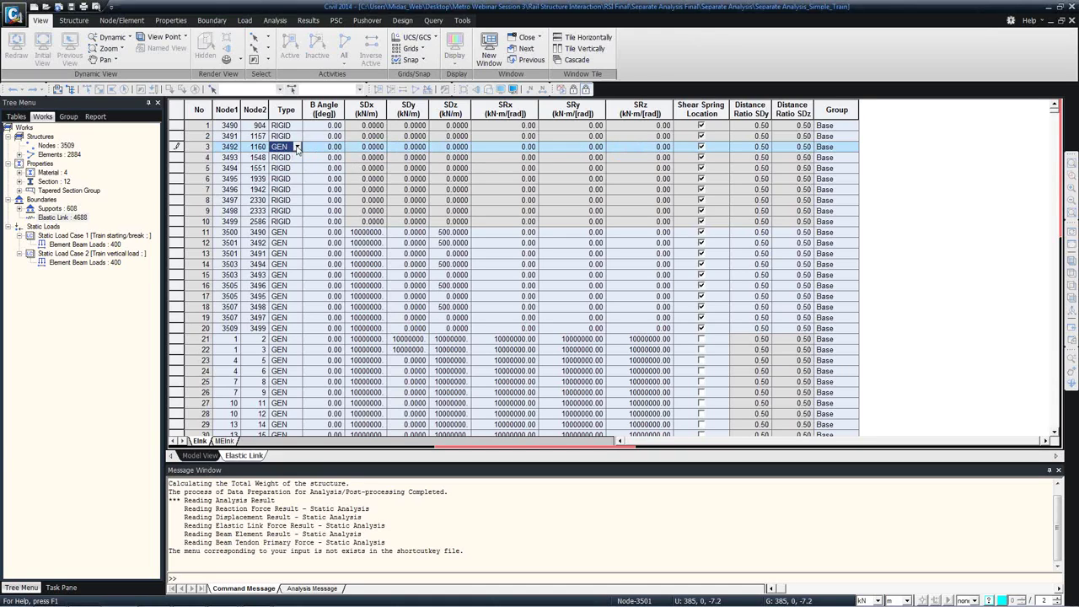
pyautogui.click(297, 147)
pyautogui.click(287, 158)
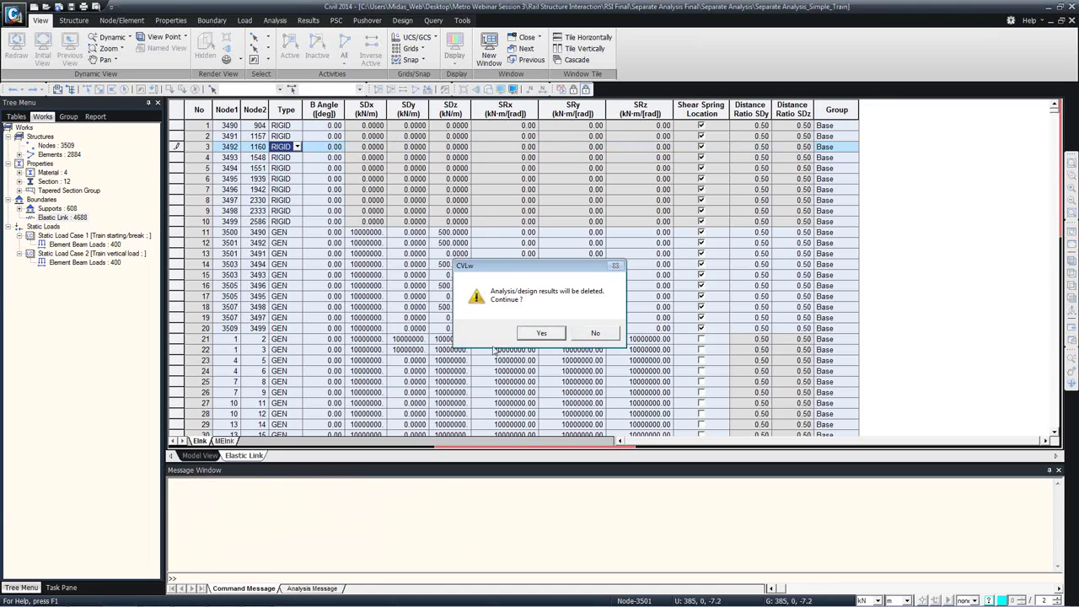
pyautogui.click(551, 334)
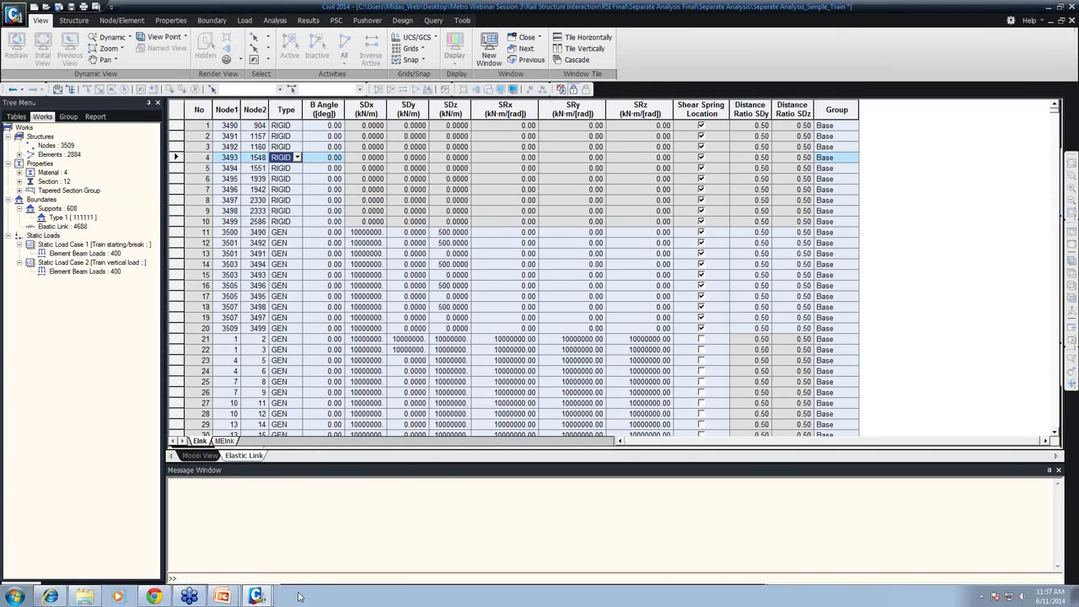
# - Switch to the Separate Analysis_Simple_Train_Mov1 model, maximize it and display the beam loads of the train starting/braking case
pyautogui.moveTo(257, 596)
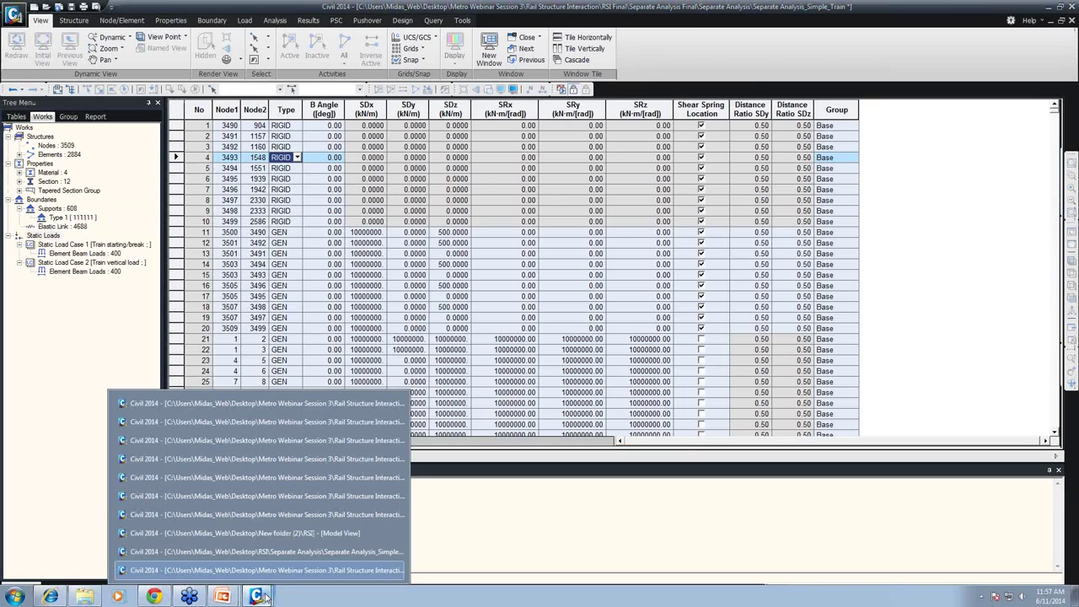
pyautogui.click(321, 443)
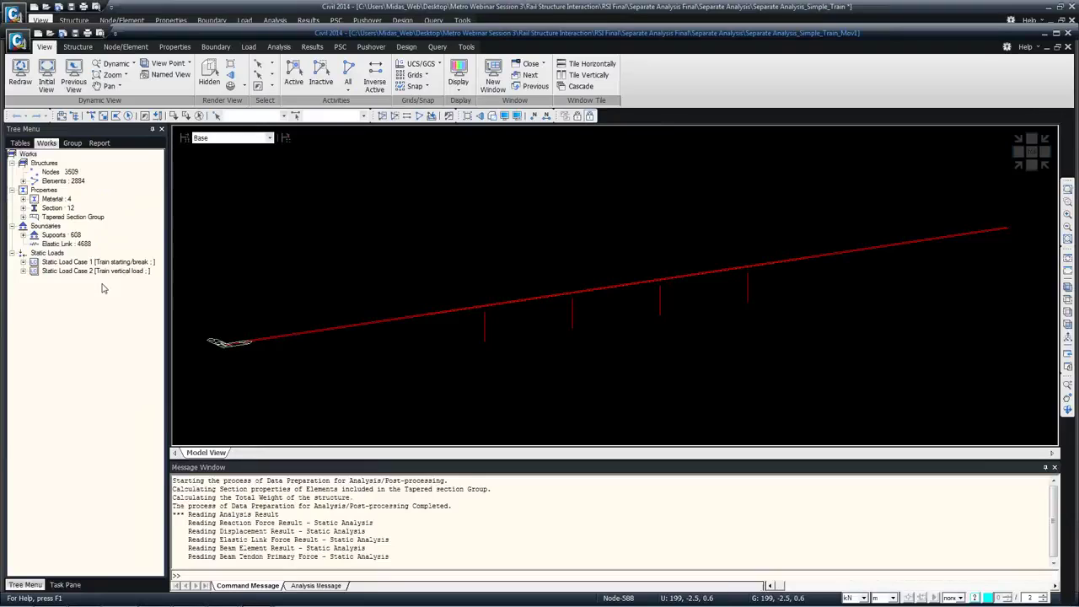
pyautogui.doubleClick(506, 34)
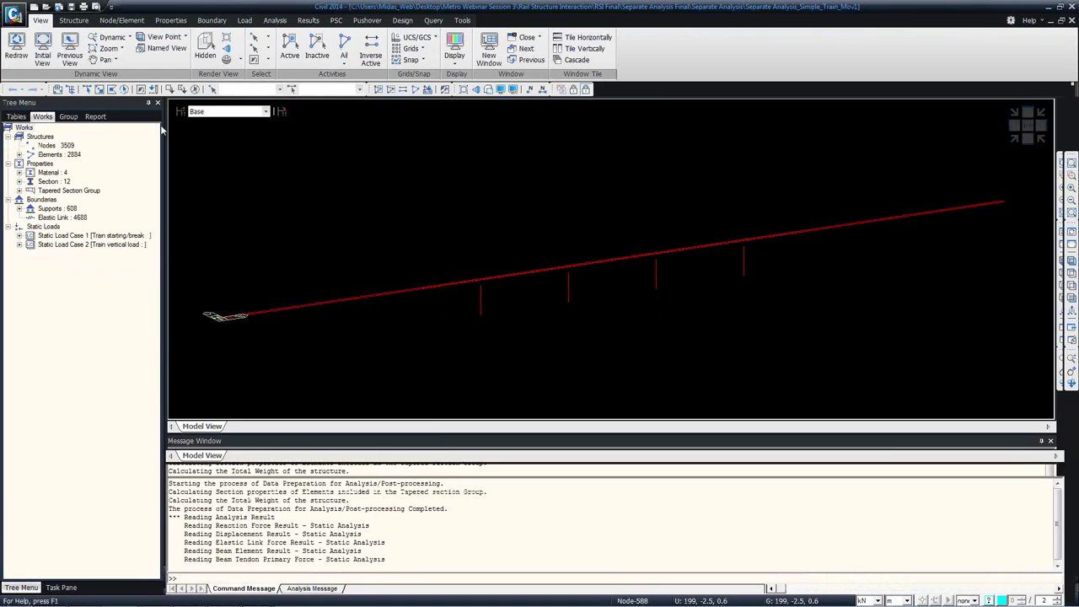
pyautogui.click(19, 235)
pyautogui.click(71, 237)
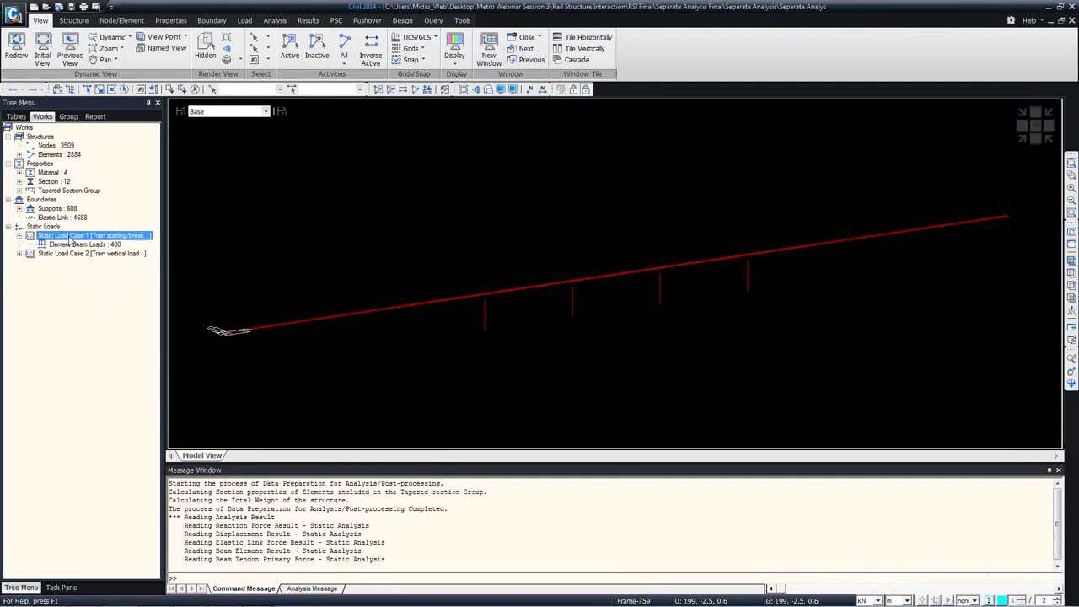
pyautogui.rightClick(73, 243)
pyautogui.click(73, 277)
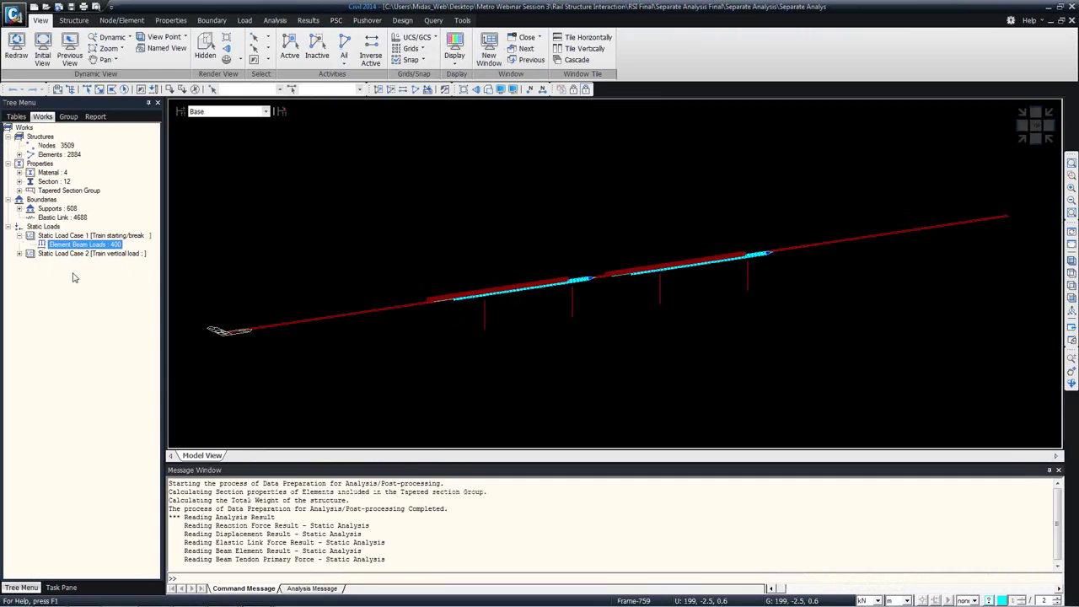
# - Display the element beam loads of the train vertical load case and examine the train positions on the bridge up close
pyautogui.doubleClick(84, 253)
pyautogui.rightClick(85, 262)
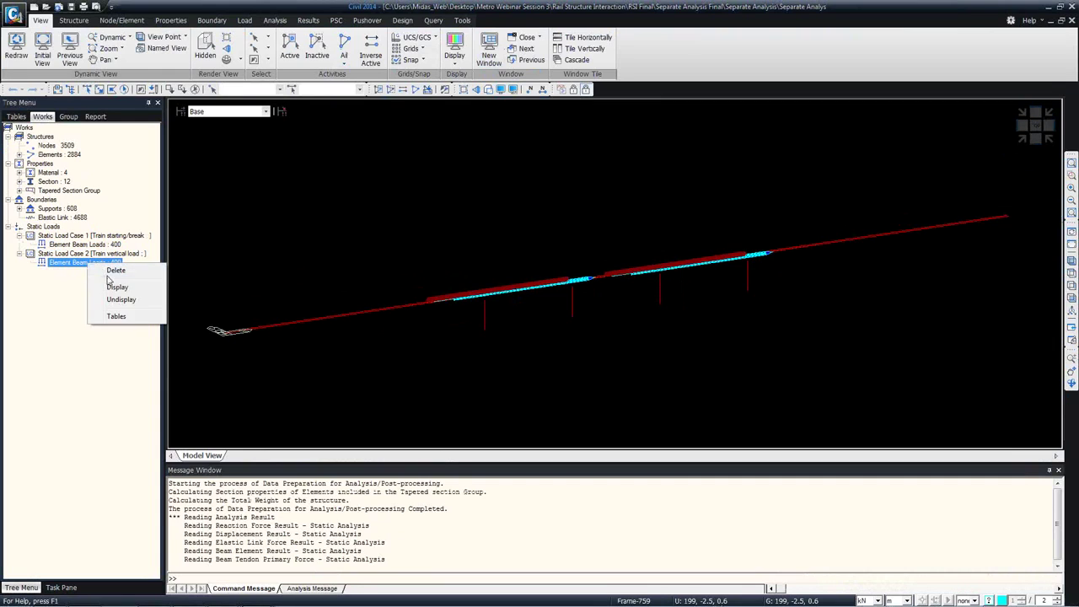
pyautogui.click(110, 289)
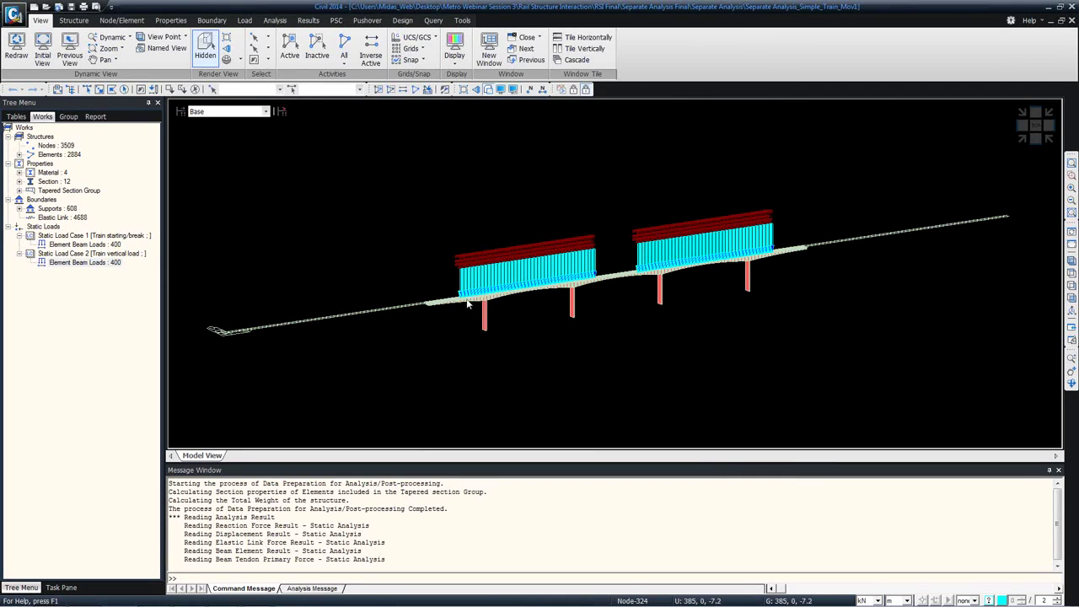
pyautogui.scroll(2, 473, 295)
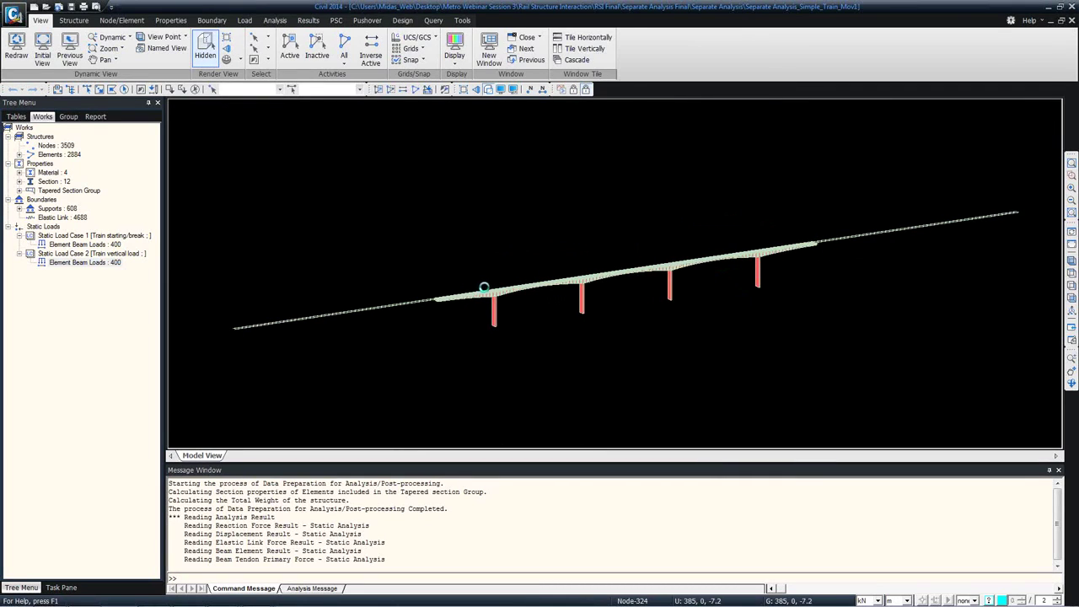
pyautogui.scroll(4, 487, 292)
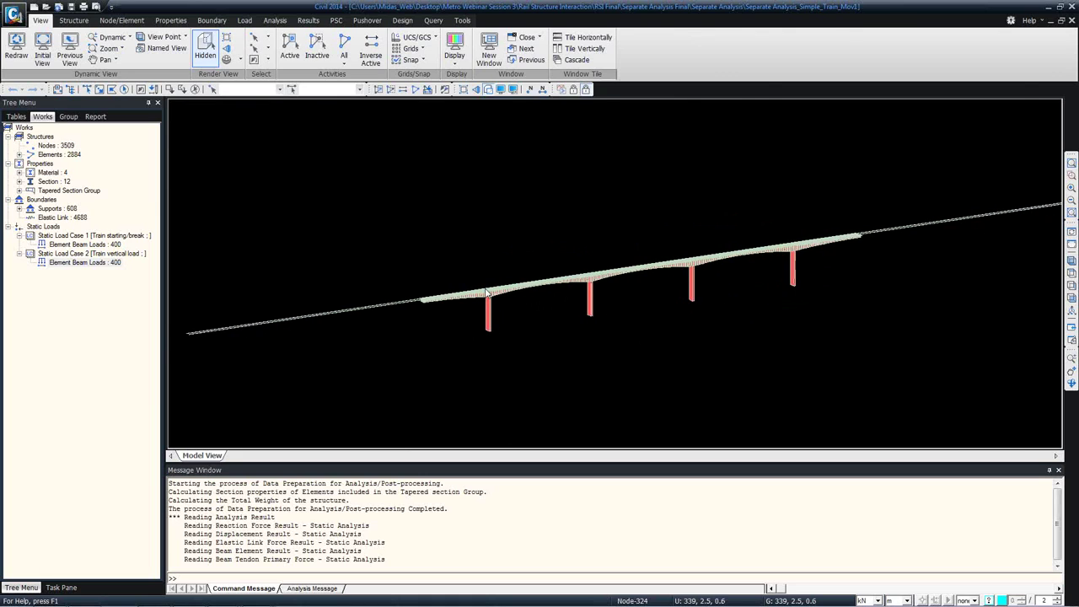
pyautogui.scroll(5, 487, 293)
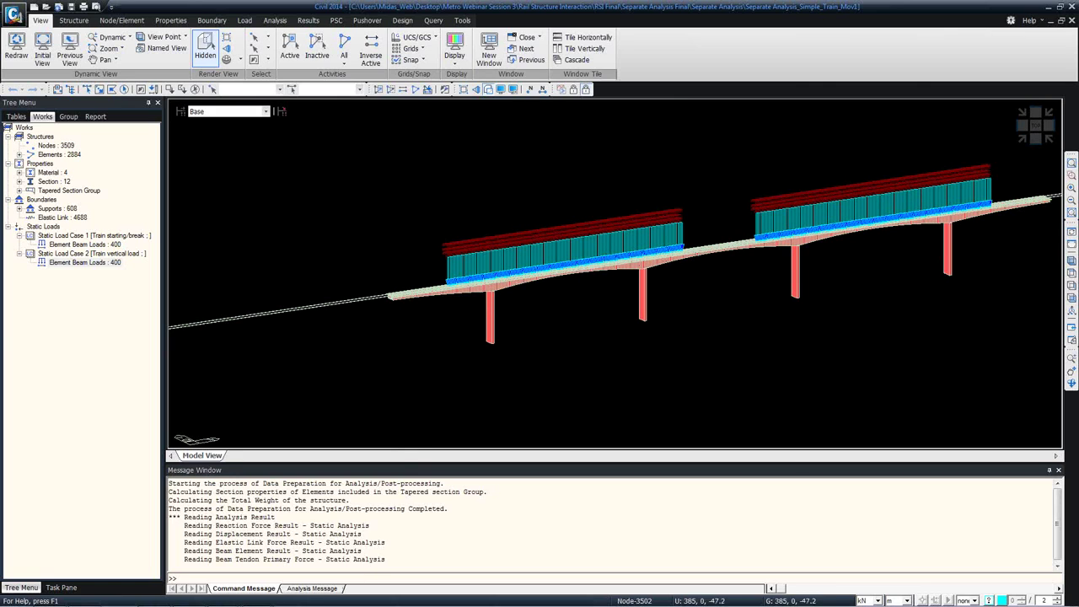
# - Switch to the Separate Analysis_Simple_Train_Mov3 model and display the element beam loads of its train vertical load case
pyautogui.moveTo(256, 596)
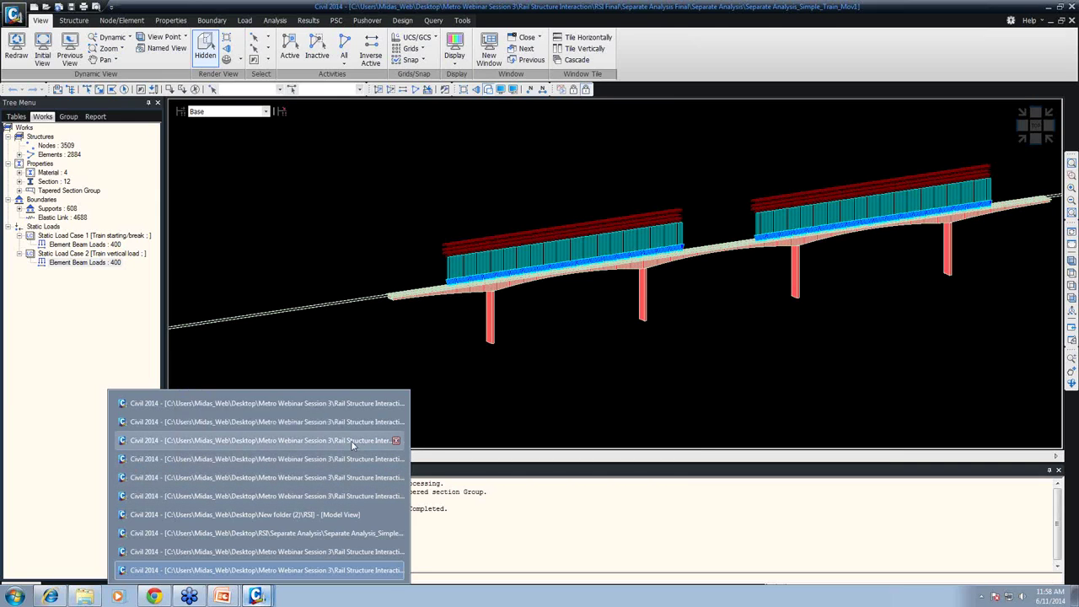
pyautogui.click(345, 442)
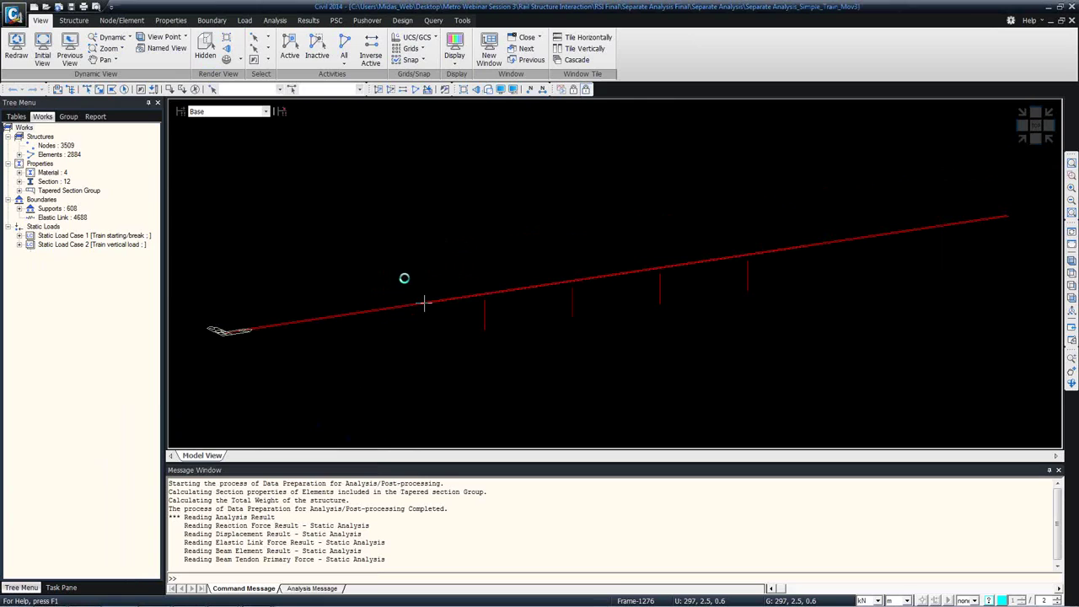
pyautogui.doubleClick(77, 245)
pyautogui.click(84, 253)
pyautogui.rightClick(82, 253)
pyautogui.click(107, 280)
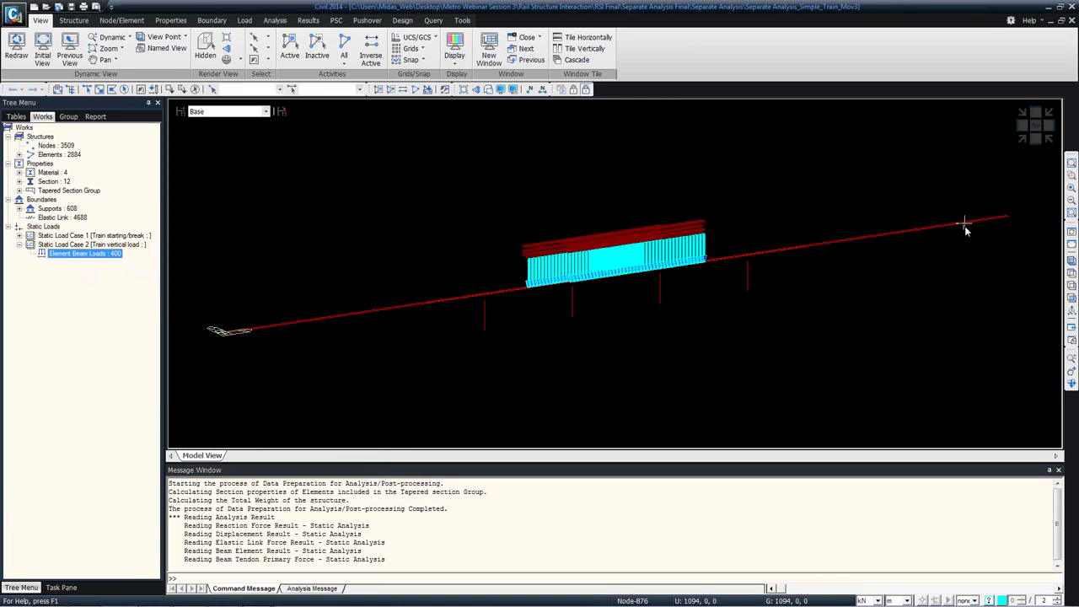
pyautogui.moveTo(955, 219)
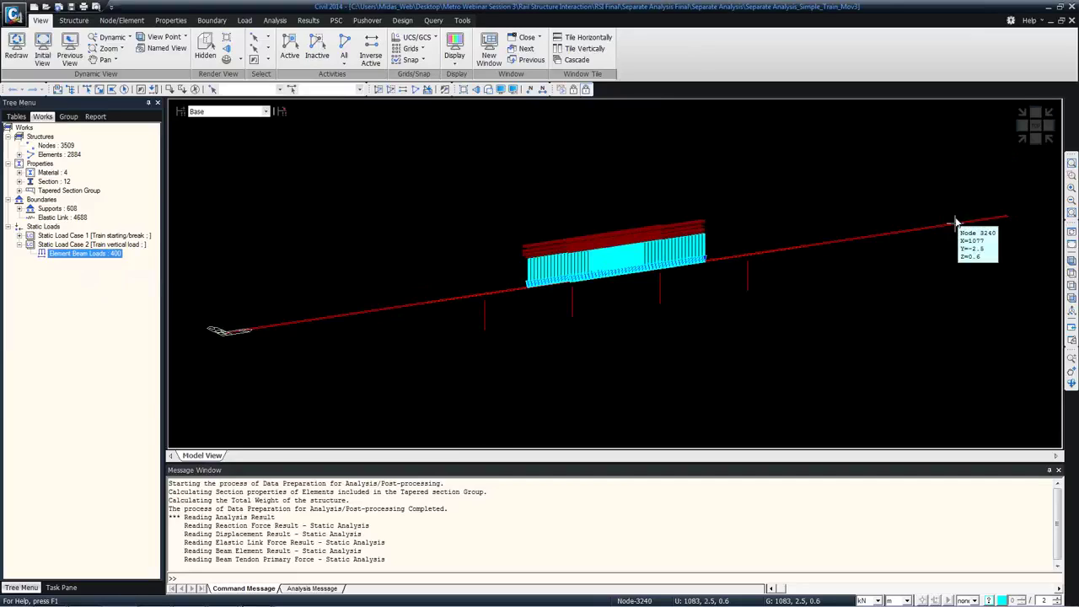
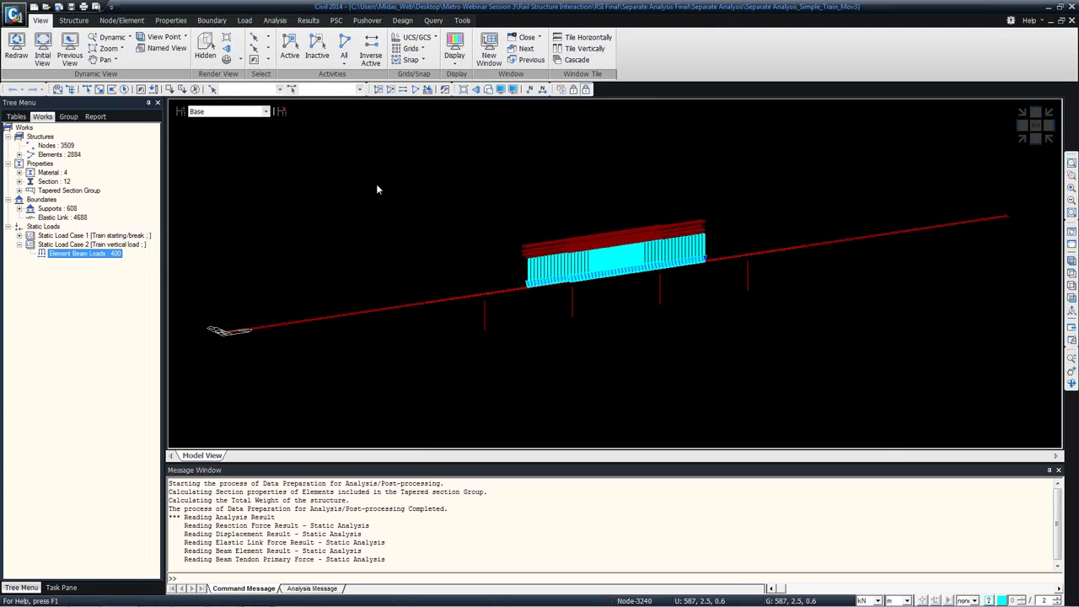
# - Expand the train starting/braking load case and hide the displayed element beam loads in the Mov3 model
pyautogui.doubleClick(110, 237)
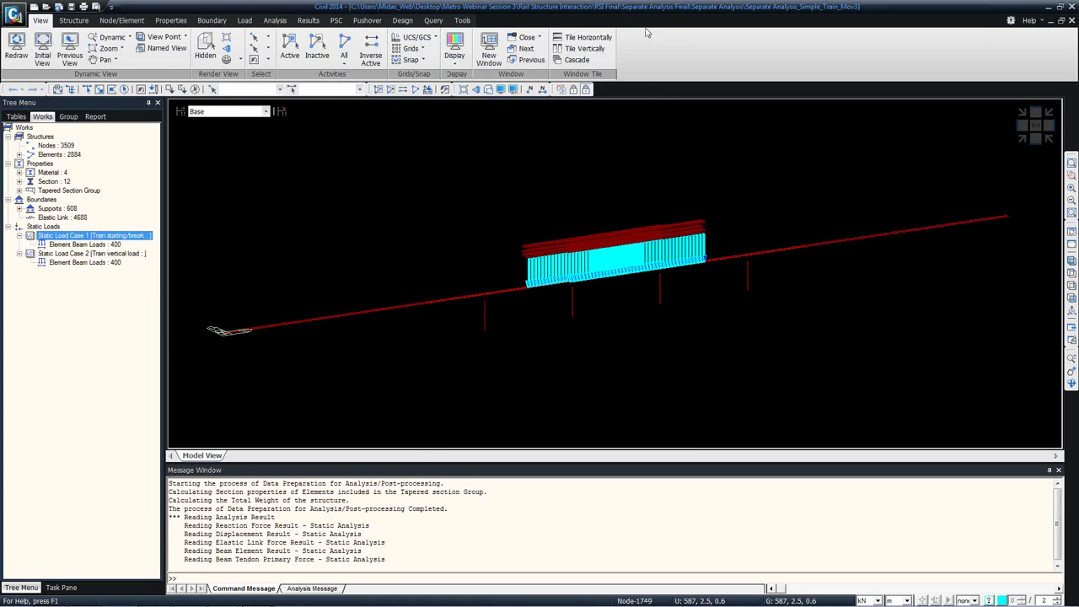
pyautogui.rightClick(430, 160)
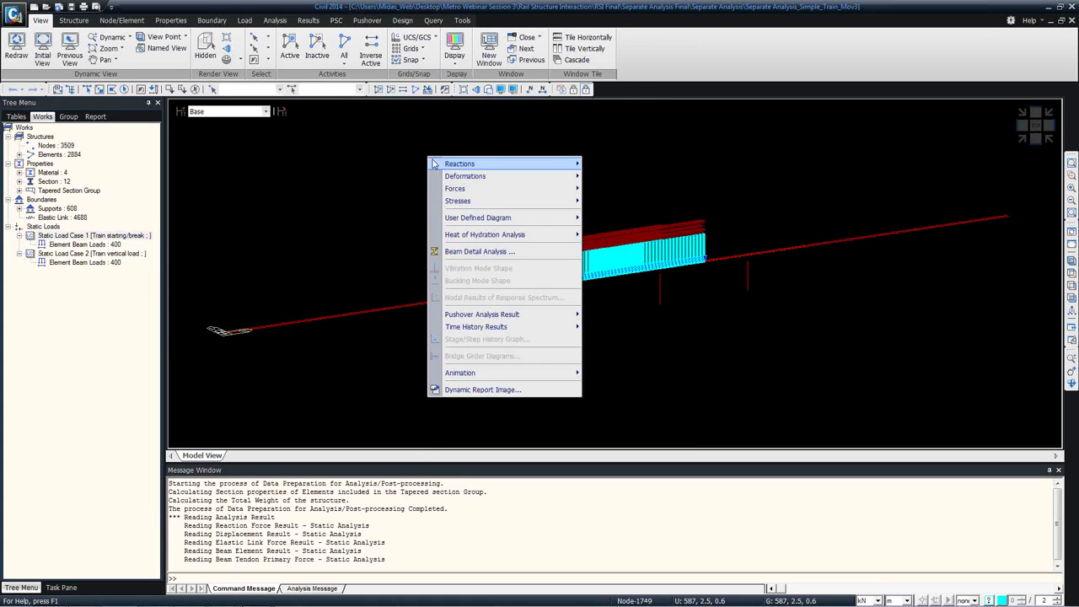
pyautogui.press('Escape')
pyautogui.rightClick(75, 244)
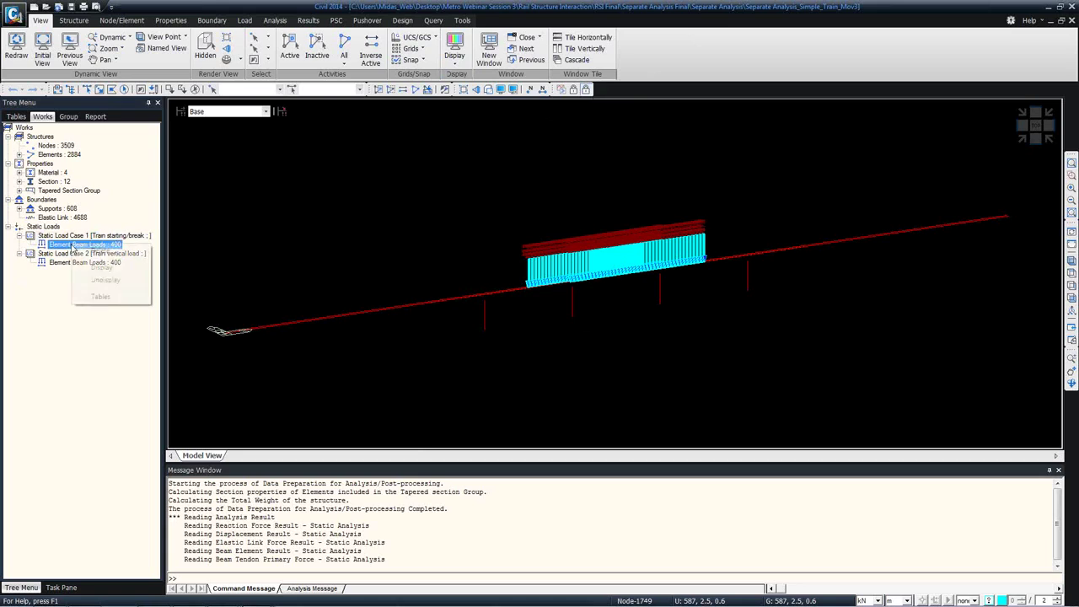
pyautogui.click(105, 280)
pyautogui.rightClick(520, 126)
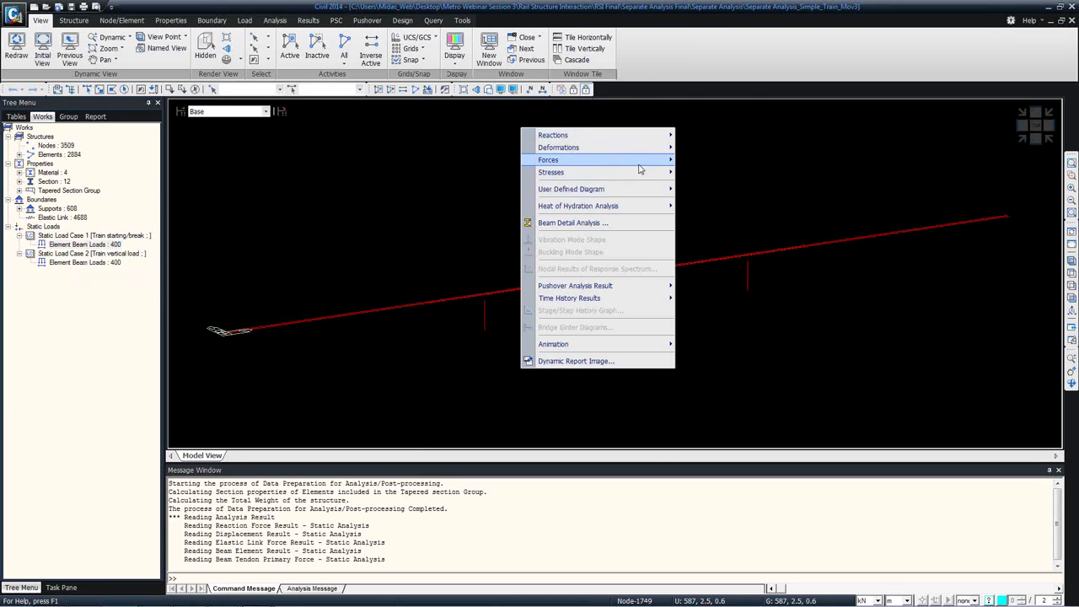
pyautogui.click(473, 170)
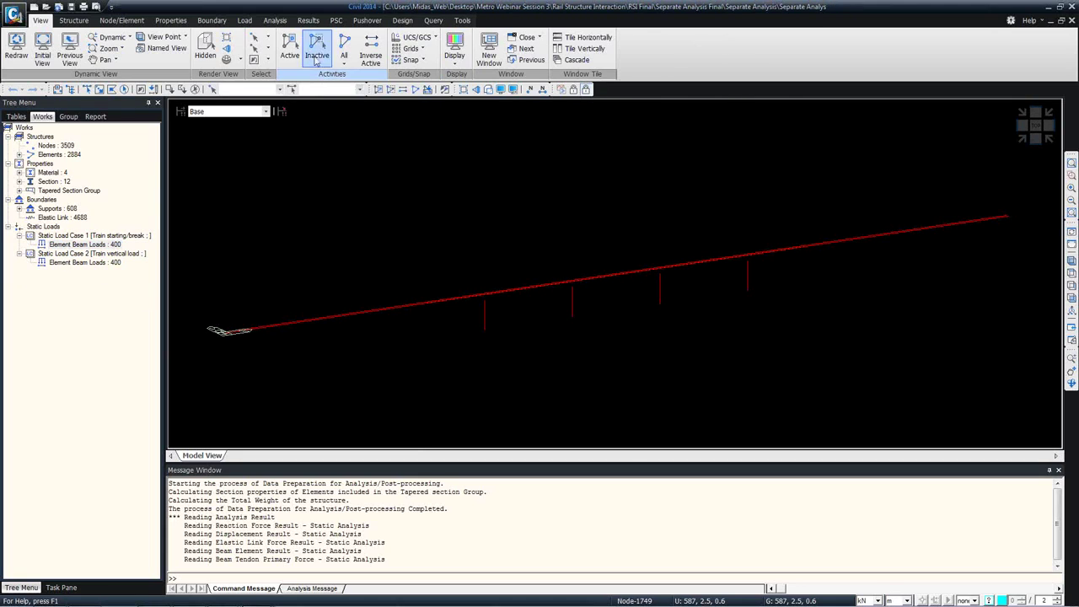
# - Set up a batch analysis and browse for its files in Metro Webinar Session 3's Separate Analysis folder, inside Separate Analysis Final
pyautogui.click(275, 20)
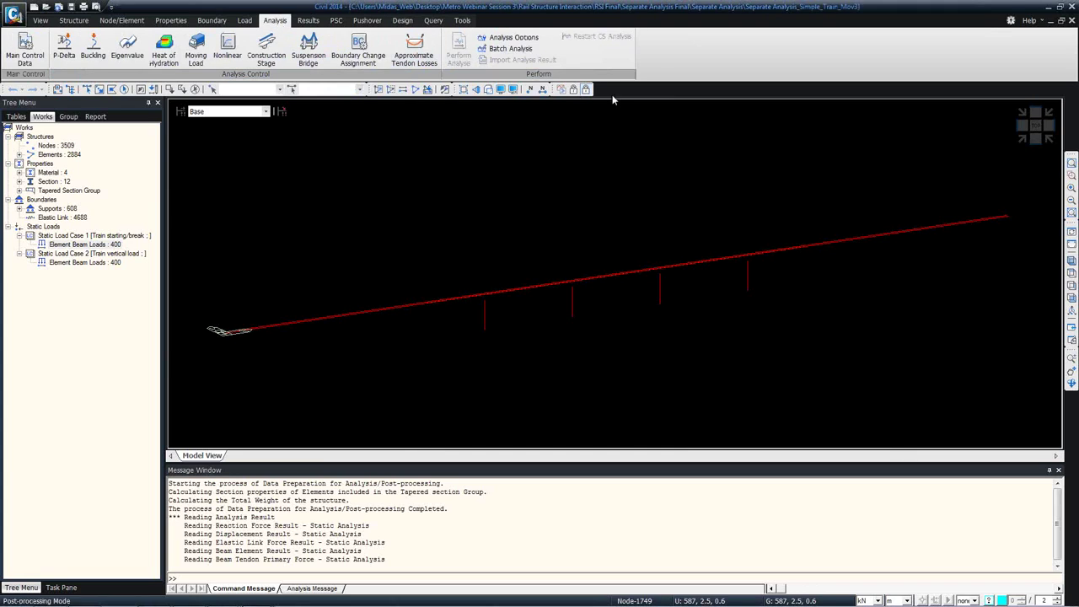
pyautogui.click(524, 52)
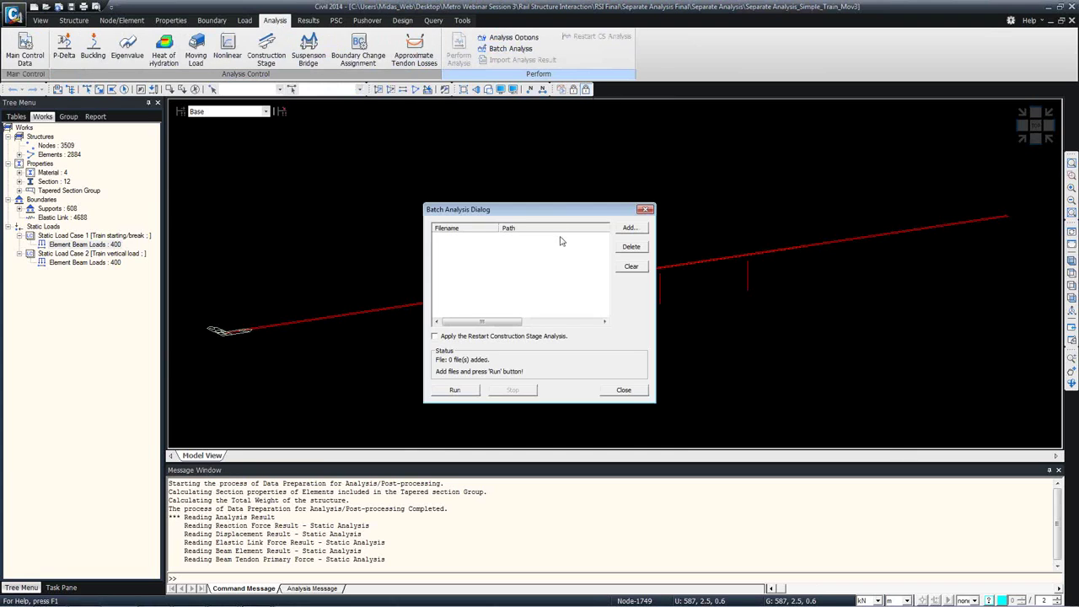
pyautogui.click(621, 228)
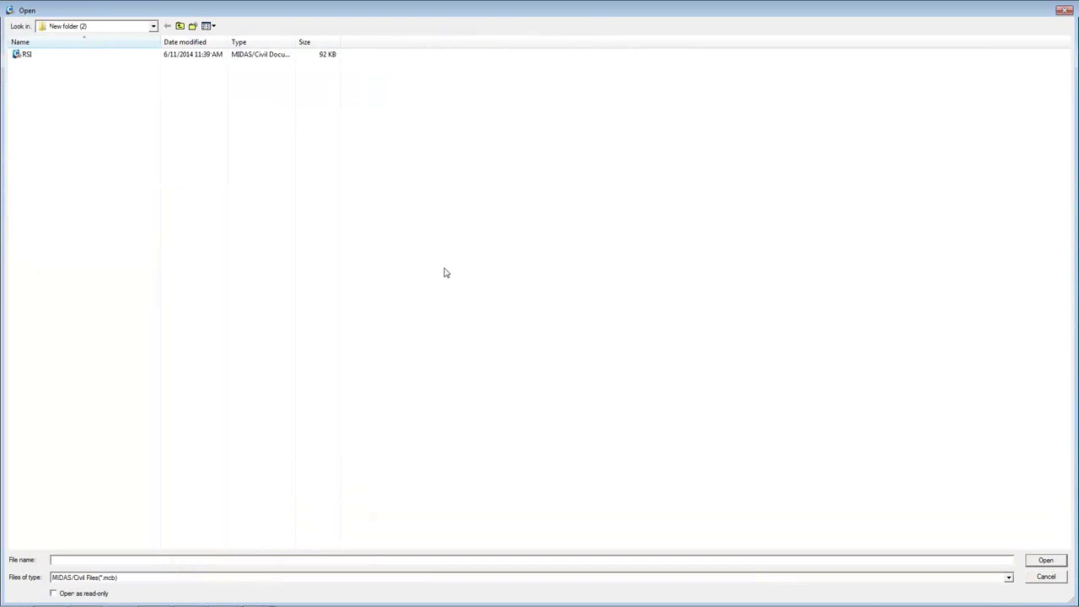
pyautogui.click(154, 27)
pyautogui.scroll(2, 59, 85)
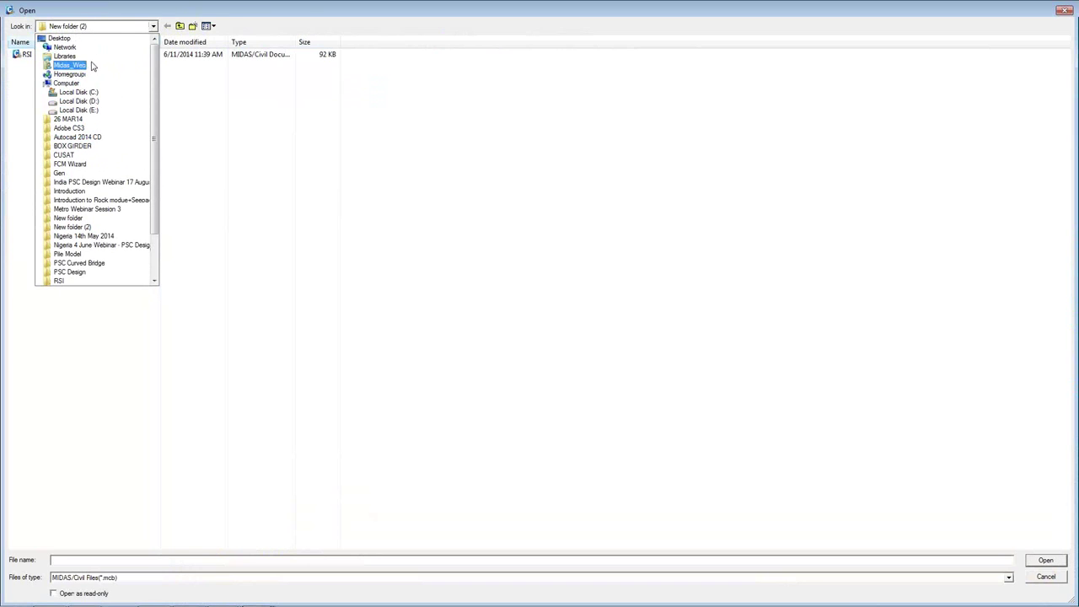
pyautogui.click(65, 41)
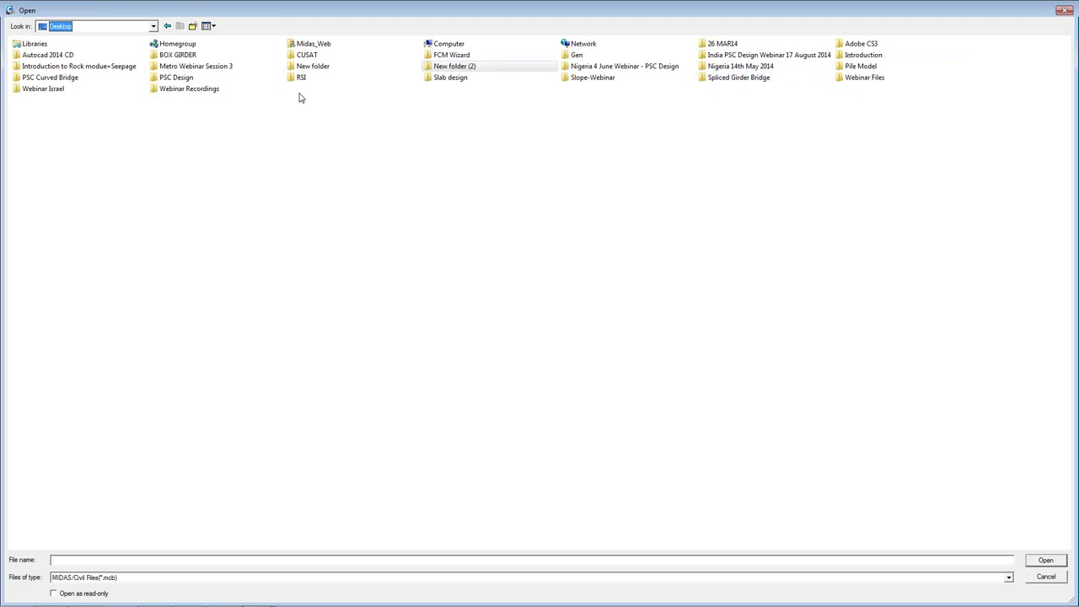
pyautogui.doubleClick(189, 67)
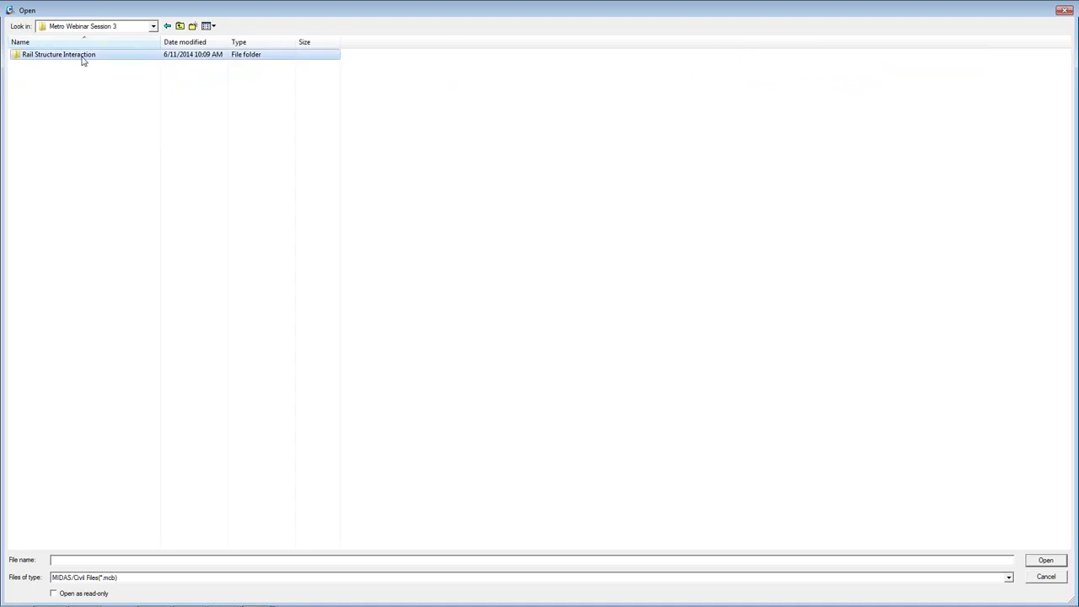
pyautogui.doubleClick(82, 55)
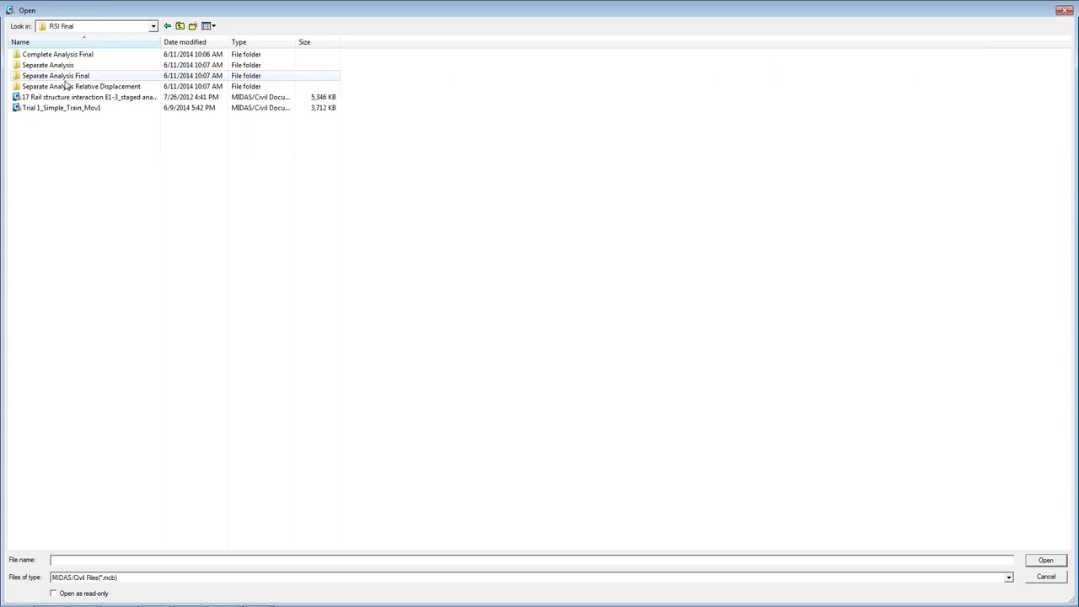
pyautogui.doubleClick(61, 78)
pyautogui.doubleClick(50, 55)
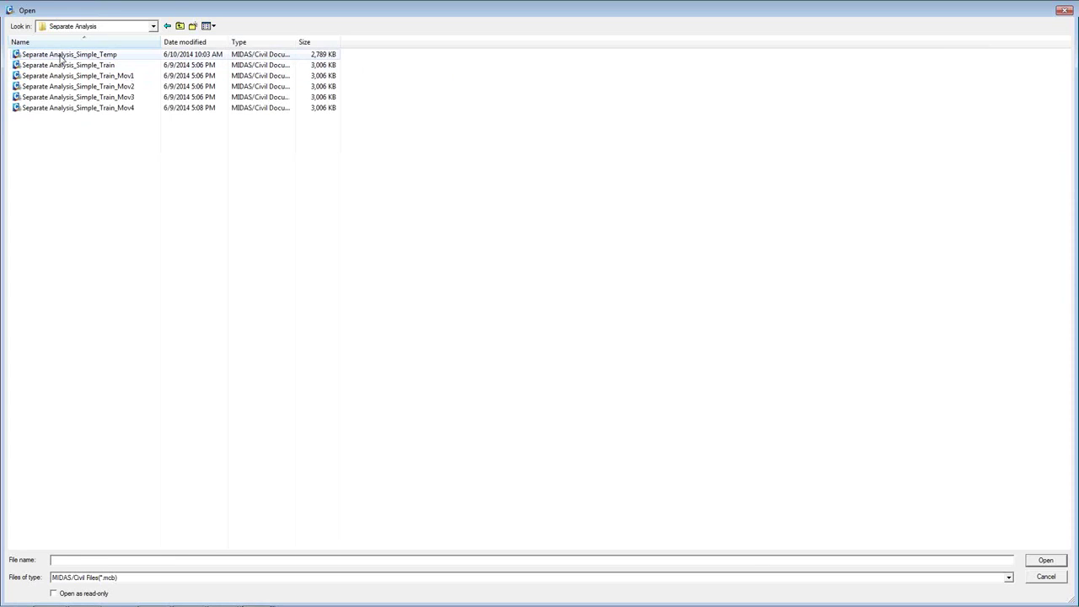
# - Add the models from Separate Analysis_Simple_Temp through Separate Analysis_Simple_Train_Mov4 to the batch list, and close the batch analysis without running it
pyautogui.click(68, 54)
pyautogui.keyDown('shift'); pyautogui.click(70, 108); pyautogui.keyUp('shift')
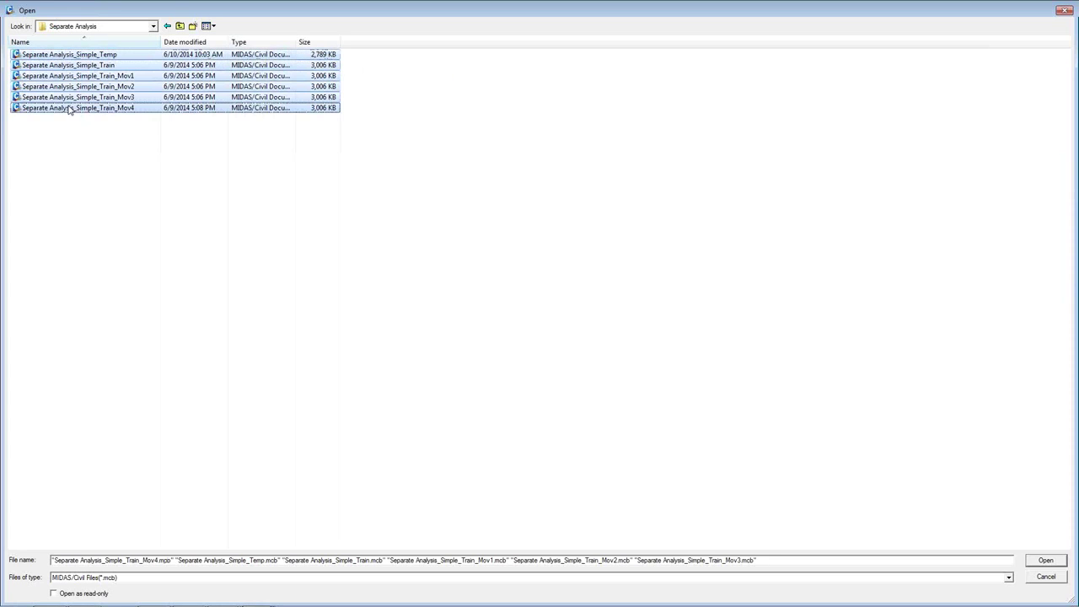
pyautogui.click(1043, 561)
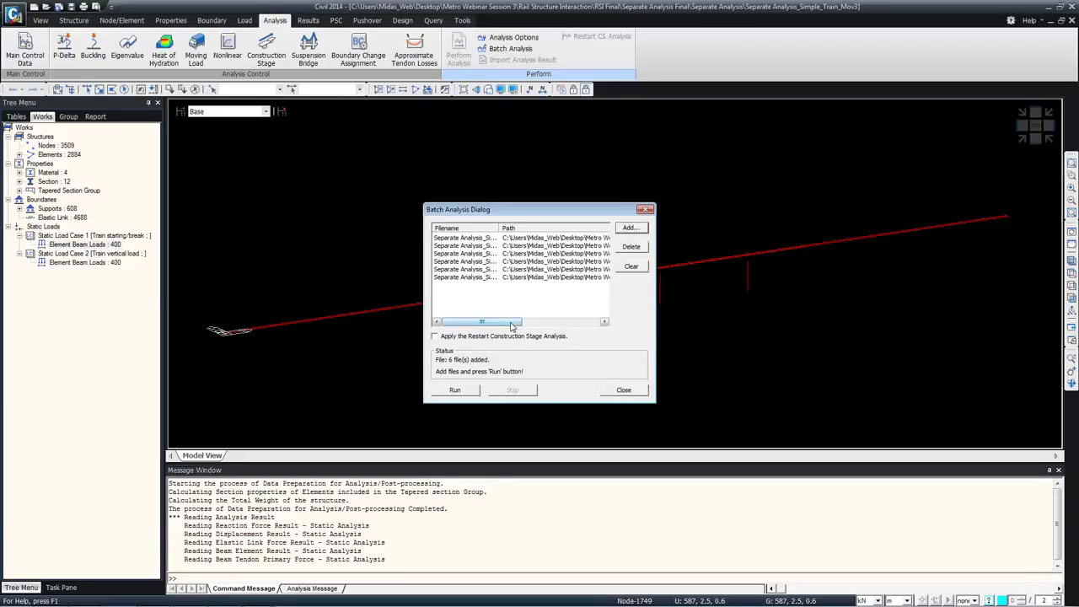
pyautogui.click(624, 390)
pyautogui.rightClick(467, 152)
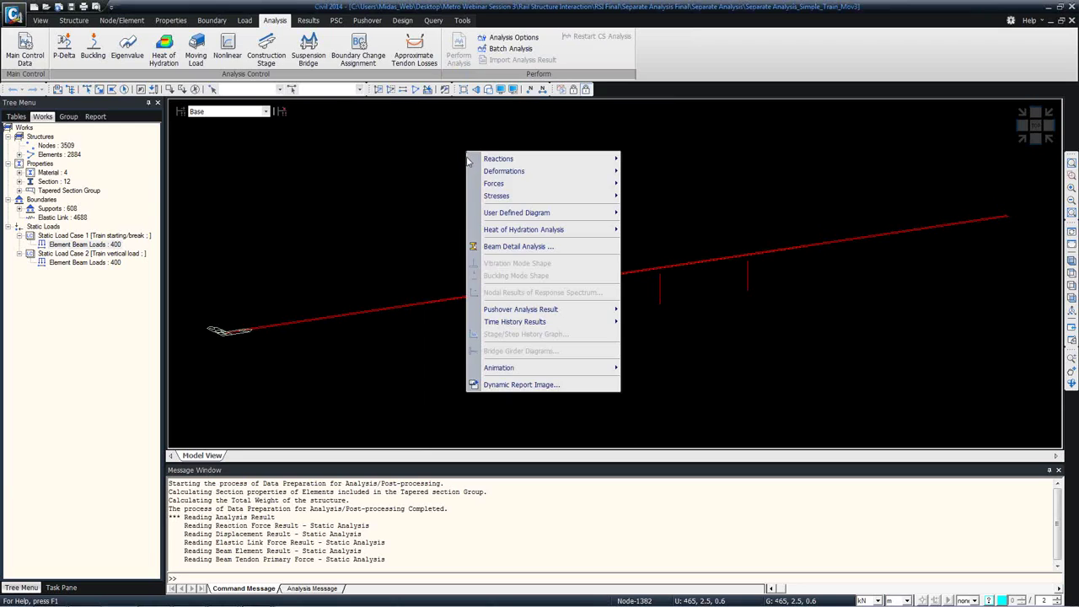
# - Display the Mov3 model's beam stress diagram for the train vertical load, using the Sax component and a legend
pyautogui.moveTo(500, 199)
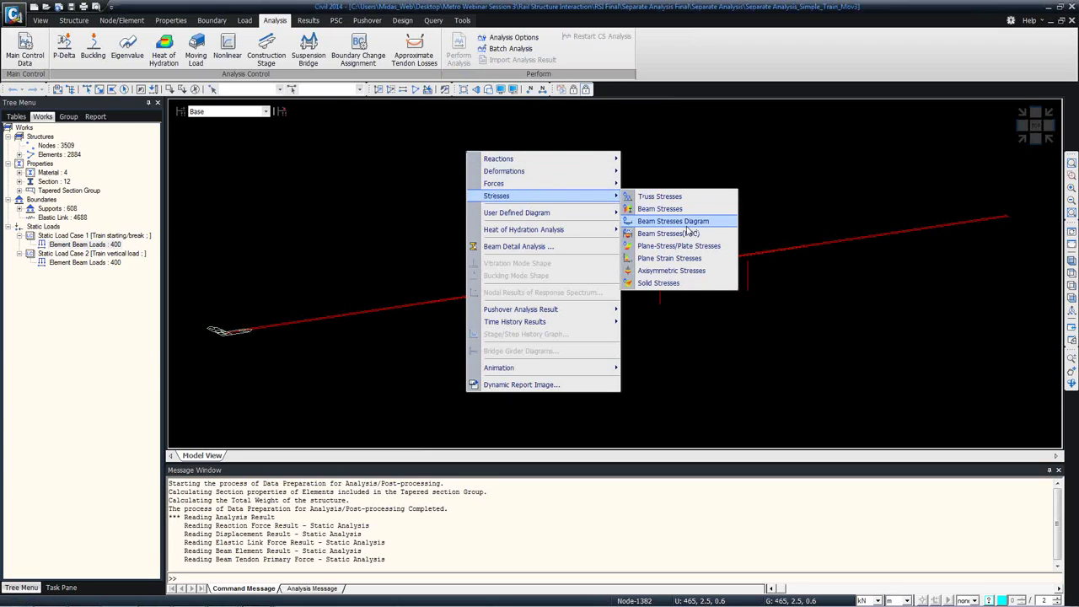
pyautogui.click(684, 224)
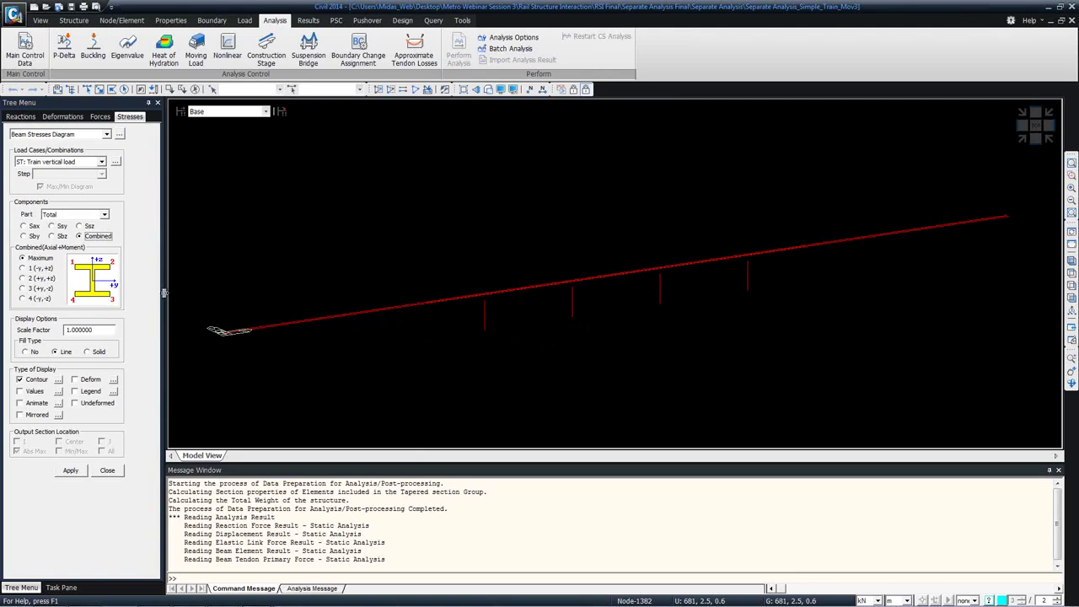
pyautogui.click(32, 228)
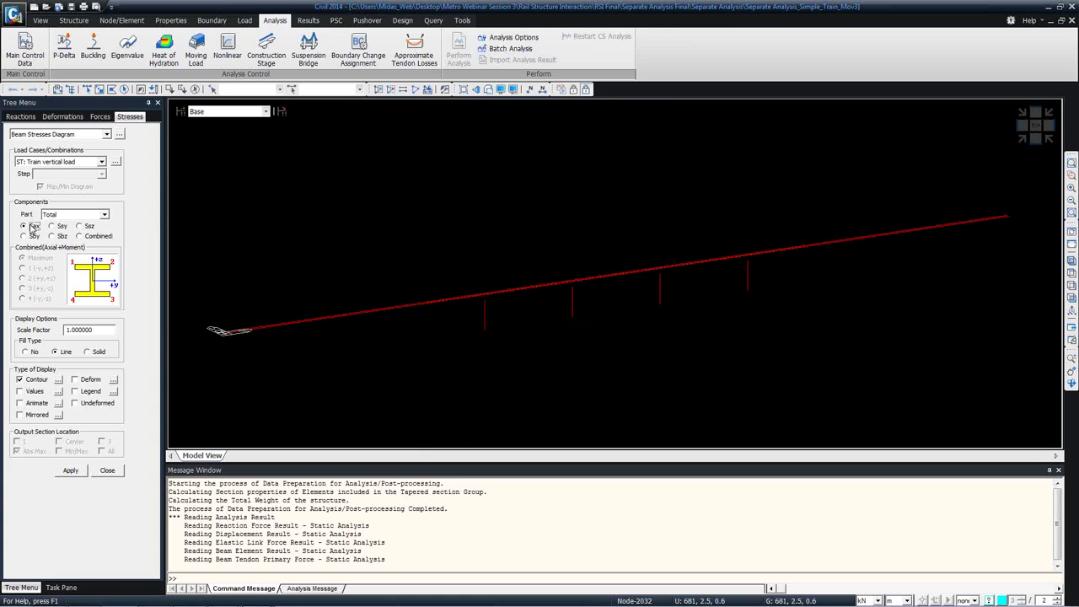
pyautogui.click(71, 471)
pyautogui.click(74, 391)
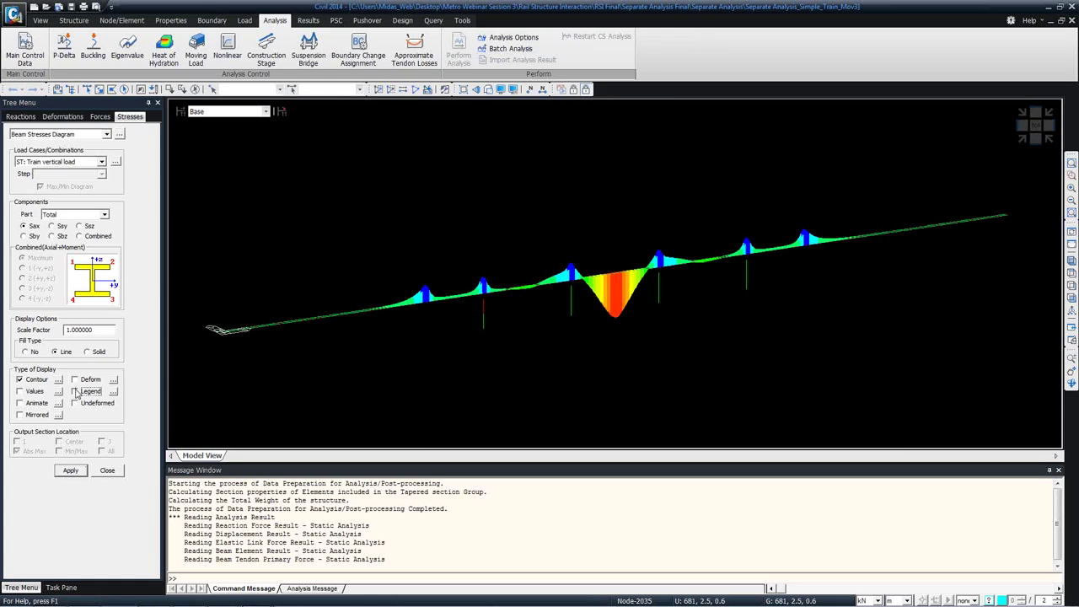
pyautogui.click(71, 471)
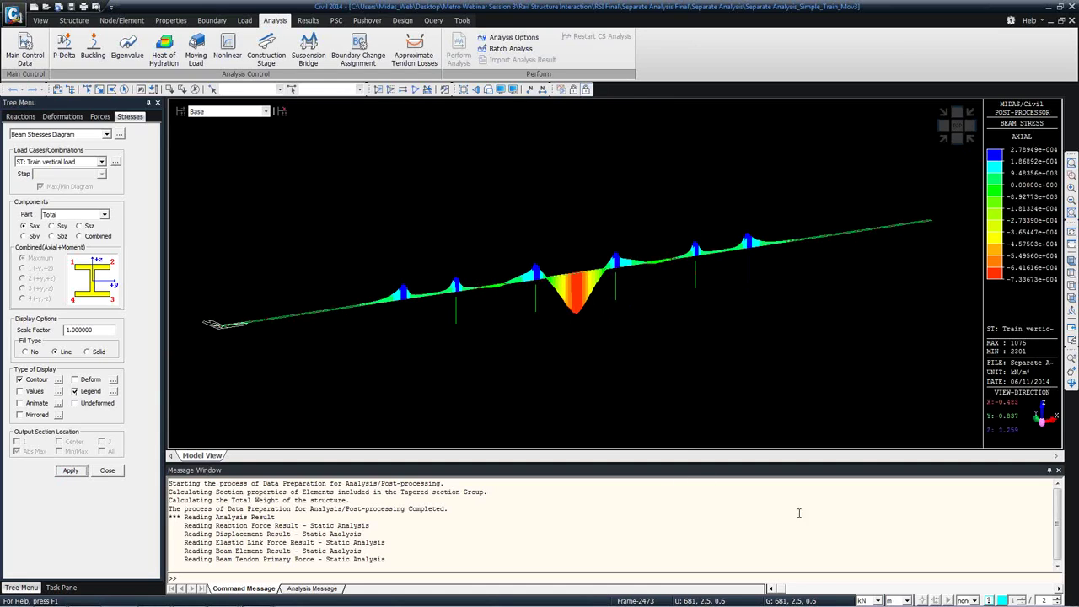
# - Set the Mov3 model's display units to N for force and mm for length
pyautogui.click(861, 600)
pyautogui.click(867, 574)
pyautogui.click(888, 601)
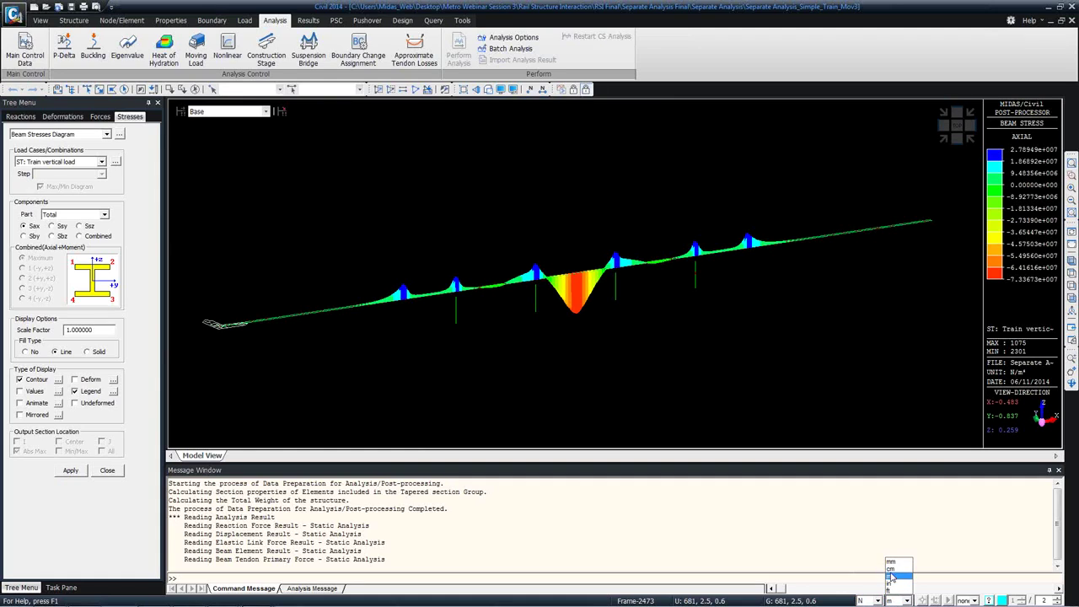
pyautogui.click(888, 562)
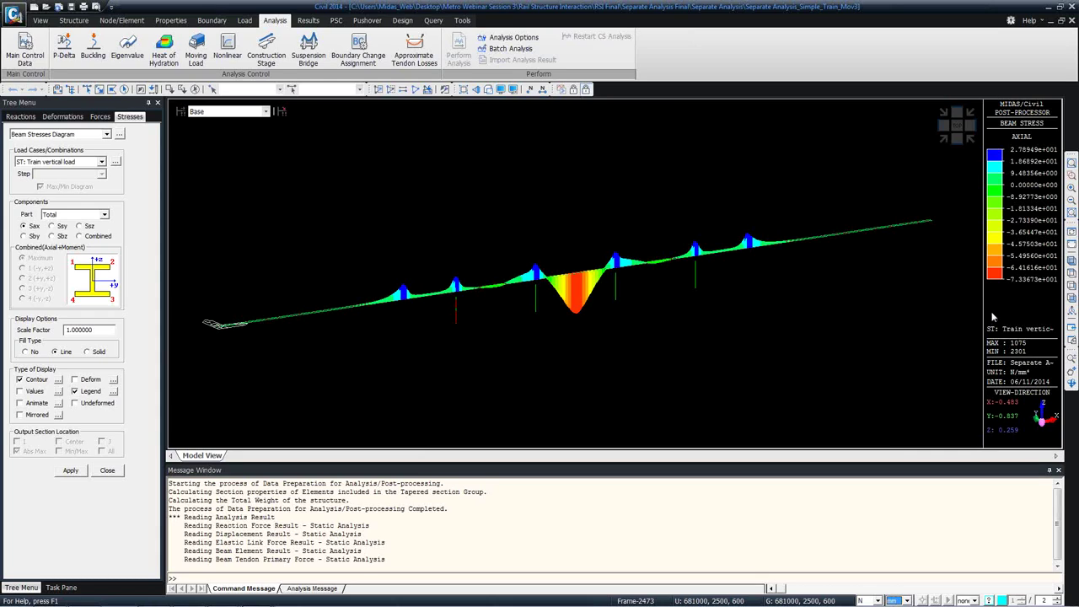
# - Switch to the Complete Analysis_Complete_Mov4 model and show its model view instead of the elastic link table
pyautogui.click(12, 23)
pyautogui.click(12, 23)
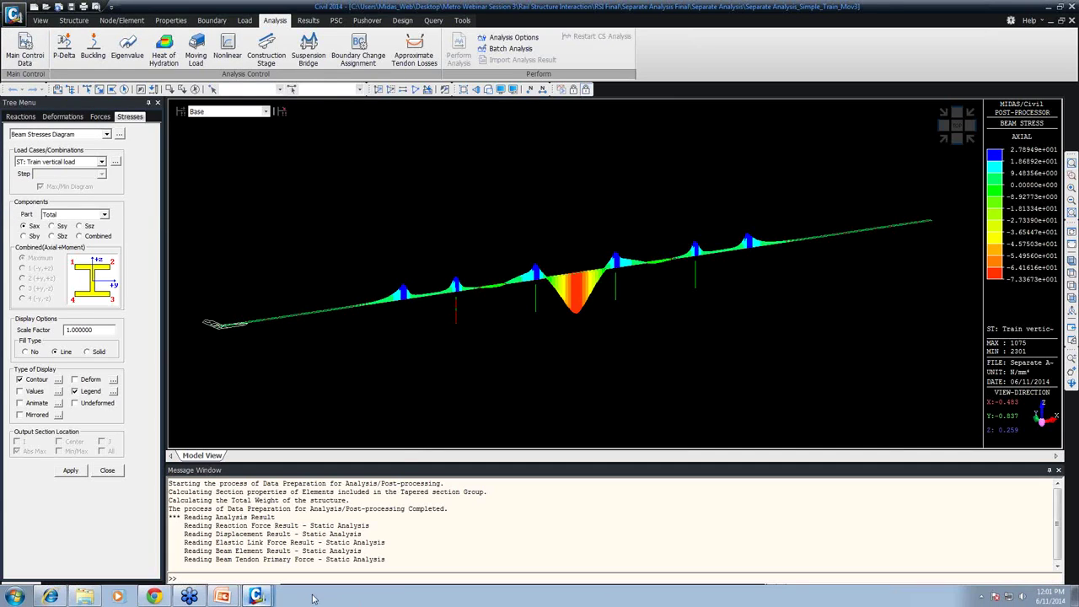
pyautogui.moveTo(257, 596)
pyautogui.click(323, 459)
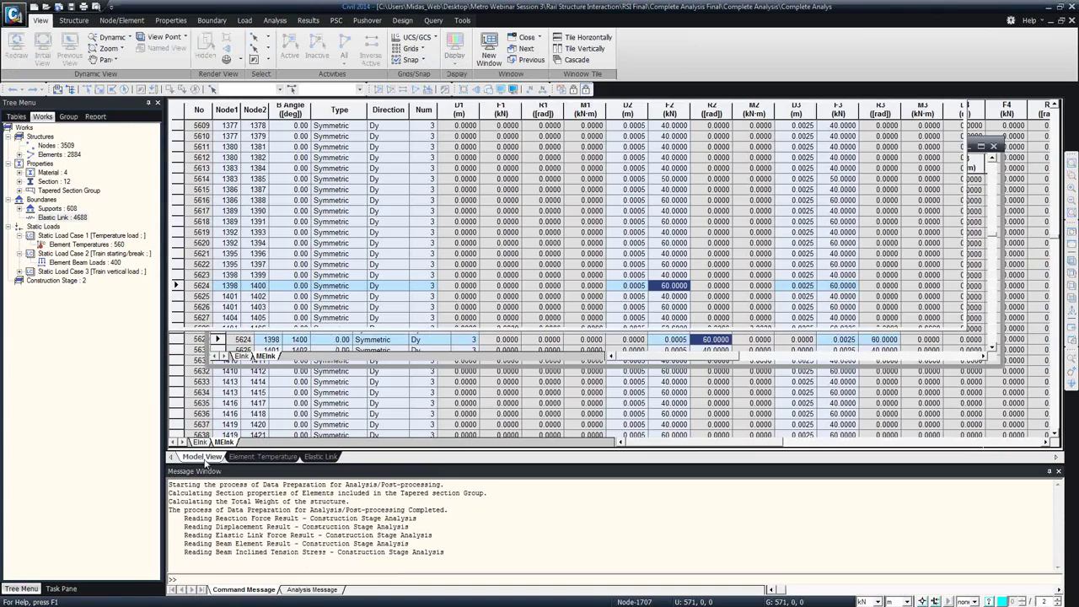
pyautogui.click(206, 459)
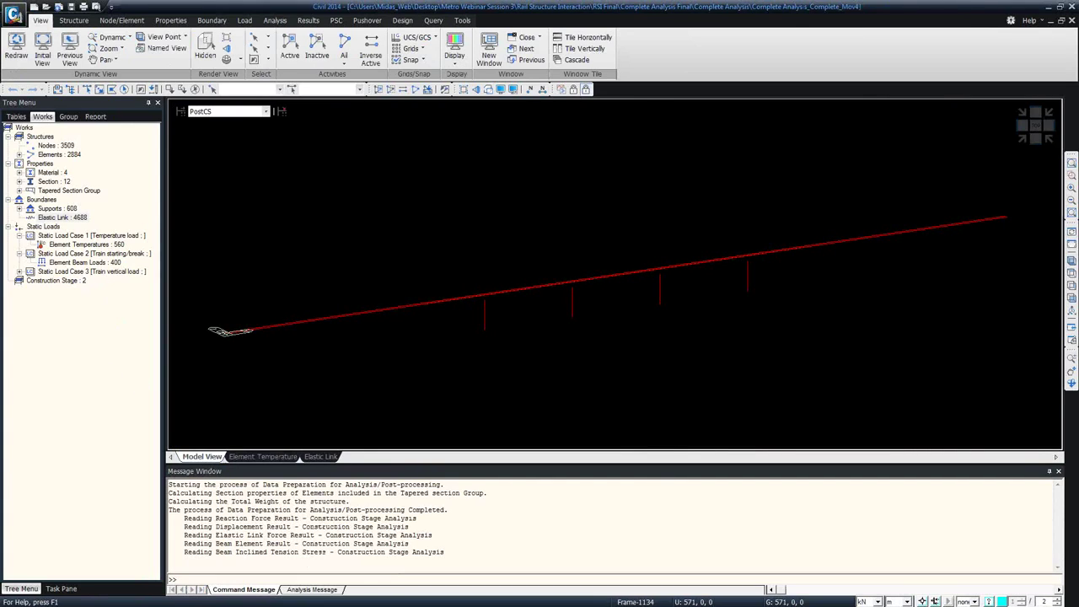
# - Switch to the Separate Analysis_Simple_Train_Mov4 model and open its beam stresses diagram settings
pyautogui.press('super')
pyautogui.click(253, 593)
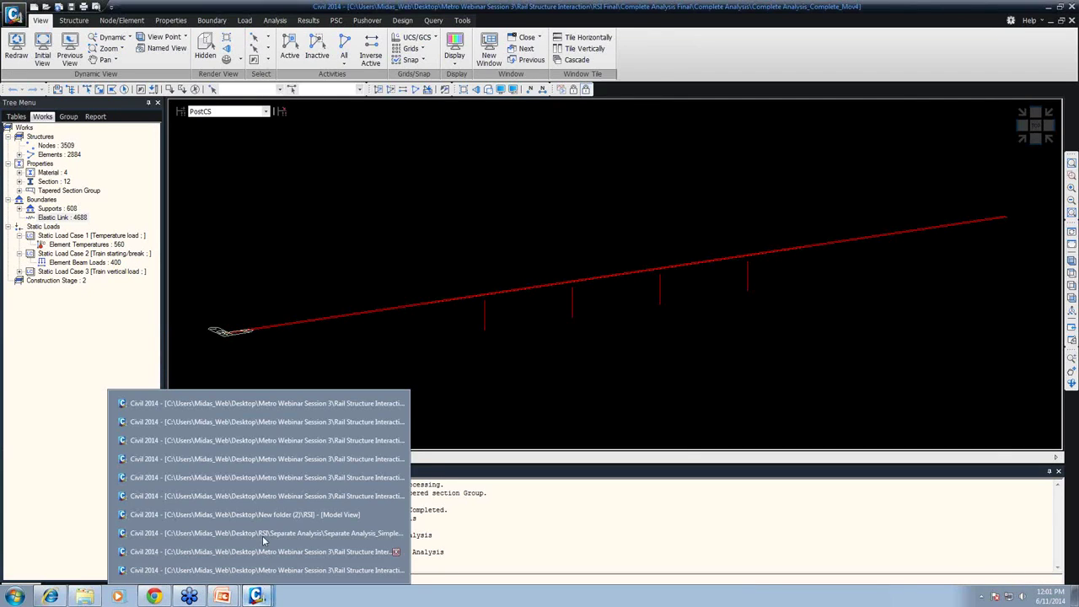
pyautogui.click(299, 421)
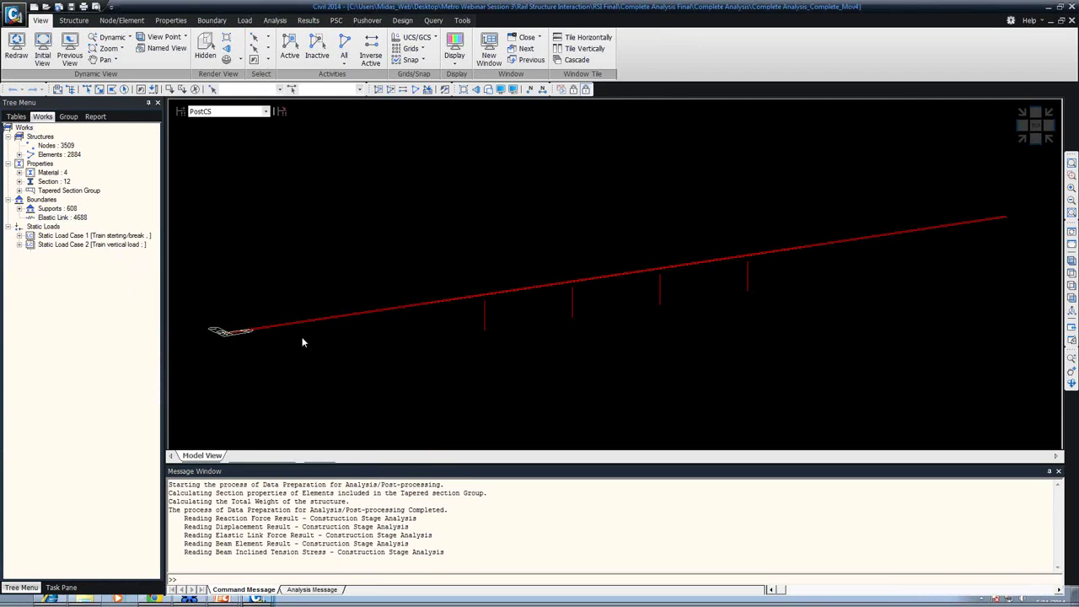
pyautogui.rightClick(589, 129)
pyautogui.moveTo(699, 158)
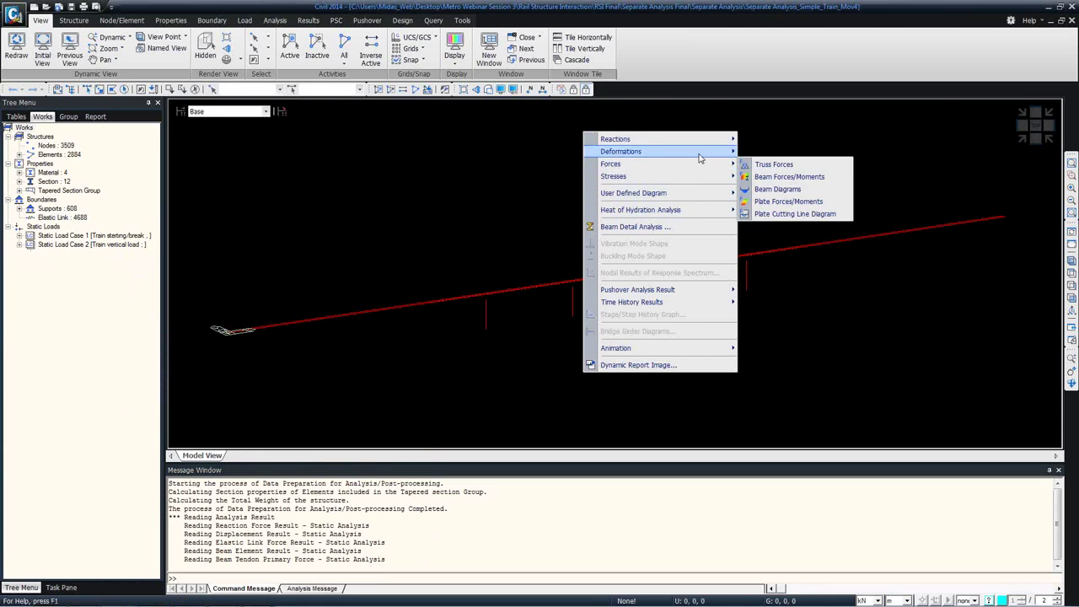
pyautogui.click(771, 203)
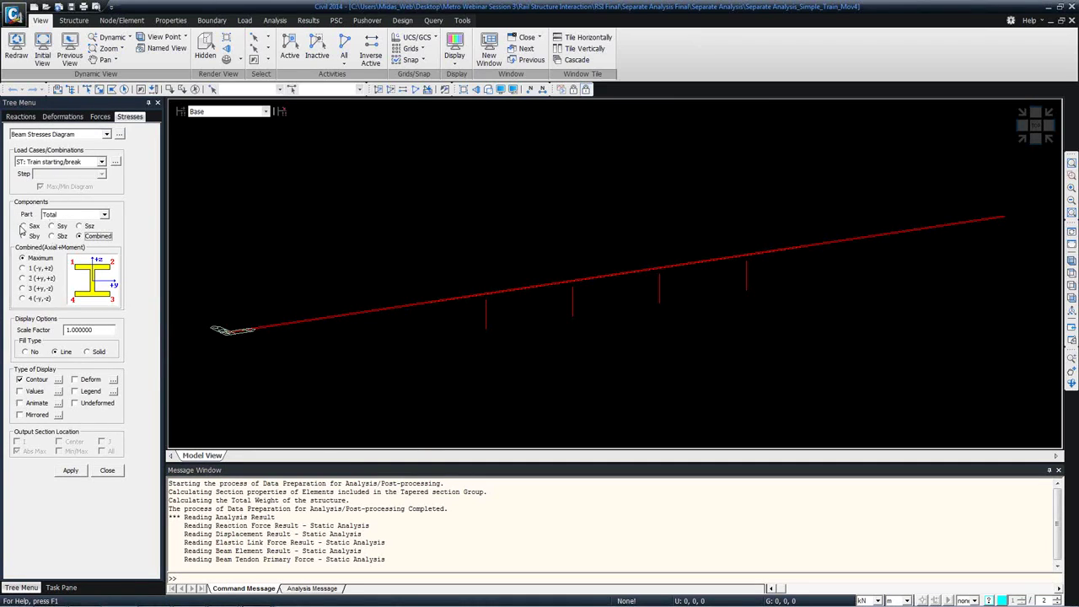
# - Display the Mov4 model's Sax beam stress diagram for the Train starting/break load case with a legend
pyautogui.click(22, 226)
pyautogui.click(59, 162)
pyautogui.click(59, 165)
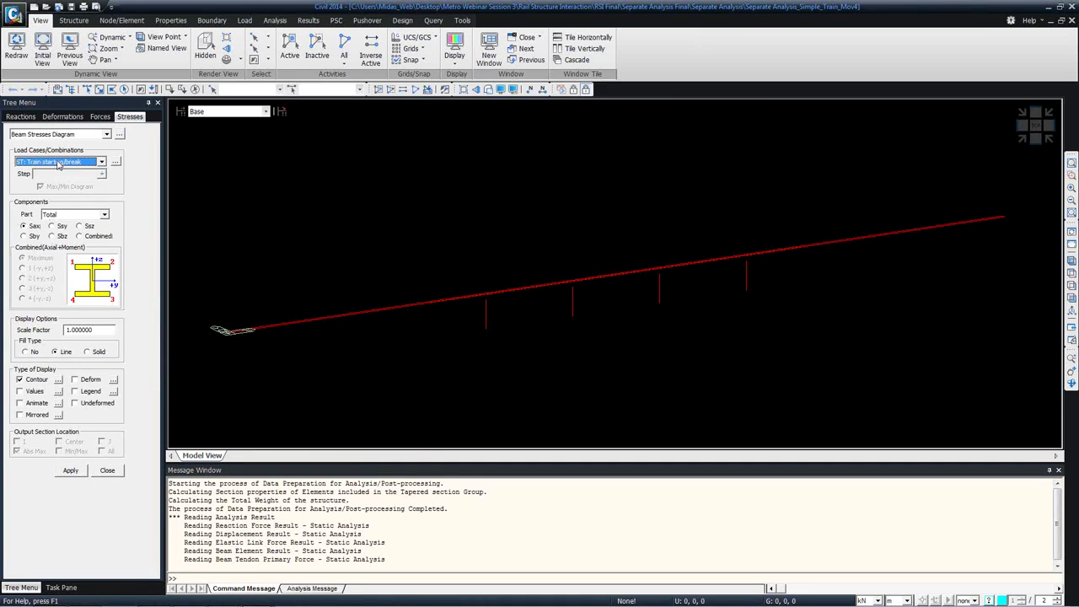
pyautogui.click(59, 165)
pyautogui.click(61, 174)
pyautogui.click(70, 166)
pyautogui.click(62, 169)
pyautogui.click(75, 391)
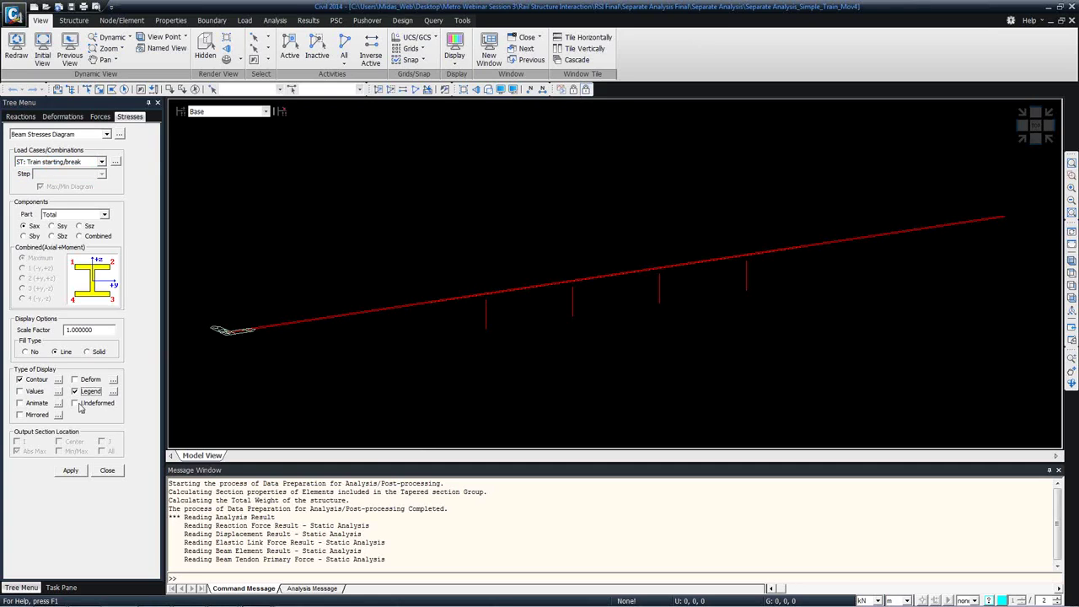
pyautogui.click(73, 470)
pyautogui.click(77, 474)
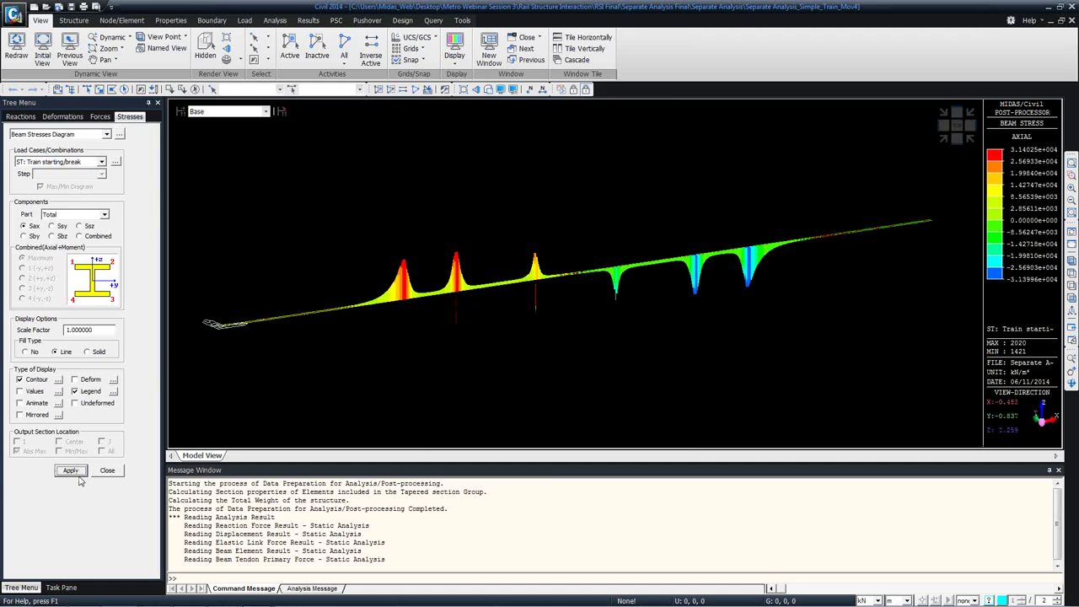
# - Change the Mov4 model's display units to N and mm for the stress results
pyautogui.click(869, 601)
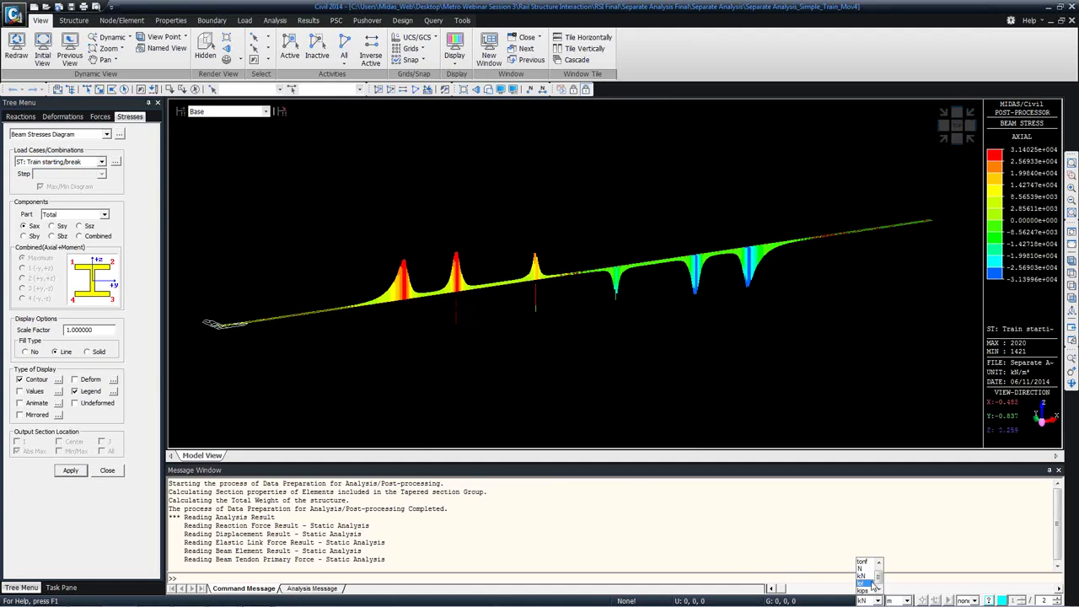
pyautogui.click(867, 574)
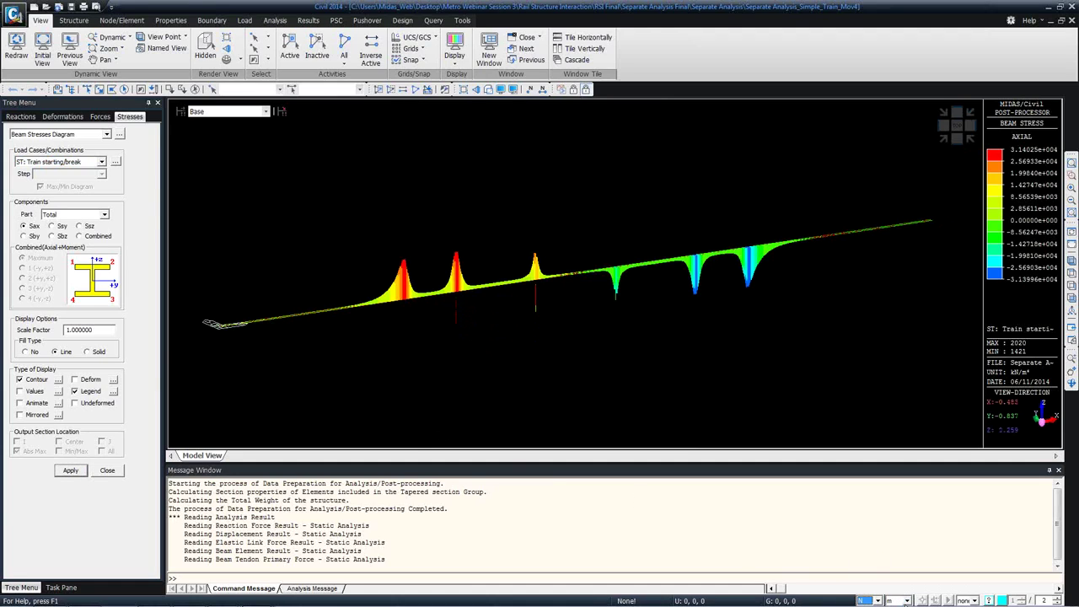
pyautogui.click(906, 600)
pyautogui.click(894, 570)
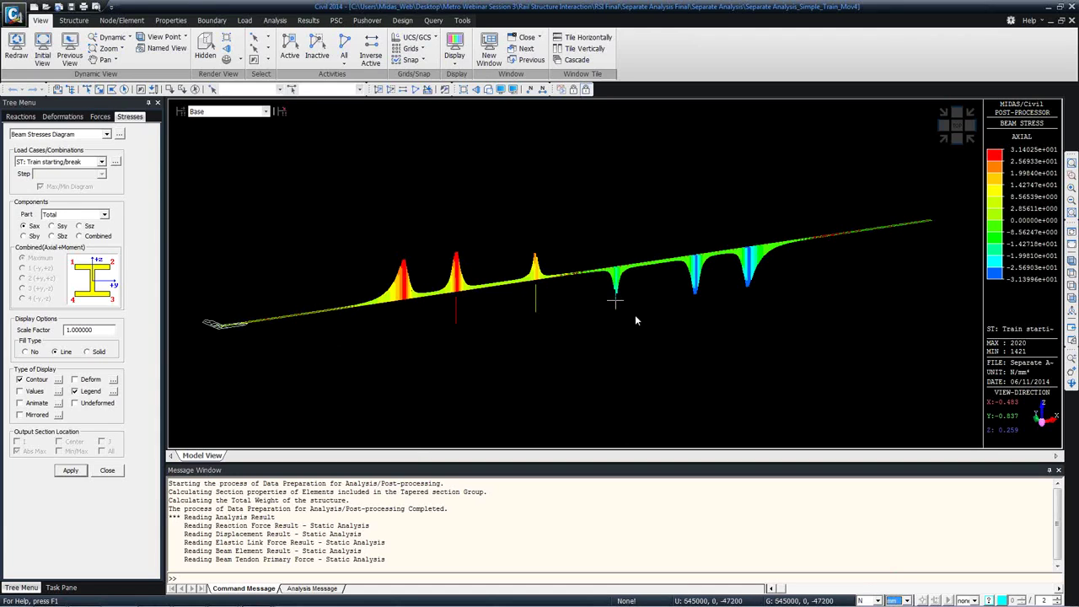
# - Open the beam stress results table for the Mov4 model
pyautogui.moveTo(653, 311)
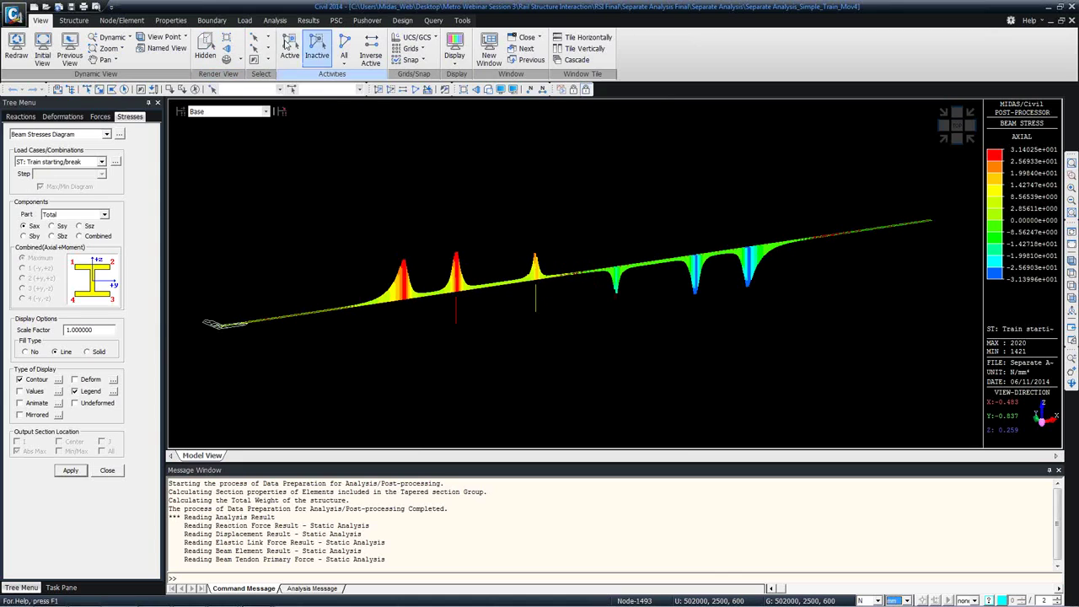
pyautogui.click(308, 20)
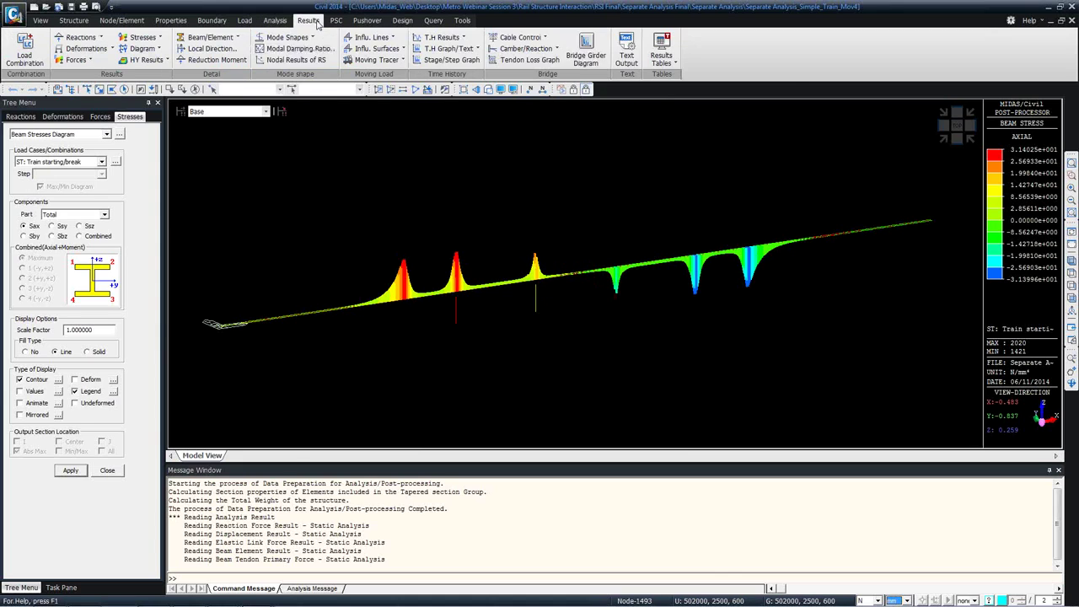
pyautogui.click(664, 56)
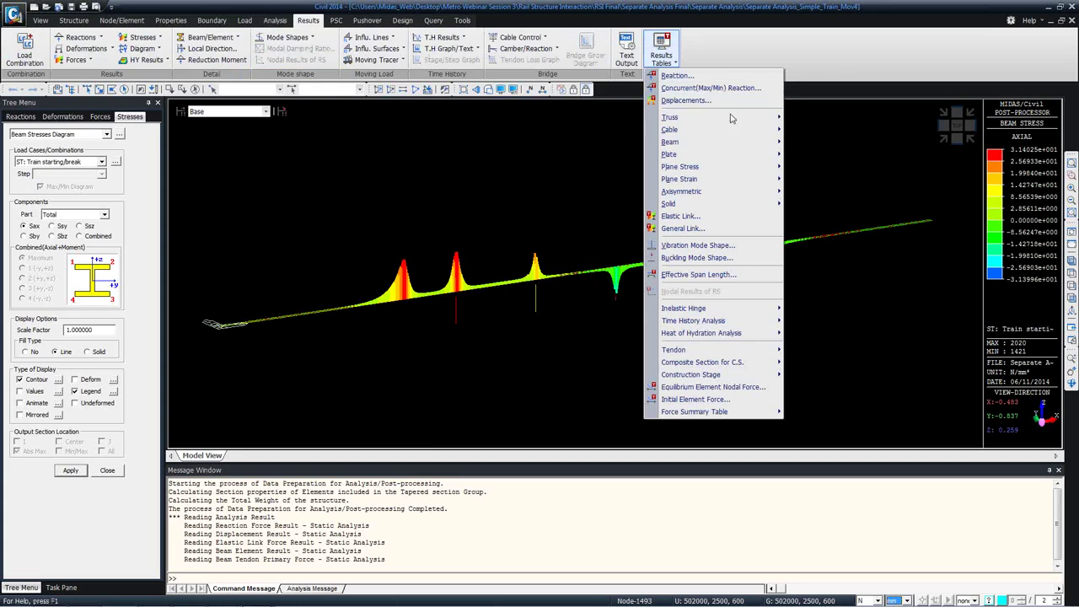
pyautogui.moveTo(758, 146)
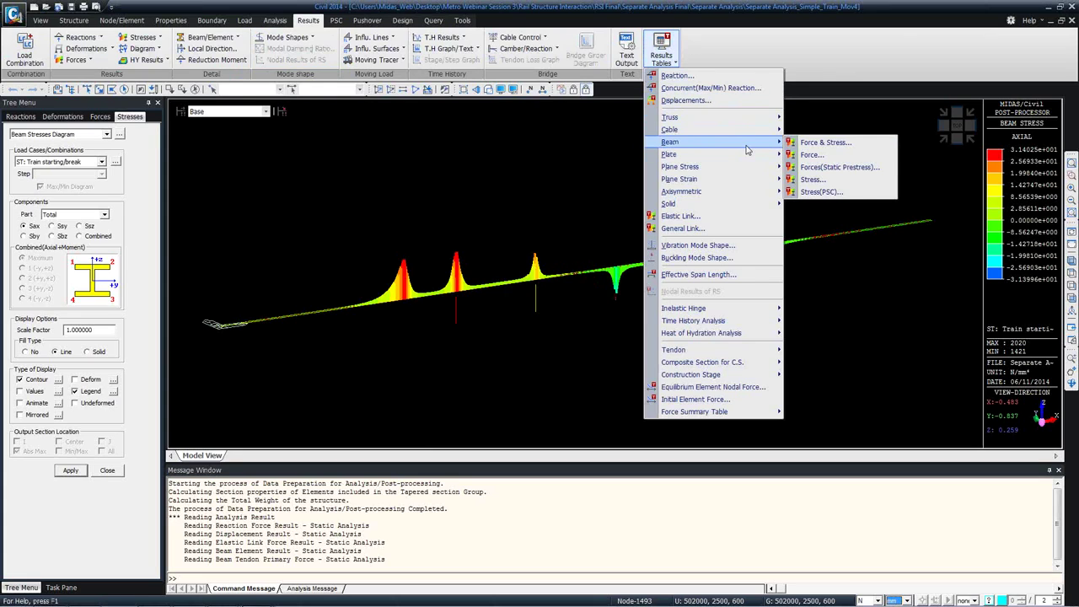
pyautogui.click(841, 179)
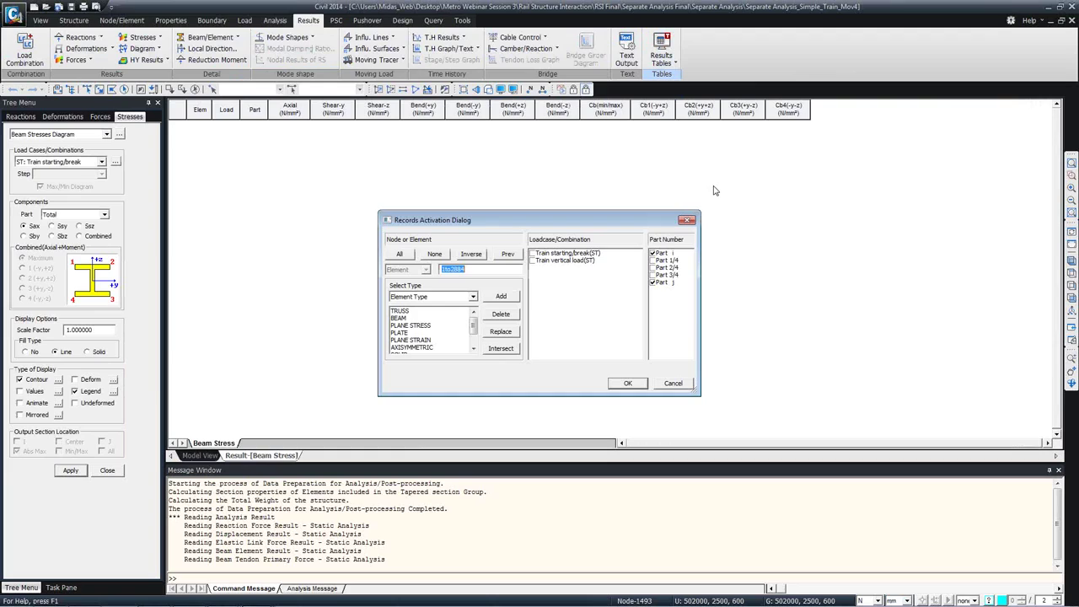
# - Mark both train load cases for the beam stress table, cancel the record selection, and return to the model view
pyautogui.click(536, 254)
pyautogui.click(532, 253)
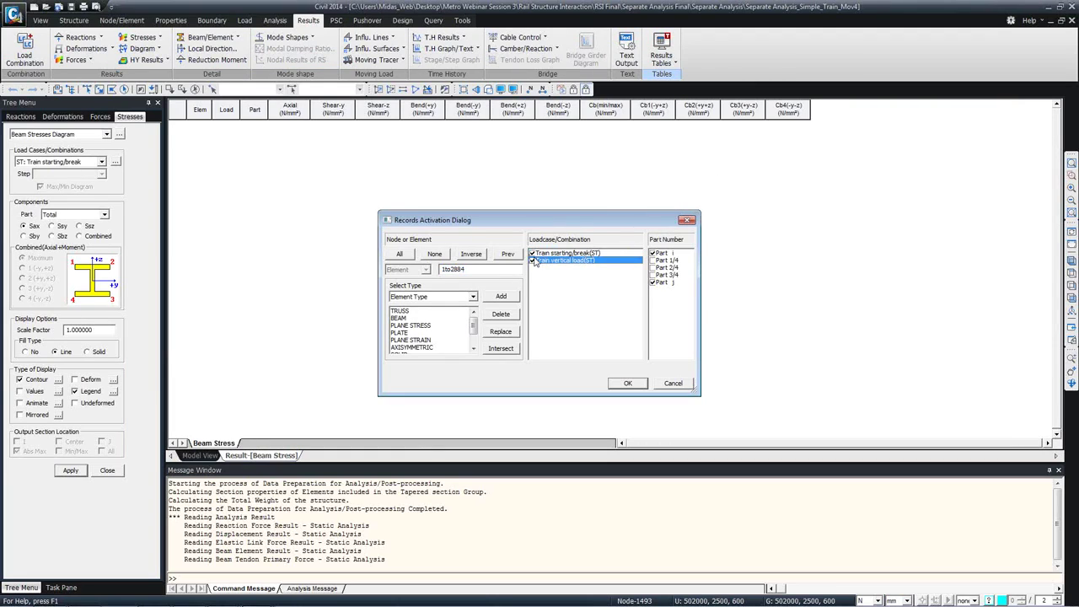
pyautogui.click(532, 260)
pyautogui.click(673, 383)
pyautogui.click(199, 455)
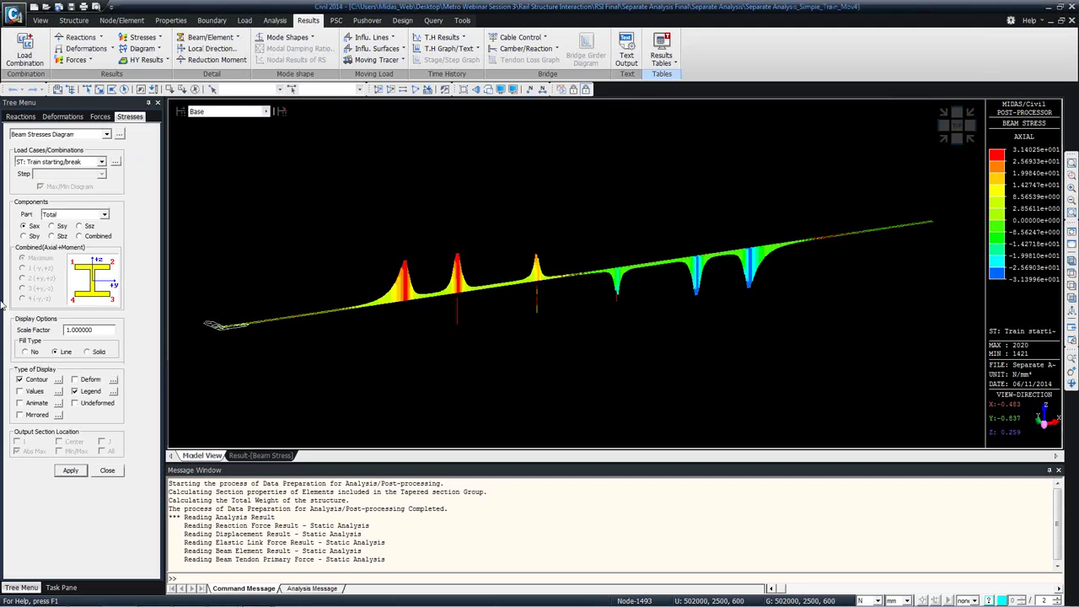
# - Close the stress diagram settings and highlight the structure groups Disp_Deck1 through Disp_Deck5 one after another in the model
pyautogui.click(107, 469)
pyautogui.click(68, 117)
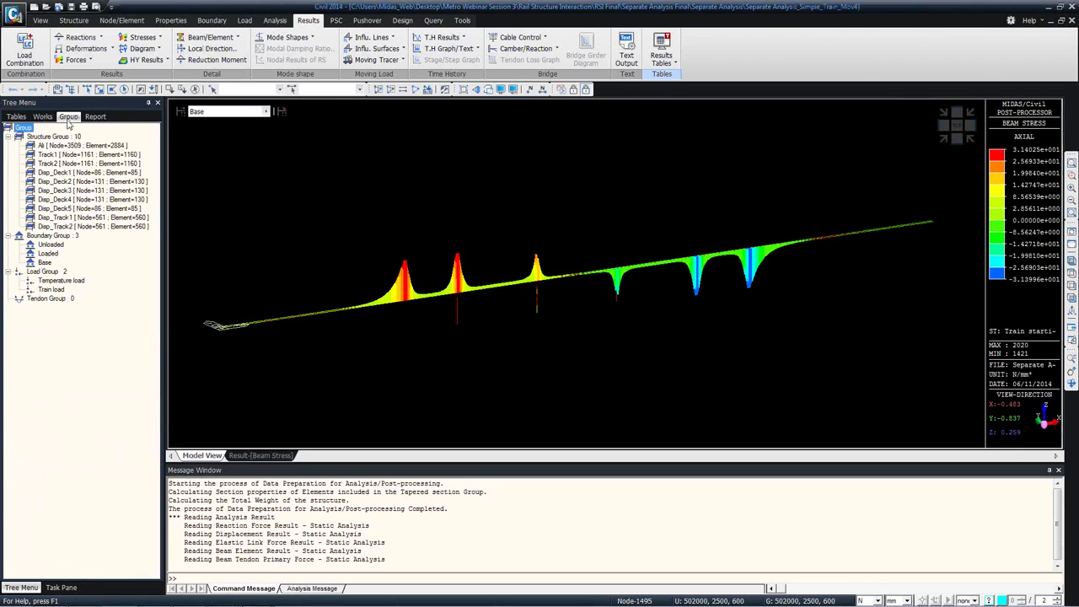
pyautogui.click(65, 173)
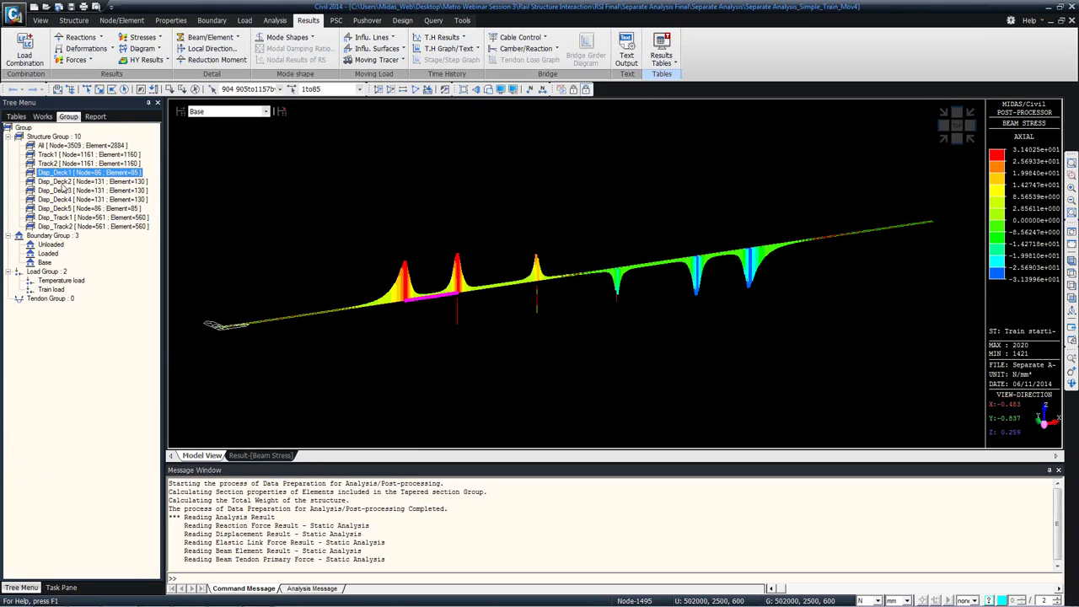
pyautogui.click(63, 183)
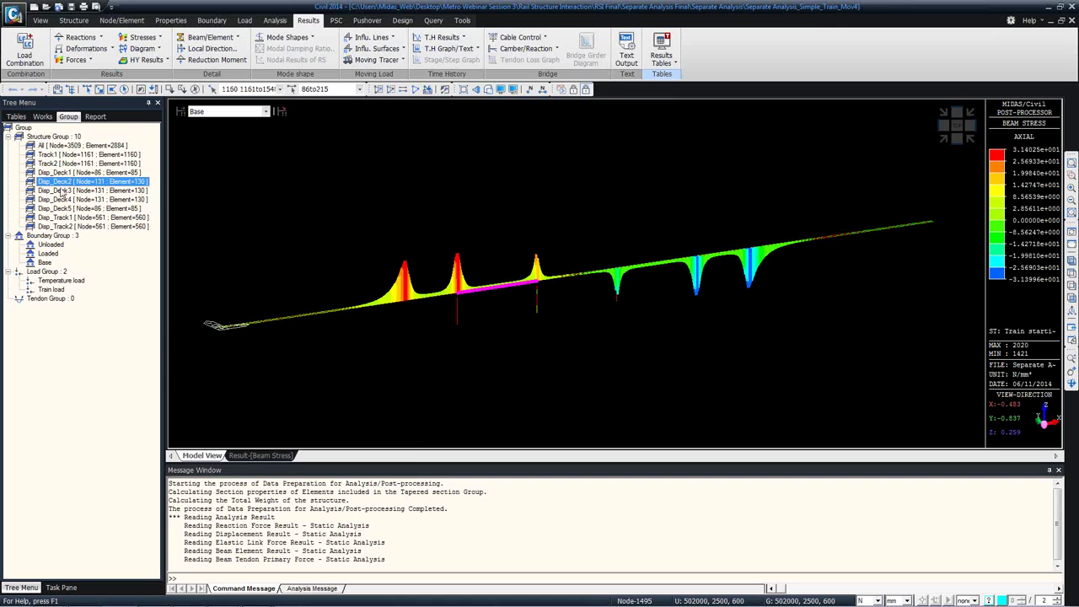
pyautogui.click(63, 191)
pyautogui.click(63, 200)
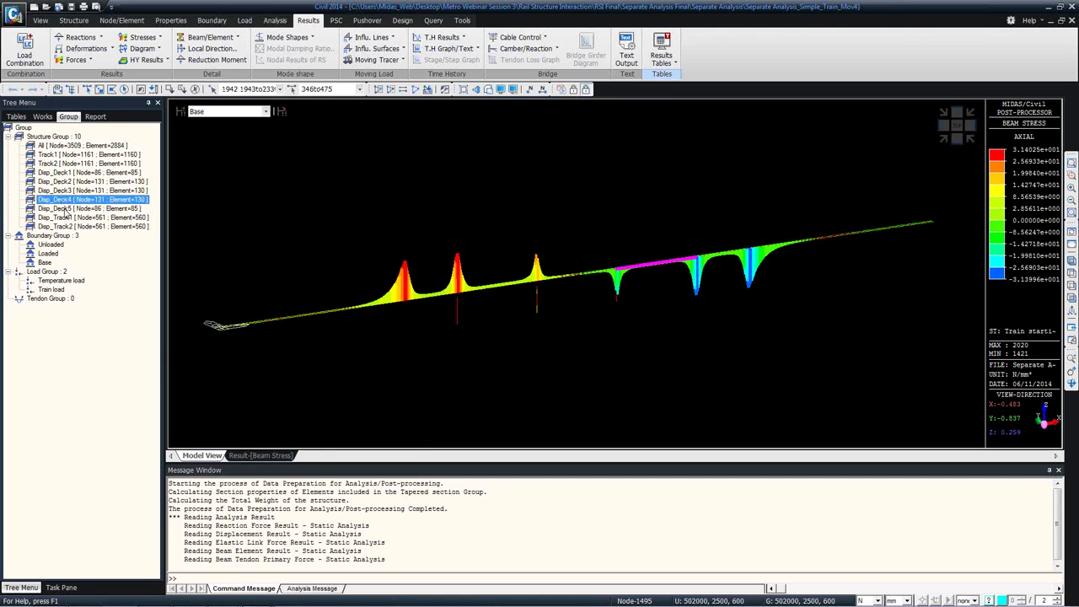
pyautogui.click(65, 208)
# - Highlight the Disp_Track1 and Disp_Track2 structure groups, and pick up the element number range of Disp_Track1 alone for reuse
pyautogui.click(71, 218)
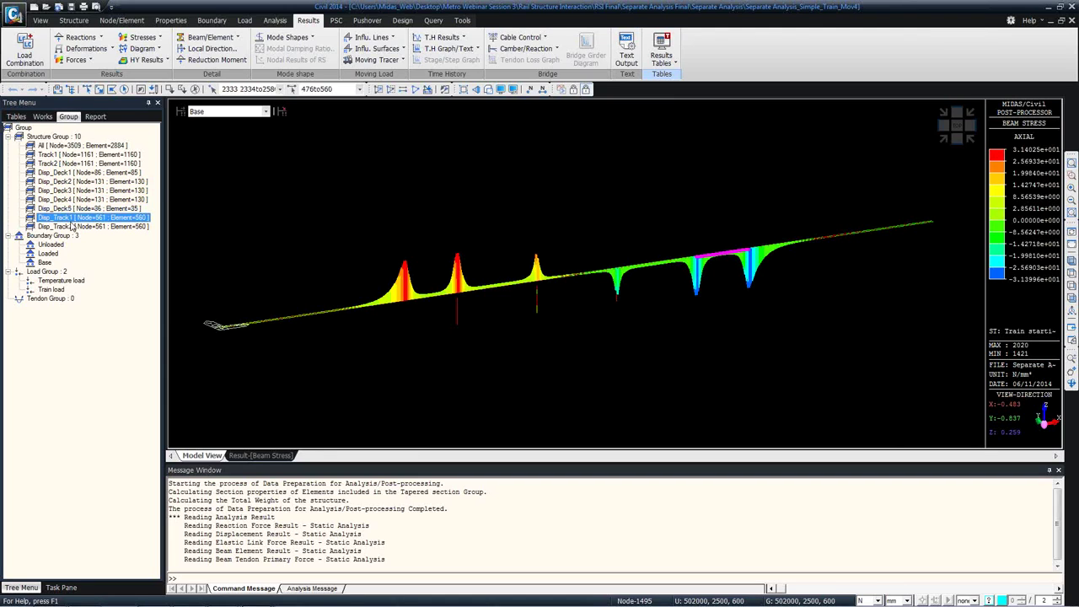
pyautogui.keyDown('ctrl'); pyautogui.click(75, 226); pyautogui.keyUp('ctrl')
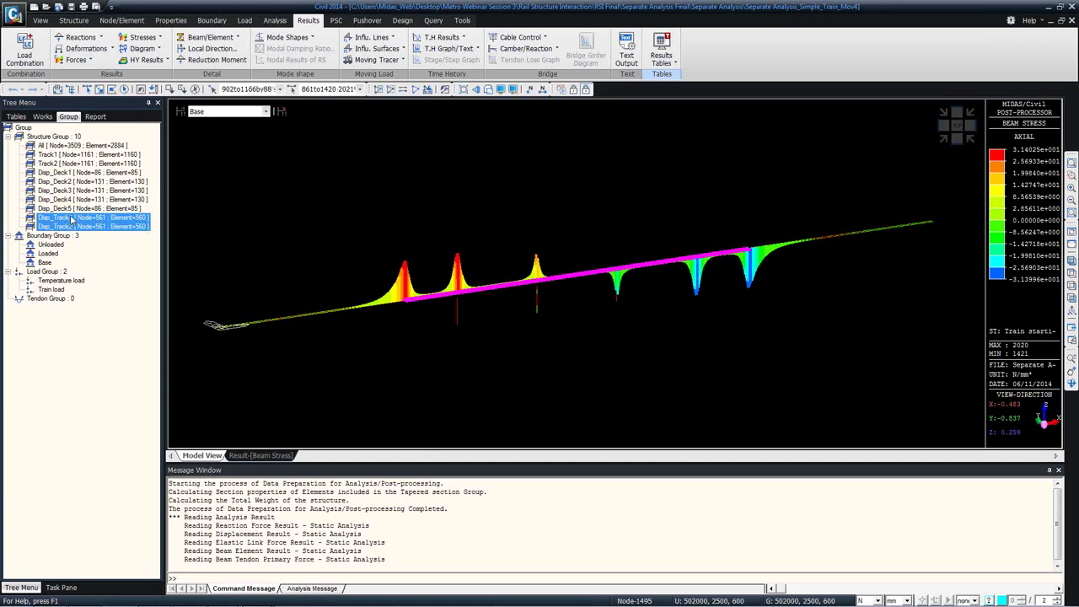
pyautogui.click(74, 219)
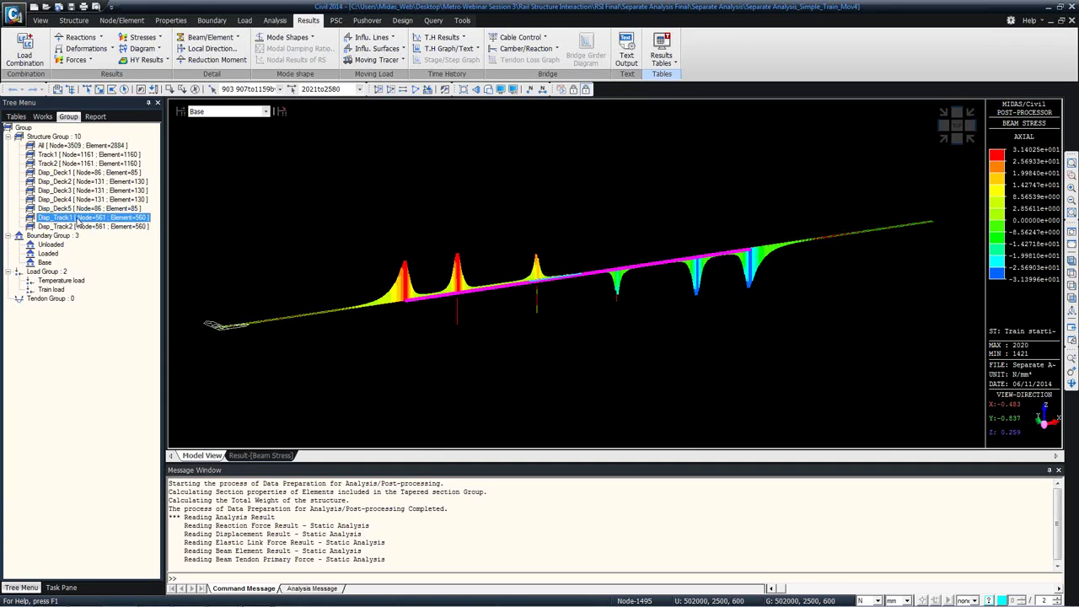
pyautogui.doubleClick(332, 89)
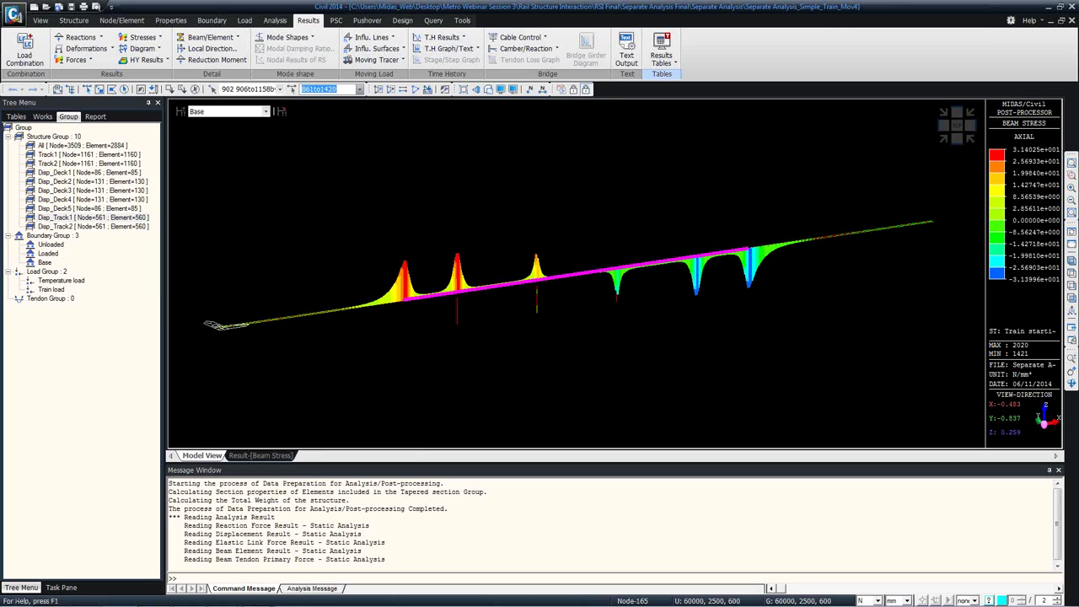
pyautogui.moveTo(99, 217)
pyautogui.mouseDown()
pyautogui.moveTo(236, 104)
pyautogui.moveTo(302, 93)
pyautogui.mouseUp()
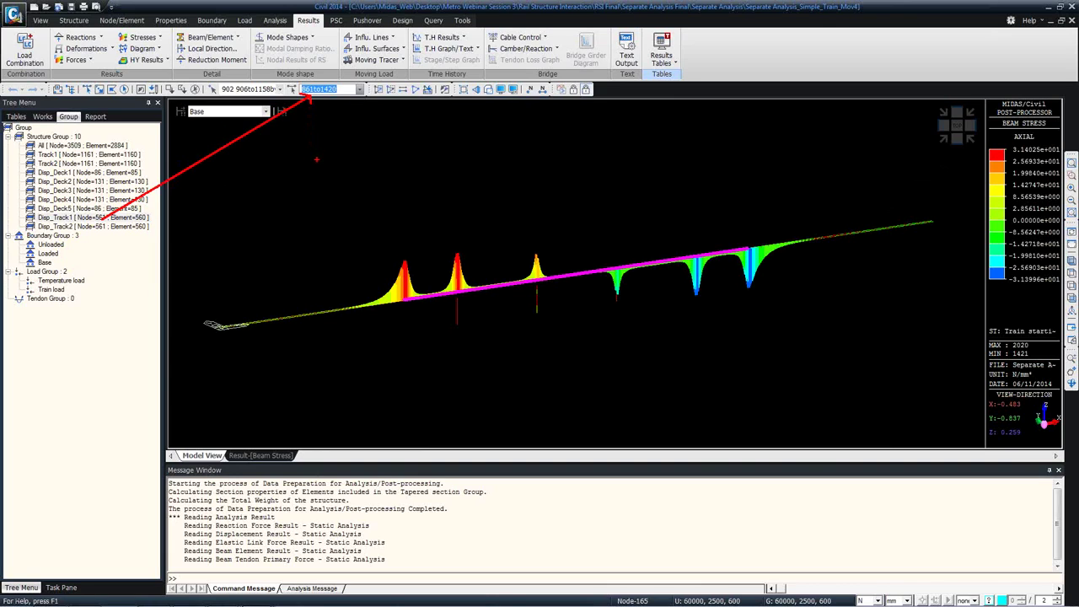
pyautogui.press('Escape')
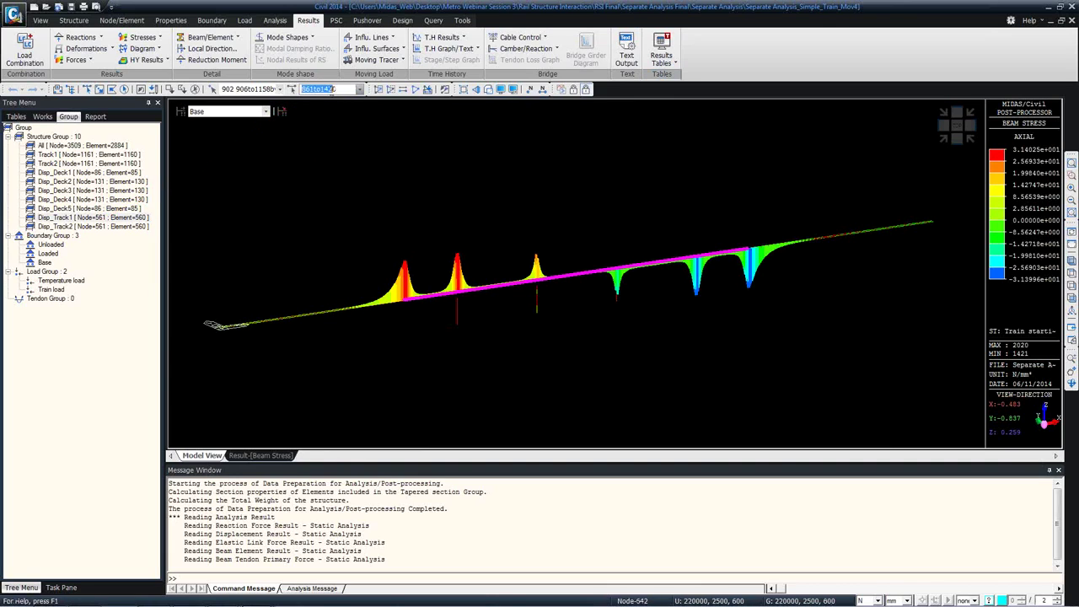
# - Activate beam stress table records for elements 861to1420 with only the Train starting/break(ST) load case and Part i
pyautogui.click(263, 456)
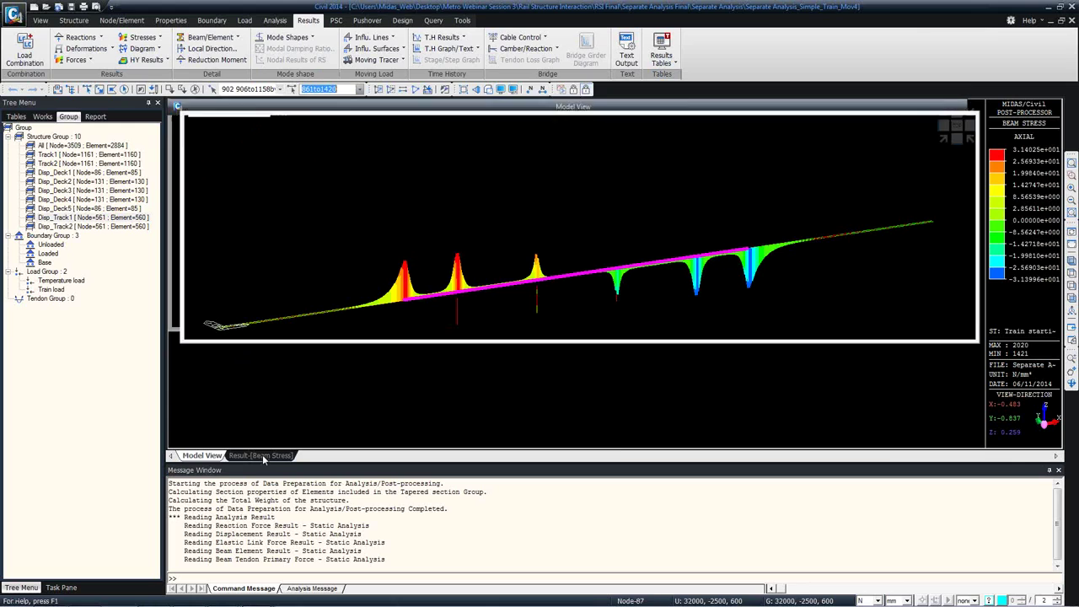
pyautogui.rightClick(308, 151)
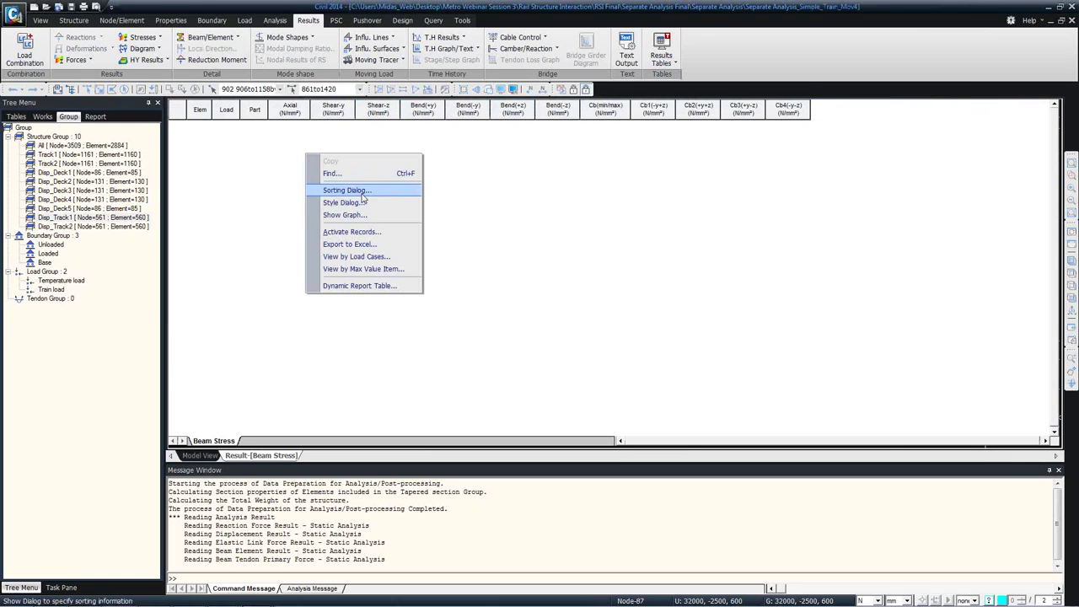
pyautogui.click(354, 232)
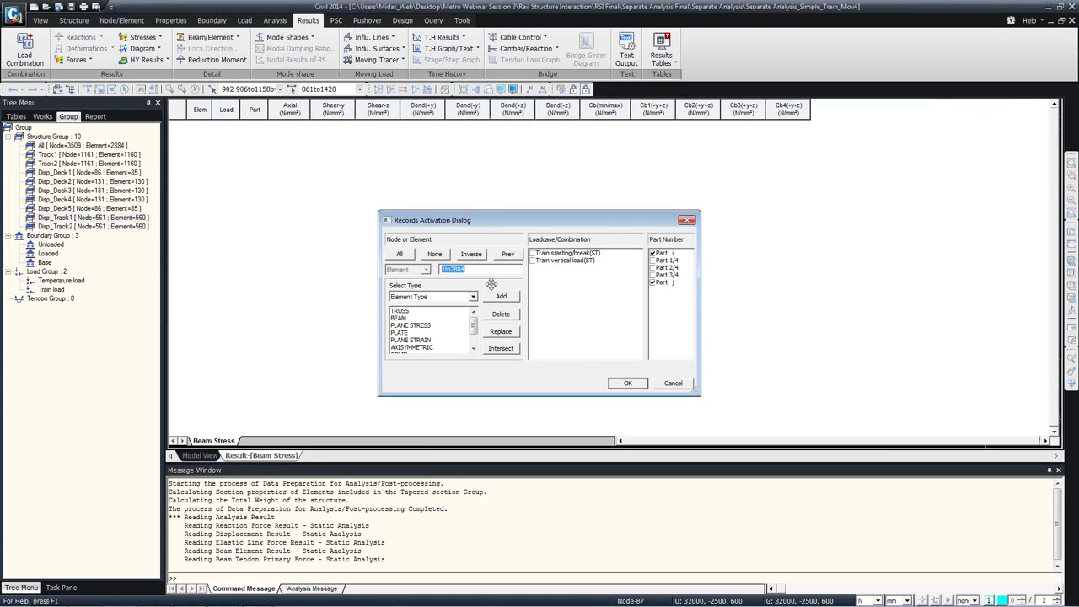
pyautogui.write('861to1420')
pyautogui.click(534, 254)
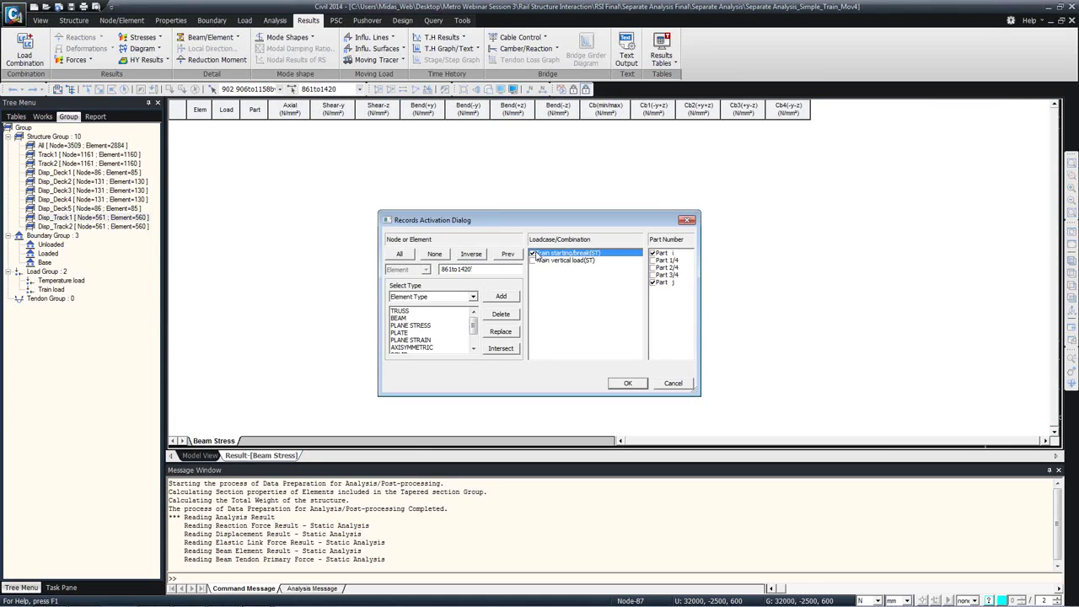
pyautogui.click(654, 285)
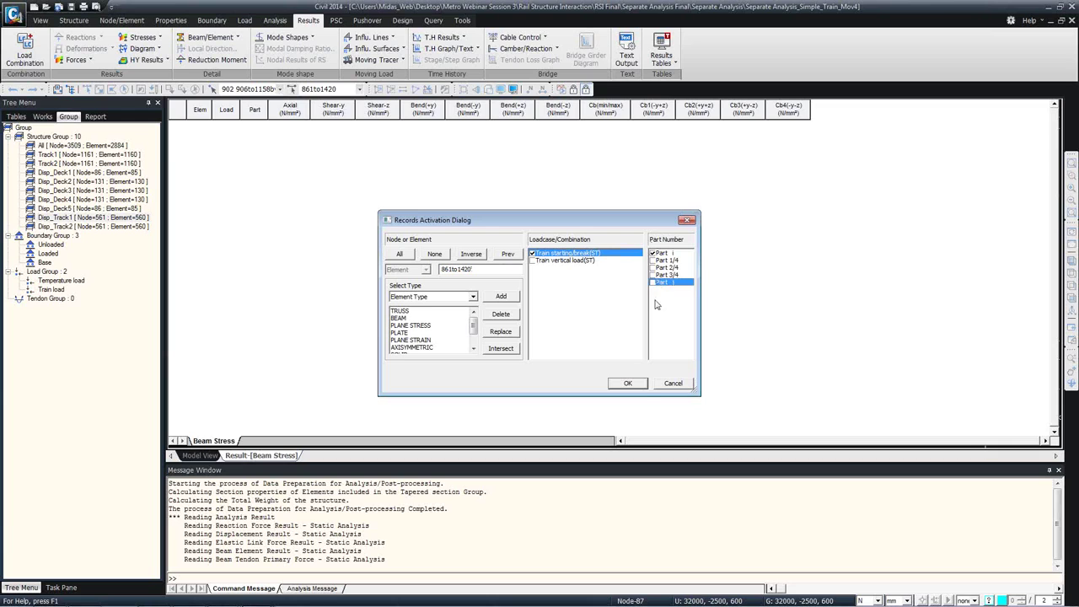
pyautogui.click(628, 384)
# - Examine the axial and bending stresses listed for the Disp_Track1 elements in the beam stress table
pyautogui.click(278, 134)
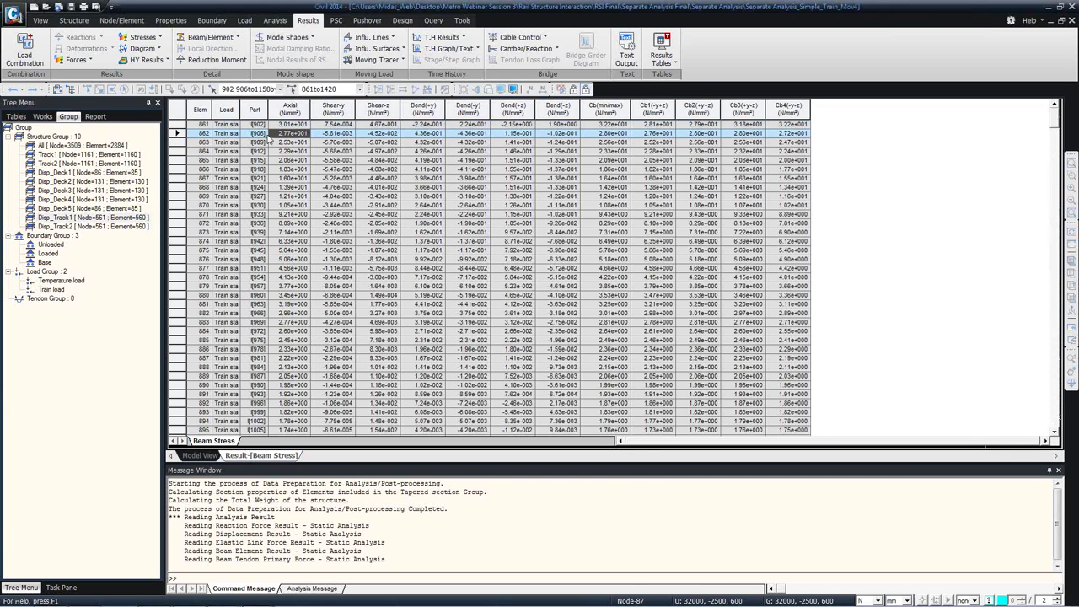
pyautogui.scroll(-15, 279, 144)
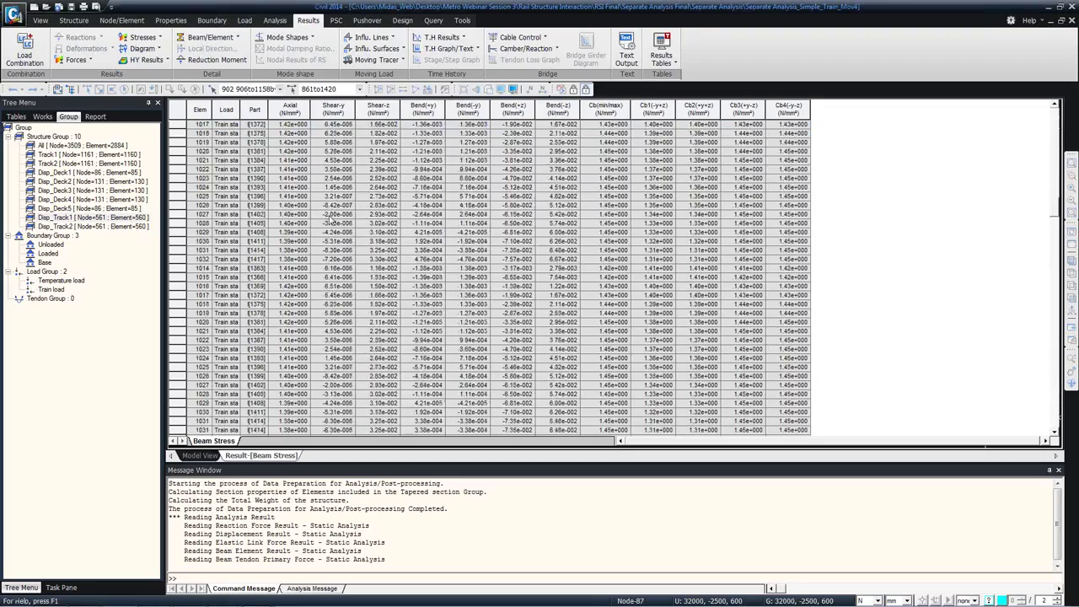
pyautogui.scroll(-10, 327, 215)
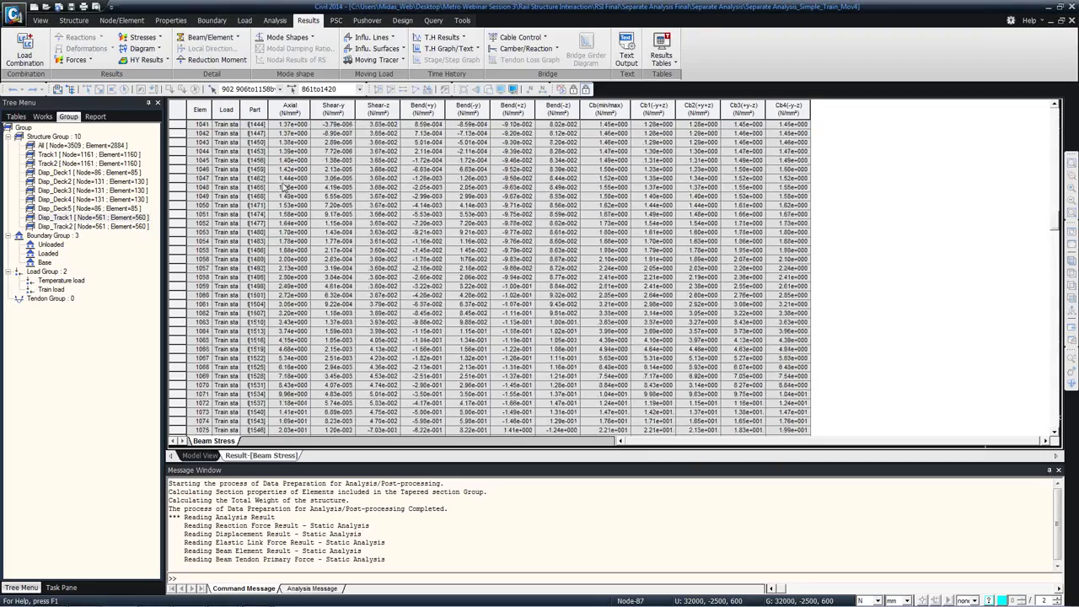
pyautogui.scroll(15, 285, 188)
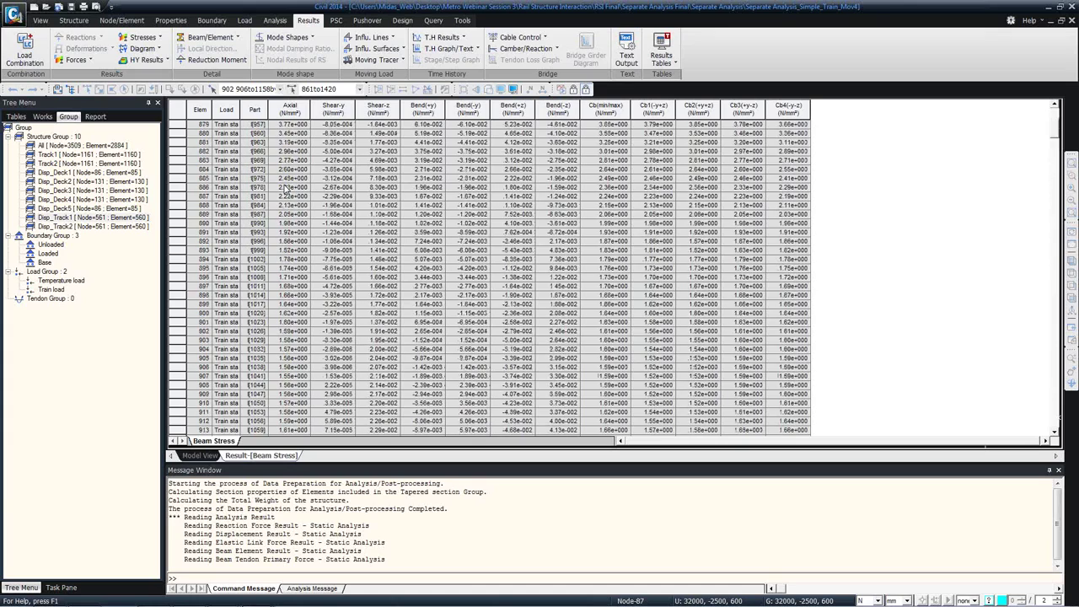
pyautogui.scroll(6, 285, 187)
# - Export the beam stress table to an Excel file named Beam Stress in the Separate Analysis folder
pyautogui.rightClick(285, 161)
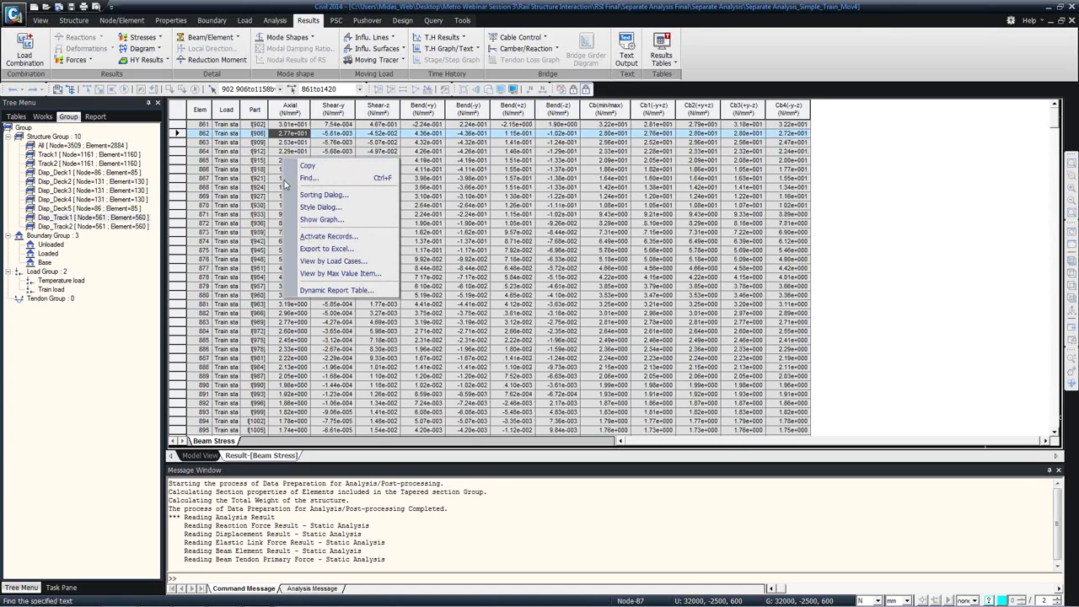
pyautogui.click(327, 249)
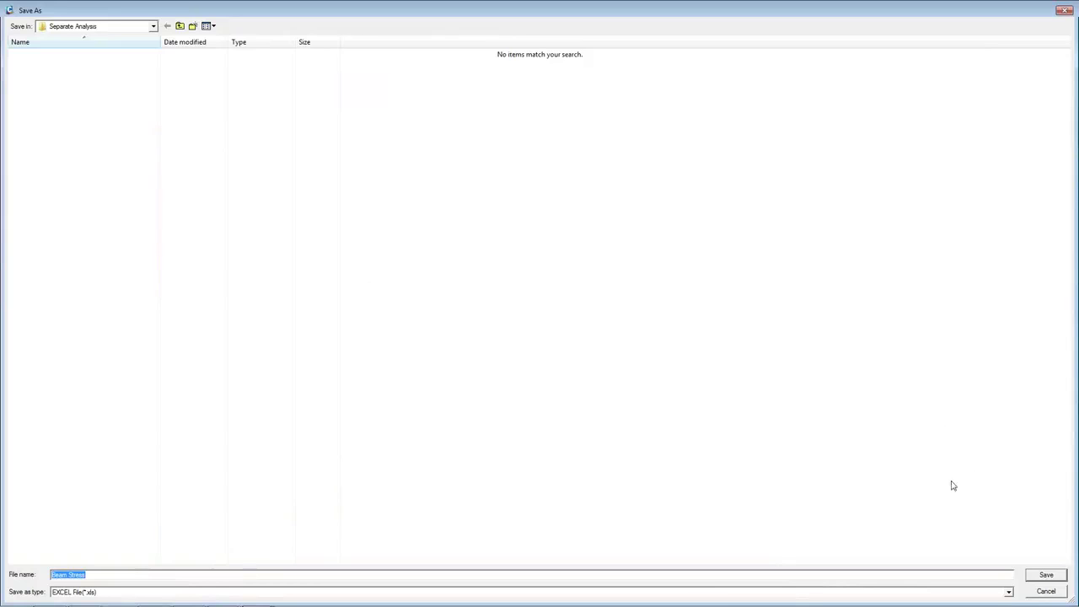
pyautogui.click(1045, 576)
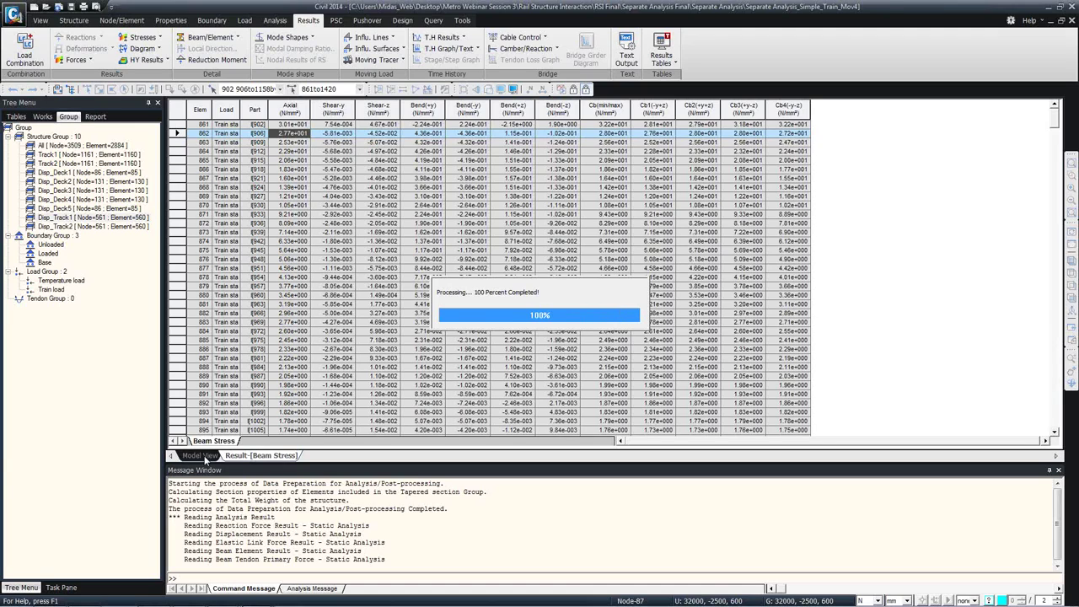
pyautogui.click(572, 333)
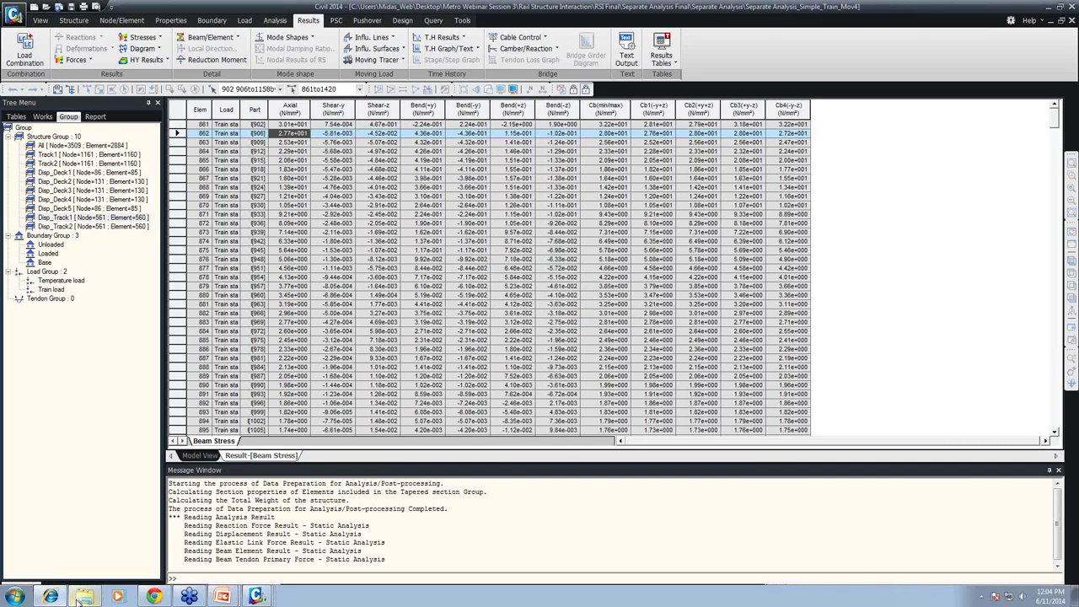
# - Switch to the file explorer and browse through Metro Webinar Session 3, Rail Structure Interaction, RSI Final and Separate Analysis Final to the Separate Analysis folder
pyautogui.click(84, 596)
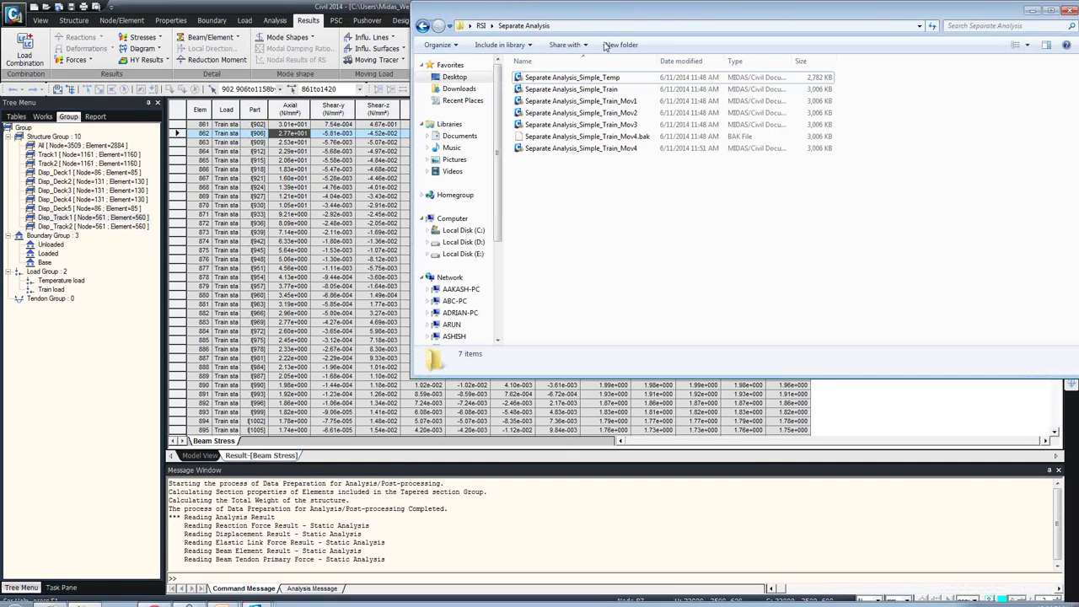
pyautogui.click(481, 25)
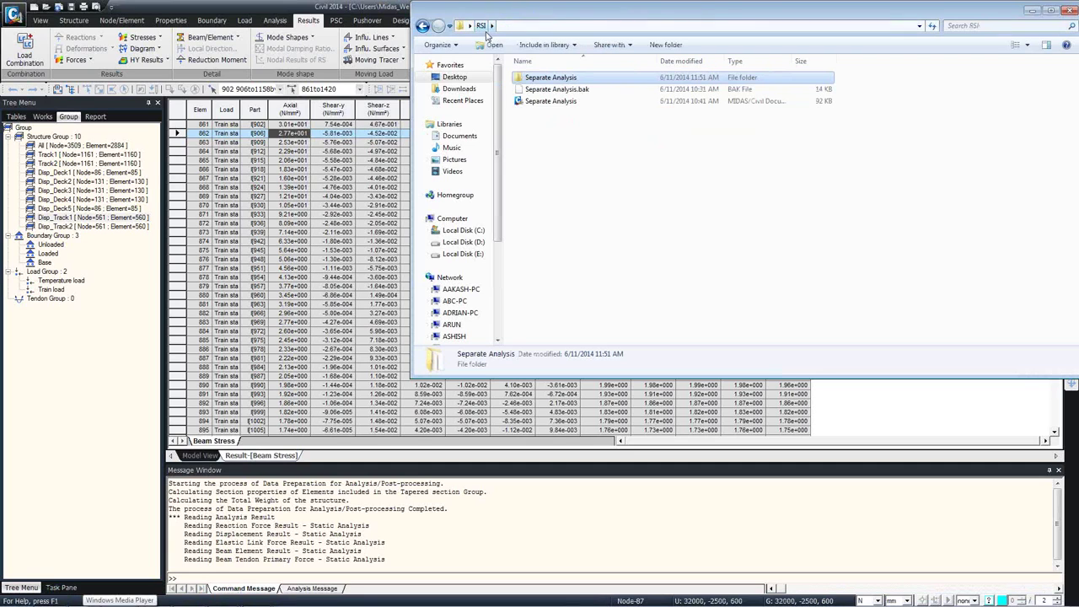
pyautogui.click(470, 25)
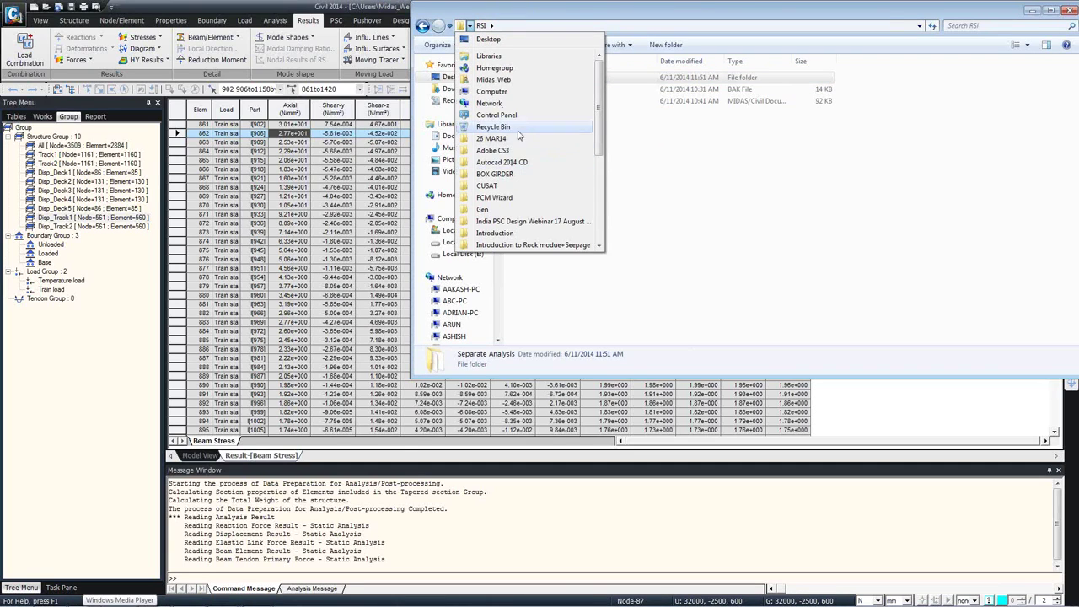
pyautogui.click(497, 40)
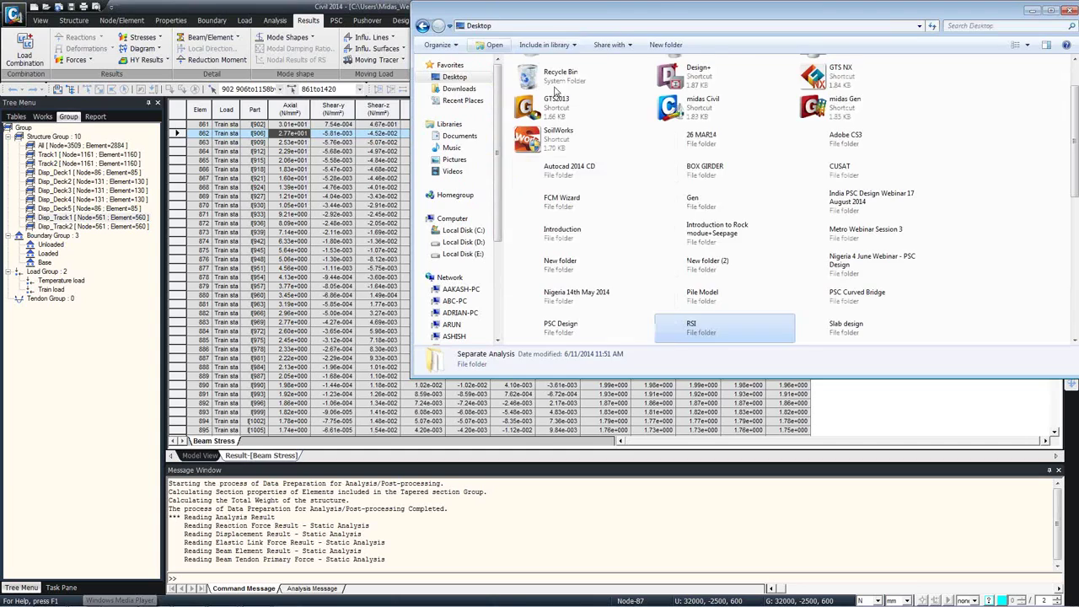
pyautogui.doubleClick(811, 239)
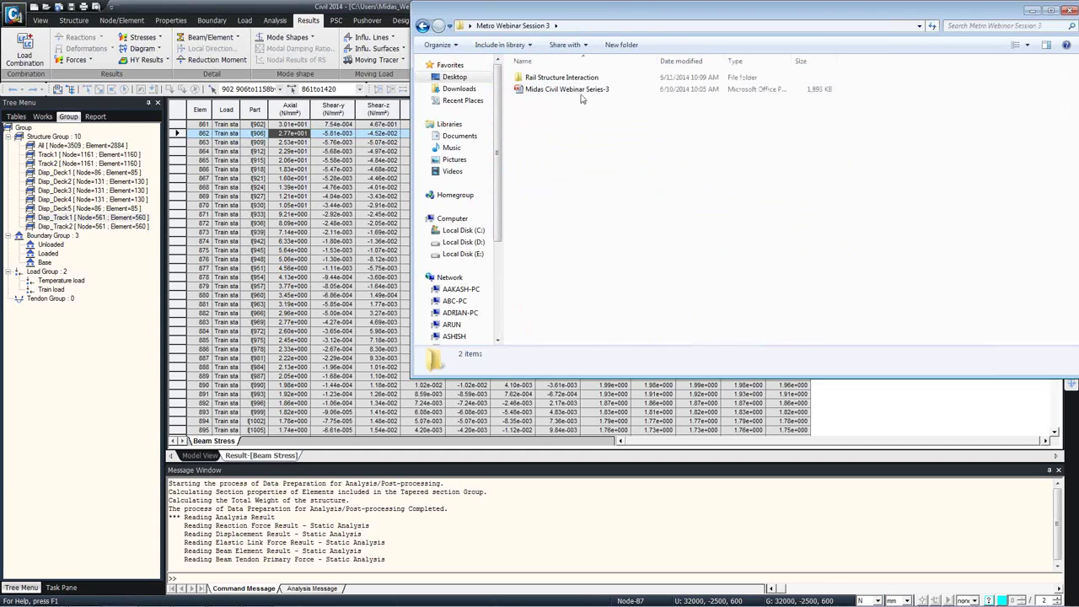
pyautogui.click(570, 78)
pyautogui.doubleClick(570, 78)
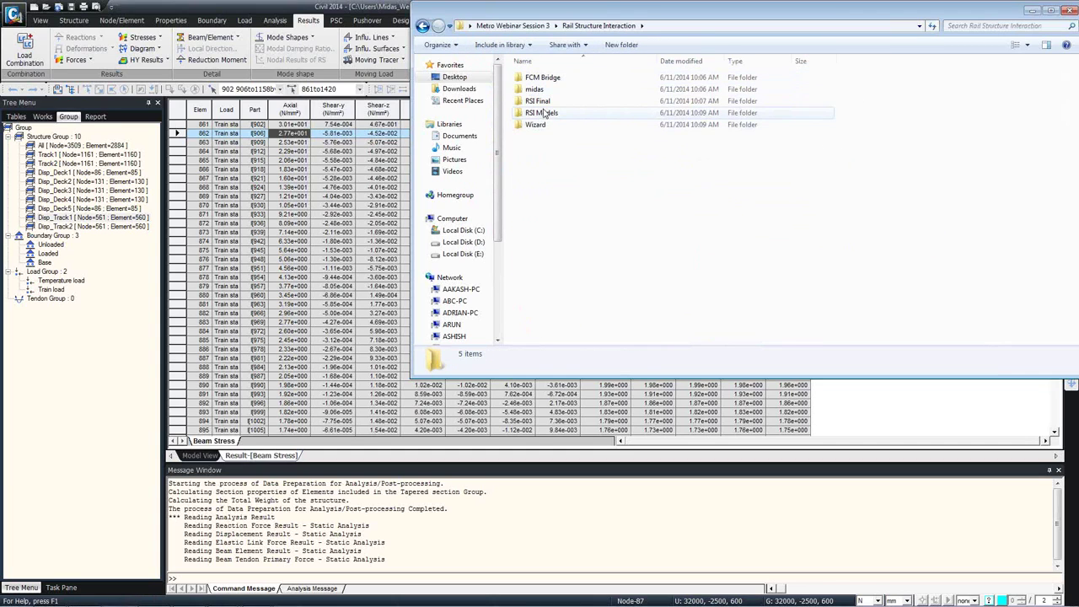
pyautogui.doubleClick(548, 111)
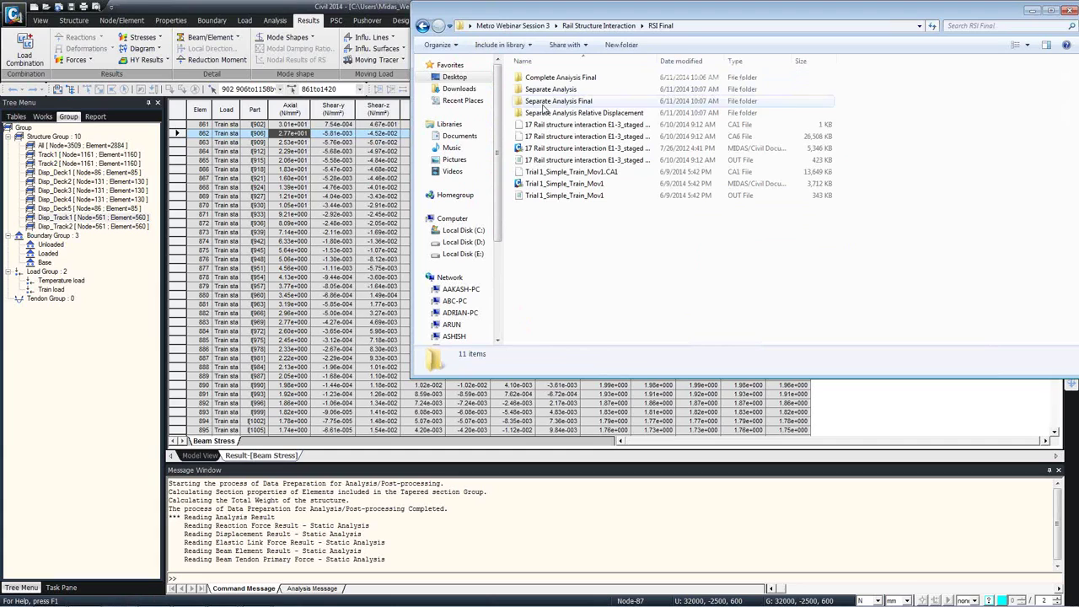
pyautogui.doubleClick(565, 100)
pyautogui.doubleClick(558, 77)
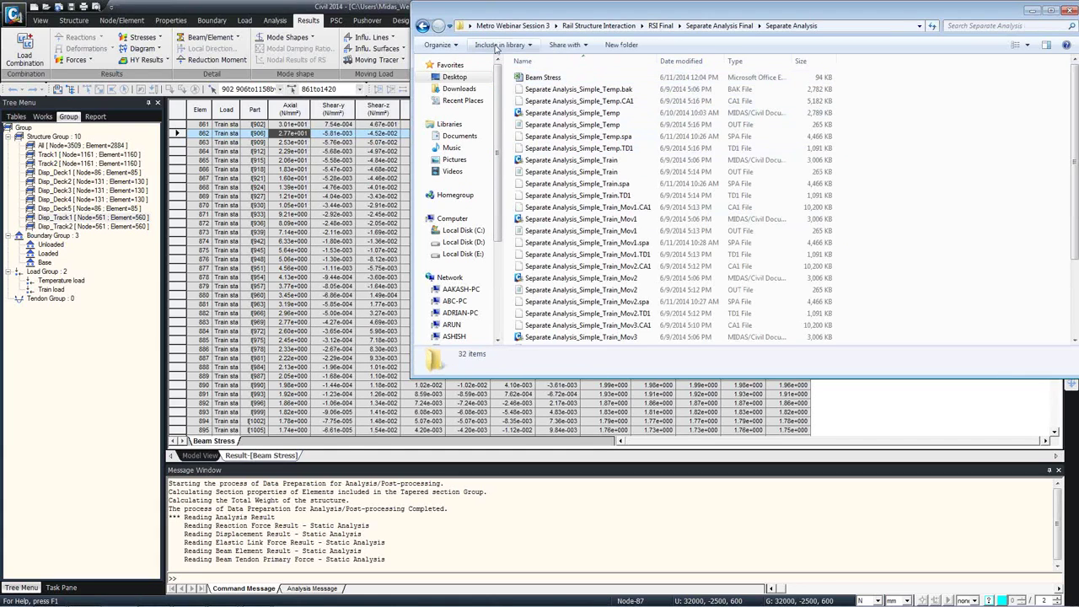
# - Open the exported Beam Stress workbook in Excel and look through its element stress rows
pyautogui.click(542, 77)
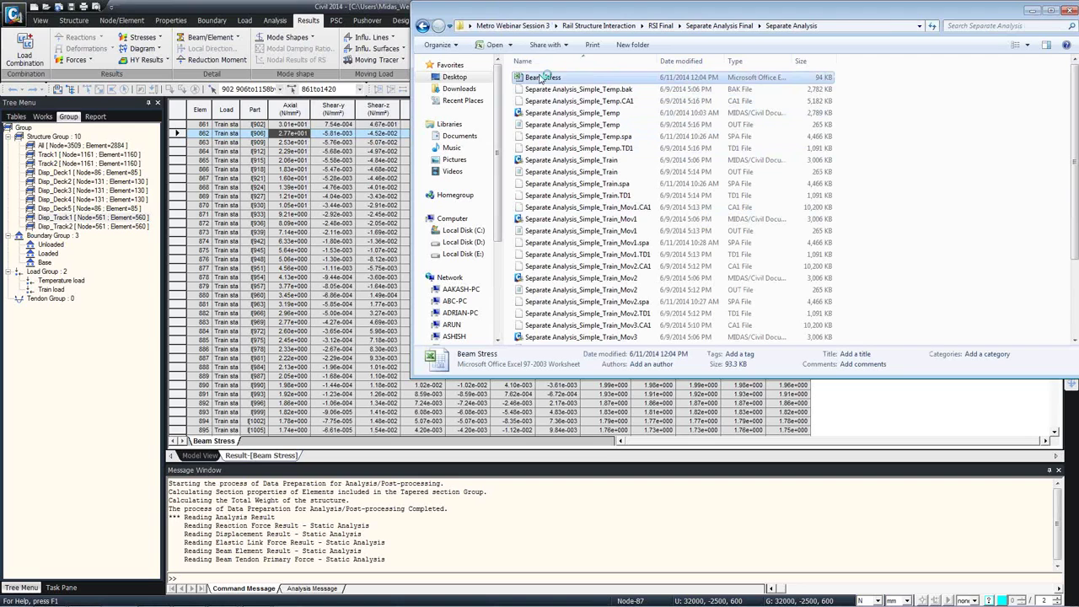
pyautogui.doubleClick(542, 78)
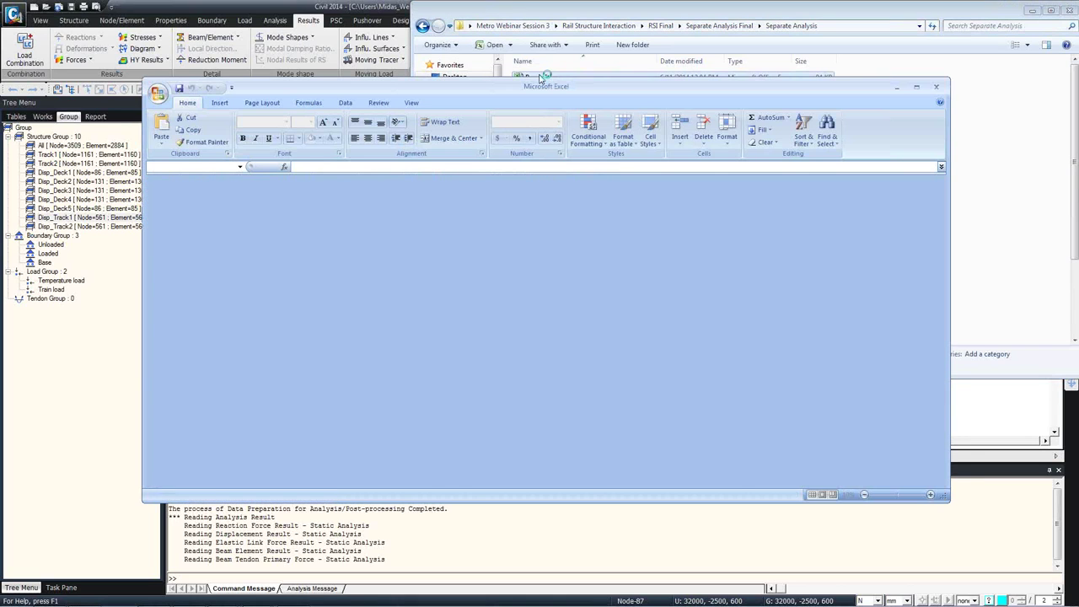
pyautogui.click(496, 335)
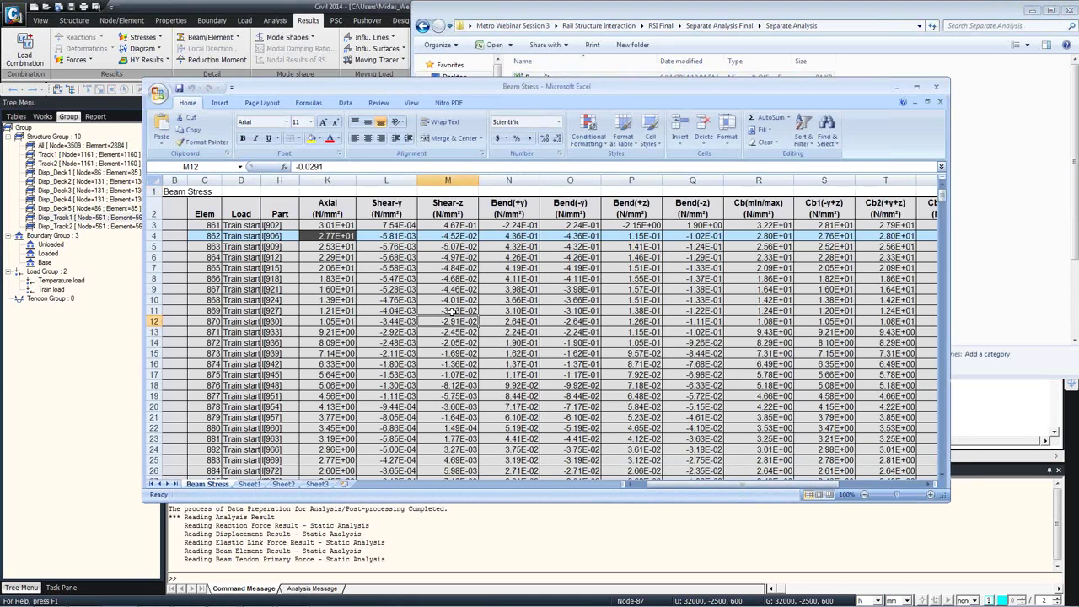
pyautogui.scroll(-20, 451, 312)
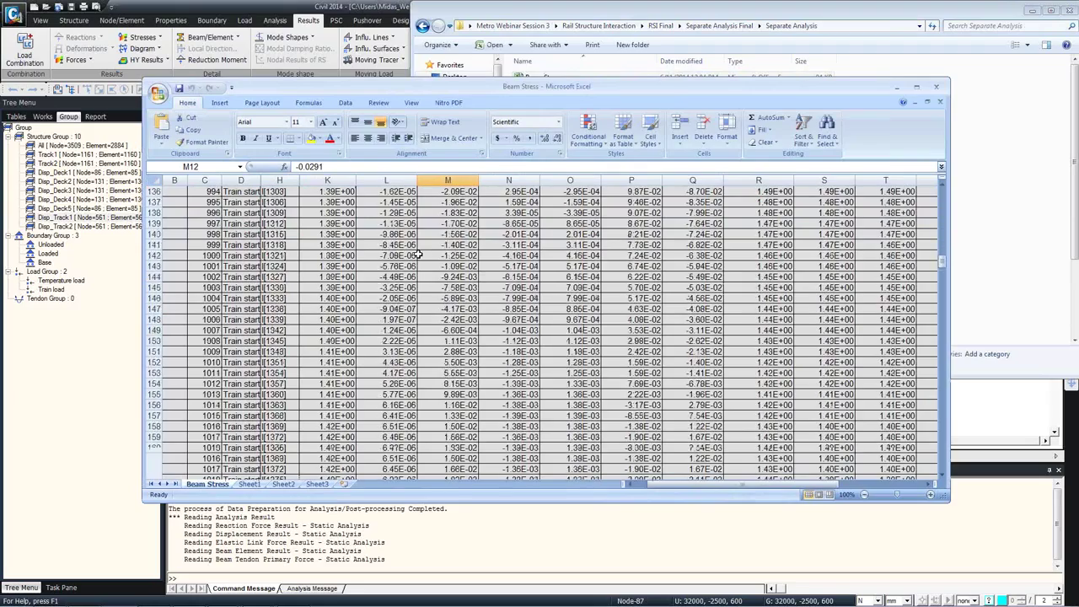
pyautogui.scroll(-15, 421, 262)
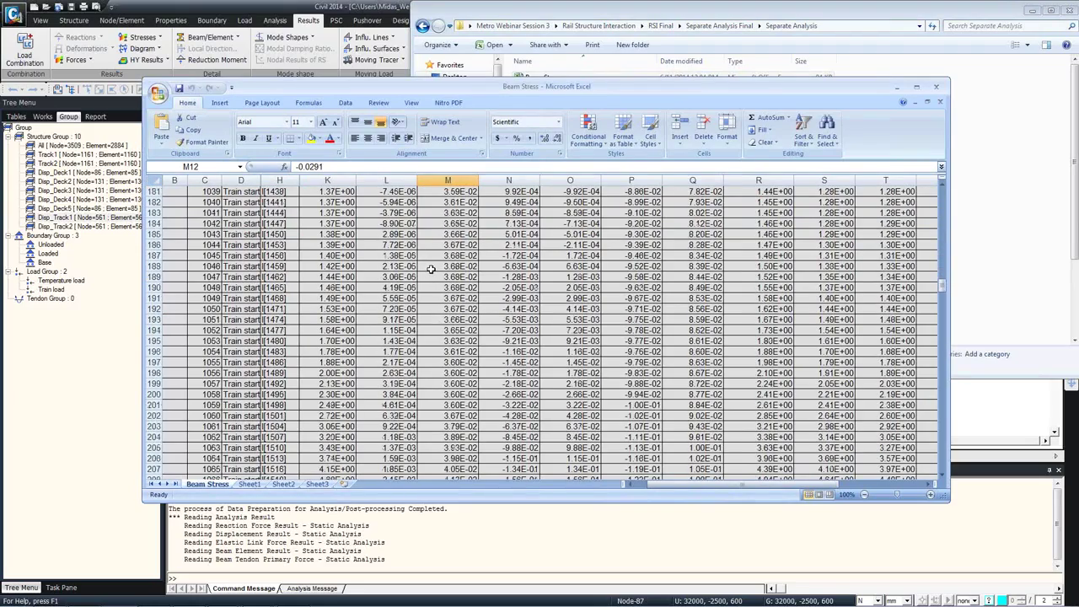
# - Close the Beam Stress workbook, Excel and the folder window to return to the beam stress table in midas Civil
pyautogui.click(940, 102)
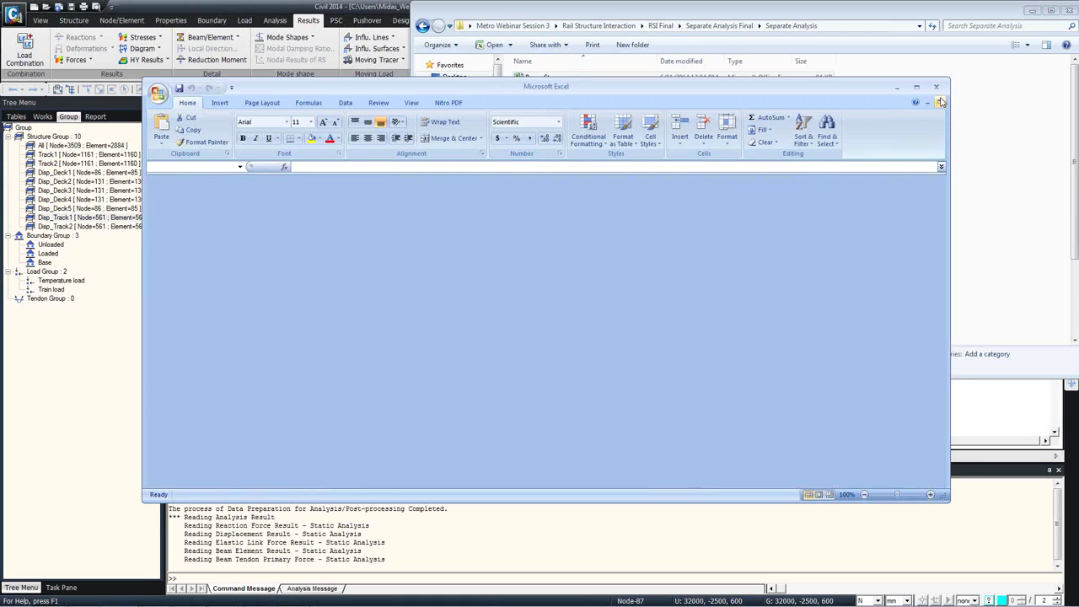
pyautogui.click(936, 86)
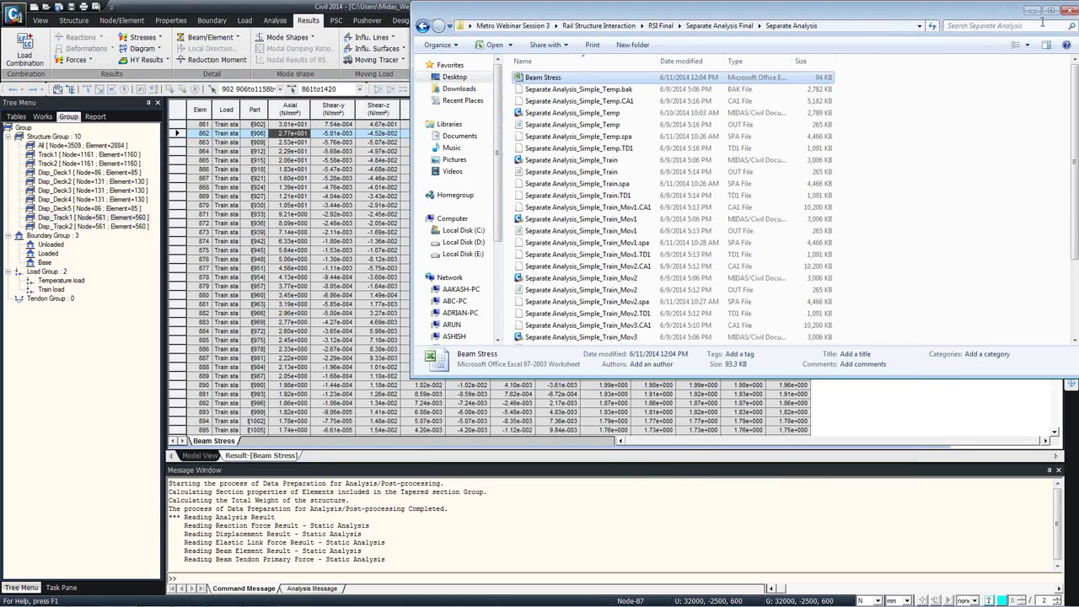
pyautogui.click(1066, 10)
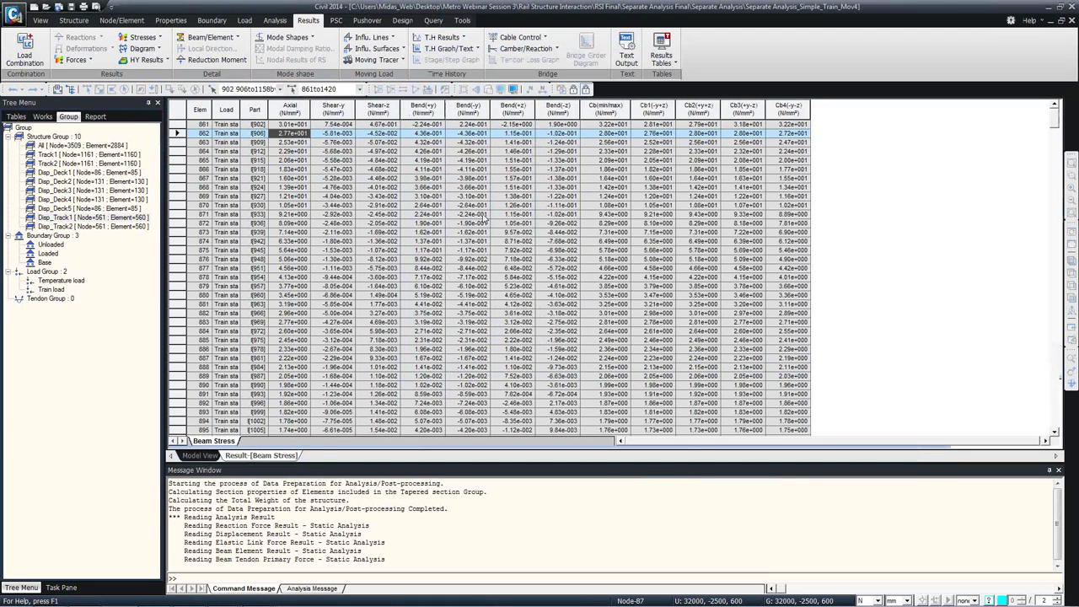
# - Define a diagram group named DX Rail for the DX displacements of the Track1 and Track2 structure groups
pyautogui.click(199, 455)
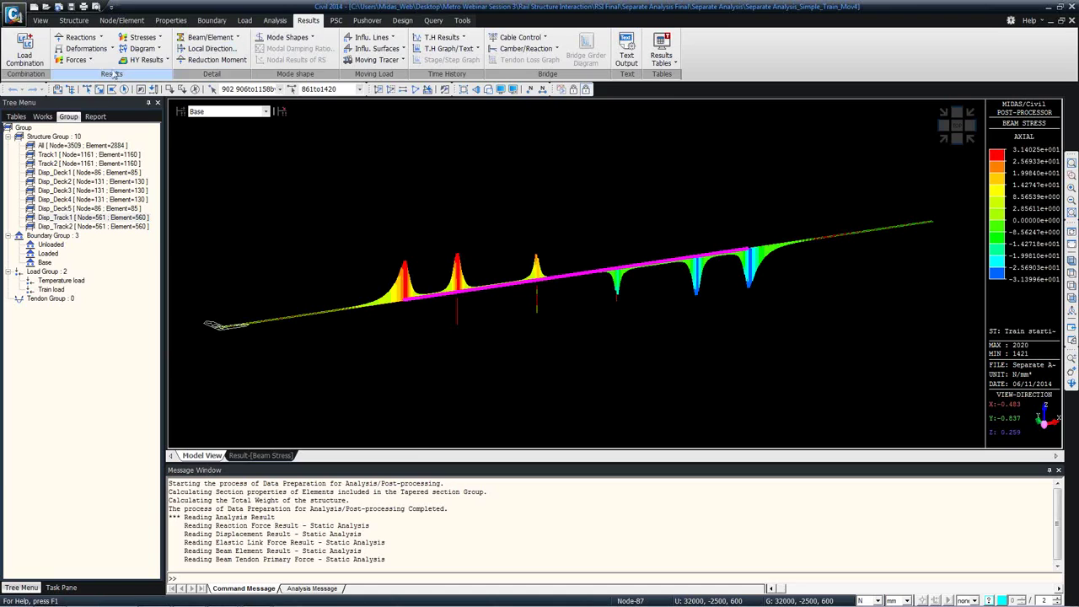
pyautogui.click(141, 48)
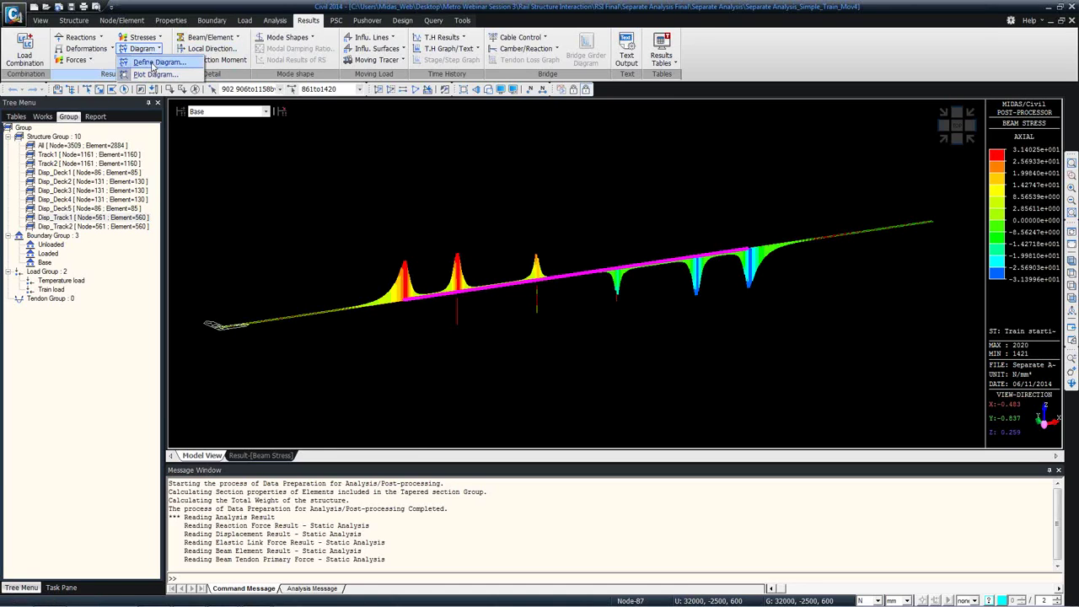
pyautogui.click(152, 63)
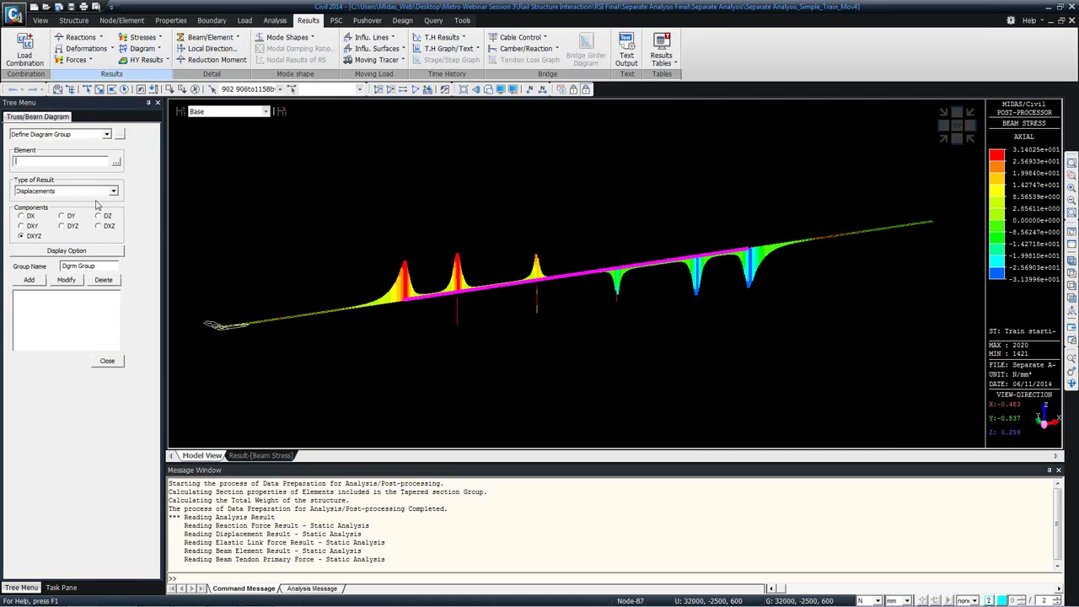
pyautogui.click(29, 216)
pyautogui.click(116, 162)
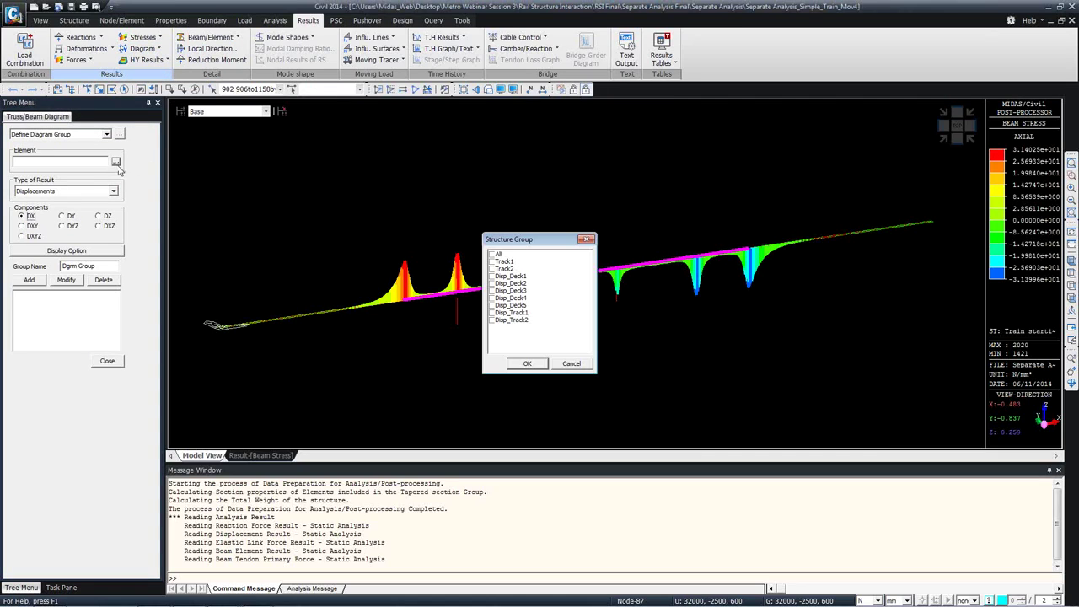
pyautogui.click(492, 262)
pyautogui.click(500, 268)
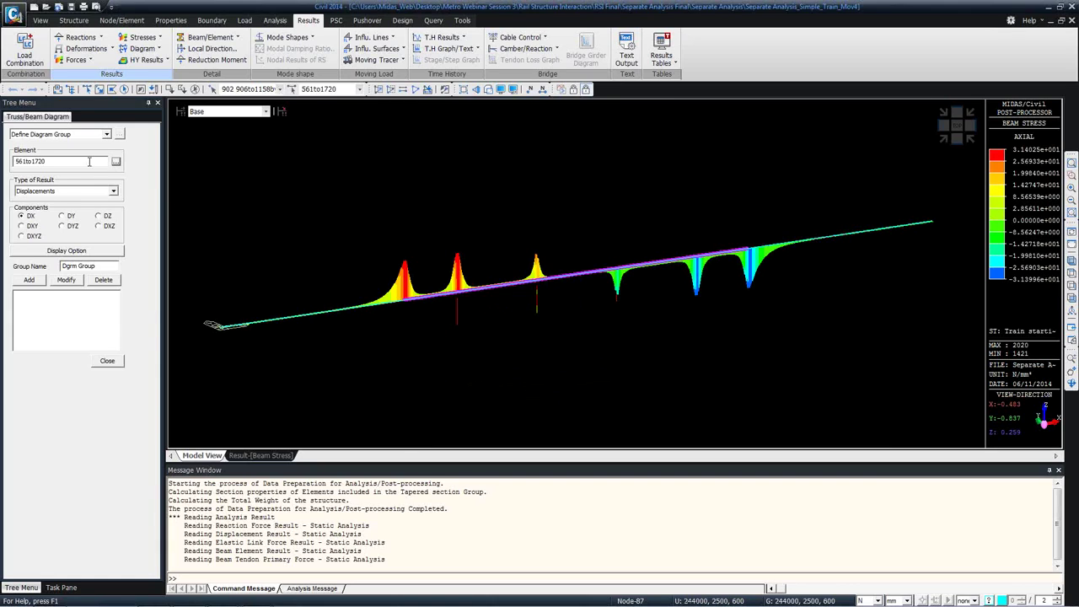
pyautogui.click(530, 364)
pyautogui.moveTo(97, 268); pyautogui.dragTo(19, 270)
pyautogui.write('DX Rail')
pyautogui.click(27, 280)
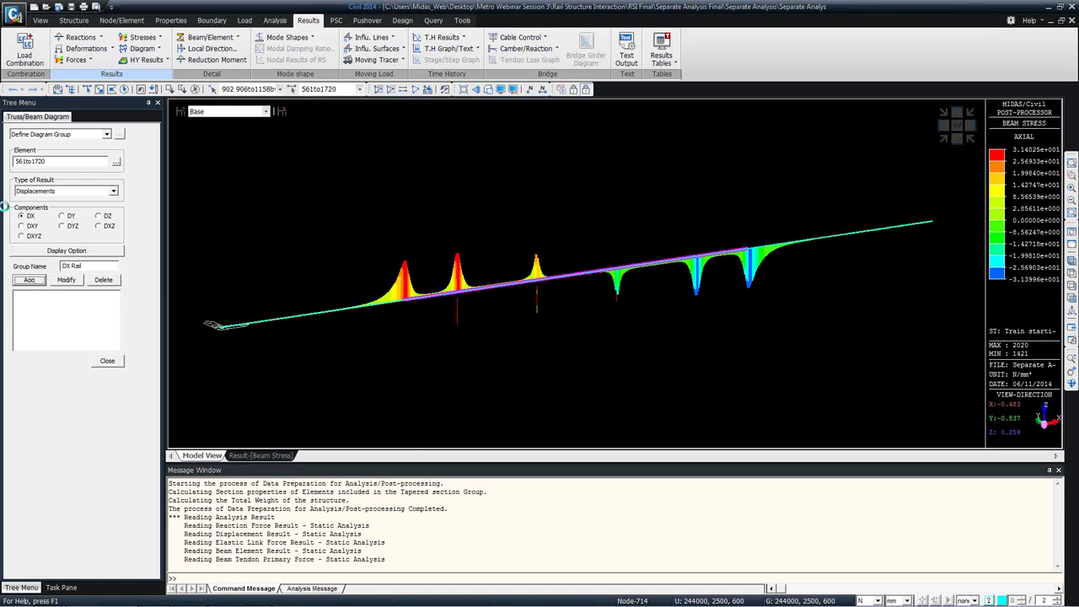
# - Define a second DX displacement diagram group named DX Deck for structure groups Disp_Deck1 through Disp_Deck5
pyautogui.click(117, 161)
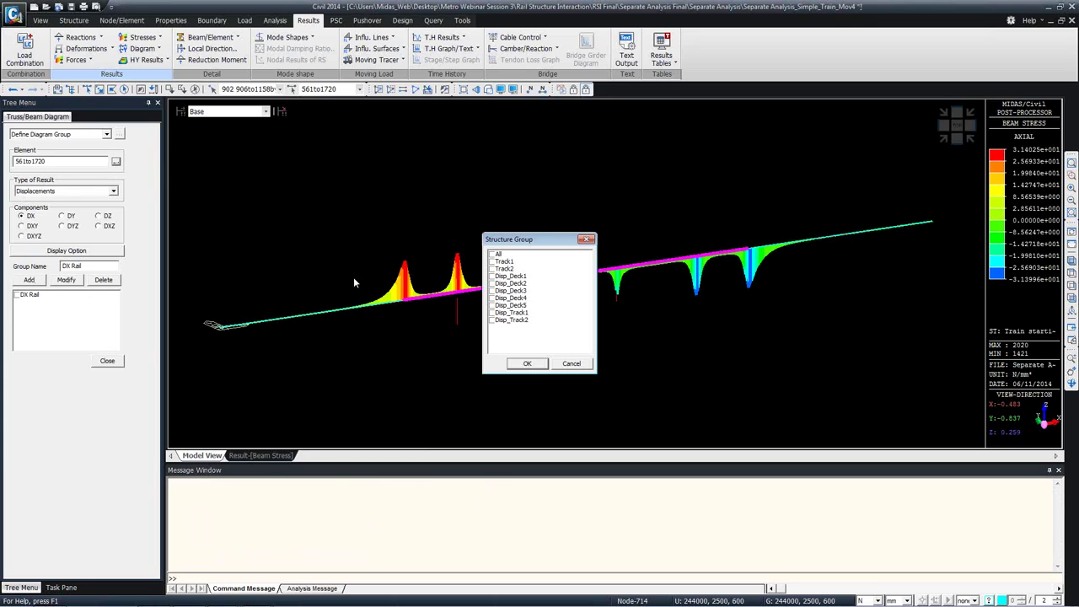
pyautogui.click(492, 276)
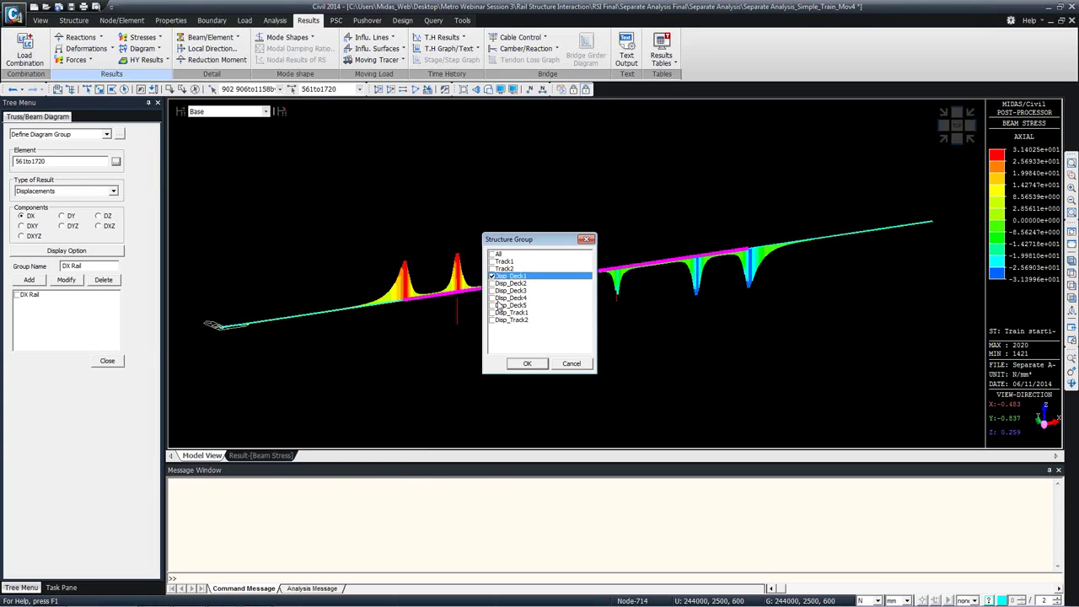
pyautogui.click(492, 306)
pyautogui.click(491, 290)
pyautogui.click(491, 284)
pyautogui.click(492, 298)
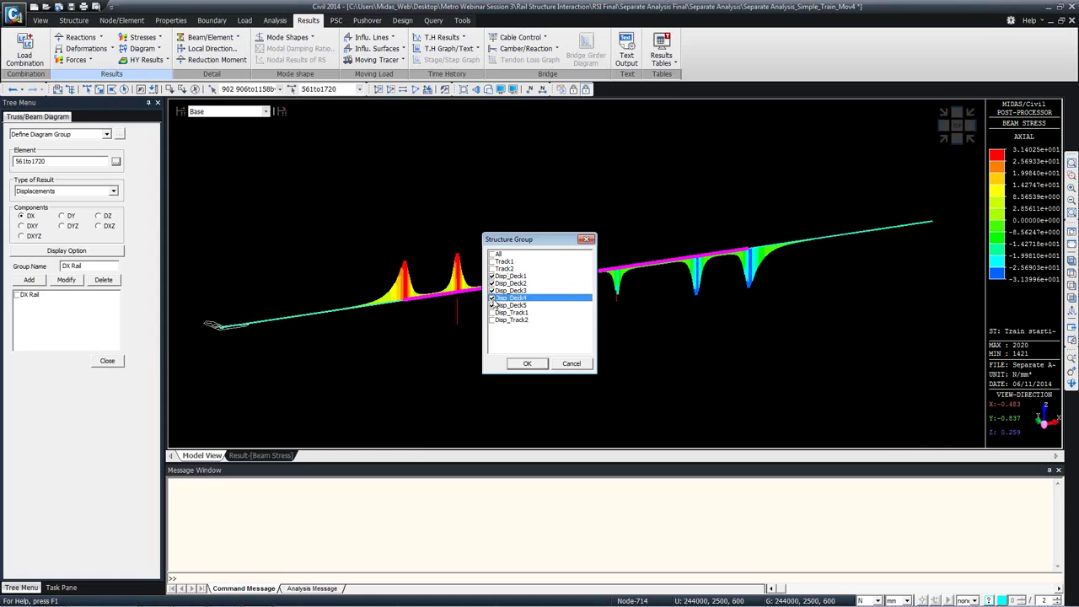
pyautogui.click(527, 364)
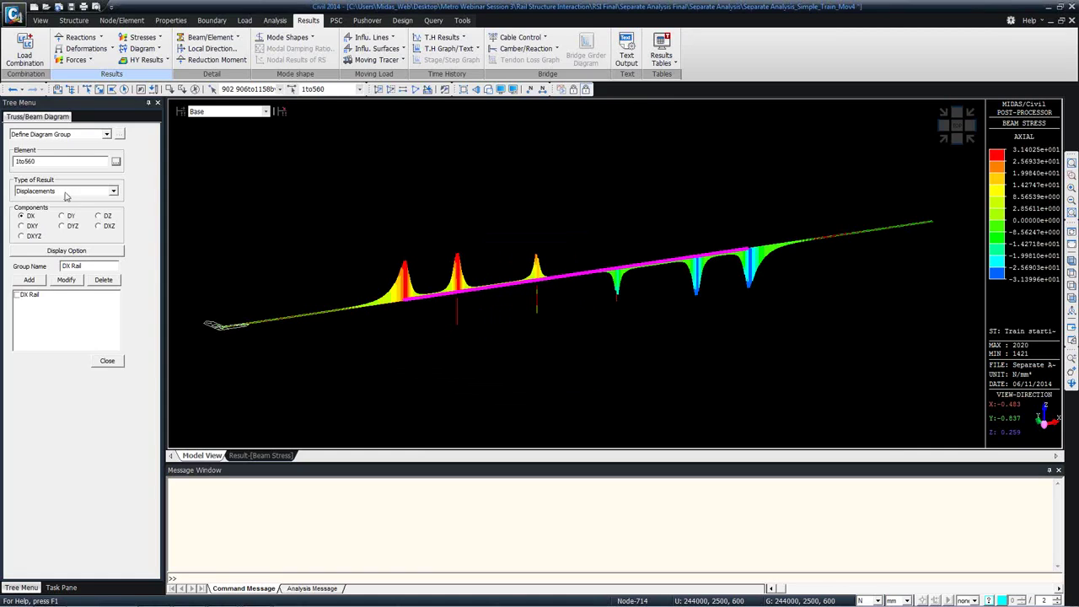
pyautogui.moveTo(49, 159); pyautogui.dragTo(8, 156)
pyautogui.click(36, 165)
pyautogui.moveTo(86, 266); pyautogui.dragTo(73, 266)
pyautogui.click(29, 279)
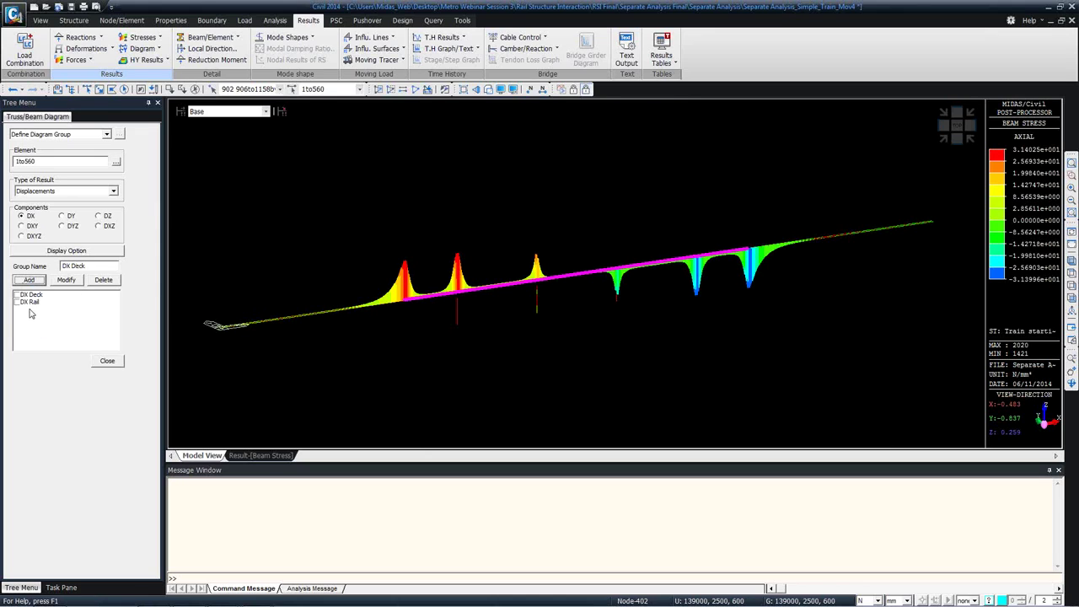
pyautogui.click(107, 362)
# - Plot the DX Deck and DX Rail diagrams for the train starting/break load case, giving DX Rail a solid fill and no displayed values
pyautogui.click(144, 48)
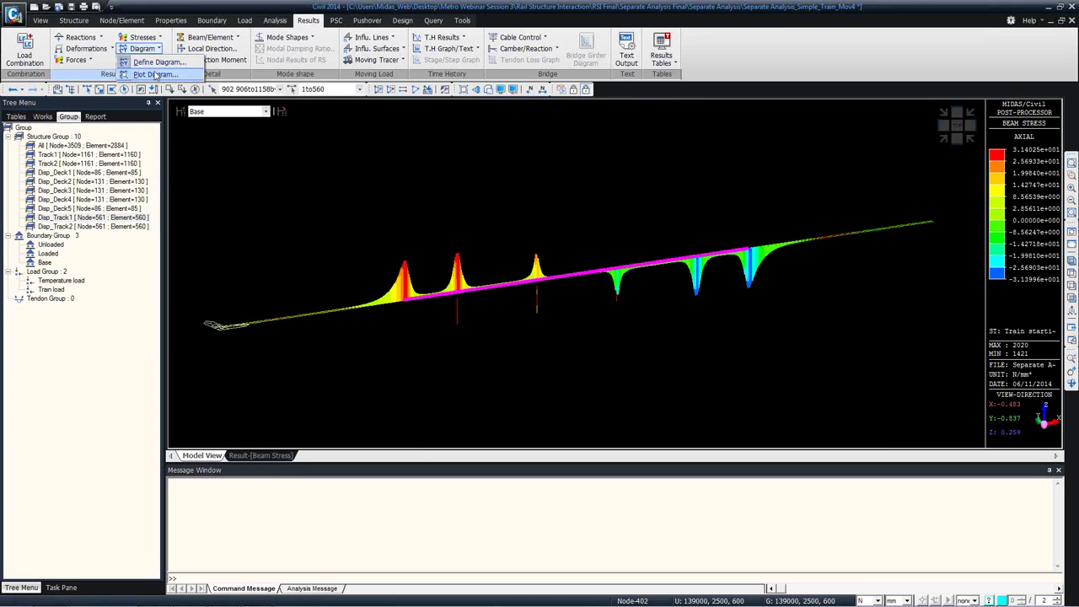
pyautogui.click(158, 74)
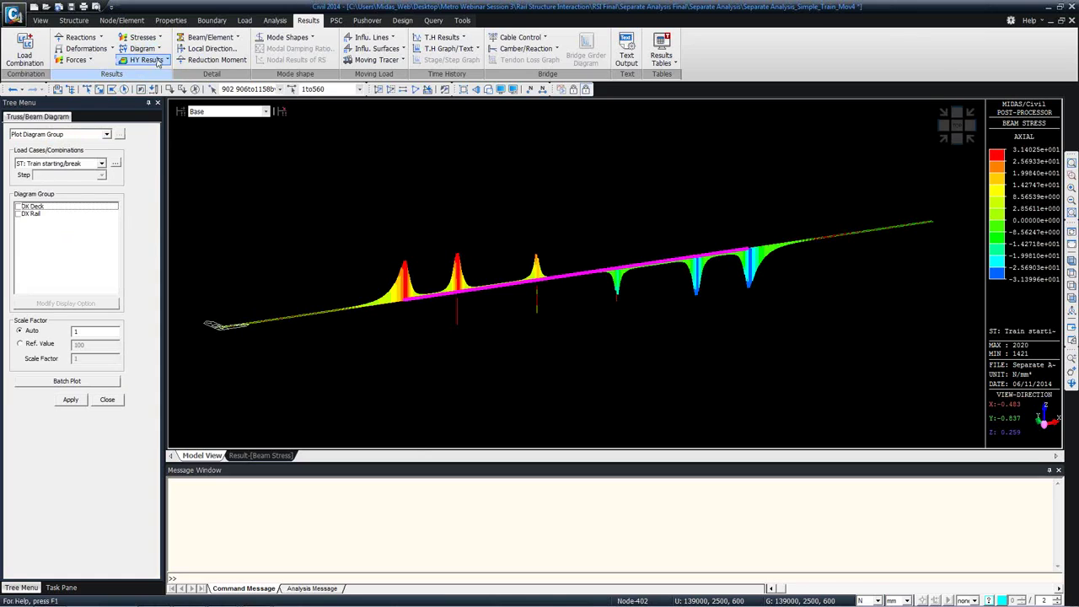
pyautogui.click(18, 206)
pyautogui.click(17, 213)
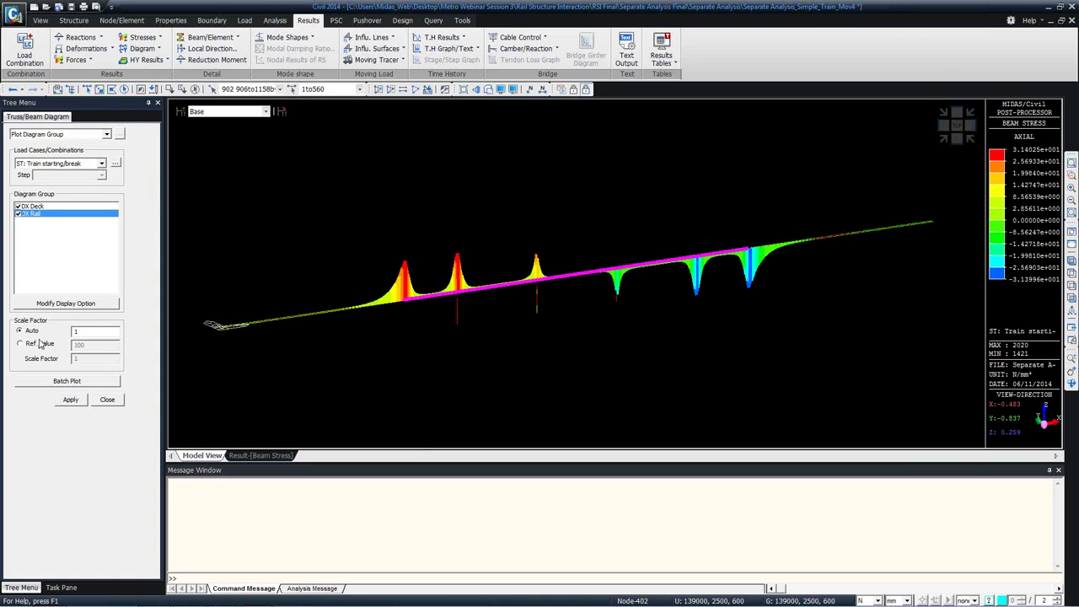
pyautogui.click(52, 303)
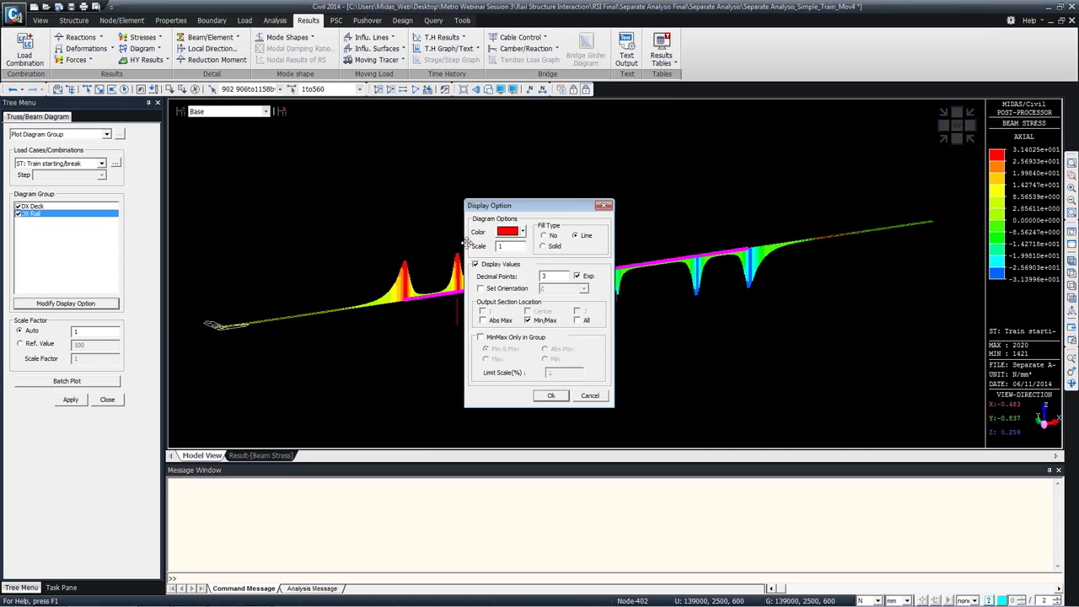
pyautogui.click(490, 265)
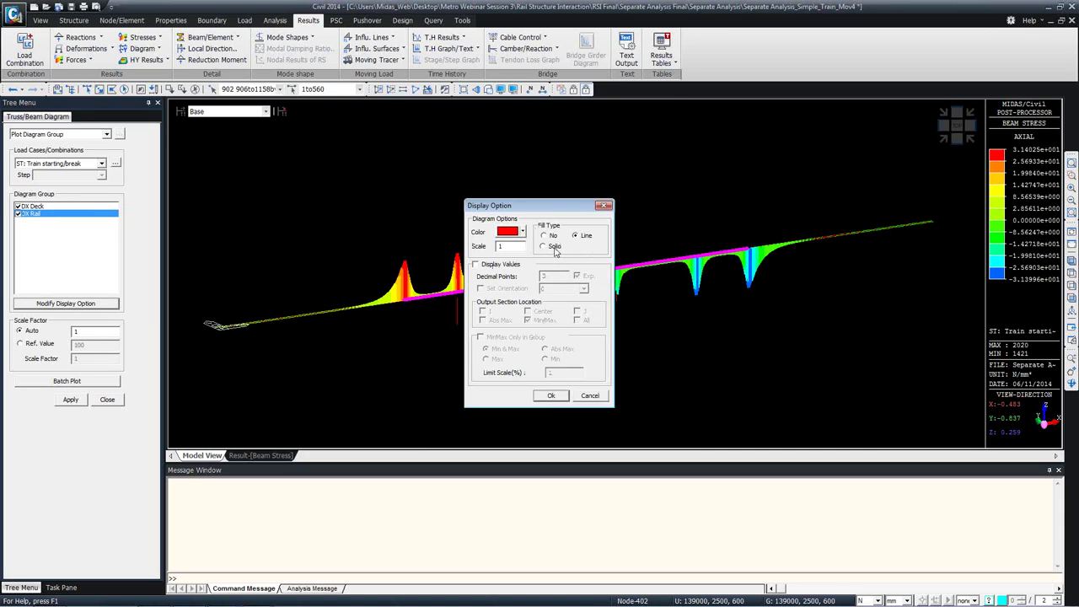
pyautogui.click(554, 248)
pyautogui.click(551, 395)
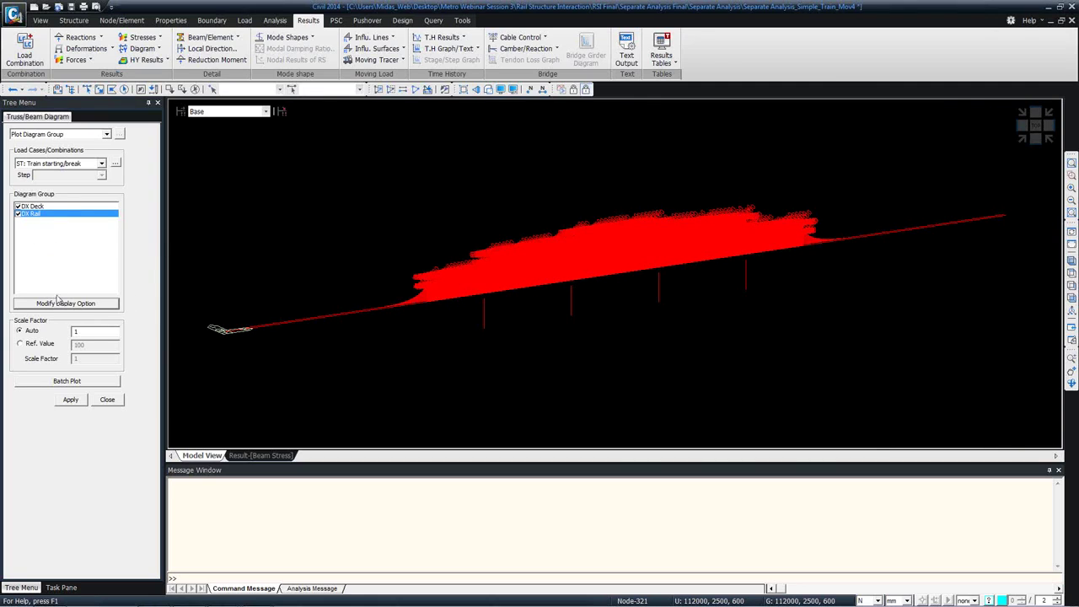
# - Color the DX Deck displacement diagram blue with its values hidden, and compare it with DX Rail from the front
pyautogui.click(36, 206)
pyautogui.click(66, 303)
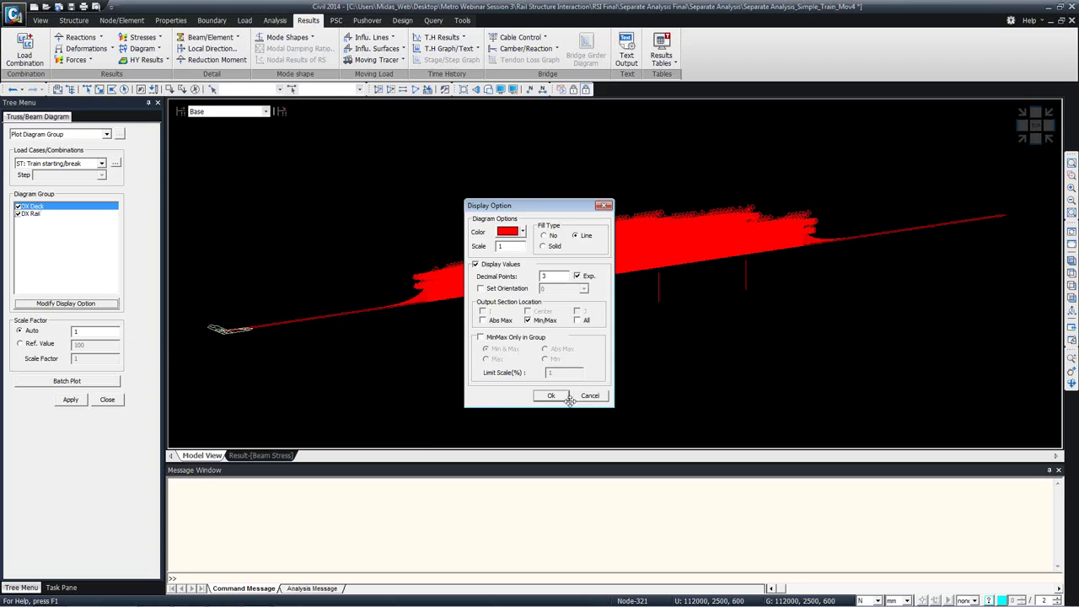
pyautogui.click(523, 231)
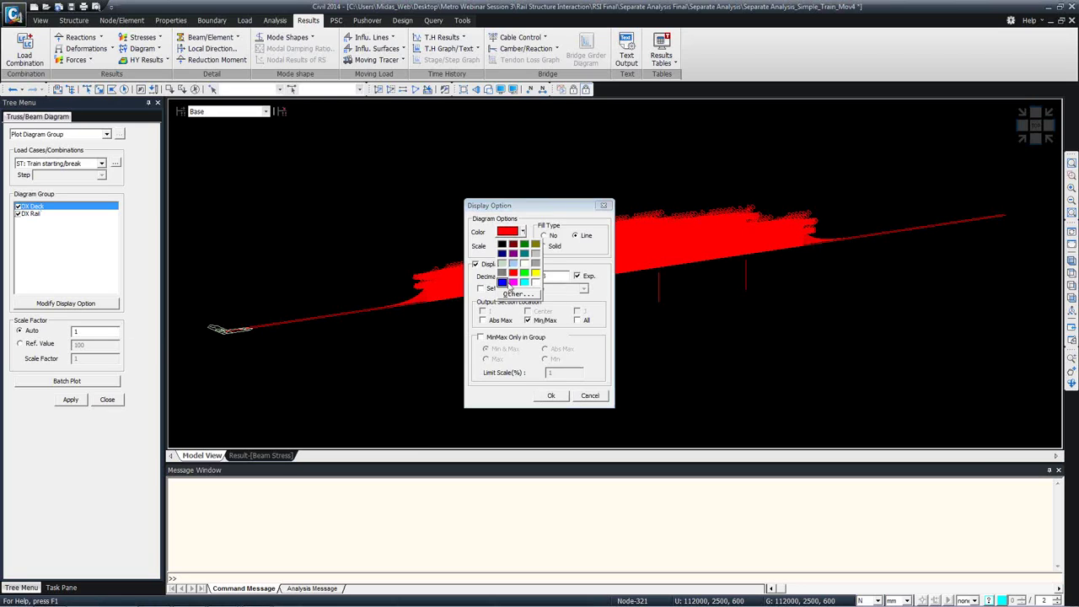
pyautogui.click(504, 280)
pyautogui.click(476, 264)
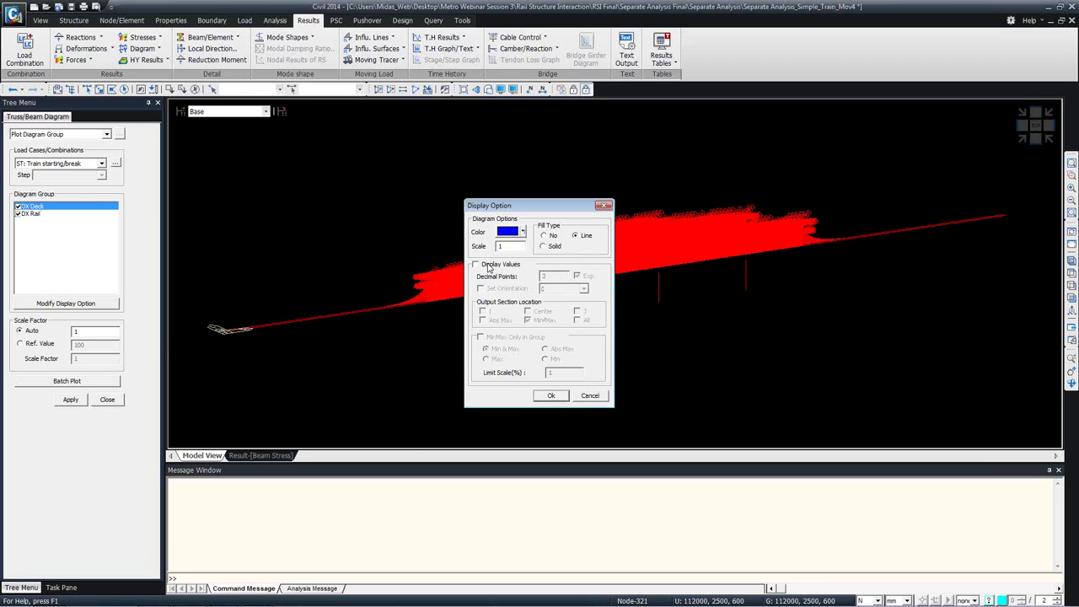
pyautogui.click(551, 395)
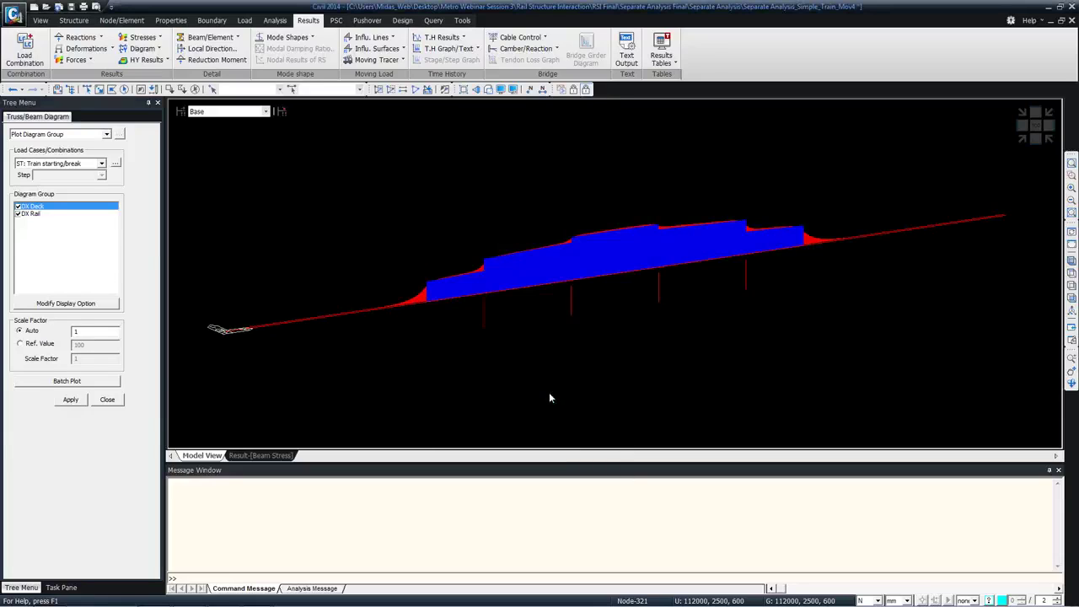
pyautogui.click(1037, 139)
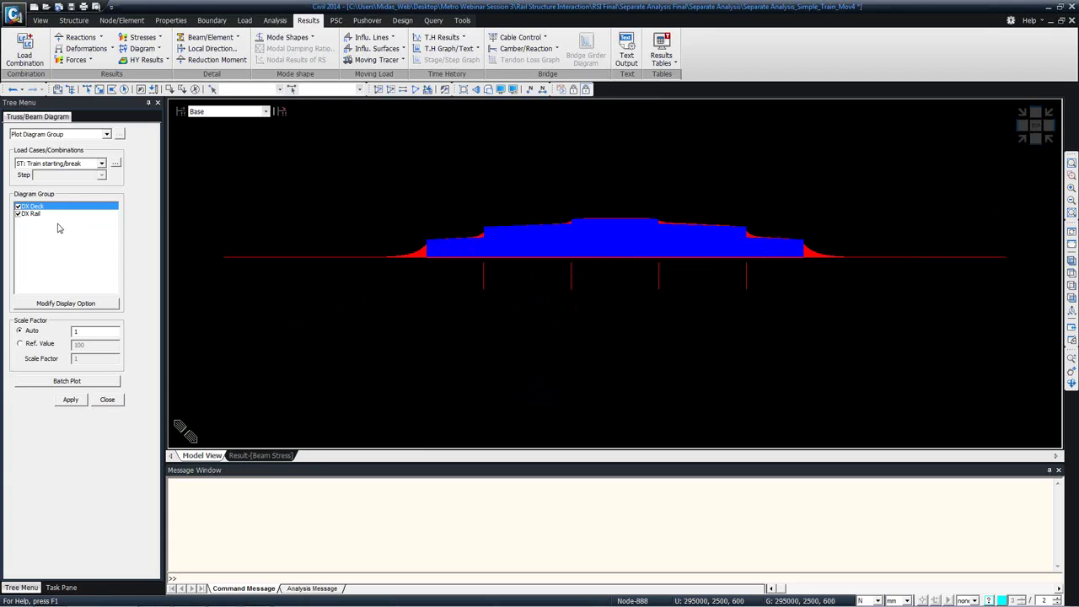
pyautogui.click(1071, 269)
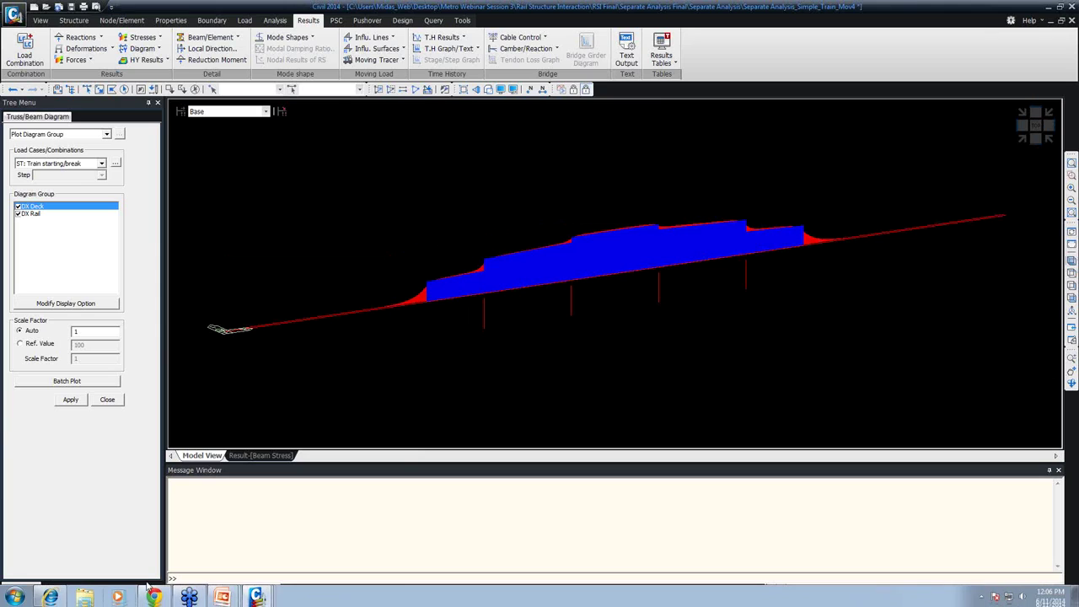
# - Switch to the Separate Analysis_Simple_Temp model and reveal the element temperatures under its temperature load case
pyautogui.moveTo(260, 595)
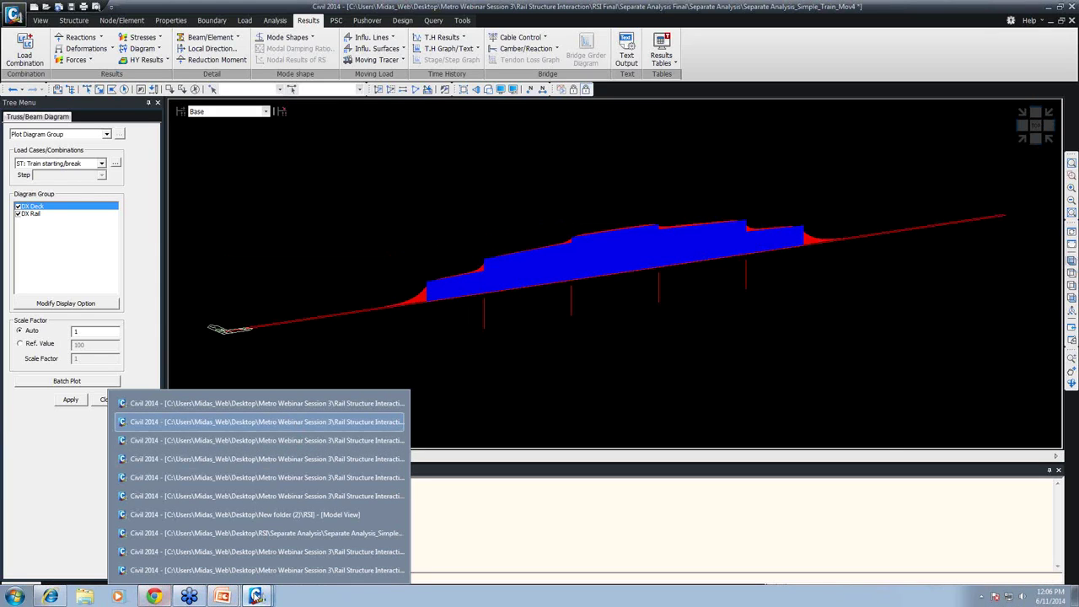
pyautogui.click(259, 408)
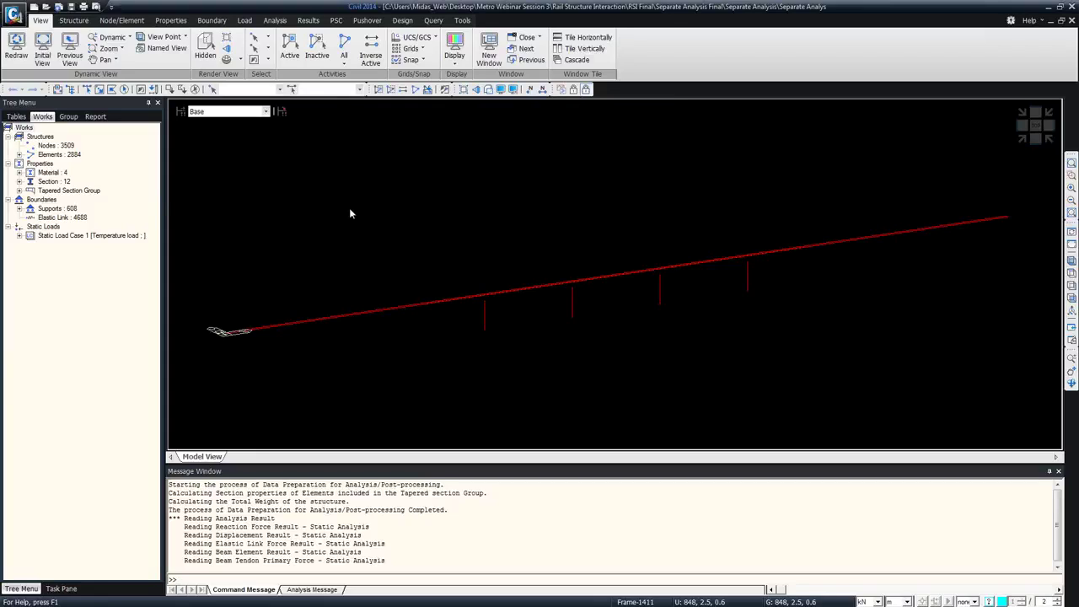
pyautogui.click(20, 235)
# - Display the axial (Sax) beam stress diagram for the temperature load with contours and a legend
pyautogui.moveTo(531, 190); pyautogui.dragTo(685, 431)
pyautogui.rightClick(619, 192)
pyautogui.moveTo(612, 220)
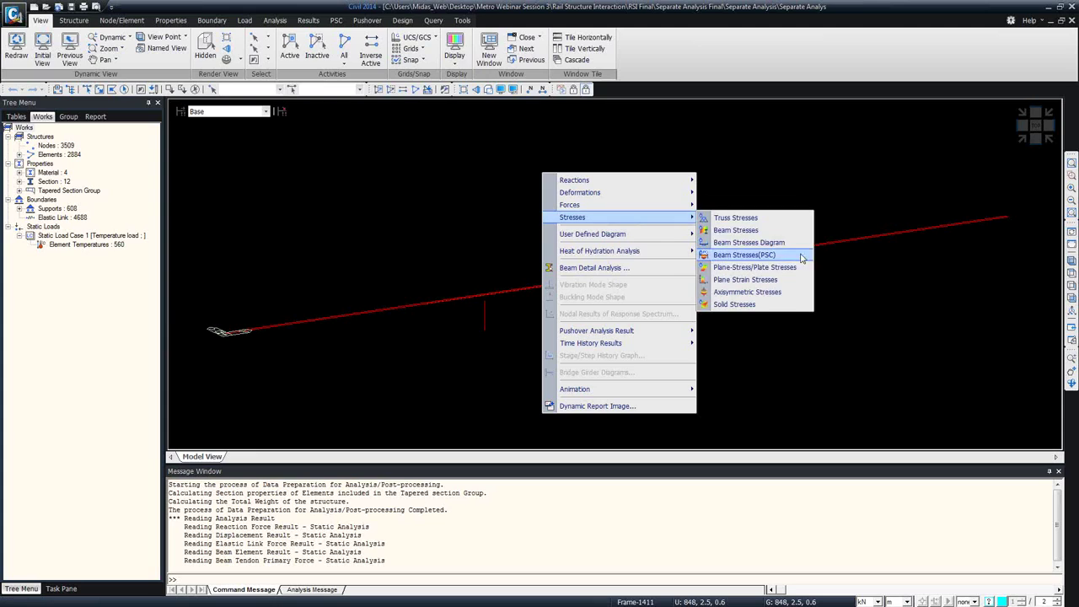
pyautogui.click(754, 243)
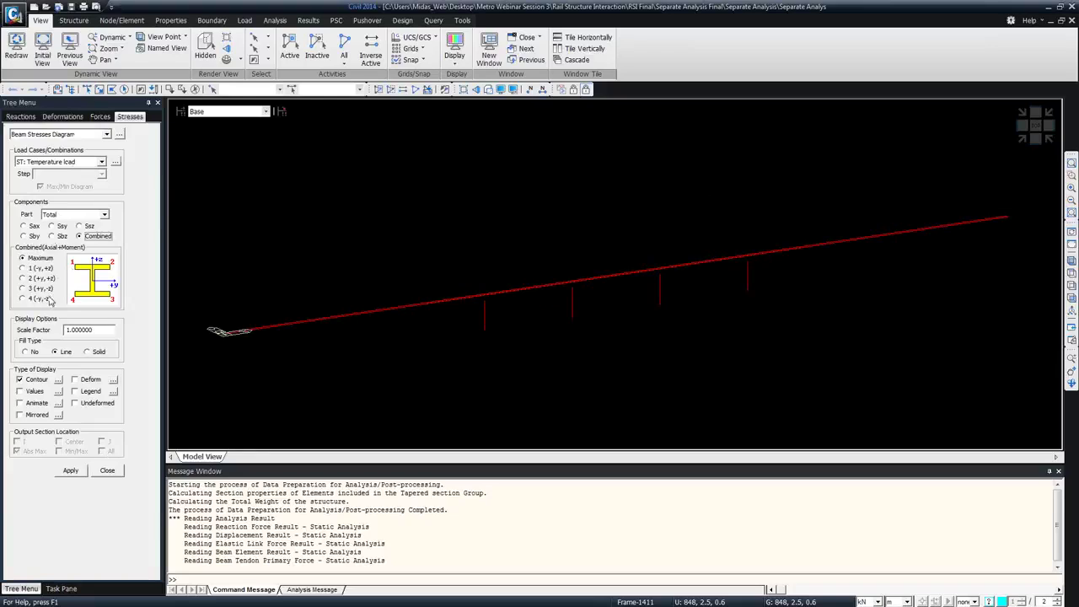
pyautogui.click(23, 227)
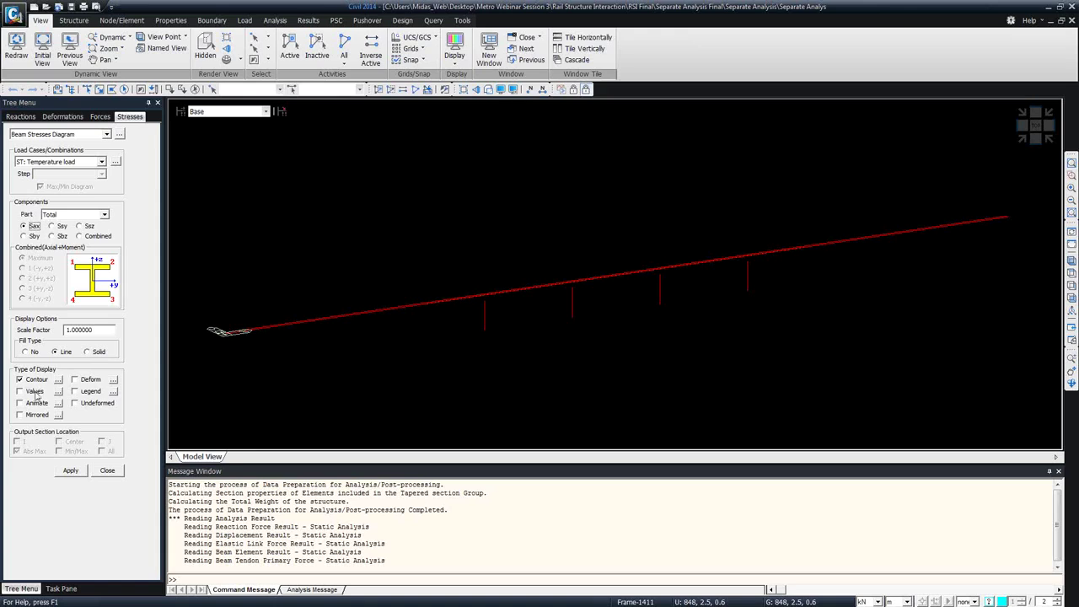
pyautogui.click(76, 392)
pyautogui.click(72, 472)
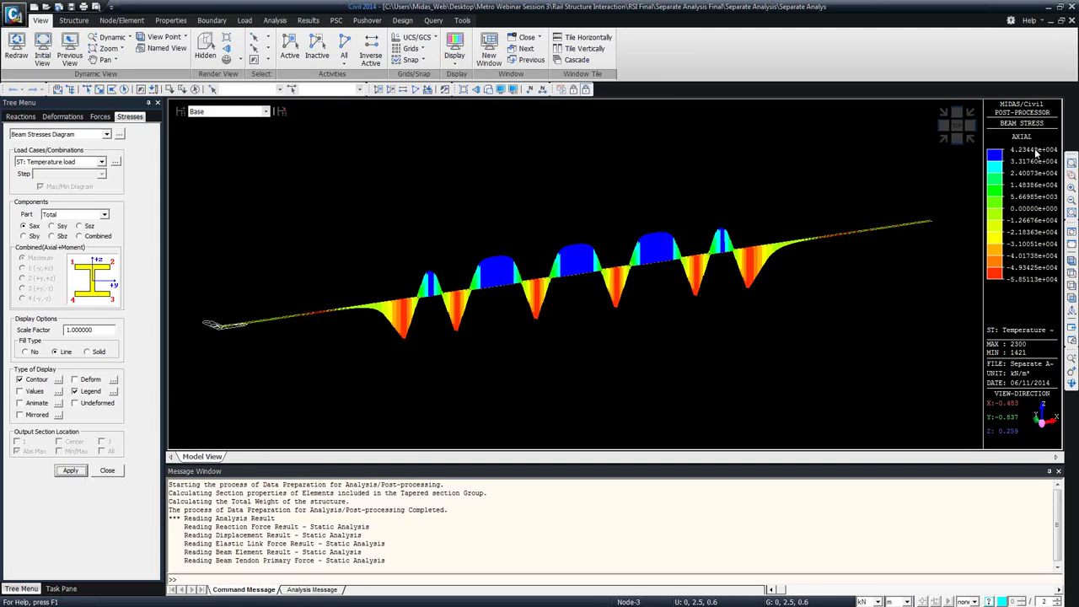
pyautogui.click(108, 471)
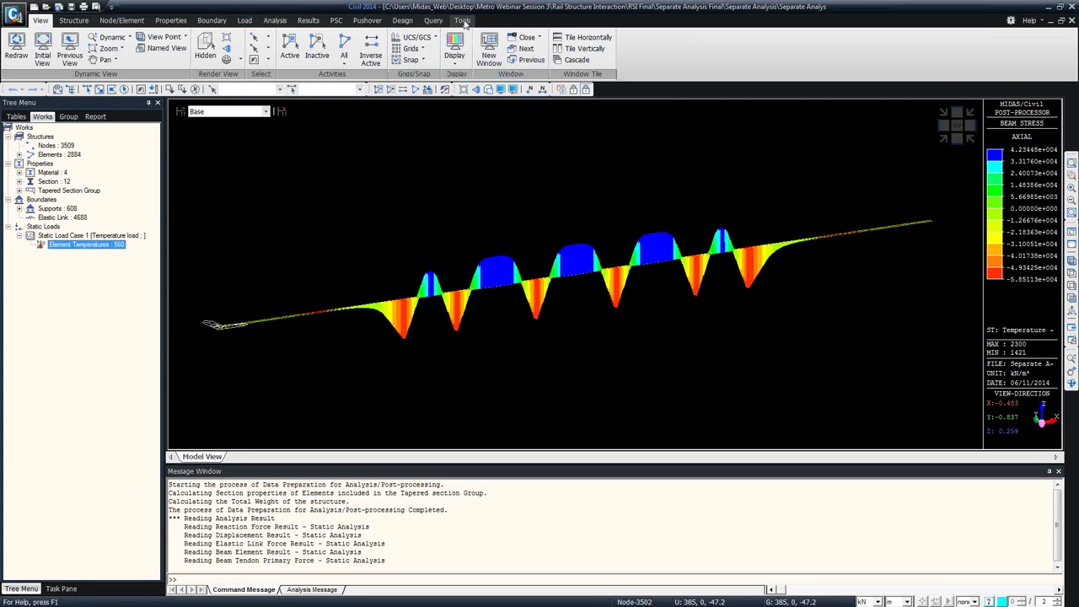
pyautogui.click(308, 20)
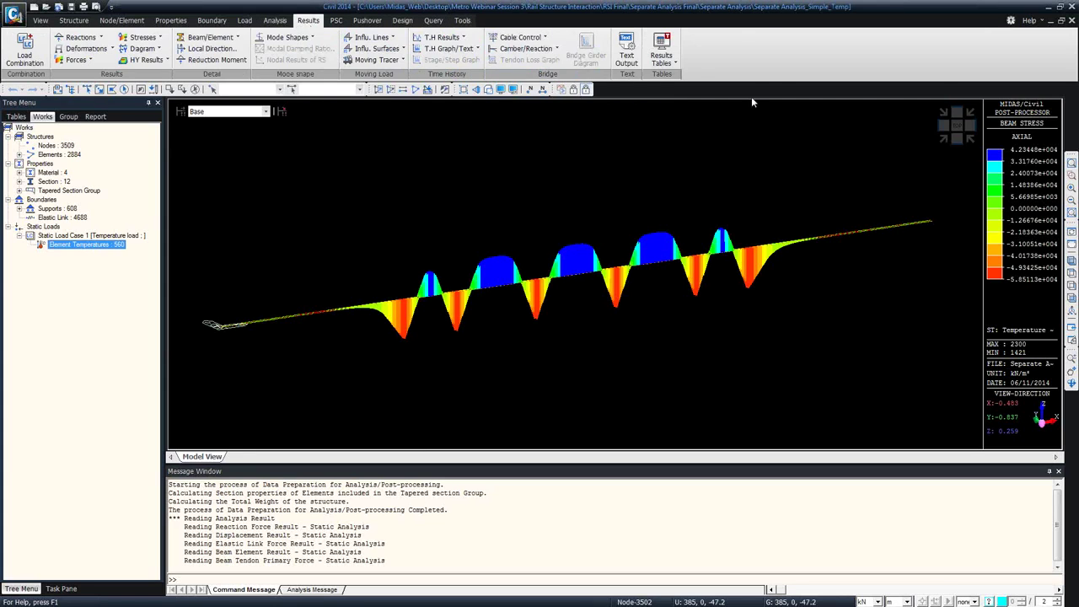
pyautogui.click(662, 52)
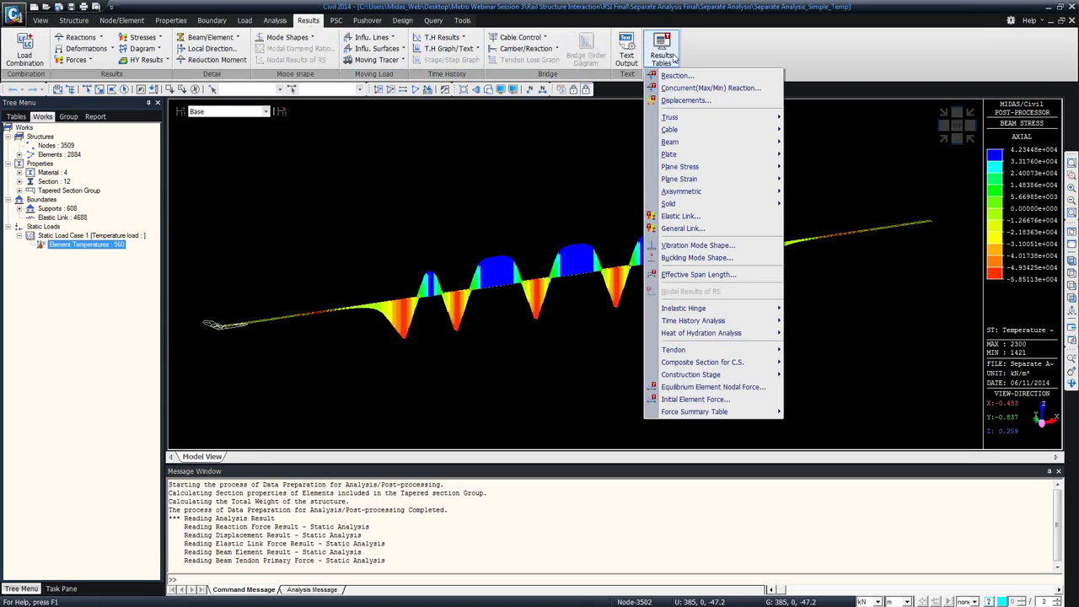
pyautogui.click(706, 108)
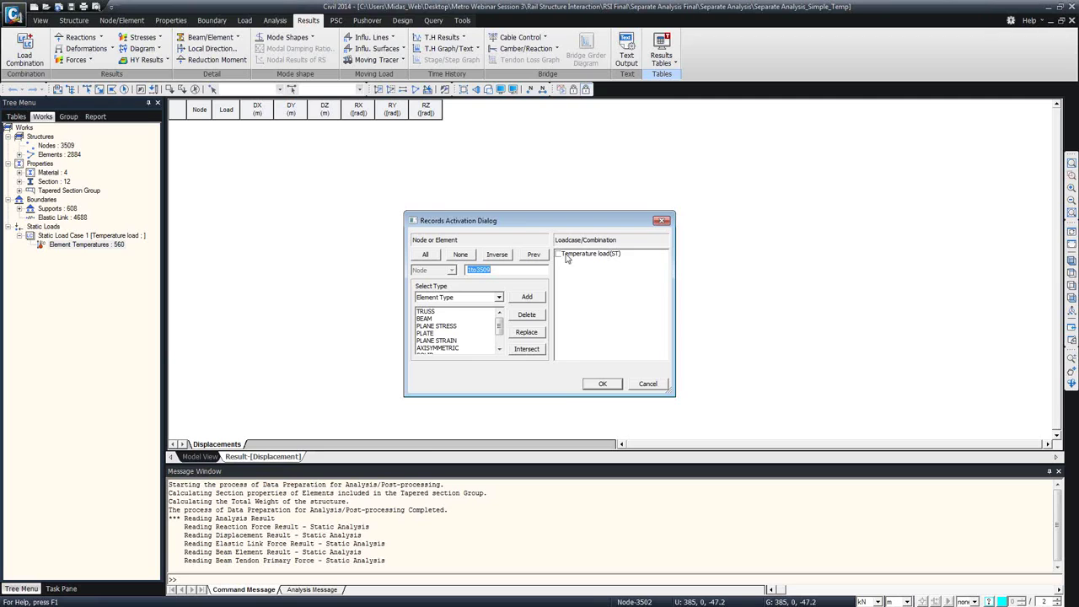
pyautogui.click(647, 384)
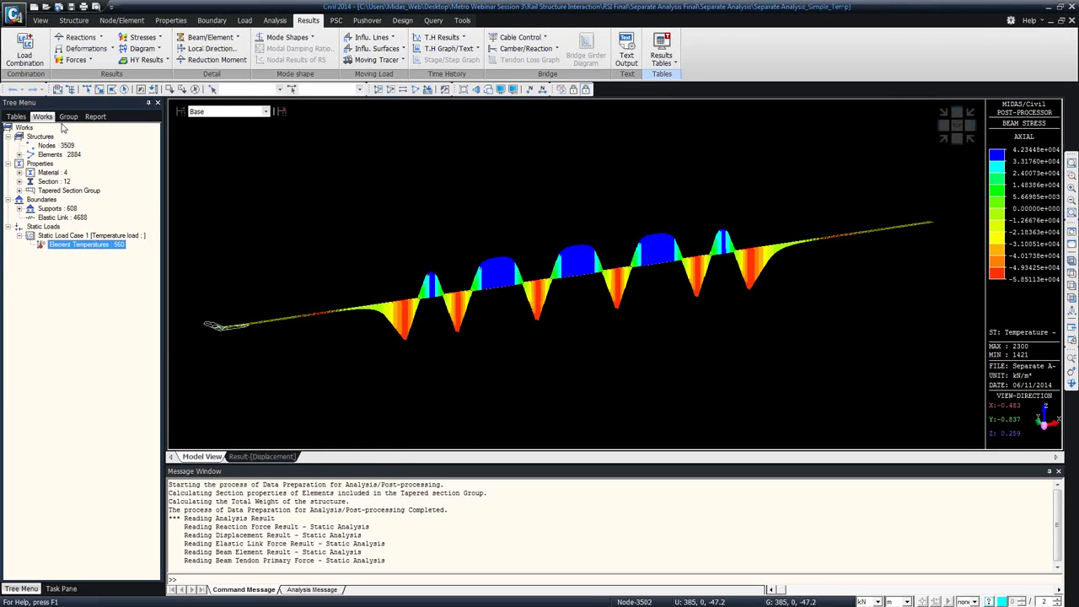
# - Select the Disp_Deck1 to Disp_Deck5 structure groups and take their element number range, 1to560
pyautogui.click(68, 118)
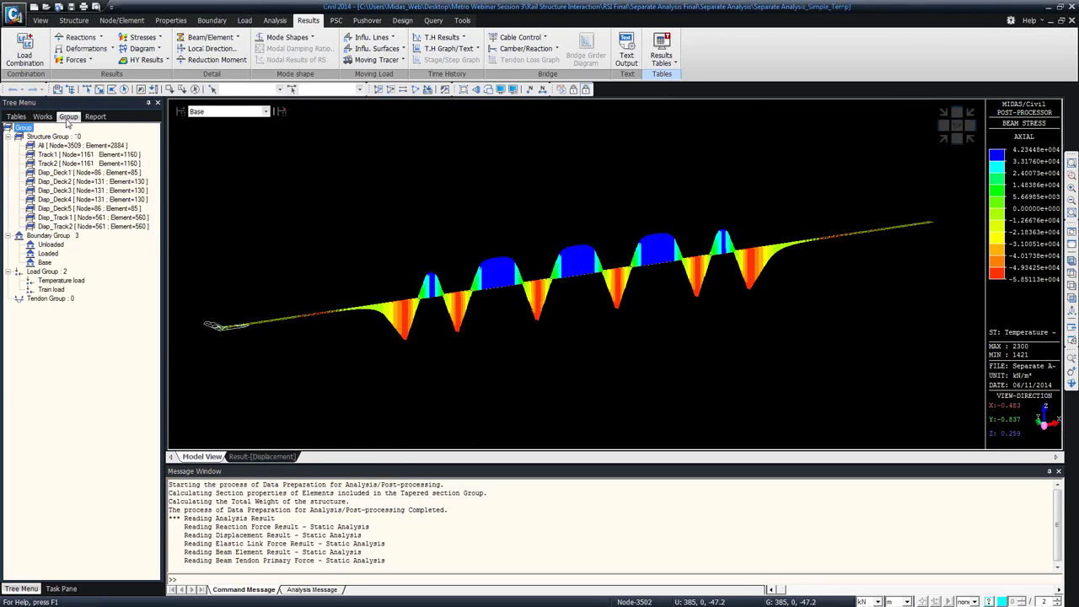
pyautogui.doubleClick(67, 174)
pyautogui.keyDown('shift'); pyautogui.doubleClick(70, 208); pyautogui.keyUp('shift')
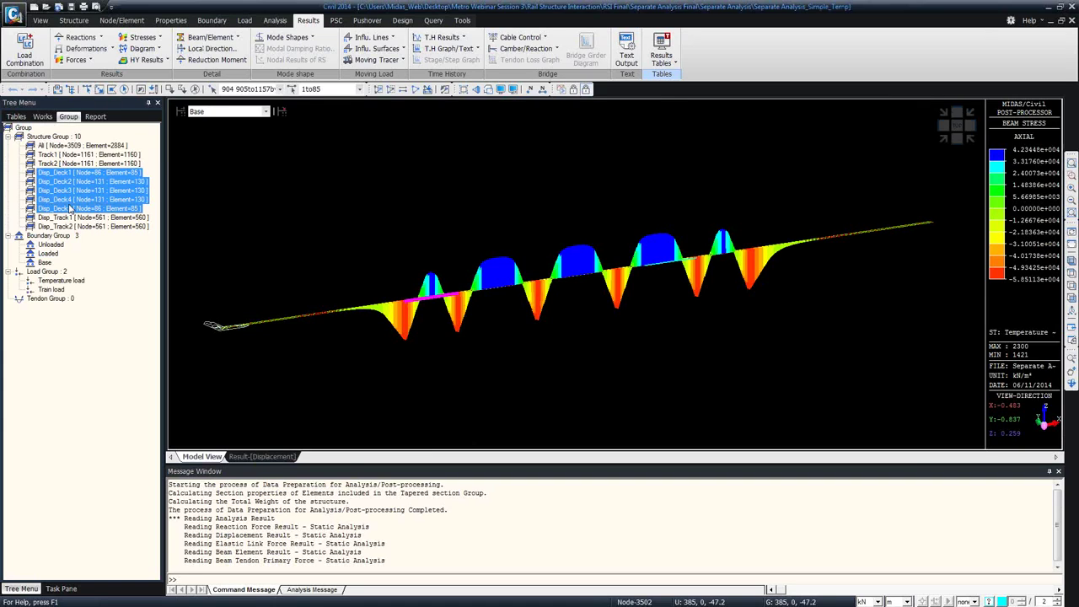
pyautogui.click(334, 91)
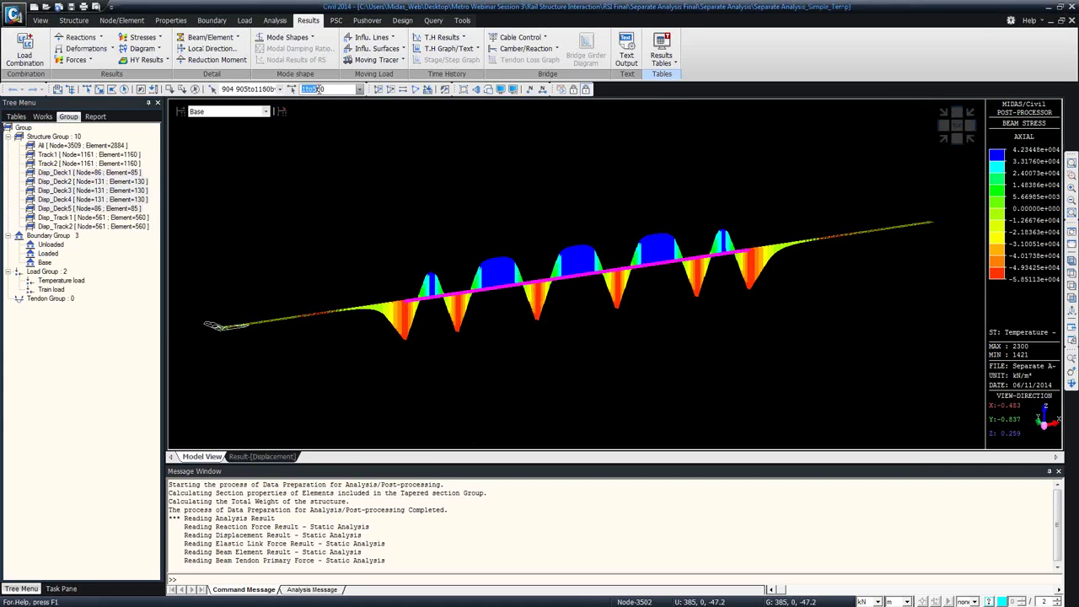
pyautogui.doubleClick(342, 90)
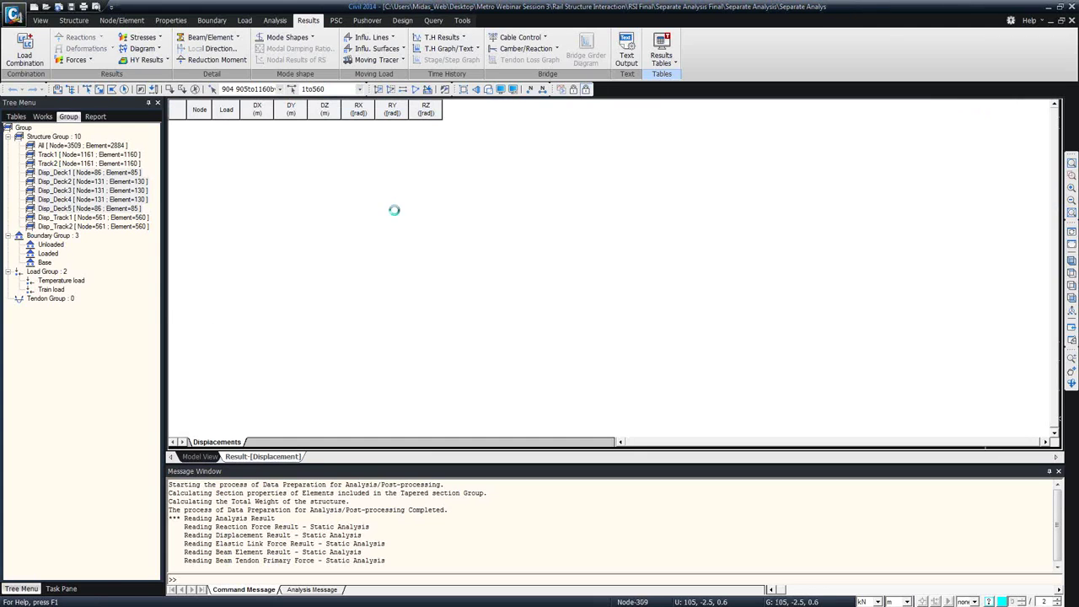
# - Activate the displacement table records for nodes 1to560 under the Temperature load(ST) case
pyautogui.rightClick(394, 211)
pyautogui.click(435, 290)
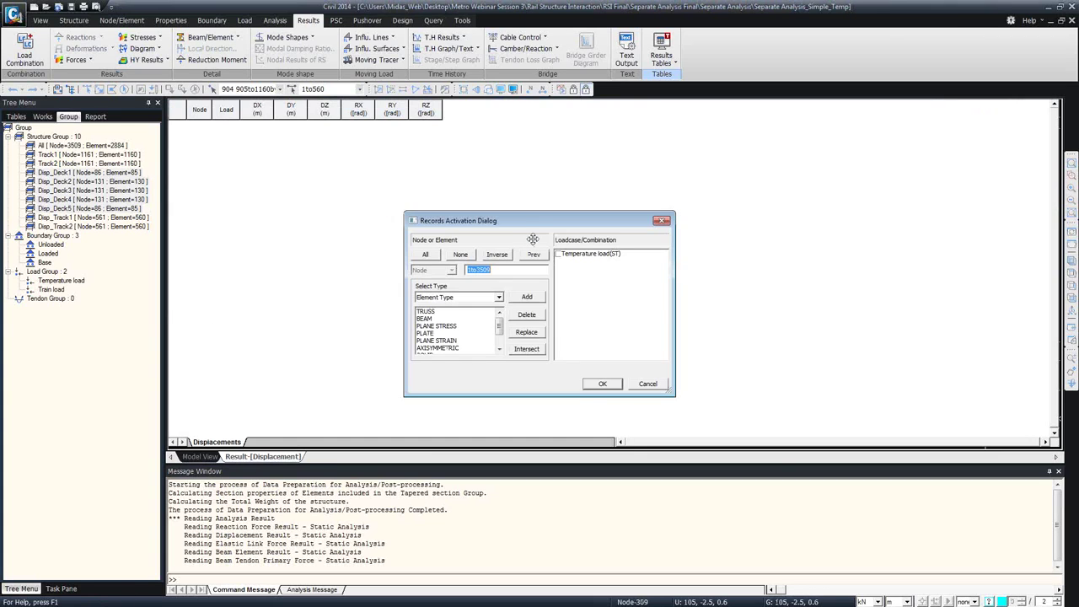
pyautogui.click(500, 270)
pyautogui.moveTo(500, 269); pyautogui.dragTo(451, 268)
pyautogui.write('1to560')
pyautogui.click(557, 254)
pyautogui.click(602, 385)
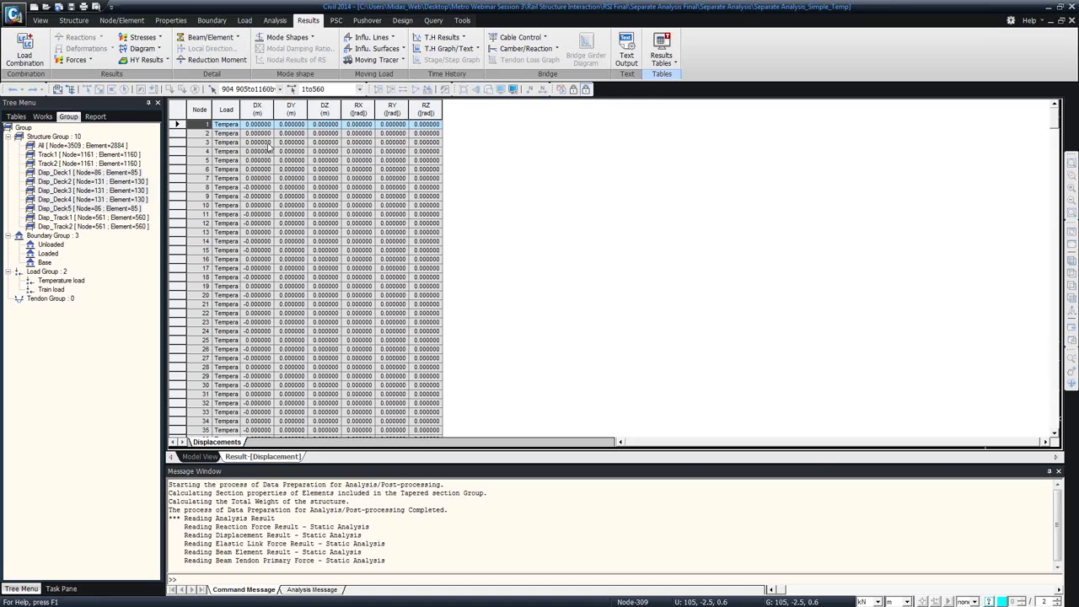
# - Change the length unit to mm and look through the DX displacements of the listed nodes
pyautogui.click(909, 601)
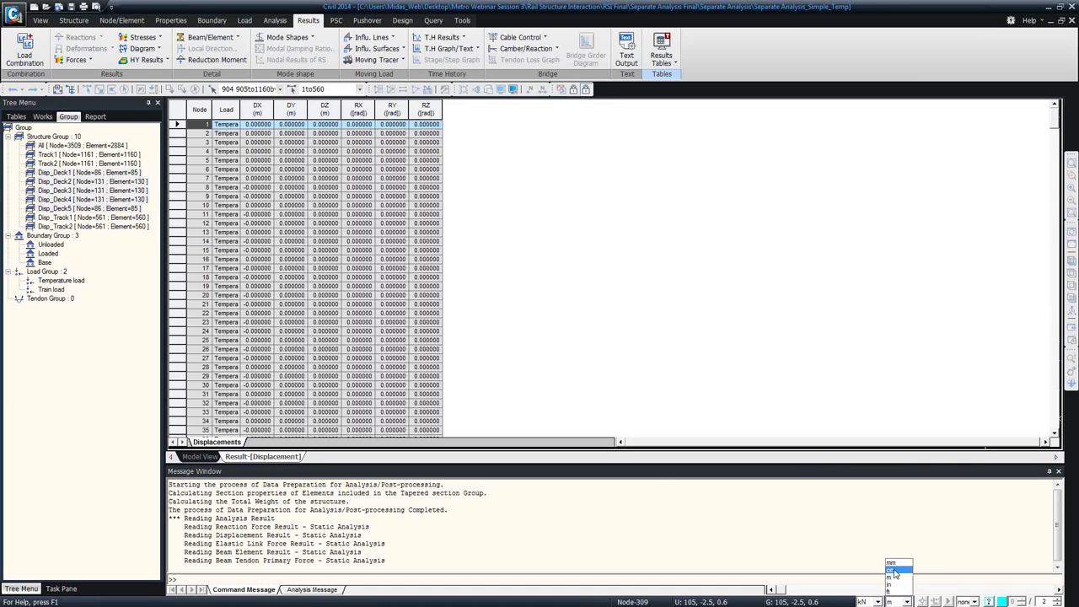
pyautogui.click(895, 568)
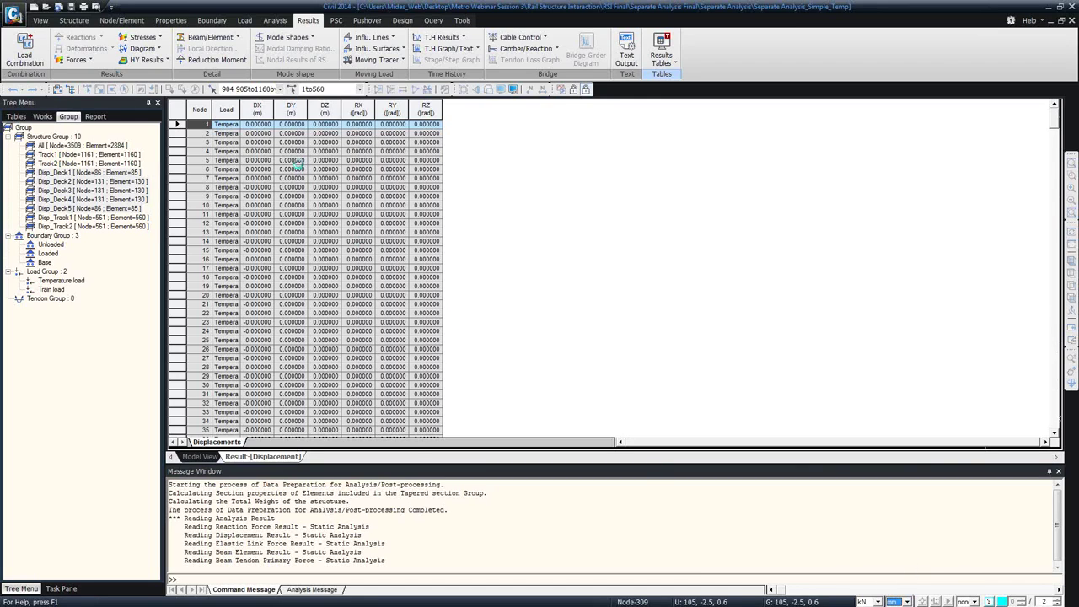
pyautogui.scroll(-20, 277, 144)
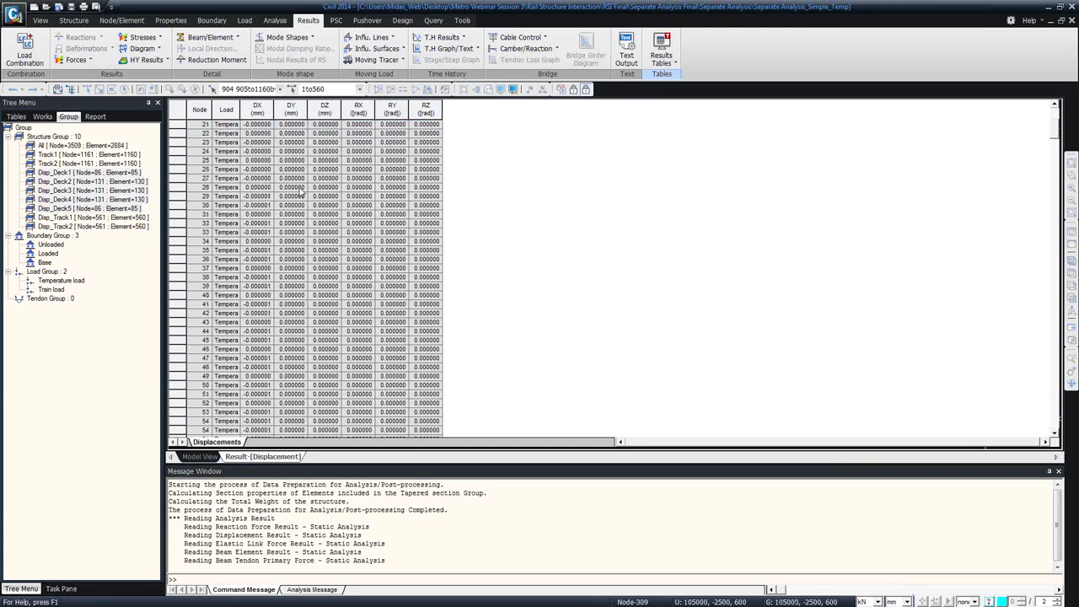
pyautogui.scroll(-20, 274, 218)
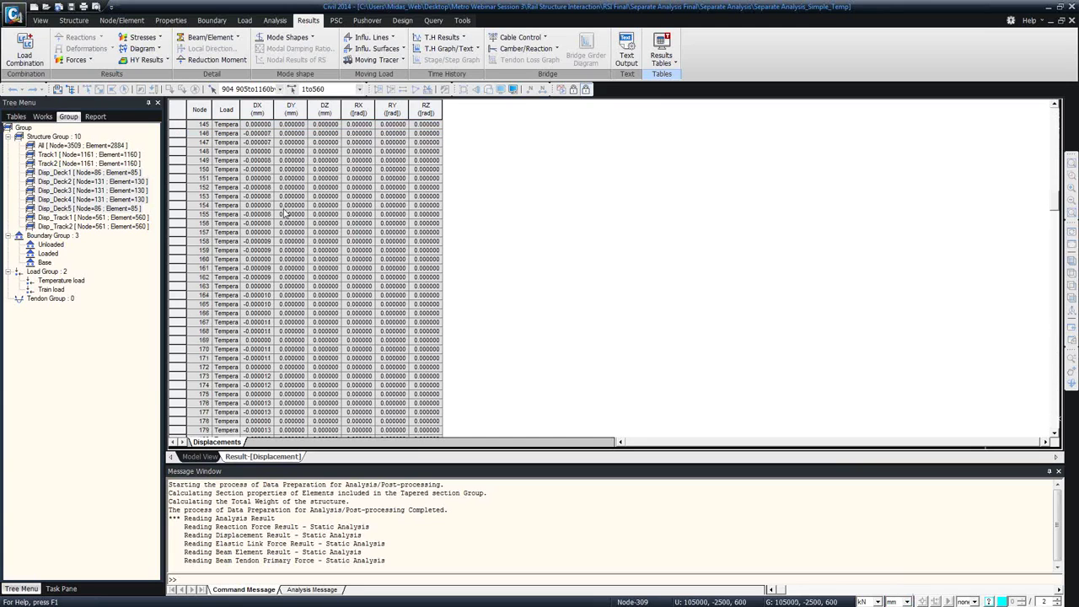
pyautogui.scroll(-3, 289, 204)
# - Plot the DX column against the node numbers as a simple line plot from the displacement table
pyautogui.click(257, 109)
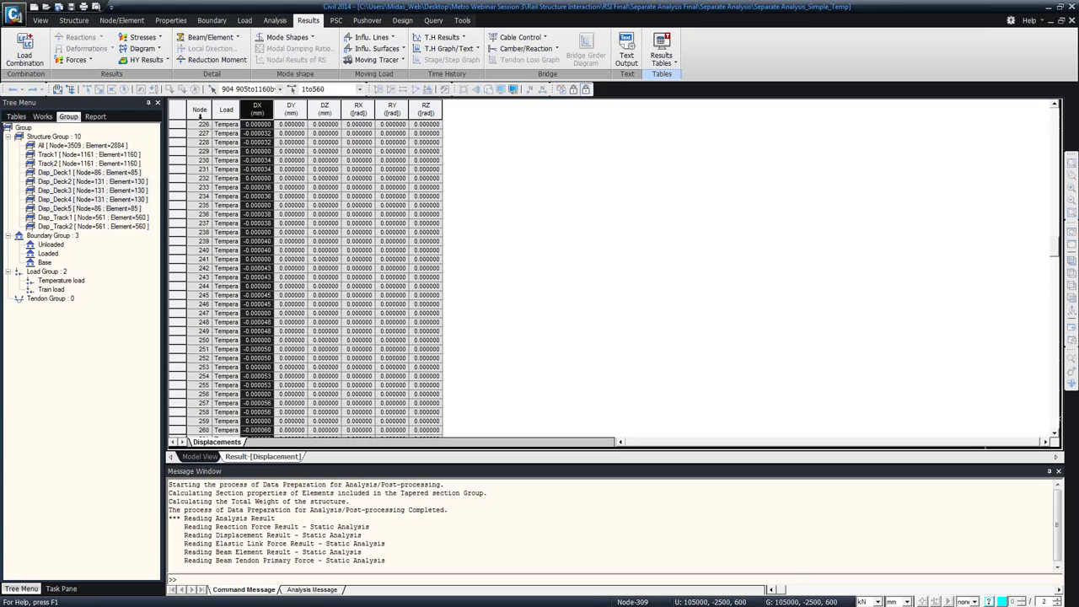
pyautogui.keyDown('ctrl'); pyautogui.click(199, 109); pyautogui.keyUp('ctrl')
pyautogui.rightClick(244, 110)
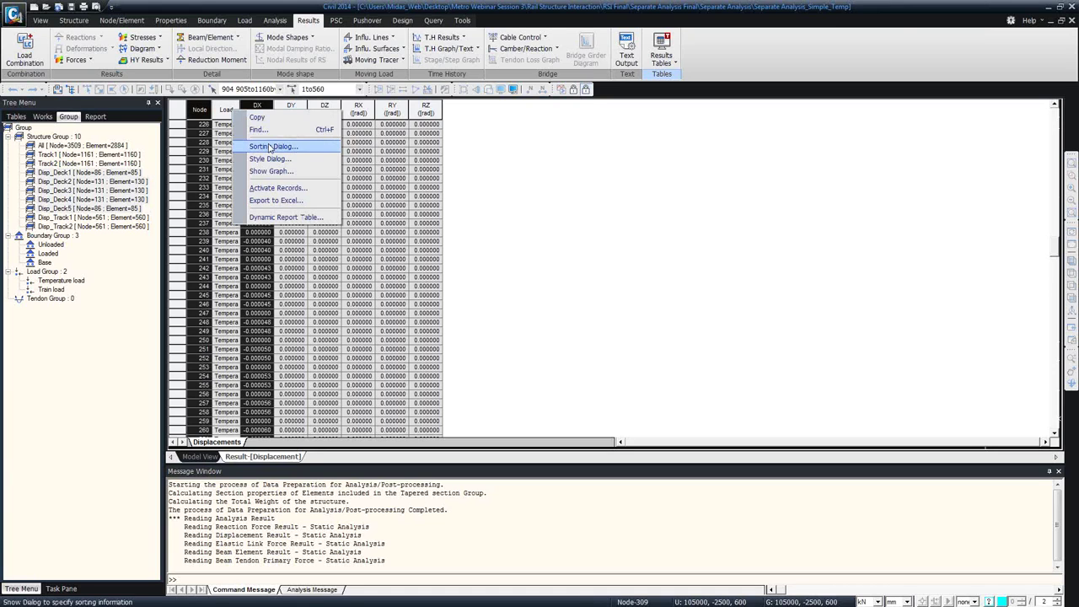
pyautogui.click(273, 147)
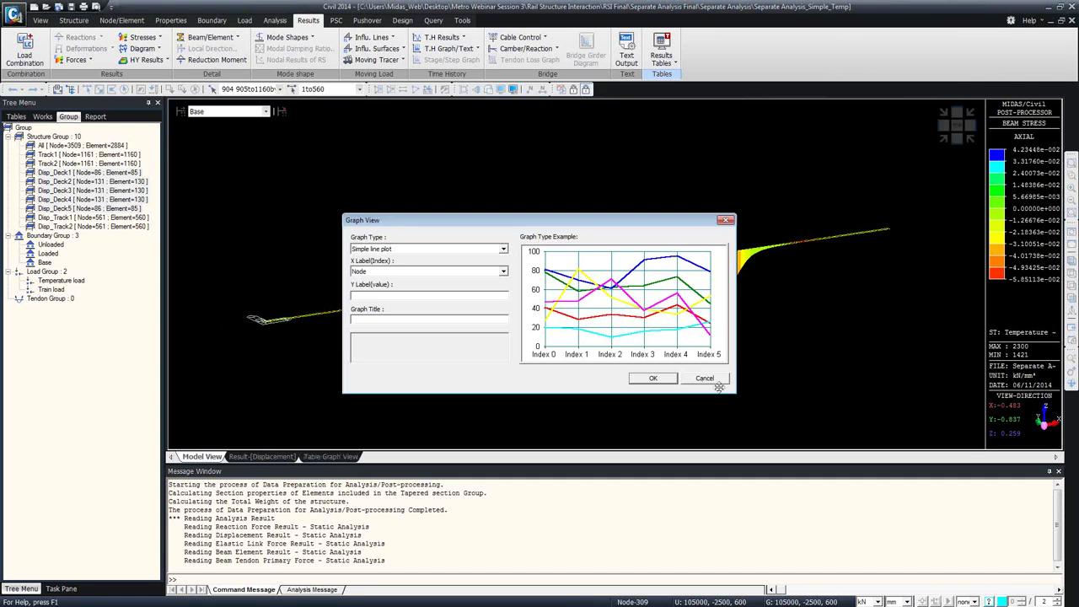
pyautogui.click(652, 379)
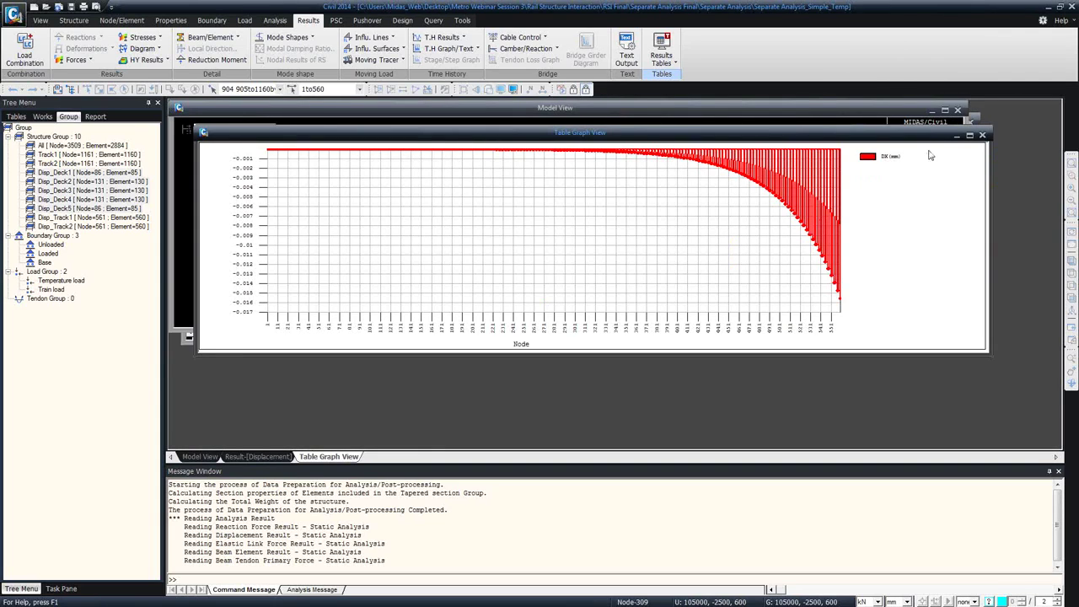
# - Close the displacement graph, maximize the result table and return to the model view
pyautogui.click(983, 135)
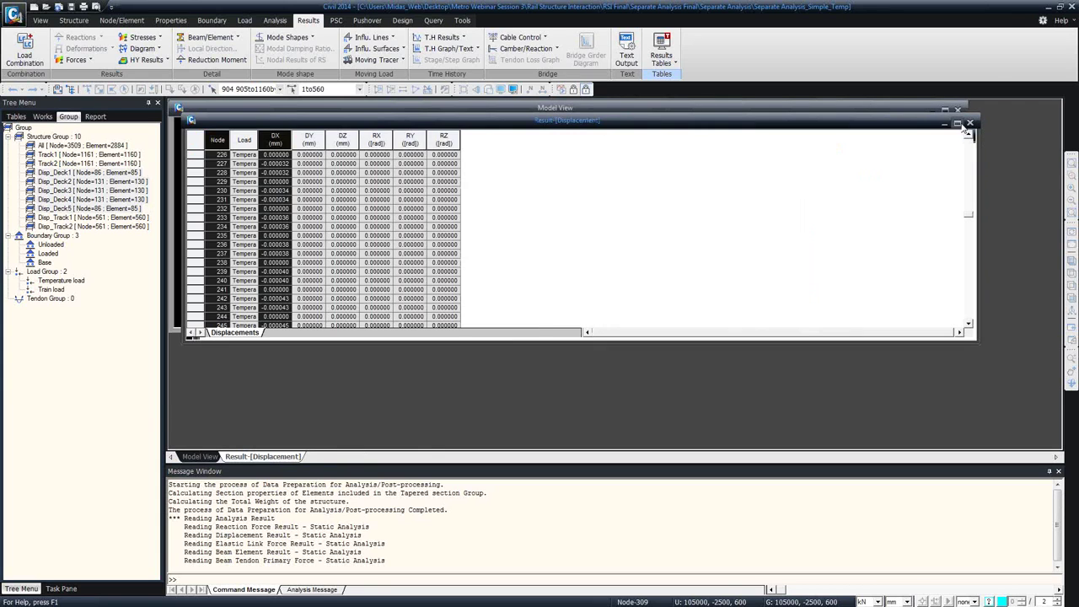
pyautogui.click(957, 123)
pyautogui.click(199, 456)
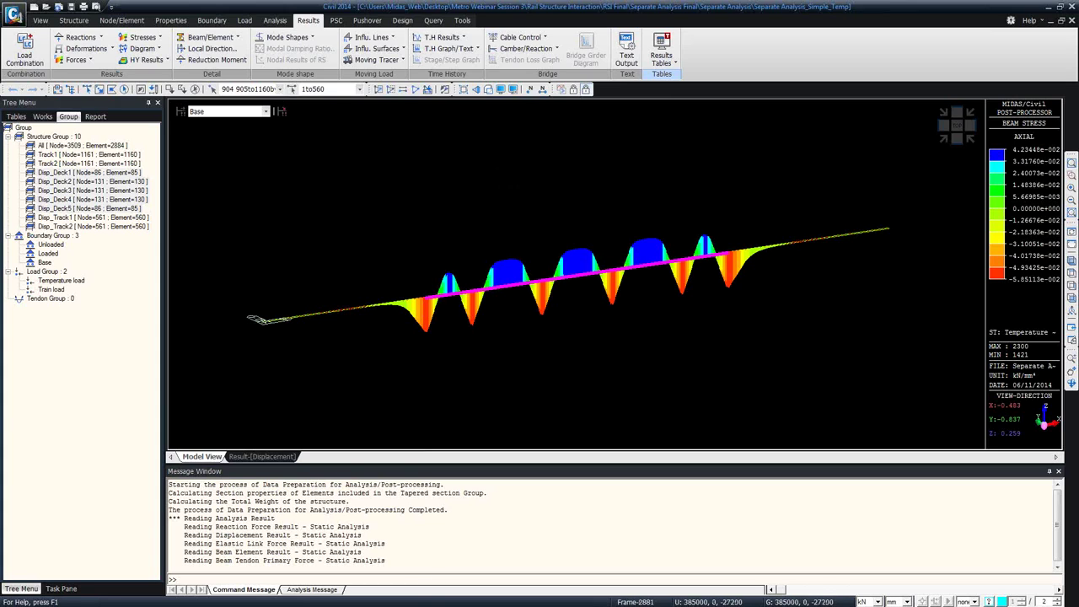
# - Browse in Windows Explorer from the Desktop through Metro Webinar Session 3, Rail Structure Interaction, RSI Final and Complete Analysis Final to the Complete Analysis folder
pyautogui.press('super')
pyautogui.click(96, 599)
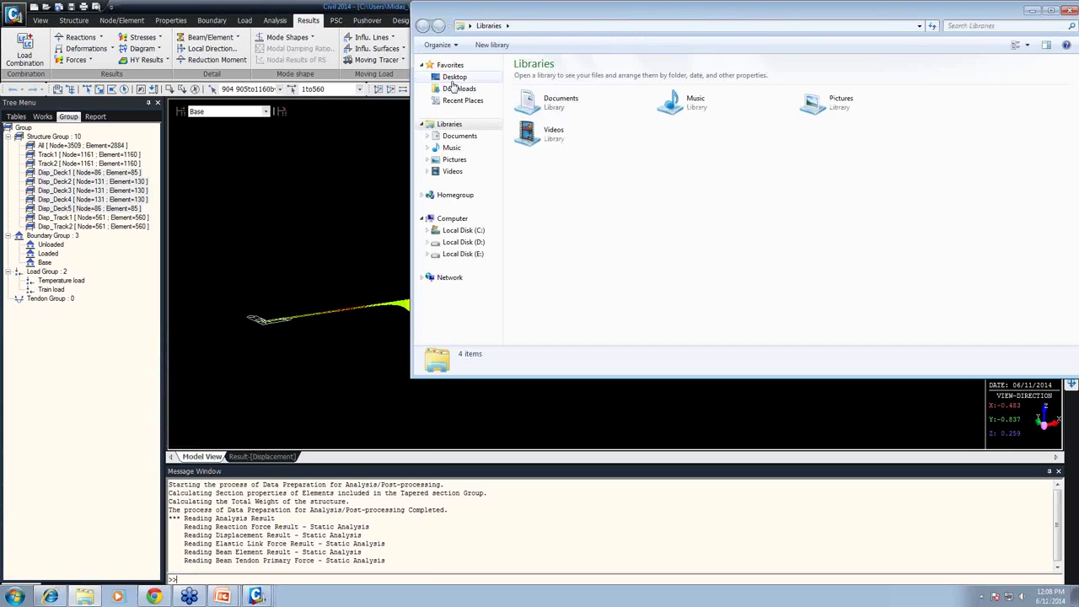
pyautogui.click(451, 76)
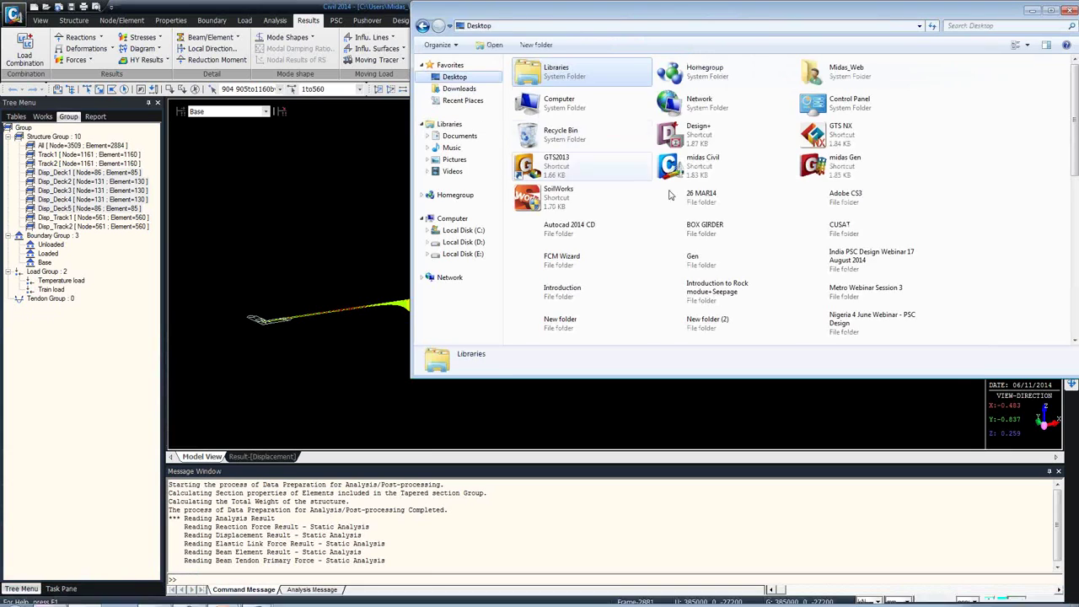
pyautogui.scroll(-3, 690, 223)
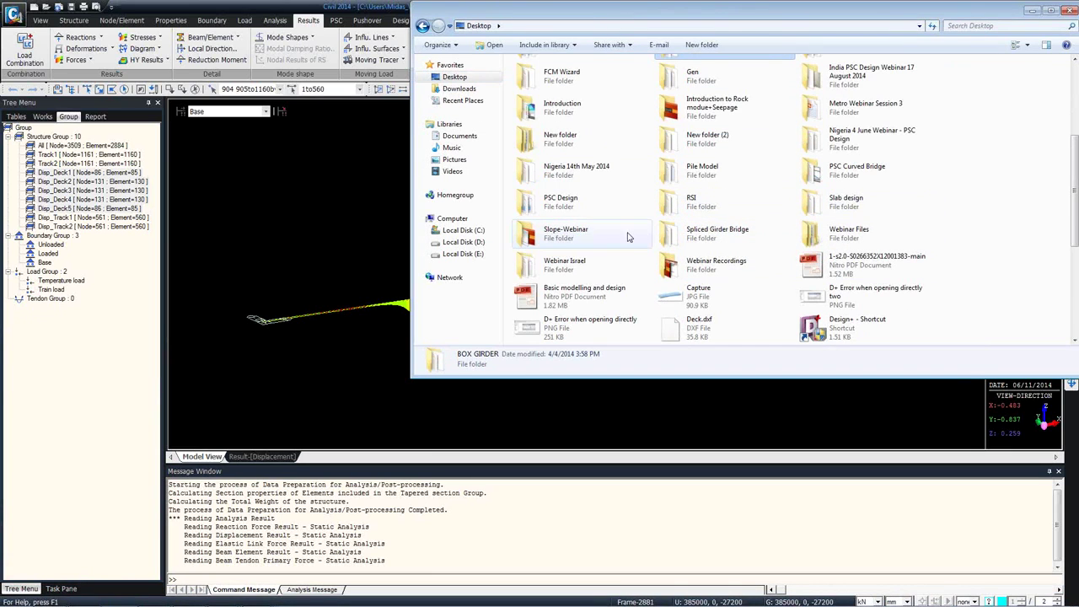
pyautogui.doubleClick(852, 105)
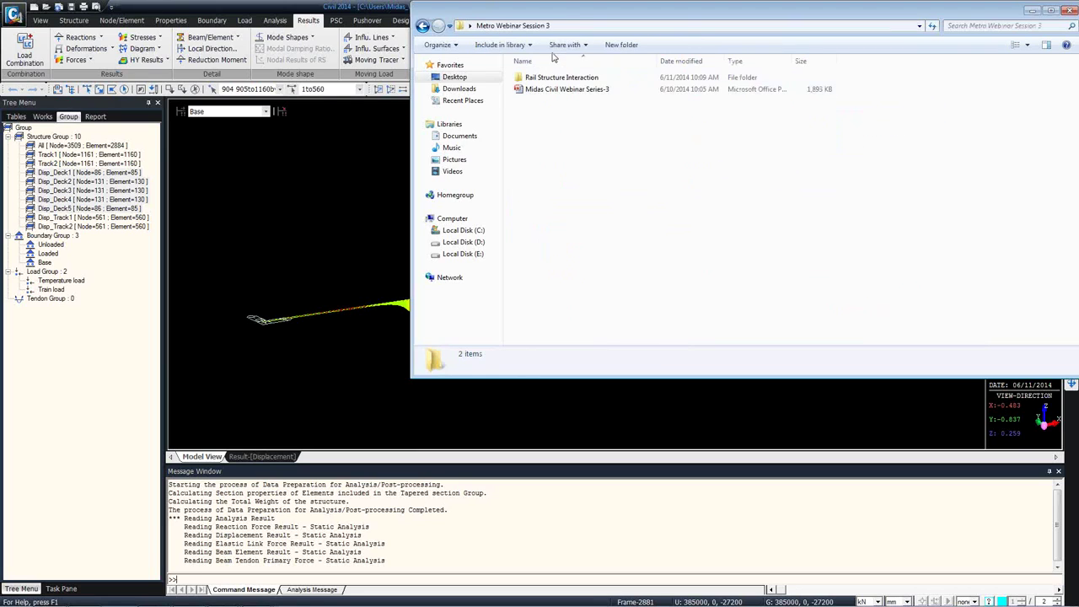
pyautogui.doubleClick(544, 77)
pyautogui.doubleClick(545, 109)
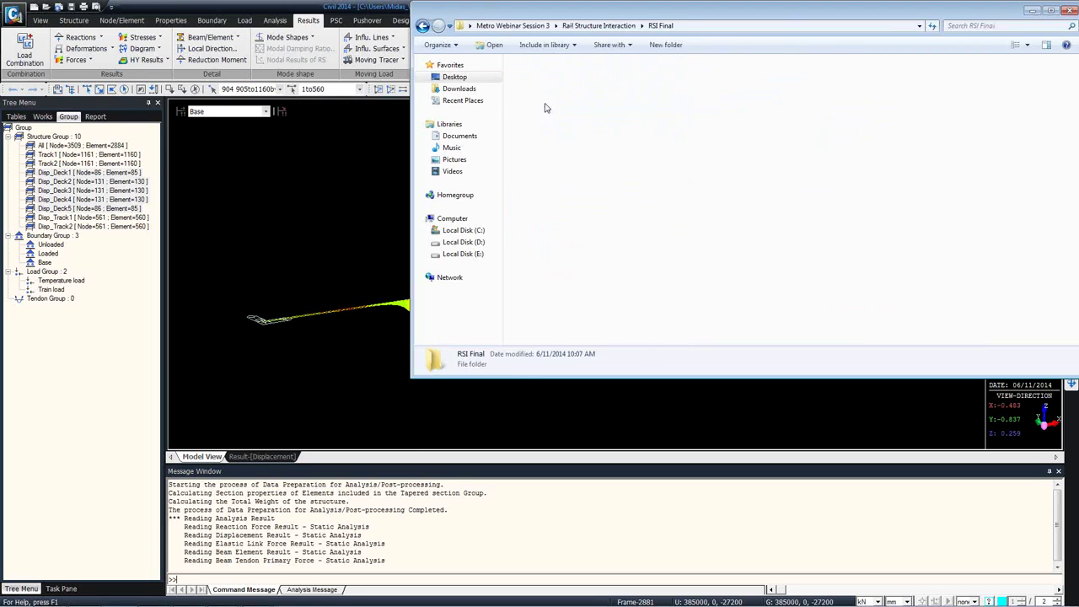
pyautogui.doubleClick(563, 78)
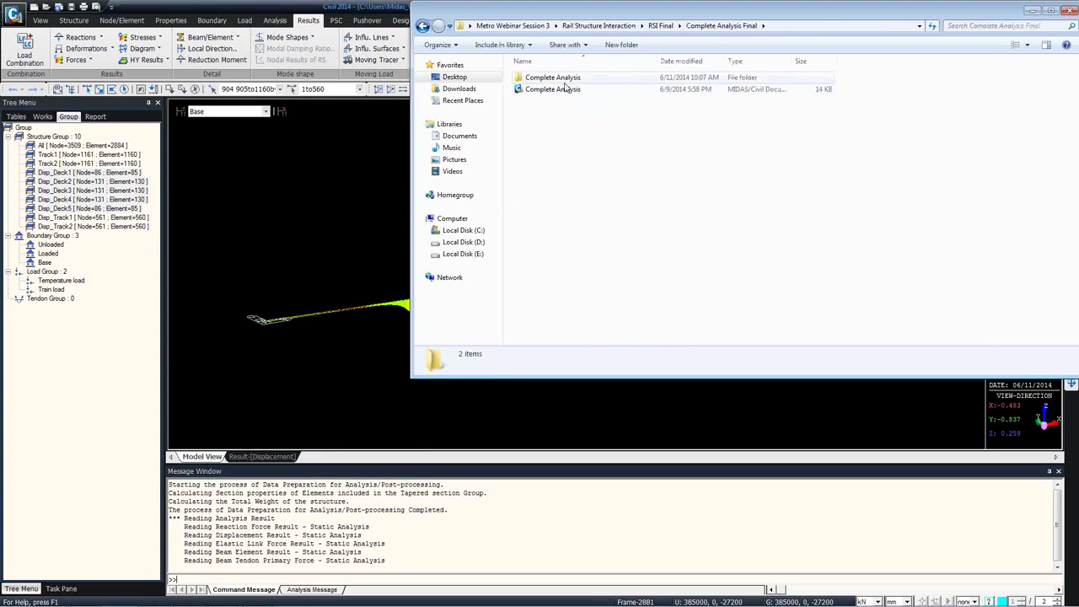
pyautogui.doubleClick(563, 79)
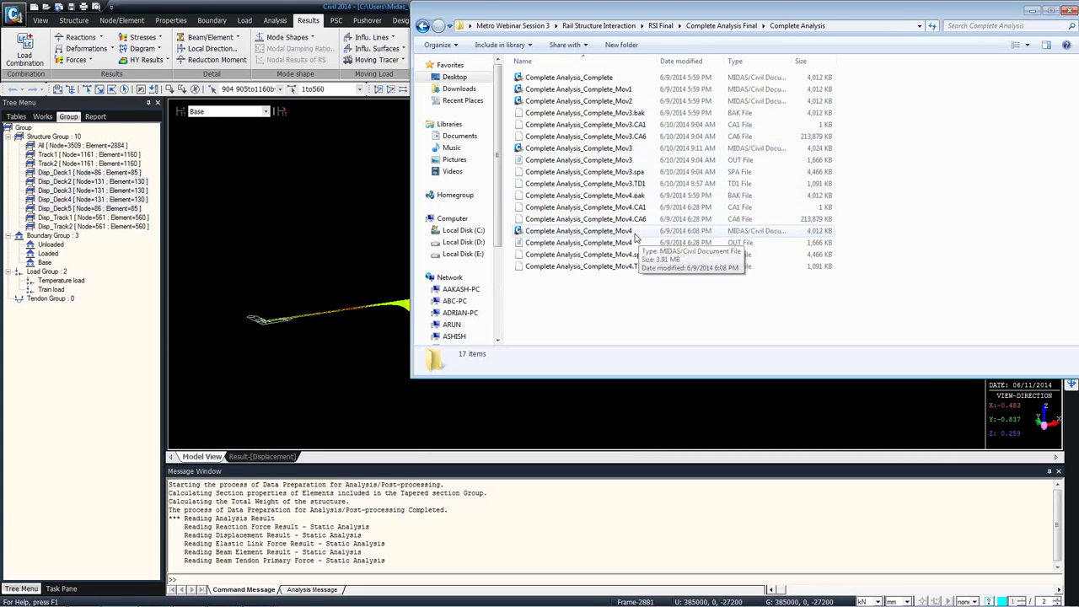
# - Switch to the Complete Analysis_Complete_Mov4 model and display its Unloaded and Loaded construction stages, ending on Unloaded
pyautogui.moveTo(256, 596)
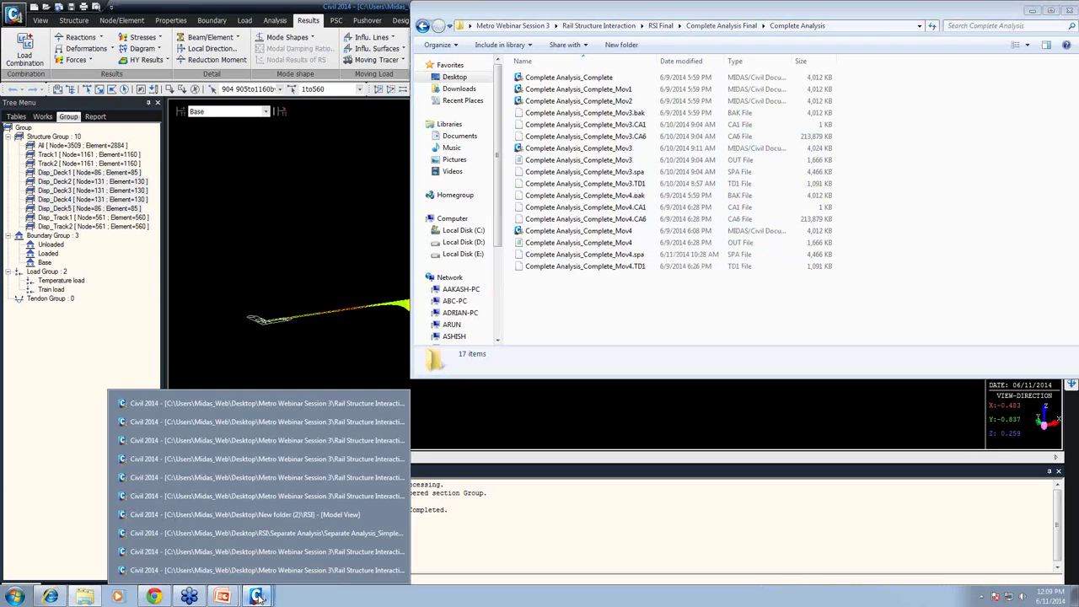
pyautogui.click(306, 459)
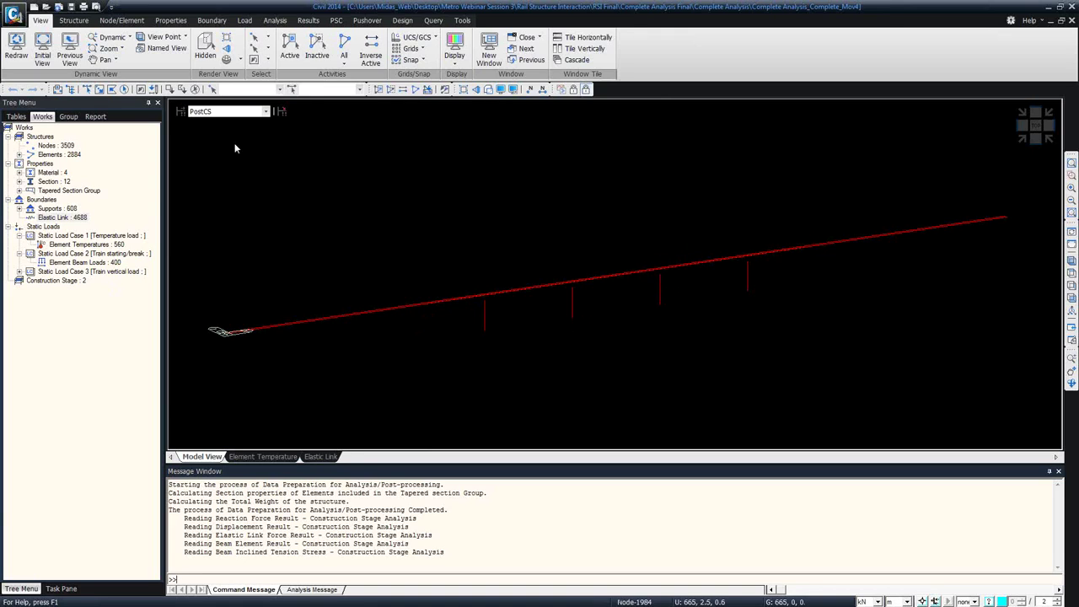
pyautogui.click(584, 89)
pyautogui.click(235, 114)
pyautogui.click(216, 129)
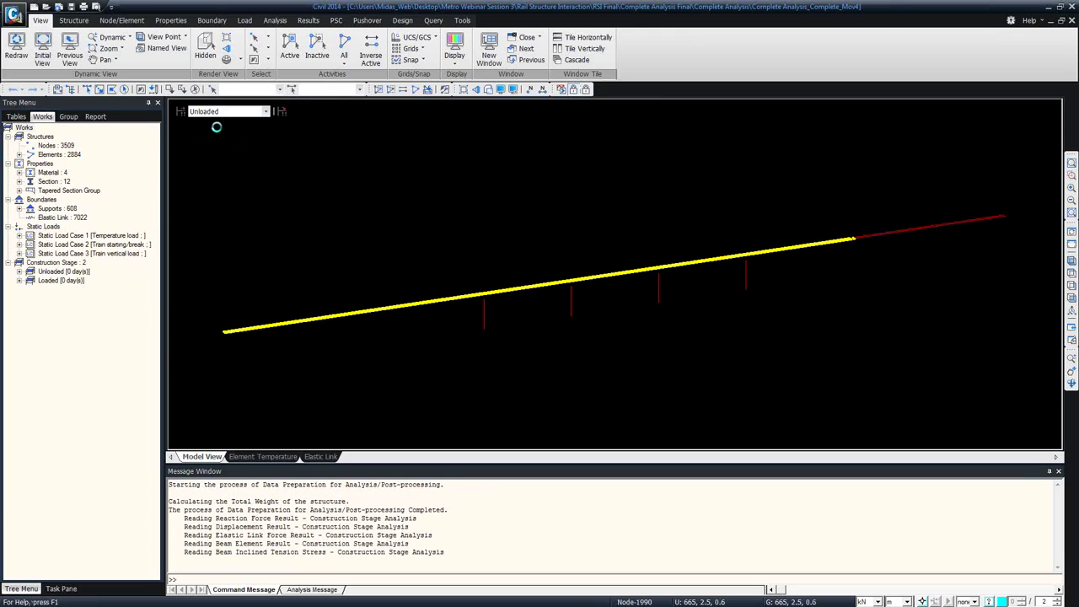
pyautogui.click(265, 111)
pyautogui.click(225, 137)
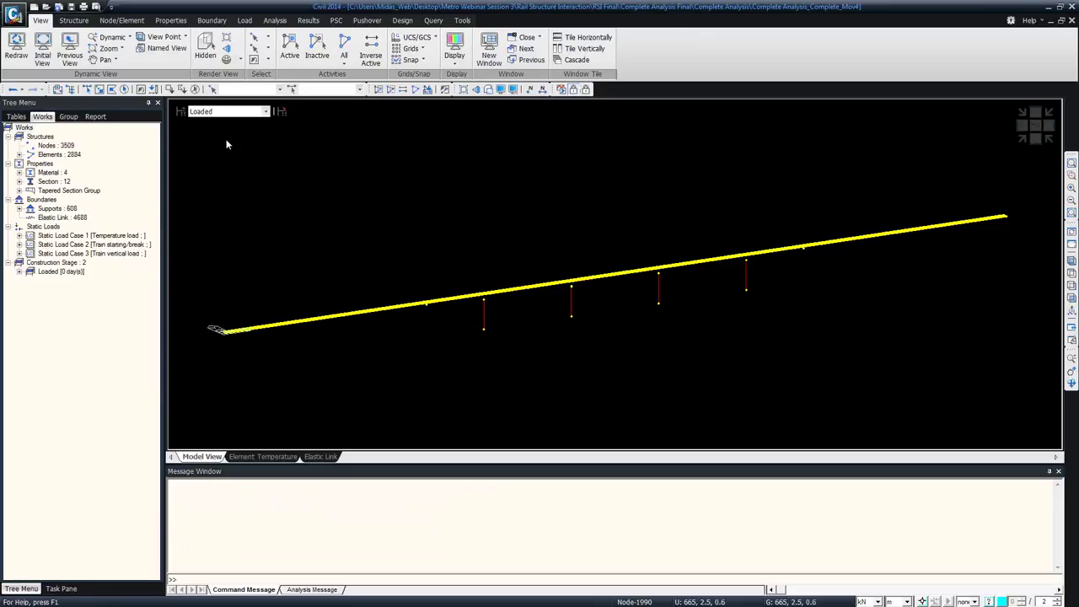
pyautogui.click(266, 112)
pyautogui.click(205, 128)
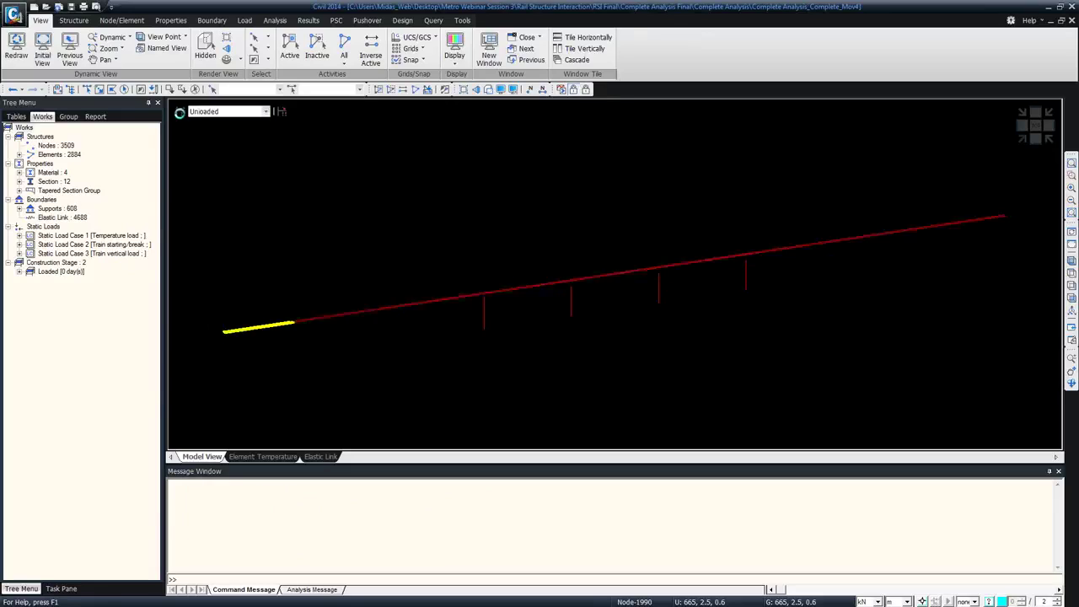
# - Open the Unloaded construction stage definition and examine which load group it activates
pyautogui.click(180, 113)
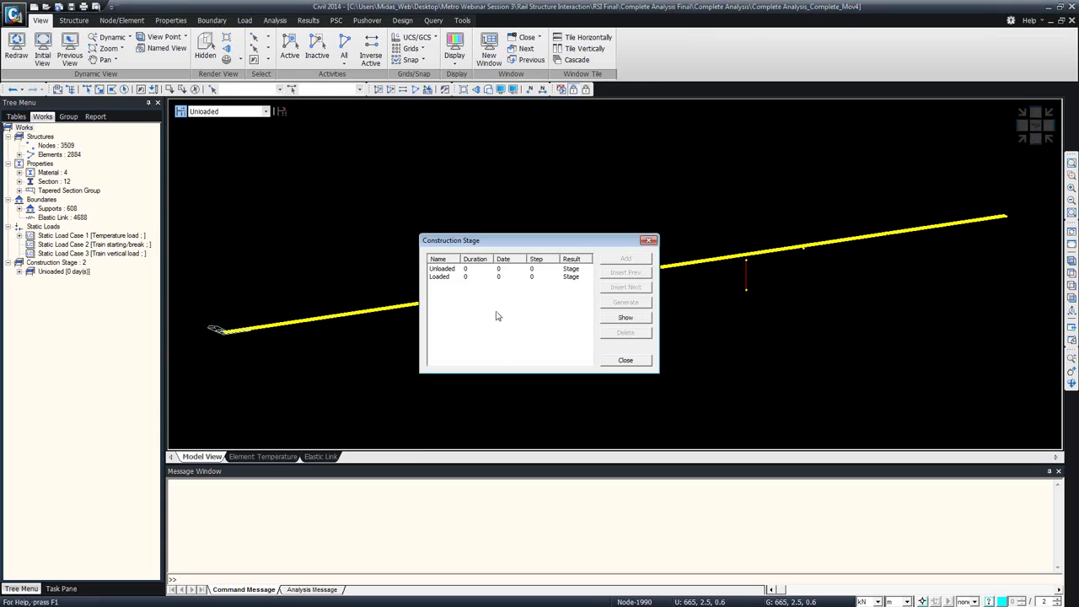
pyautogui.doubleClick(455, 269)
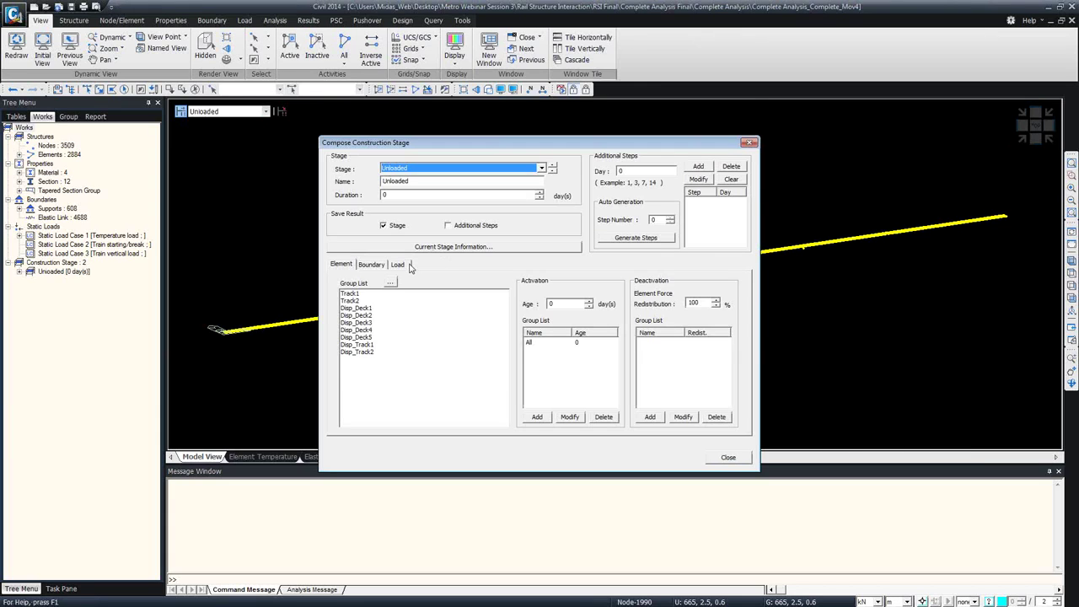
pyautogui.click(398, 265)
pyautogui.click(536, 342)
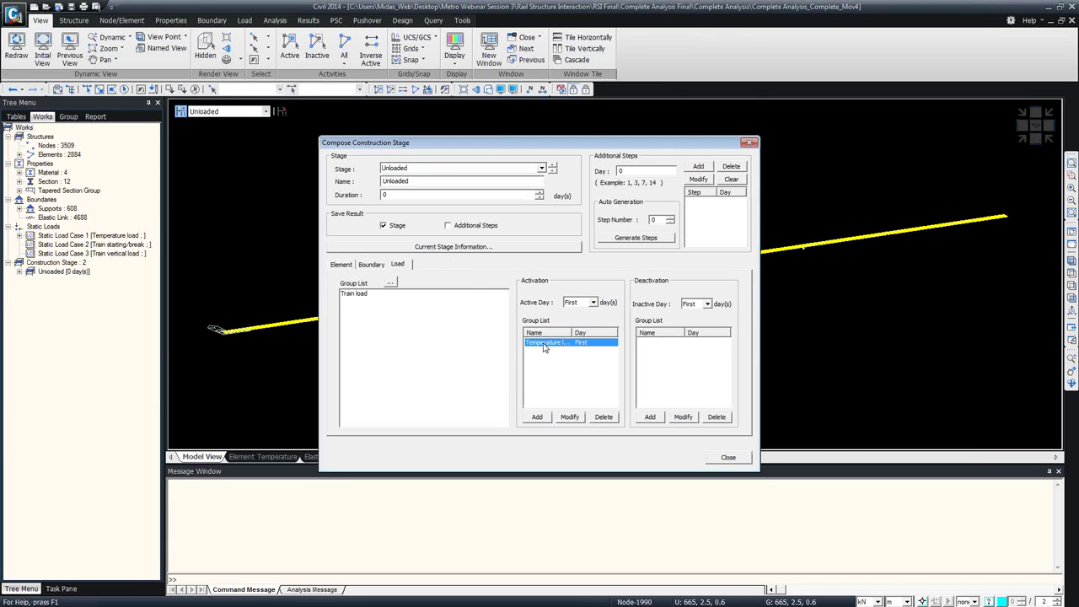
# - Examine the load group activated in the Loaded stage and close the construction stage definitions
pyautogui.click(462, 168)
pyautogui.click(448, 187)
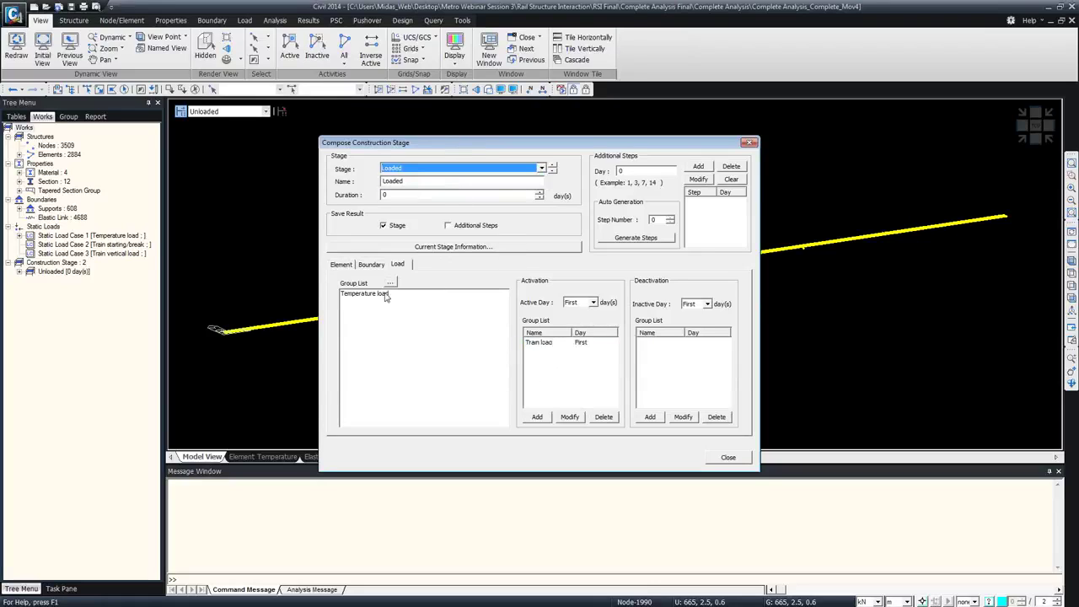
pyautogui.click(589, 343)
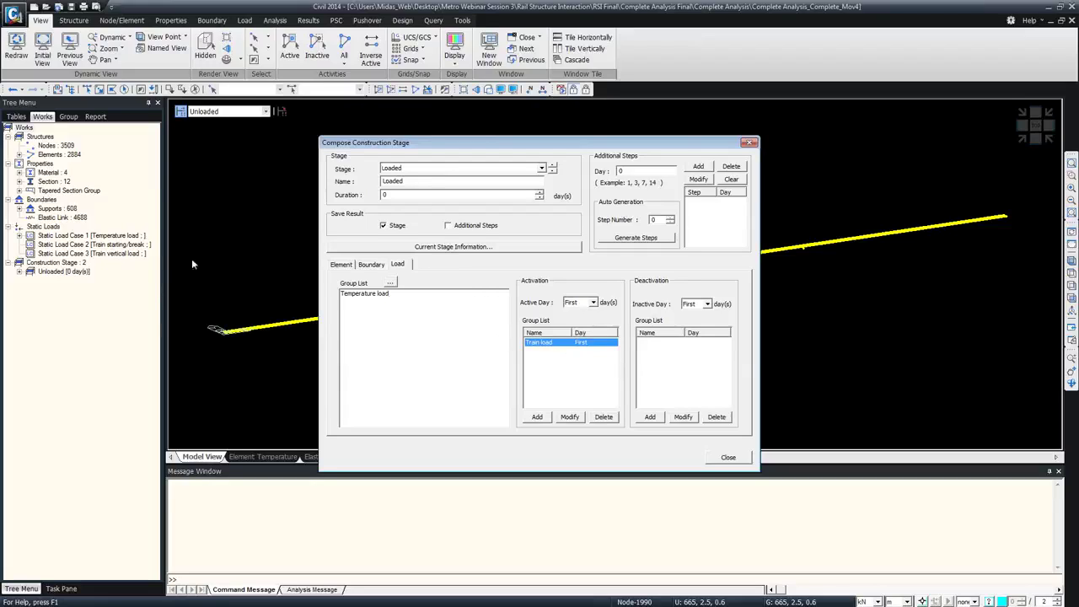
pyautogui.click(729, 457)
pyautogui.click(623, 361)
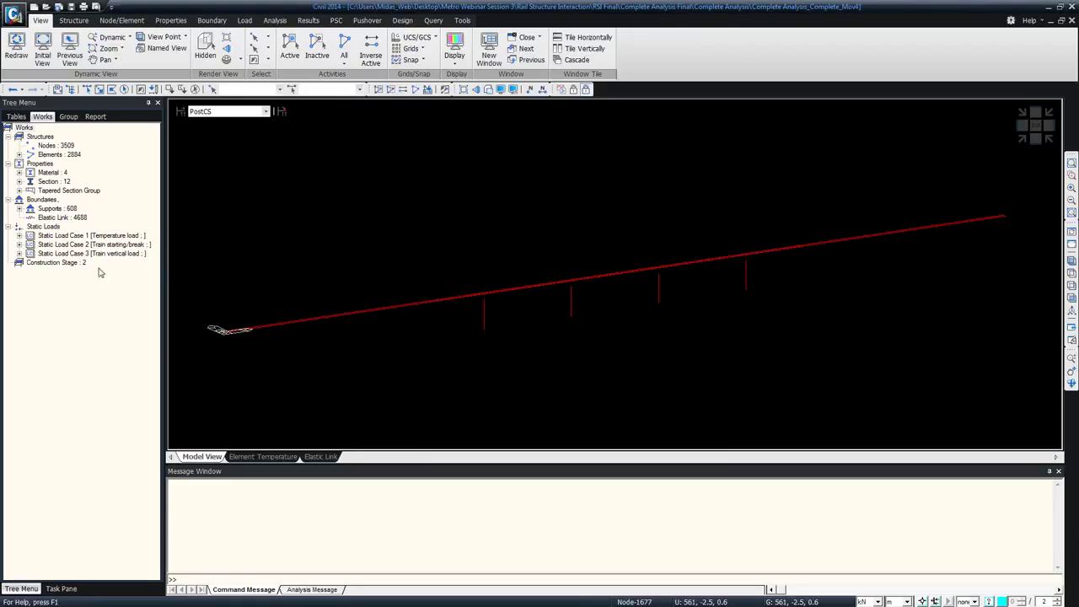
# - Reveal the element beam loads under the train starting/break and train vertical load cases
pyautogui.doubleClick(64, 244)
pyautogui.doubleClick(61, 262)
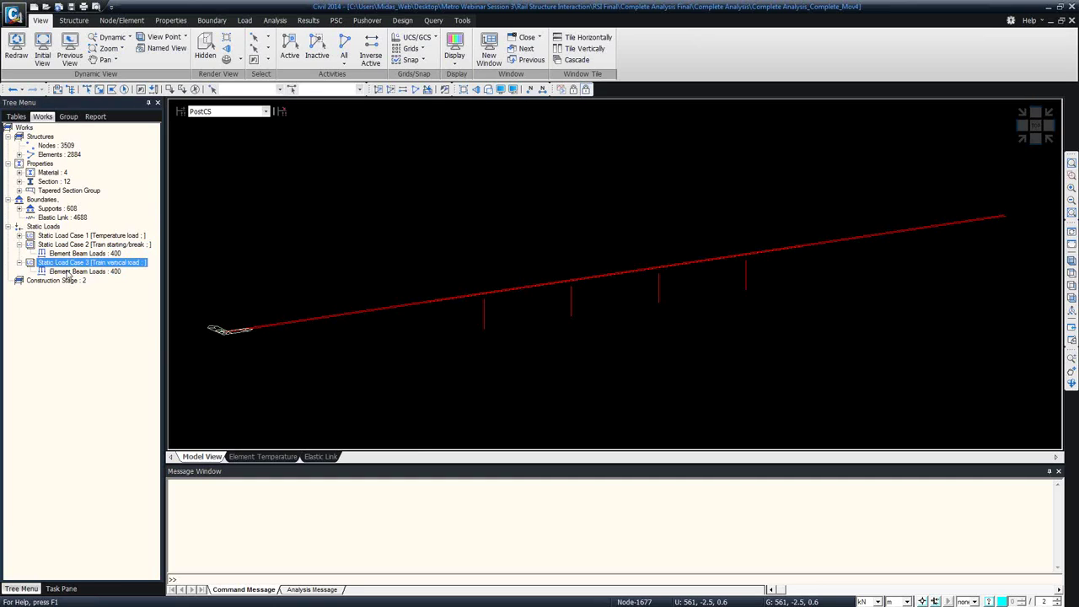
# - Display the element beam loads of the train vertical load case on the model, then hide them again
pyautogui.rightClick(74, 272)
pyautogui.click(102, 297)
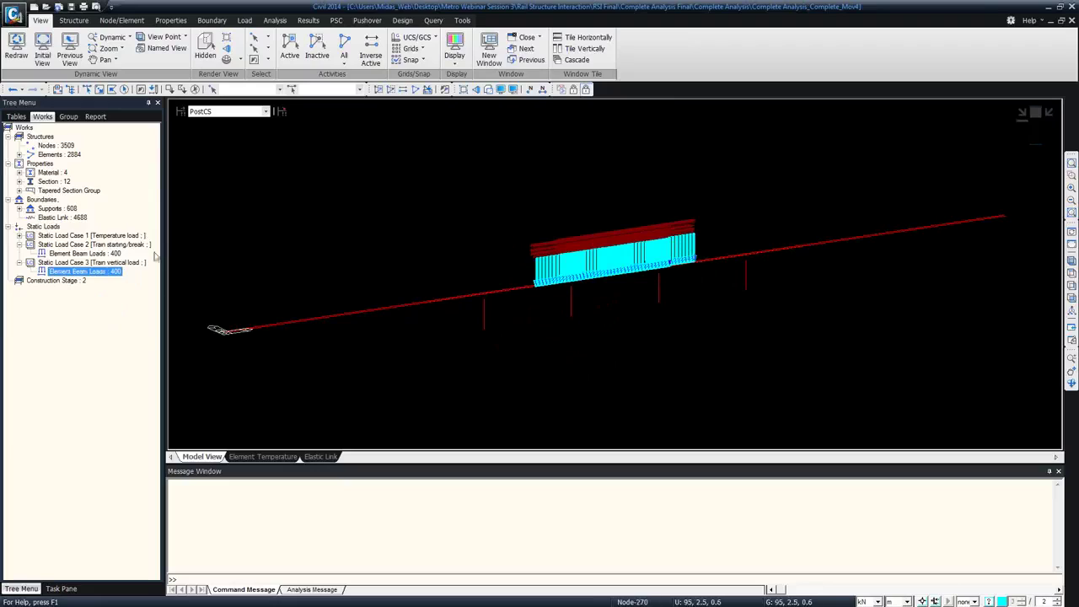
pyautogui.click(102, 263)
pyautogui.rightClick(93, 274)
pyautogui.click(123, 311)
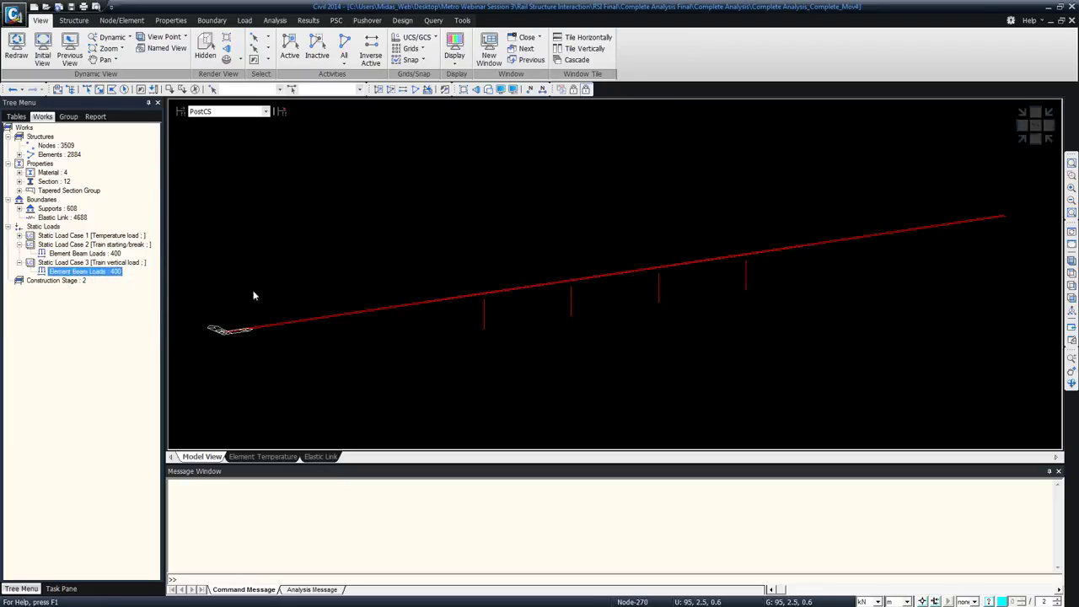
# - Display the beam stresses diagram for the Unloaded stage under CS: Summation, showing the Sax component with a legend
pyautogui.rightClick(625, 151)
pyautogui.moveTo(714, 184)
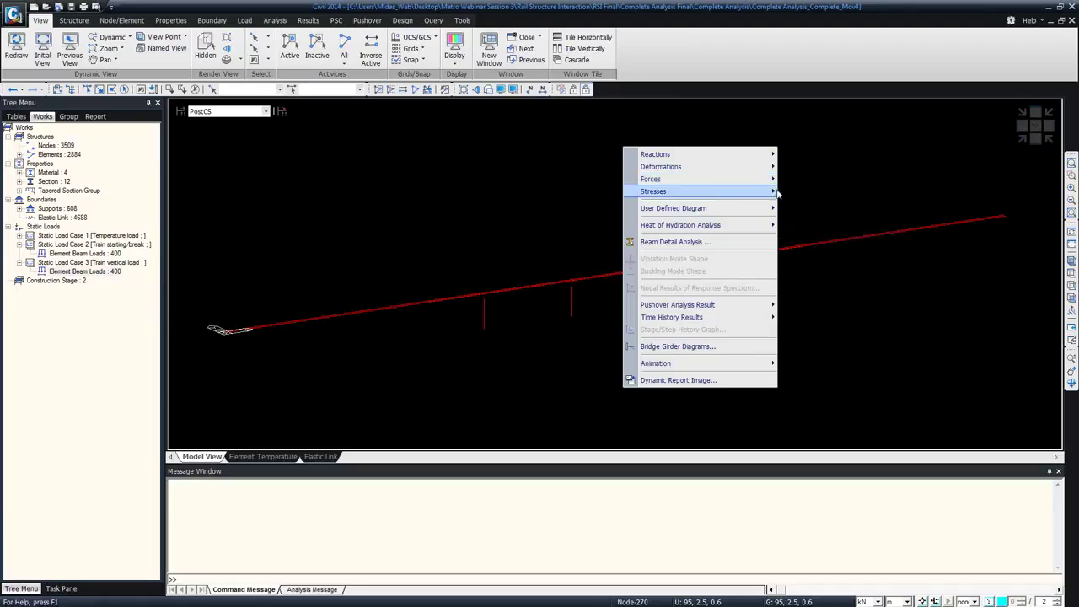
pyautogui.click(806, 222)
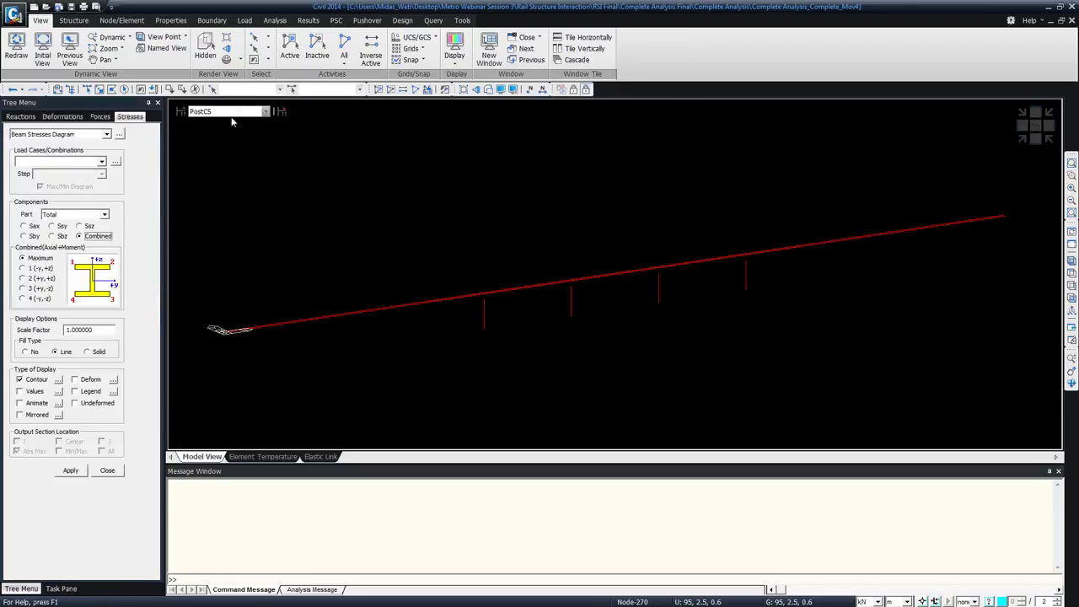
pyautogui.click(227, 111)
pyautogui.click(219, 124)
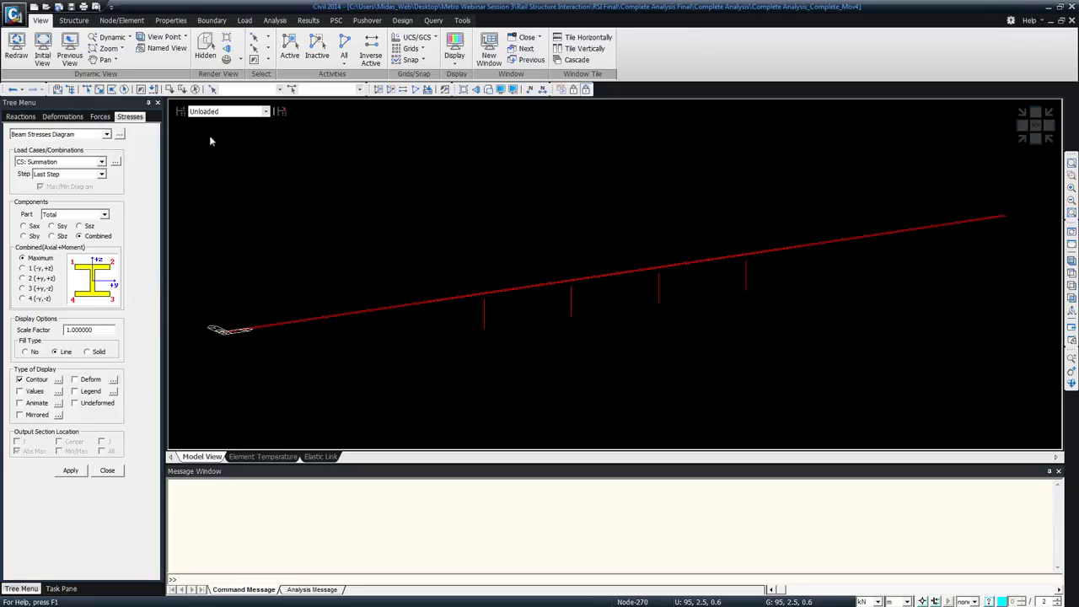
pyautogui.click(31, 227)
pyautogui.click(79, 237)
pyautogui.click(33, 227)
pyautogui.click(75, 391)
pyautogui.click(70, 471)
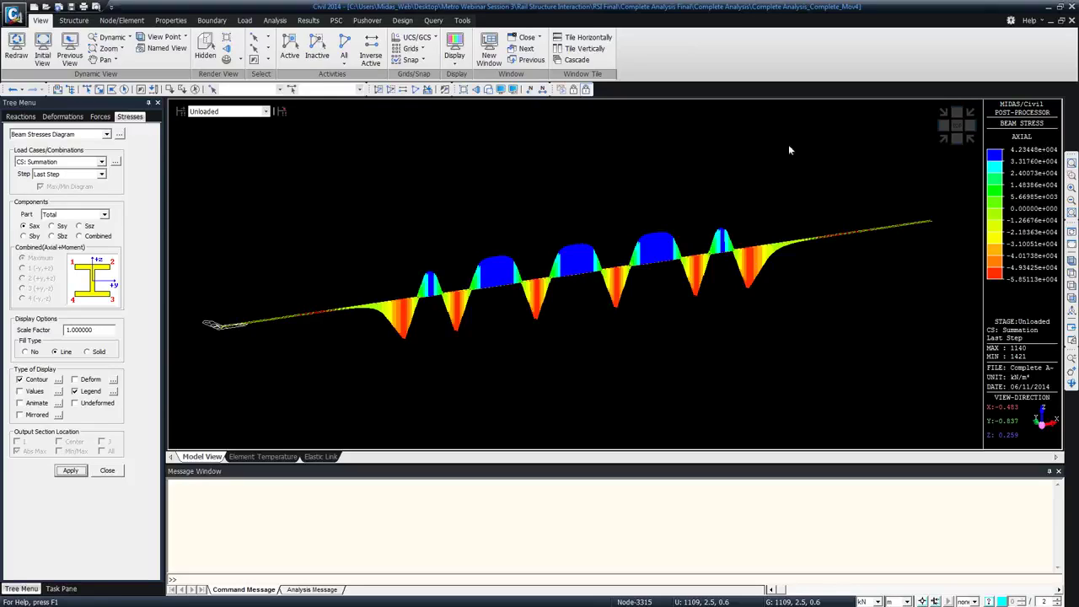
# - Examine the axial beam stress diagram for the Loaded stage, then close the results and return the model to preprocessing mode
pyautogui.click(232, 111)
pyautogui.click(216, 129)
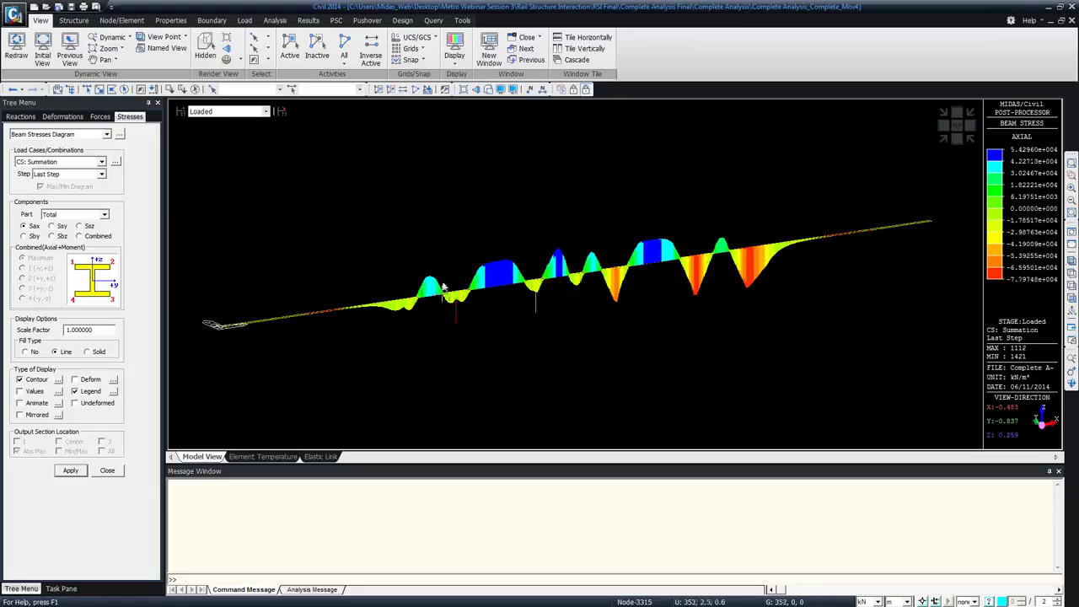
pyautogui.moveTo(798, 262)
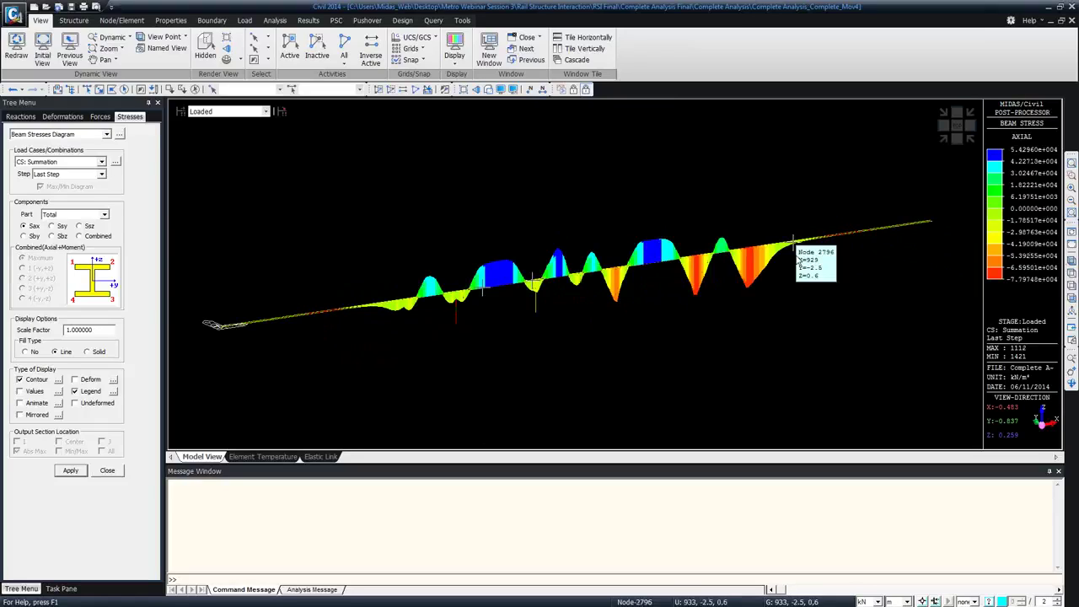
pyautogui.click(107, 470)
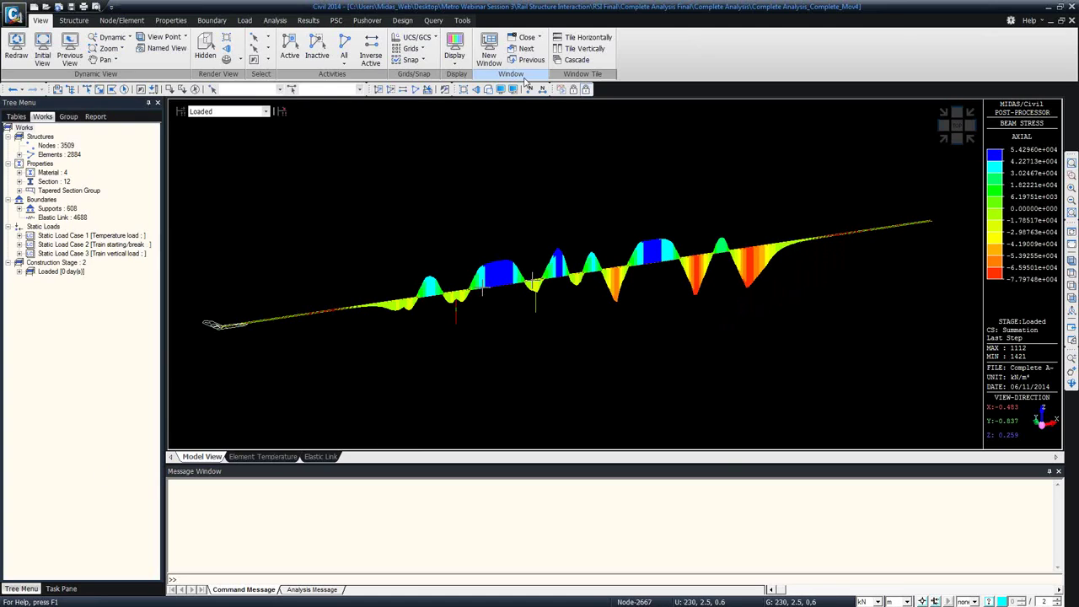
pyautogui.click(575, 89)
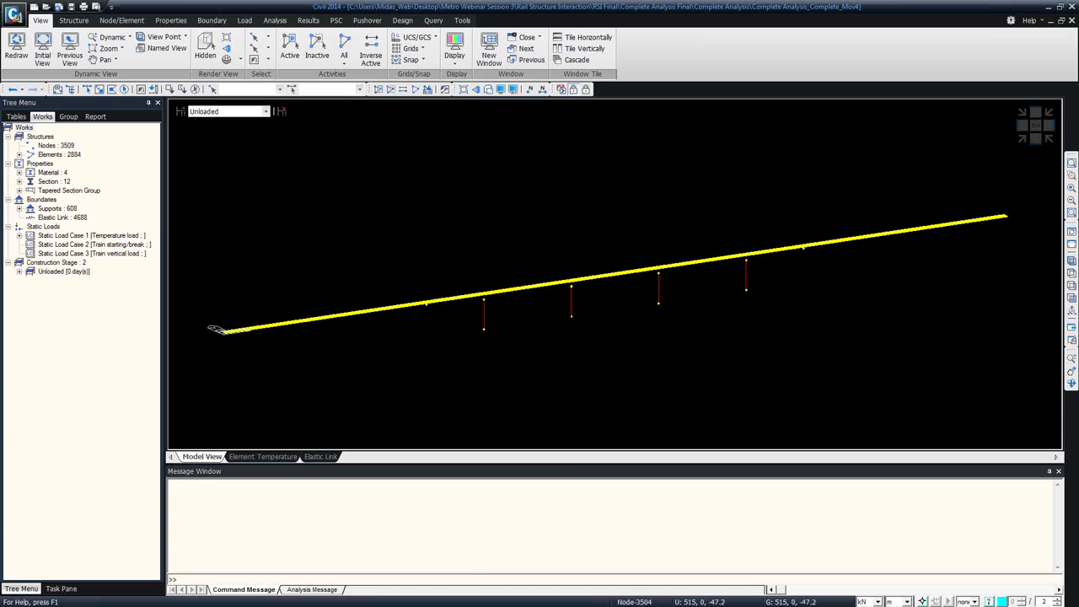
# - Switch to the PowerPoint slide show and advance from the 5 span Bridge slide to the Conclusion slide
pyautogui.press('super')
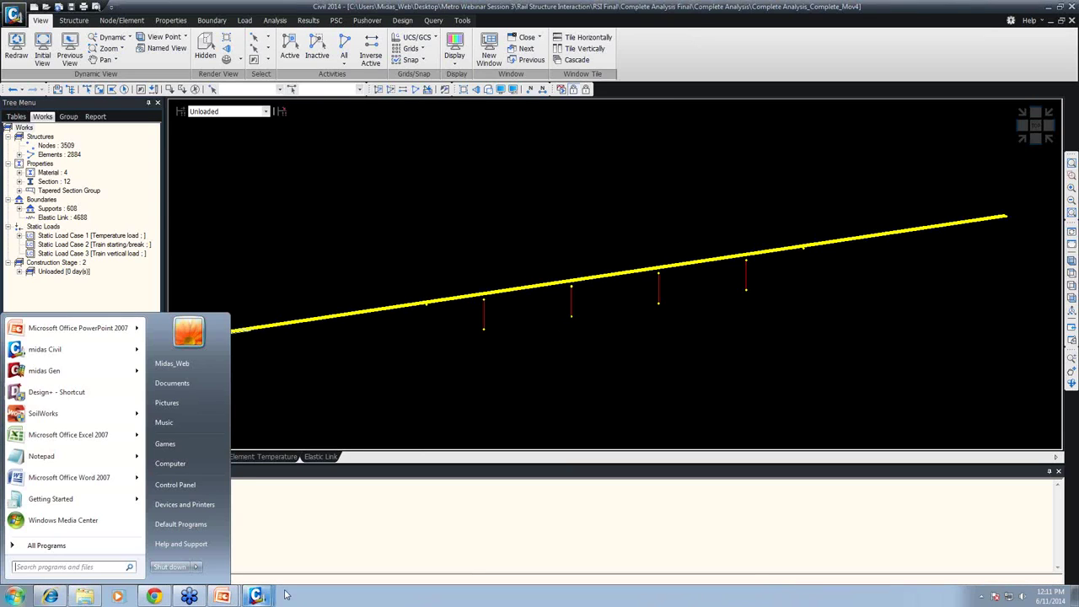
pyautogui.click(222, 597)
pyautogui.click(221, 571)
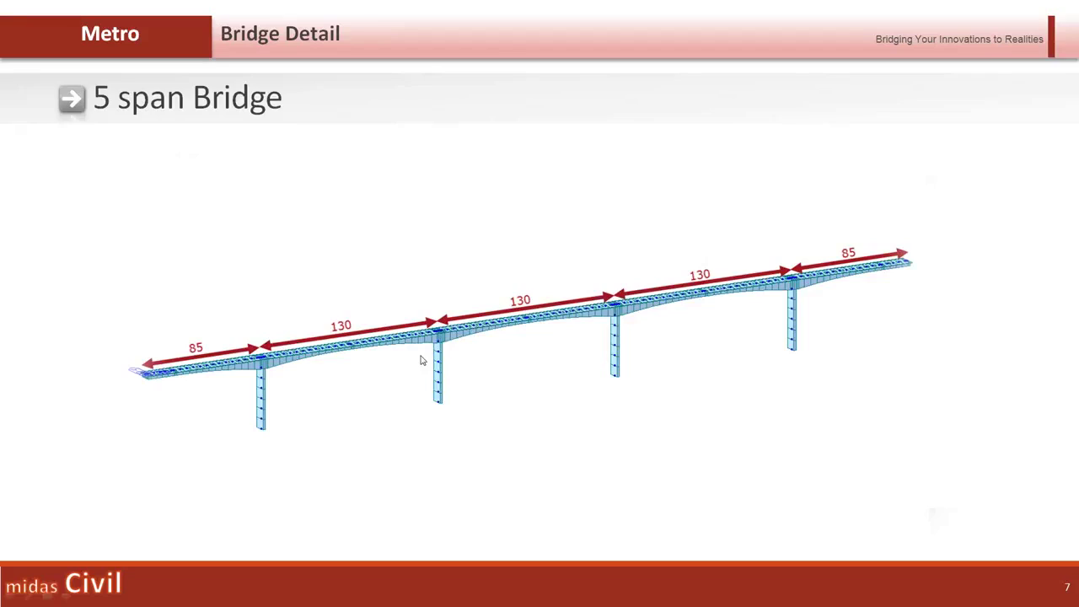
pyautogui.click(422, 360)
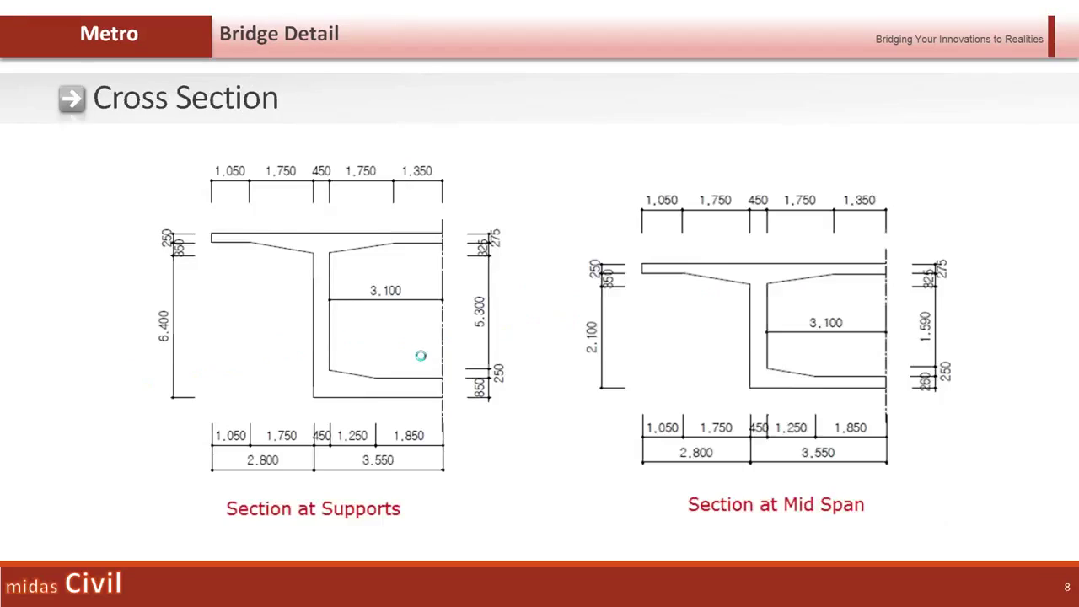
pyautogui.click(422, 359)
pyautogui.click(422, 359)
pyautogui.click(422, 358)
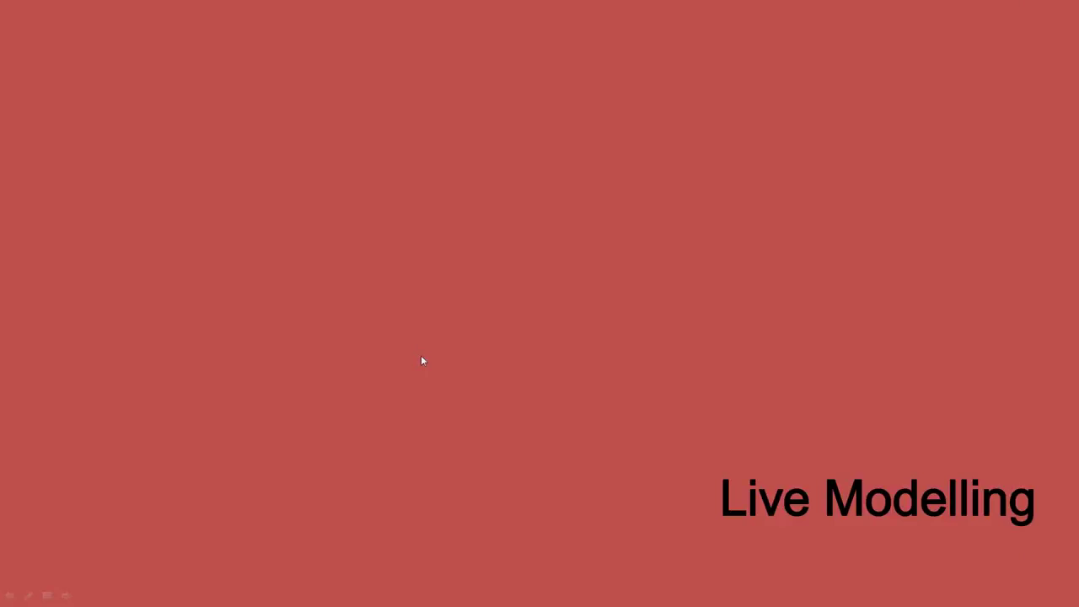
pyautogui.click(422, 361)
pyautogui.click(423, 361)
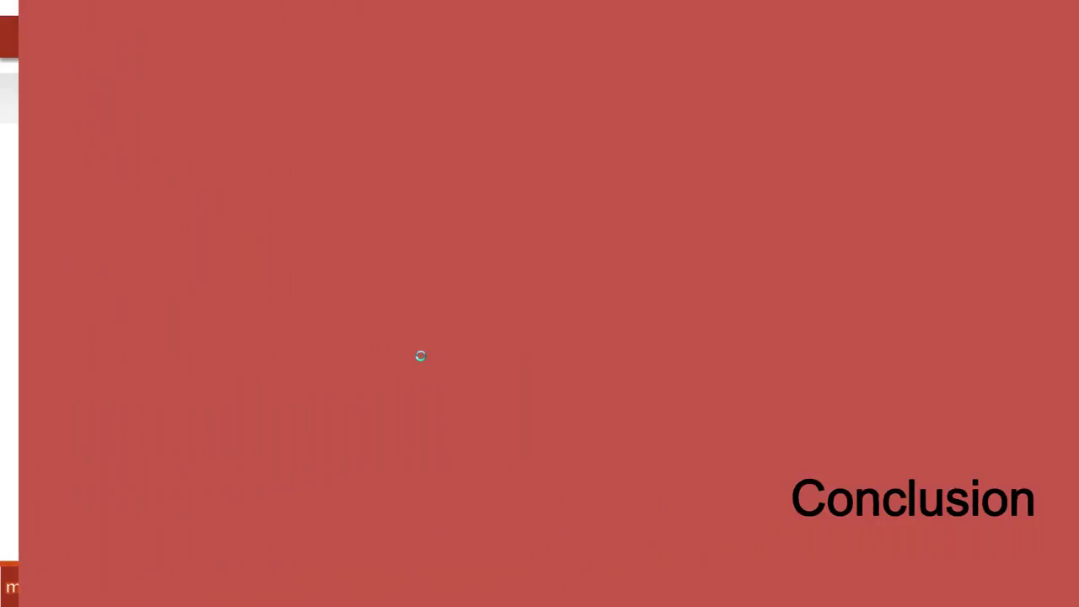